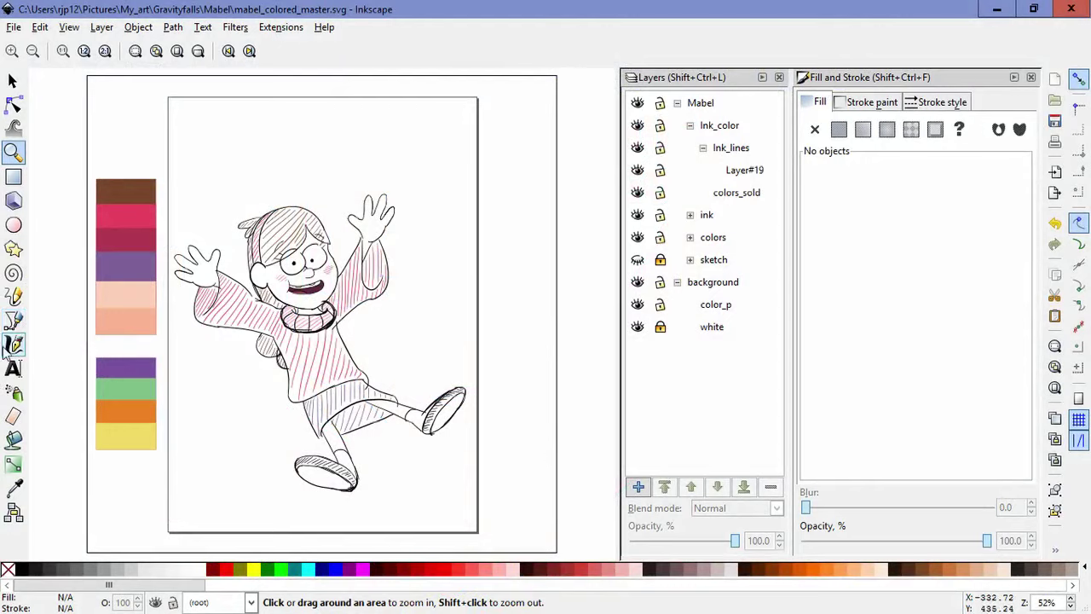
- Select the ink layer and hide the colors layer
click(13, 322)
click(714, 217)
click(690, 216)
click(637, 237)
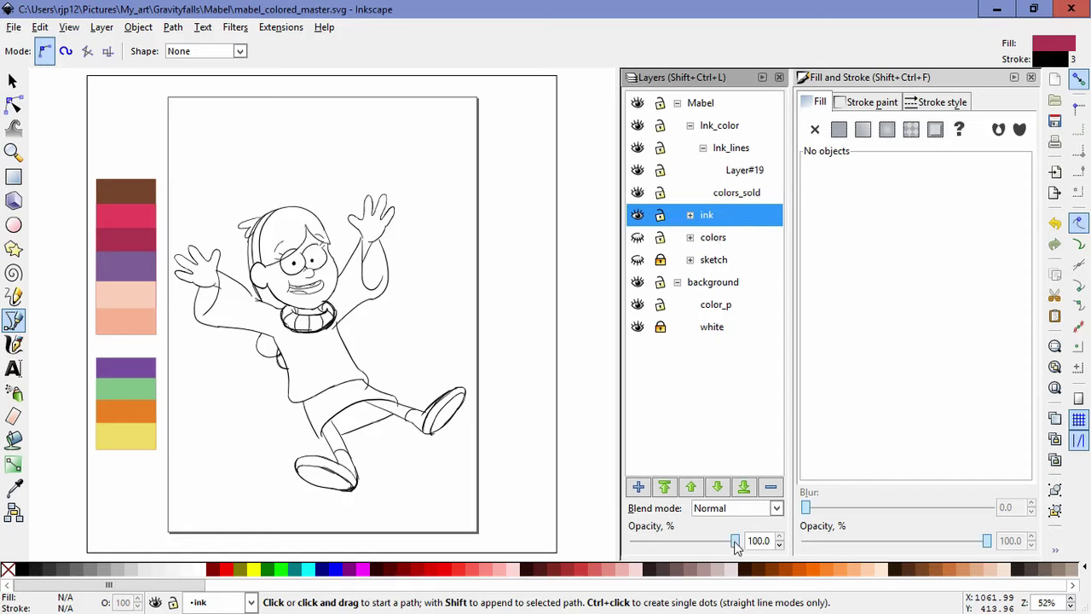
- Lower the ink layer's opacity to about 40.5% so it serves as a faint tracing guide
mouse_move(736, 546)
mouse_down()
mouse_move(681, 542)
mouse_move(740, 542)
mouse_up()
key(s)
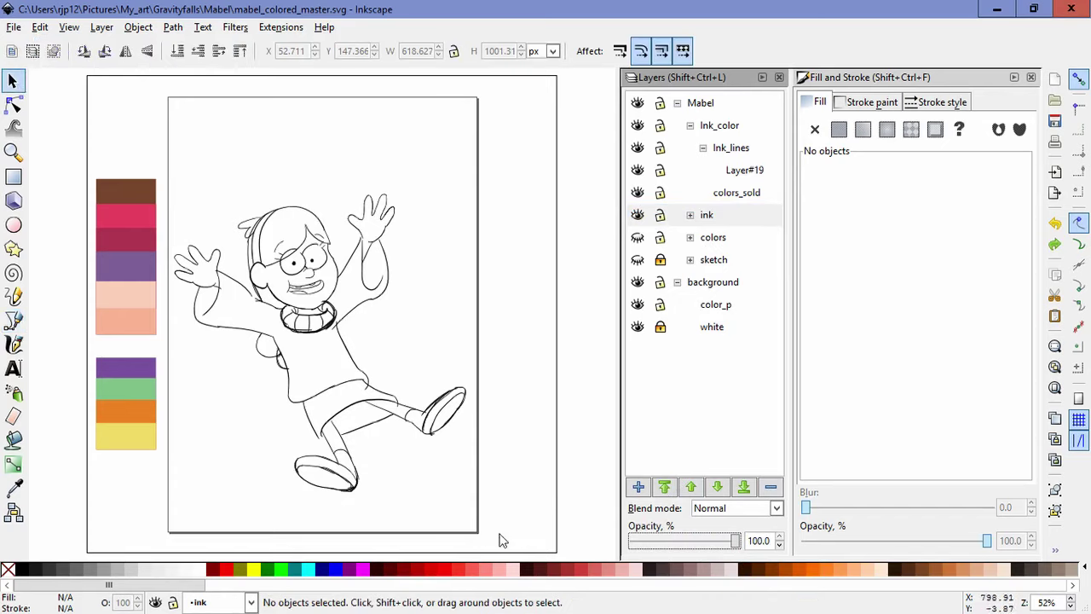
click(690, 216)
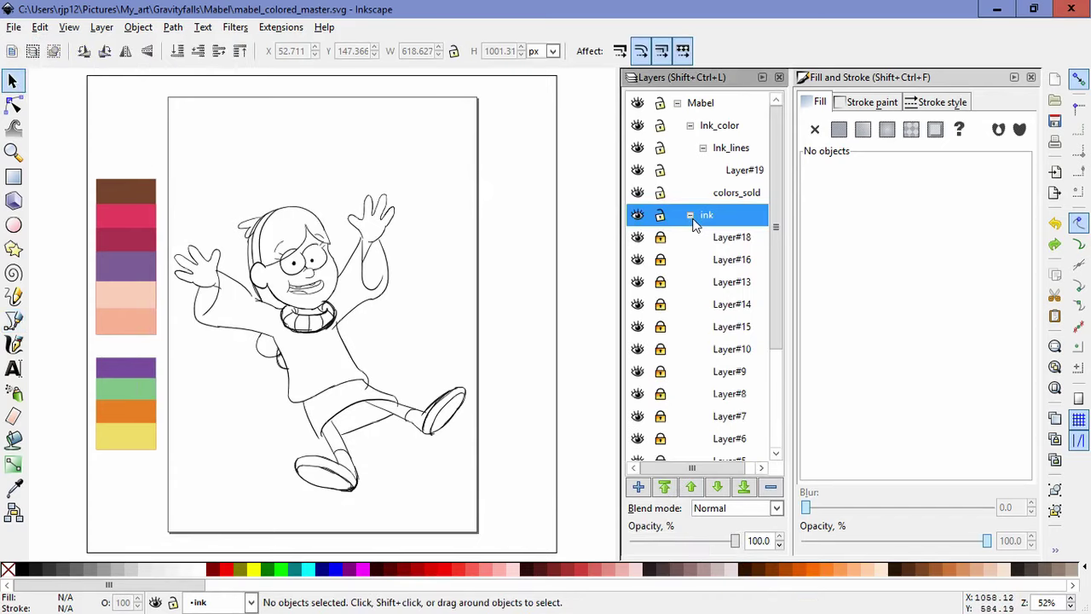
click(691, 216)
mouse_move(738, 542)
mouse_down()
mouse_move(661, 542)
mouse_move(680, 542)
mouse_up()
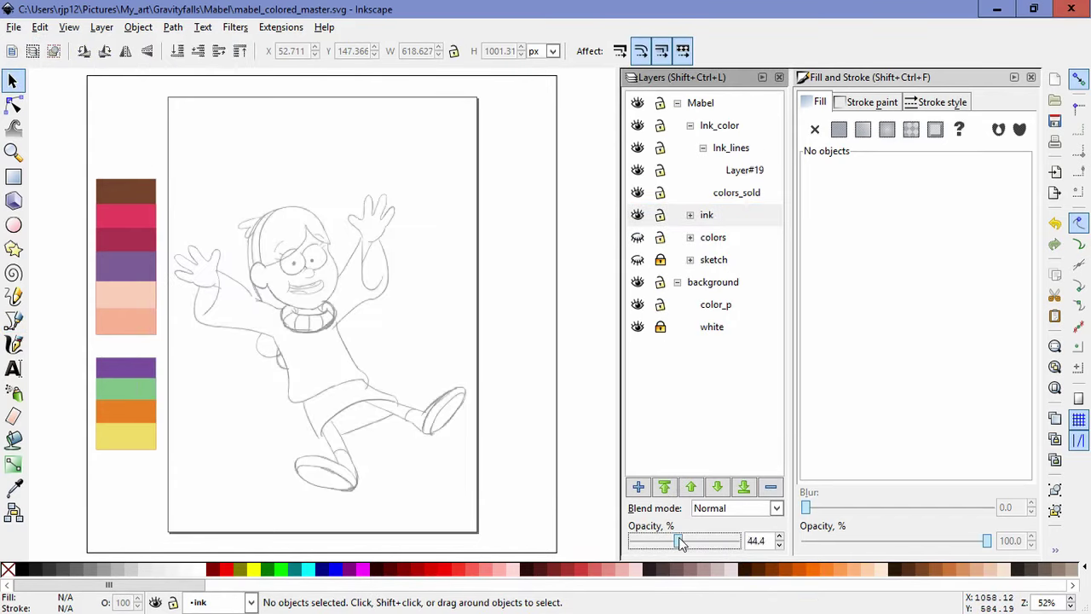
- Make Layer#19 under Ink_lines the active layer and get the Bezier pen ready for tracing the face
click(24, 324)
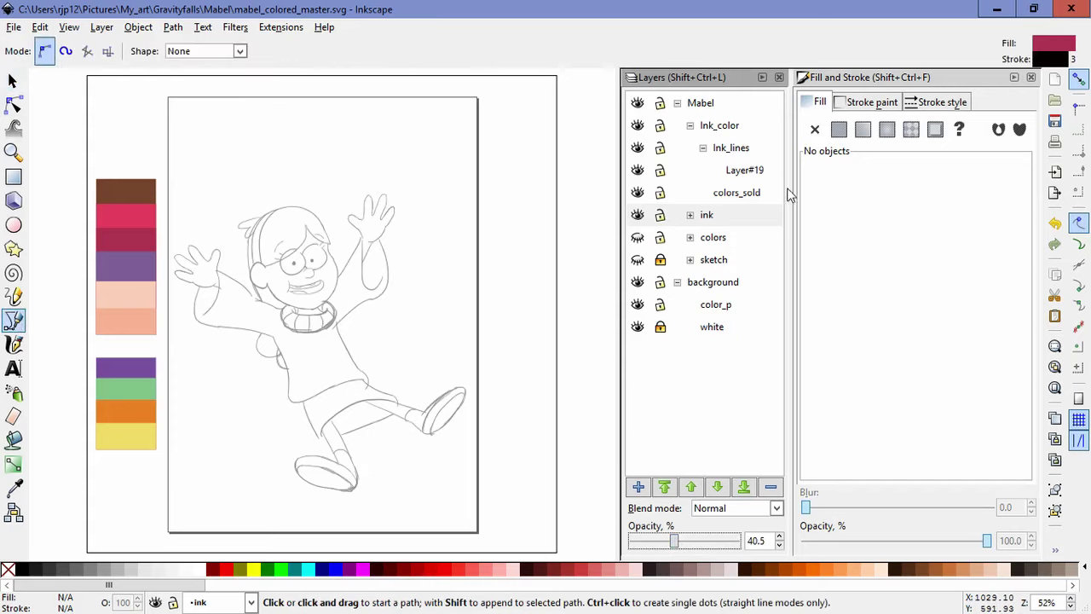
click(738, 170)
scroll(307, 294, up, 1)
scroll(302, 289, up, 5)
scroll(302, 289, down, 7)
scroll(302, 289, up, 6)
drag(122, 272, 172, 311)
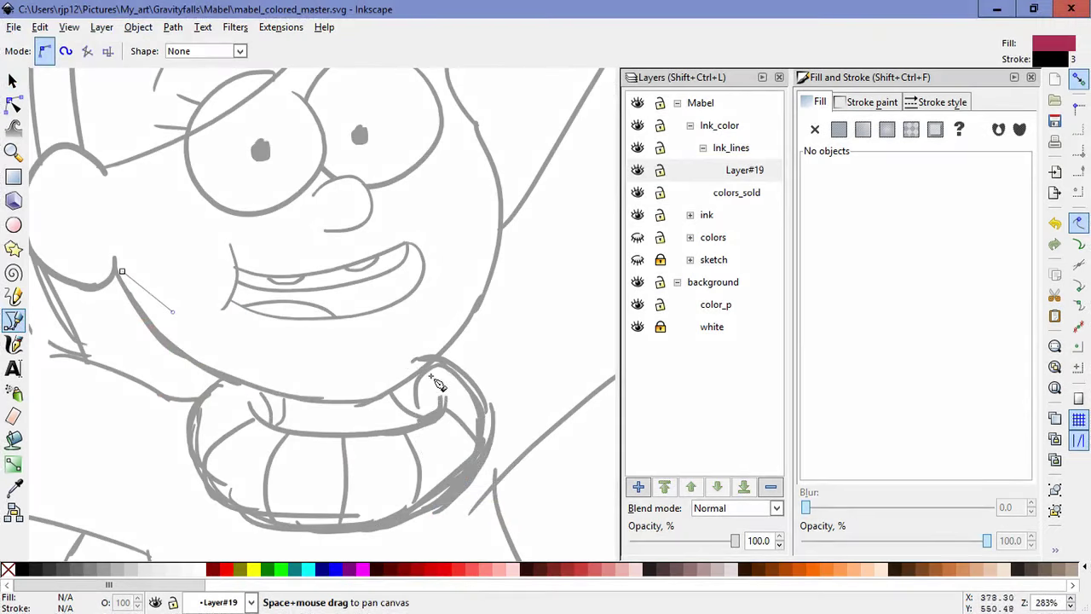
key(Escape)
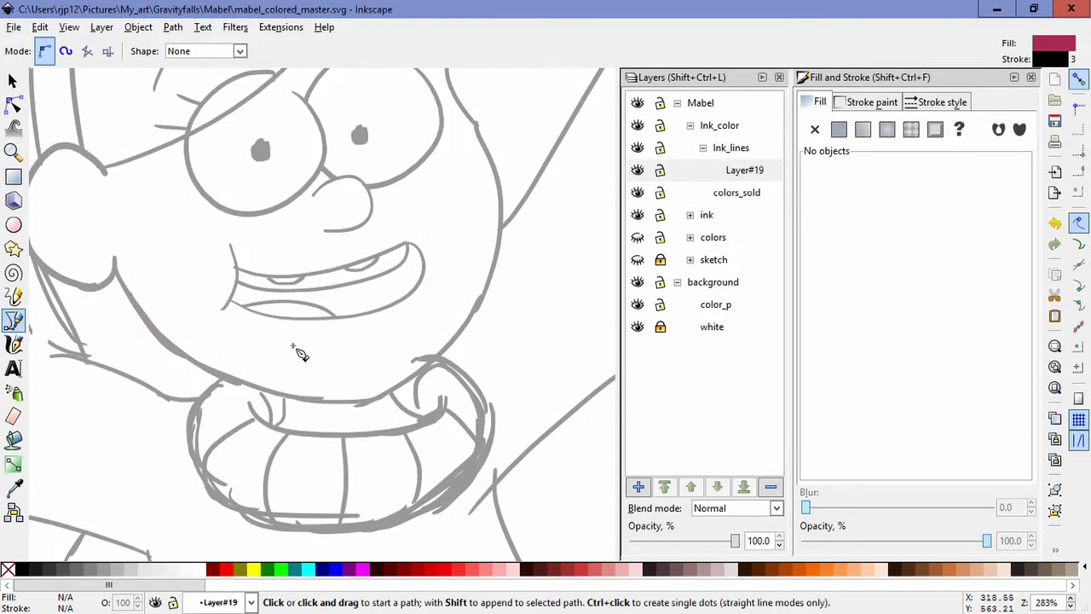
- Trace the character's ear as an open Bezier path from the hairline around to the jaw
drag(209, 331, 331, 399)
click(263, 259)
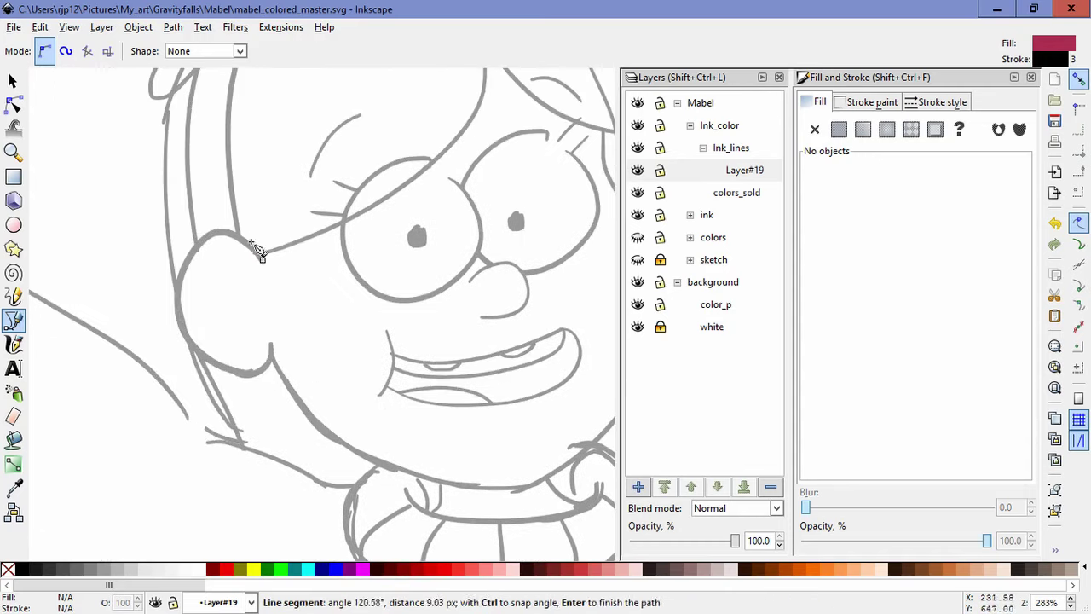
drag(217, 232, 205, 223)
drag(177, 324, 191, 356)
drag(256, 376, 267, 369)
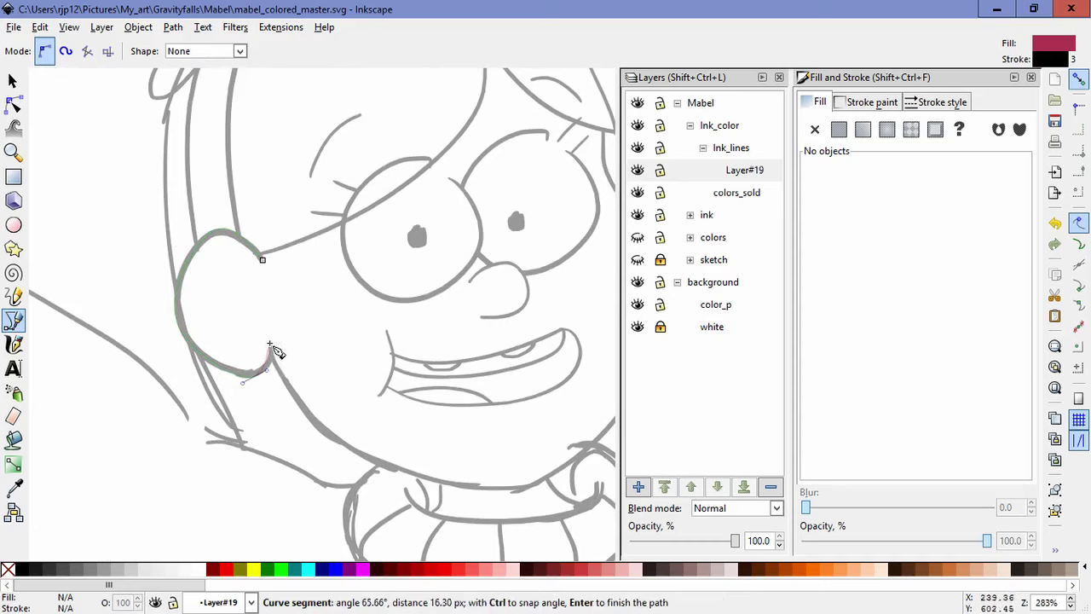
double_click(271, 344)
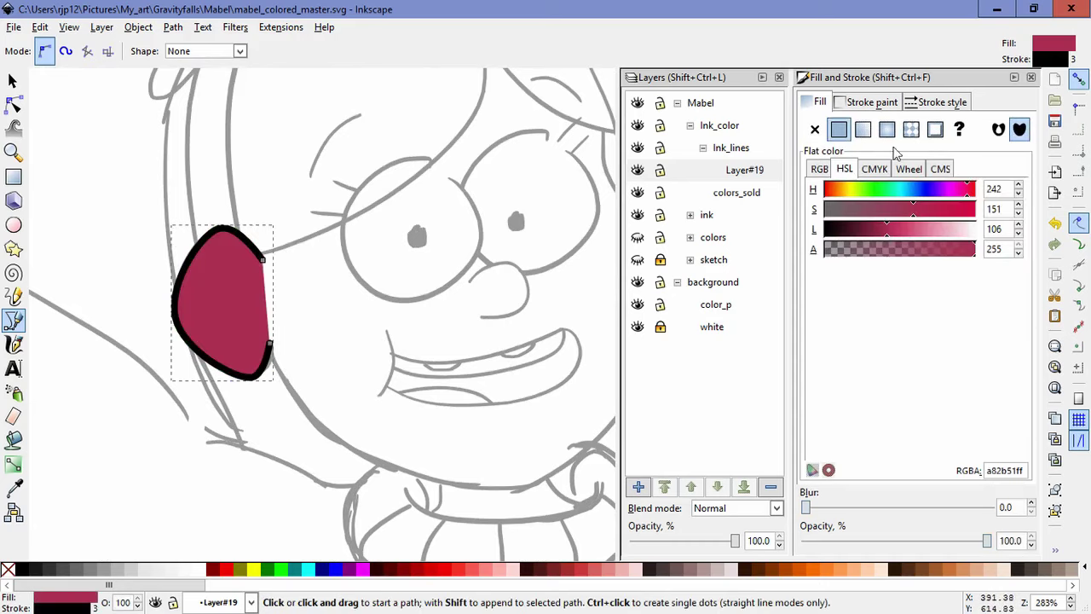
- Remove the fill from the ear path, keeping only its black stroke
click(883, 106)
click(816, 104)
click(815, 128)
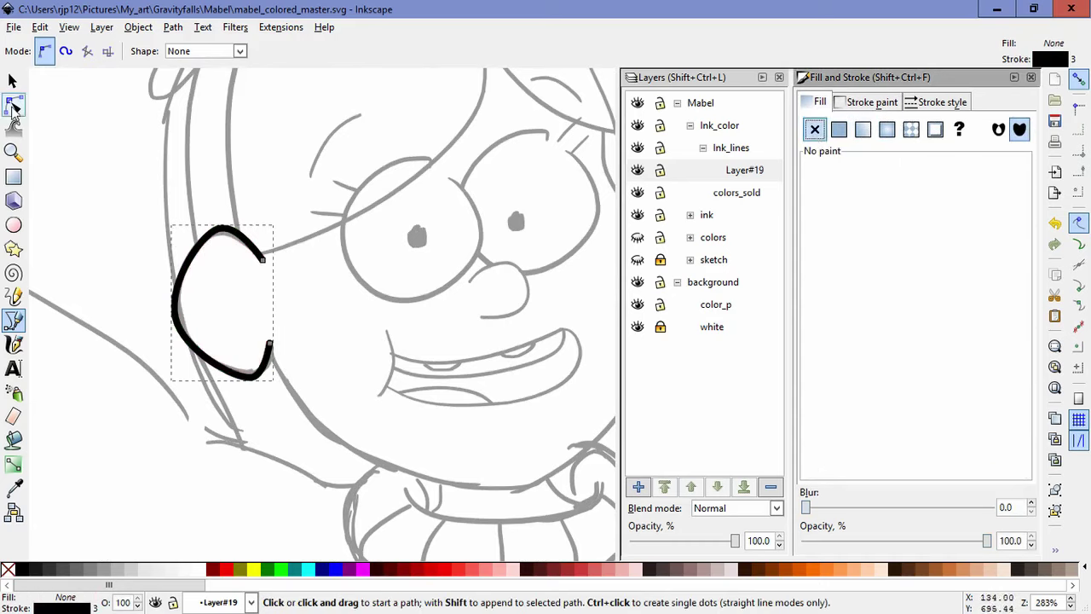
- Adjust the ear path's nodes and handles so the curve follows the faint ink drawing
click(12, 108)
mouse_move(252, 378)
mouse_down()
mouse_move(273, 361)
mouse_move(259, 370)
mouse_up()
drag(176, 323, 169, 270)
drag(222, 237, 242, 225)
click(505, 434)
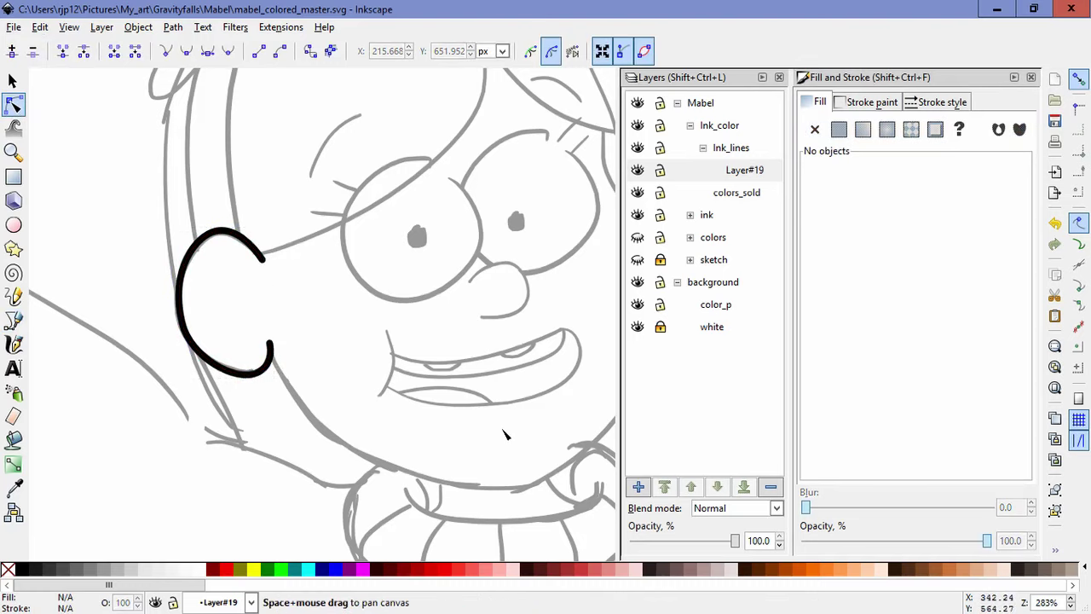
- Trace the face outline as an open Bezier path from the hair tip around the cheek and chin to the earlobe
drag(506, 434, 405, 444)
drag(512, 275, 479, 285)
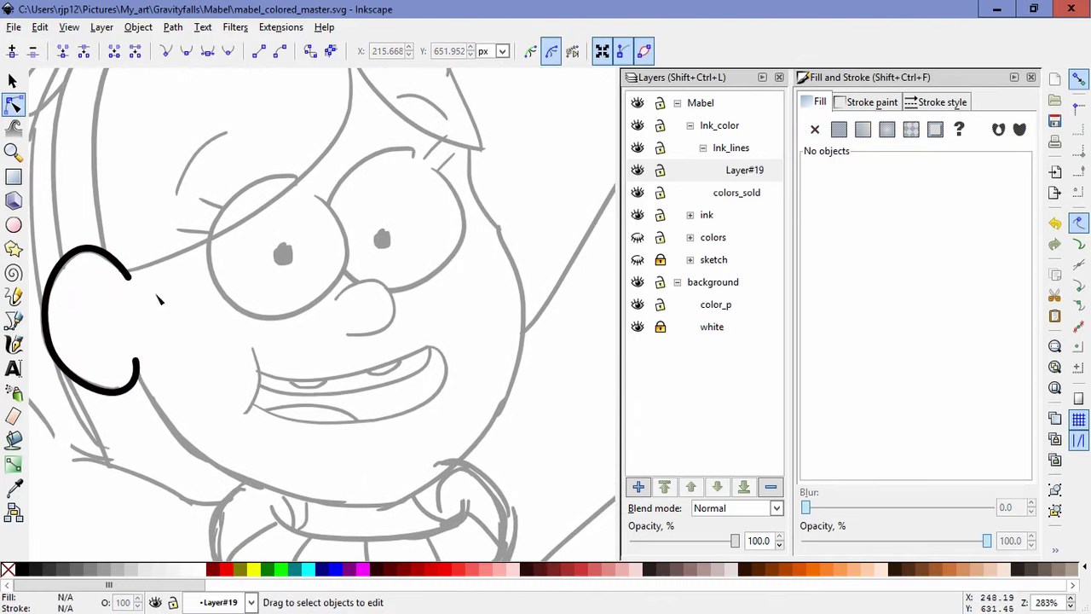
click(12, 321)
click(469, 146)
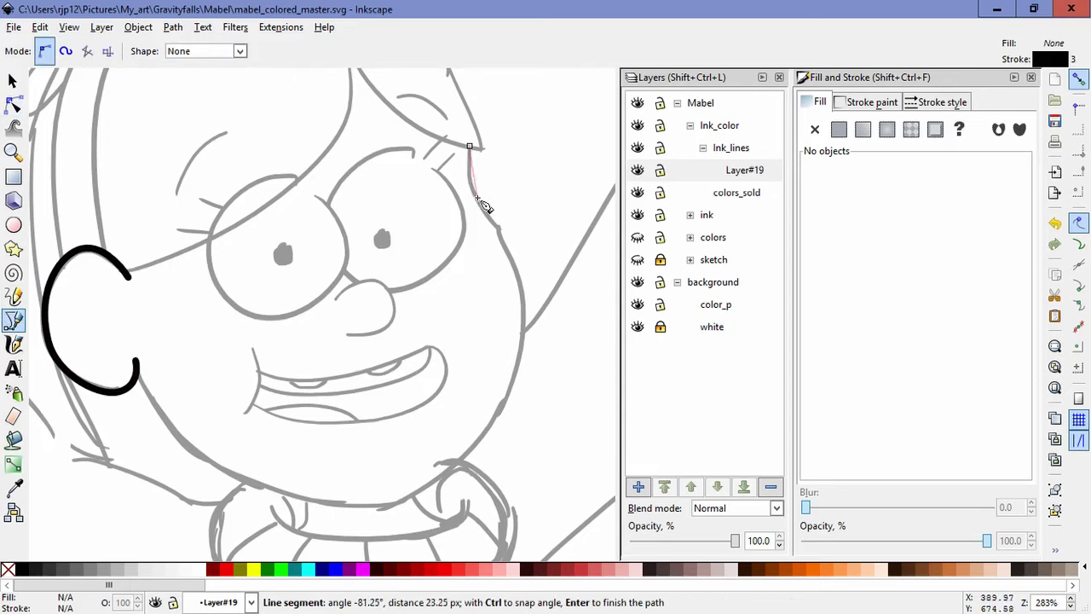
drag(488, 220, 502, 228)
drag(529, 297, 531, 322)
drag(403, 512, 355, 532)
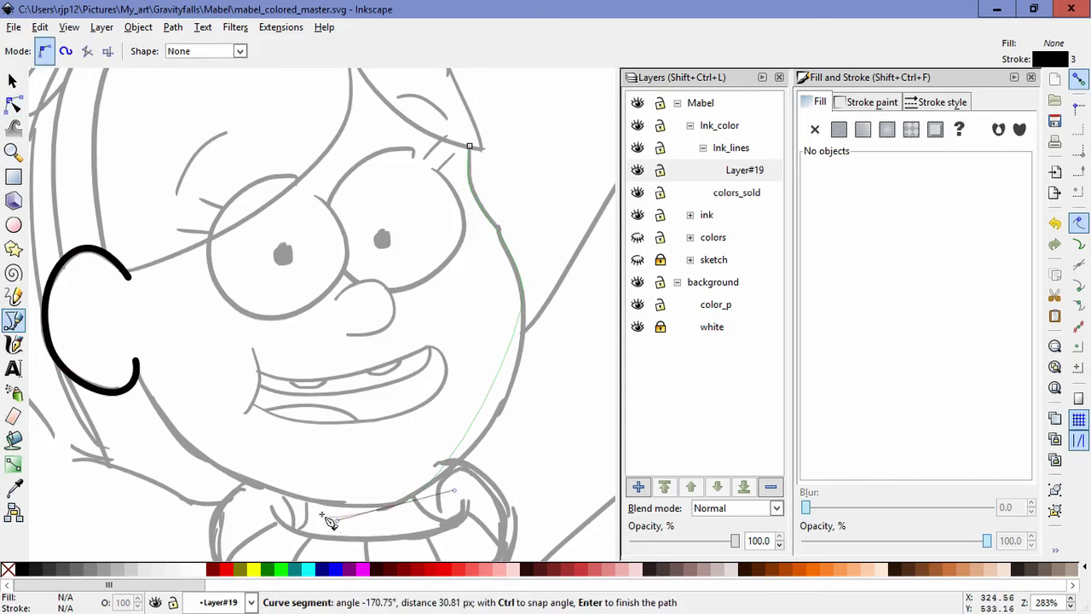
drag(247, 482, 194, 456)
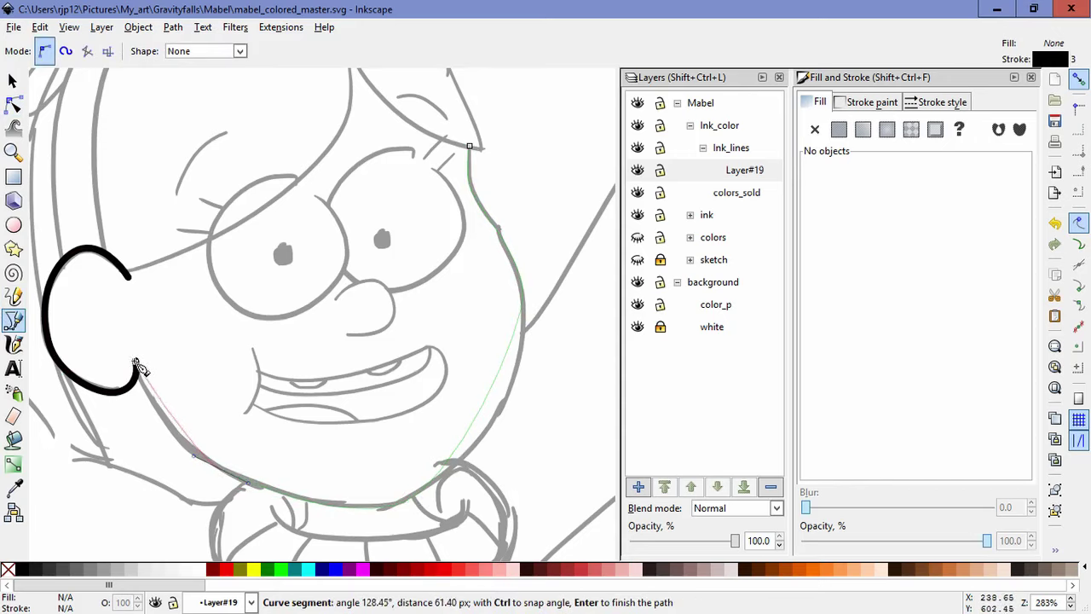
double_click(136, 365)
- Reshape the face outline along the cheek opposite the ear and at the chin to match the drawing underneath
click(13, 103)
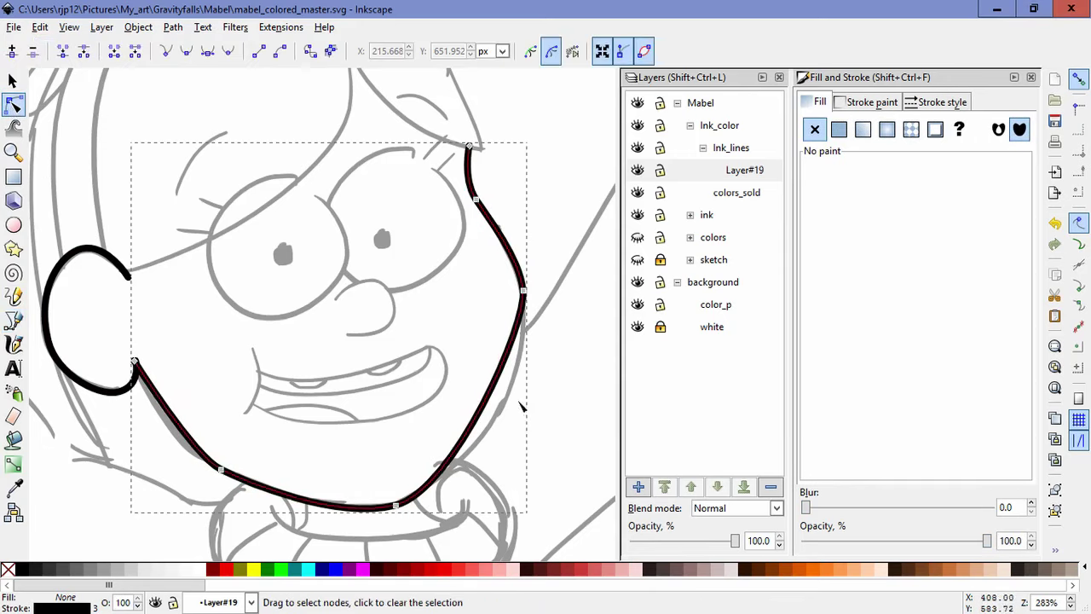
click(524, 291)
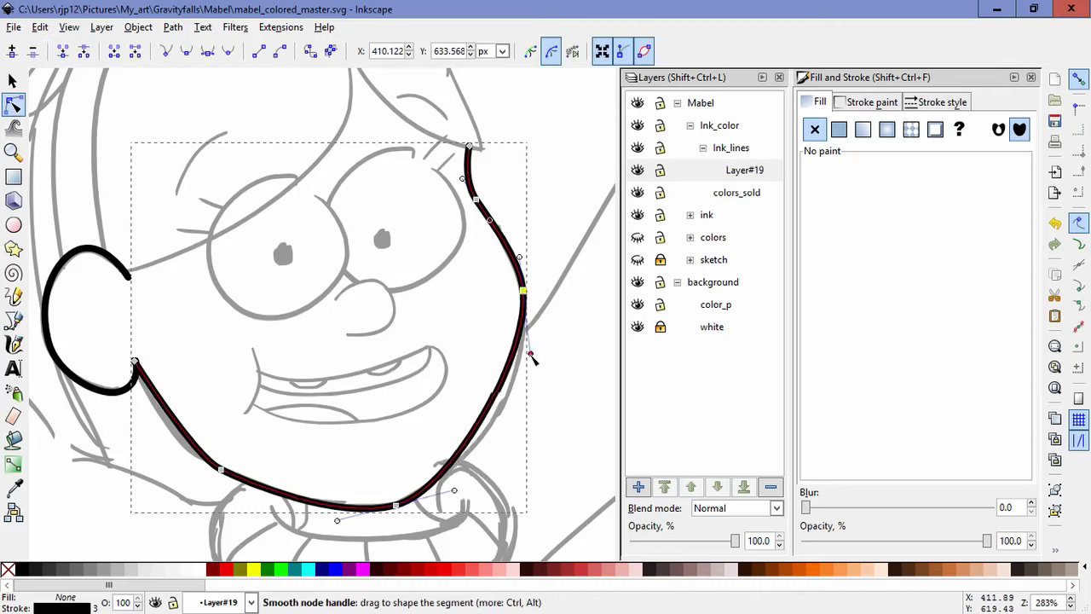
drag(528, 326, 531, 412)
drag(522, 291, 520, 298)
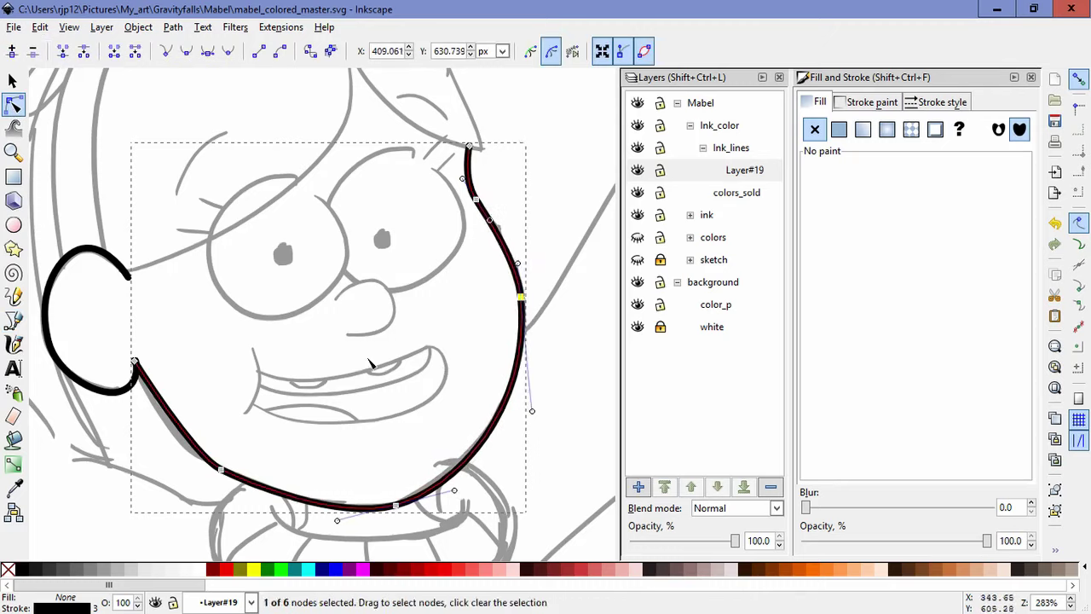
mouse_move(395, 506)
mouse_down()
mouse_move(394, 491)
mouse_move(396, 503)
mouse_up()
click(454, 482)
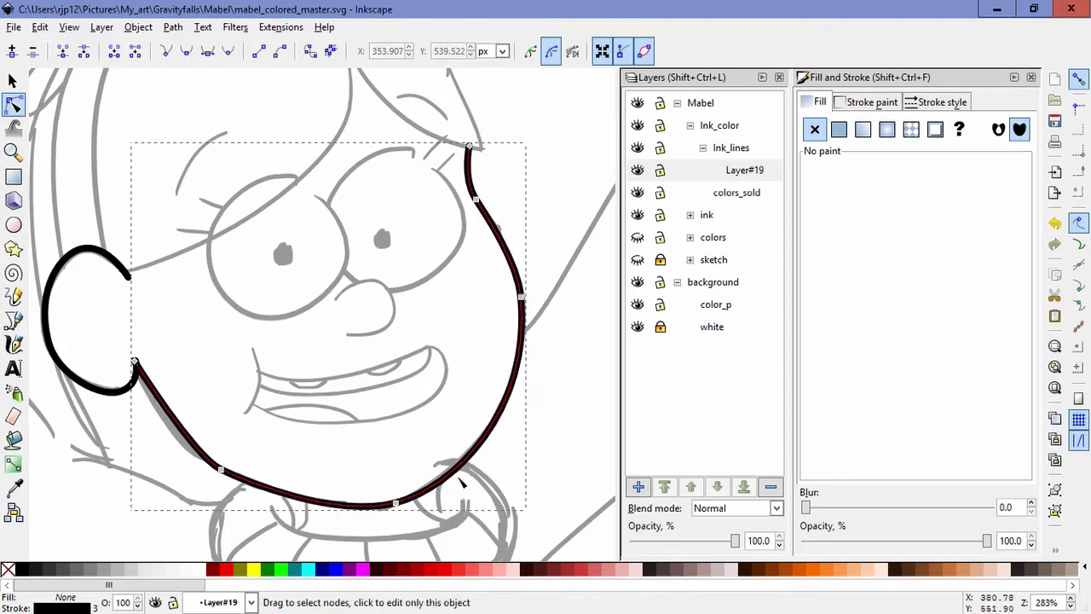
- Refine the nodes and handles of the jawline between the chin and the earlobe, joining its end to the ear
click(397, 505)
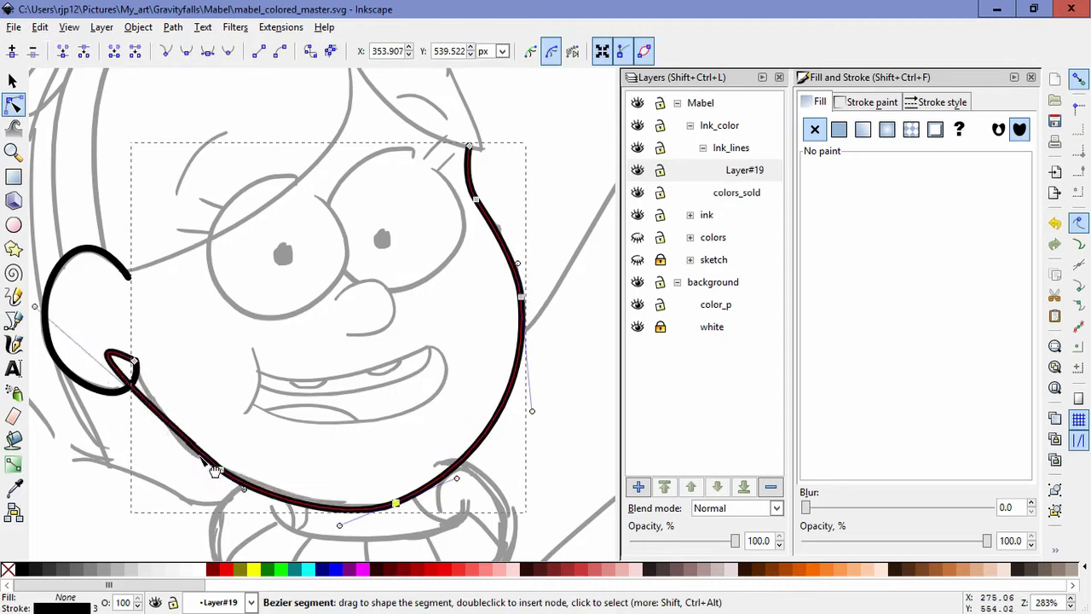
drag(220, 469, 238, 488)
drag(174, 441, 160, 426)
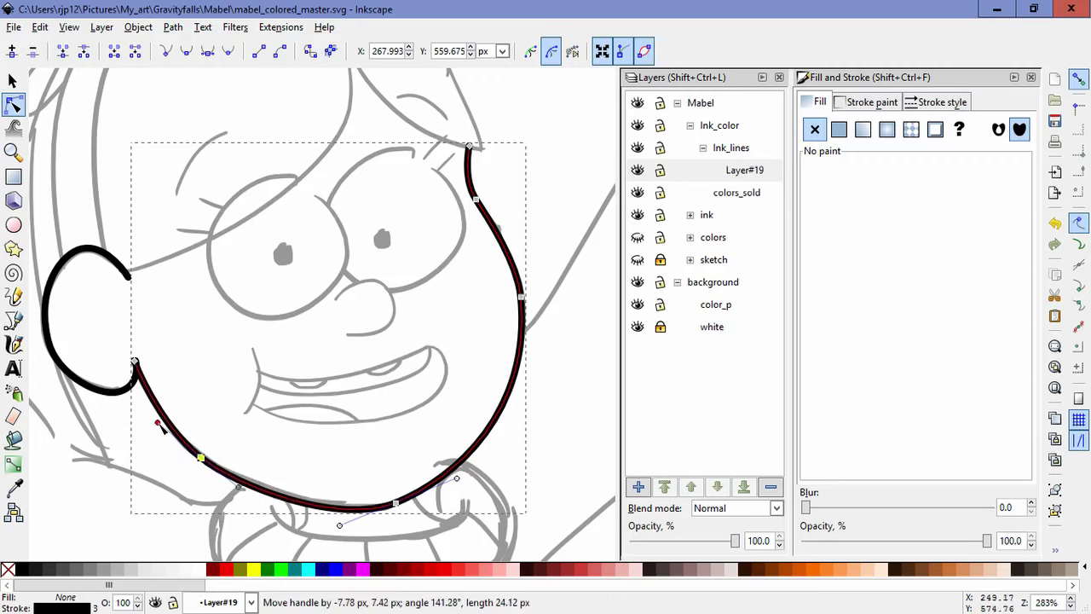
drag(135, 361, 135, 361)
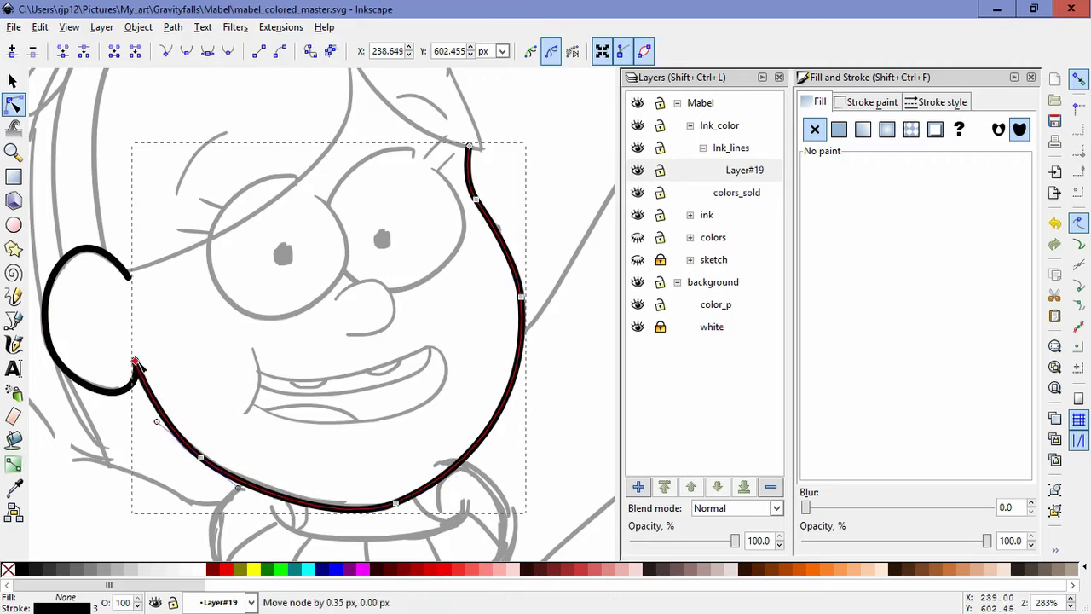
drag(153, 425, 159, 423)
mouse_move(126, 370)
mouse_down()
mouse_move(136, 387)
mouse_move(137, 367)
mouse_up()
mouse_move(149, 408)
mouse_down()
mouse_move(167, 429)
mouse_move(161, 420)
mouse_up()
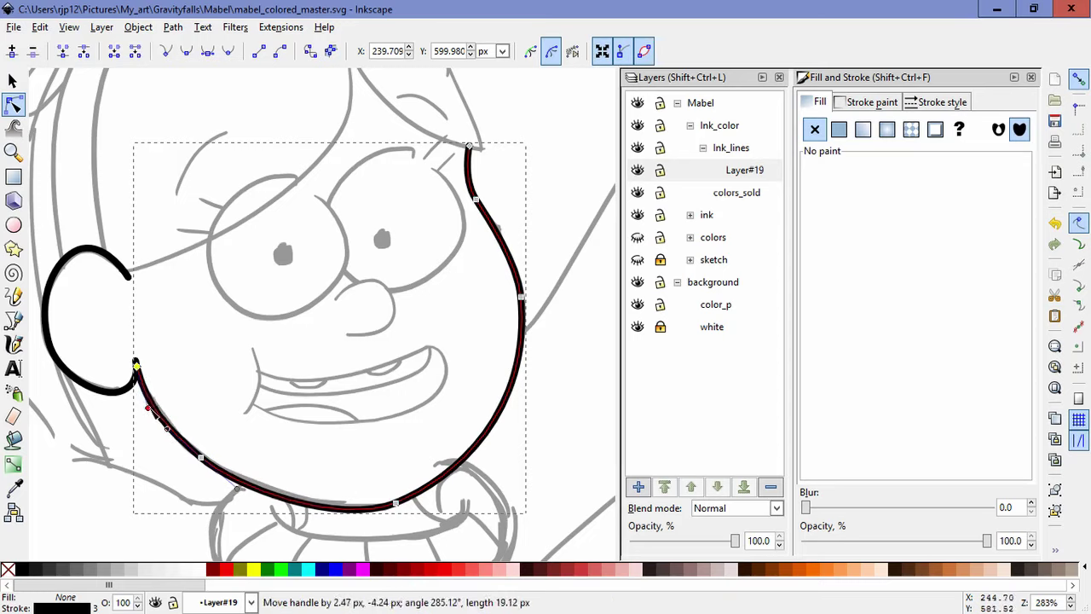
- Fine-tune the chin node's handle to smooth the bottom of the face outline
click(397, 505)
drag(340, 525, 332, 521)
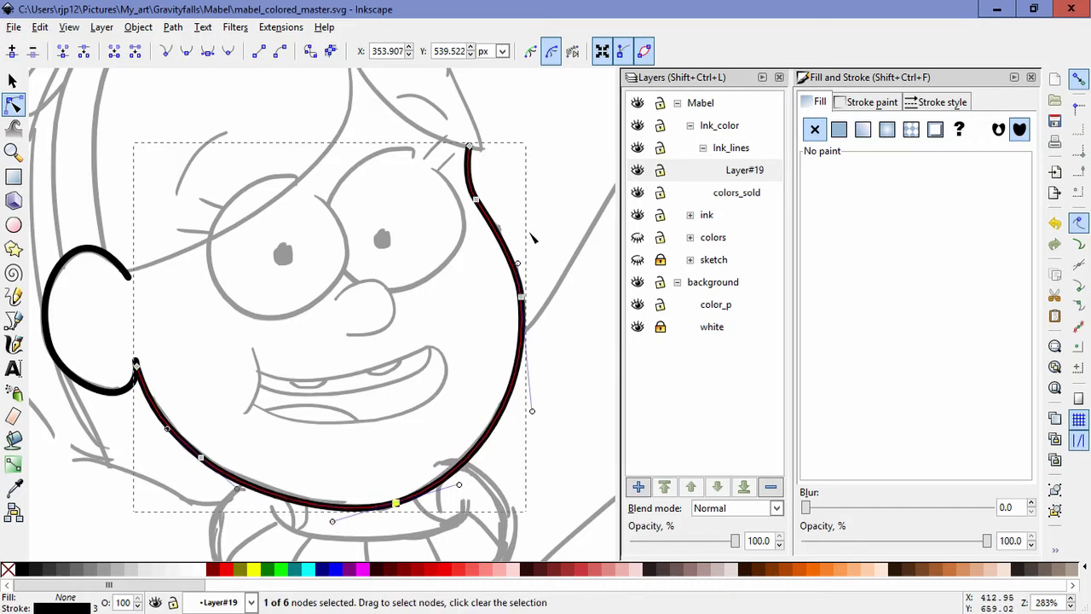
click(189, 358)
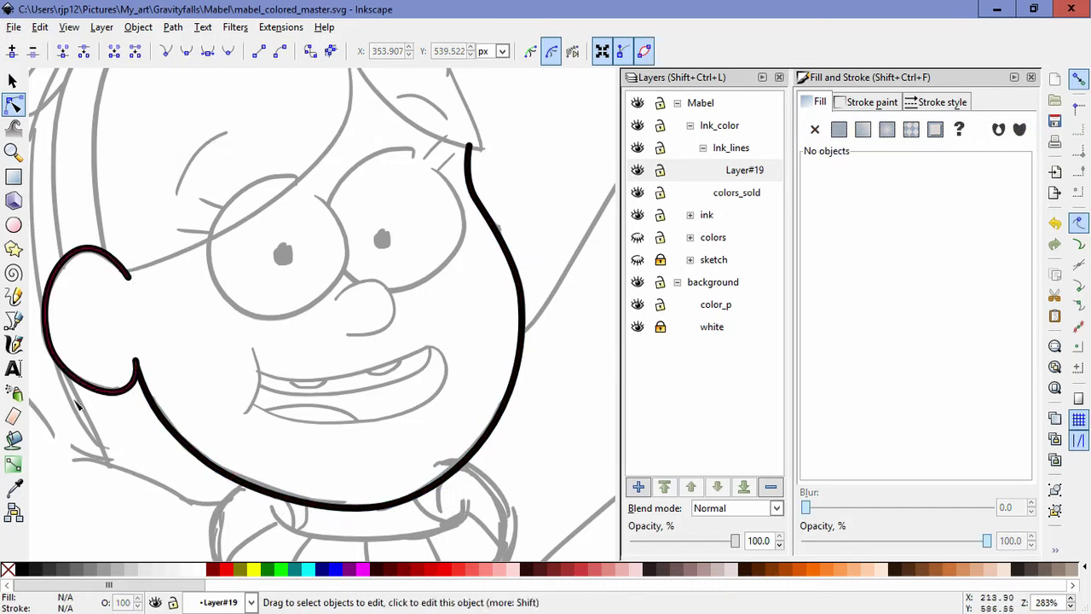
- Trace the short curved crease at the mouth corner nearer the ear and adjust its middle node to fit
click(13, 321)
click(251, 348)
drag(261, 380, 257, 396)
double_click(244, 416)
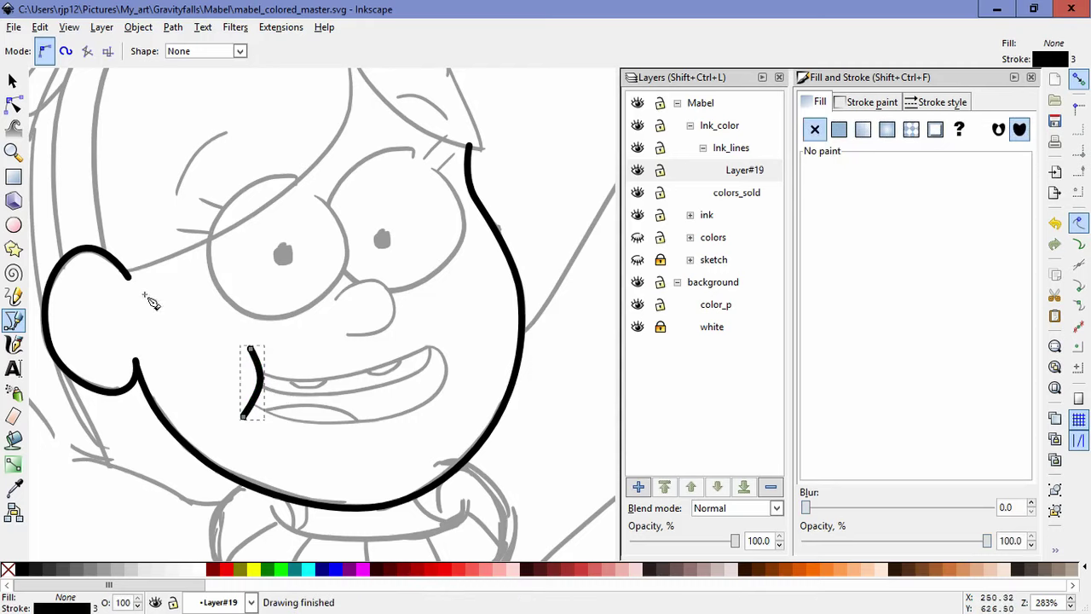
click(13, 103)
mouse_move(260, 384)
mouse_down()
mouse_move(237, 387)
mouse_move(257, 389)
mouse_up()
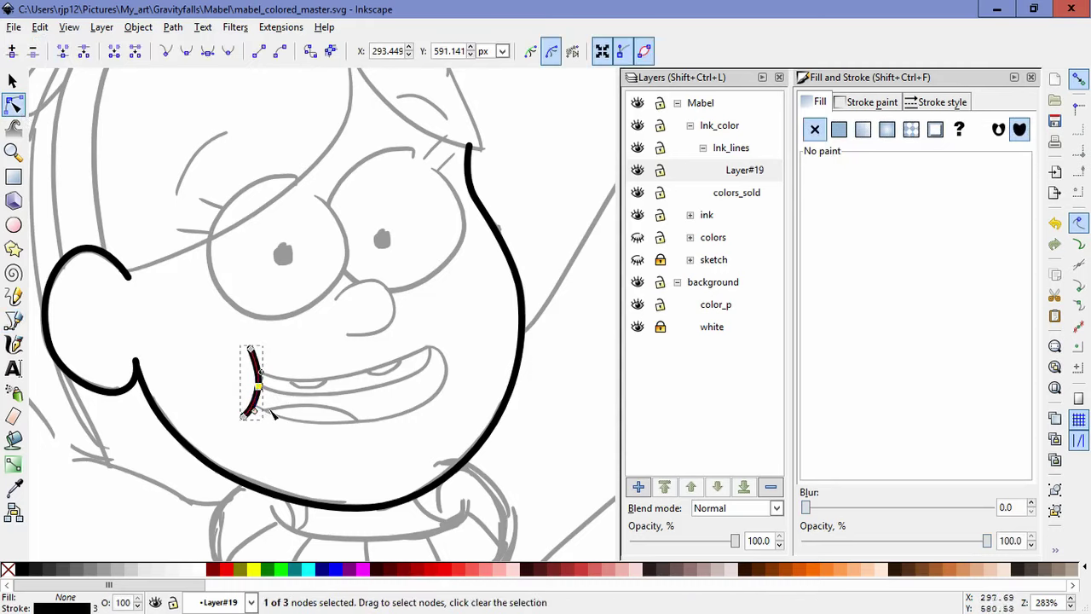
click(321, 422)
click(320, 422)
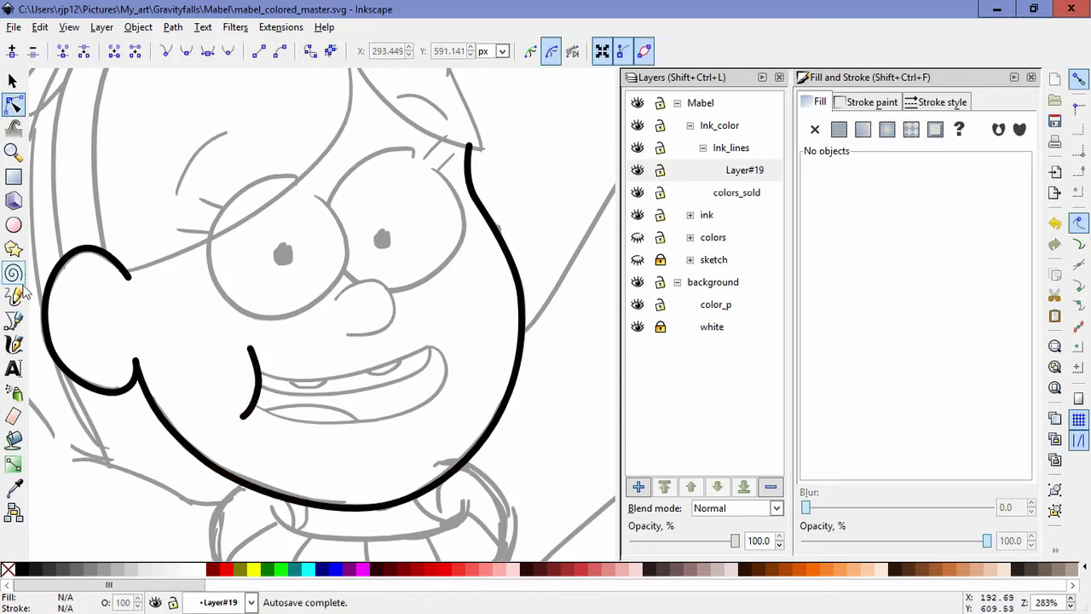
- Trace the outer mouth shape as an open Bezier path starting and ending on the corner crease
click(13, 319)
click(256, 372)
drag(349, 374, 454, 395)
drag(351, 420, 288, 419)
double_click(256, 406)
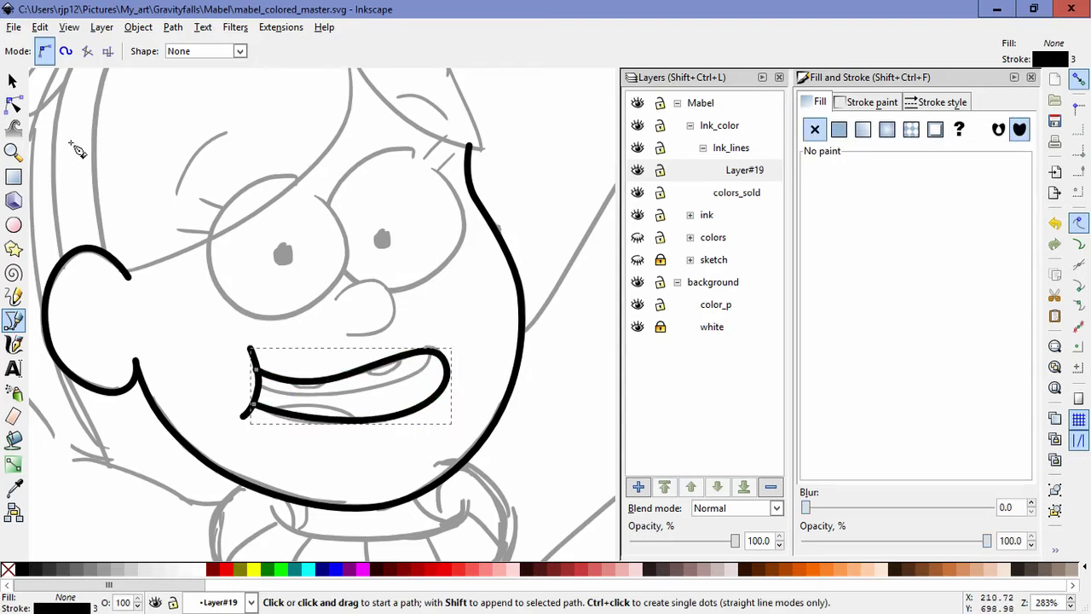
- Reshape the outer mouth path by adjusting the nodes and handles along its lower edge and far corner
click(13, 103)
click(351, 420)
drag(288, 420, 360, 423)
mouse_move(445, 365)
mouse_down()
mouse_move(429, 340)
mouse_move(419, 365)
mouse_move(444, 353)
mouse_up()
drag(364, 424, 292, 429)
click(476, 384)
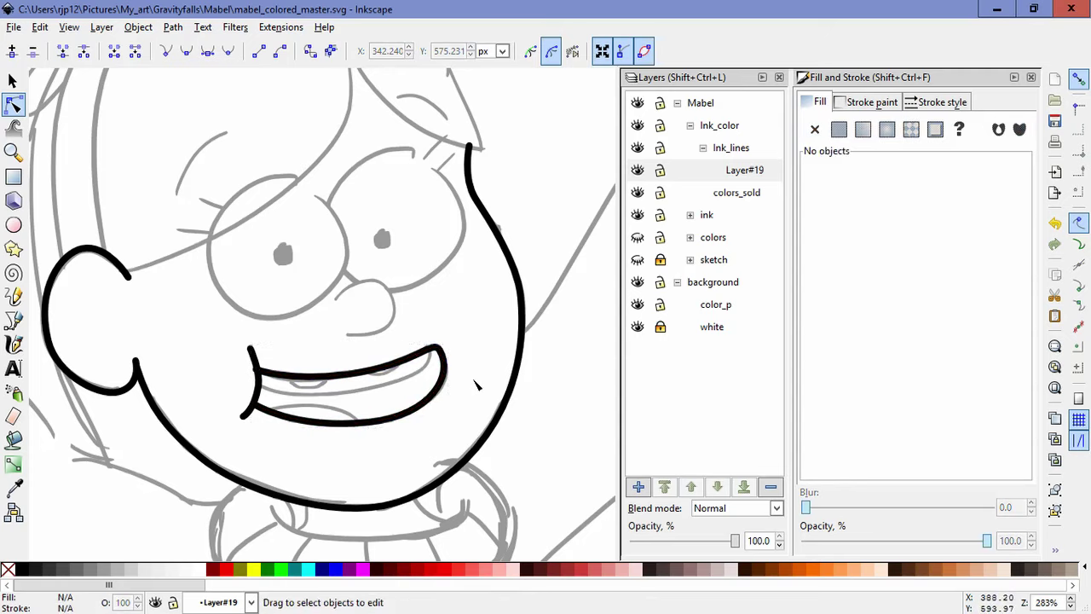
click(378, 426)
drag(363, 429, 359, 428)
click(500, 343)
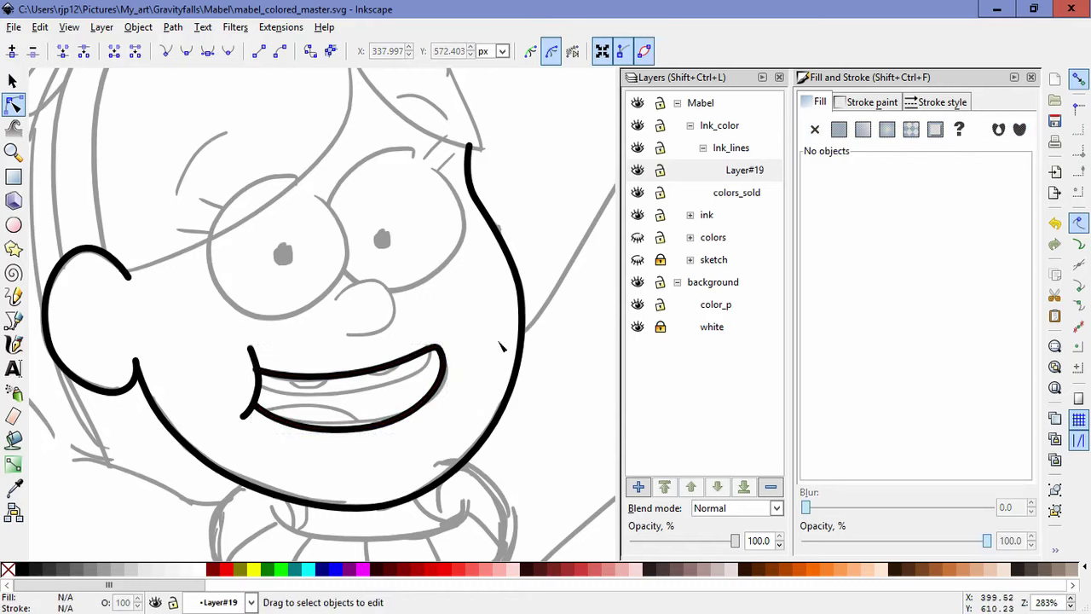
- Draw the lower edge of the upper teeth as a curve from the corner crease to the mouth's far corner
click(13, 344)
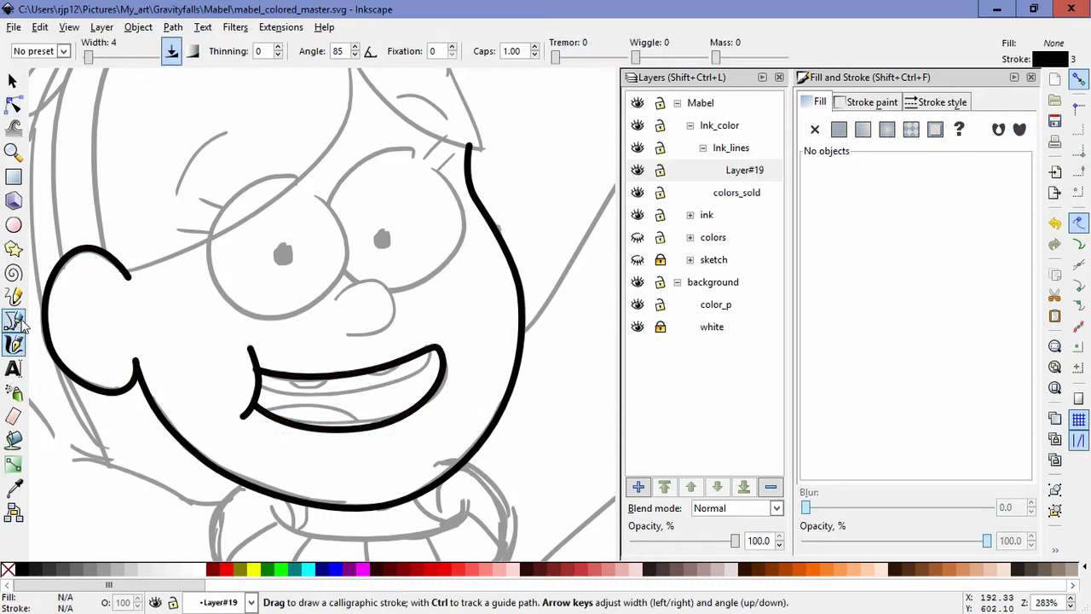
click(13, 319)
click(259, 384)
mouse_move(361, 389)
mouse_down()
mouse_move(404, 392)
mouse_move(436, 332)
mouse_up()
key(Return)
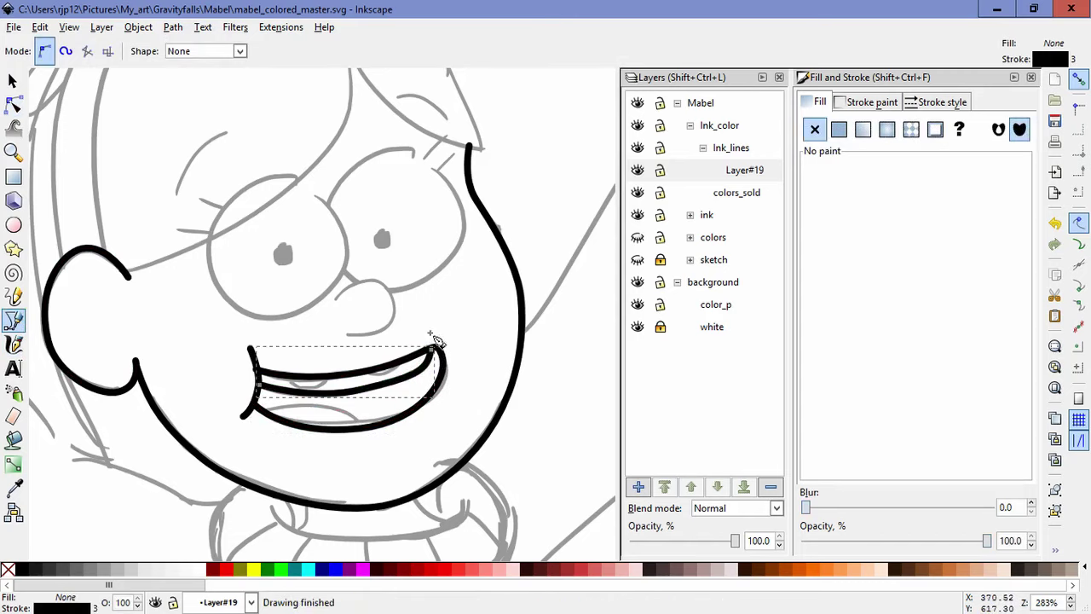
scroll(295, 395, up, 4)
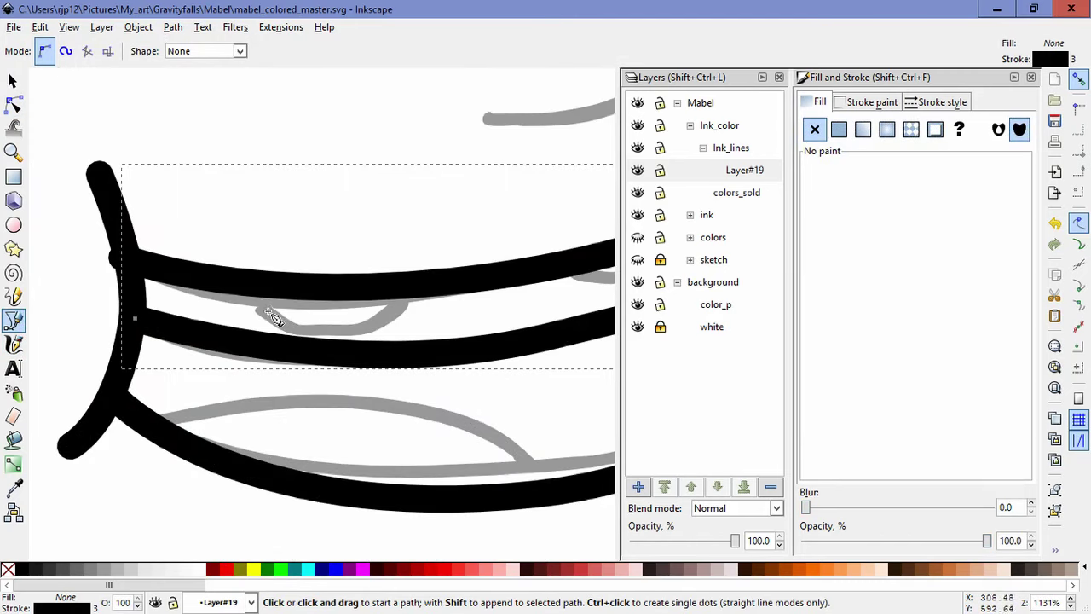
- Trace the small U-shaped curve between the upper mouth line and the teeth's lower edge, nearer the ear, as an open Bezier path
click(253, 286)
drag(341, 330, 365, 336)
click(380, 327)
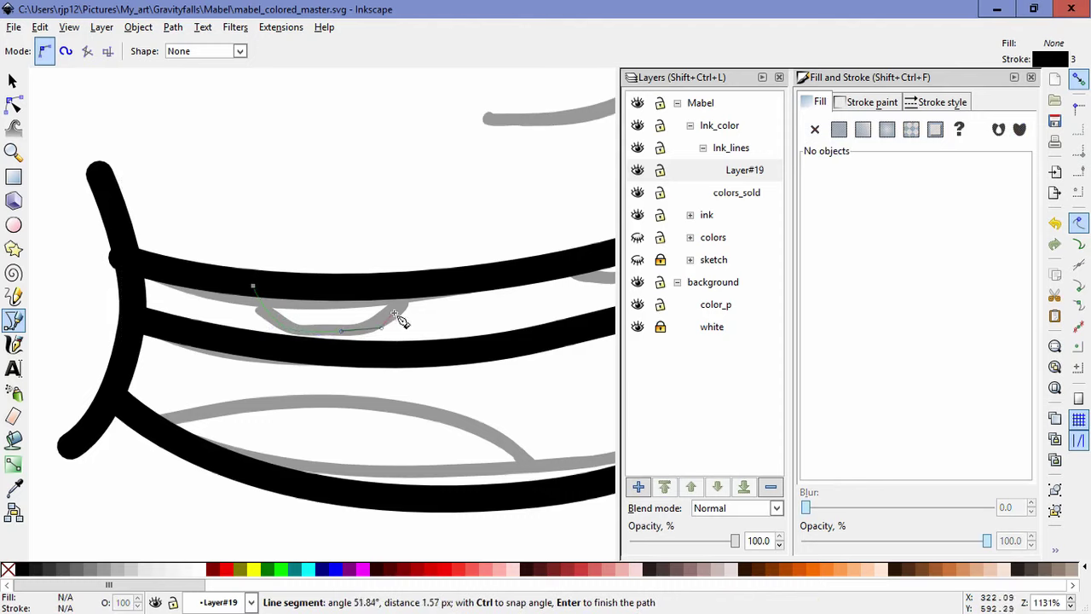
double_click(412, 286)
- Smooth the bottom nodes of the small U-shaped curve and adjust its handles to round it
key(n)
click(388, 341)
click(63, 51)
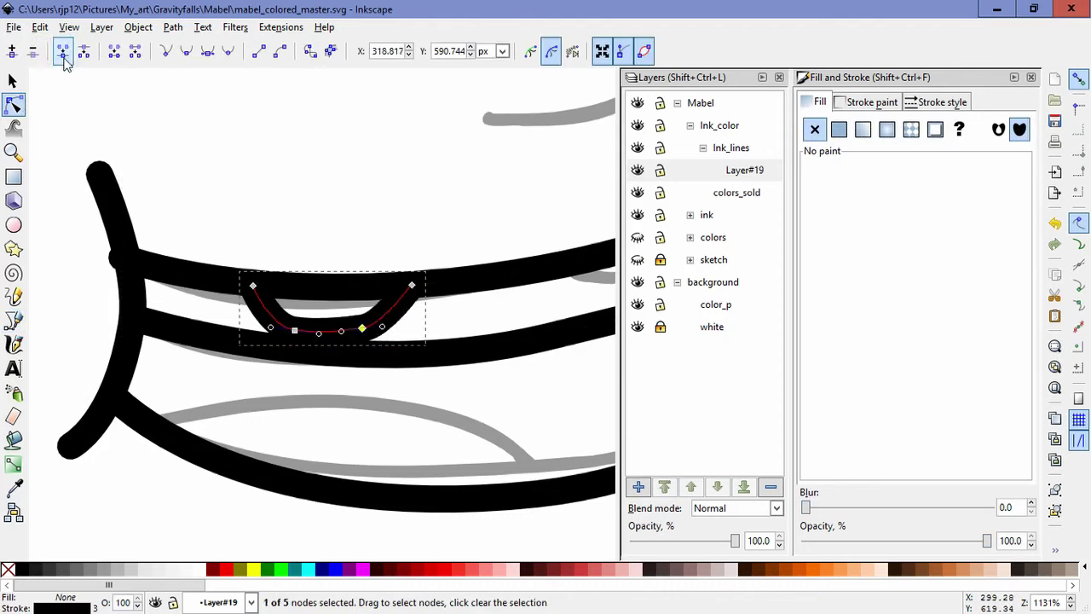
click(207, 55)
drag(366, 331, 551, 317)
- Duplicate the U-shaped curve, place the copy farther along the upper mouth line and rotate it to follow the slope
key(s)
key(ctrl+d)
drag(522, 397, 240, 455)
drag(288, 381, 402, 340)
click(422, 304)
drag(445, 269, 439, 247)
- Reposition the U-shaped curve nearer the ear and reduce its height so its ends sit on the upper mouth line
click(220, 379)
drag(31, 400, 328, 364)
mouse_move(392, 339)
mouse_down()
mouse_move(397, 323)
mouse_move(393, 332)
mouse_up()
click(416, 335)
drag(461, 334, 352, 341)
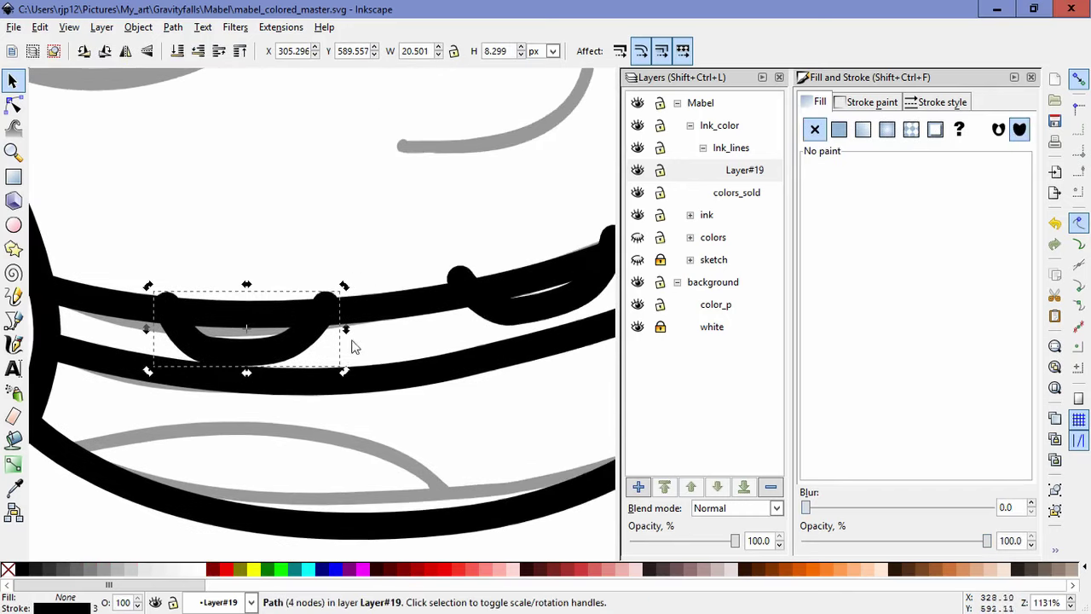
click(297, 321)
drag(248, 287, 248, 298)
- Reduce the height of the second U-shaped curve and rotate it to match the slope of the upper mouth line
click(526, 313)
drag(489, 343, 262, 453)
drag(309, 330, 312, 362)
click(392, 389)
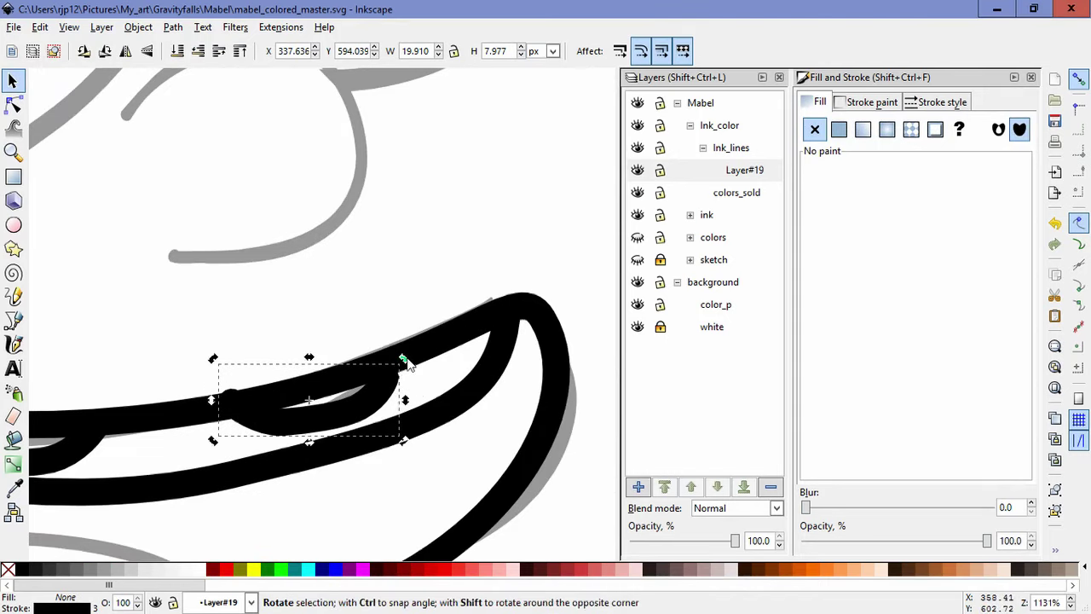
drag(402, 358, 400, 348)
key(Escape)
- Trace the tongue as an arched Bezier path starting and ending on the mouth's lower edge
scroll(404, 294, down, 3)
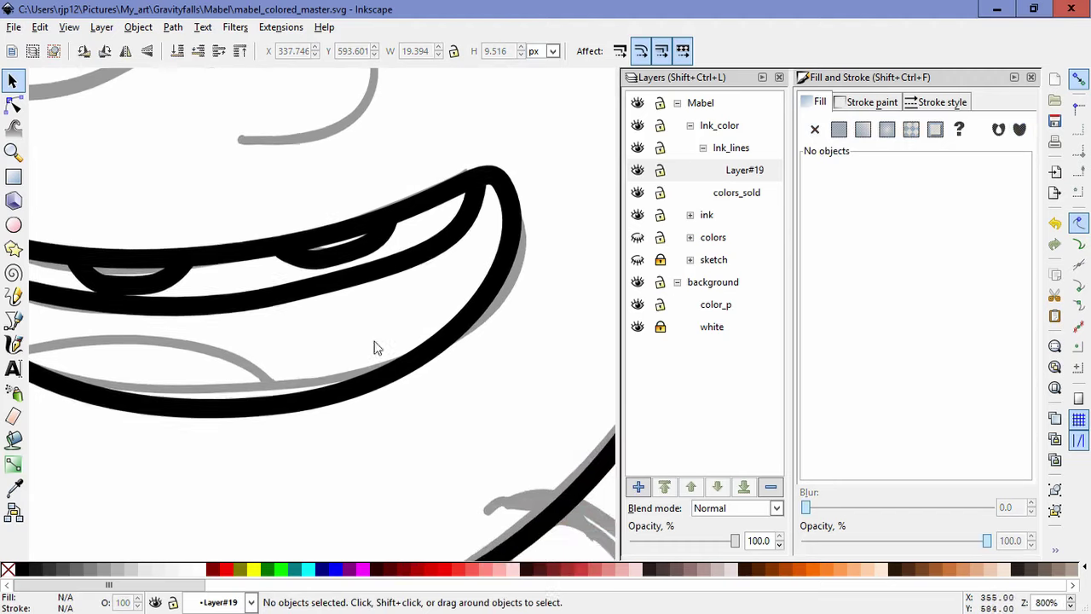
scroll(425, 342, down, 2)
scroll(453, 361, up, 3)
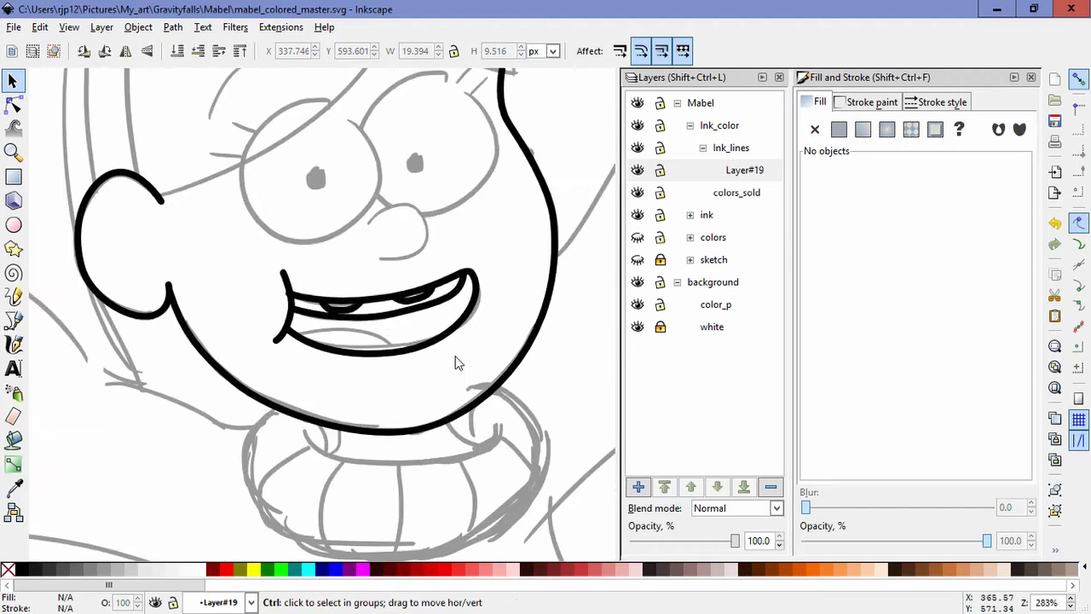
click(13, 323)
click(159, 362)
drag(275, 350, 329, 363)
double_click(362, 397)
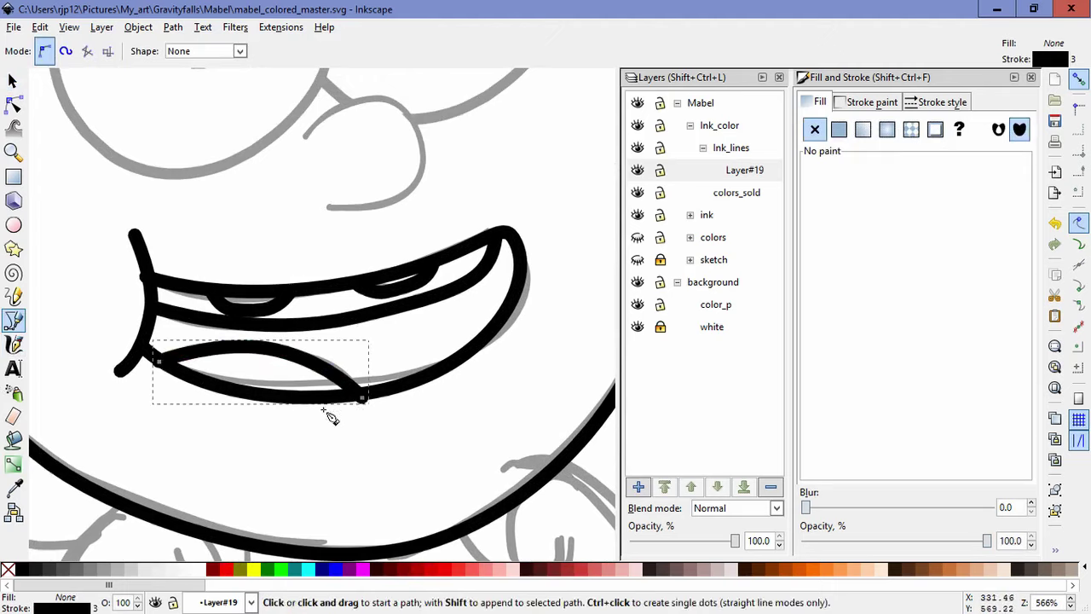
- Move both ends of the tongue curve onto the mouth outline and adjust its middle handle to fit the sketch
key(n)
drag(363, 397, 358, 391)
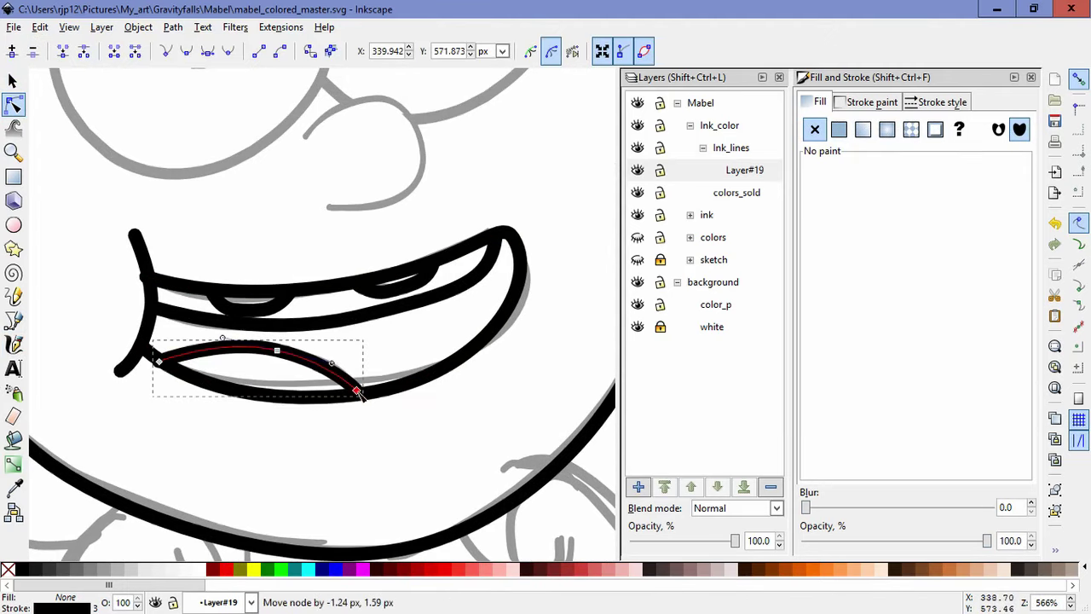
drag(161, 363, 172, 364)
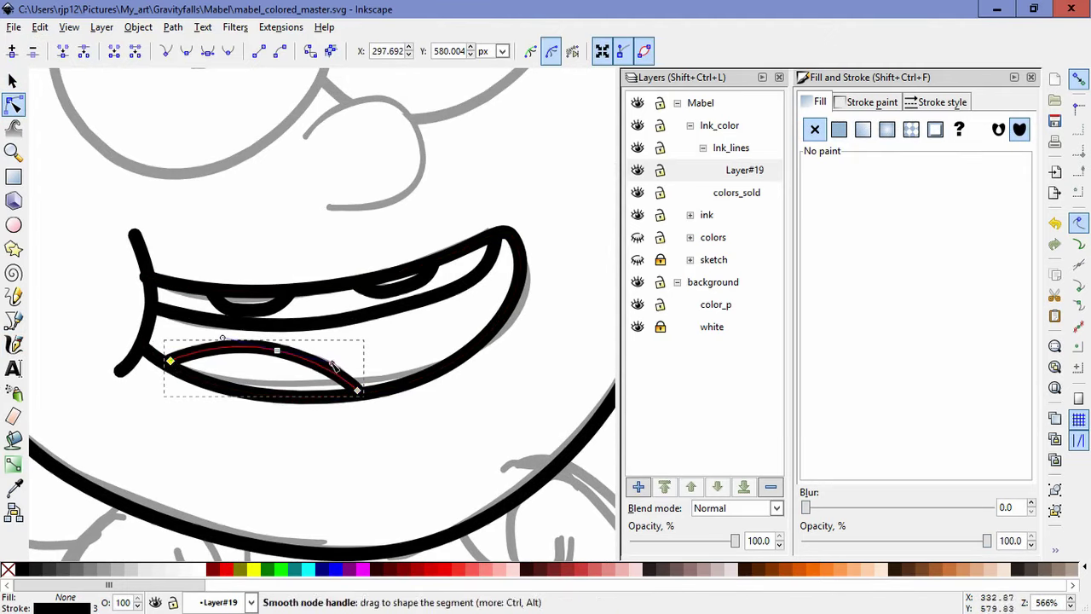
drag(335, 365, 344, 367)
click(401, 426)
- Trace the nose as an open Bezier path from its upper end around the tip to its lower end
scroll(440, 305, down, 4)
scroll(439, 290, up, 5)
key(b)
click(160, 244)
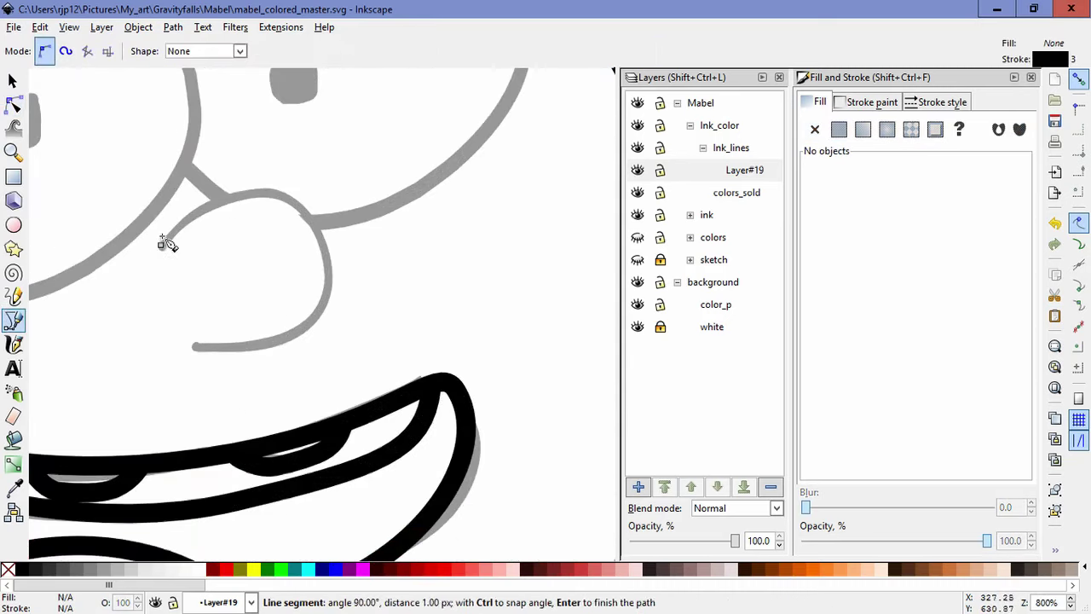
drag(271, 193, 326, 208)
drag(314, 327, 264, 350)
double_click(196, 349)
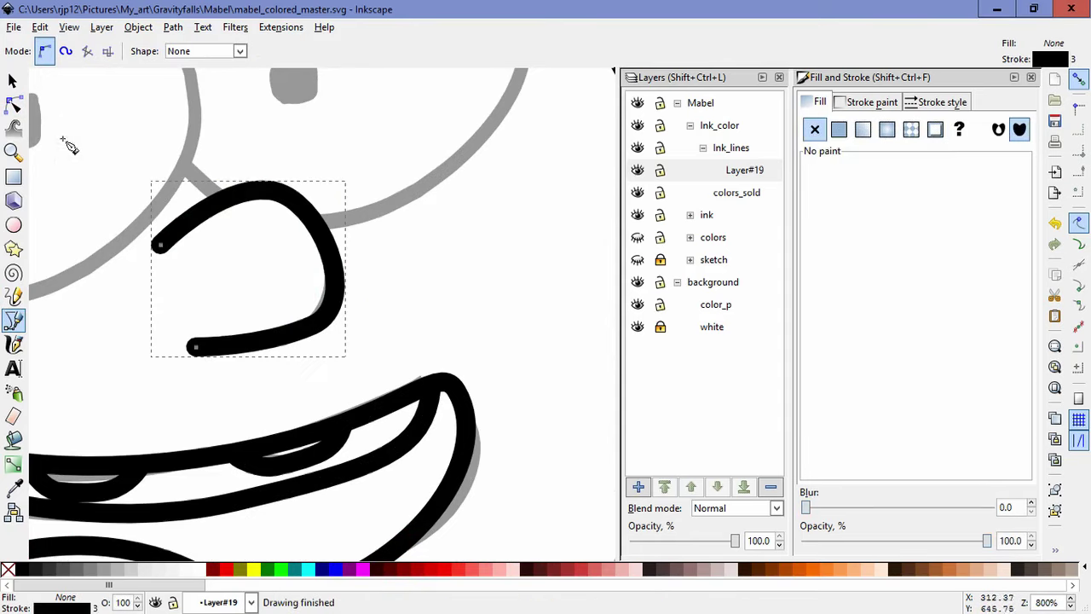
- Round the nose outline by adjusting the lower node's handles and shifting the top node
click(13, 103)
click(312, 326)
drag(364, 303, 356, 287)
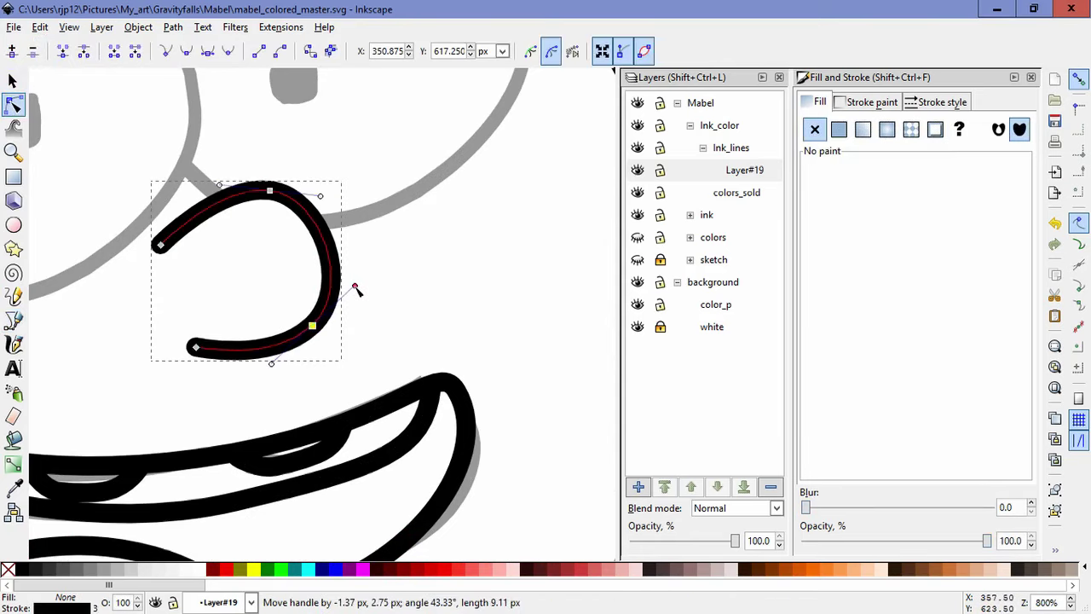
click(271, 191)
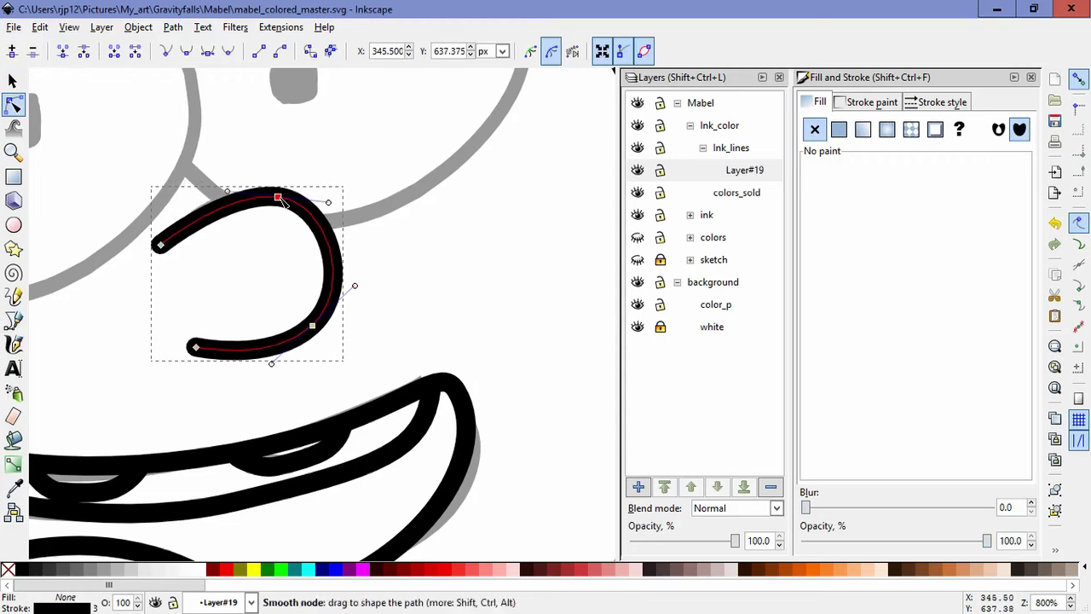
click(467, 364)
- Trace the fringe as an open path from the ear up to the parting peak and down to the far temple
scroll(467, 364, down, 4)
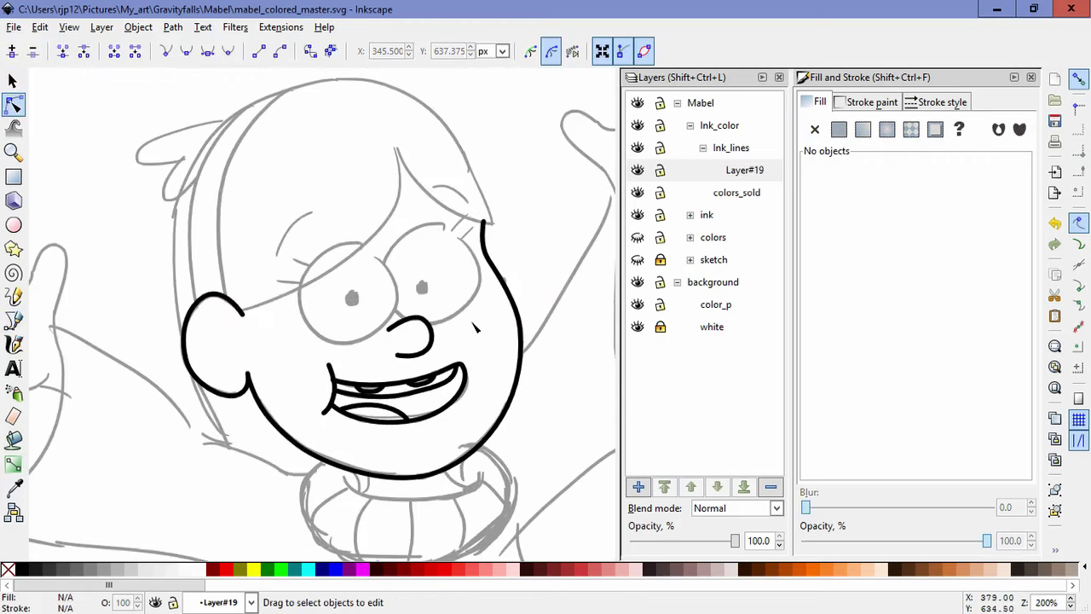
click(14, 321)
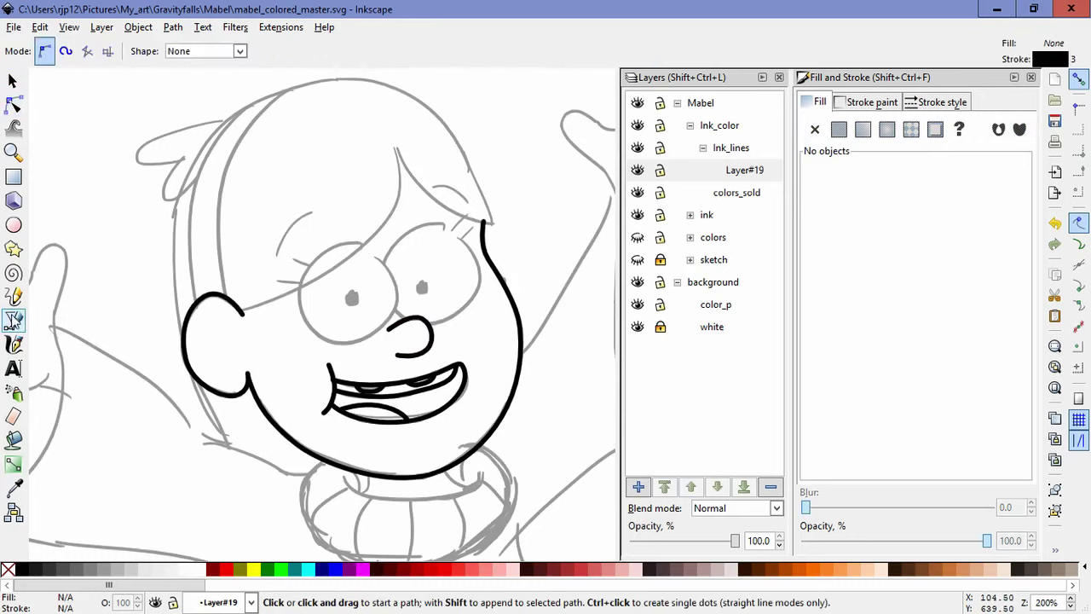
drag(360, 243, 482, 225)
click(394, 149)
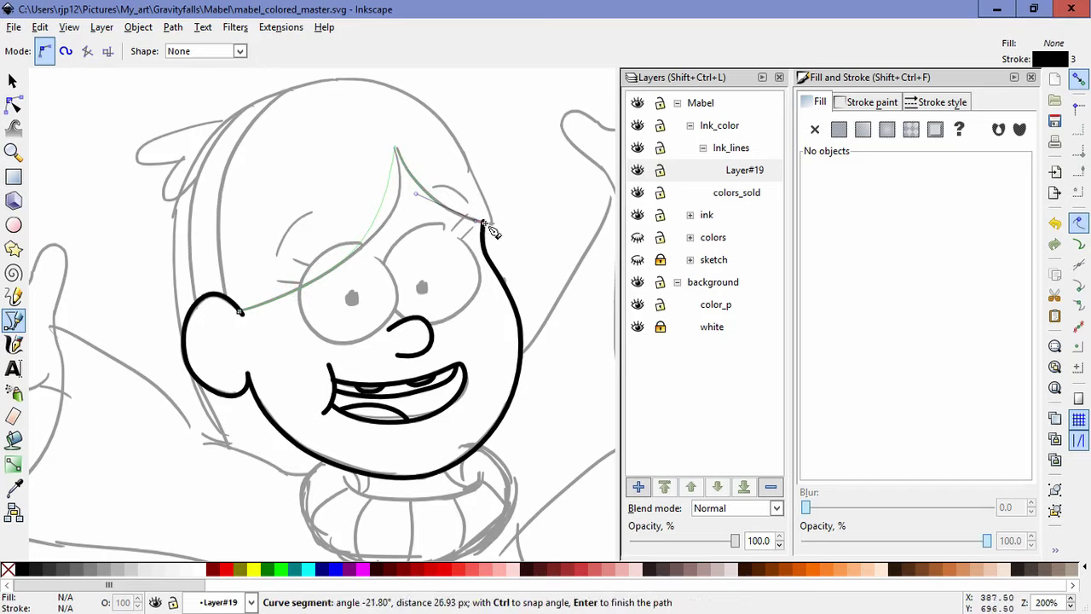
key(Return)
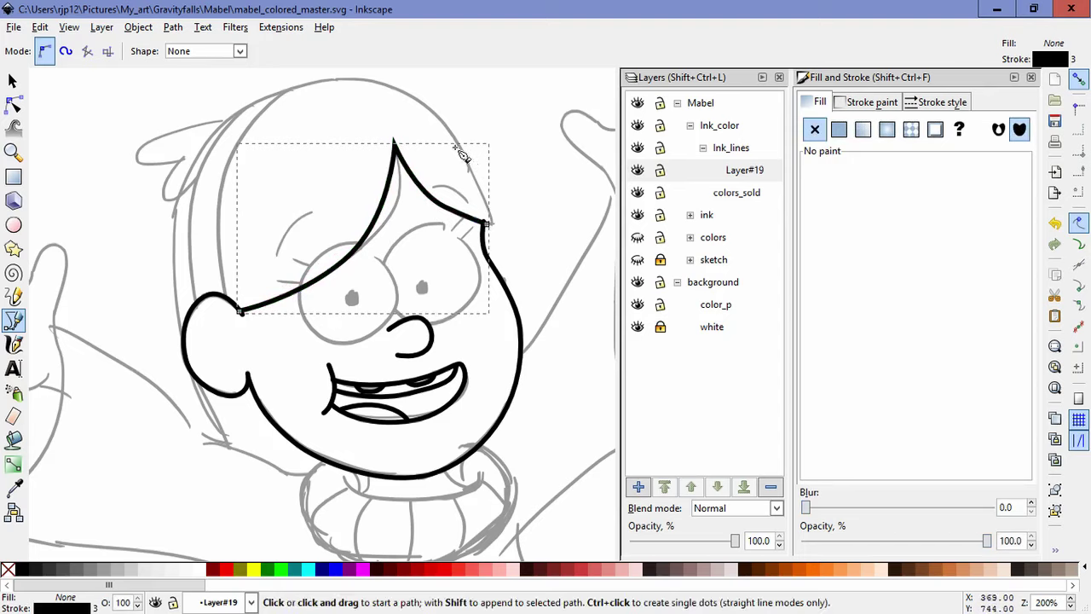
- Trace the outer hair outline from below the ear, over the top of the head and down to the far temple
click(229, 447)
drag(189, 368, 167, 295)
drag(225, 125, 286, 100)
drag(413, 100, 461, 128)
click(489, 205)
key(Return)
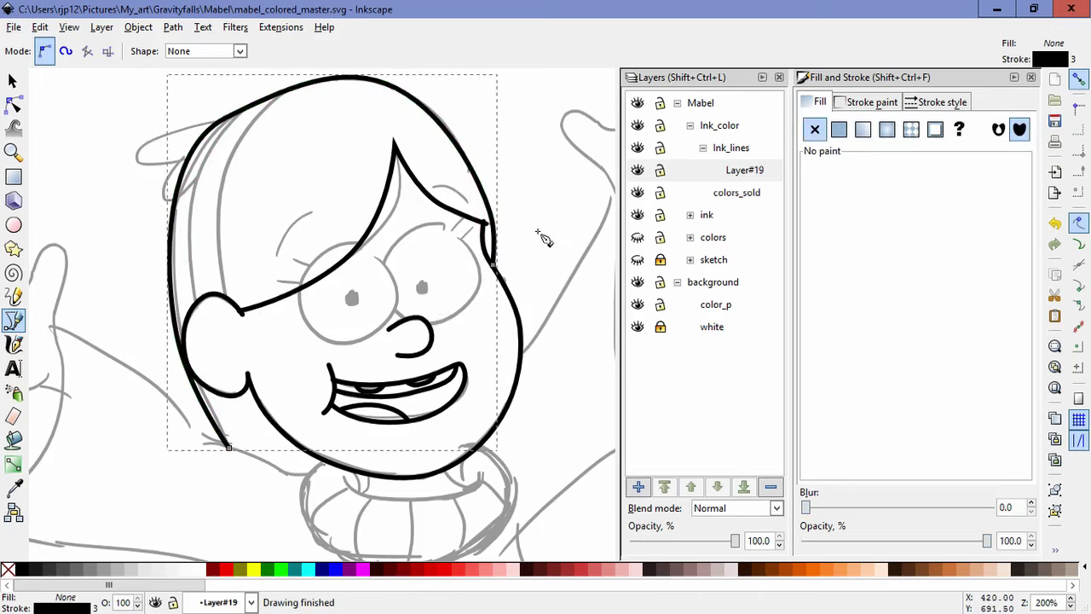
- Set the fringe path's stroke join to round
key(n)
click(459, 216)
click(445, 208)
click(942, 102)
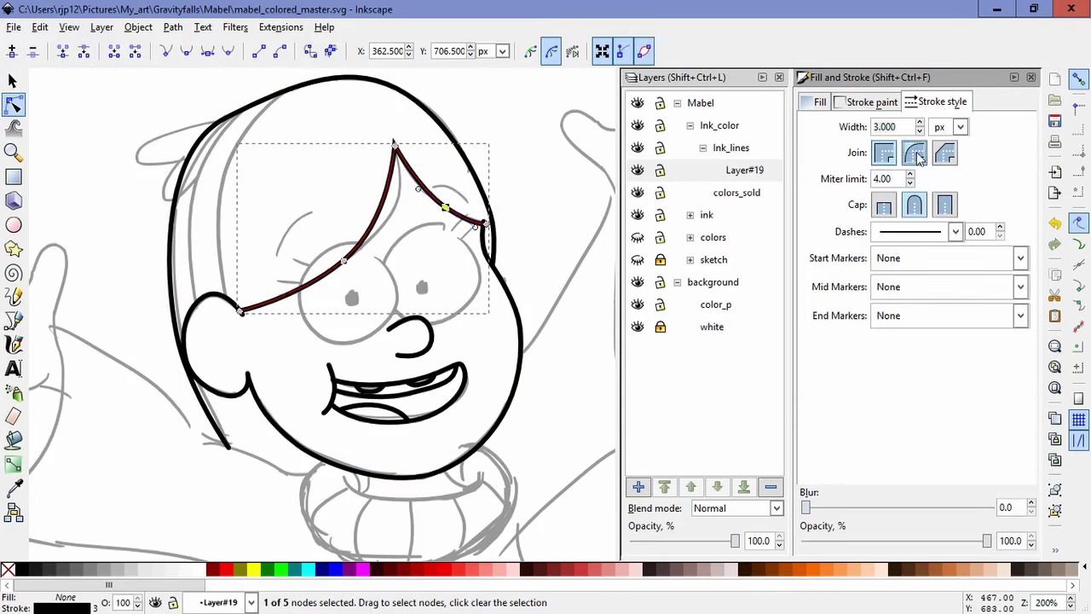
click(526, 261)
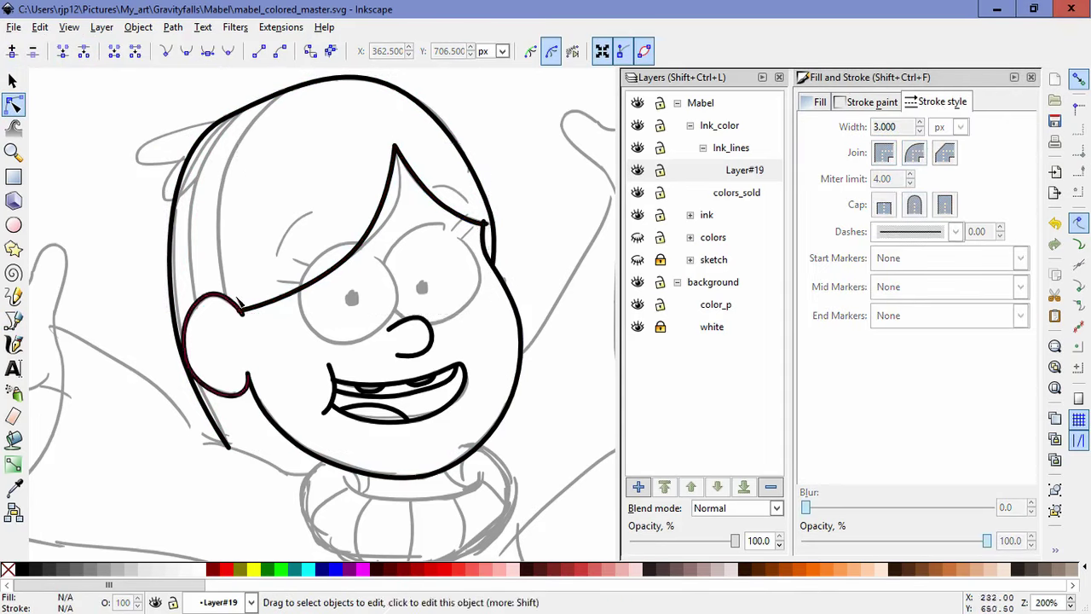
- Reshape the upper hair outline by adjusting the nodes and handles at the back and top of the head
click(266, 109)
click(226, 117)
drag(161, 159, 170, 171)
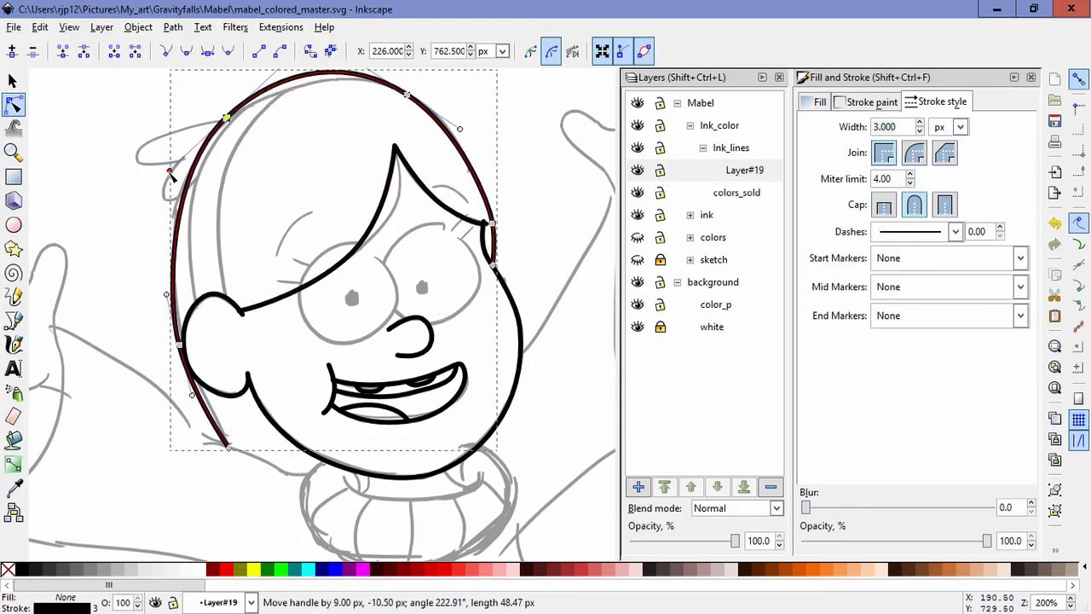
drag(226, 117, 221, 128)
mouse_move(168, 182)
mouse_down()
mouse_move(175, 194)
mouse_move(160, 190)
mouse_up()
drag(351, 178, 361, 241)
drag(416, 157, 427, 163)
- Move the hair outline's node down behind the ear and adjust the handles below the ear and at the back of the crown
drag(190, 407, 194, 405)
drag(209, 458, 219, 466)
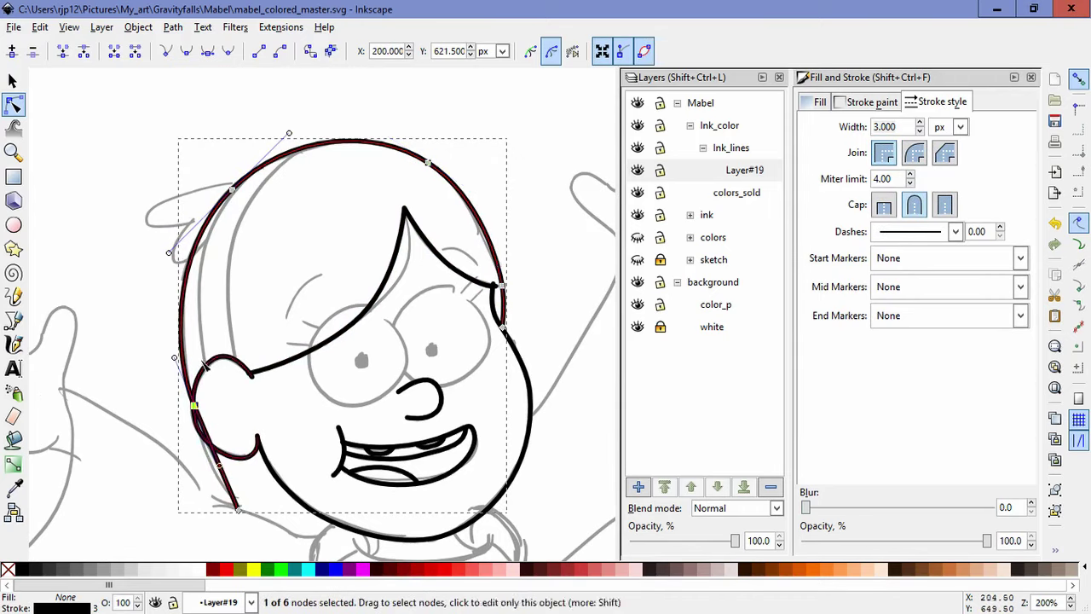
drag(195, 406, 203, 442)
drag(228, 501, 240, 510)
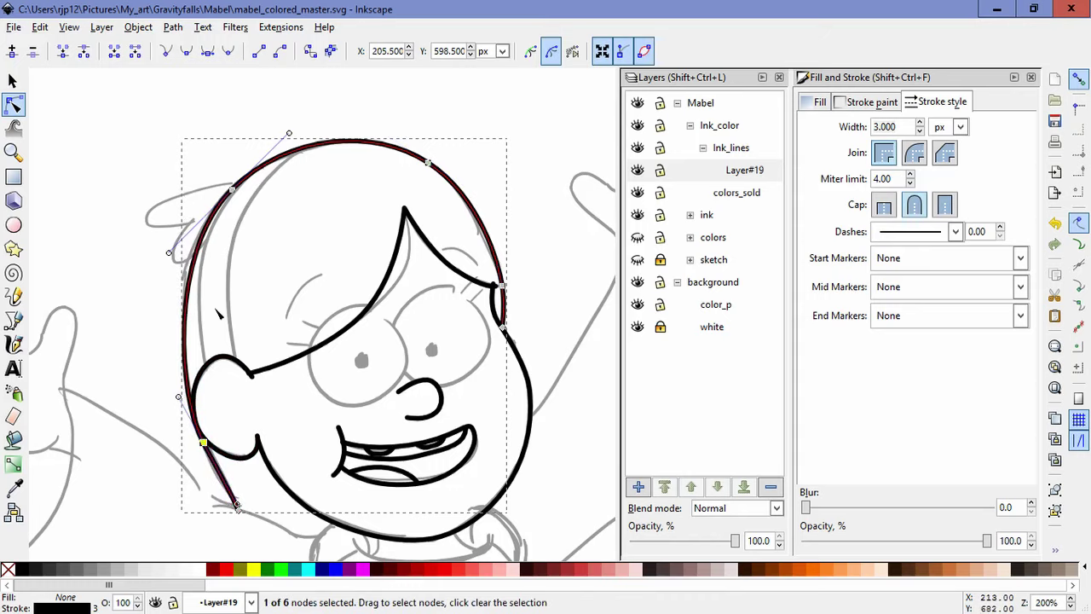
drag(169, 252, 163, 250)
drag(289, 134, 286, 140)
click(290, 281)
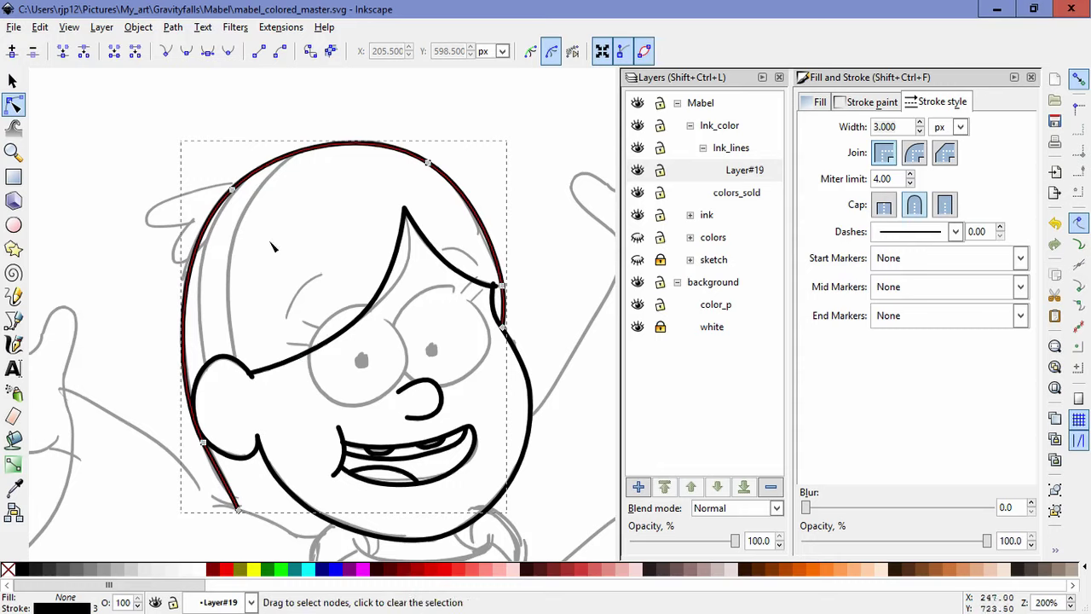
- Trace the two-lobed tuft at the back of the head as an open path attached to the hair outline
key(b)
click(240, 183)
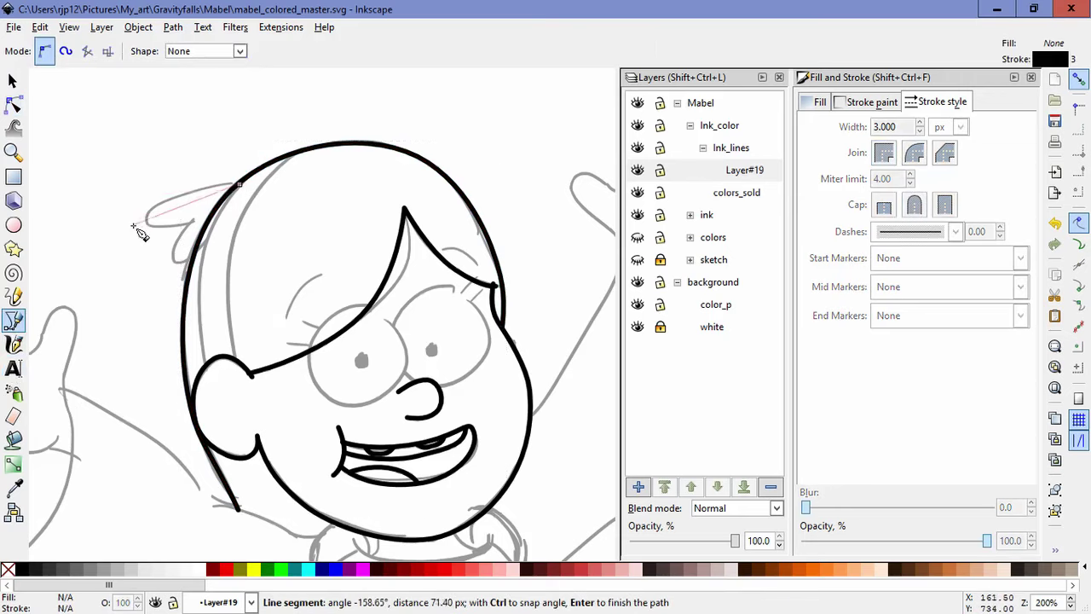
drag(146, 220, 162, 240)
click(170, 259)
key(Return)
- Refine the tuft's rounded tips with their nodes and handles, and move its lower end onto the hair outline
key(n)
drag(147, 212, 144, 202)
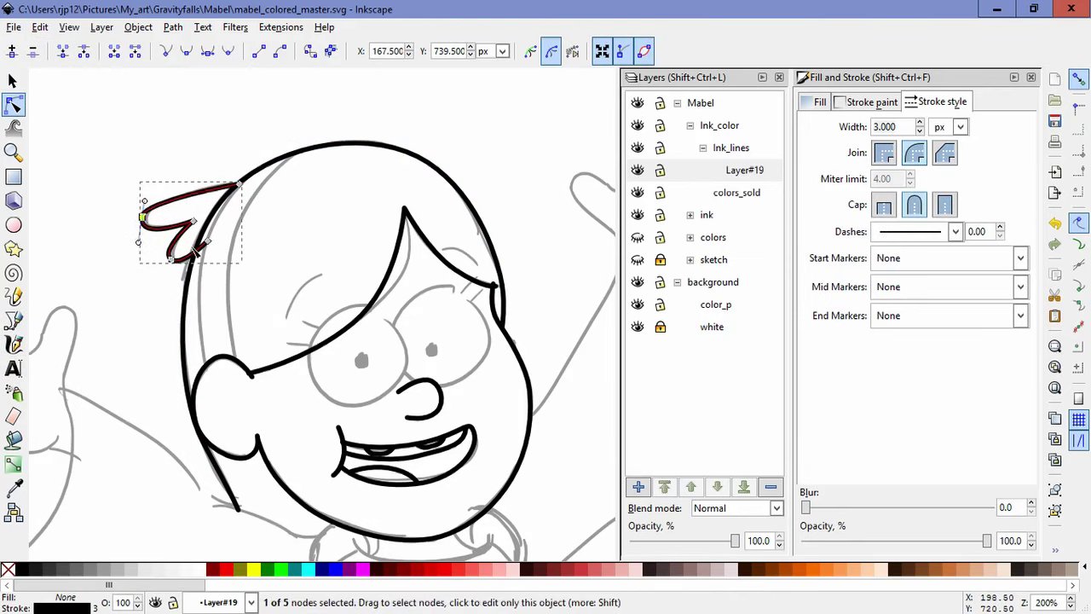
click(170, 257)
drag(157, 246, 208, 223)
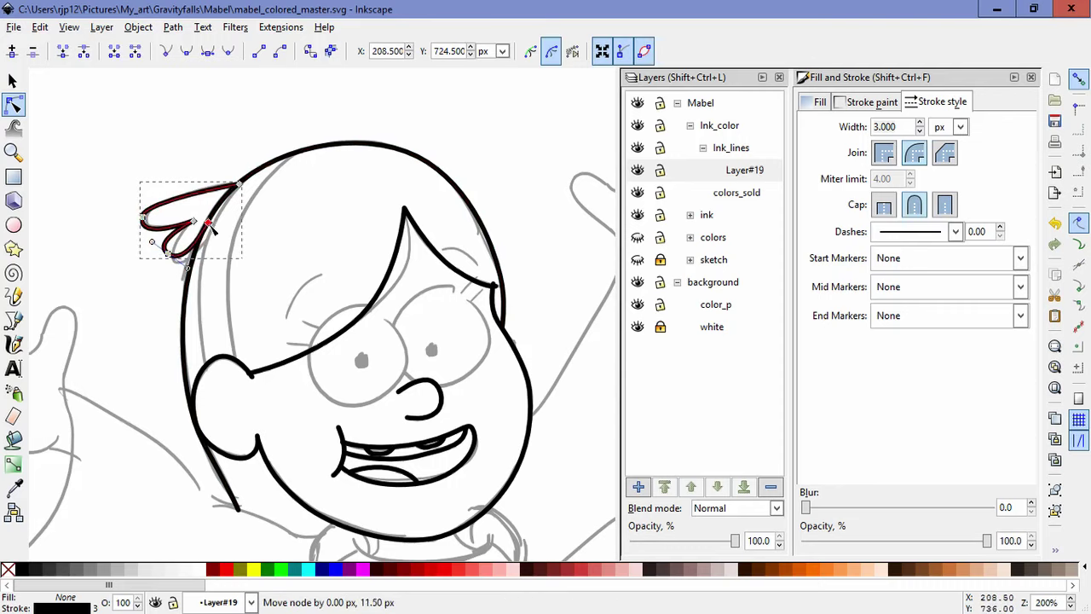
click(147, 331)
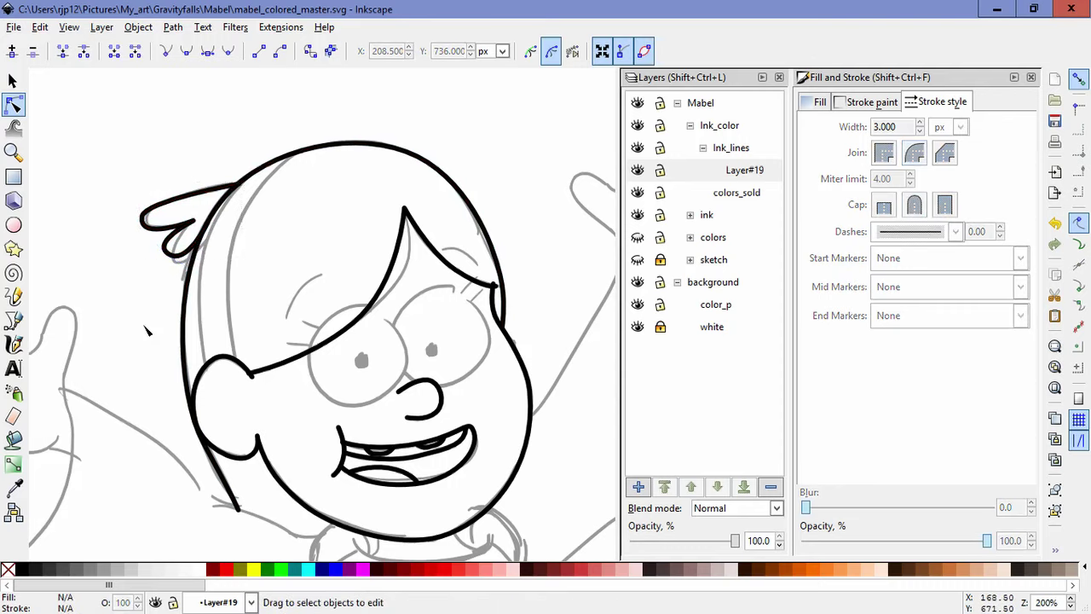
click(185, 254)
drag(208, 223, 152, 247)
click(130, 363)
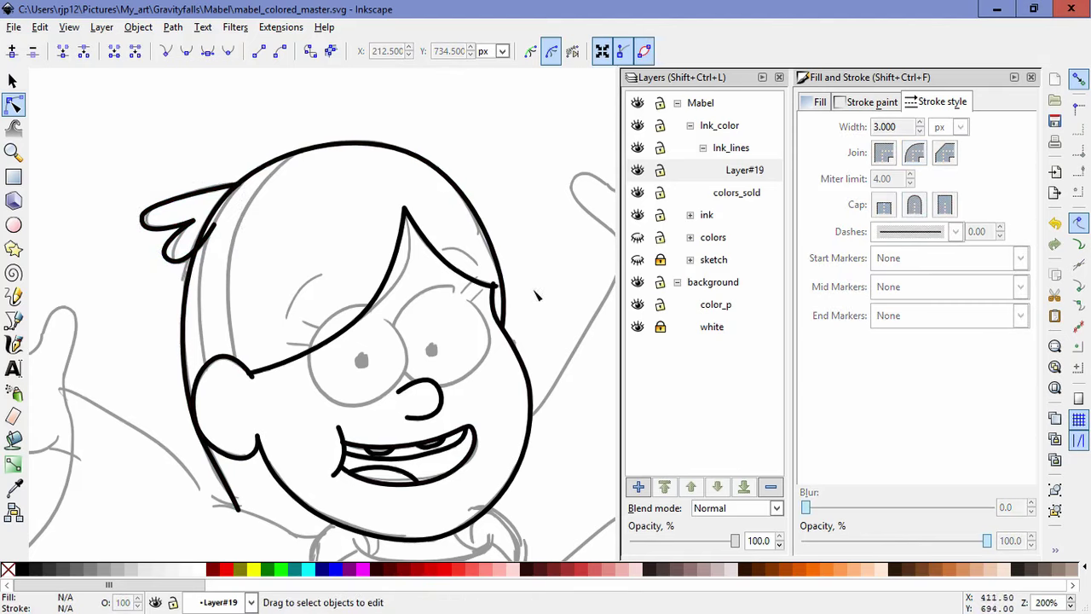
- Add a new layer above Layer#19 and draw a circle about 61 px in diameter for the eye nearer the ear
click(638, 486)
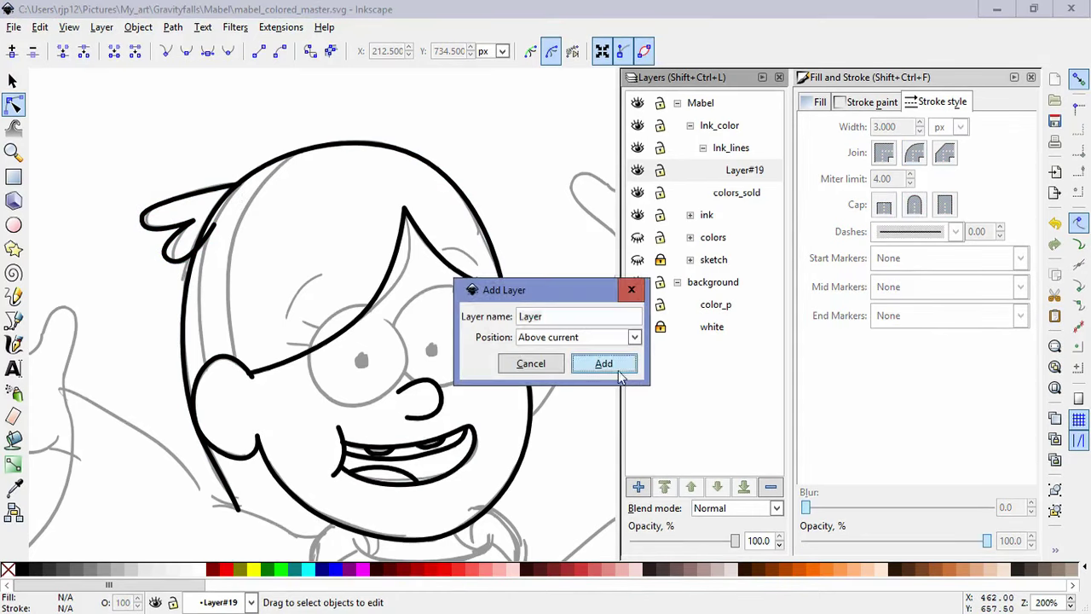
click(607, 364)
click(15, 322)
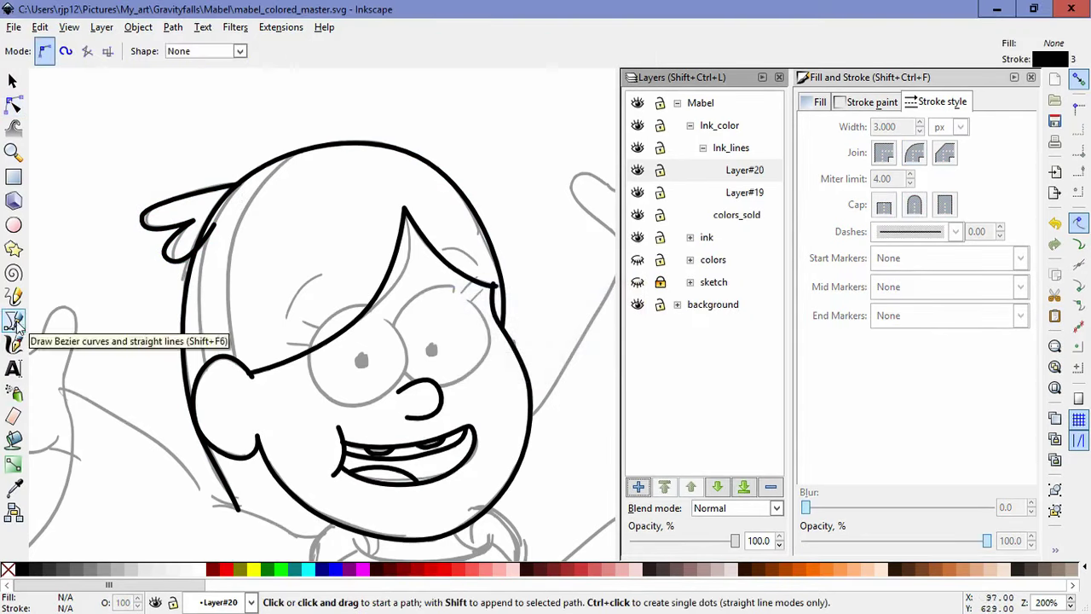
click(13, 225)
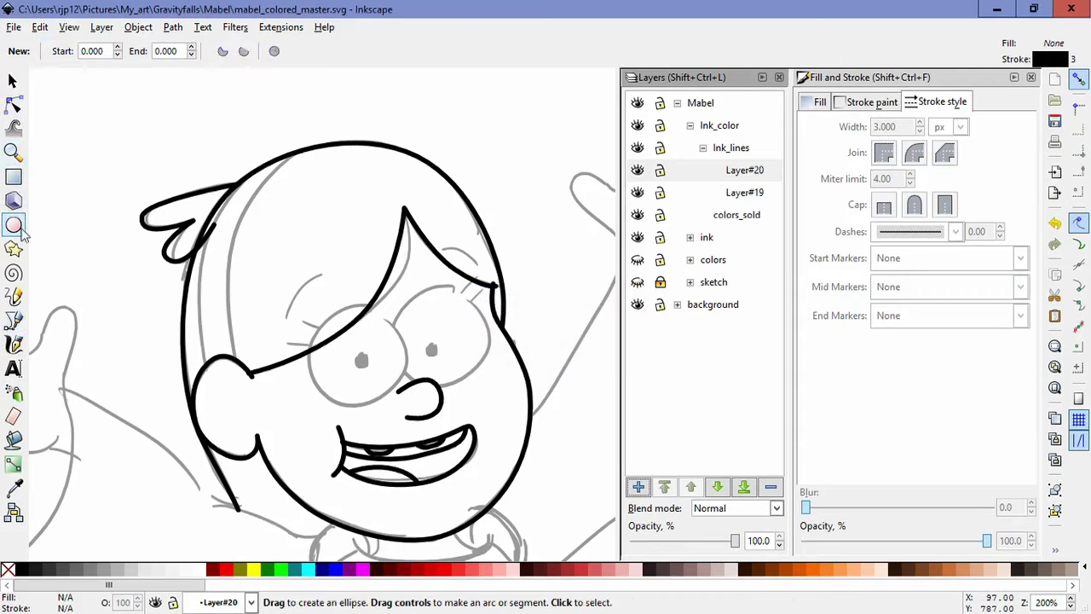
drag(320, 331, 421, 431)
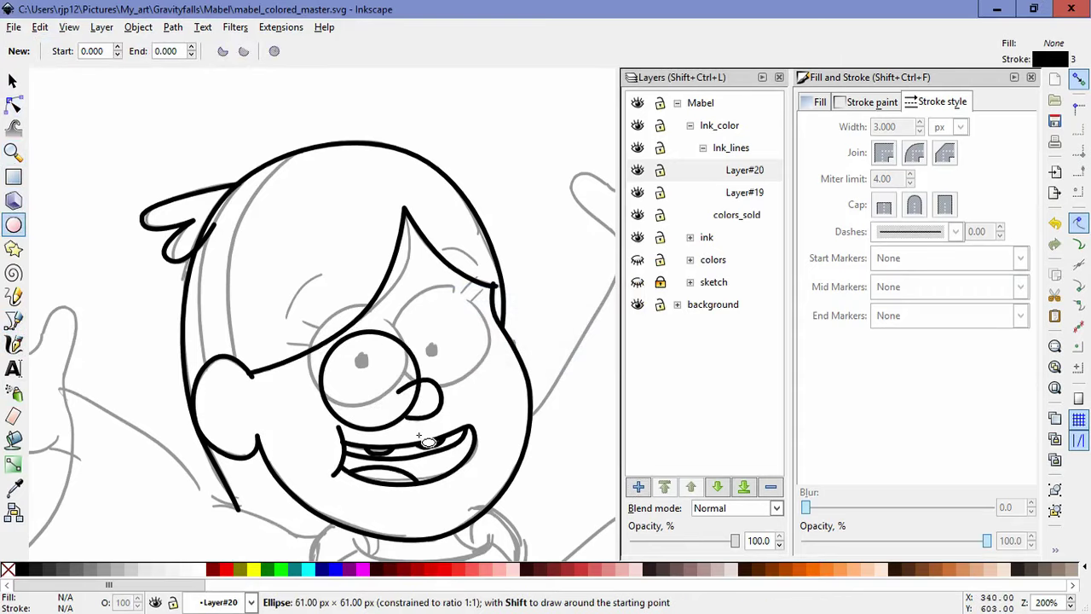
- Fit the circle over the sketched eye nearer the ear and place a duplicate over the other eye
key(s)
drag(421, 369, 505, 335)
key(ctrl+d)
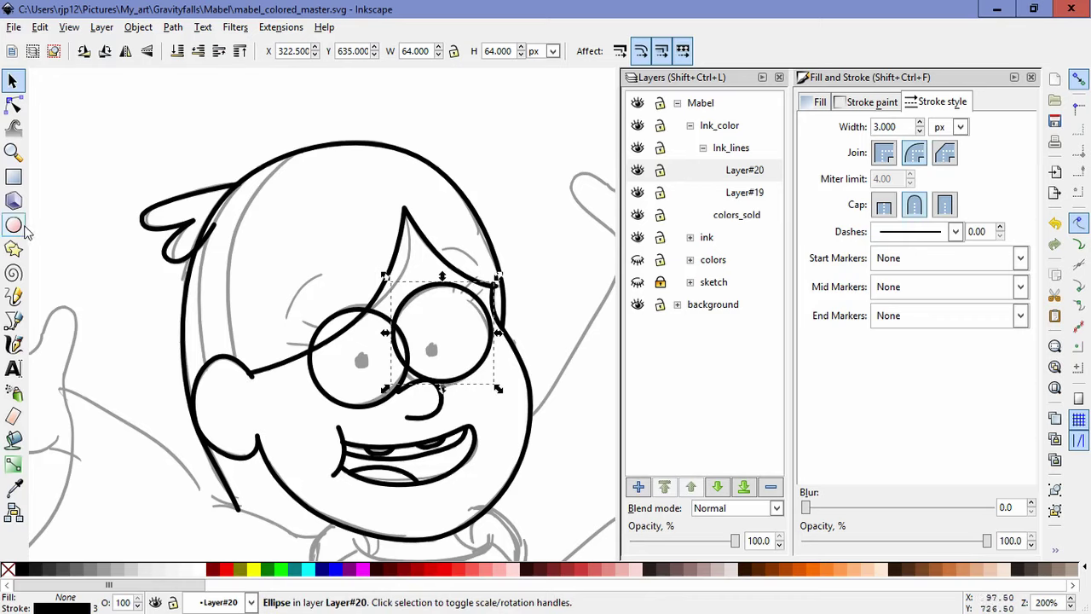
- Draw a trial pupil about 9.5 by 10 px in the eye nearer the ear, style it flat black without stroke, and remove it
click(23, 226)
click(363, 359)
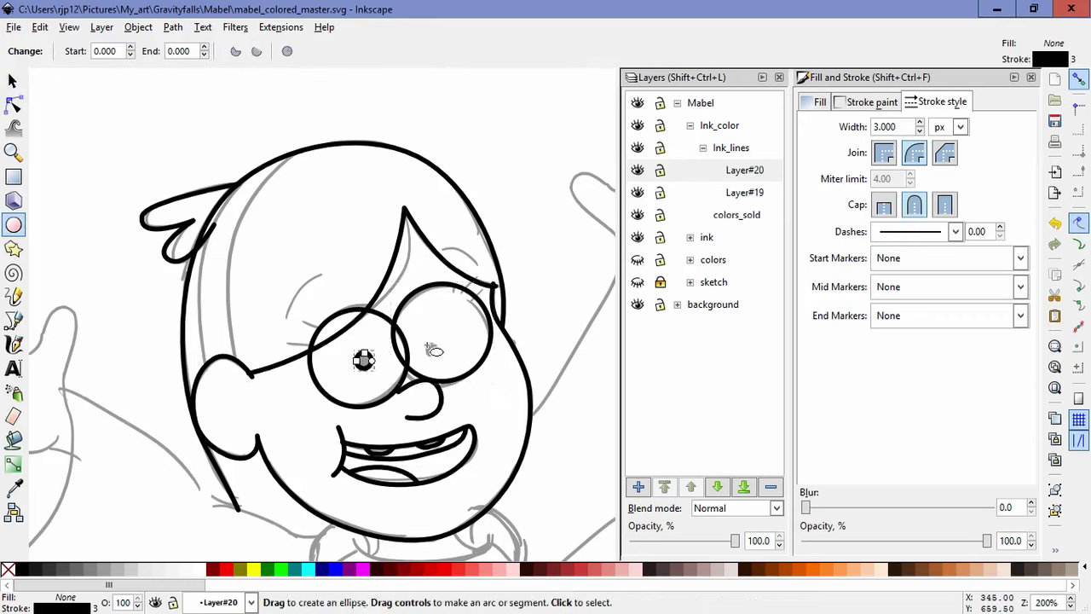
click(819, 102)
click(838, 128)
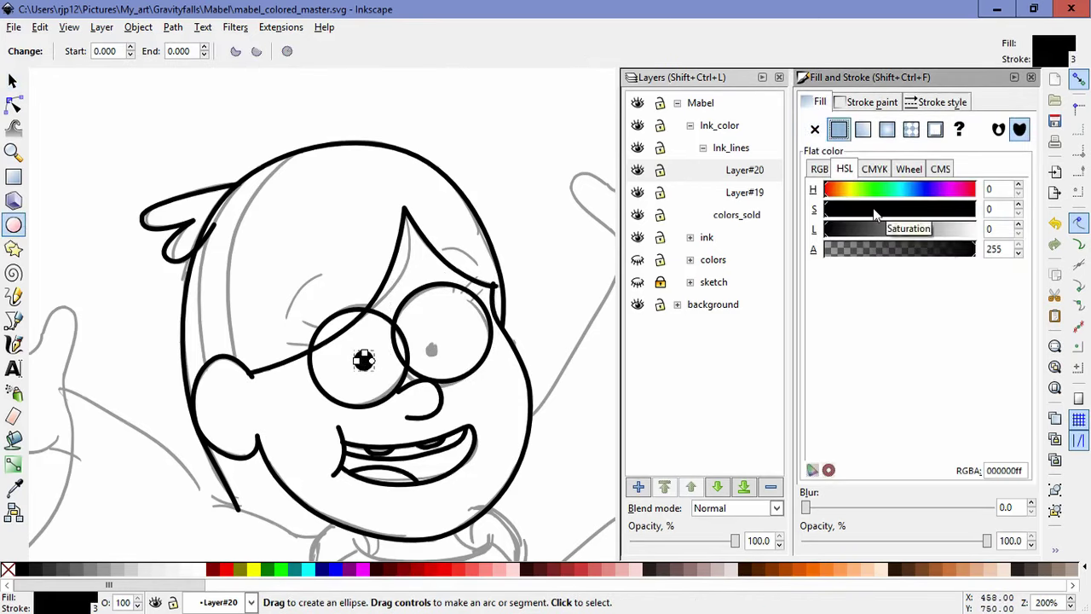
click(869, 101)
click(814, 129)
click(12, 80)
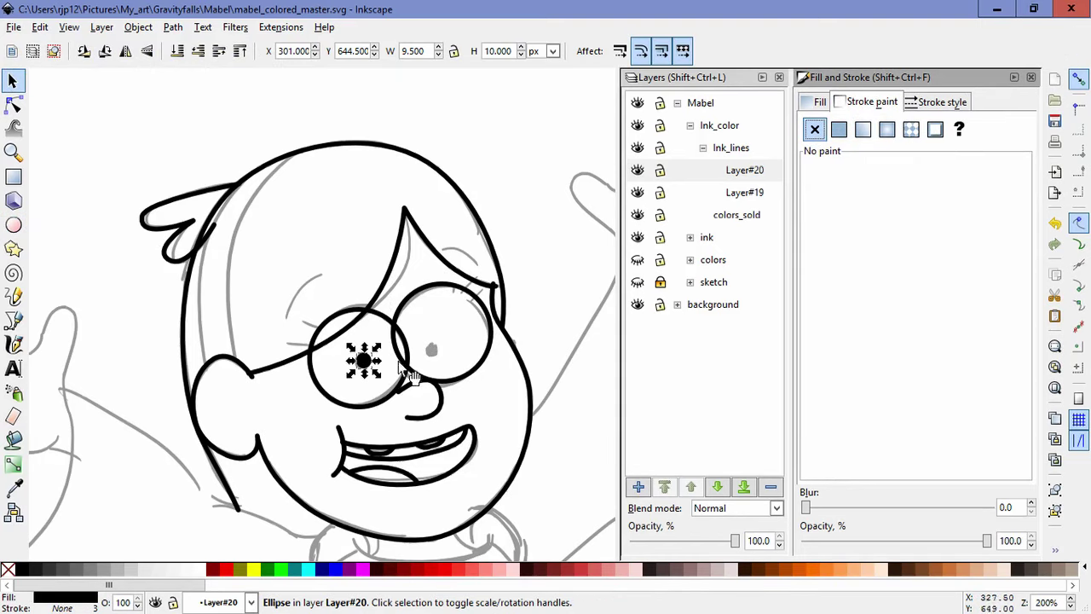
key(Escape)
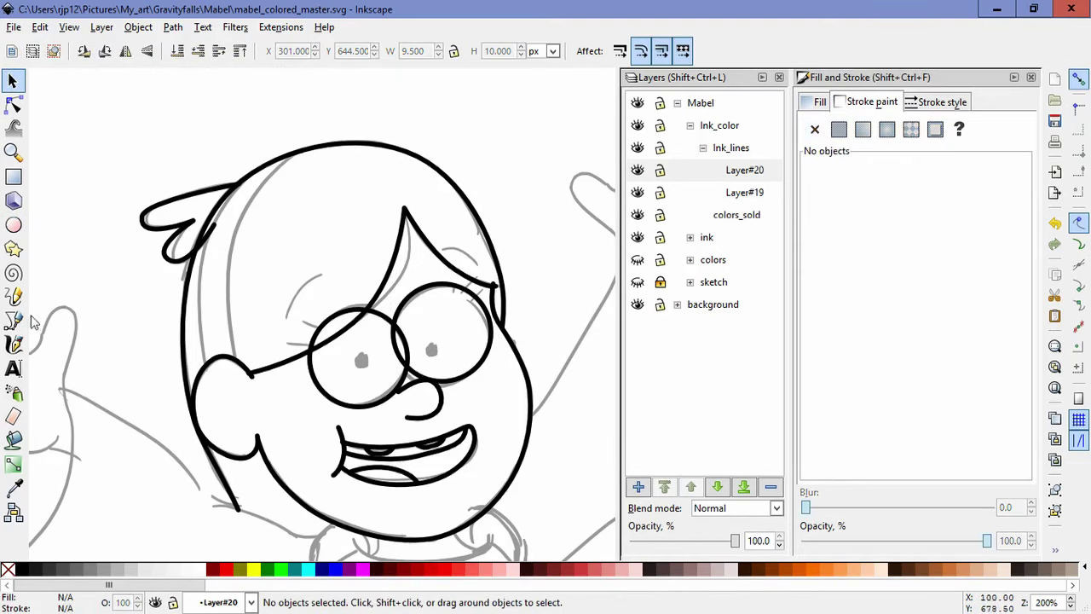
- Draw a black circle about 10.5 px in diameter over the sketched pupil in the eye nearer the ear
click(13, 225)
drag(366, 359, 436, 357)
key(s)
key(ctrl+d)
key(Delete)
click(363, 361)
- Create a clone of the pupil and place it over the sketched pupil in the other eye
click(39, 26)
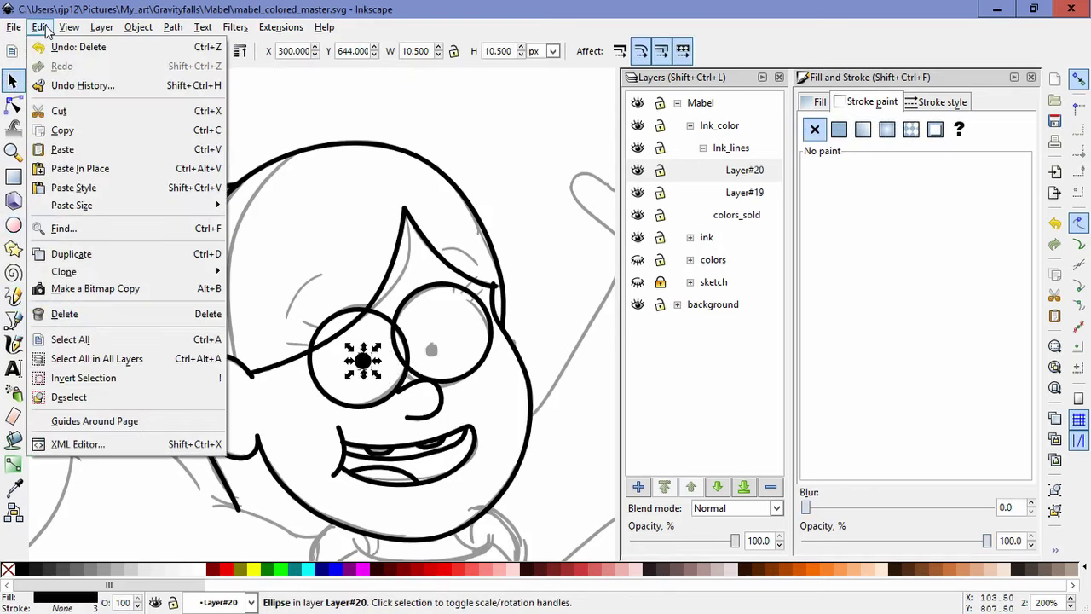
mouse_move(149, 270)
click(248, 275)
drag(363, 365, 437, 352)
click(375, 392)
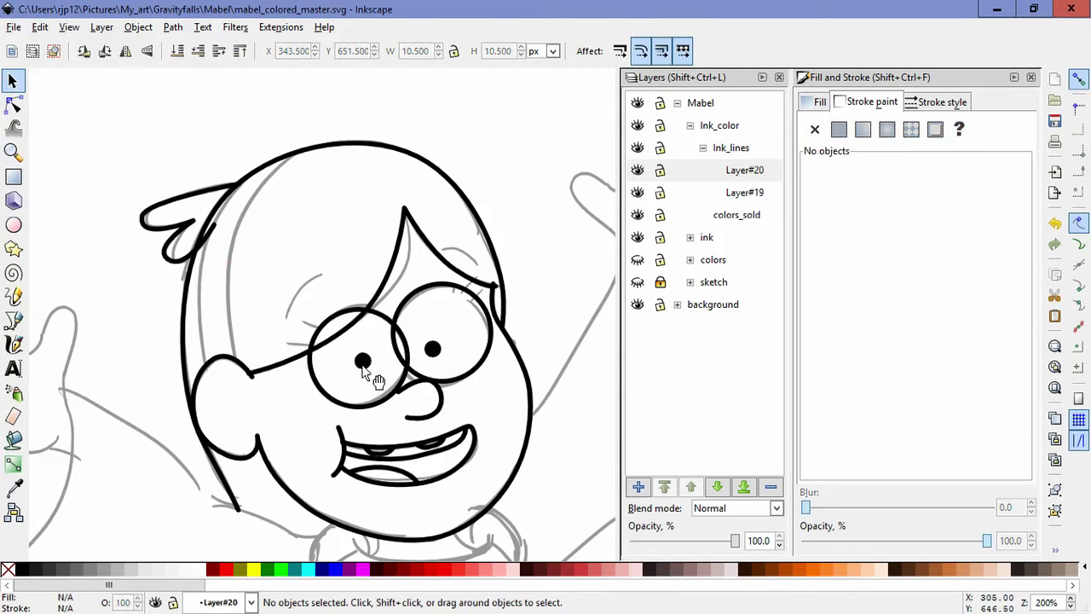
- Try shrinking the original pupil to 7.5 px and repositioning its clone, and undo the changes
click(362, 366)
drag(375, 375, 370, 369)
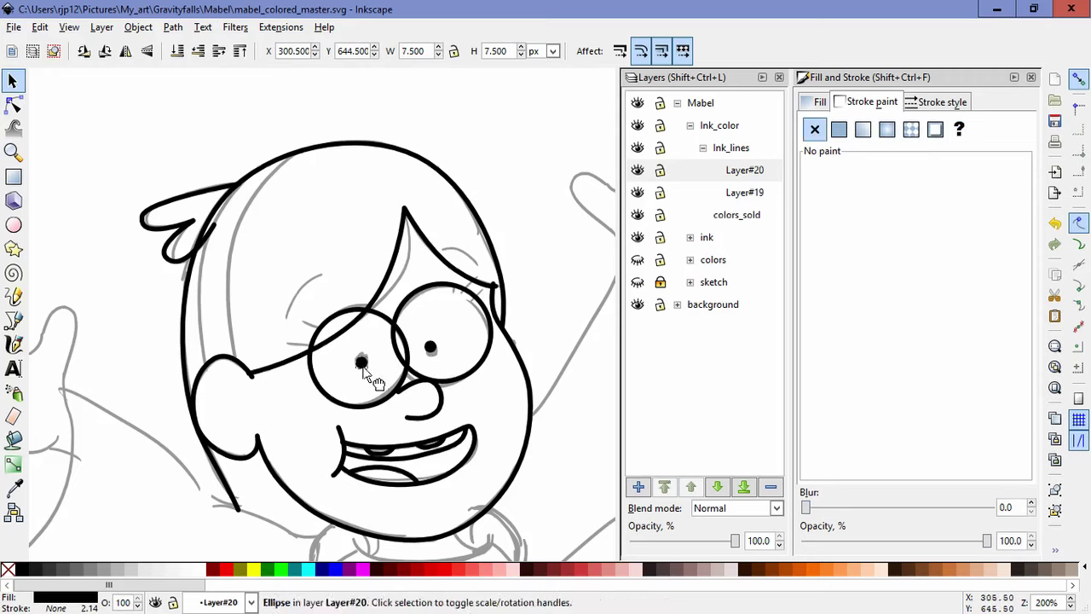
click(433, 351)
click(477, 345)
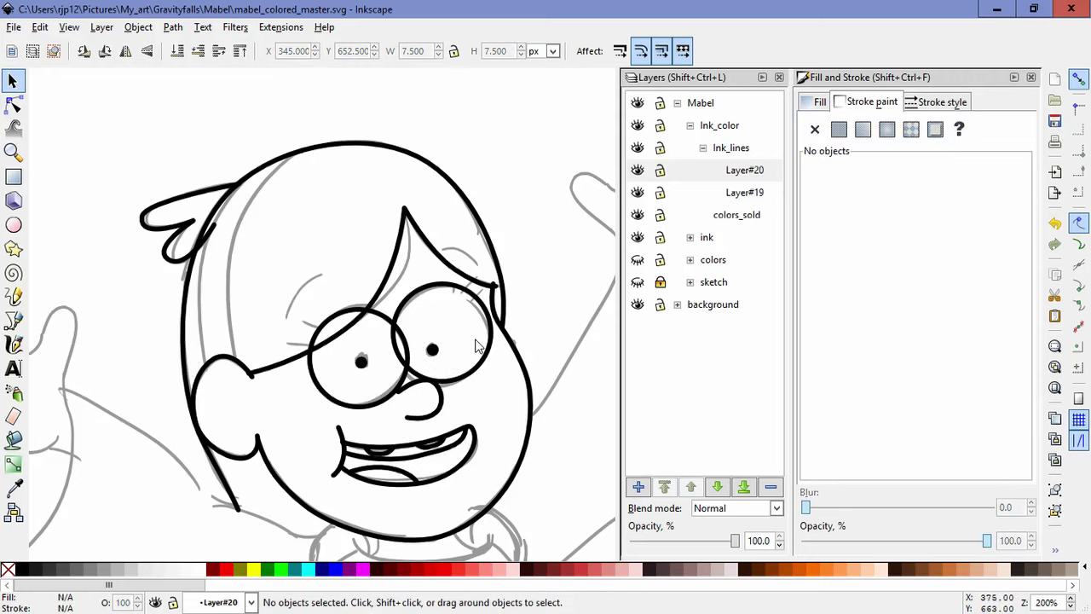
key(ctrl+z)
- Trace the upper eyelash of the eye nearer the ear with a 3 px black stroke, no fill, and round joins and caps
click(14, 345)
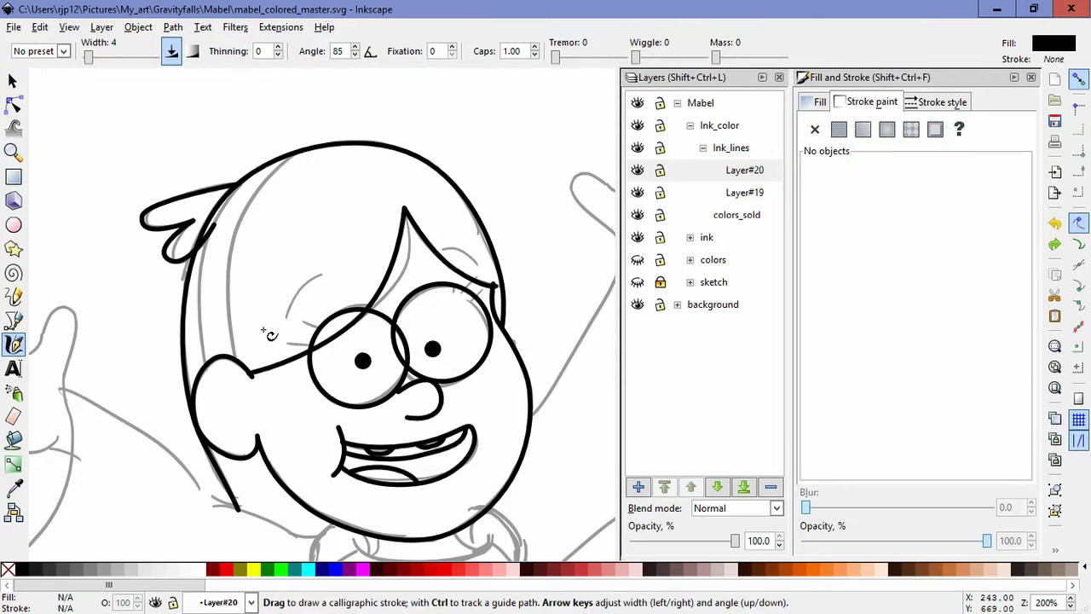
click(13, 320)
scroll(320, 331, up, 3)
click(318, 329)
mouse_move(262, 306)
mouse_down()
mouse_move(237, 286)
mouse_move(244, 294)
mouse_up()
key(Return)
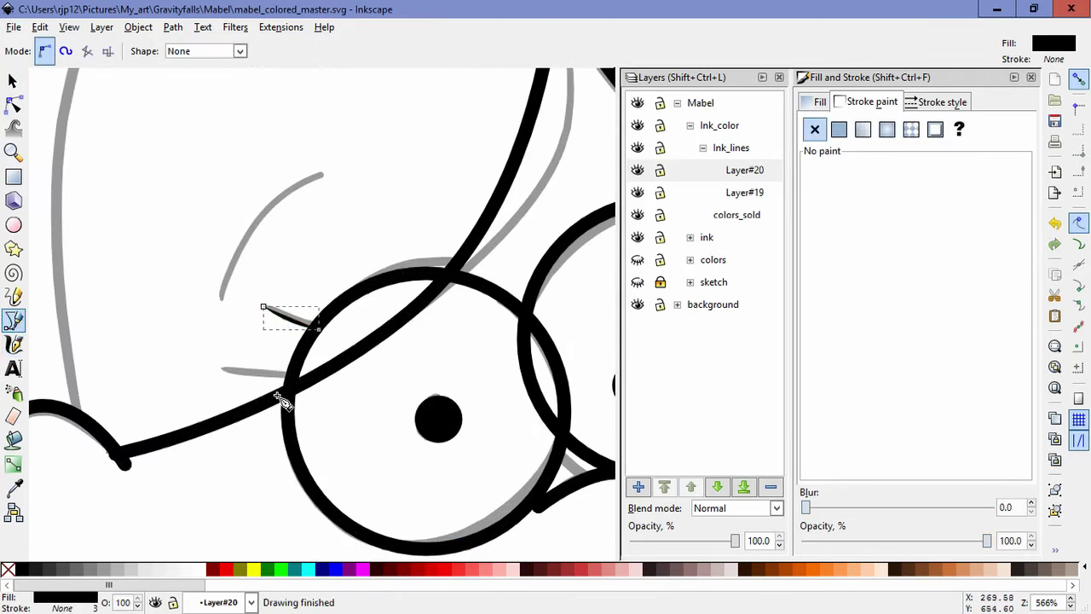
click(921, 102)
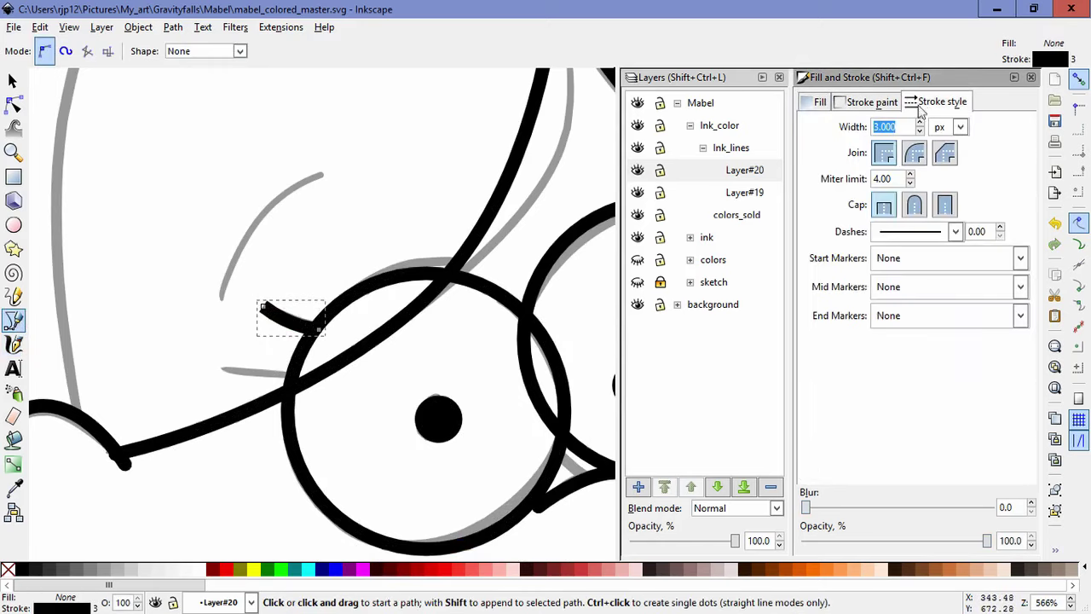
- Trace the lower eyelash of the same eye with a curved path and shift it slightly closer to the upper lash
click(291, 378)
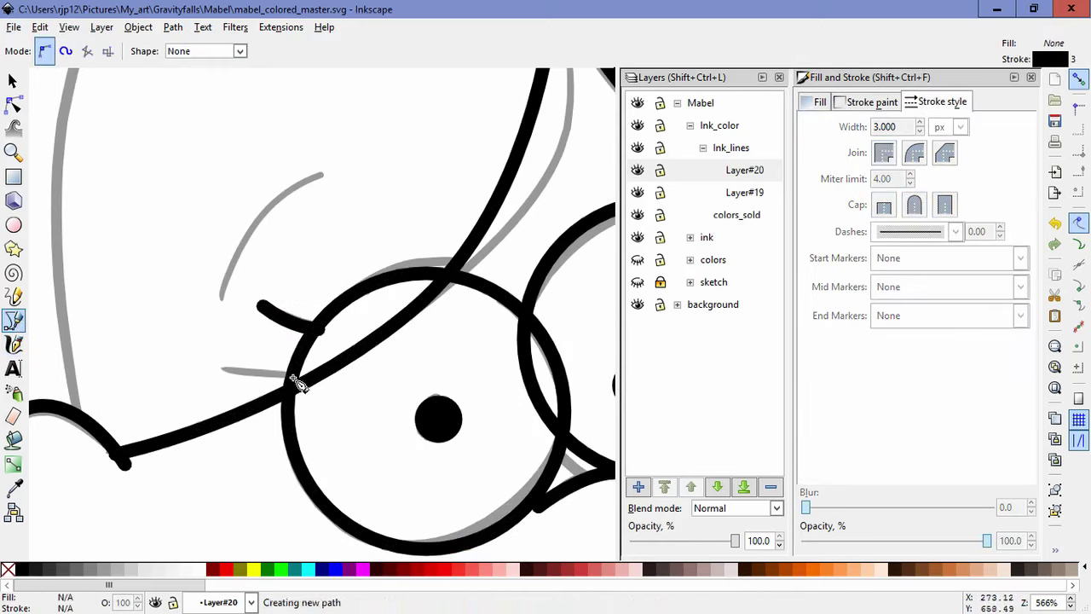
drag(225, 370, 196, 362)
key(Return)
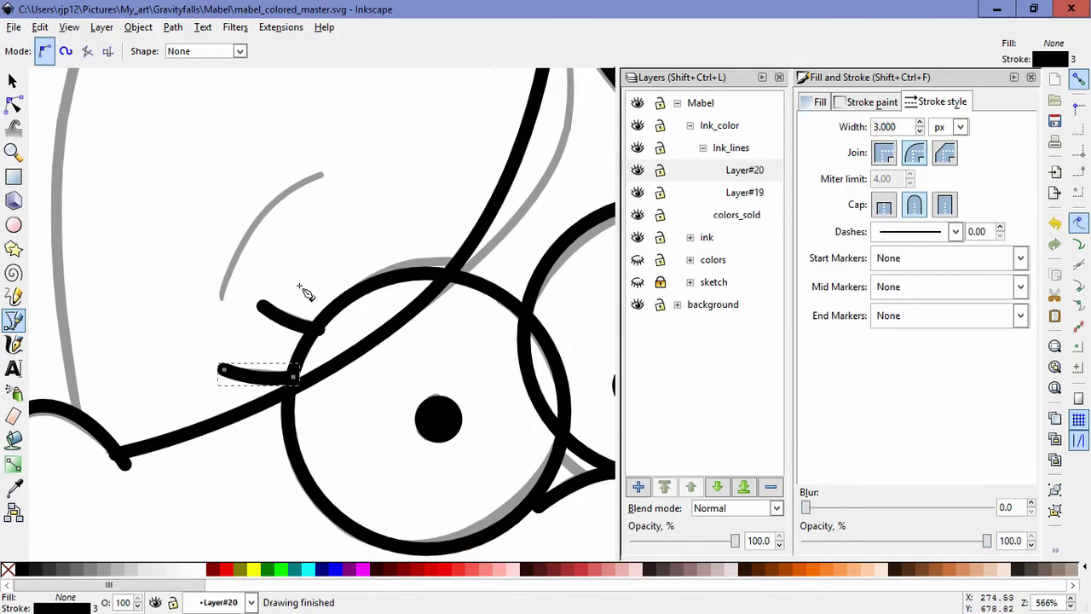
scroll(302, 290, down, 2)
click(13, 104)
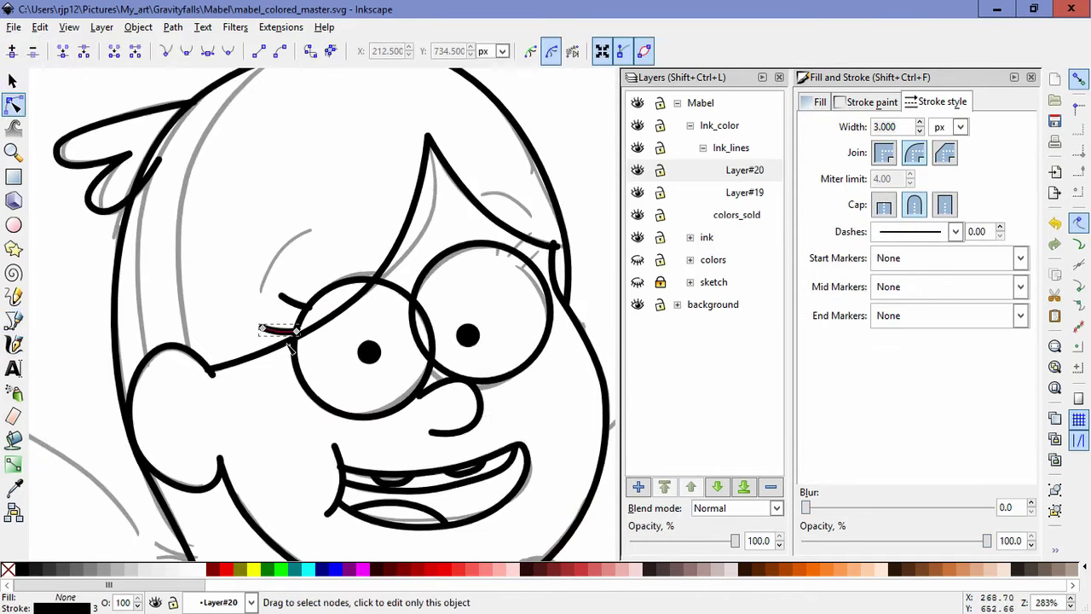
click(291, 302)
click(14, 81)
drag(281, 331, 284, 323)
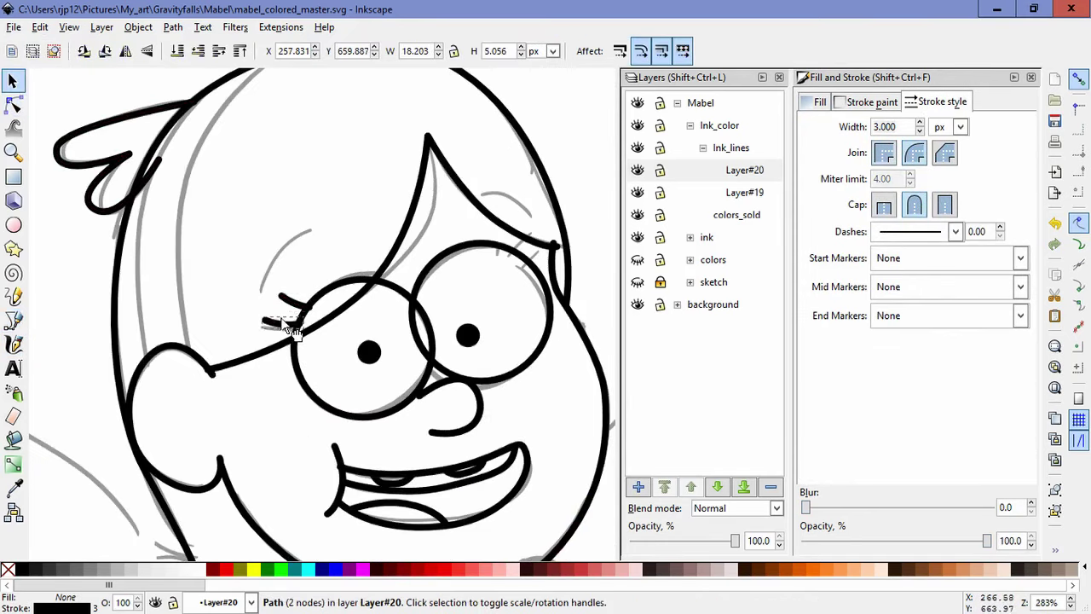
- Duplicate both eyelashes and fit the copies to the outer upper edge of the other eye
click(302, 279)
key(space)
drag(409, 334, 307, 397)
click(225, 403)
shift+click(237, 380)
key(ctrl+d)
drag(238, 380, 494, 315)
click(545, 289)
click(493, 340)
click(493, 345)
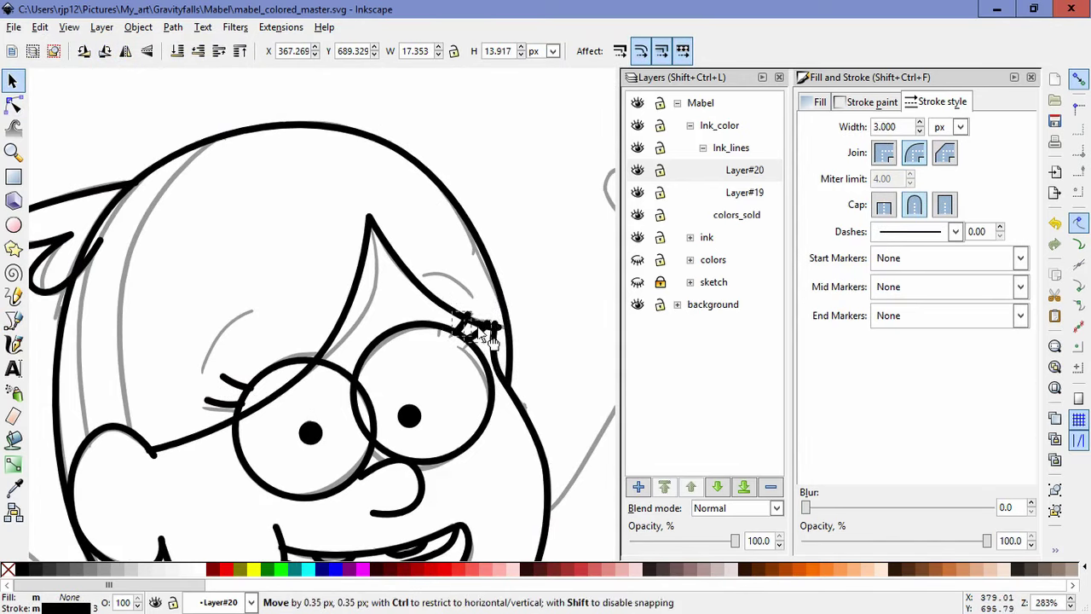
- Shift the two original eyelashes slightly up and outward from the eye nearer the ear
click(243, 388)
shift+click(236, 399)
drag(232, 387, 229, 384)
click(180, 388)
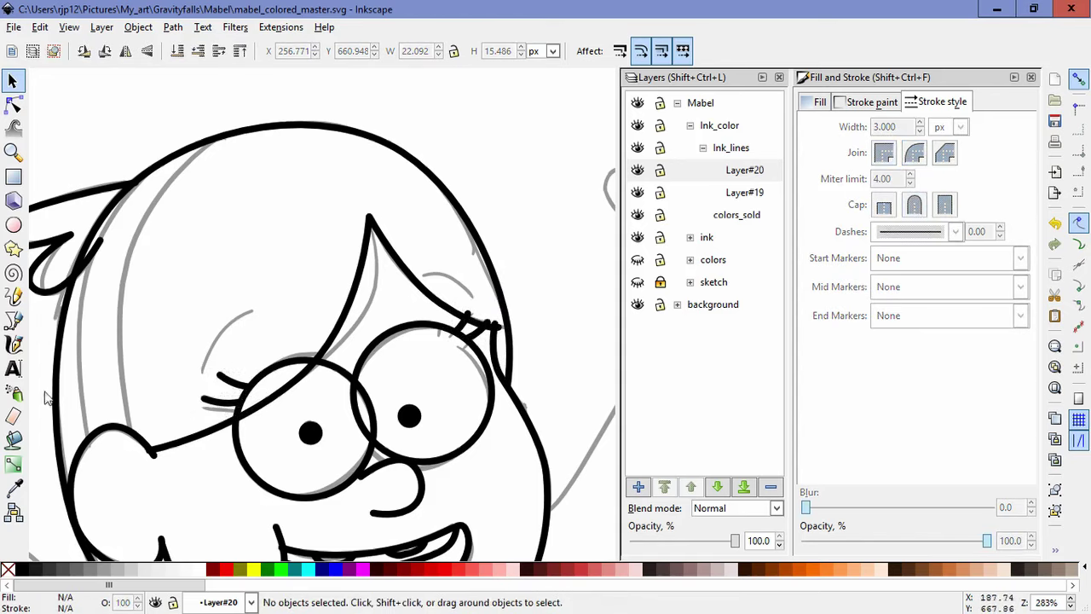
- Trace both sketched eyebrows as curved open paths, starting with the one nearer the ear
key(c)
key(b)
click(201, 372)
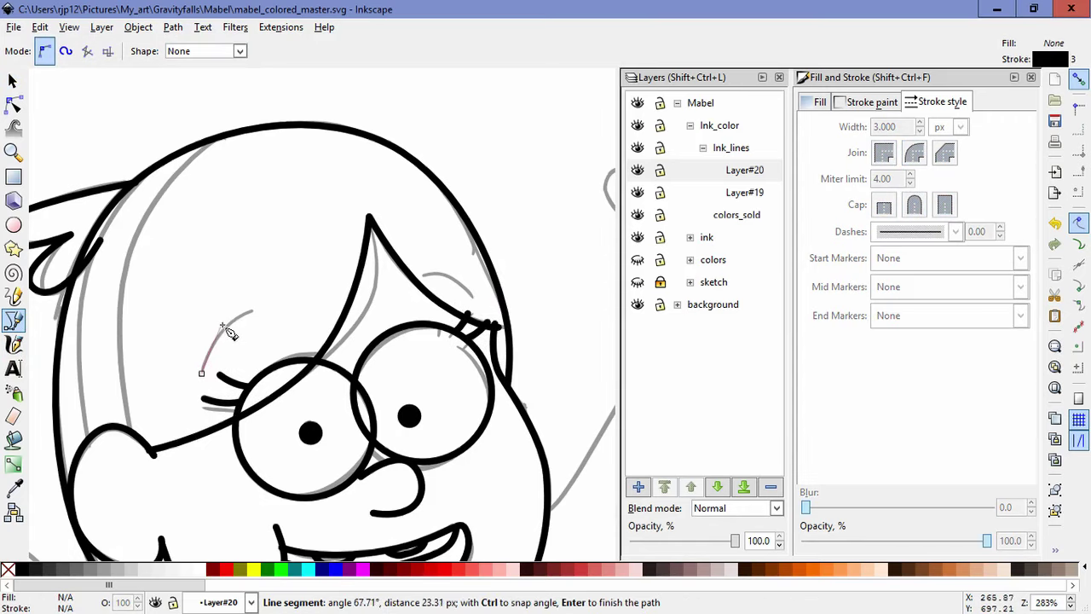
mouse_move(238, 324)
mouse_down()
mouse_move(249, 317)
mouse_move(234, 322)
mouse_up()
key(Escape)
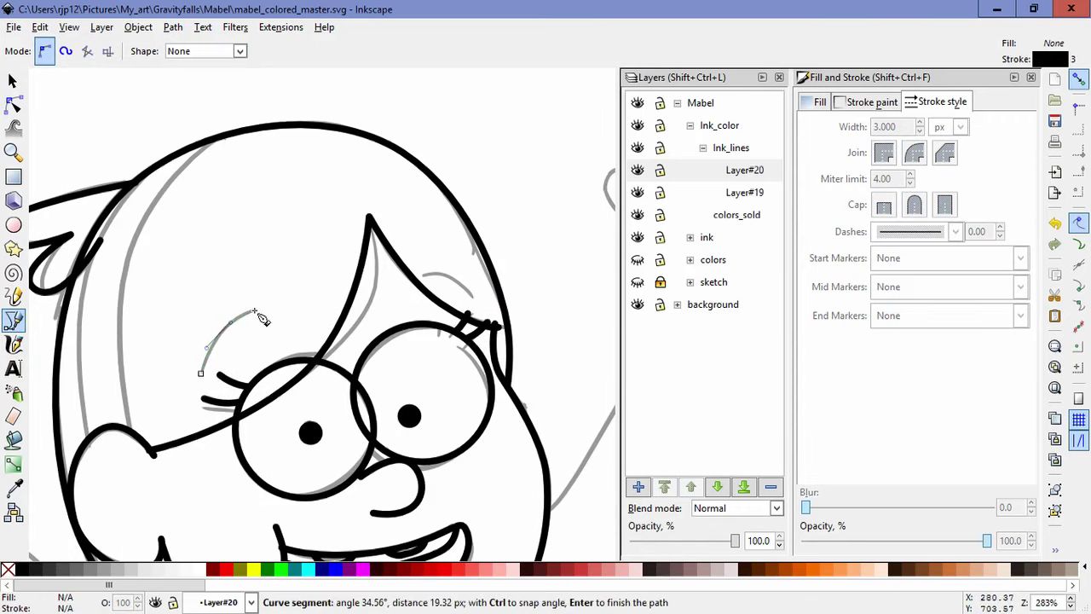
double_click(255, 311)
click(423, 275)
drag(475, 298, 486, 312)
key(Return)
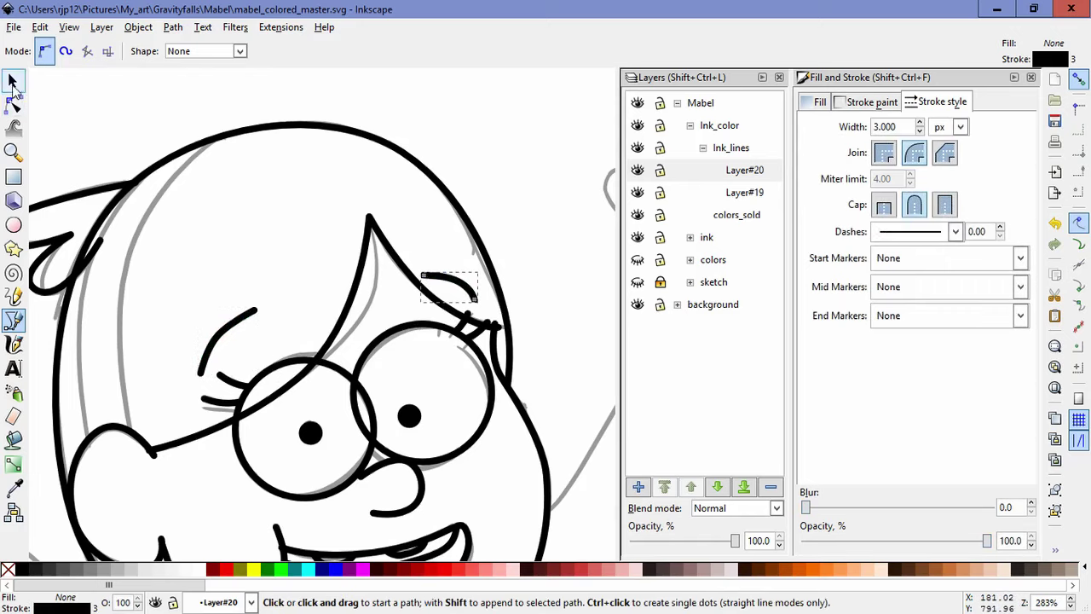
- Smooth the arch of the eyebrow nearer the ear by adjusting its middle node and handles
click(13, 103)
click(218, 335)
click(218, 334)
drag(236, 317, 204, 356)
click(280, 254)
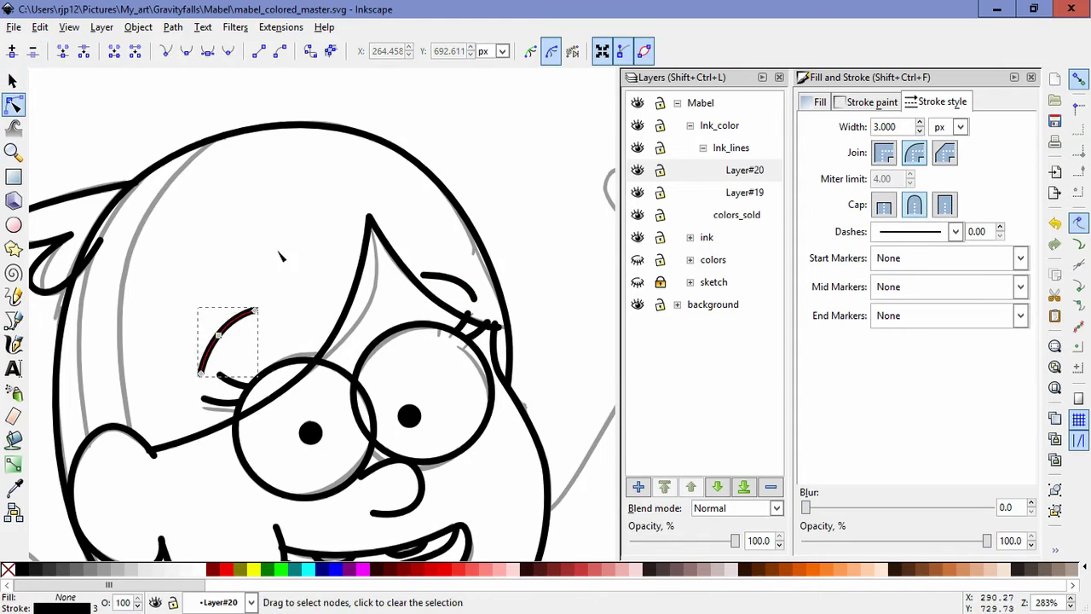
click(280, 253)
- Fit the farther eyebrow to its sketch line, resizing it to about 24.8 by 14.6 px
scroll(548, 361, down, 2)
drag(557, 327, 396, 260)
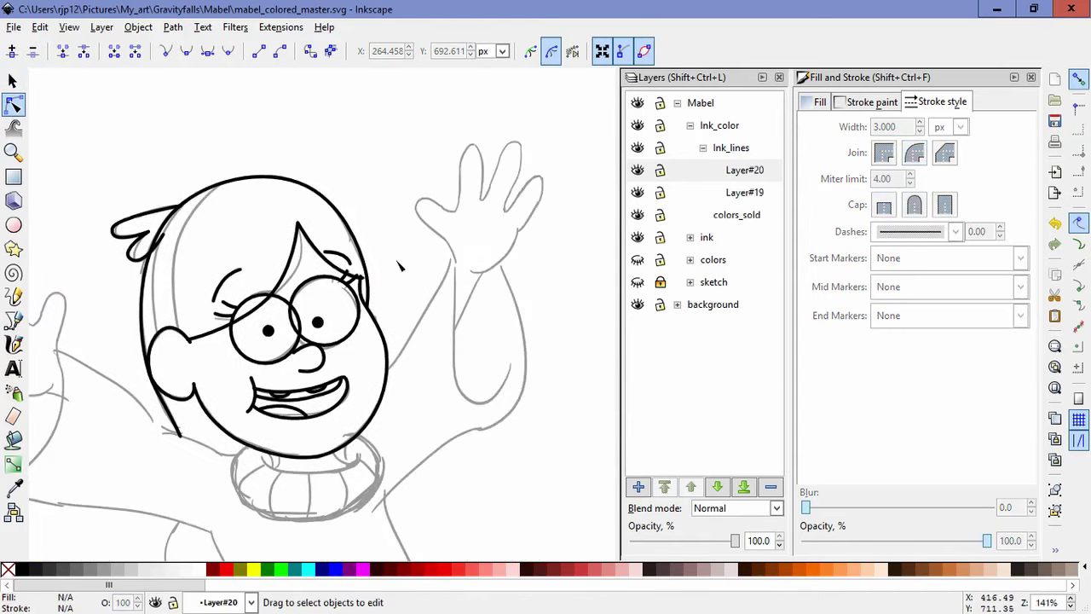
scroll(381, 257, up, 1)
key(s)
click(352, 280)
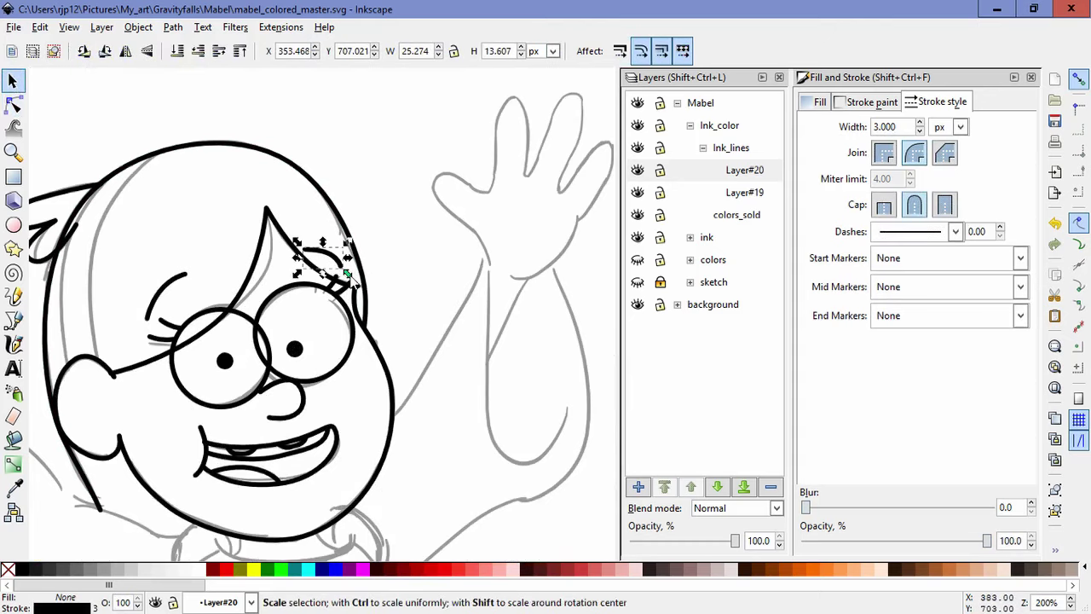
click(328, 253)
drag(324, 241, 324, 242)
click(346, 270)
drag(356, 281, 337, 254)
click(414, 308)
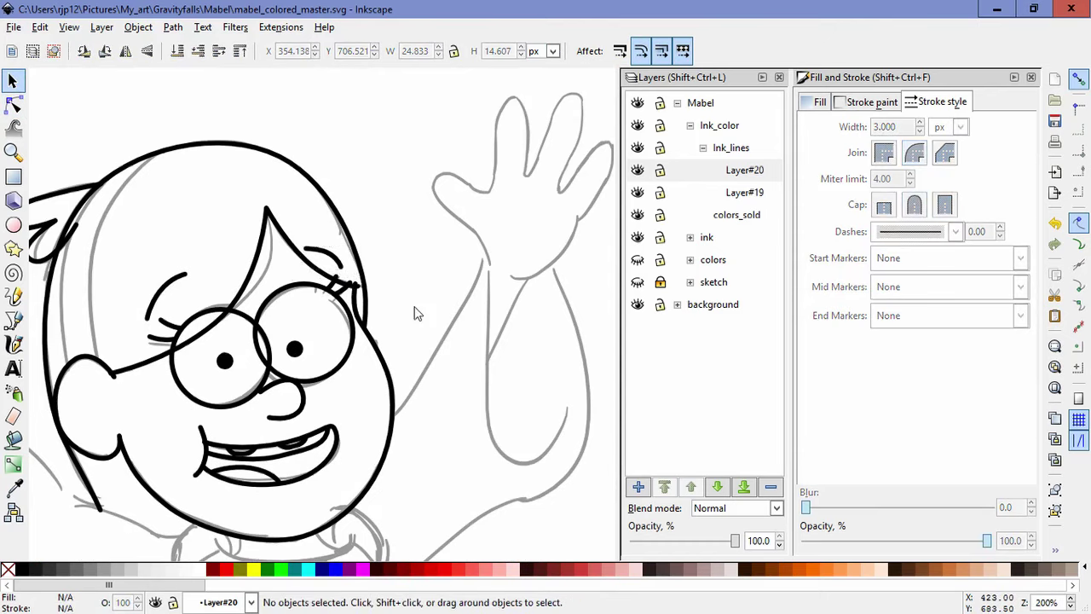
- Move the nose path from Layer#19 to Layer#20, keeping it in the same place
click(298, 417)
key(Delete)
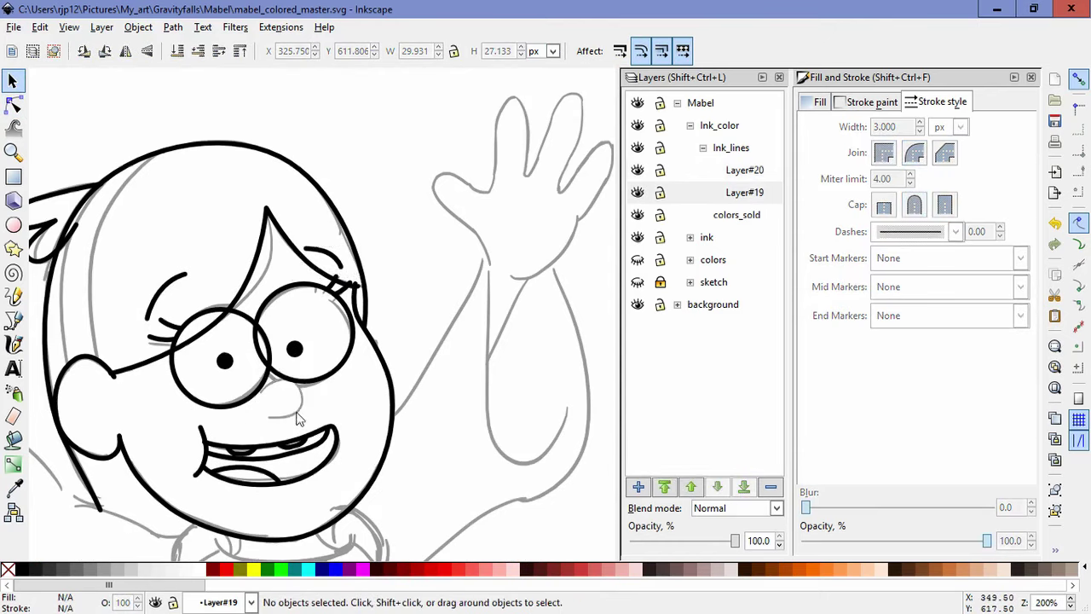
click(320, 388)
click(40, 26)
click(94, 163)
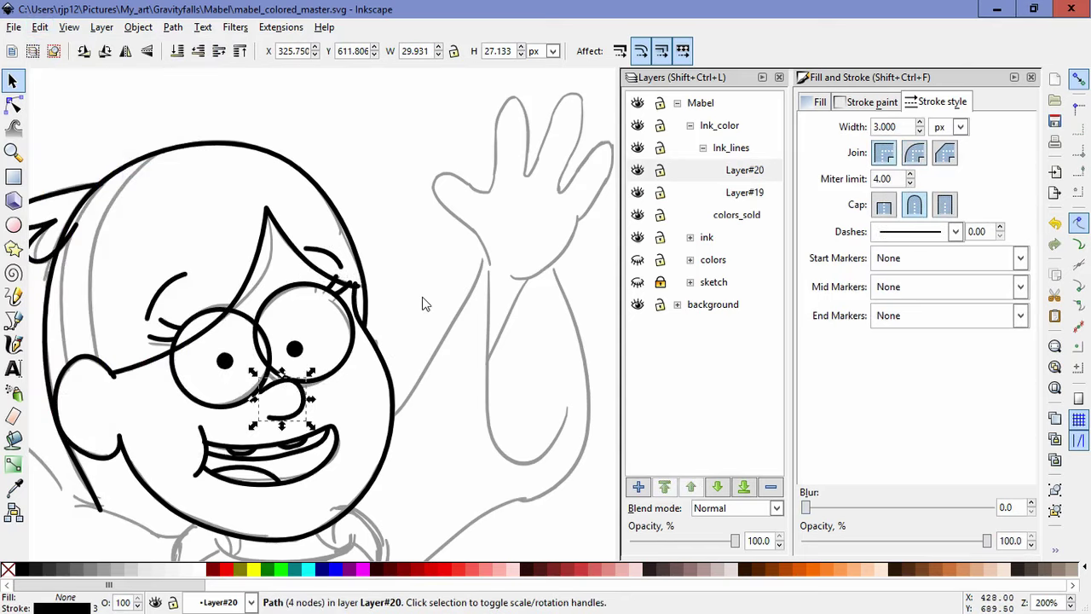
click(423, 307)
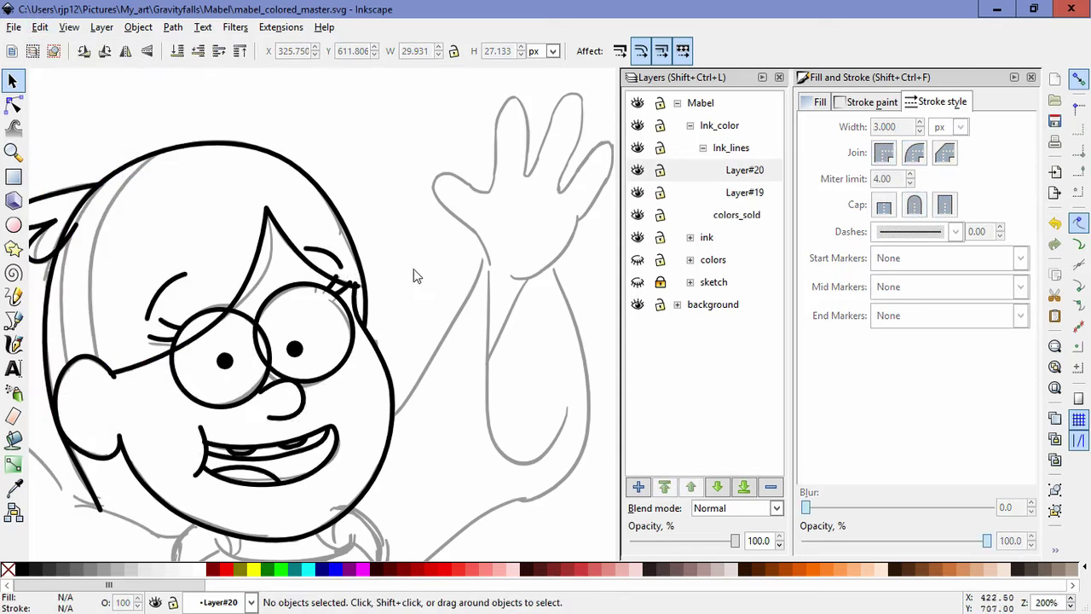
- Add a new layer above Layer#20 and trace the headband's front line from the ear to the top of the hair outline
click(637, 488)
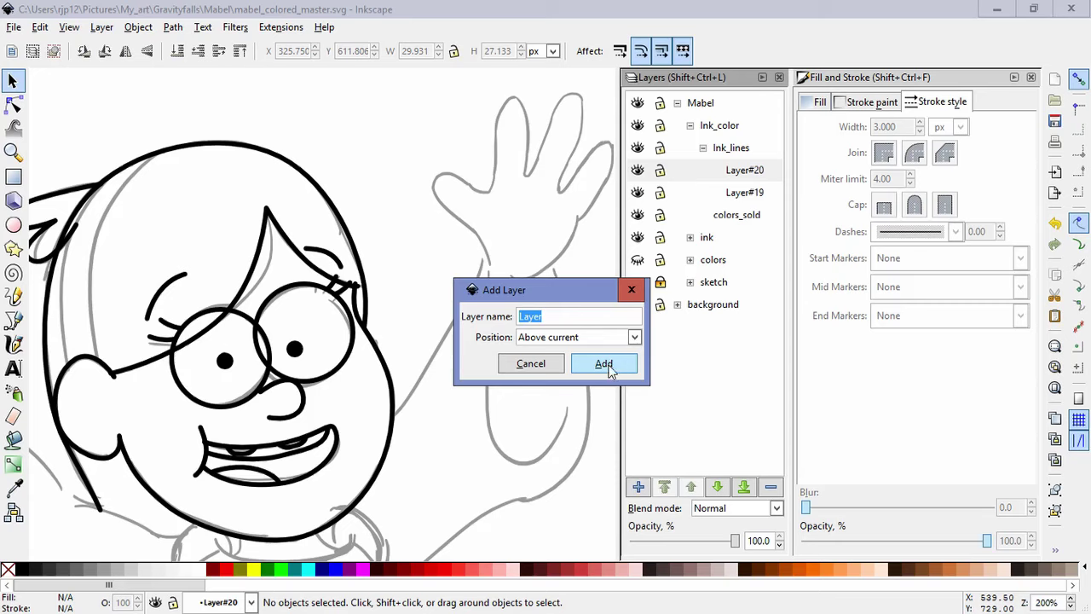
click(604, 364)
drag(211, 292, 443, 398)
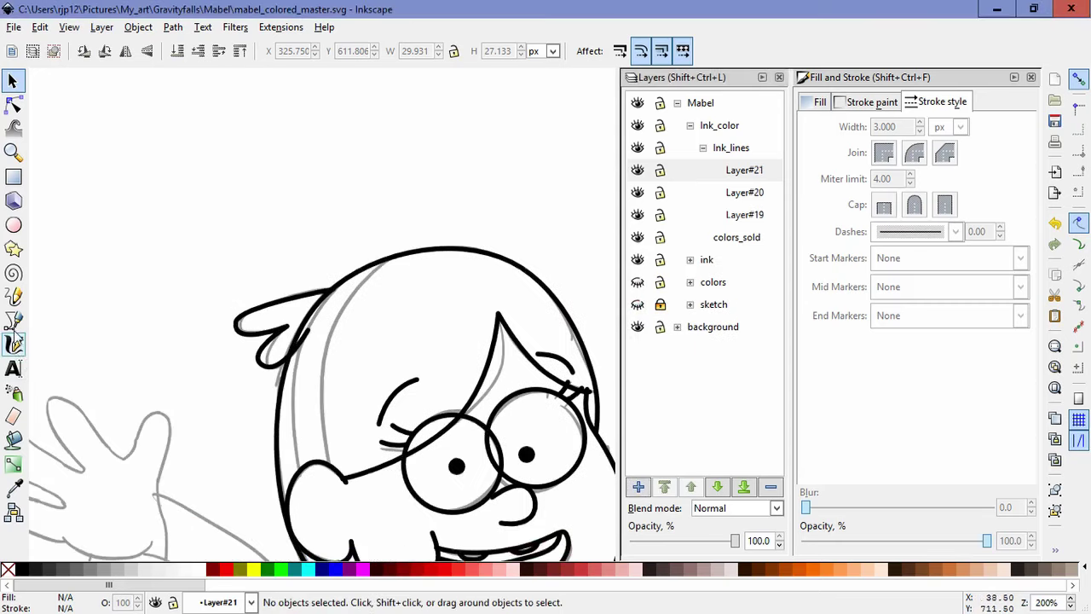
click(13, 323)
click(328, 465)
drag(325, 352, 339, 310)
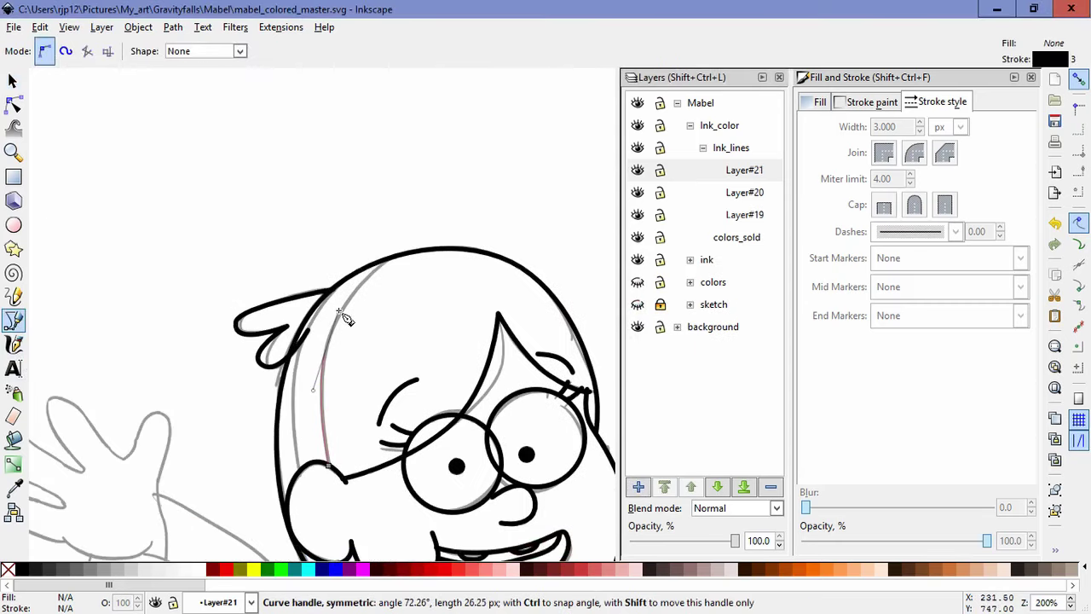
double_click(390, 264)
- Trace the headband's rear line up to the hair outline, smooth its curve, and extend its lower end inside the ear
click(300, 471)
drag(304, 357, 321, 332)
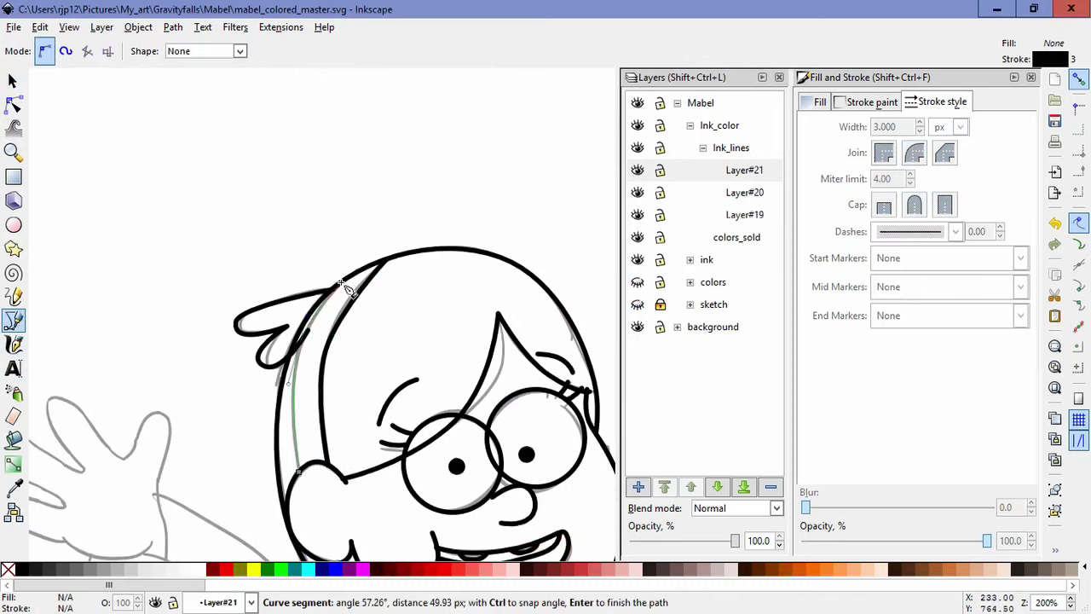
double_click(339, 284)
key(n)
drag(298, 350, 303, 315)
drag(299, 471, 311, 487)
drag(291, 408, 308, 505)
- Smooth the headband's front line with its middle node and handles, and extend its lower end inside the ear outline
click(323, 413)
drag(324, 407, 323, 372)
drag(336, 331, 329, 300)
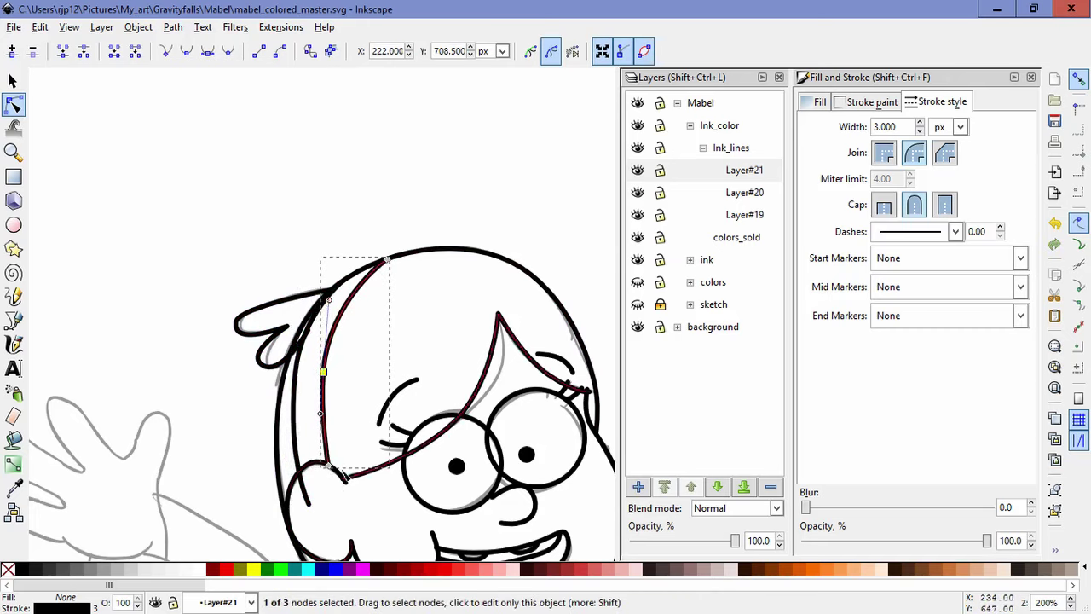
drag(329, 466, 341, 493)
drag(339, 490, 339, 490)
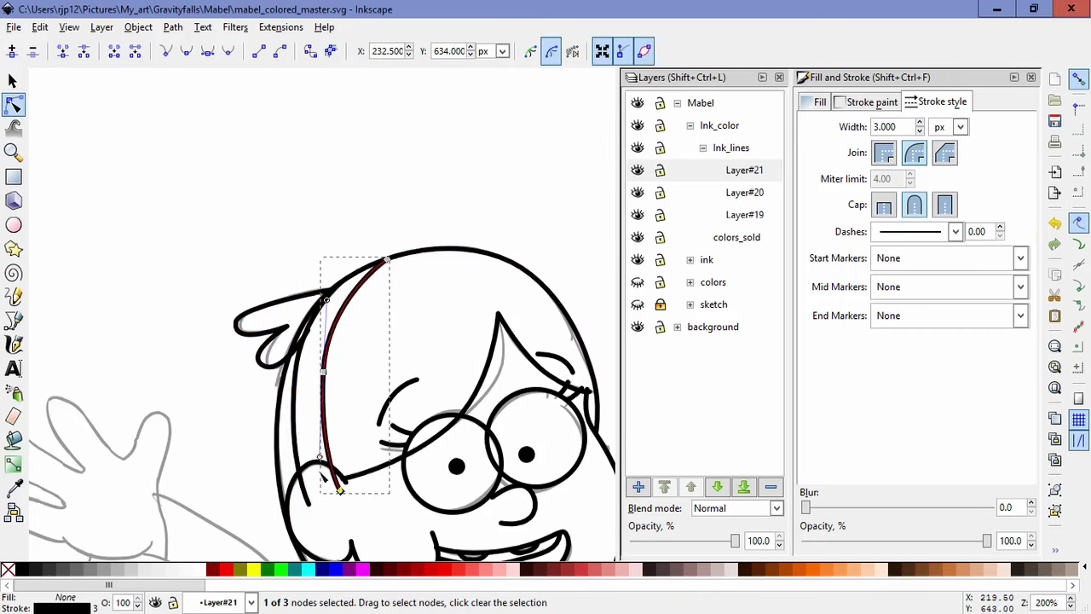
drag(323, 373, 325, 376)
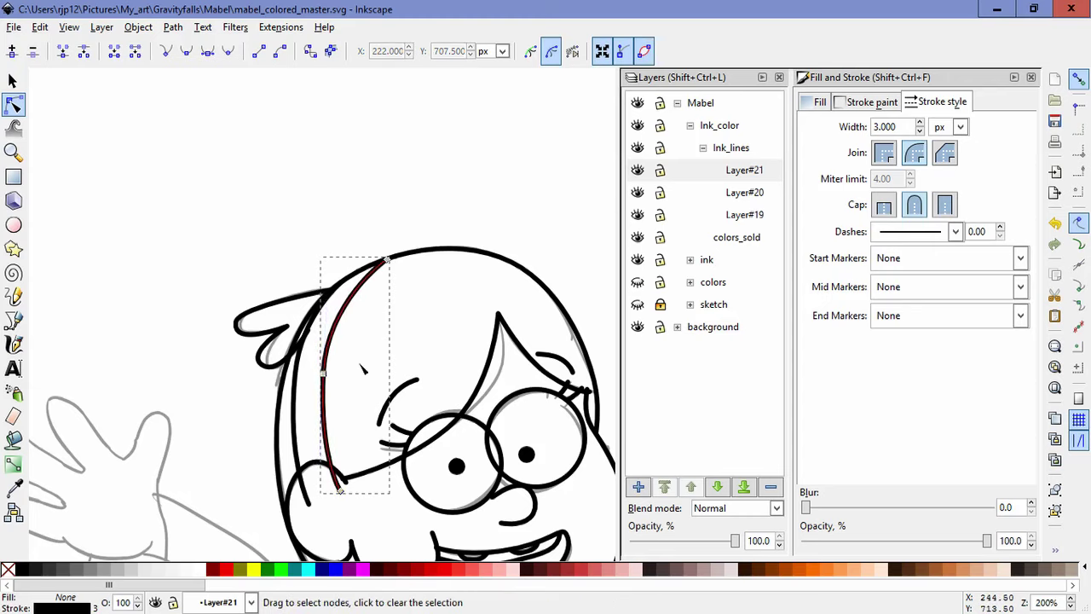
click(447, 317)
ctrl+scroll(427, 317, down, 1)
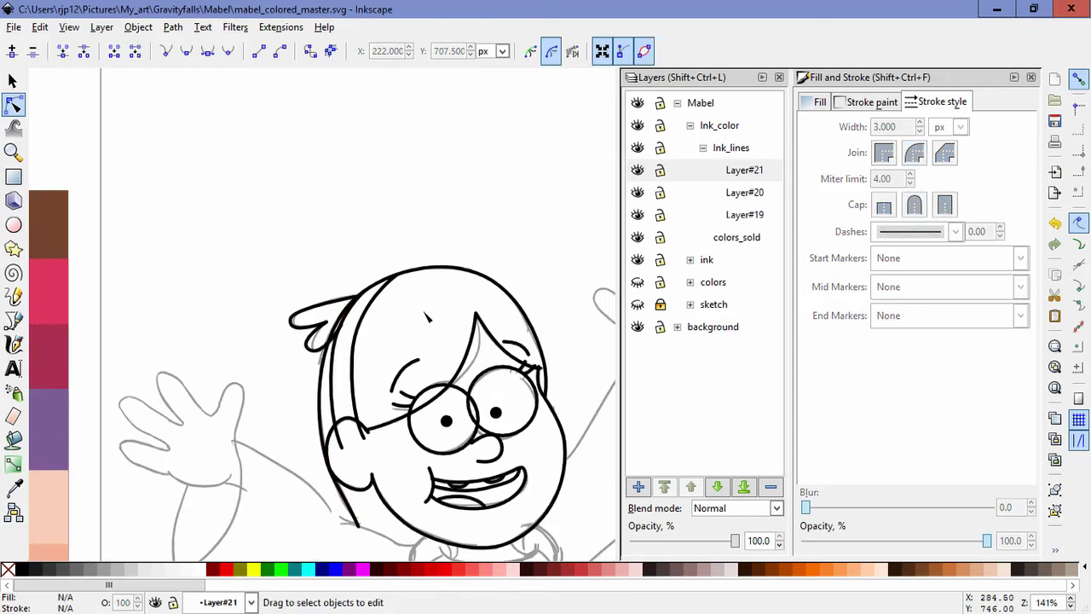
- Move the ear path to Layer#21 with the headband lines, keeping it in the same place
click(12, 80)
click(369, 488)
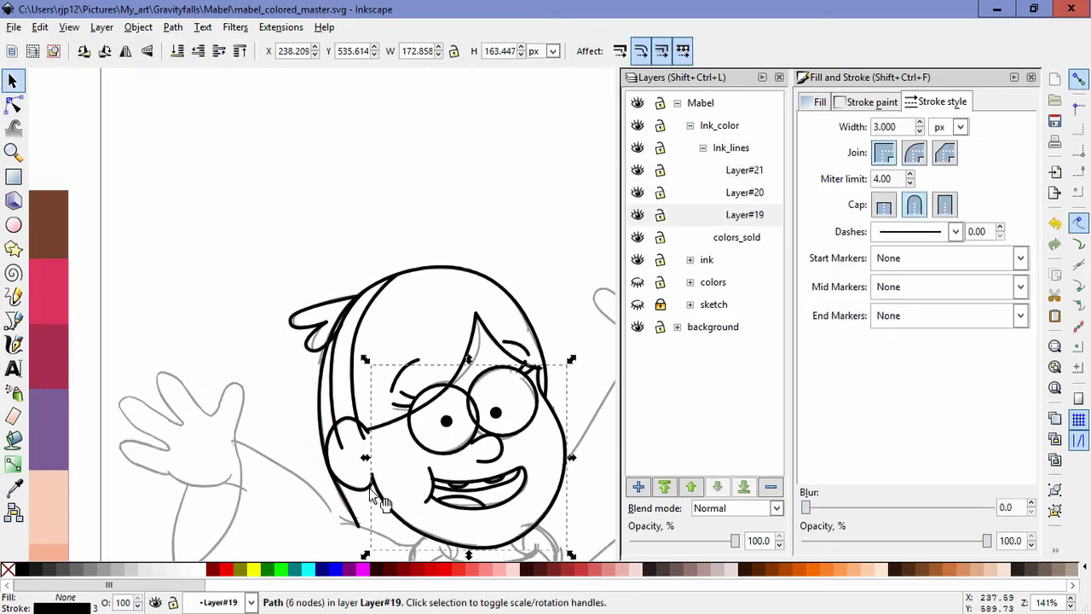
ctrl+click(355, 398)
click(39, 27)
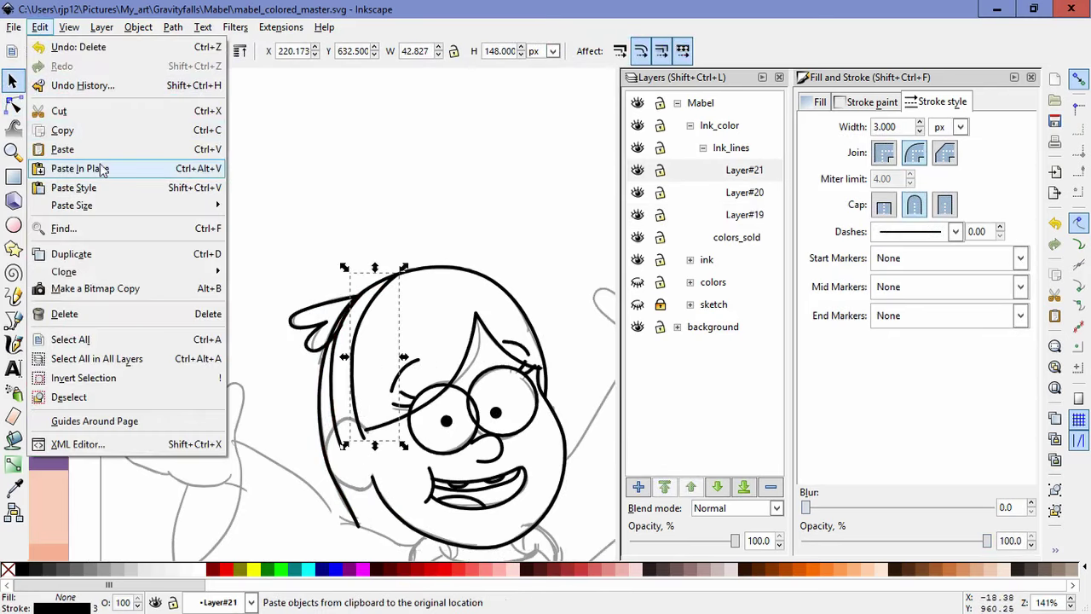
click(116, 168)
click(562, 247)
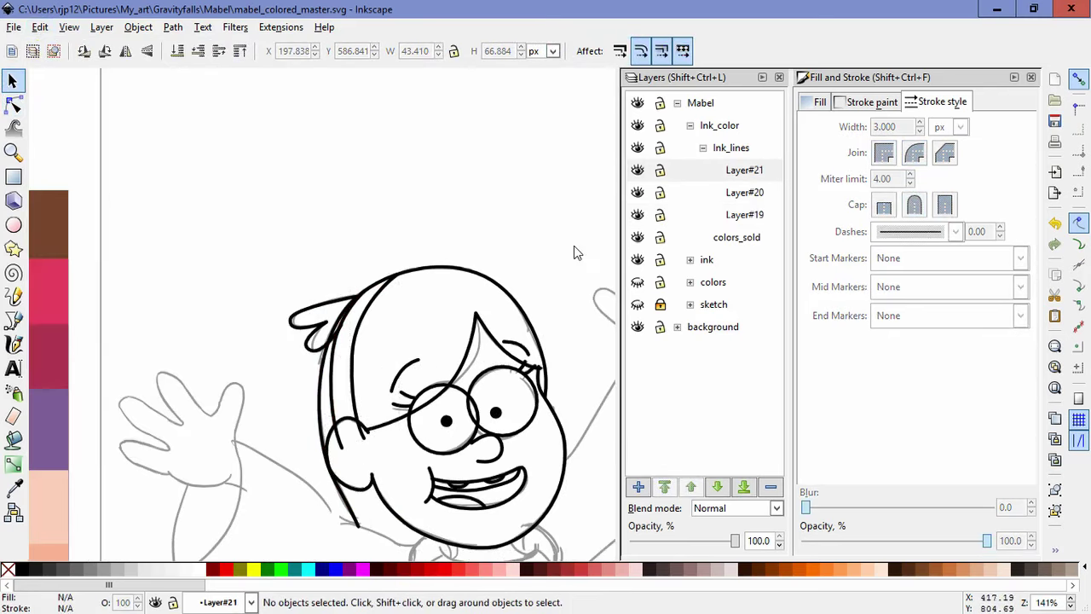
- Add a new layer and place it directly below Layer#19
drag(566, 302, 442, 186)
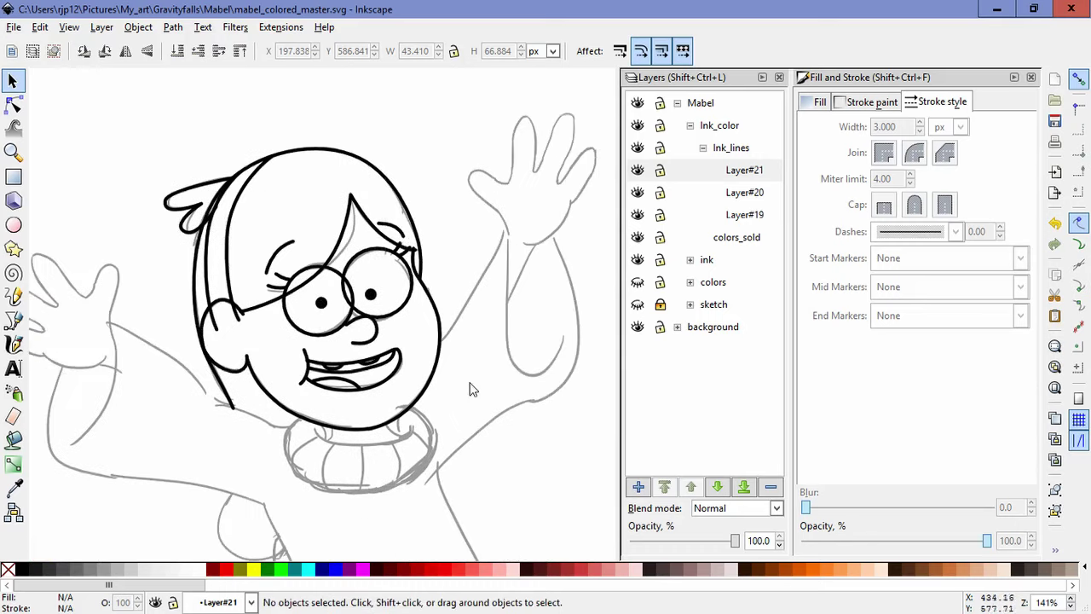
mouse_move(503, 294)
mouse_down()
mouse_move(545, 336)
mouse_move(247, 499)
mouse_move(301, 445)
mouse_move(491, 355)
mouse_up()
drag(405, 395, 673, 117)
drag(443, 305, 381, 358)
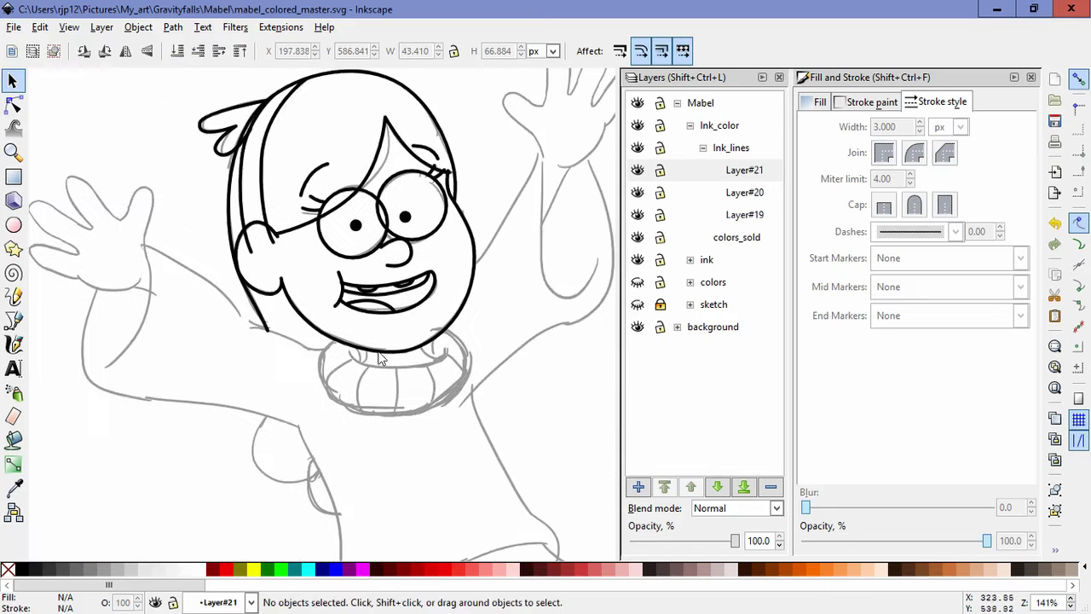
click(744, 219)
click(637, 486)
click(602, 363)
click(716, 488)
- Trace the left and right neck lines on Layer#19 from the chin down to the turtleneck's inner rim
click(707, 214)
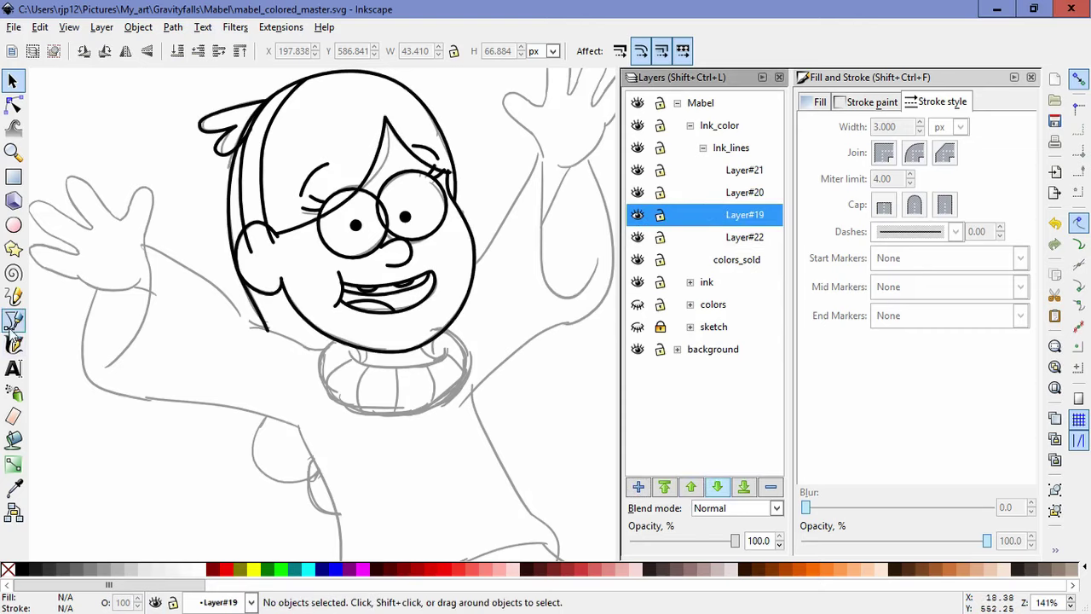
click(12, 323)
scroll(346, 359, up, 5)
click(480, 336)
drag(484, 389, 479, 399)
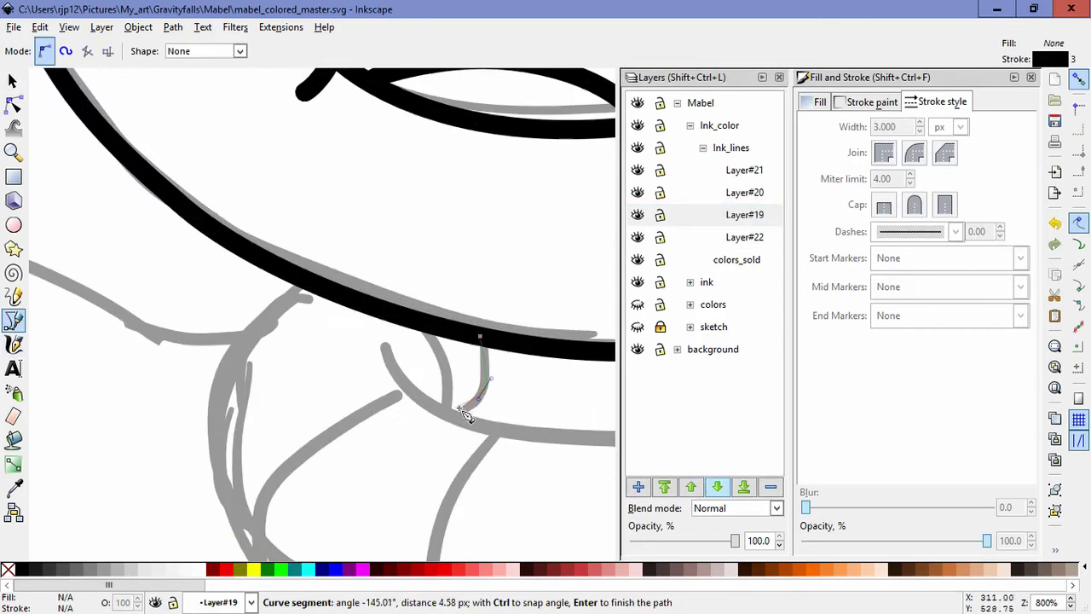
double_click(454, 418)
ctrl+scroll(340, 434, down, 3)
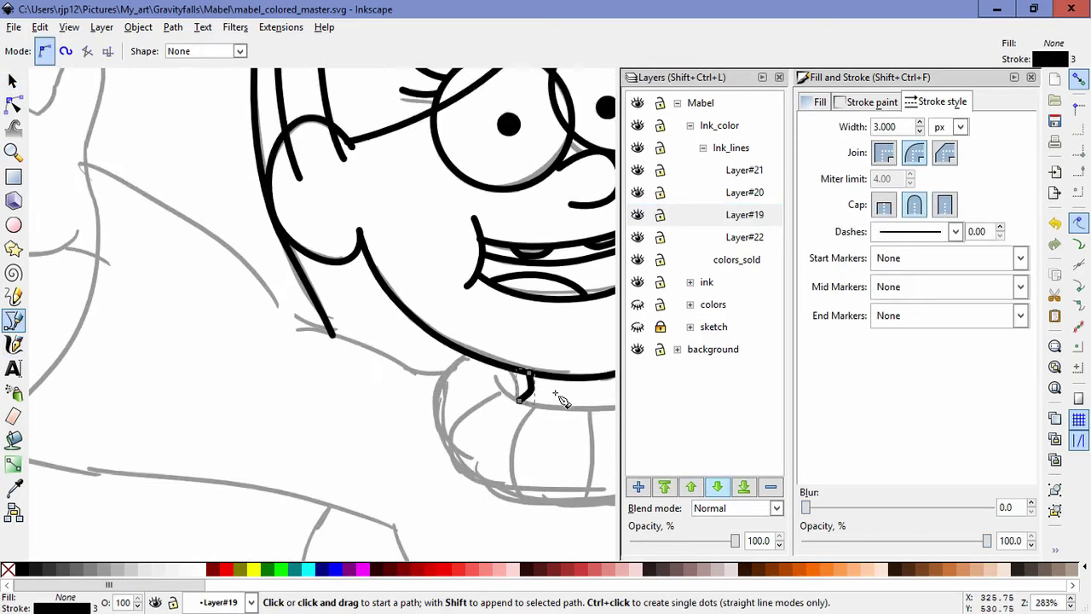
drag(117, 392, 342, 423)
click(316, 398)
double_click(357, 425)
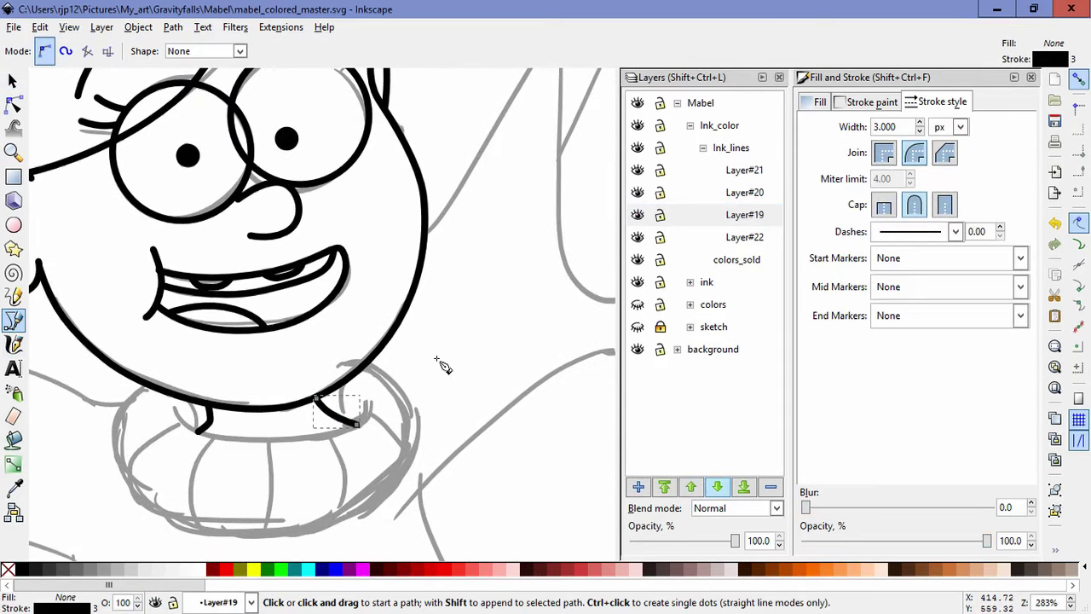
key(1)
key(n)
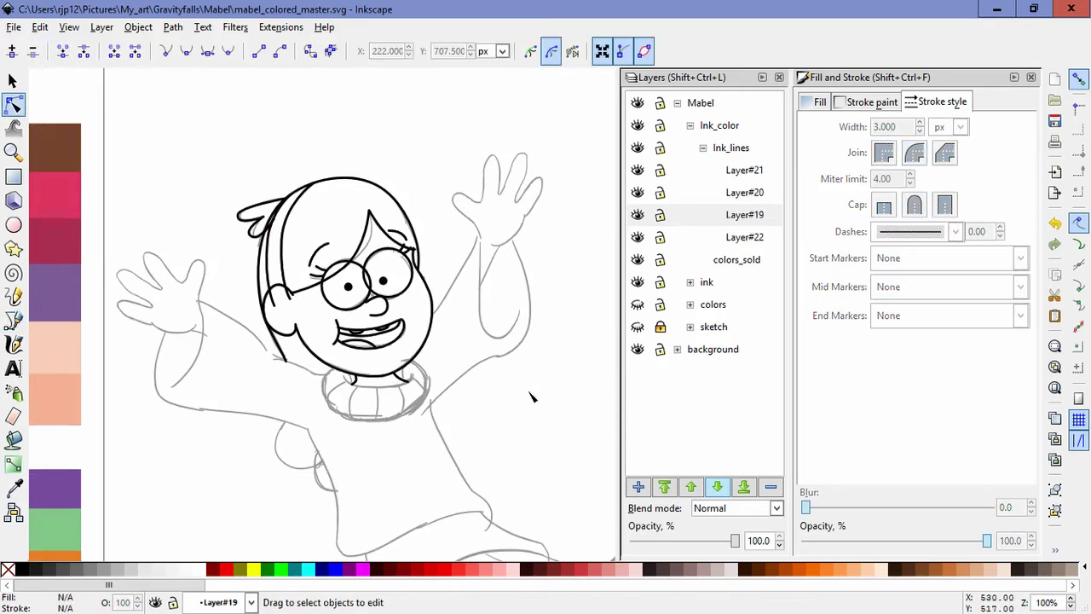
- On Layer#22, trace the turtleneck collar's inner rim as an arc under the neck and smooth it with its middle node and handle
click(714, 239)
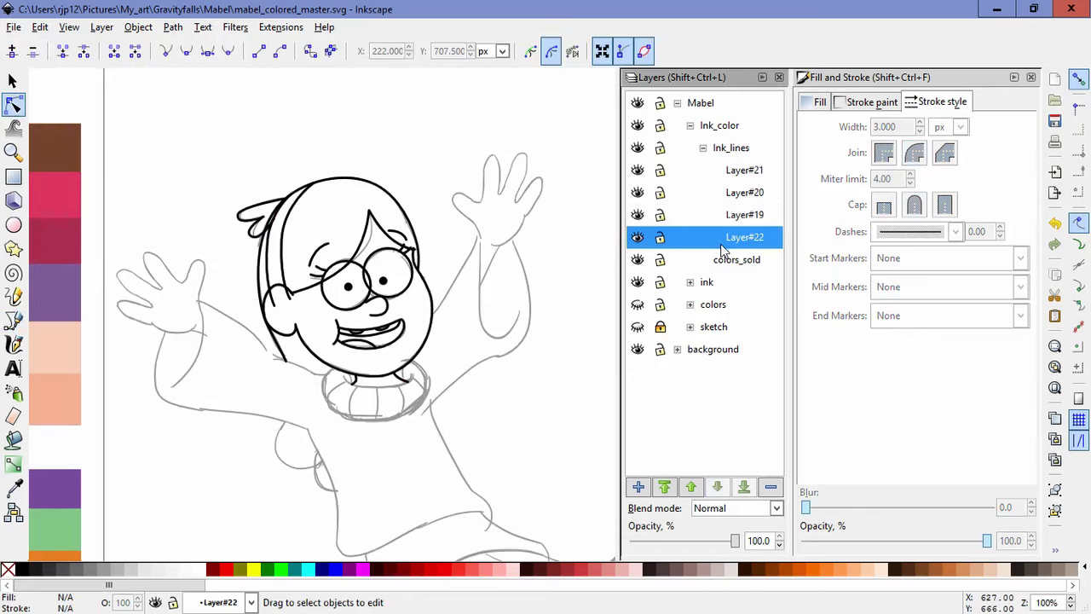
click(13, 320)
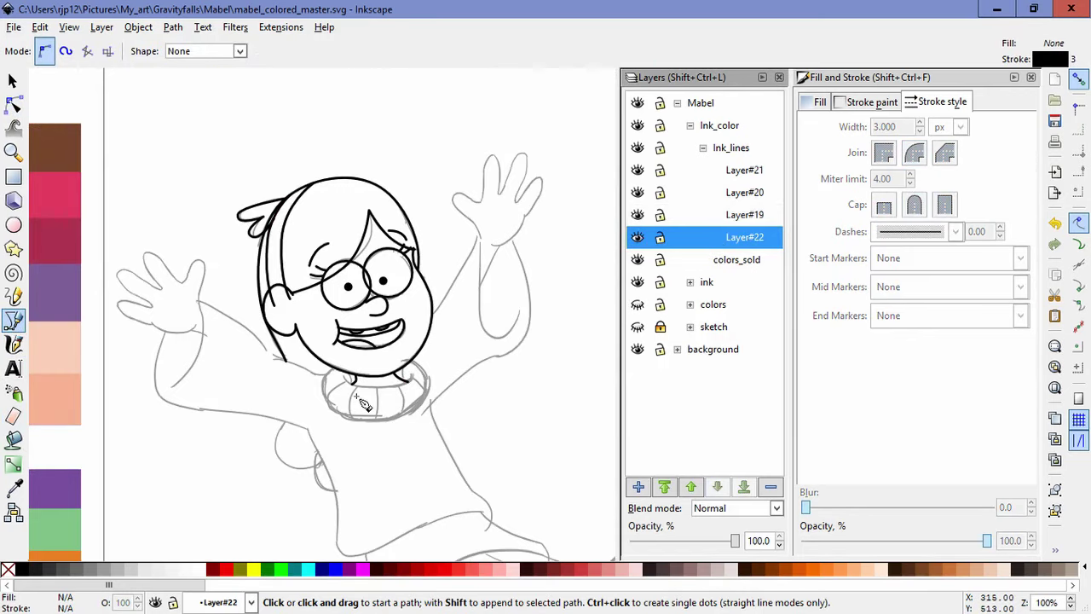
scroll(365, 399, down, 1)
scroll(375, 397, up, 4)
drag(385, 301, 444, 436)
key(Escape)
key(space)
click(266, 273)
drag(413, 323, 545, 312)
click(539, 271)
key(Return)
key(n)
drag(419, 321, 429, 326)
drag(305, 338, 289, 342)
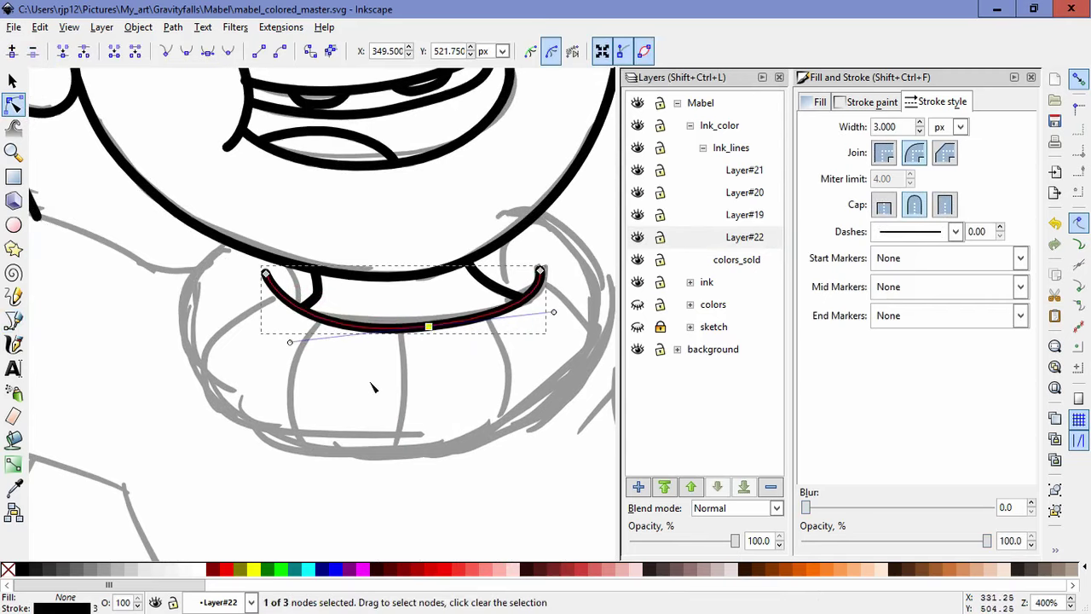
- Trace the collar's outer outline from the left side of the jaw around the bottom to the right side of the jaw
click(394, 413)
key(b)
click(227, 241)
drag(183, 333, 196, 404)
drag(433, 452, 589, 441)
key(space)
drag(576, 386, 541, 434)
drag(569, 336, 563, 301)
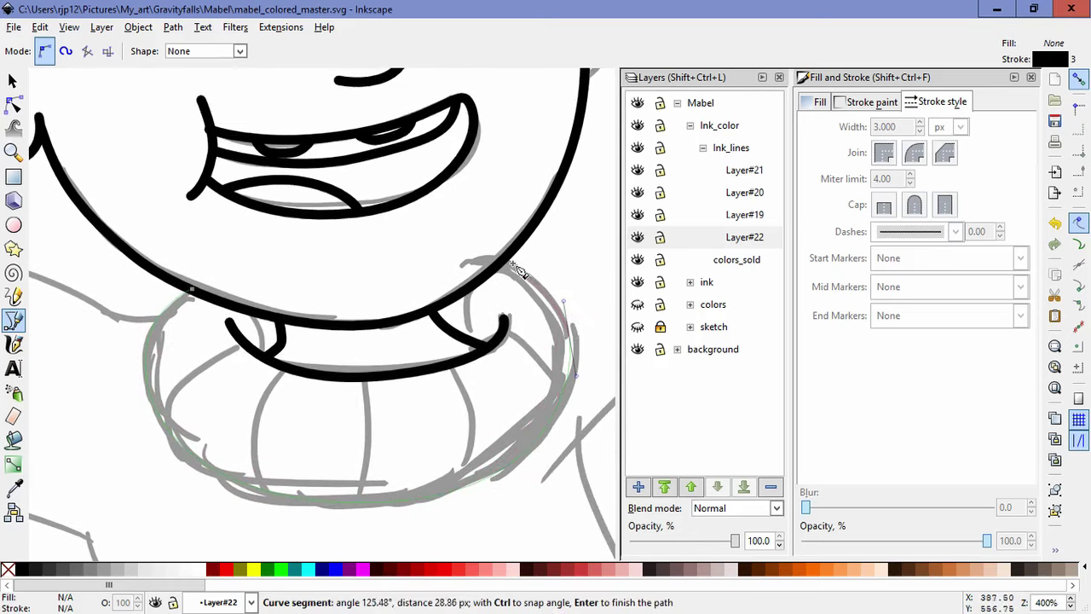
double_click(507, 260)
- Reshape the collar's outer outline by shifting its right and bottom nodes slightly
click(13, 103)
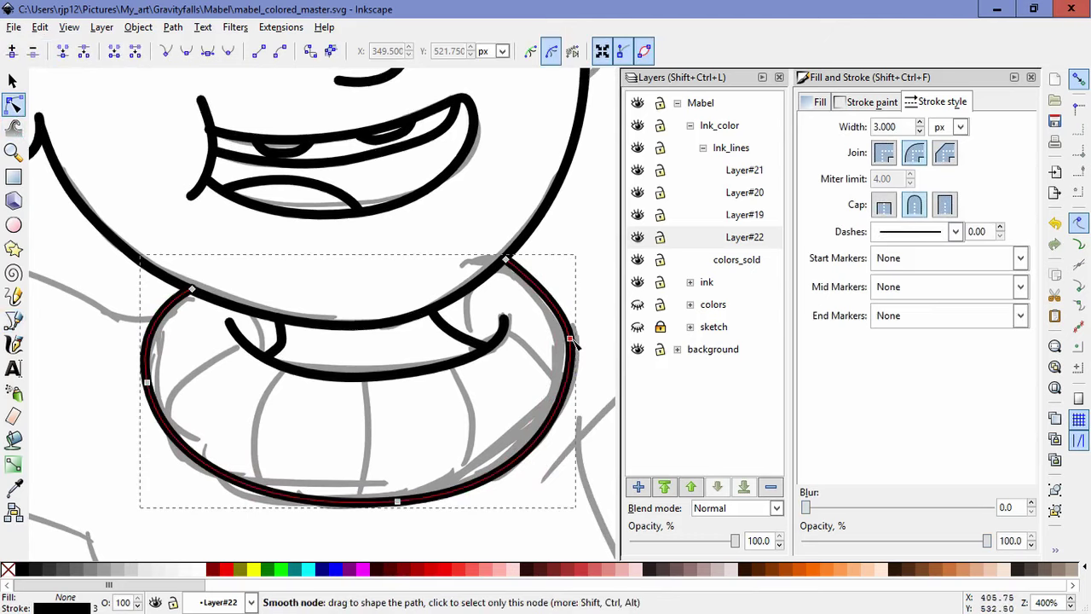
mouse_move(582, 329)
mouse_down()
mouse_move(590, 317)
mouse_move(580, 332)
mouse_up()
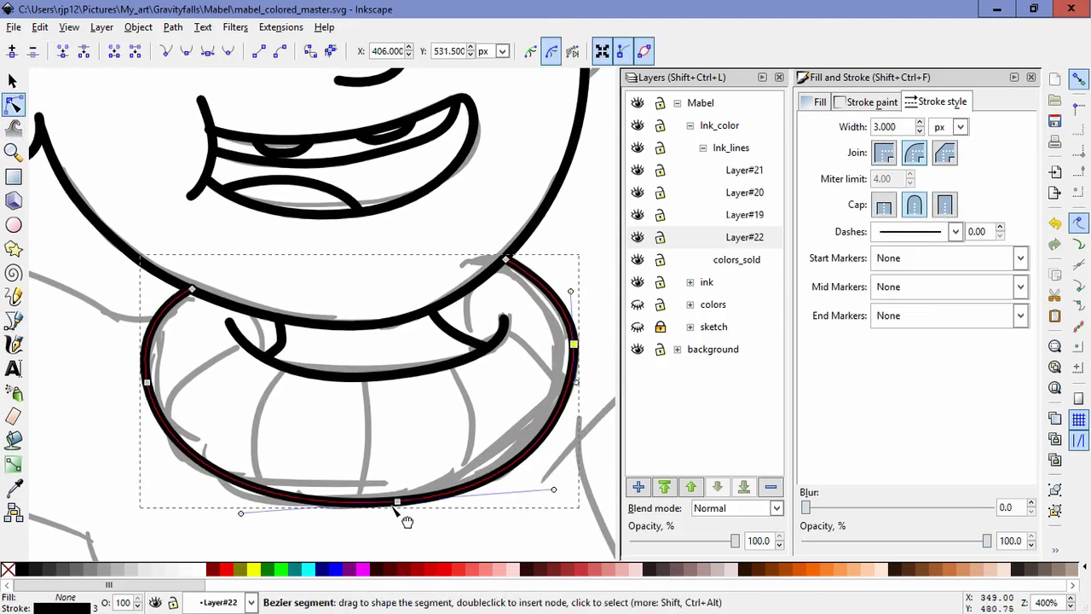
drag(393, 509, 392, 507)
click(72, 352)
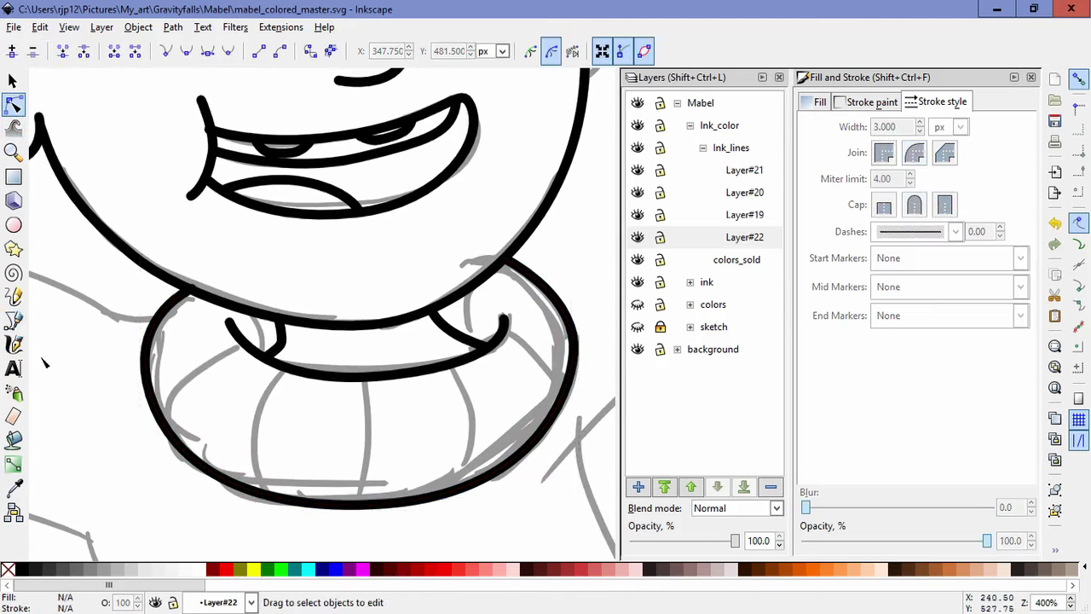
- Trace the two inner fold lines of the collar on either side of the neck, from jaw to inner rim
click(13, 319)
drag(262, 357, 262, 327)
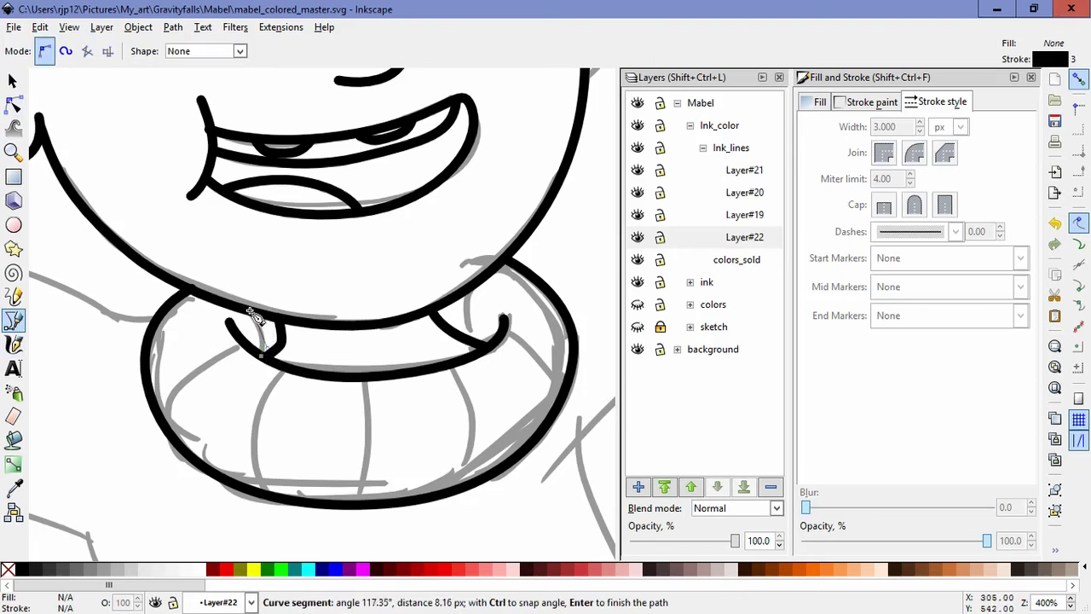
double_click(256, 317)
click(472, 285)
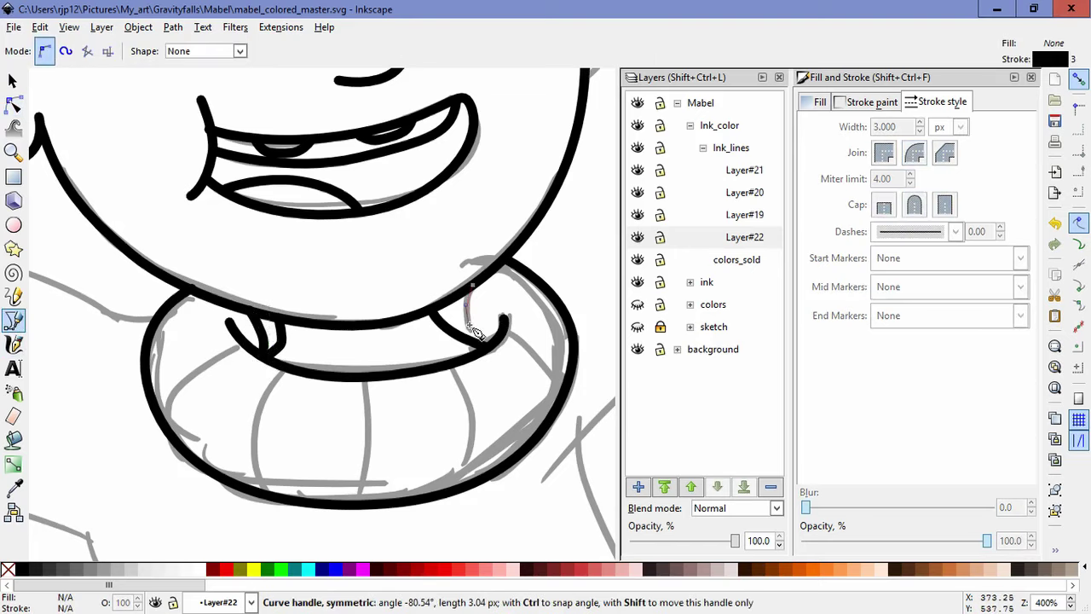
double_click(479, 346)
- Trace the collar's five rib lines from its inner rim to its outer outline
click(506, 332)
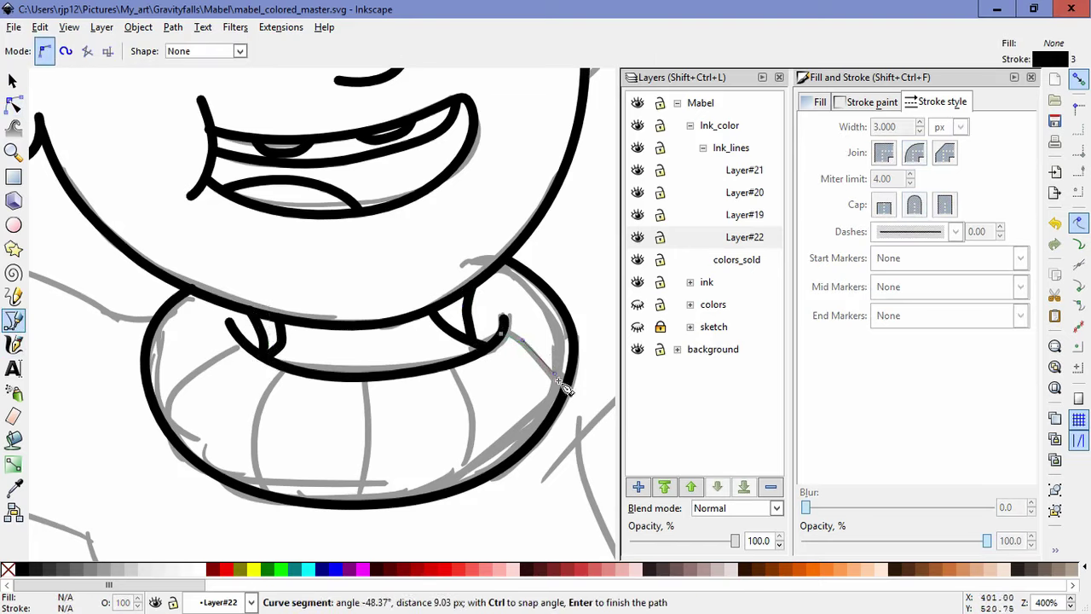
double_click(558, 408)
click(446, 366)
drag(471, 419, 470, 438)
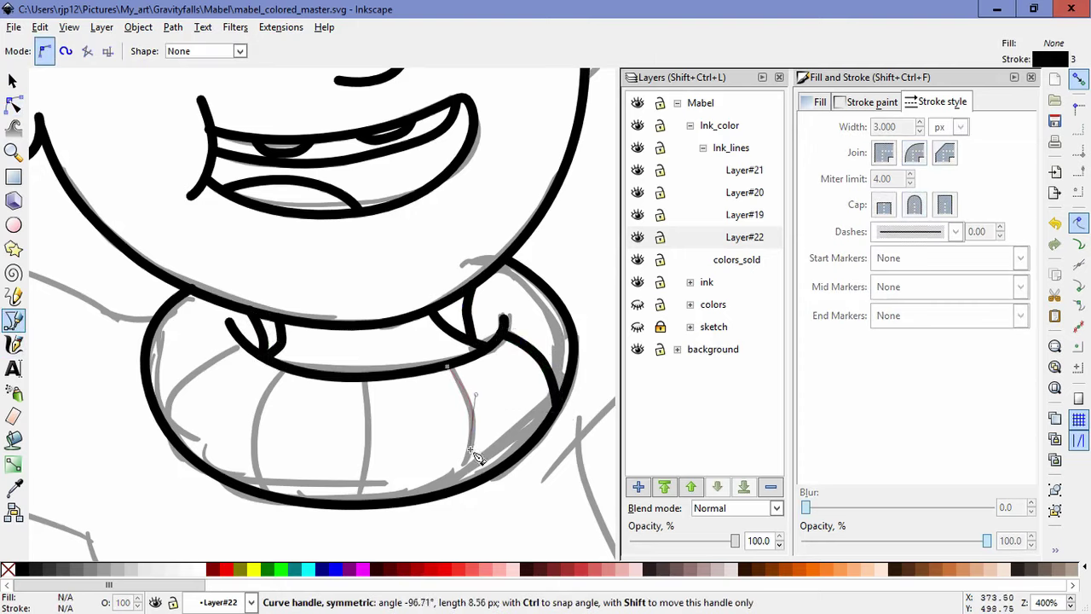
double_click(458, 494)
click(364, 379)
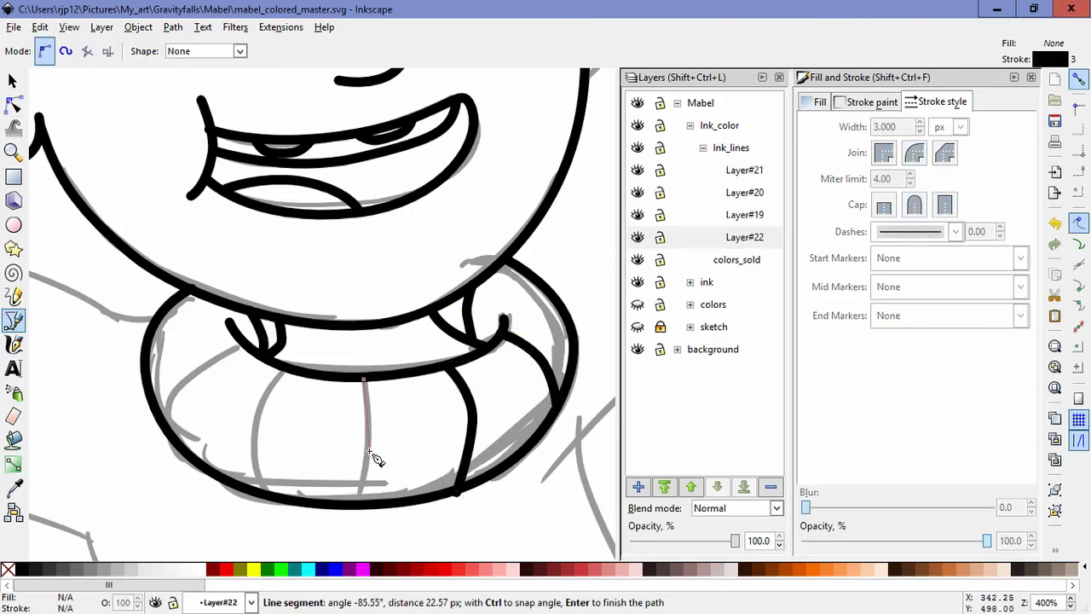
double_click(358, 504)
click(288, 367)
drag(254, 430, 251, 458)
double_click(273, 498)
click(243, 345)
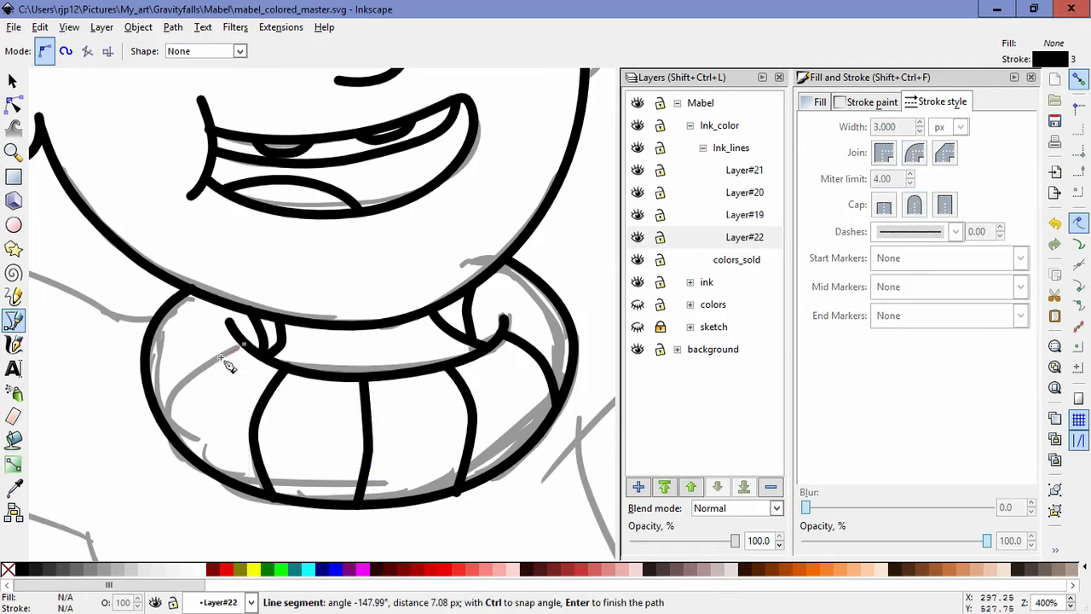
drag(181, 376, 173, 394)
double_click(179, 444)
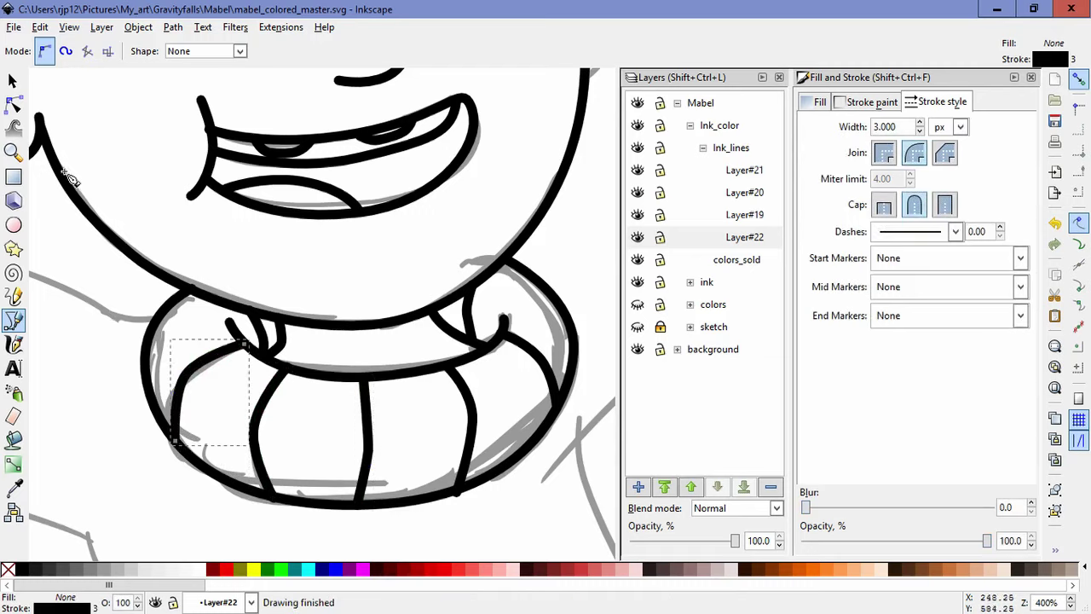
- Smooth the curves of the collar's two left rib lines with their middle nodes' handles
key(n)
drag(186, 376, 210, 346)
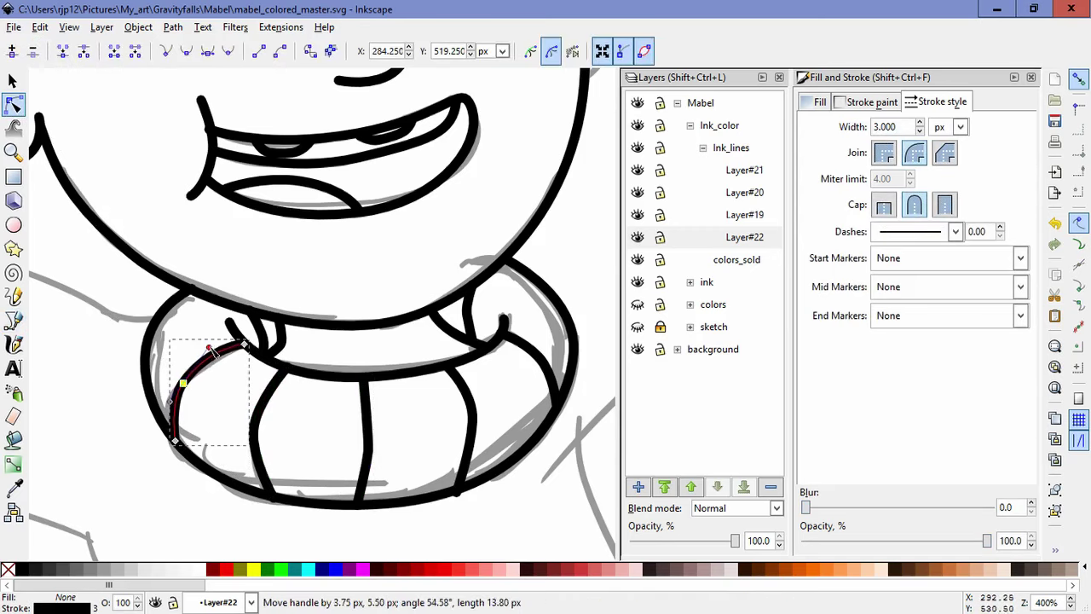
drag(173, 406, 169, 416)
click(257, 442)
click(255, 431)
drag(256, 402, 258, 378)
drag(252, 458, 251, 476)
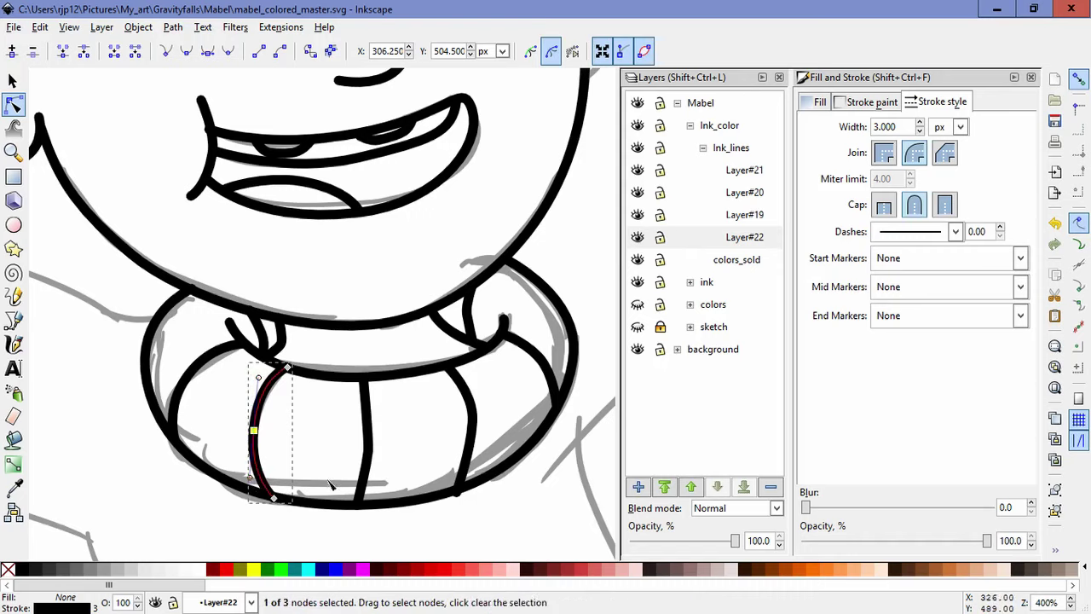
- Smooth the curves of the collar's middle and two right rib lines with their middle nodes and handles
click(370, 435)
drag(333, 412, 369, 408)
drag(368, 463, 366, 490)
click(471, 430)
drag(472, 428, 483, 390)
drag(473, 469, 478, 476)
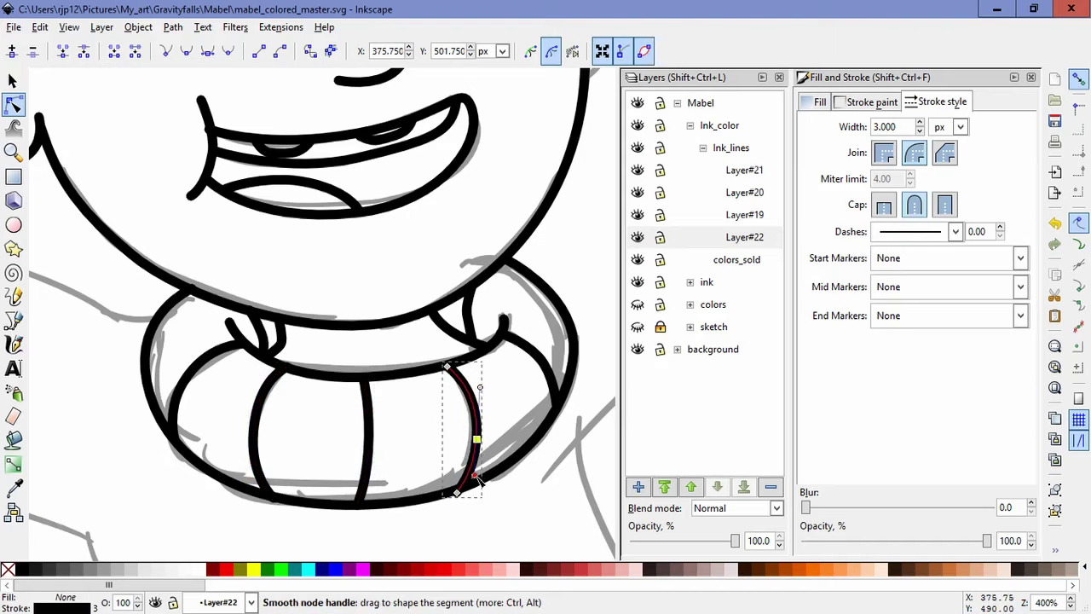
click(539, 360)
drag(540, 358, 560, 381)
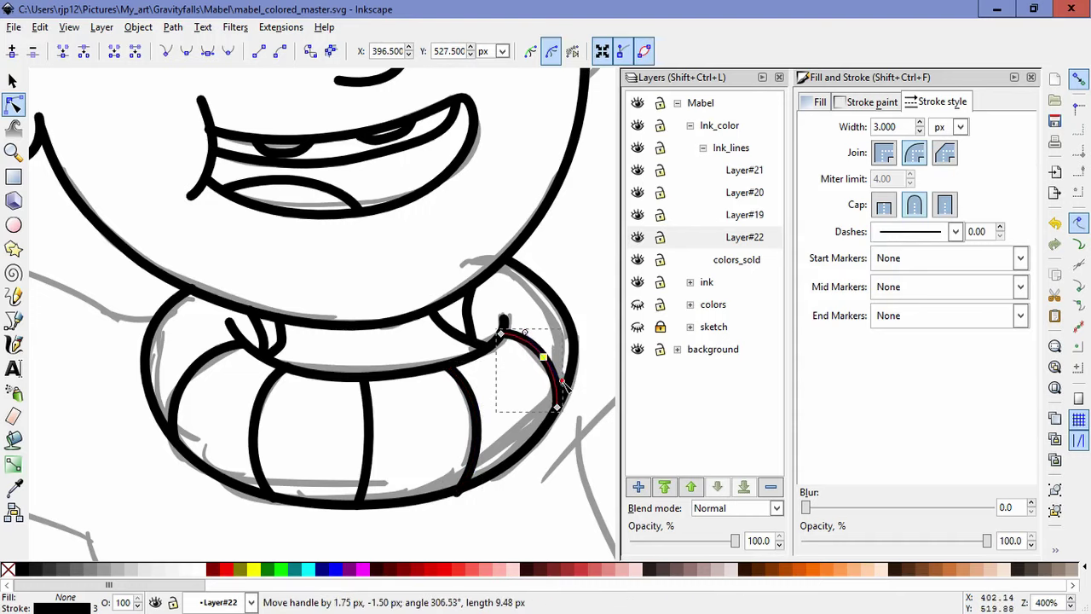
- Round the collar's inner fold line right of the neck by adjusting its middle node and both handles
double_click(538, 501)
click(475, 428)
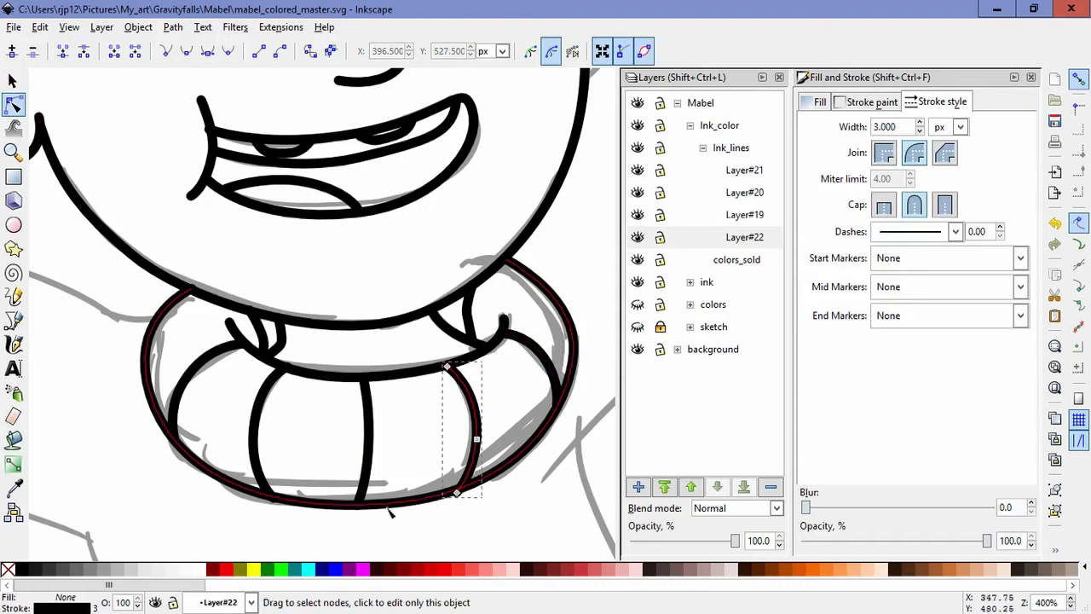
drag(457, 486, 458, 491)
click(477, 439)
scroll(486, 450, up, 3)
drag(453, 442, 458, 474)
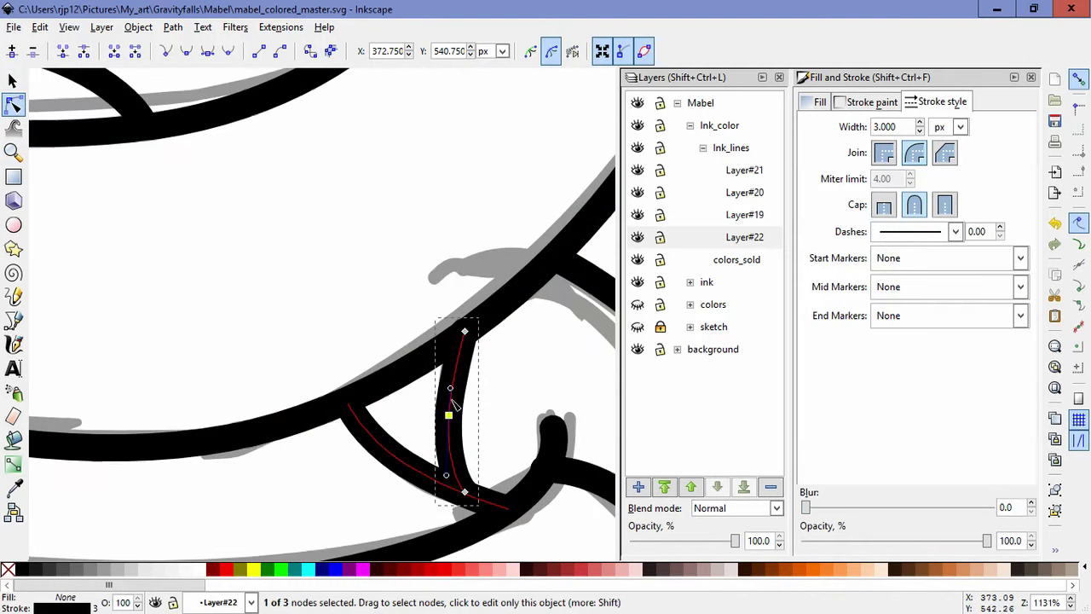
drag(444, 385, 448, 371)
drag(446, 410, 440, 413)
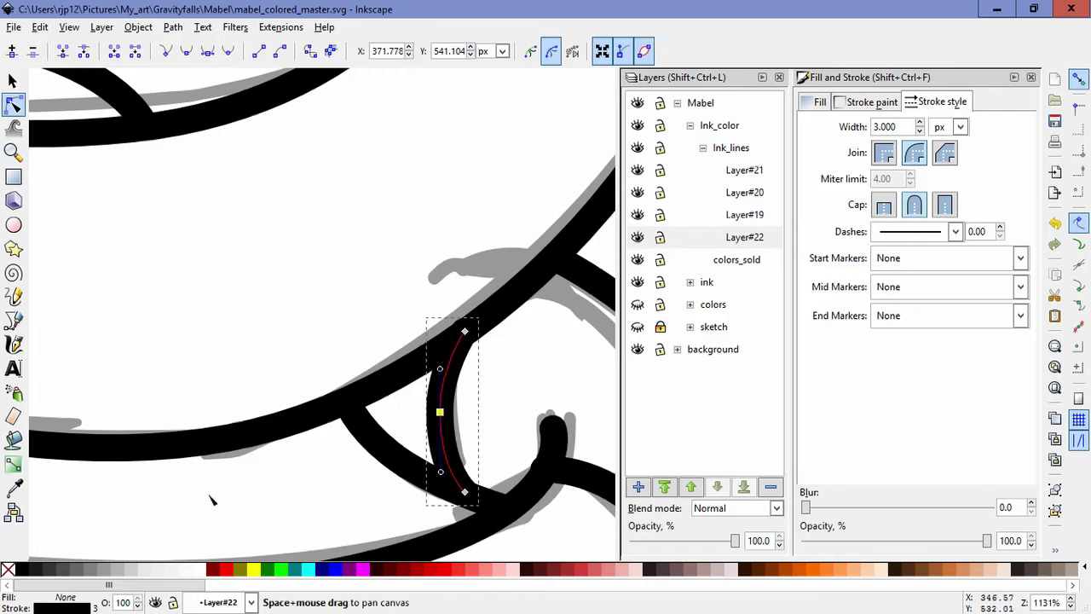
- Round the collar's inner fold line left of the neck by moving its middle node
drag(219, 498, 541, 424)
click(202, 399)
drag(190, 396, 198, 385)
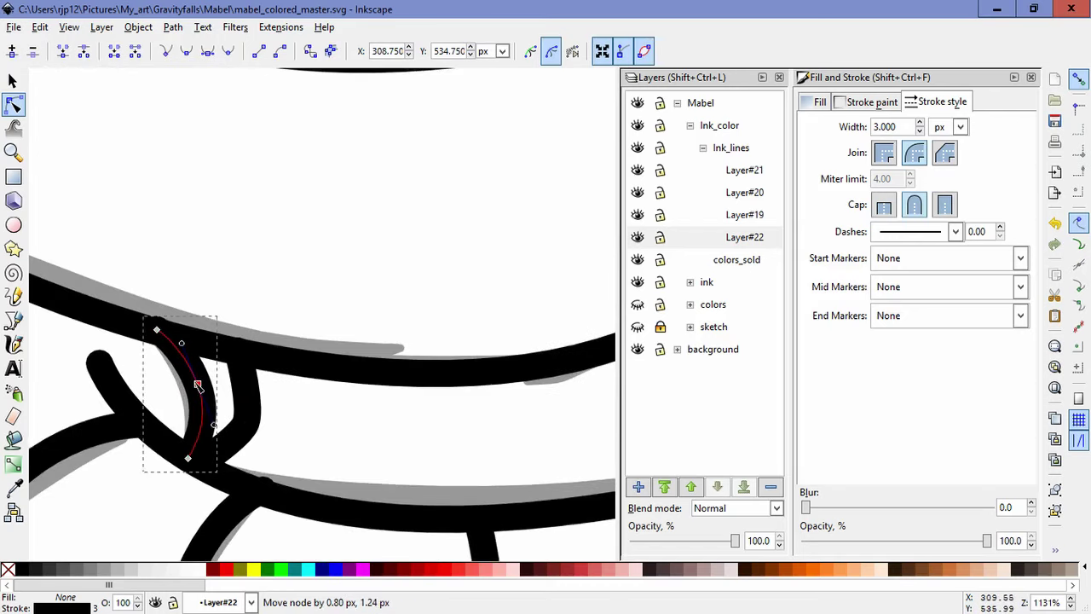
click(484, 484)
- Trace the sweater's right side from the collar's lower right edge down to the curled corner of the hem
scroll(484, 483, down, 5)
drag(547, 532, 303, 492)
scroll(510, 459, down, 1)
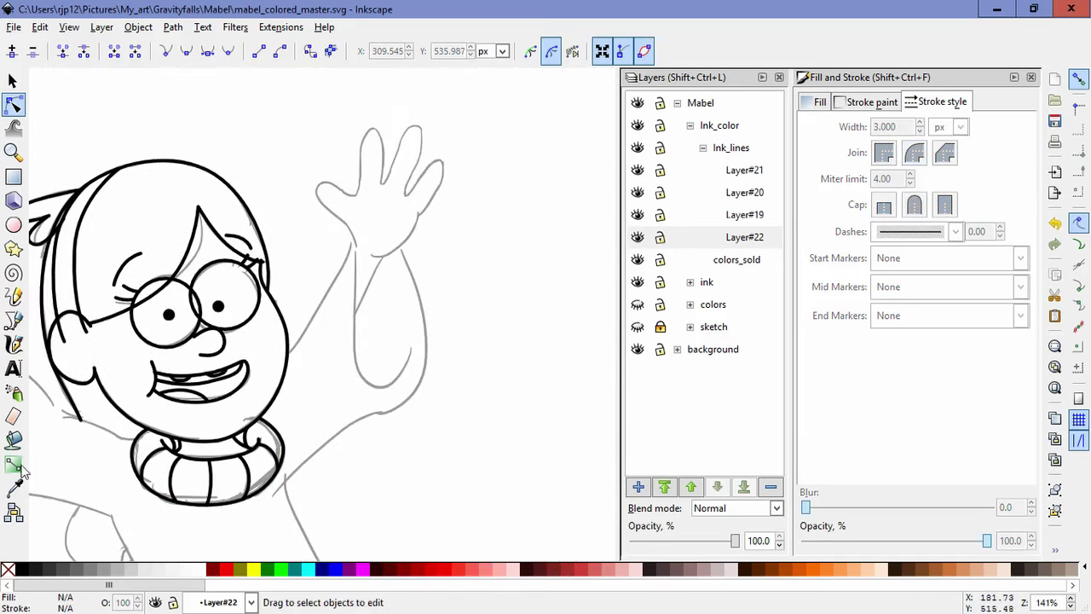
click(14, 321)
click(273, 497)
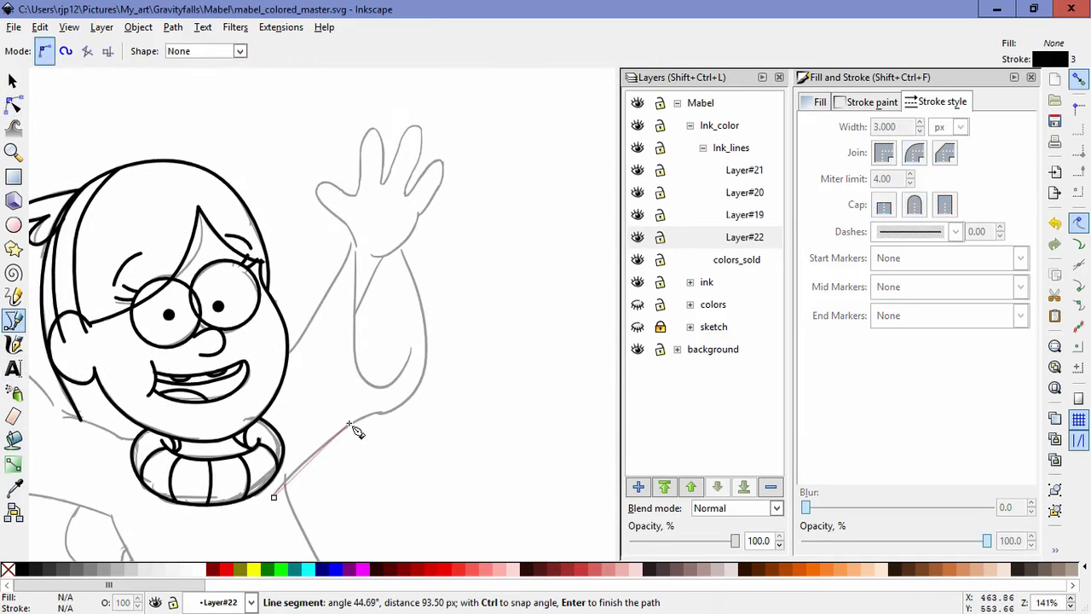
key(Escape)
drag(384, 434, 441, 228)
drag(371, 295, 364, 427)
click(336, 349)
drag(383, 470, 399, 481)
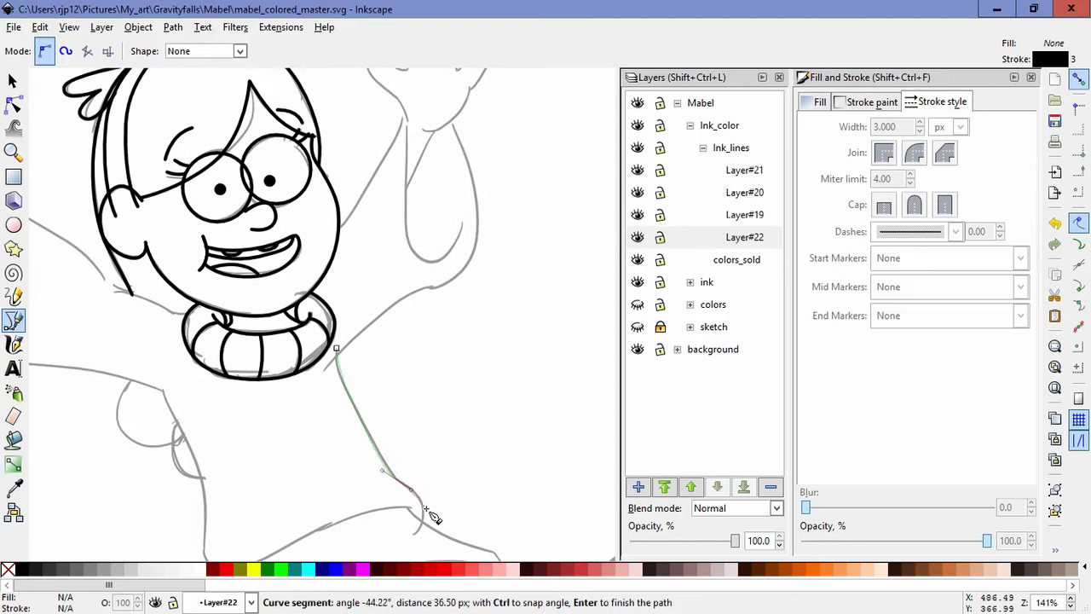
double_click(417, 534)
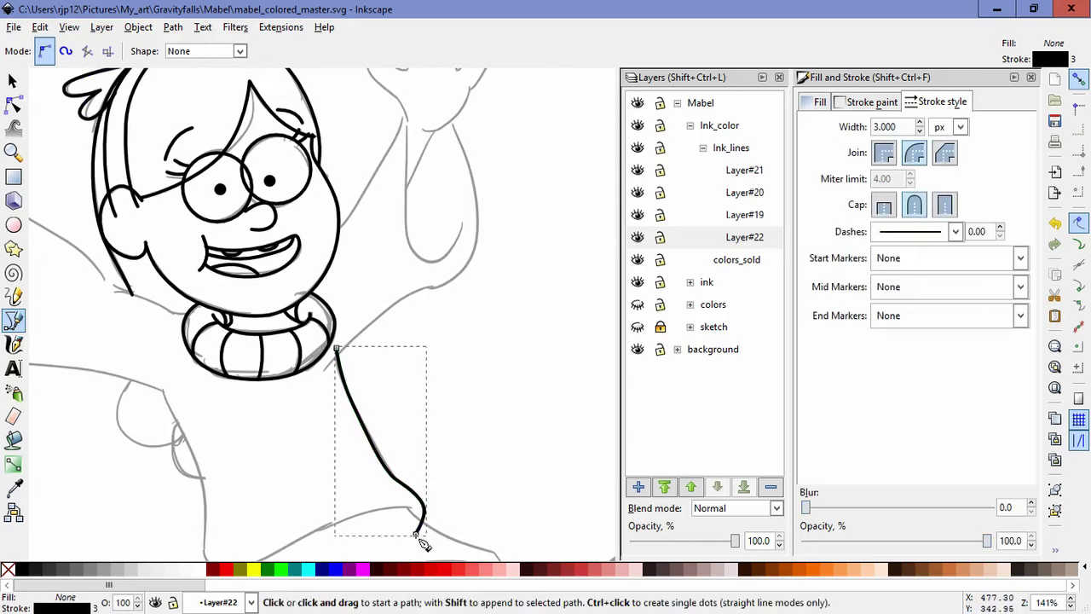
- Smooth the sweater's right side line by adjusting its nodes and handles near the waist and hem
click(13, 104)
mouse_move(398, 481)
mouse_down()
mouse_move(406, 490)
mouse_move(390, 470)
mouse_move(427, 493)
mouse_move(408, 490)
mouse_up()
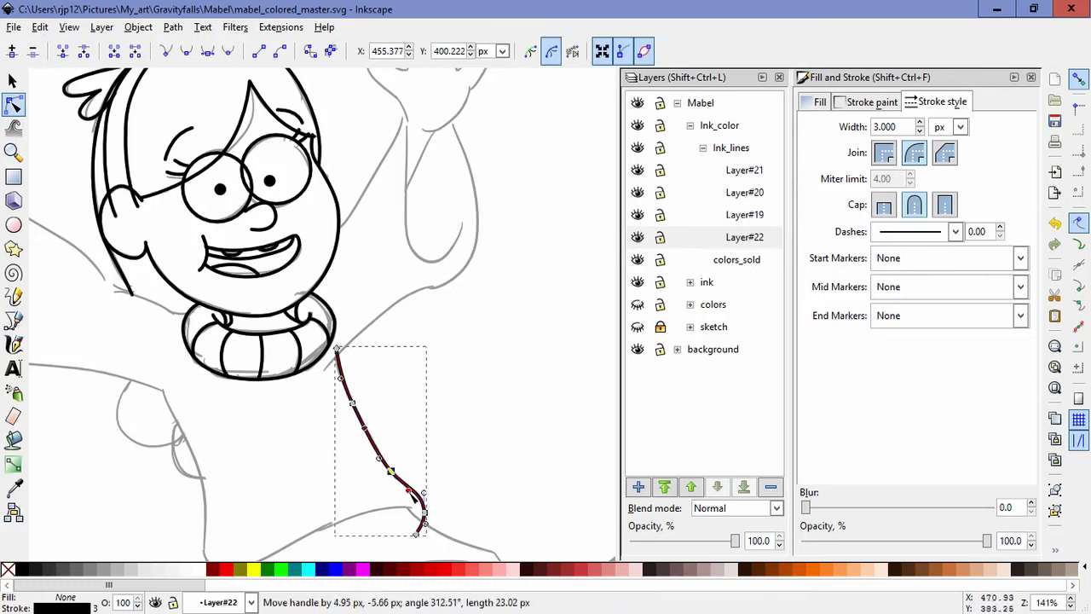
drag(365, 427, 349, 403)
click(408, 405)
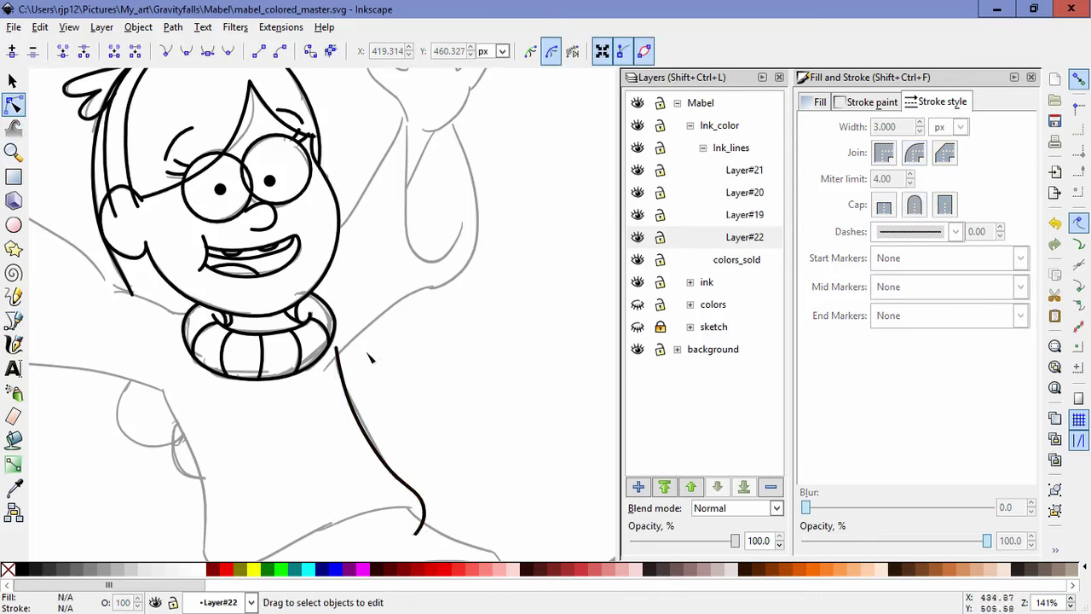
- Trace the right arm's outer sleeve edge from the collar around the elbow up to the wrist
click(13, 321)
click(337, 352)
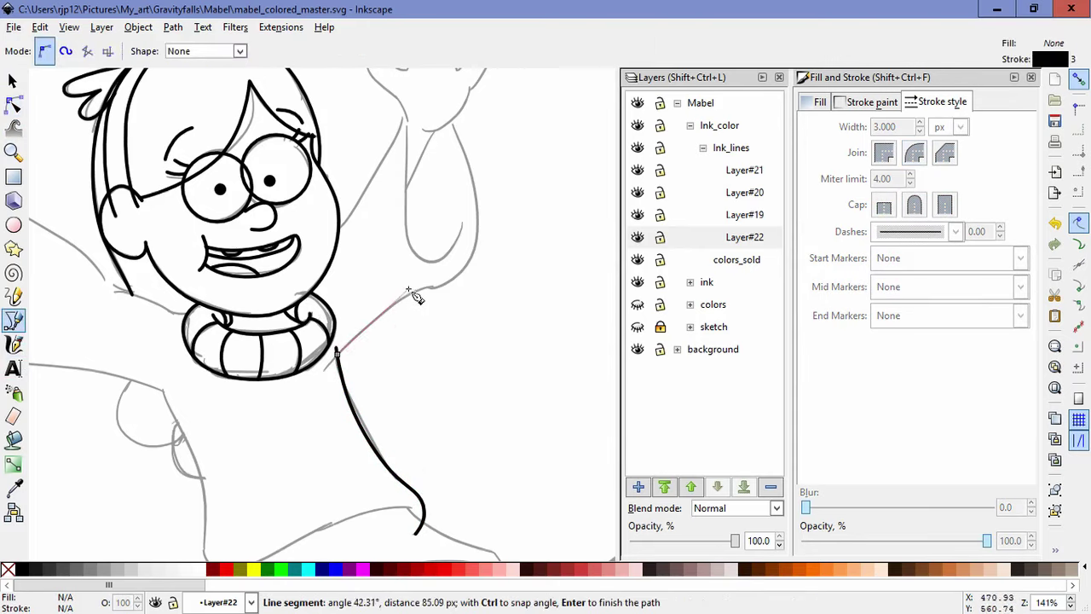
drag(412, 292, 462, 284)
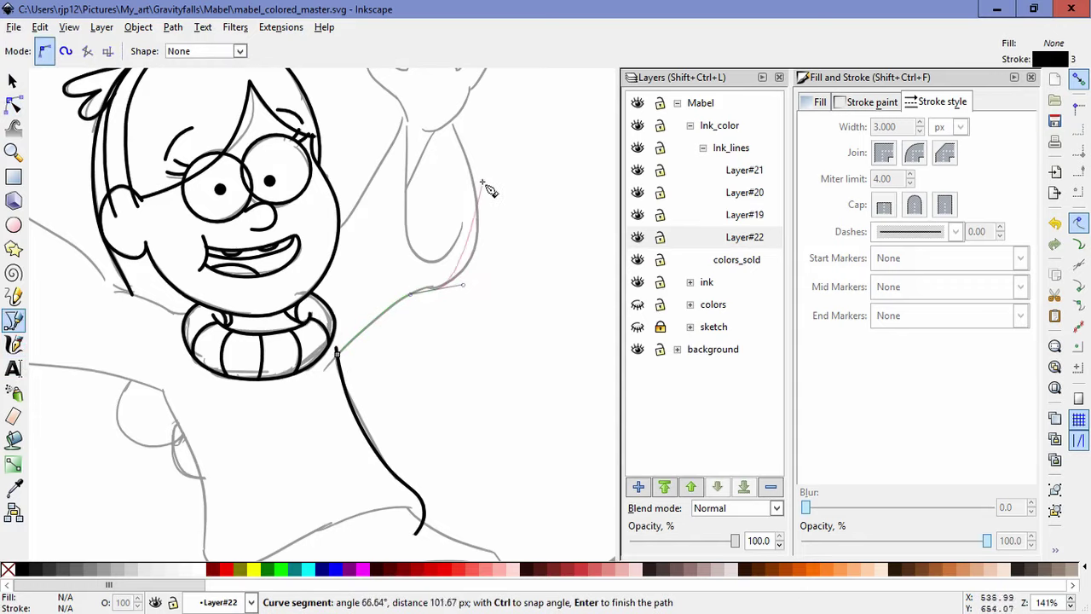
drag(474, 200, 479, 171)
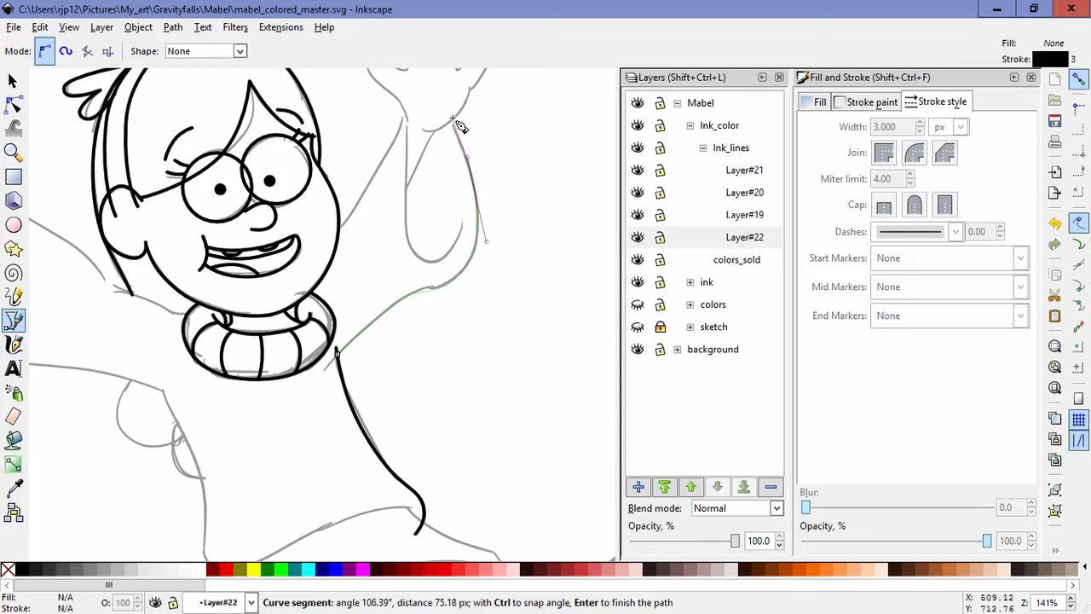
double_click(453, 119)
- Refine the elbow bend of the right arm's outer sleeve line by adjusting its node
click(12, 103)
drag(411, 286, 440, 294)
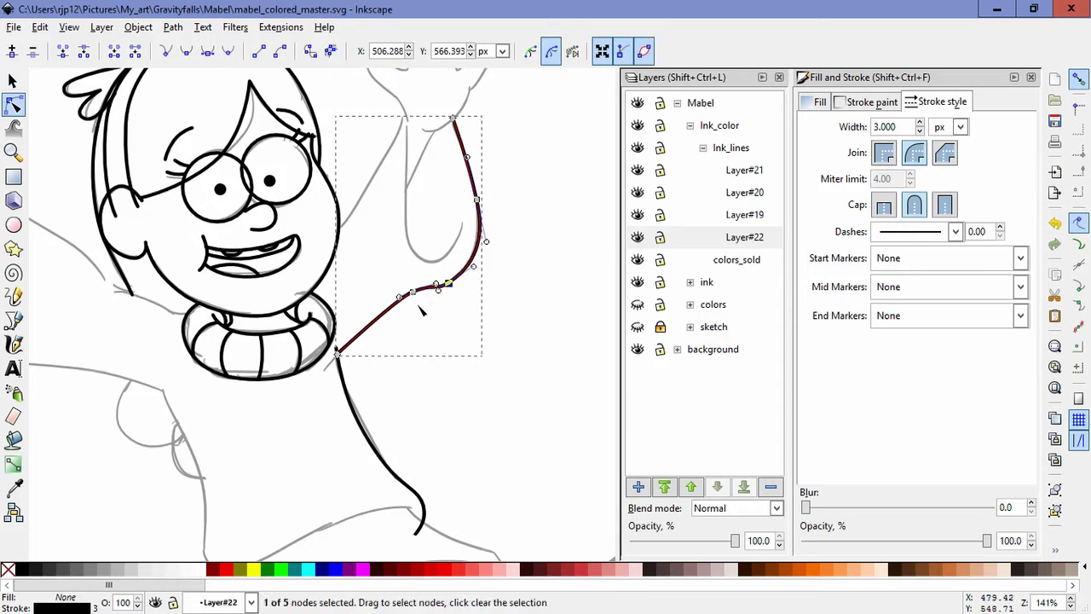
click(435, 341)
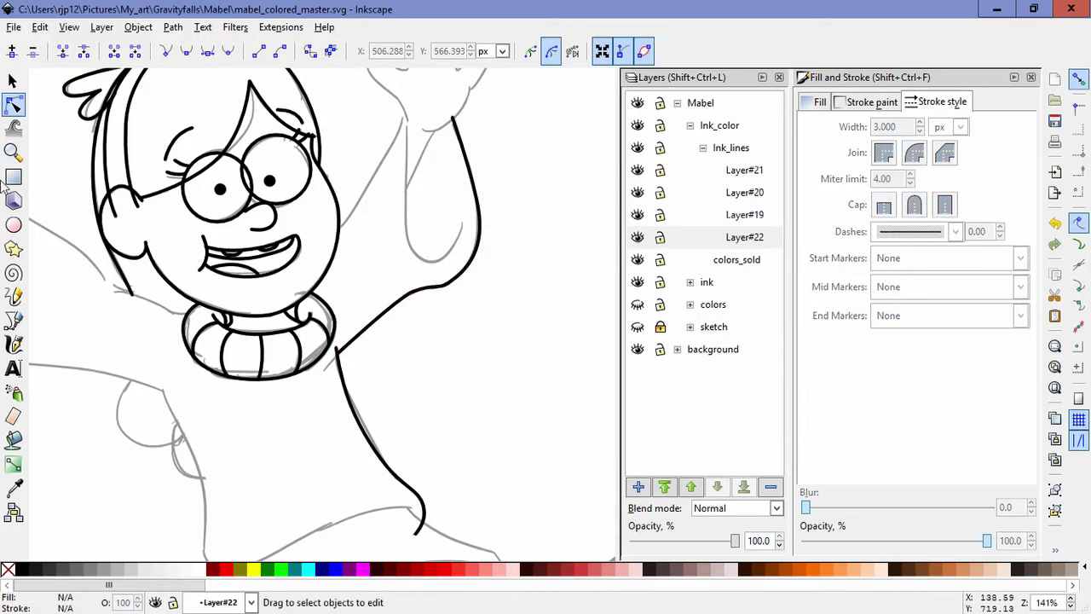
- Trace the U-shaped fold line inside the right sleeve, from beside the elbow up to the wrist
click(13, 321)
click(463, 220)
drag(422, 260, 396, 248)
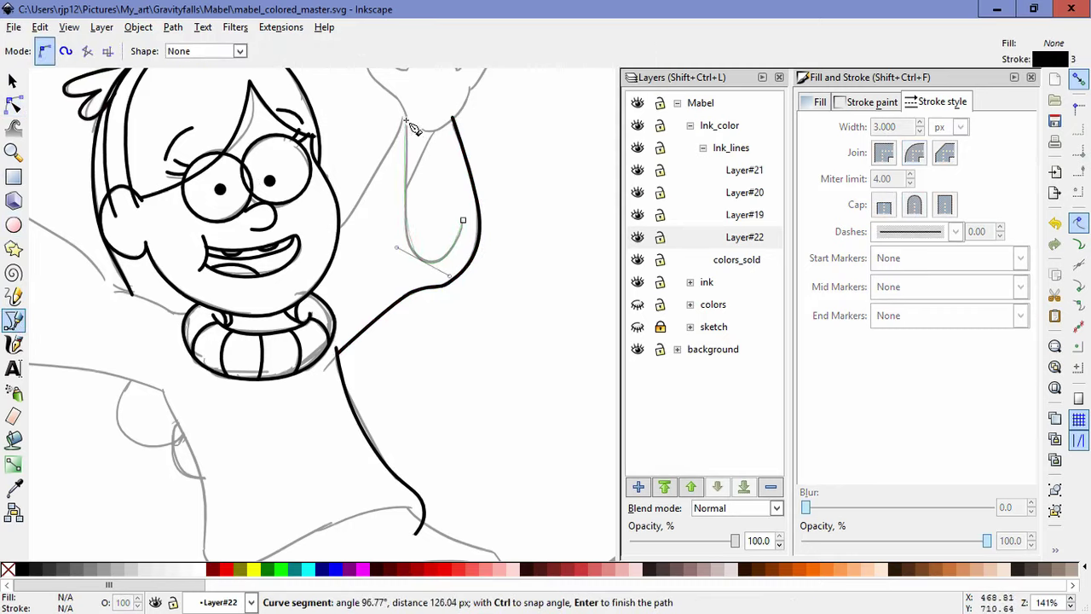
double_click(406, 121)
- Trace the right arm's inner edge from the wrist down to the cheek and adjust its nodes to fit the sketch
click(401, 104)
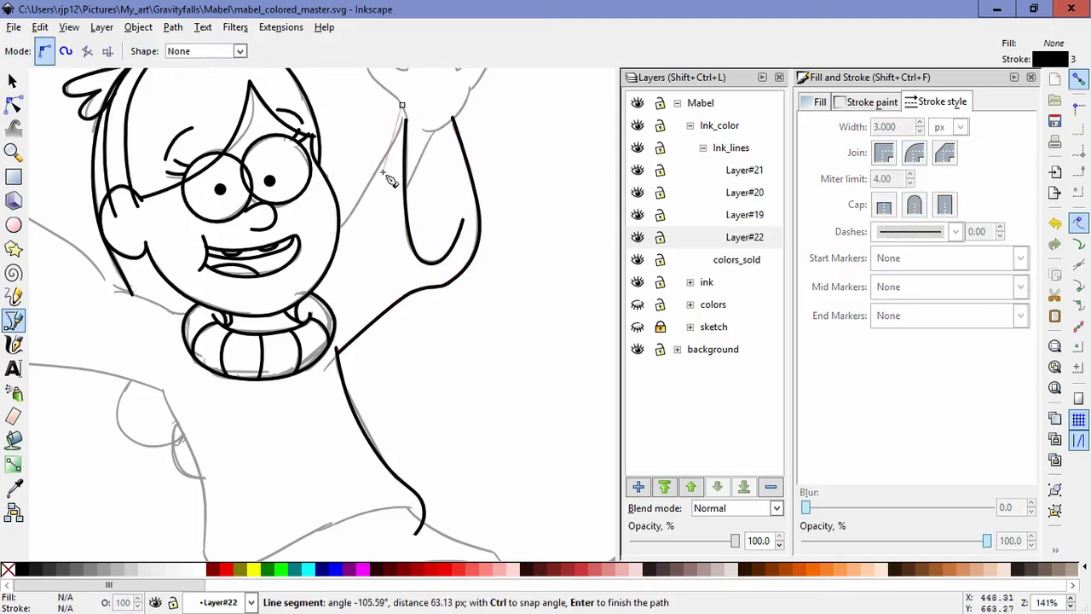
drag(376, 175, 342, 225)
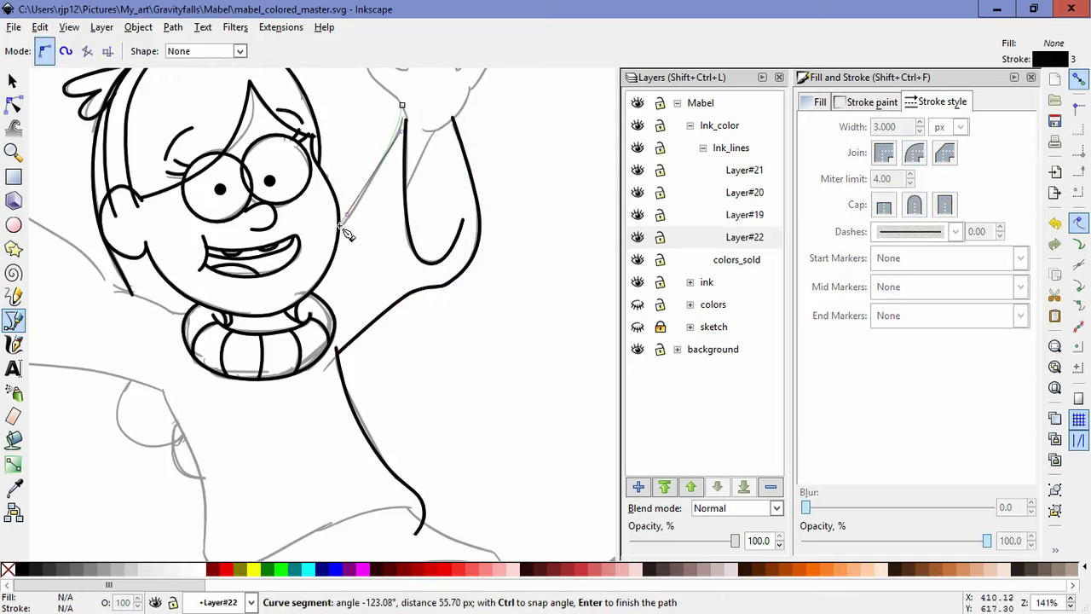
double_click(342, 229)
click(13, 104)
drag(376, 175, 375, 186)
mouse_move(348, 225)
mouse_down()
mouse_move(360, 225)
mouse_move(352, 218)
mouse_up()
click(540, 224)
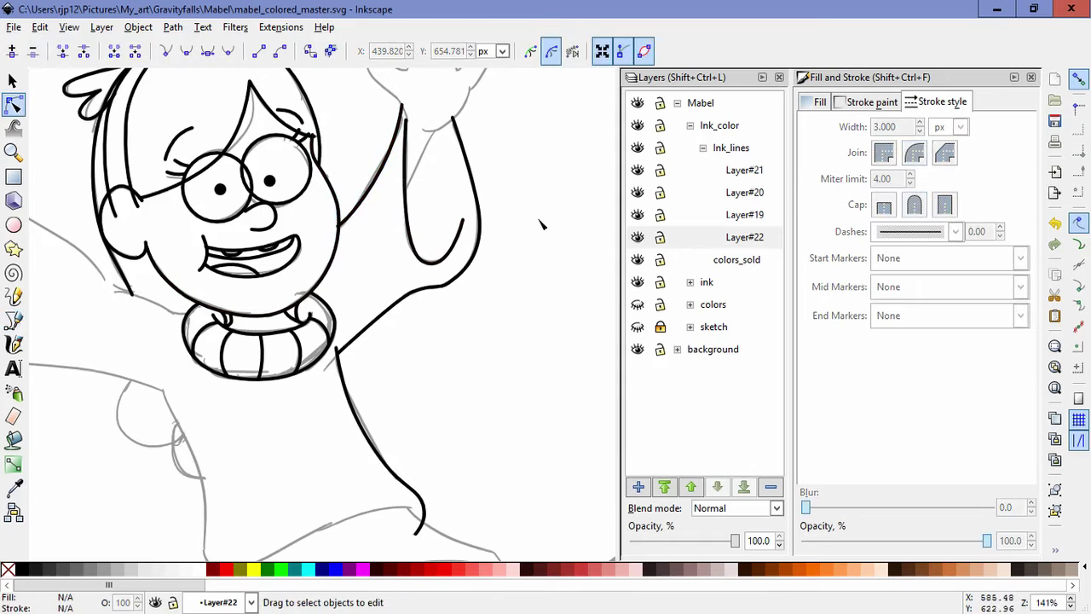
- Trace one path along the sweater's hem, up its left side, under the left arm and around the elbow to the wrist
key(space)
drag(356, 381, 671, 429)
key(space)
drag(472, 453, 393, 339)
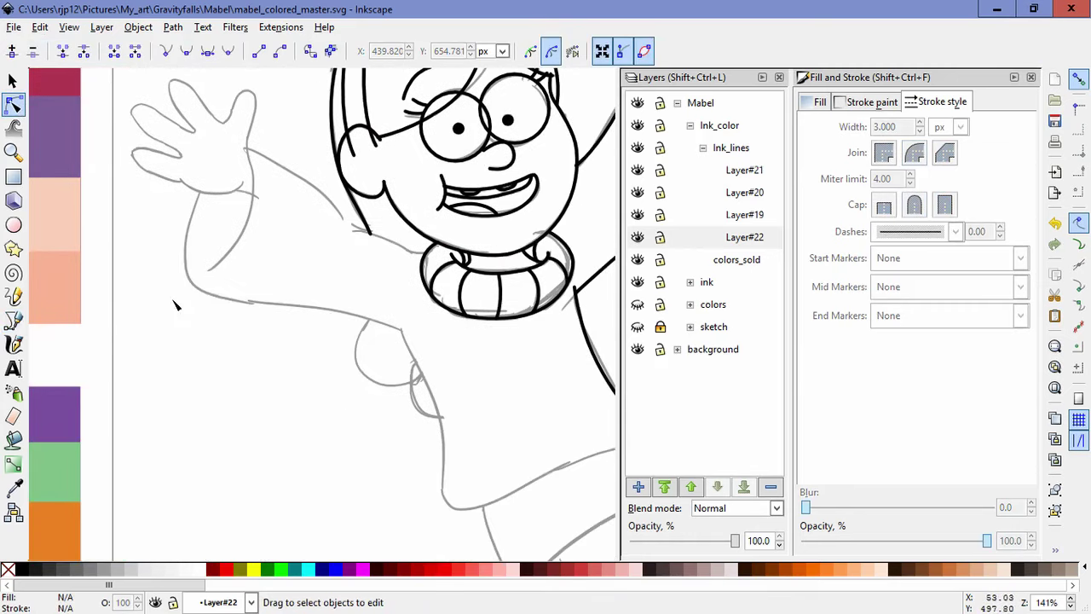
drag(468, 470, 368, 434)
click(13, 321)
click(549, 412)
drag(465, 426, 436, 443)
drag(342, 471, 329, 469)
drag(338, 379, 353, 318)
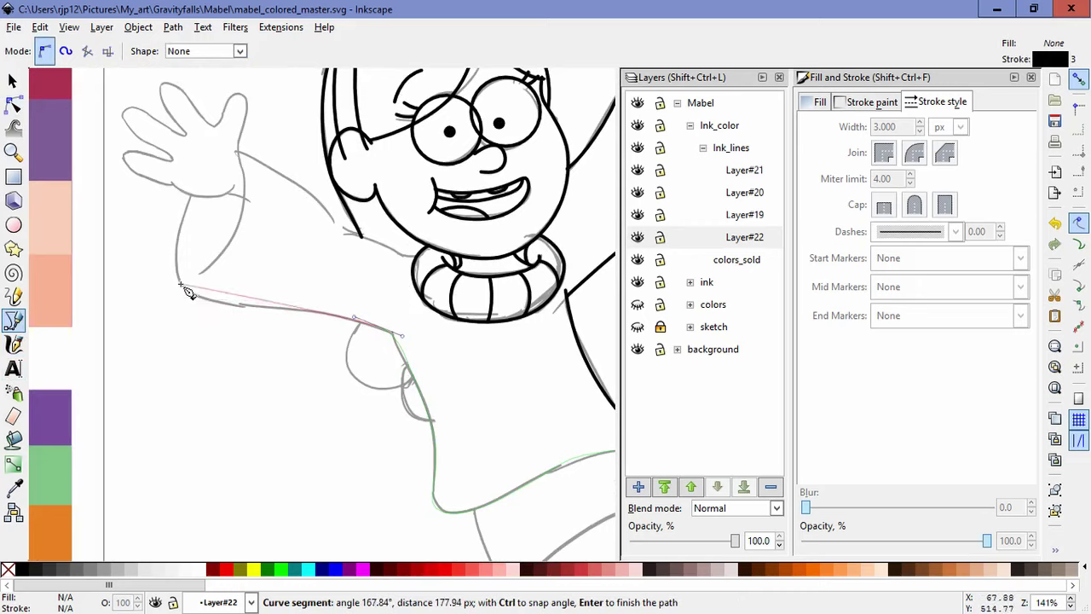
drag(274, 309, 254, 309)
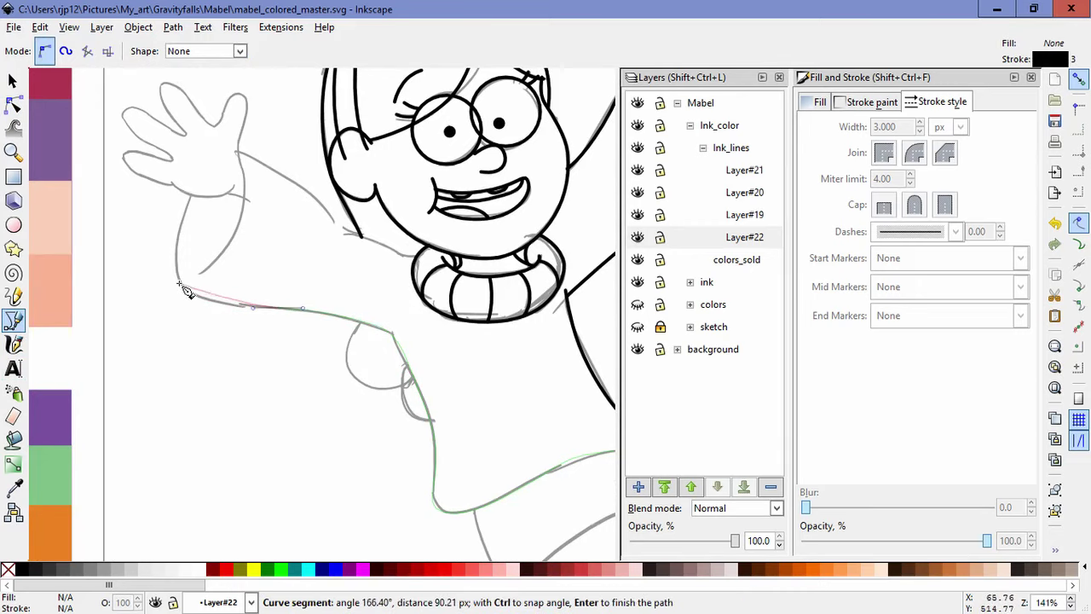
drag(178, 283, 170, 261)
click(191, 195)
key(Return)
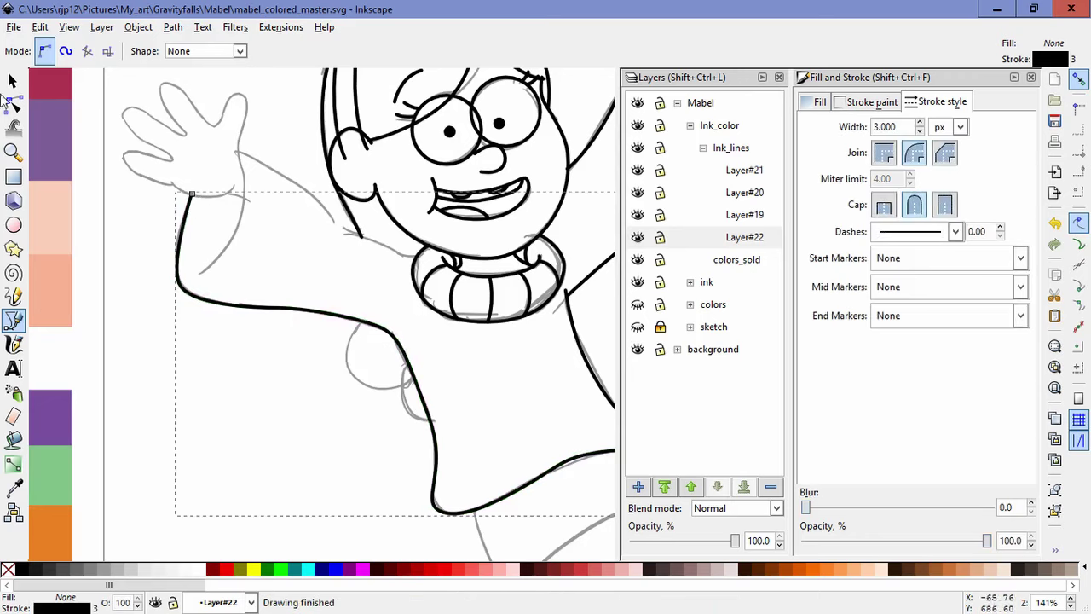
- Adjust the elbow and forearm nodes of the left arm's lower outline
key(n)
click(179, 282)
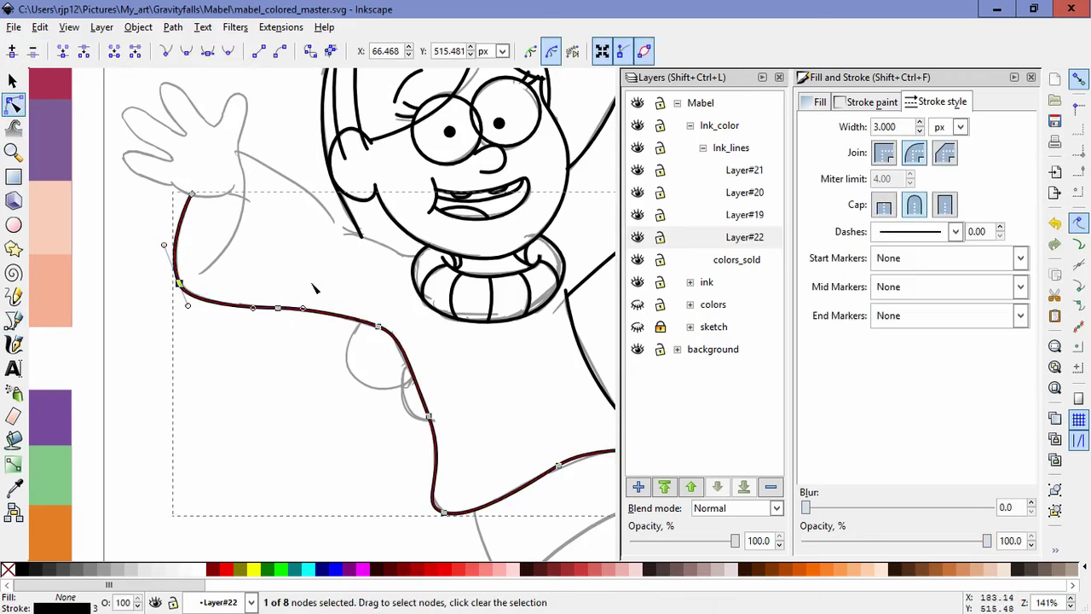
drag(279, 307, 289, 308)
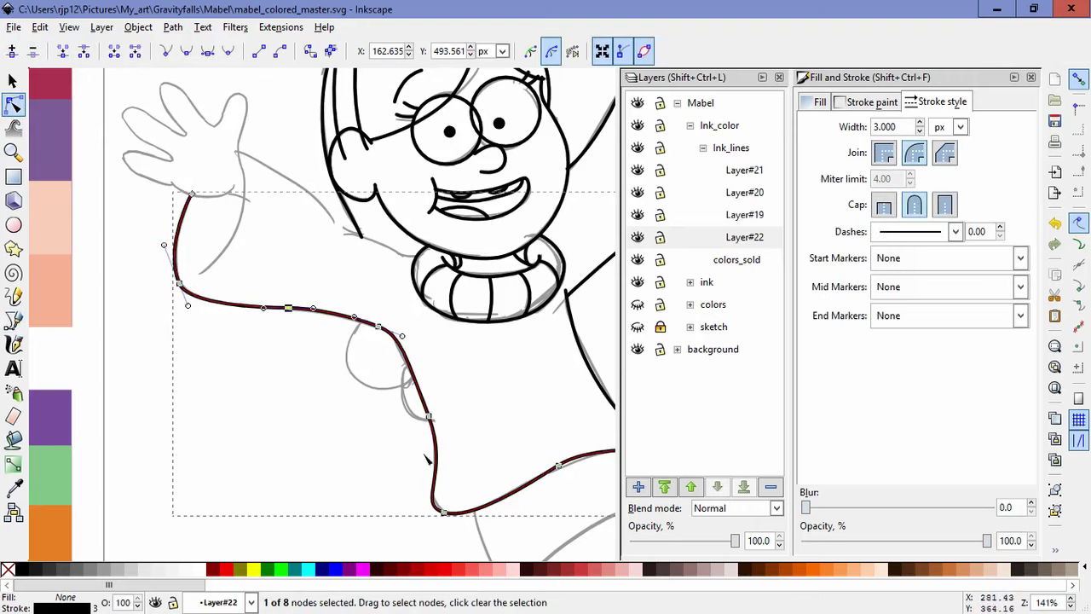
- Reshape the left armpit bend of the sweater outline by adjusting its node and handles
drag(402, 336, 401, 339)
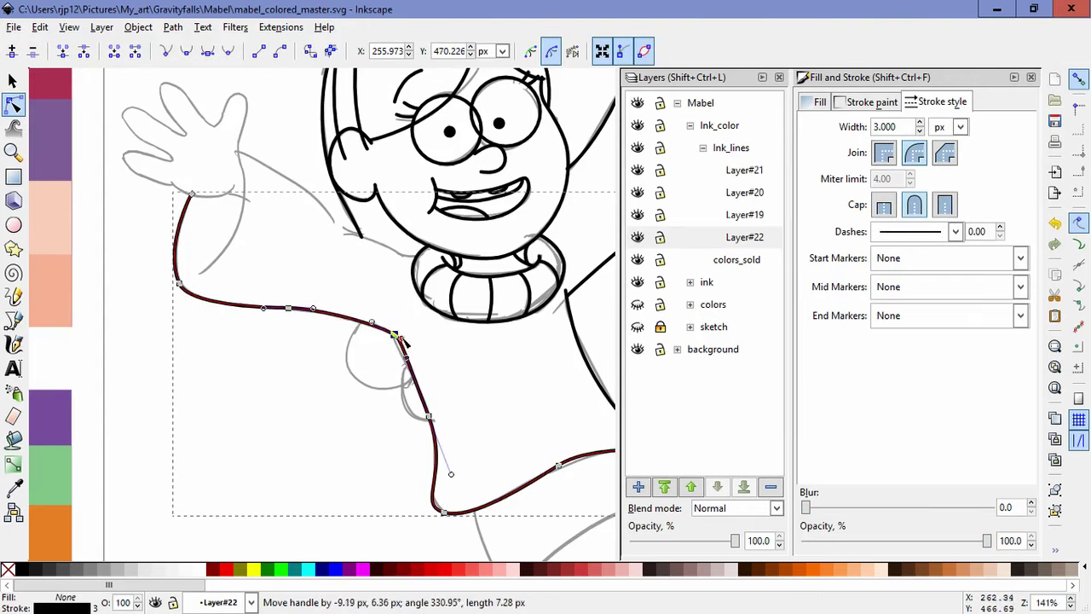
drag(429, 416, 434, 428)
key(ctrl+z)
key(Escape)
key(Escape)
click(396, 335)
click(395, 335)
drag(396, 335, 389, 334)
click(344, 377)
click(345, 381)
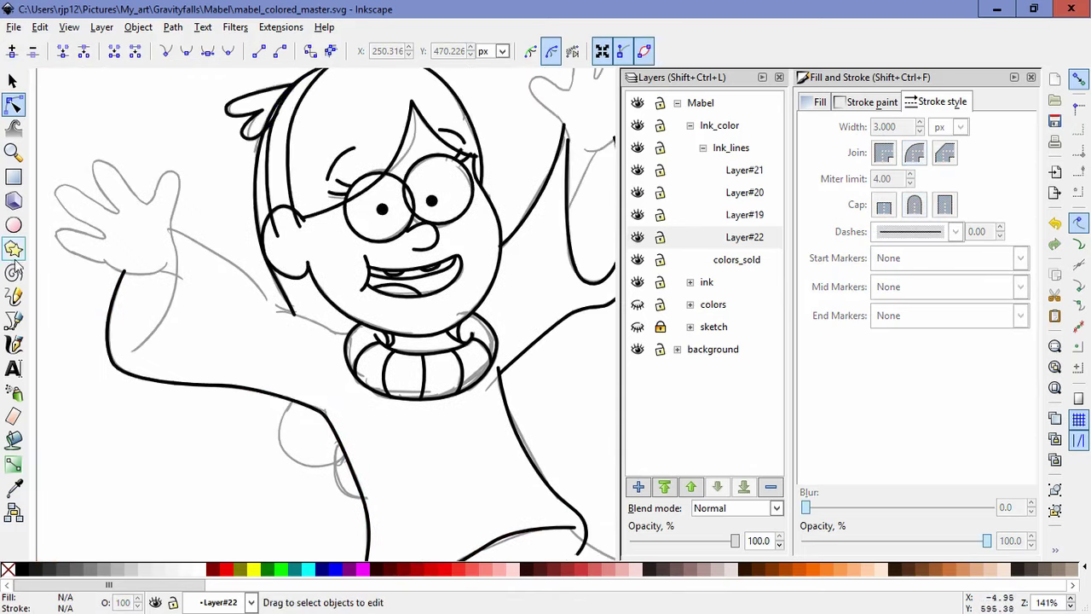
- Trace the left arm's upper edge from the collar past the shoulder to the wrist
click(14, 321)
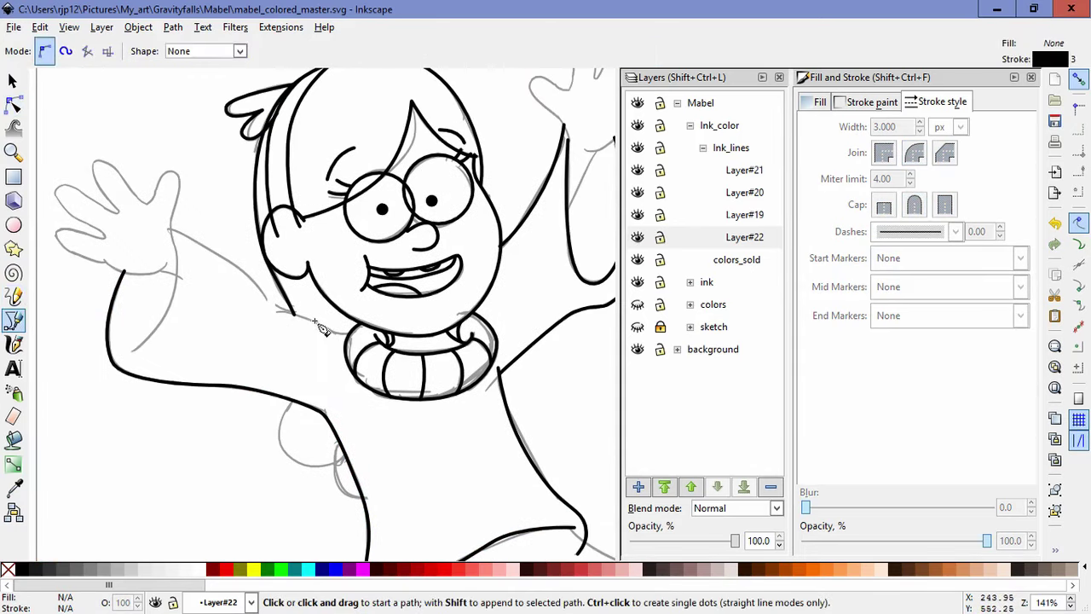
click(358, 327)
drag(341, 336, 338, 338)
drag(290, 312, 289, 310)
drag(225, 256, 214, 252)
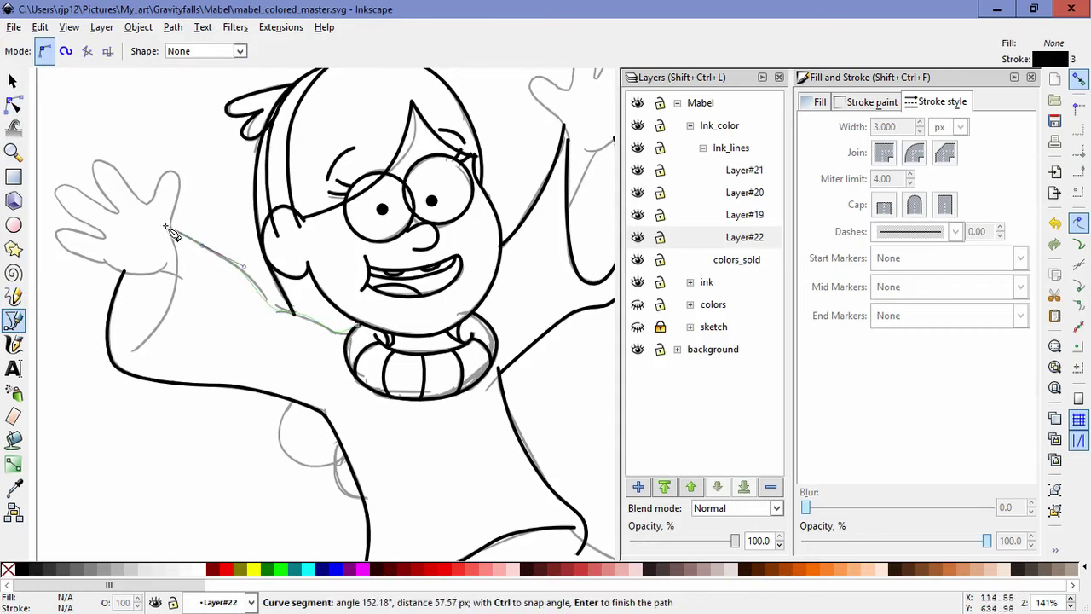
double_click(166, 227)
- Refine the curve of the left arm's upper edge by adjusting its shoulder and forearm nodes and handles
key(n)
drag(308, 316, 313, 321)
click(291, 388)
click(290, 389)
click(257, 291)
click(221, 256)
mouse_move(256, 278)
mouse_down()
mouse_move(265, 280)
mouse_move(257, 292)
mouse_up()
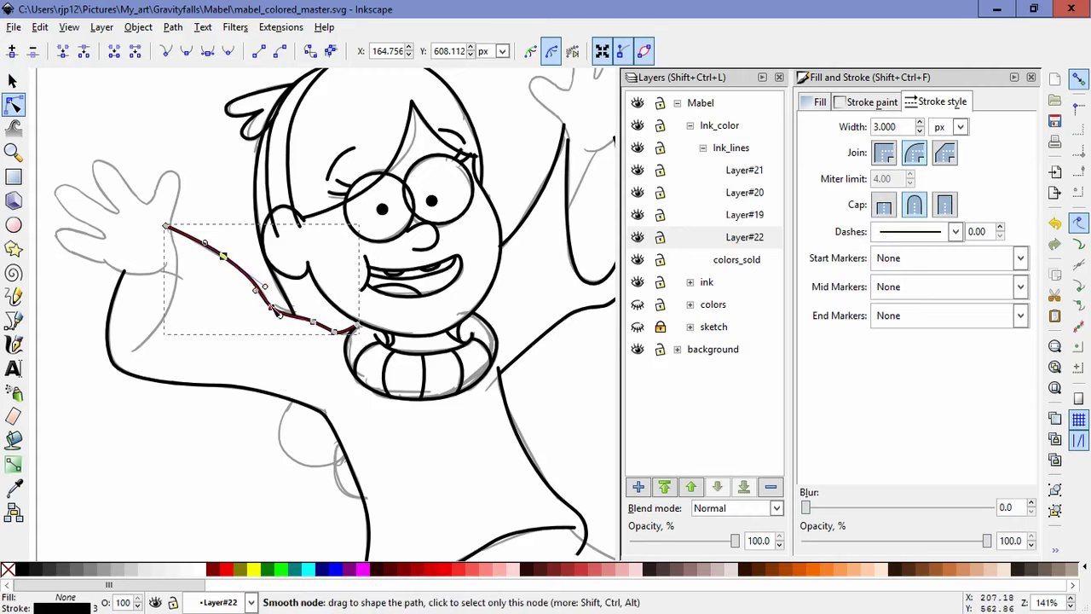
click(260, 371)
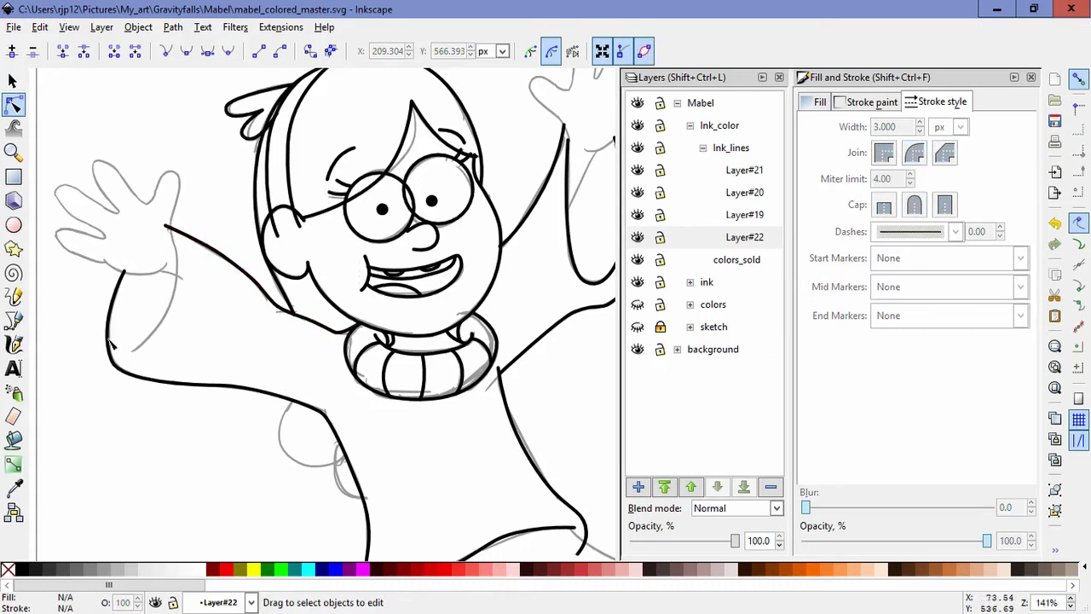
- Trace the curved inner fold line of the left sleeve down from the wrist and smooth its middle node
click(14, 321)
click(168, 228)
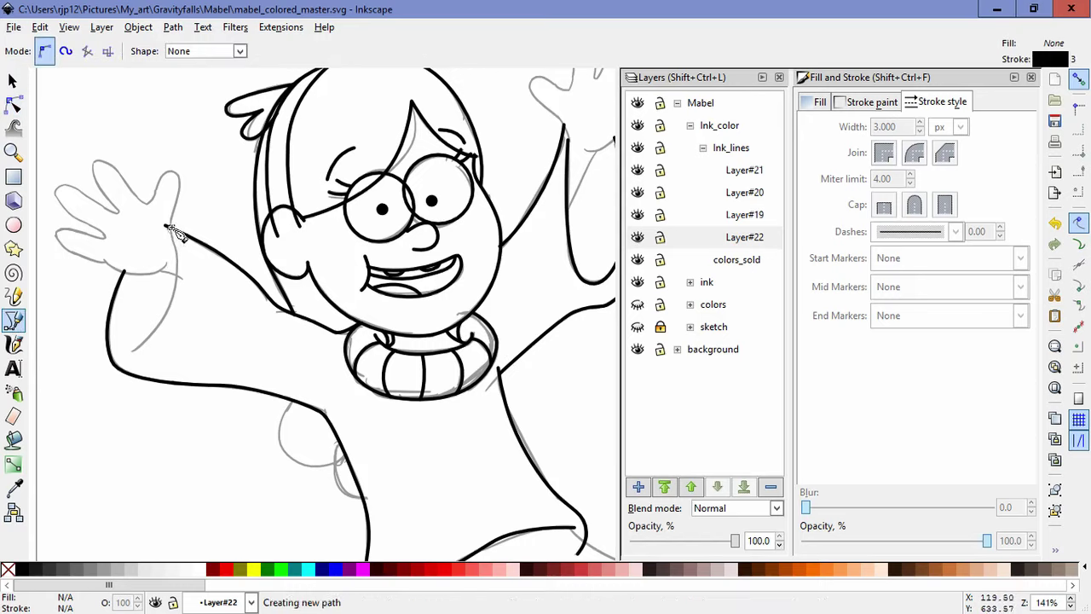
drag(165, 317, 147, 361)
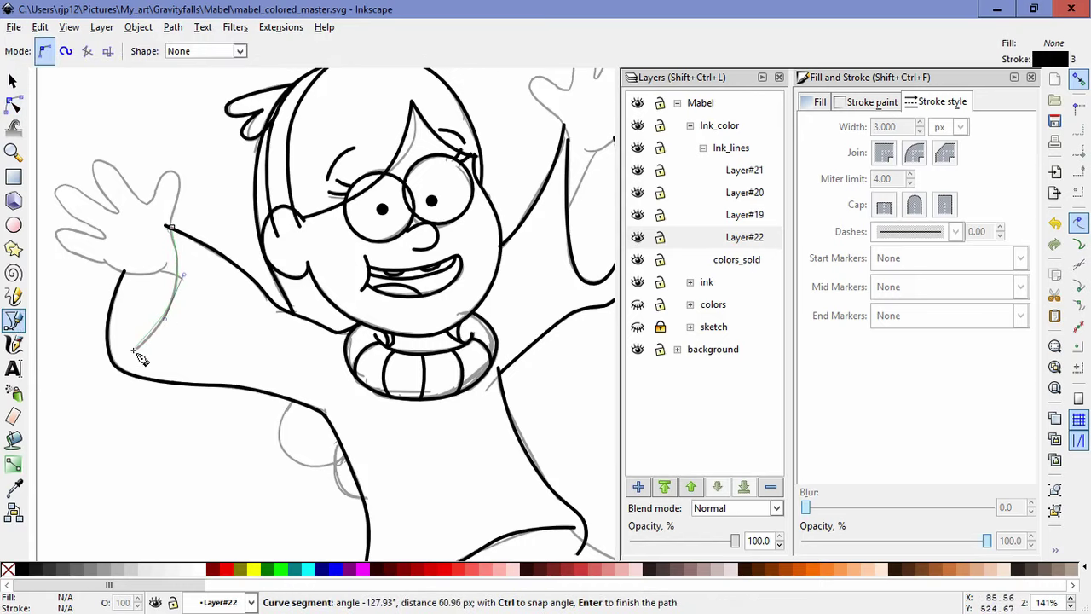
double_click(133, 350)
key(n)
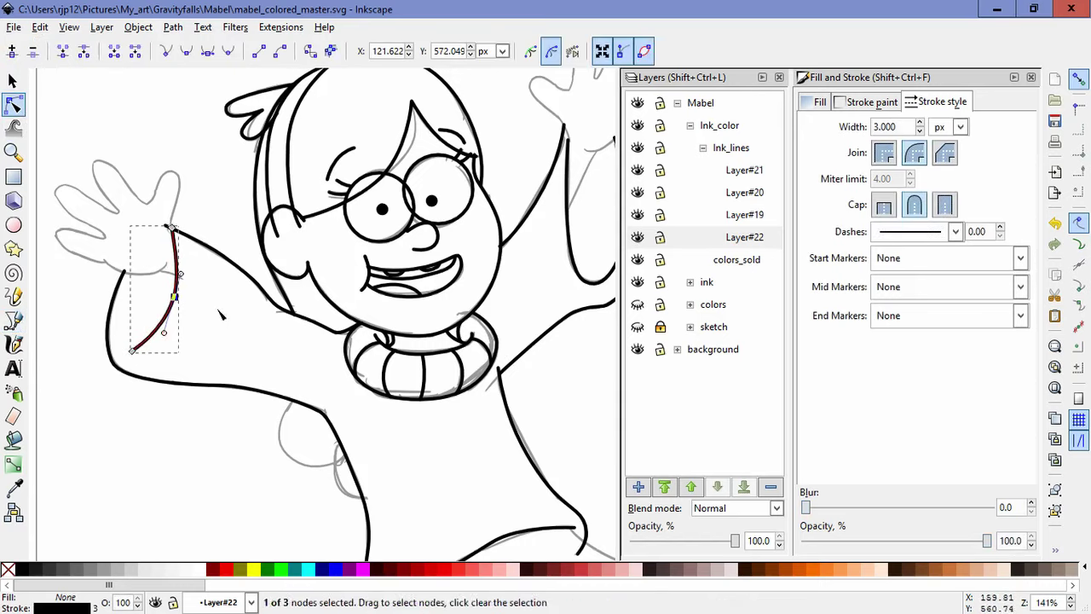
click(262, 377)
- Trace the skirt's left side from the sweater hem down and along its bottom edge to the raised leg
scroll(511, 484, down, 6)
scroll(511, 484, right, 6)
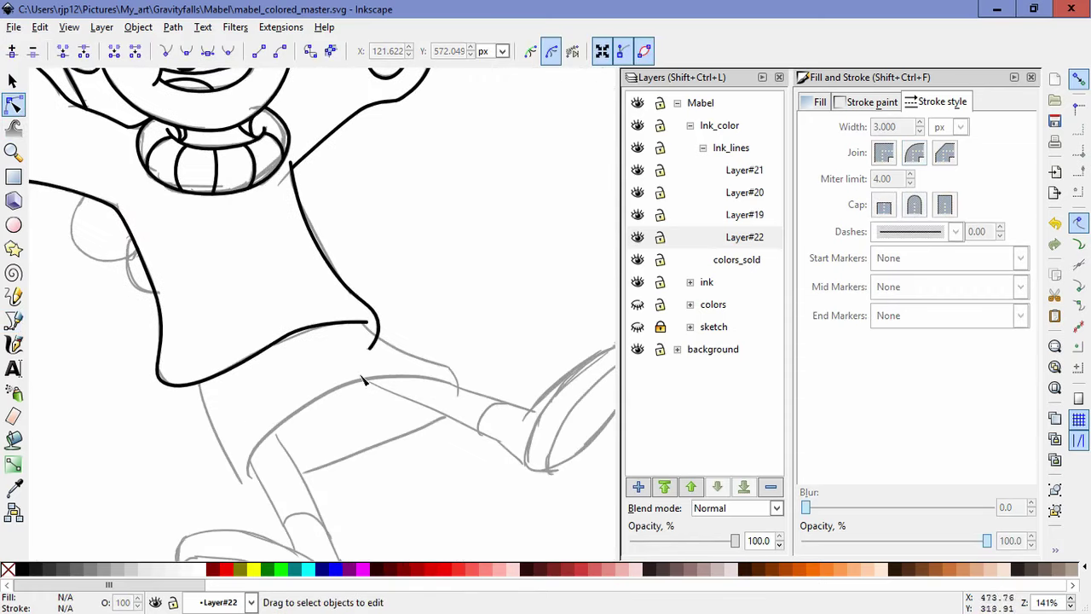
click(12, 345)
click(12, 320)
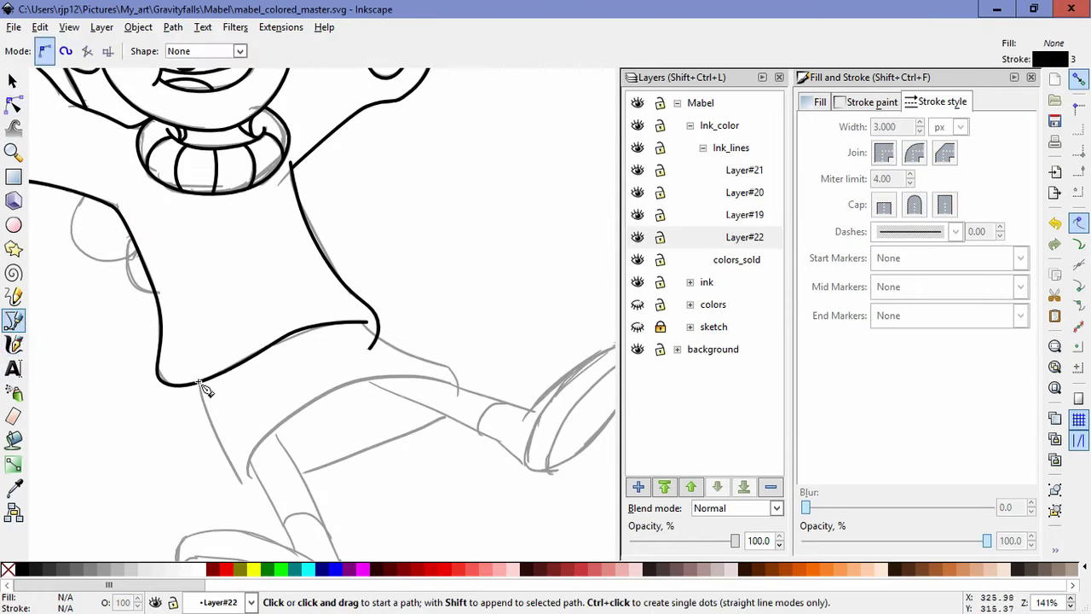
click(198, 383)
drag(219, 442, 267, 492)
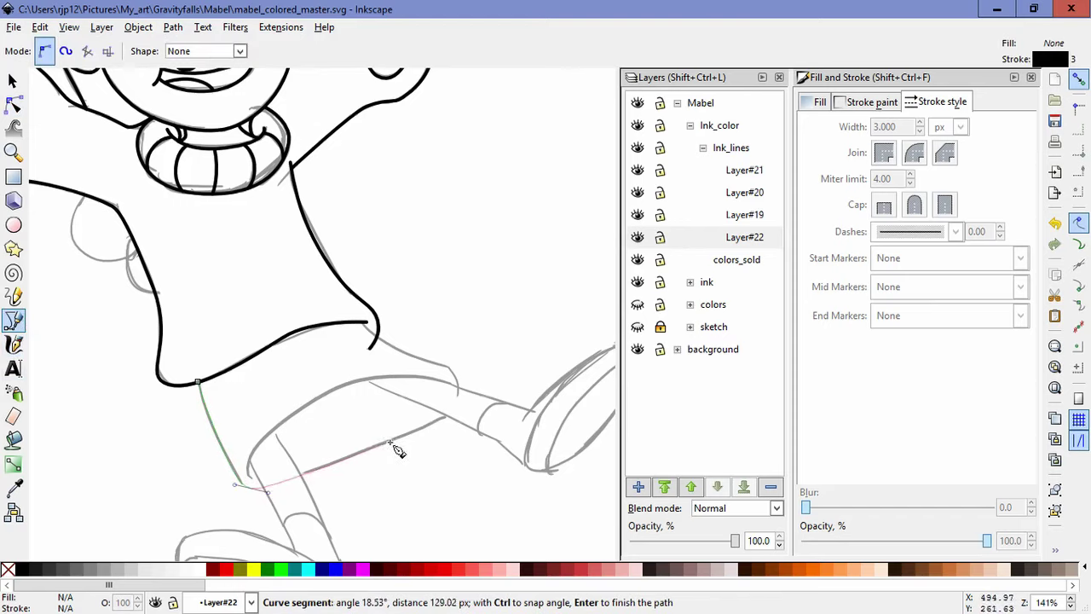
click(391, 443)
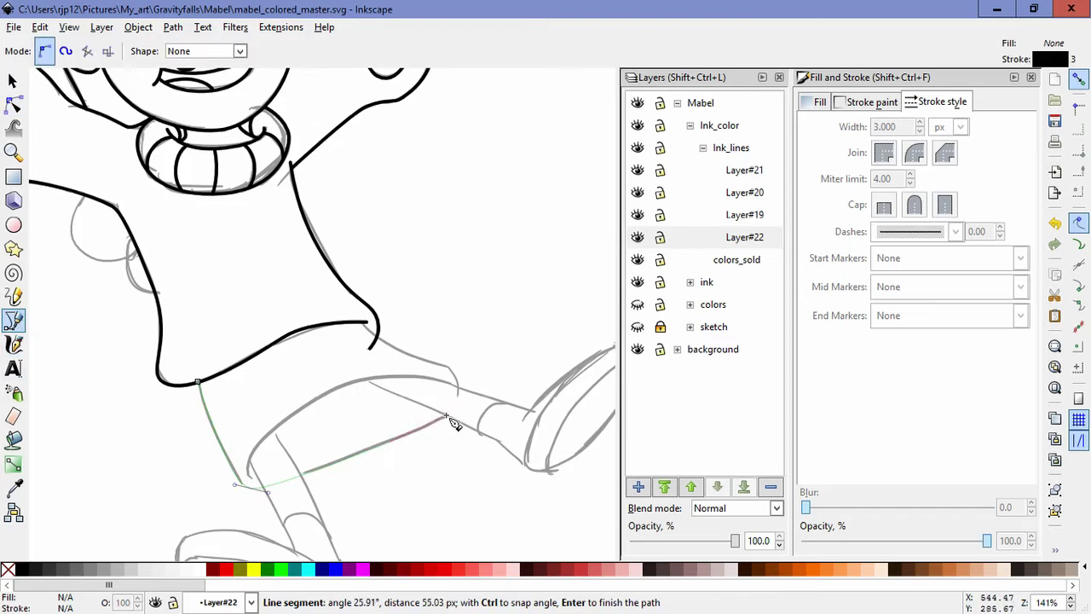
double_click(447, 416)
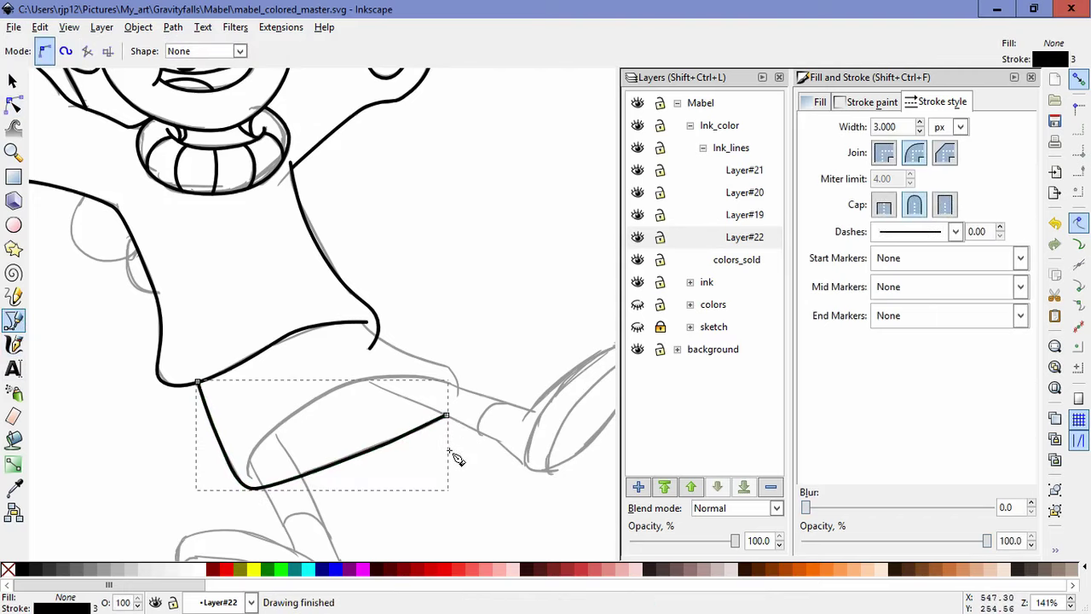
- Trace the skirt's right edge from above the raised leg up to the sweater hem's right corner
click(456, 393)
drag(446, 365, 430, 359)
click(407, 352)
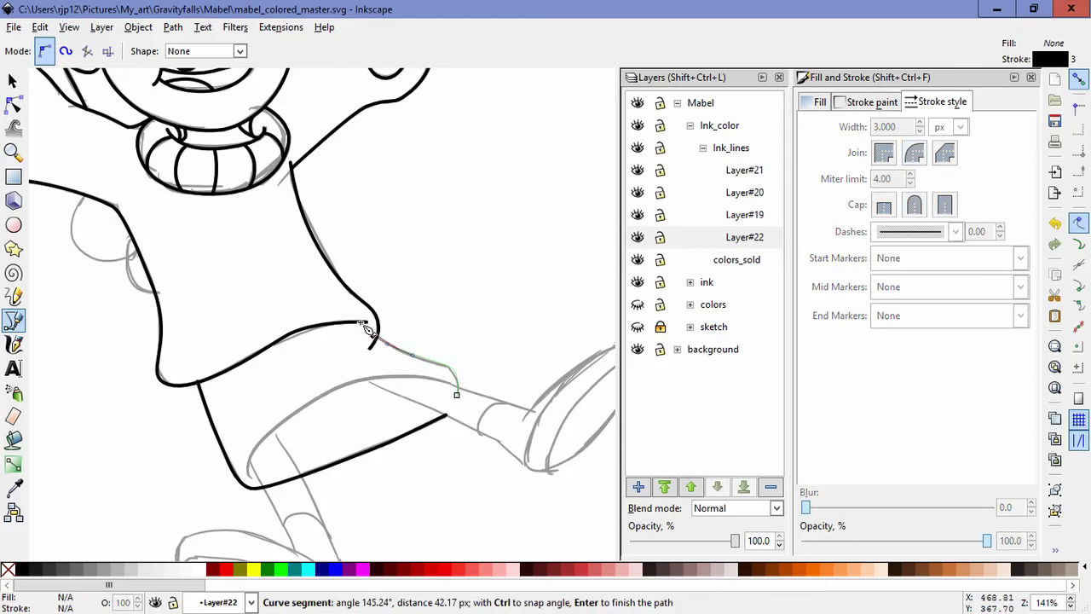
click(363, 325)
key(Return)
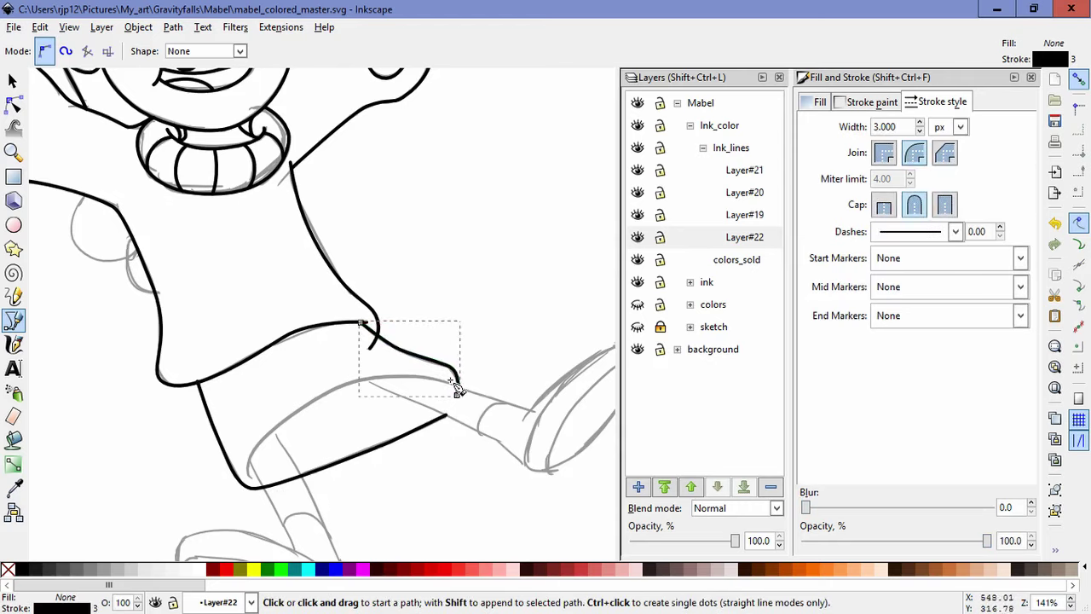
- Trace the curved upper rim of the skirt opening from the raised leg to the skirt's lower left corner
click(449, 382)
mouse_move(339, 397)
mouse_down()
mouse_move(286, 434)
mouse_move(257, 478)
mouse_move(275, 502)
mouse_move(202, 394)
mouse_move(216, 390)
mouse_up()
scroll(266, 471, up, 3)
key(Return)
key(n)
- Refine the skirt opening's upper rim by adjusting its middle node and handles to follow the ink line
drag(529, 322, 358, 360)
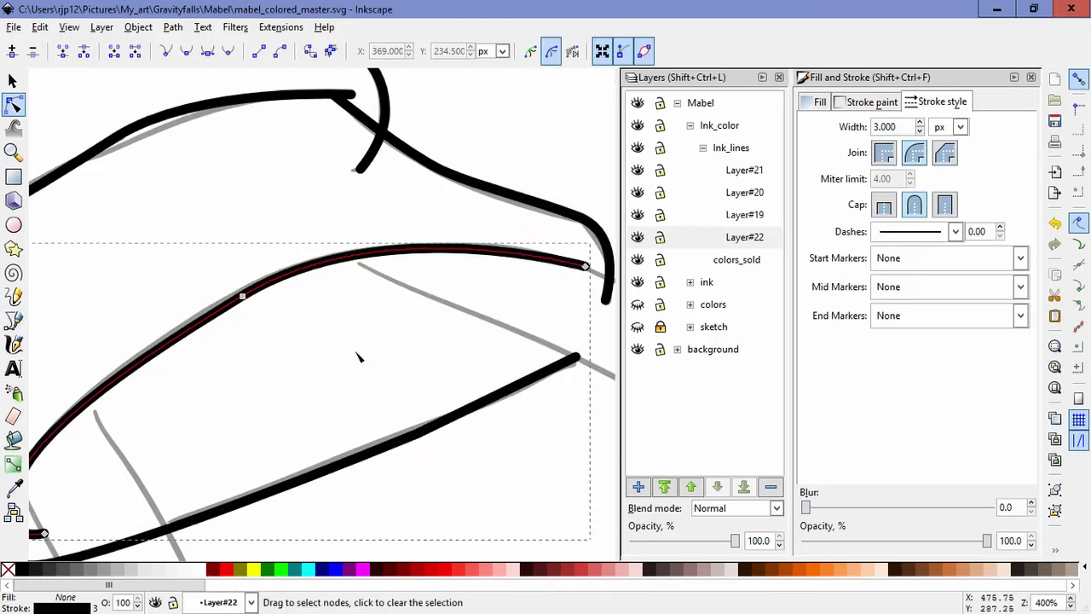
scroll(306, 318, down, 2)
click(274, 306)
mouse_move(203, 347)
mouse_down()
mouse_move(227, 328)
mouse_move(201, 343)
mouse_up()
drag(347, 269, 364, 266)
click(404, 497)
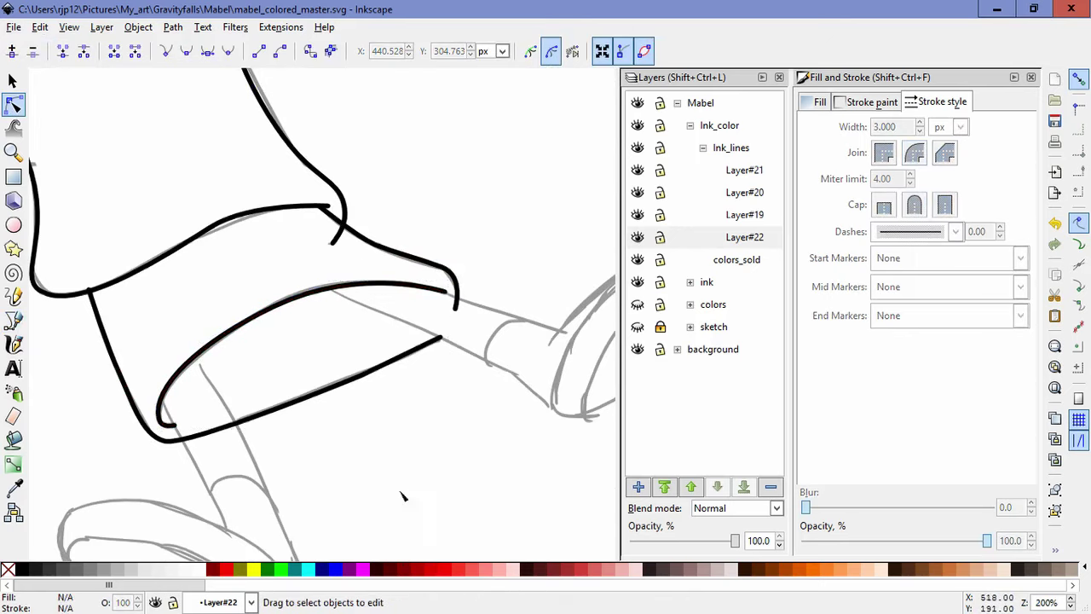
- Save the drawing
scroll(453, 398, down, 3)
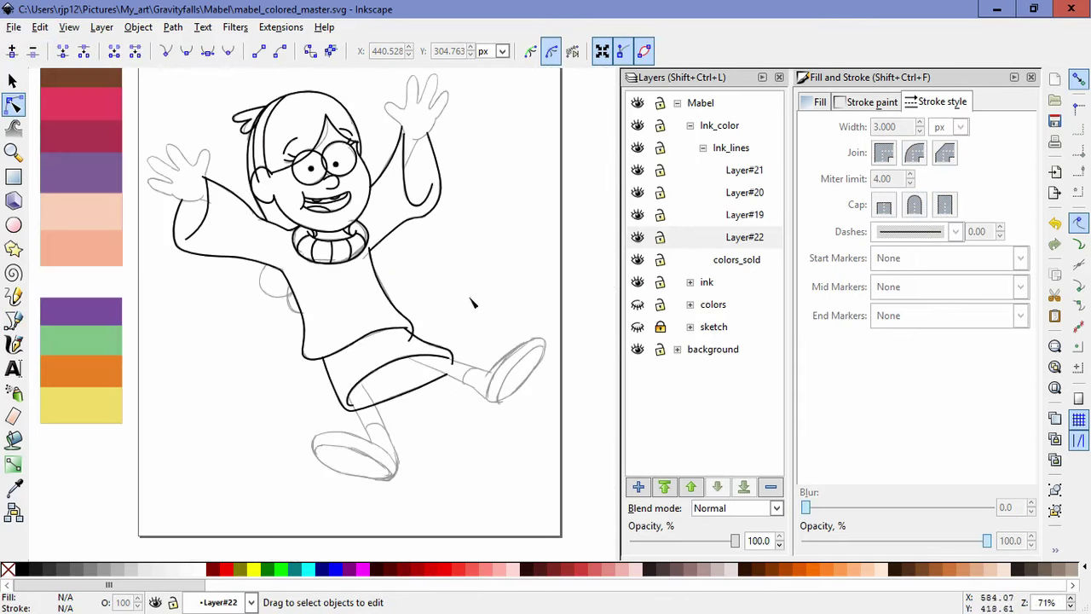
key(5)
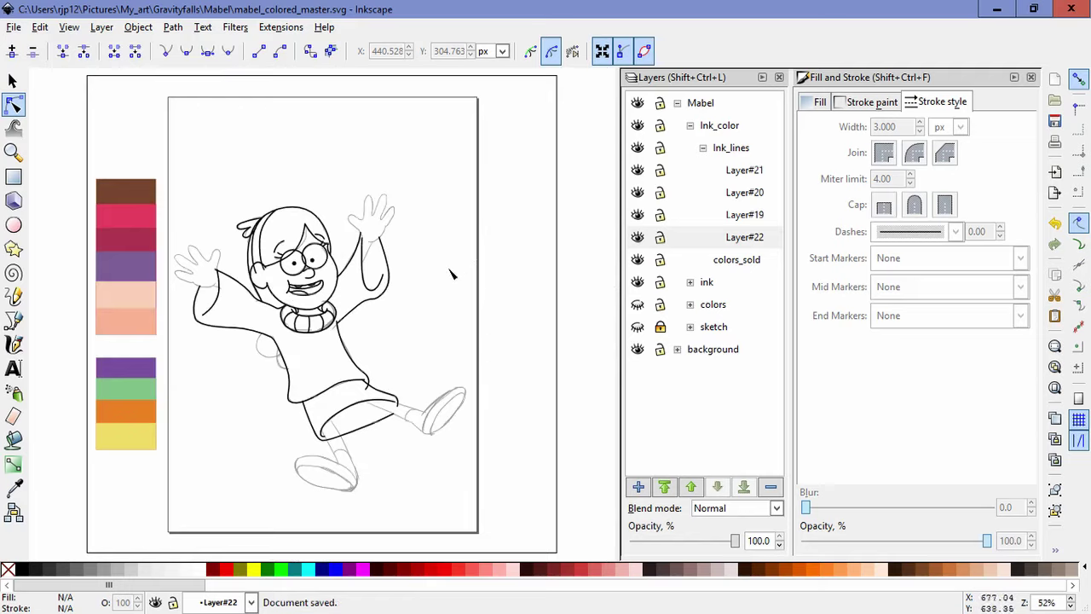
key(z)
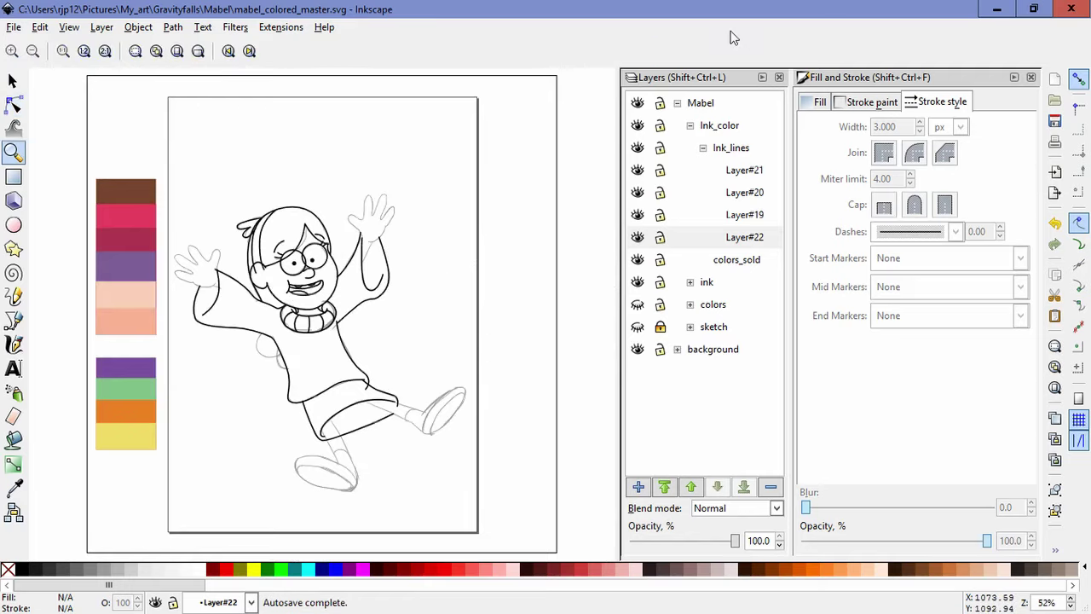
click(12, 319)
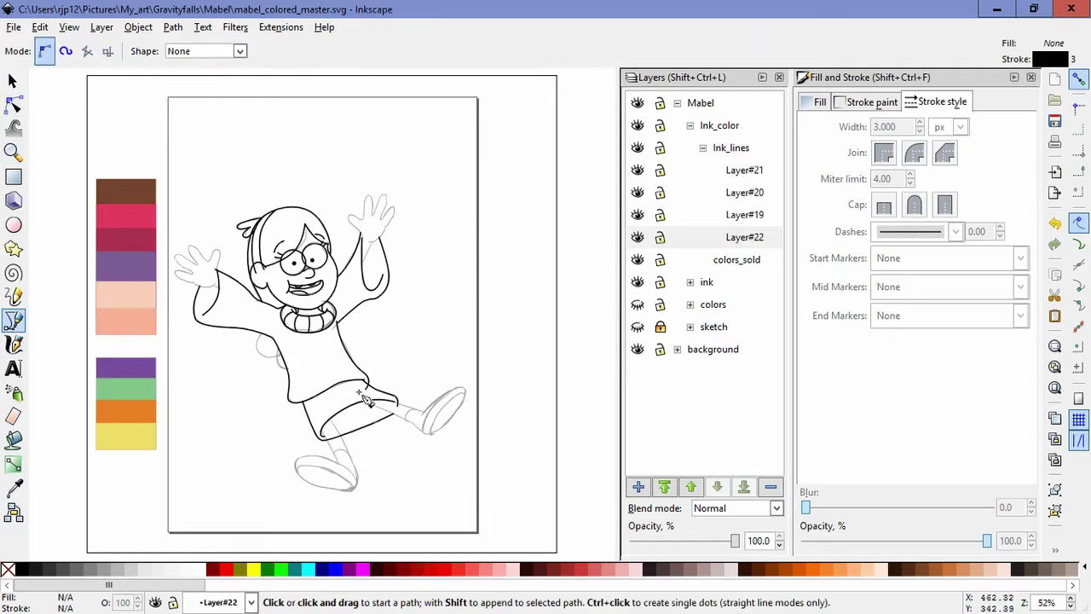
- Reshape the sweater's front hem: lower its left corner node, delete the right end node and pull the new end down past mid-hem
click(13, 104)
scroll(331, 385, up, 3)
click(331, 380)
drag(248, 406, 256, 415)
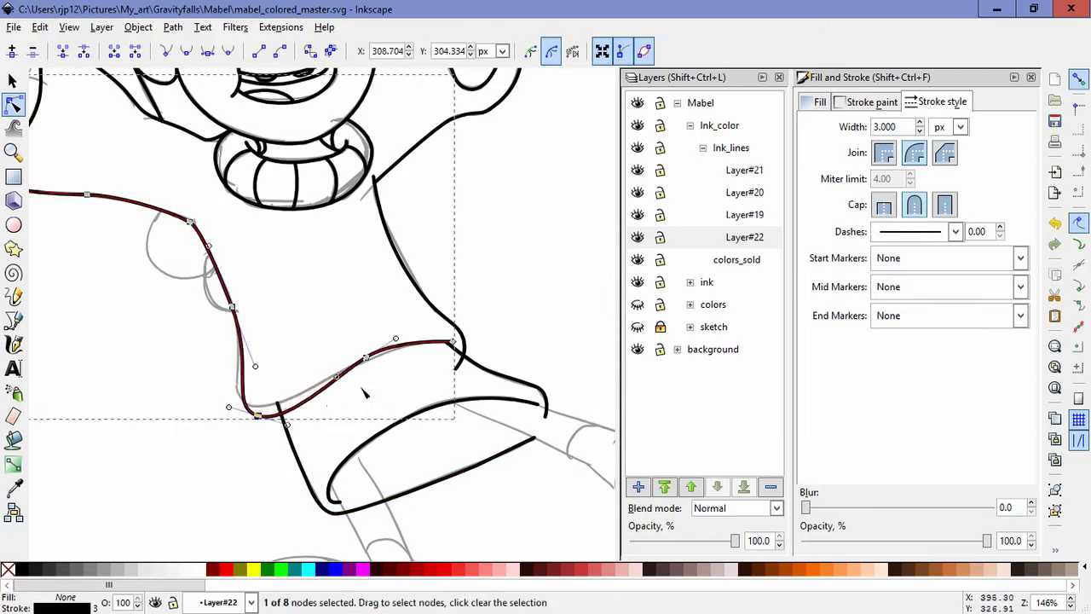
drag(407, 363, 353, 325)
click(462, 374)
click(452, 341)
key(Delete)
drag(366, 356, 392, 380)
- Move the end of the sweater's right side line inward so that it curls along the front hem
click(458, 367)
drag(459, 368, 450, 361)
click(271, 424)
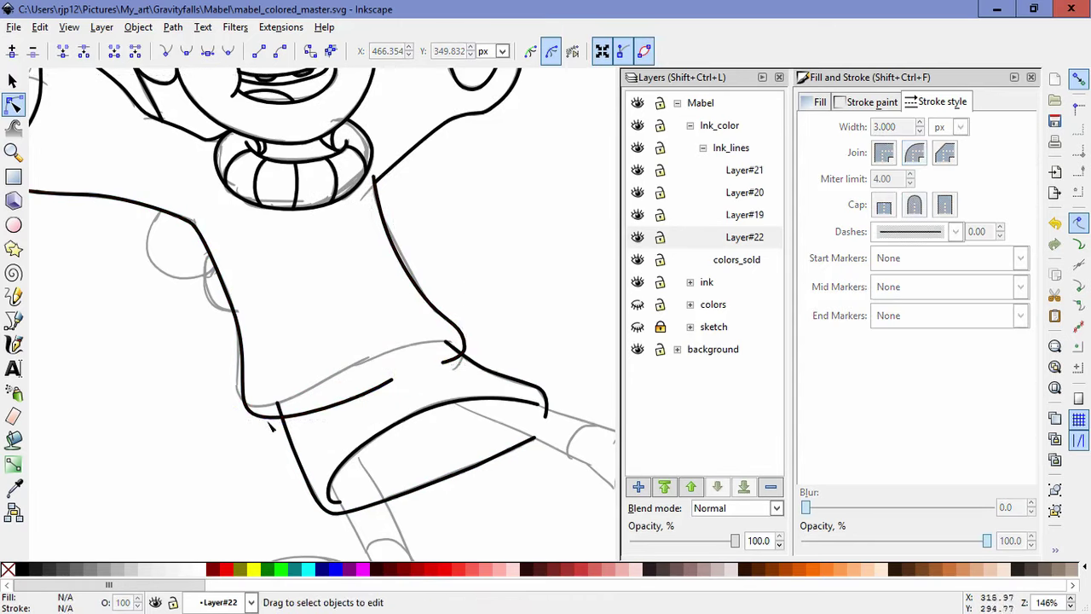
- Trace the sweater's back hem line from the left hem corner up to the right corner
click(14, 345)
click(14, 320)
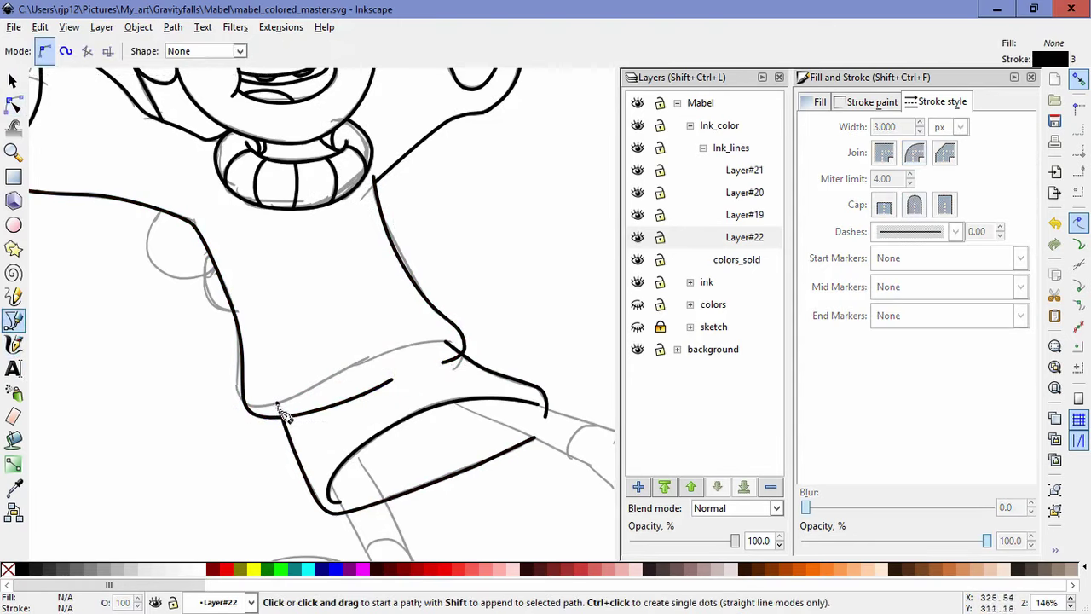
click(265, 408)
click(379, 360)
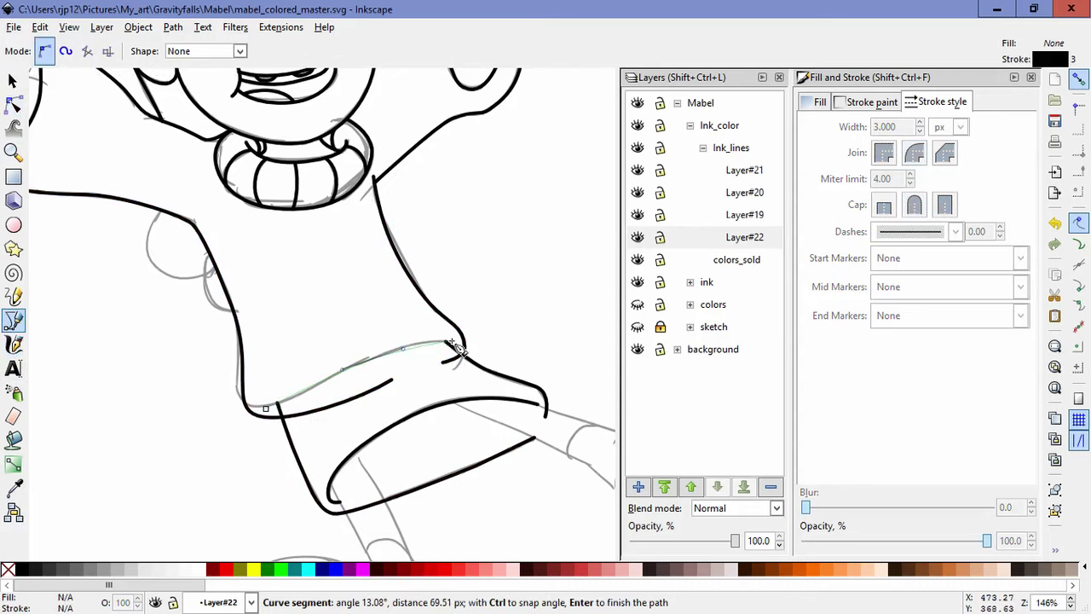
double_click(452, 342)
- Adjust the left end node of the back hem line so it sits inside the sweater's hem corner
click(13, 104)
scroll(261, 416, up, 6)
drag(294, 357, 312, 343)
scroll(468, 307, down, 3)
scroll(351, 333, down, 4)
key(space)
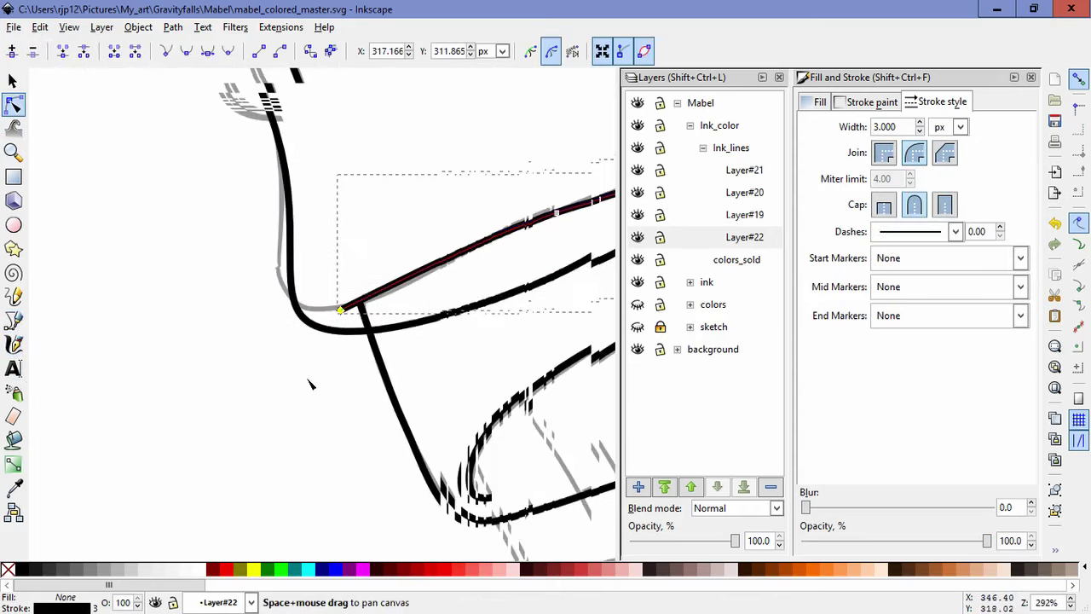
drag(384, 321, 307, 358)
drag(239, 402, 241, 400)
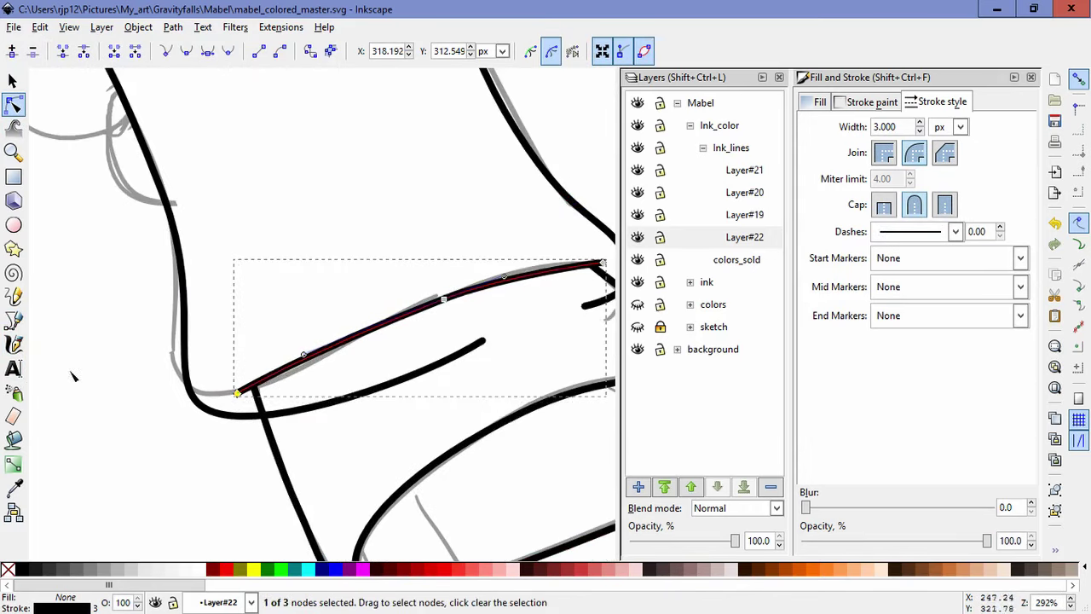
- Extend the back hem line's left end with a short segment and round it into a hook inside the hem corner
click(13, 321)
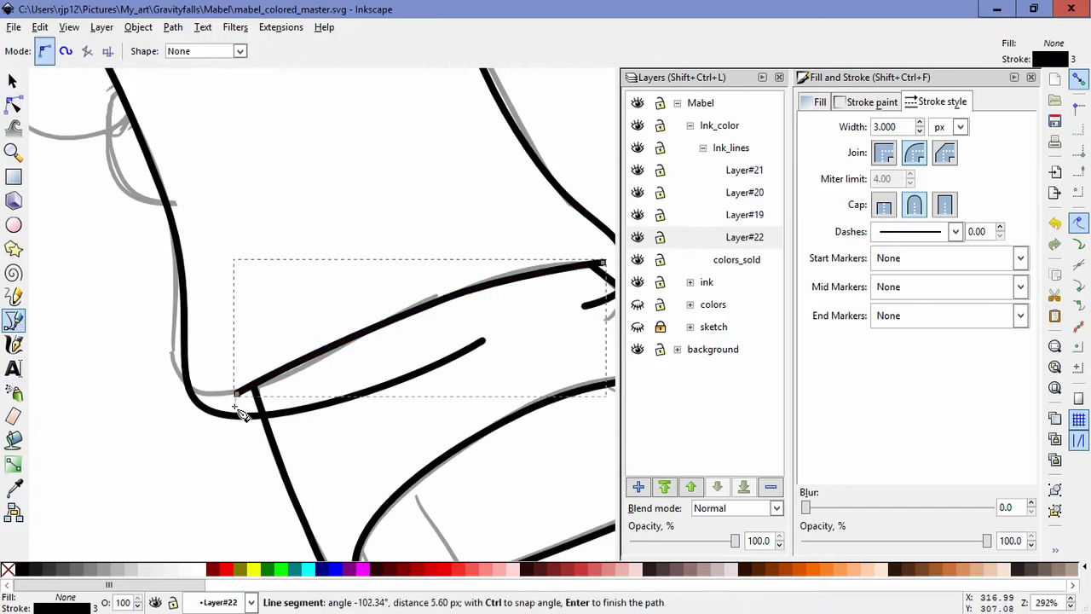
click(13, 104)
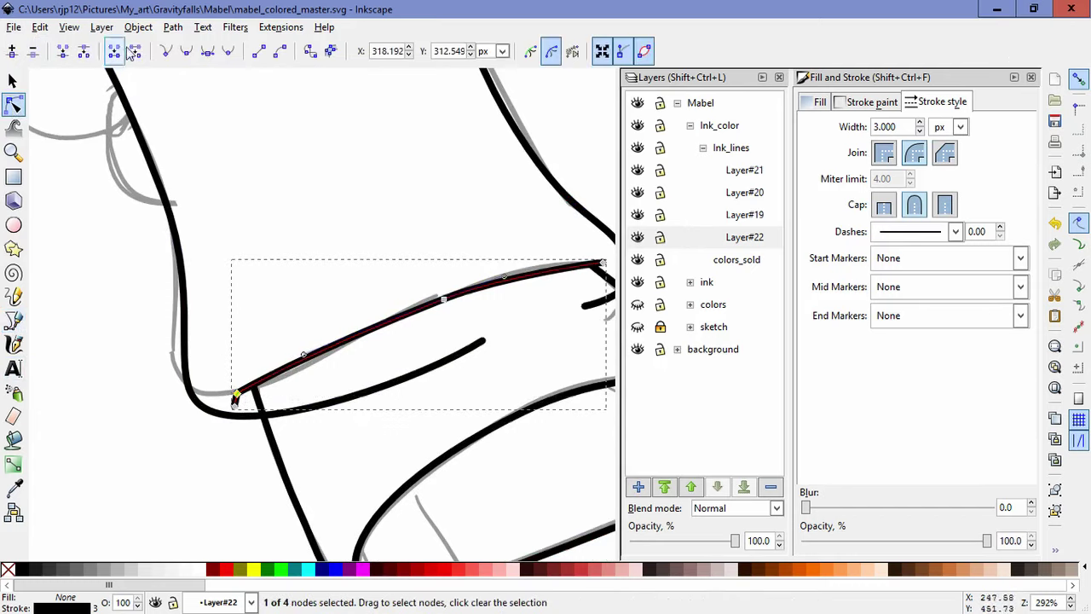
mouse_move(237, 398)
mouse_down()
mouse_move(299, 370)
mouse_move(238, 368)
mouse_move(226, 392)
mouse_up()
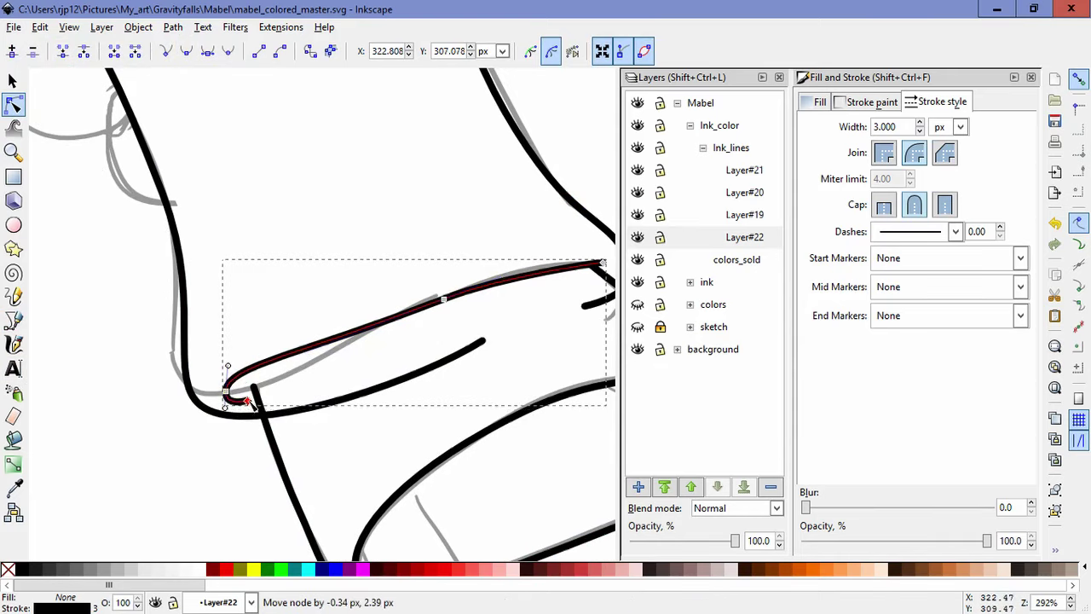
mouse_move(237, 395)
mouse_down()
mouse_move(243, 404)
mouse_move(229, 406)
mouse_move(230, 392)
mouse_up()
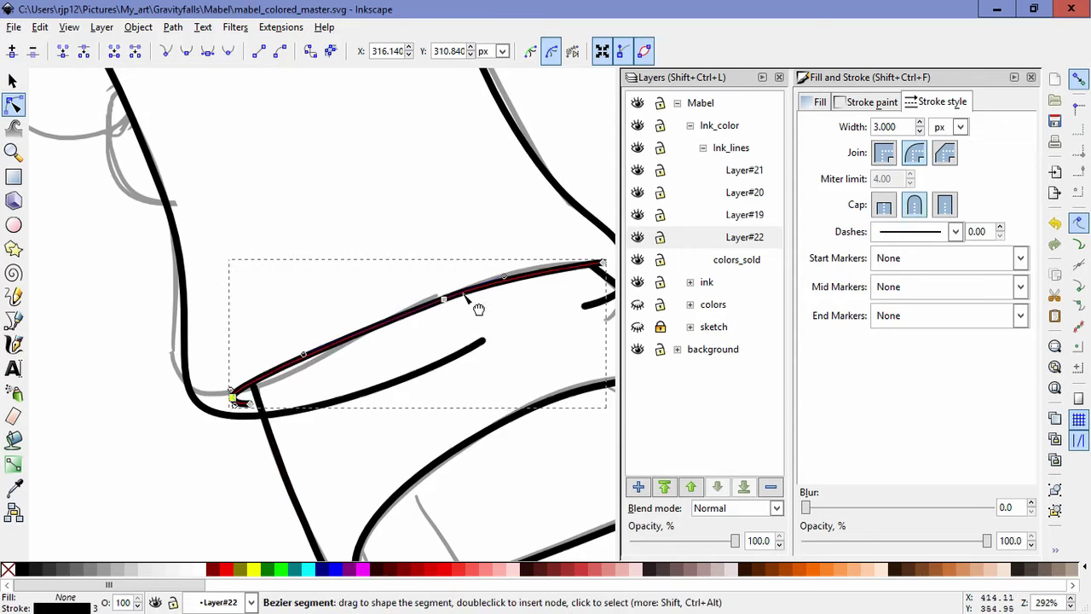
drag(444, 299, 433, 275)
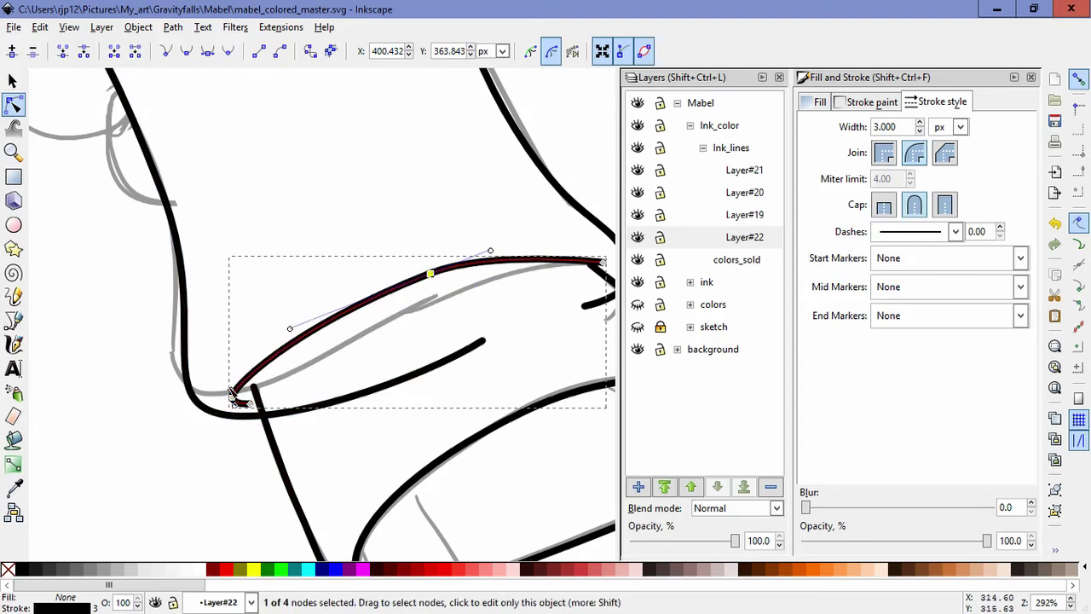
key(ctrl+z)
key(ctrl+z)
key(ctrl+z)
key(ctrl+z)
- Raise the back hem line's middle into a fuller arc and lift the skirt side's upper end to meet it
drag(445, 300, 425, 284)
drag(483, 261, 521, 251)
click(255, 389)
drag(255, 388, 251, 363)
double_click(300, 398)
- Trace the two rounded hair tips below the left arm beside the sweater, on the head outline's layer, Layer#19
scroll(300, 401, down, 3)
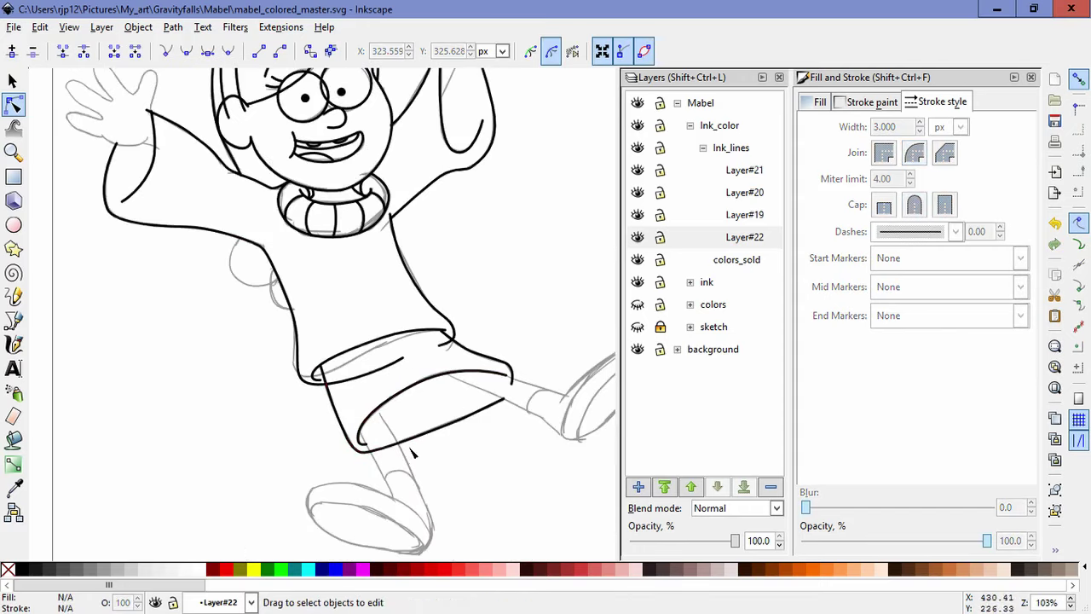
scroll(382, 370, up, 2)
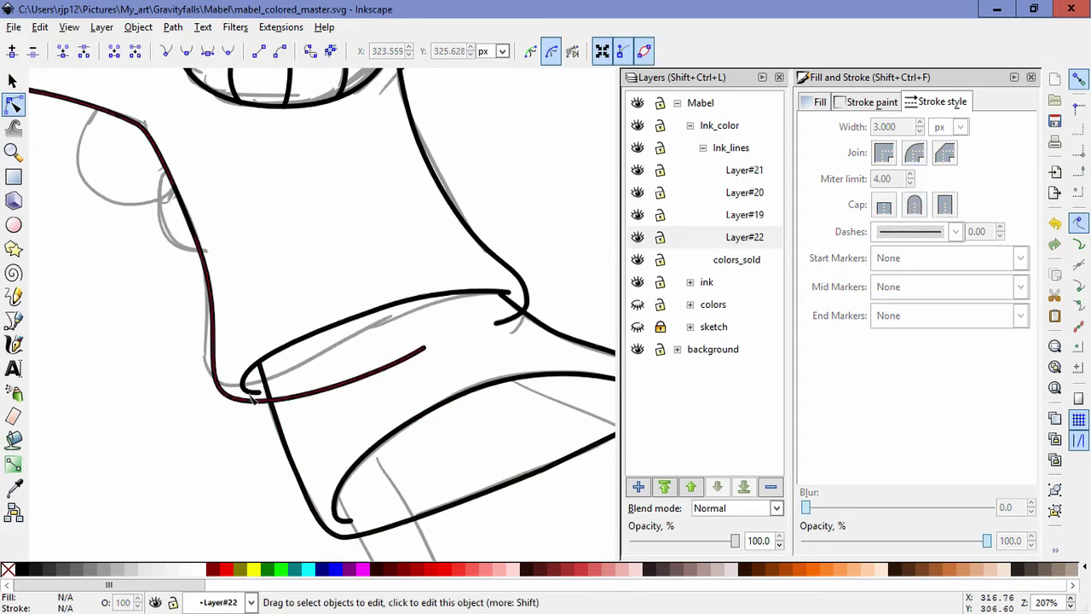
scroll(313, 422, down, 2)
drag(202, 117, 265, 222)
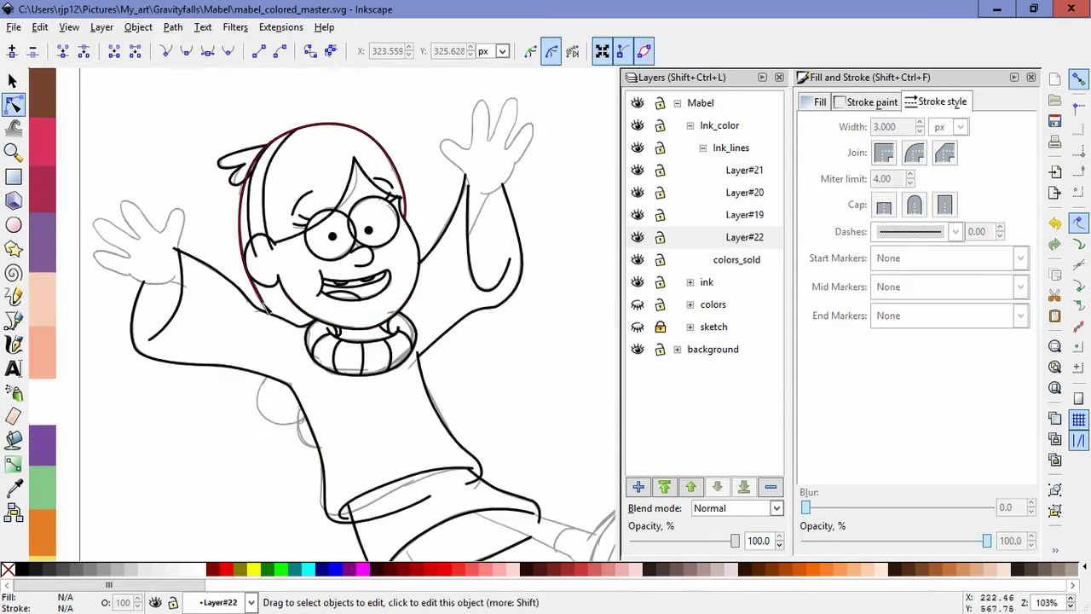
click(242, 226)
click(12, 319)
scroll(273, 438, up, 2)
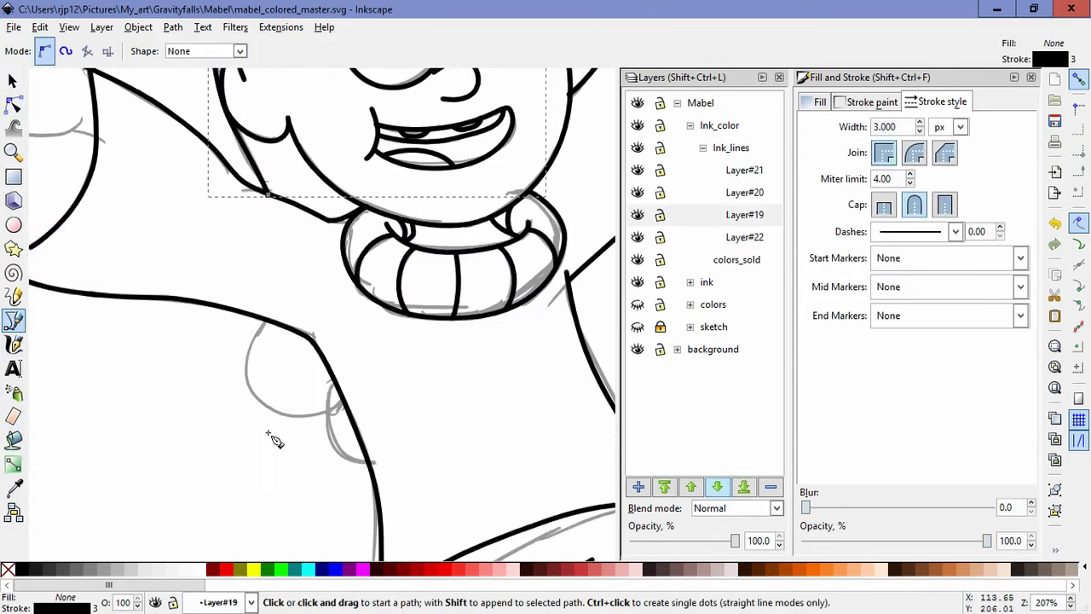
click(268, 319)
drag(266, 406, 317, 433)
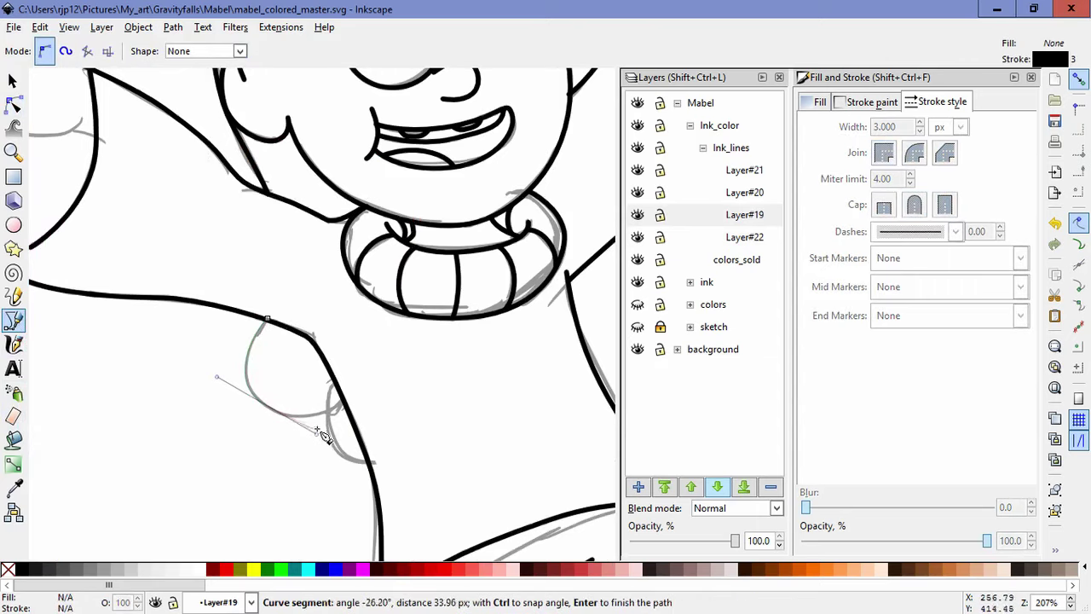
drag(349, 393, 327, 404)
drag(344, 451, 371, 467)
double_click(381, 460)
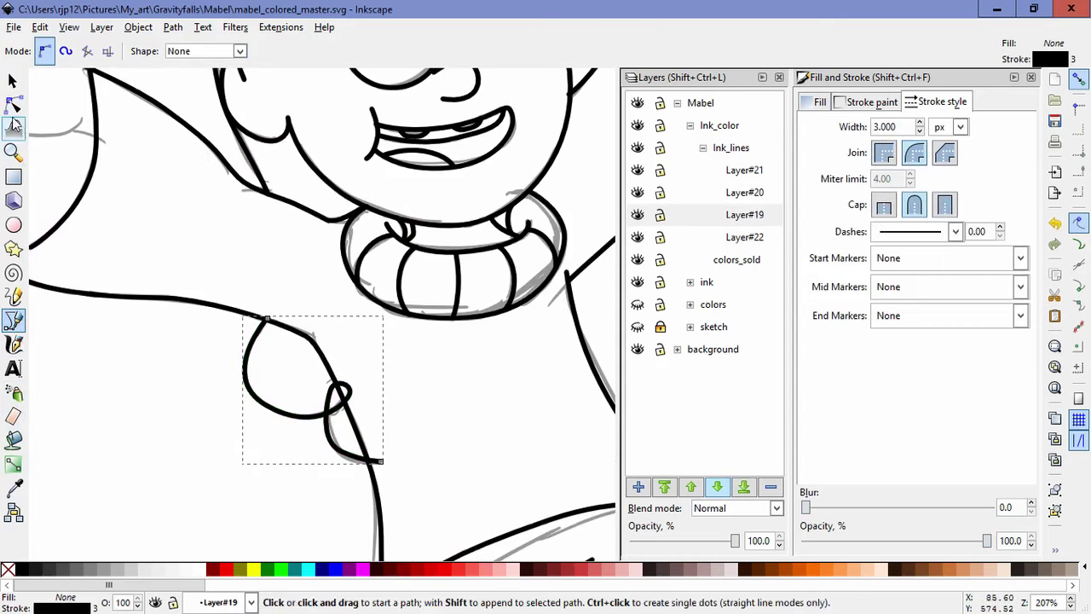
- Refine the hair tips' curves by adjusting the nodes and handles of the loop, the large lobe and the lower end
key(n)
click(331, 391)
drag(335, 377, 348, 413)
click(267, 319)
drag(216, 375, 230, 368)
drag(267, 406, 259, 401)
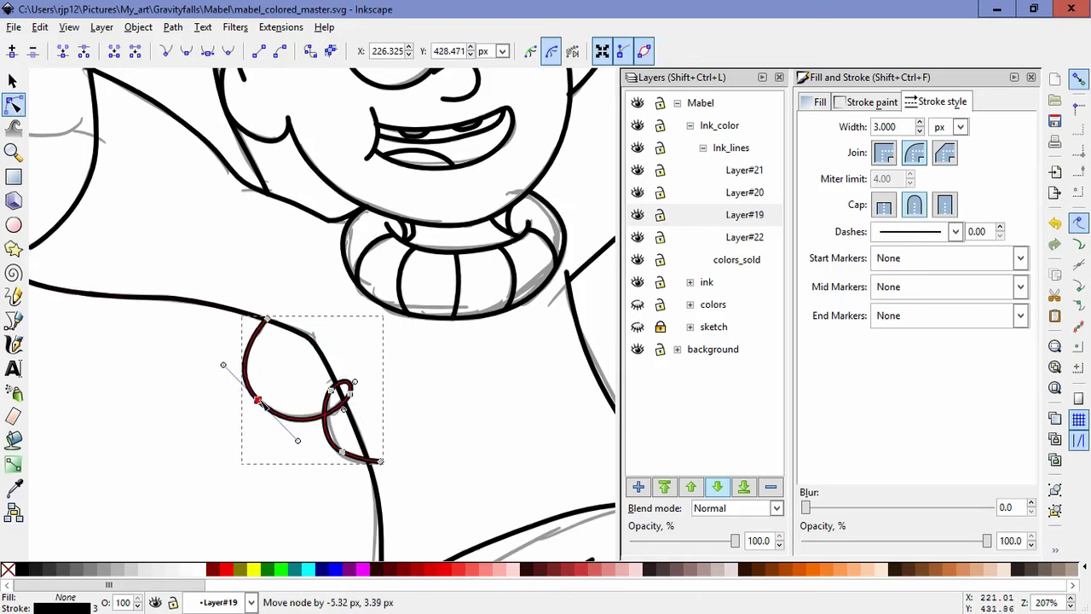
drag(297, 441, 286, 438)
drag(366, 470, 363, 464)
click(236, 486)
click(234, 482)
- Extend the left sleeve's inner fold line at its lower end with a short segment toward the sleeve's outer edge
scroll(341, 501, down, 4)
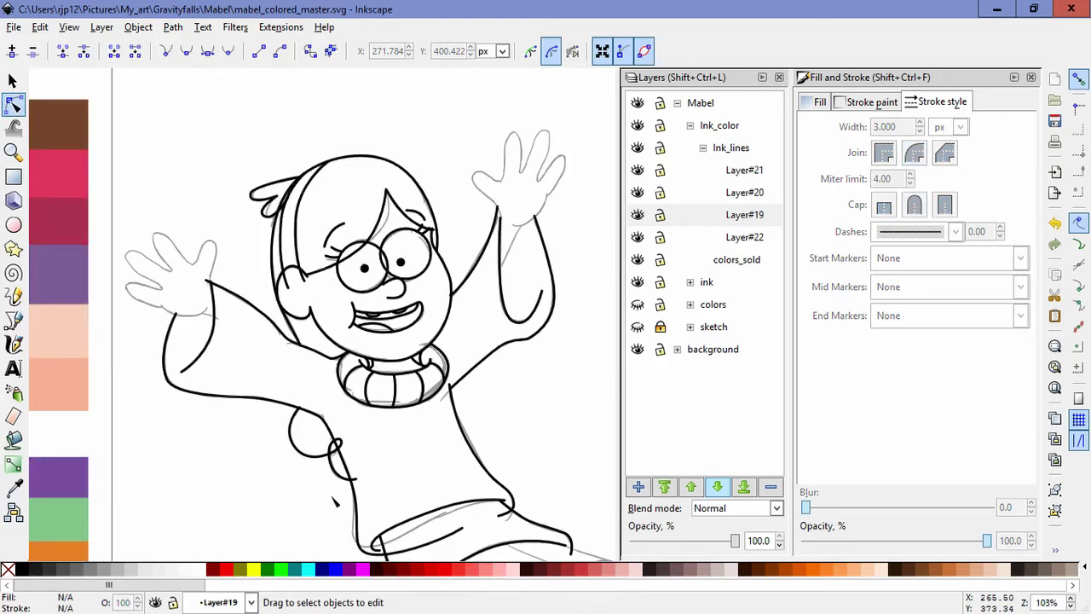
drag(491, 468, 466, 347)
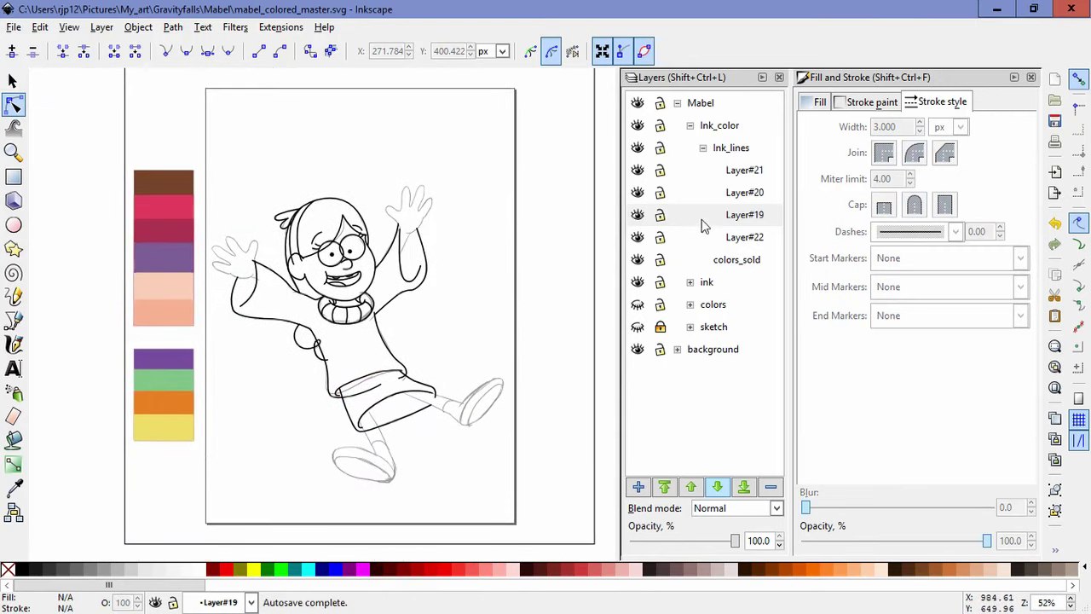
scroll(254, 297, up, 3)
click(219, 326)
click(216, 325)
click(12, 320)
click(217, 326)
double_click(203, 312)
- Smooth the sleeve fold line's lower corner into a rounded hook and adjust its curve near the wrist
key(n)
click(219, 324)
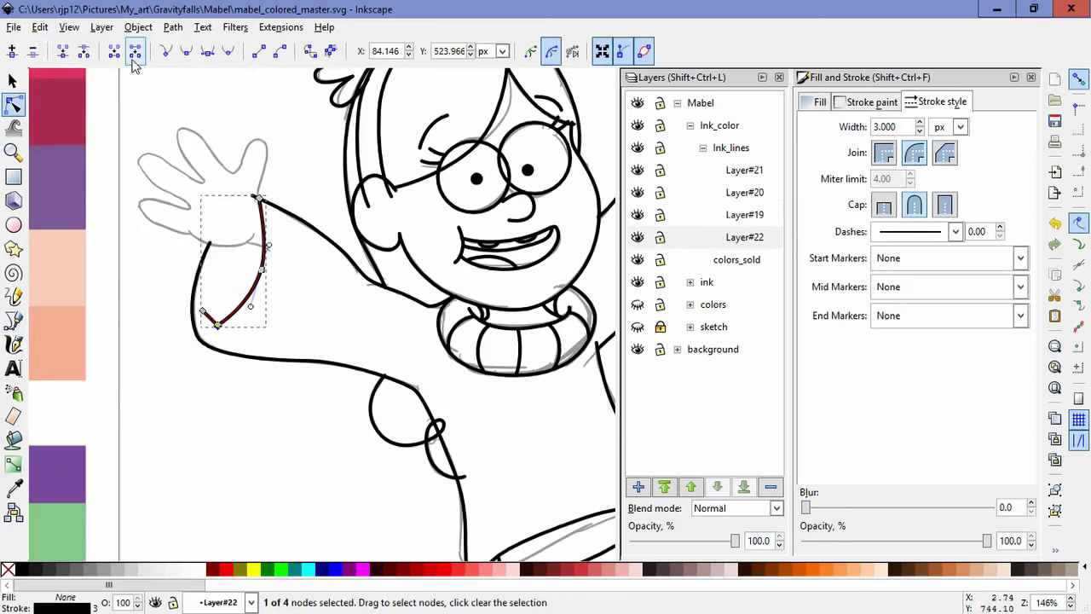
click(190, 58)
drag(243, 331, 212, 329)
click(311, 313)
click(409, 346)
click(265, 260)
click(262, 271)
drag(269, 247, 276, 232)
click(358, 328)
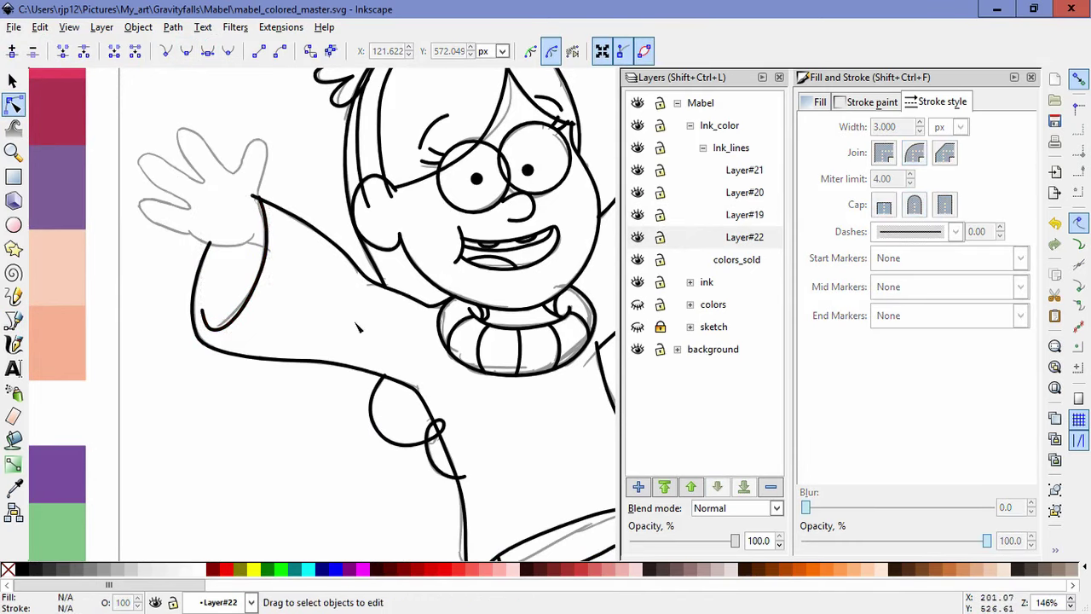
- Lower the forearm section of the left arm's upper edge to make it straighter between wrist and hair
scroll(391, 338, down, 3)
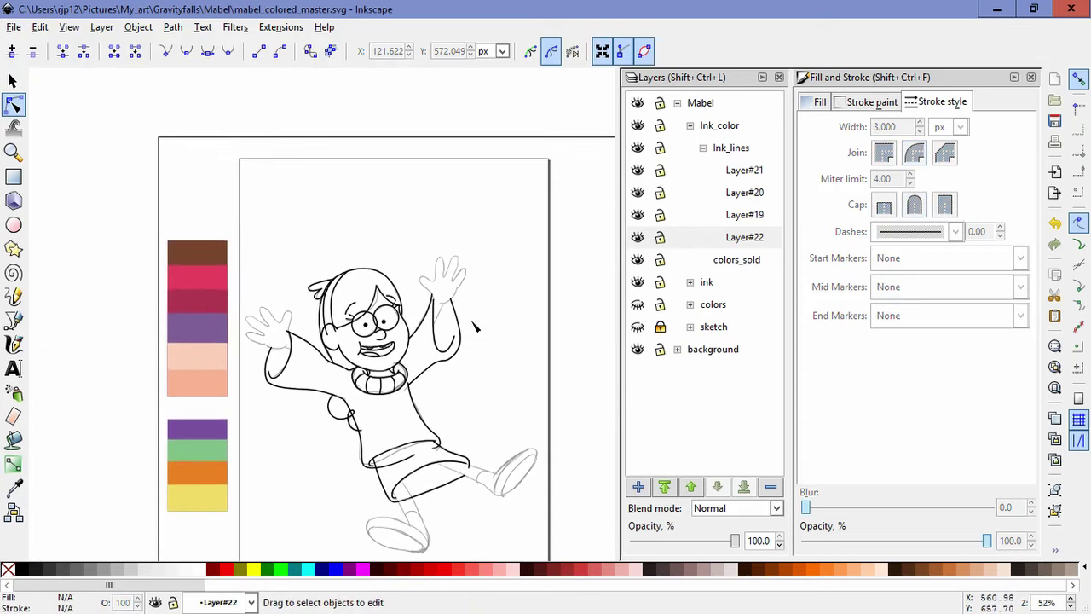
scroll(314, 357, up, 3)
click(337, 343)
click(301, 314)
drag(301, 314, 333, 352)
click(359, 392)
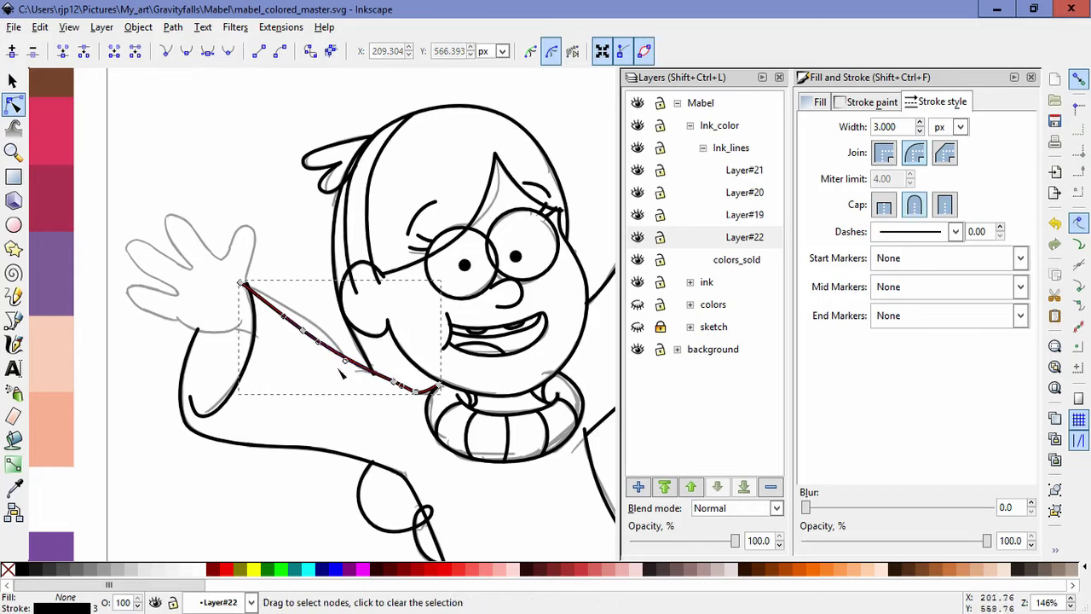
- Nudge the arm edge's node beside the hair and delete the extra node next to the collar
click(394, 381)
shift+click(302, 329)
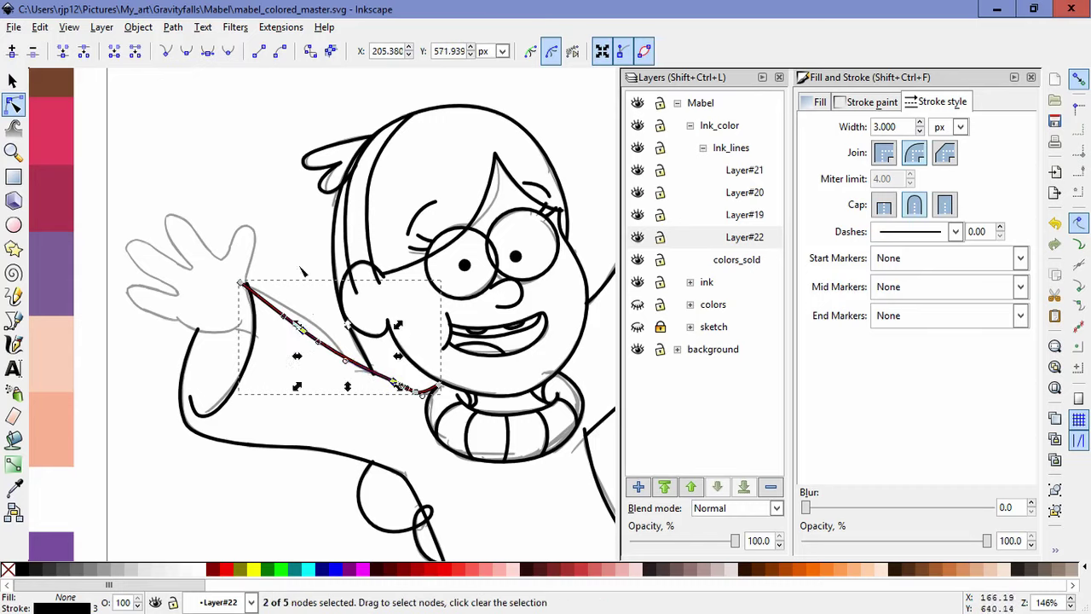
click(303, 239)
click(345, 432)
click(369, 368)
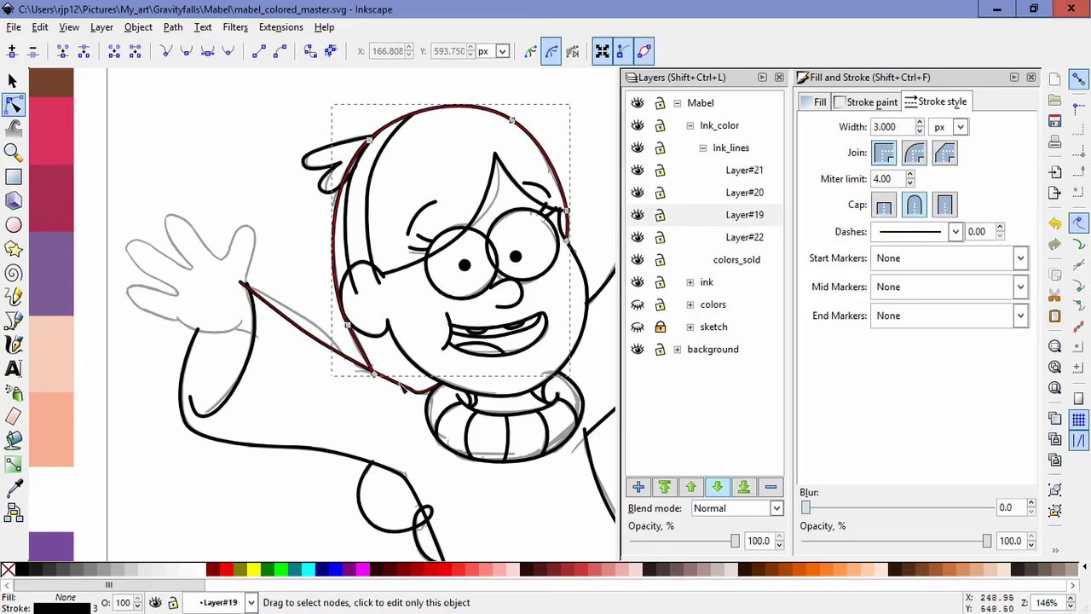
click(389, 380)
drag(393, 383, 389, 384)
click(350, 433)
click(393, 386)
click(415, 392)
key(Delete)
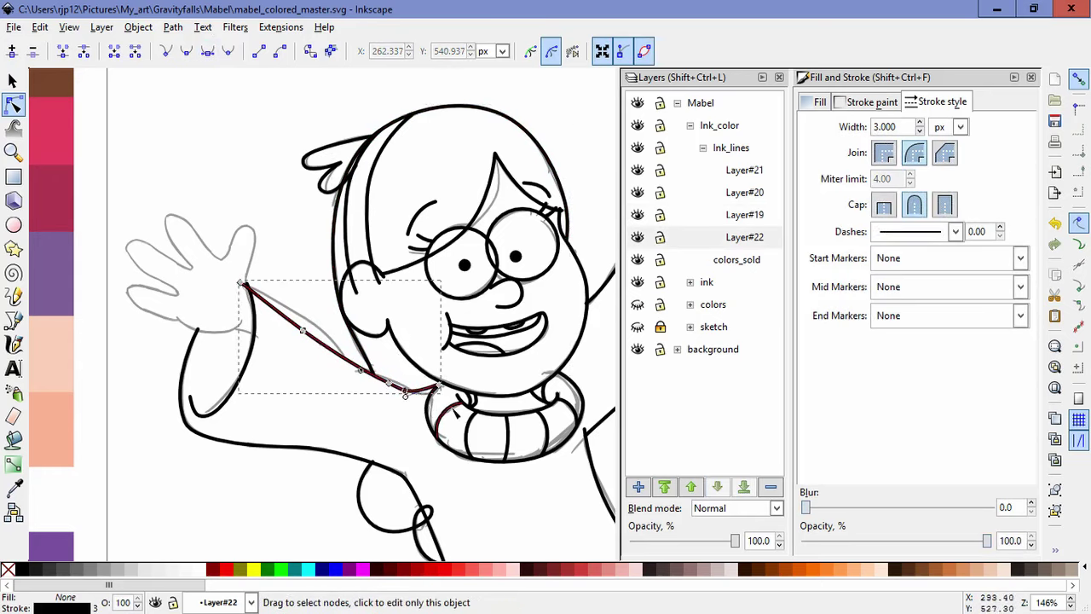
- Smooth and reshape the left arm's upper edge beside the collar and nudge its end node at the wrist
drag(461, 413, 359, 362)
click(186, 52)
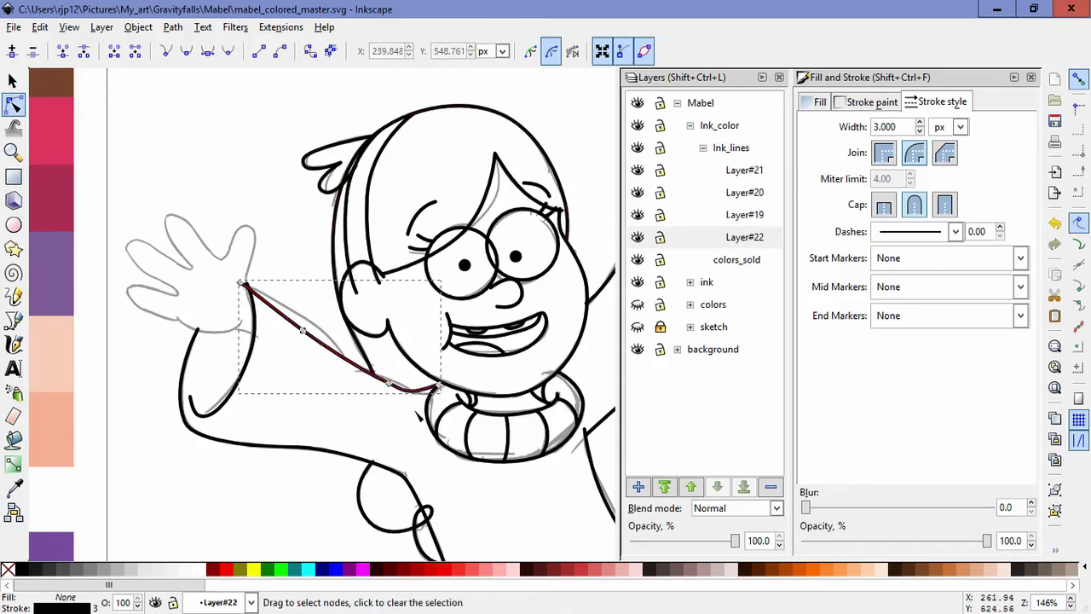
drag(408, 401, 409, 395)
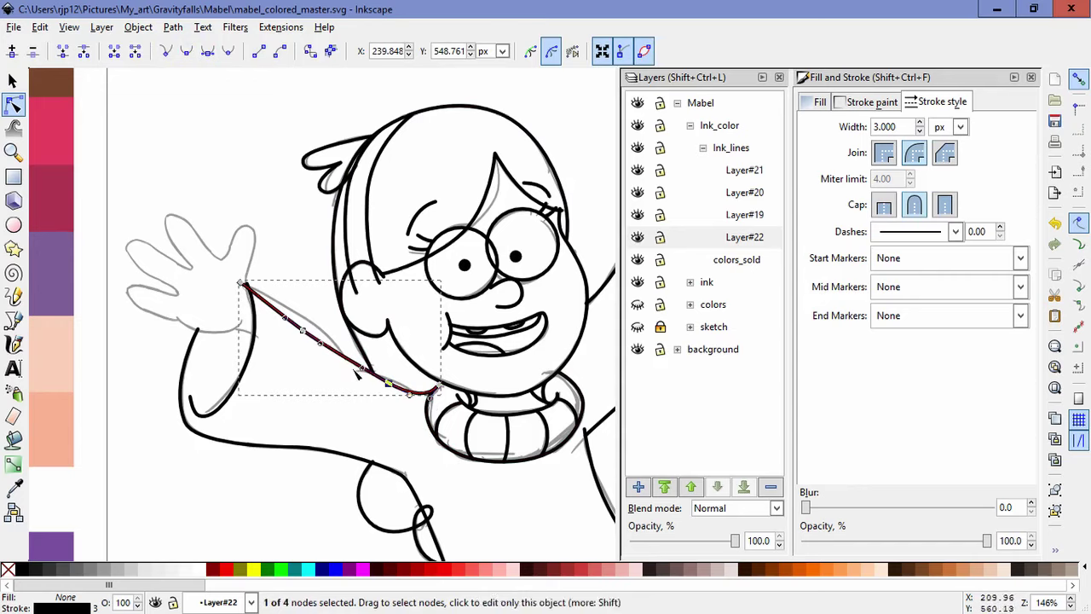
click(305, 410)
click(245, 287)
drag(245, 287, 245, 285)
click(407, 465)
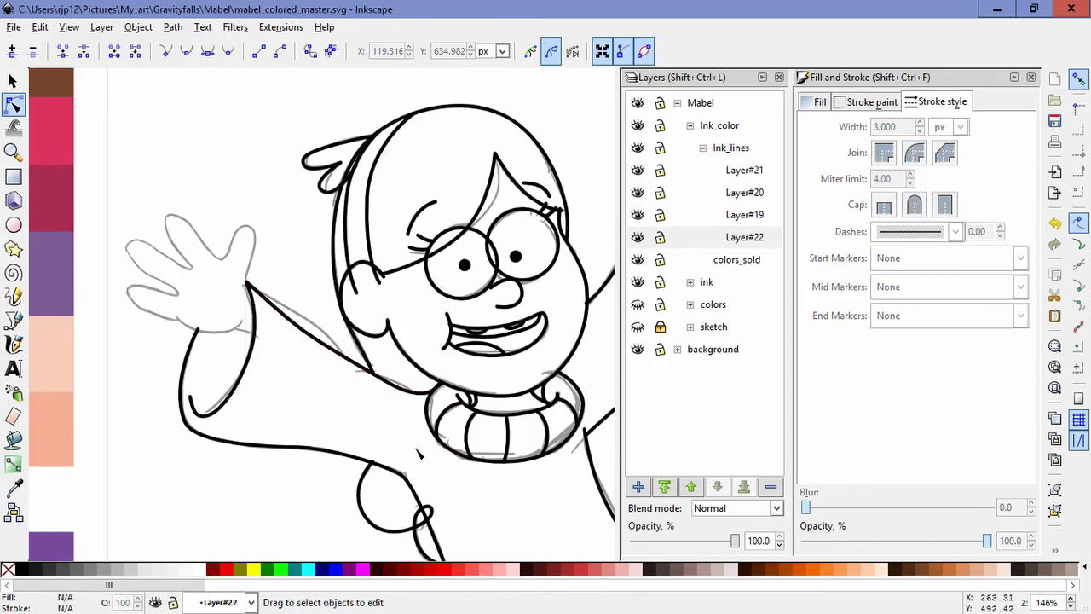
- Add a new layer above Layer#22 and raise it above Layer#19
scroll(416, 449, down, 4)
key(space)
drag(513, 452, 495, 413)
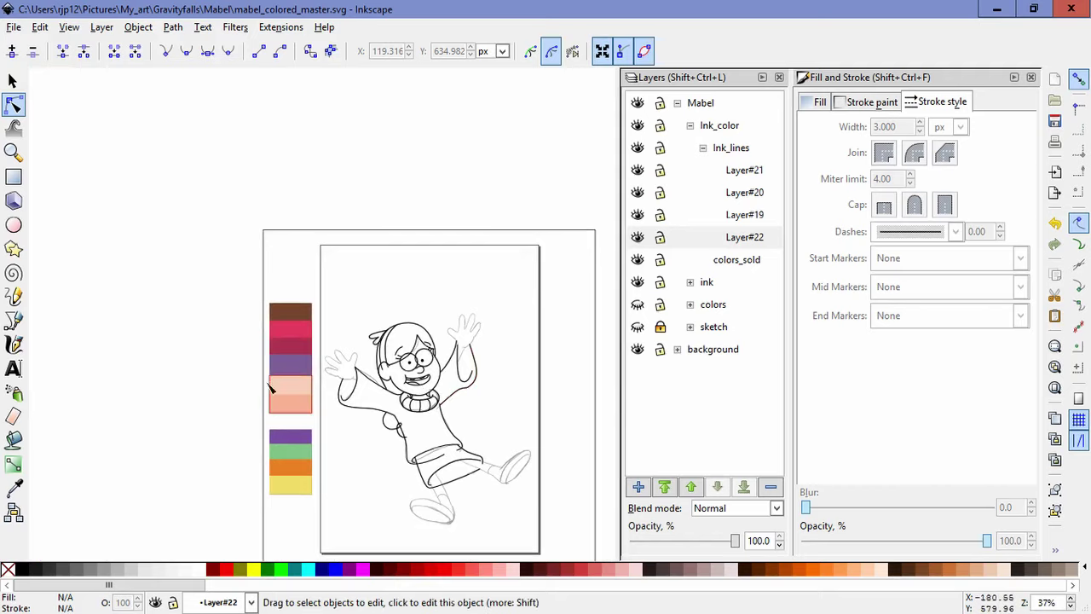
click(13, 320)
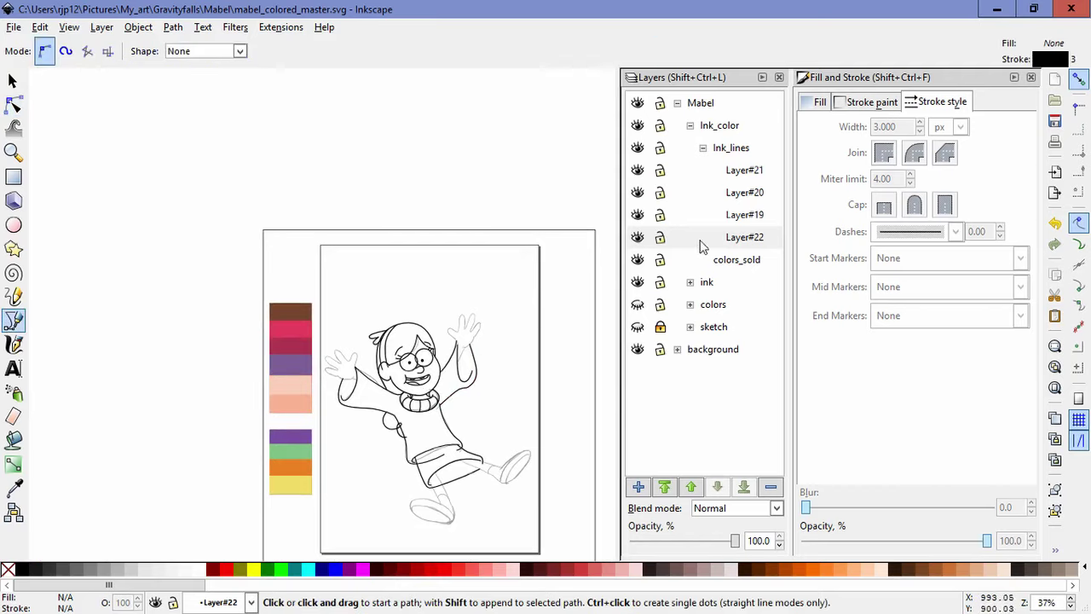
click(637, 241)
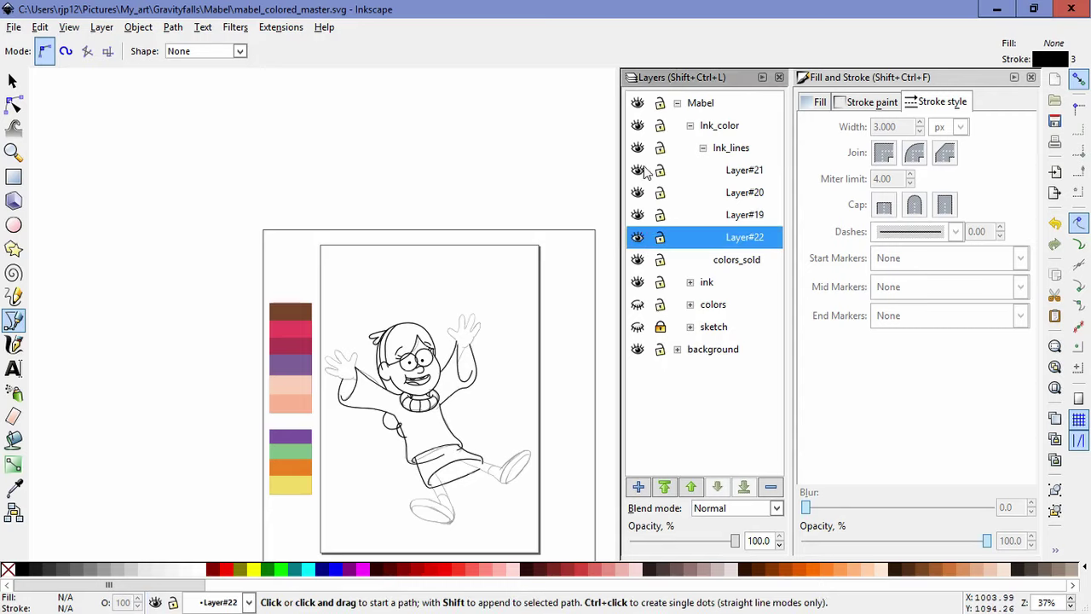
click(638, 486)
click(601, 364)
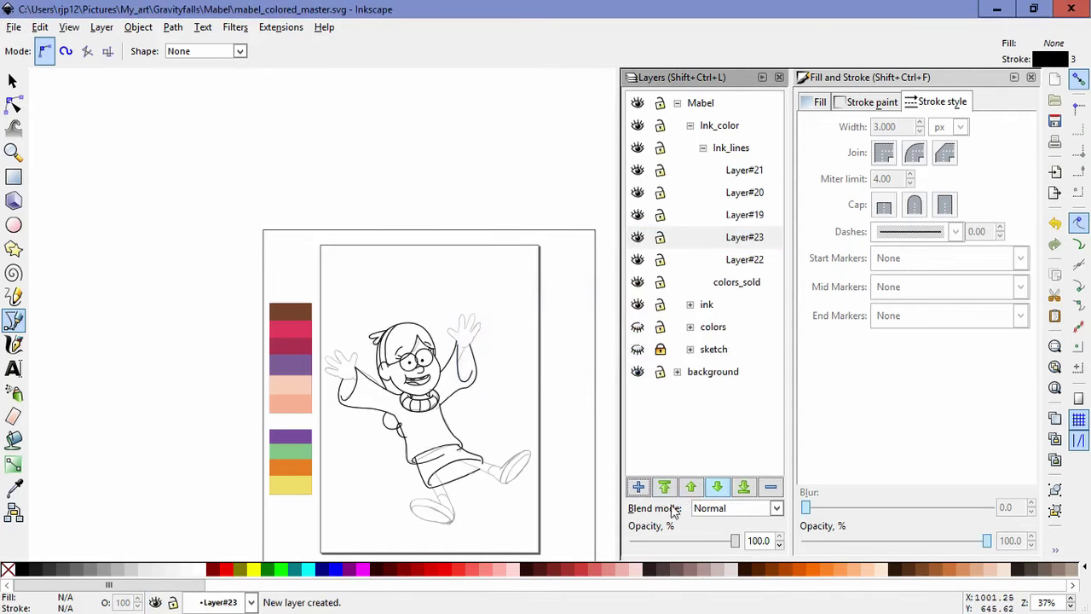
click(691, 486)
- Draw a straight line on the new layer from the collar's right side up to the right hand's wrist
click(13, 81)
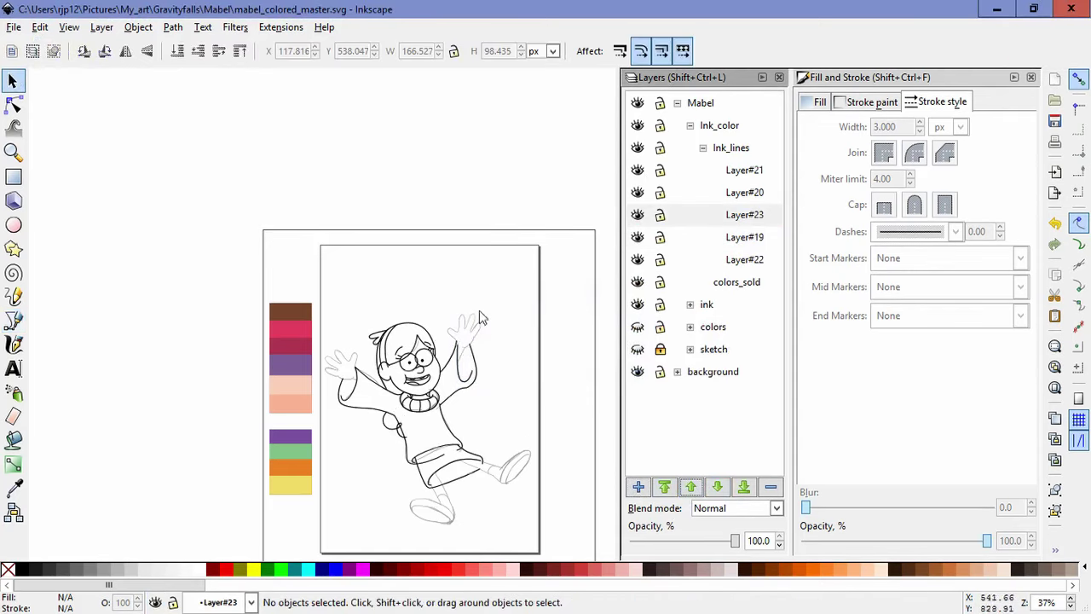
click(476, 319)
click(13, 321)
scroll(463, 359, up, 3)
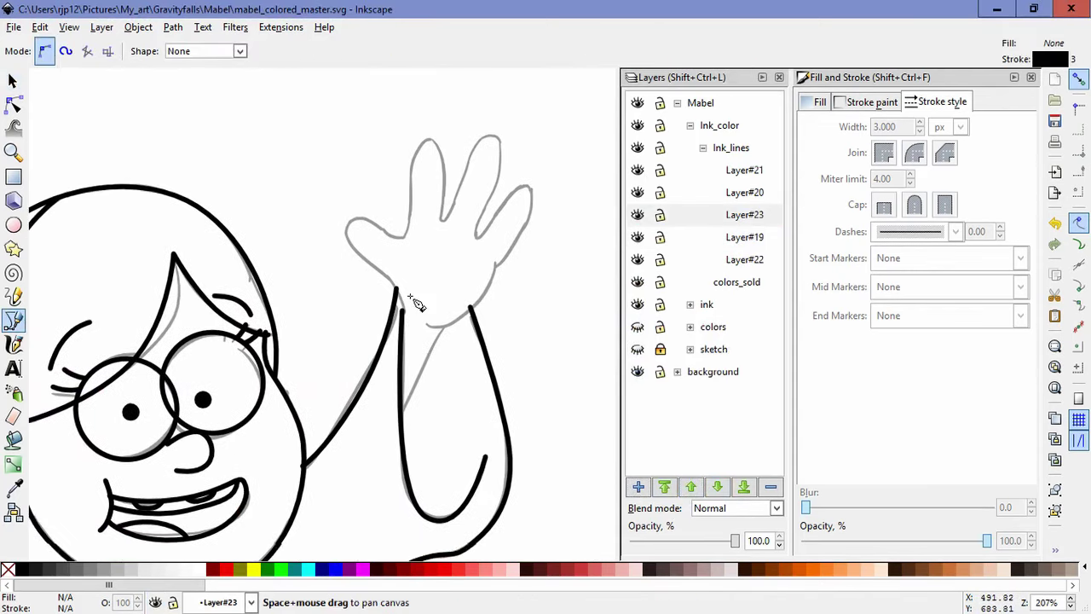
scroll(414, 305, down, 3)
scroll(405, 386, up, 1)
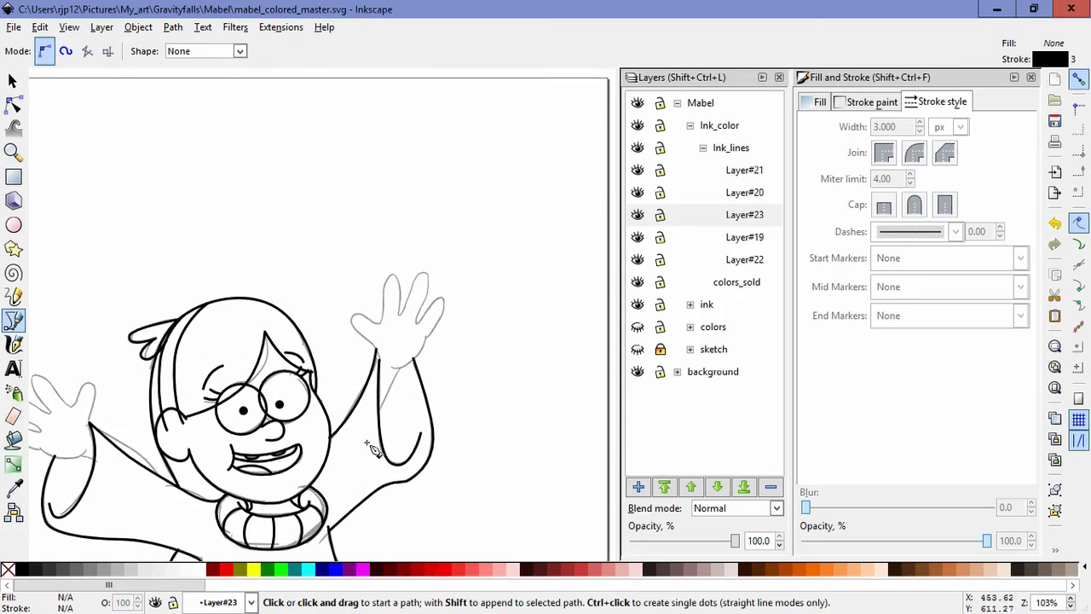
click(329, 517)
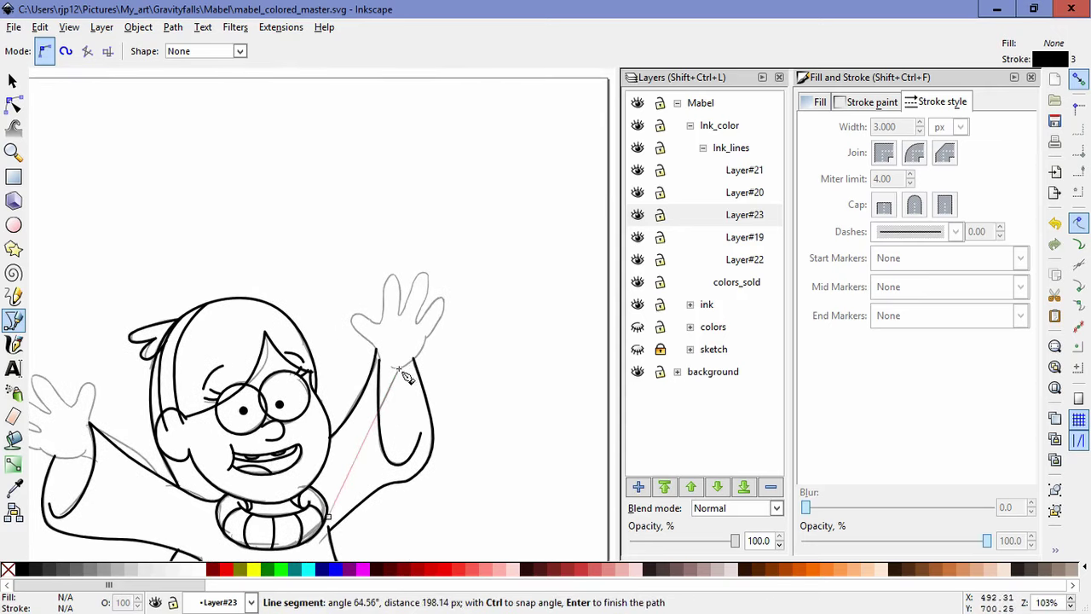
double_click(398, 369)
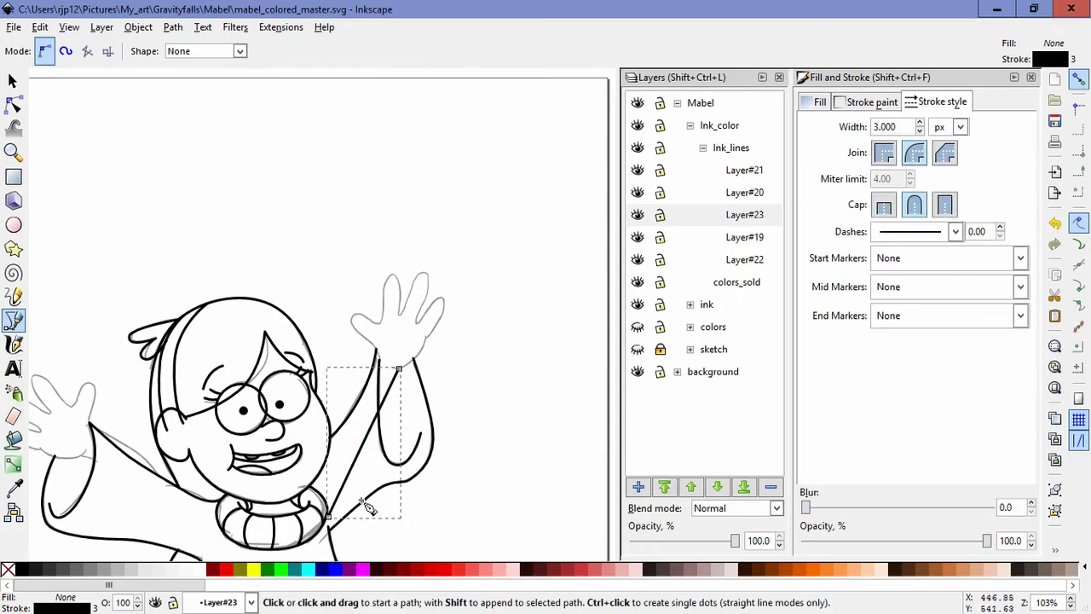
- Draw a straight line from the inner side of the right wrist down to the top of the collar under the chin
click(376, 349)
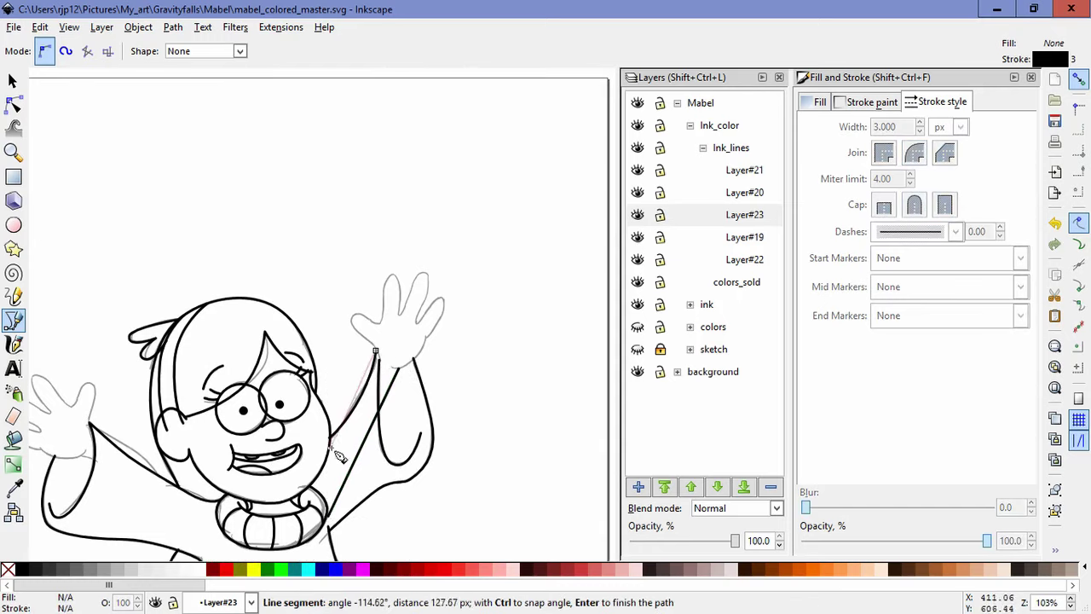
click(299, 492)
right_click(470, 461)
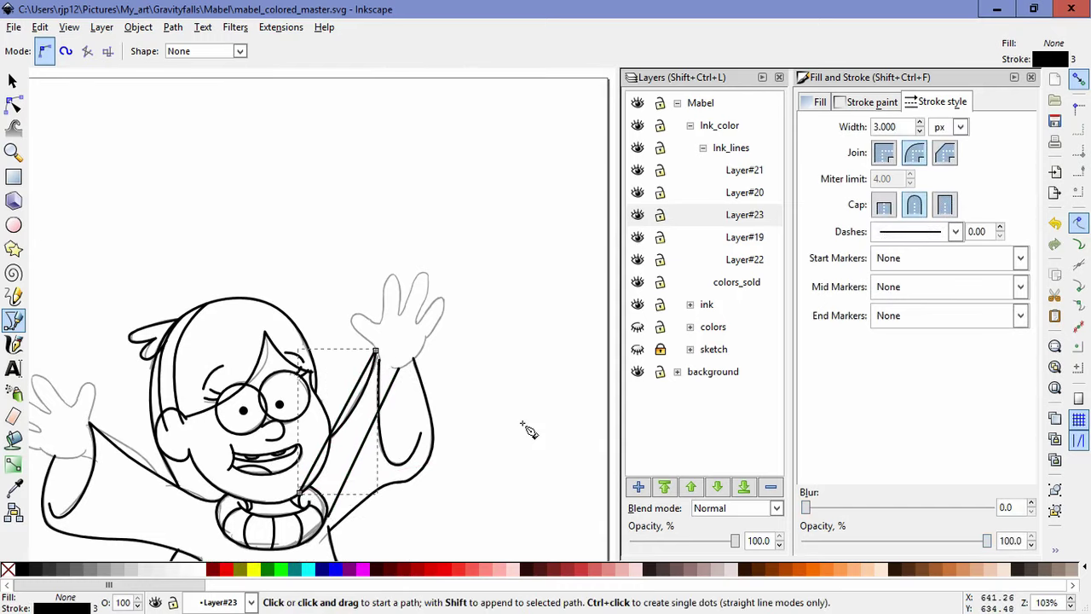
scroll(464, 402, up, 1)
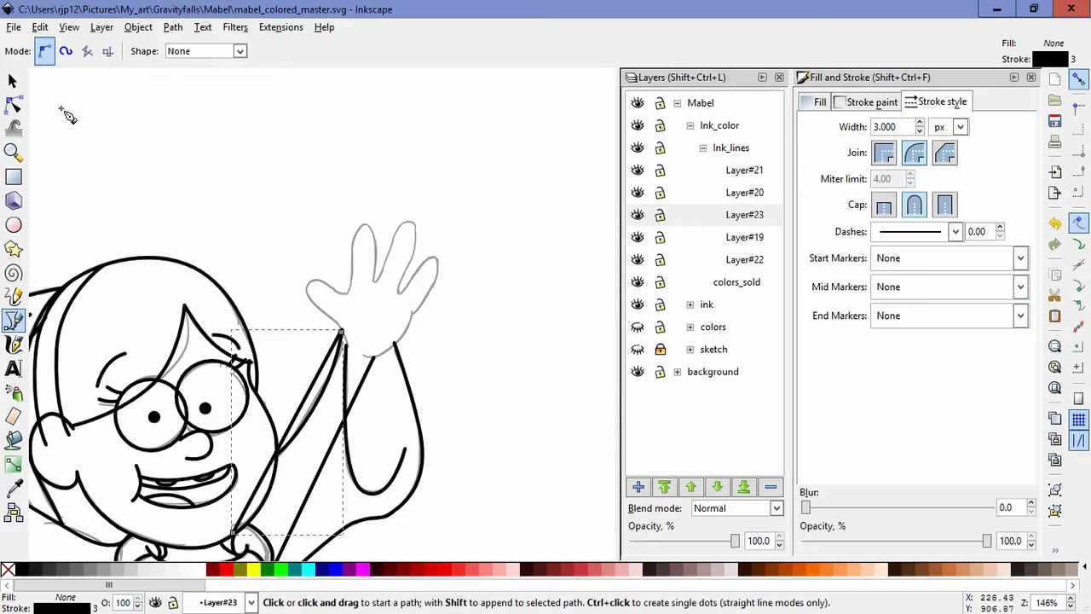
- Straighten the right arm's inner edge on Layer#22 and extend its lower end slightly inside the face outline
click(13, 80)
click(322, 413)
click(13, 104)
drag(312, 381, 305, 397)
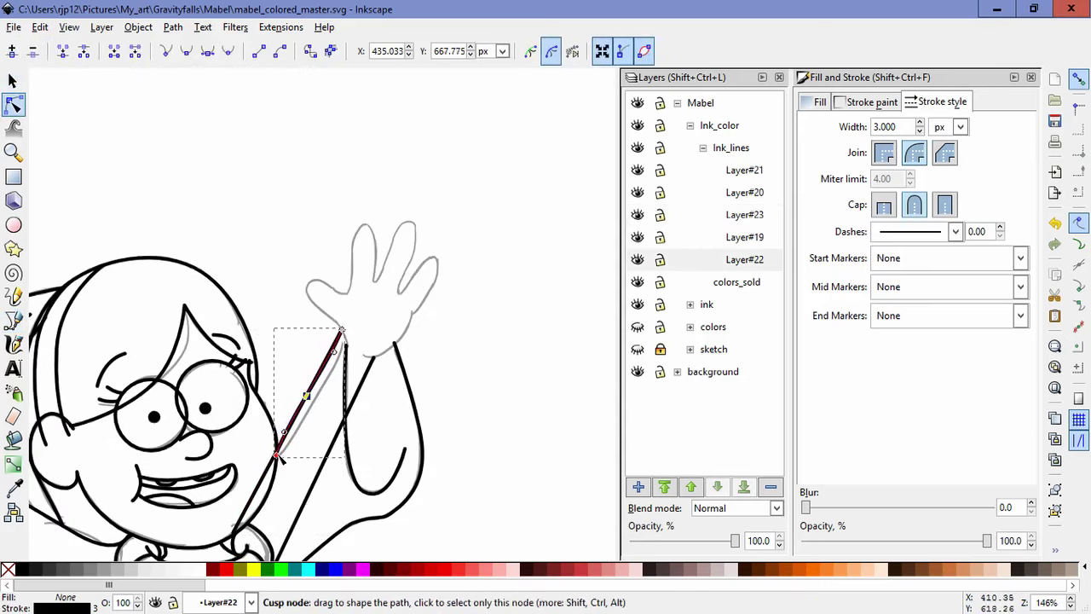
drag(275, 455, 266, 467)
double_click(523, 441)
scroll(523, 441, down, 2)
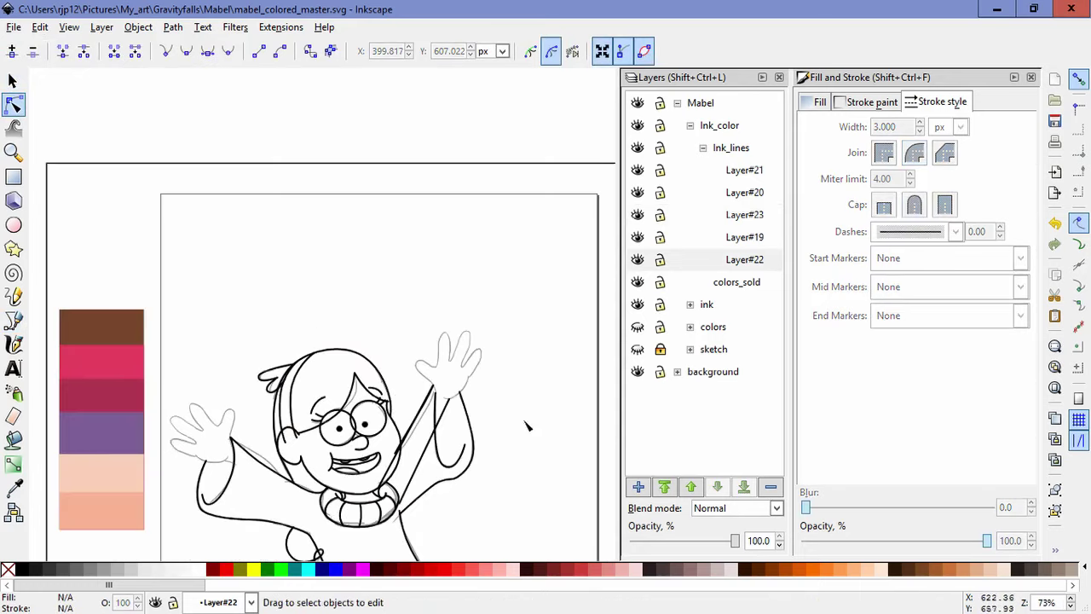
drag(517, 426, 522, 390)
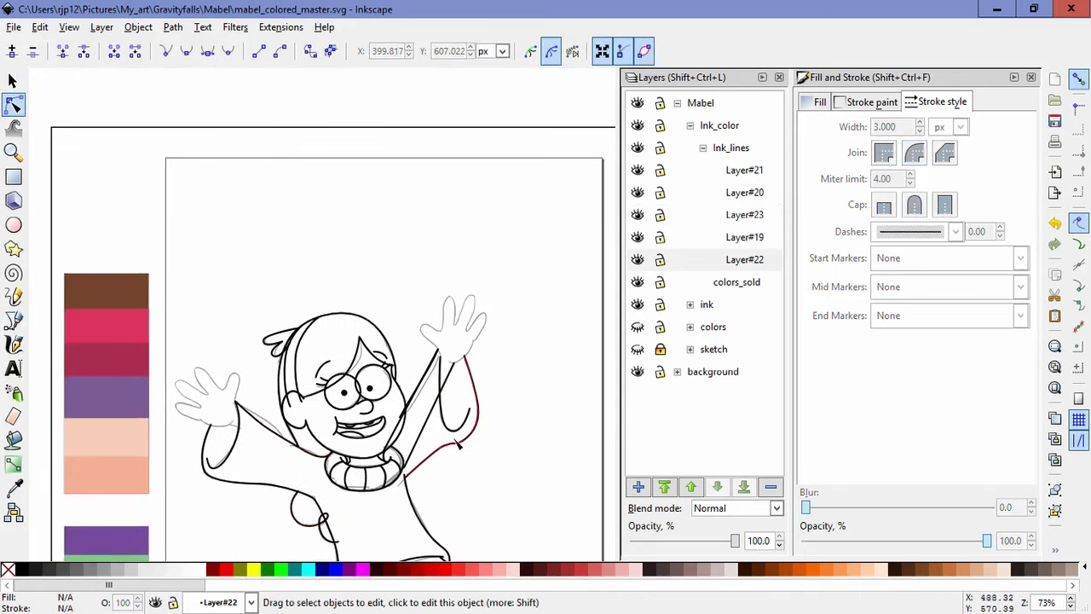
- Delete the long duplicate line running from the right wrist to the collar under the chin
scroll(488, 390, up, 3)
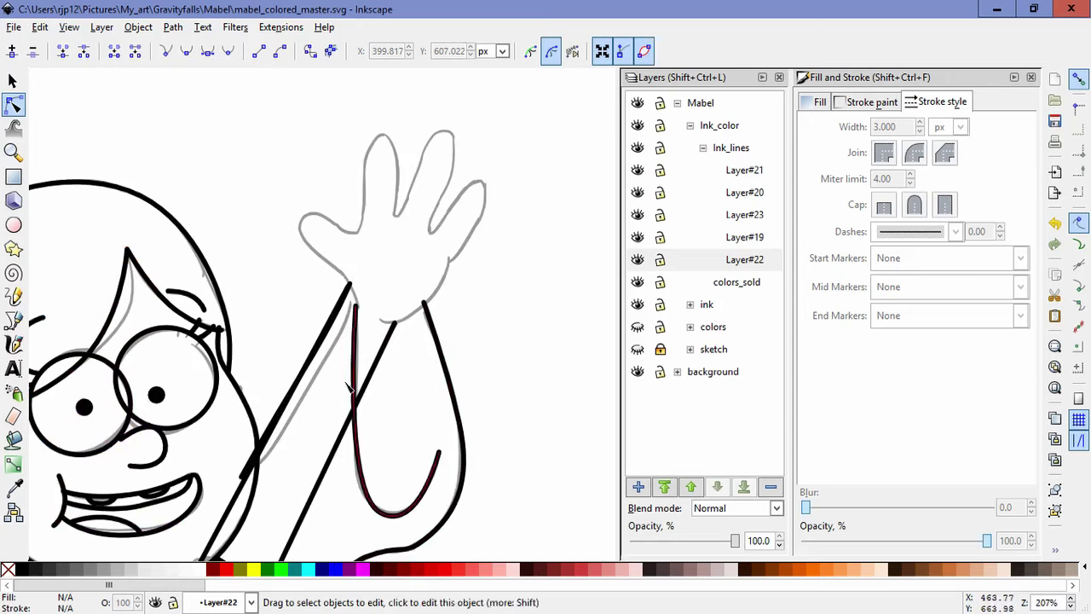
click(304, 368)
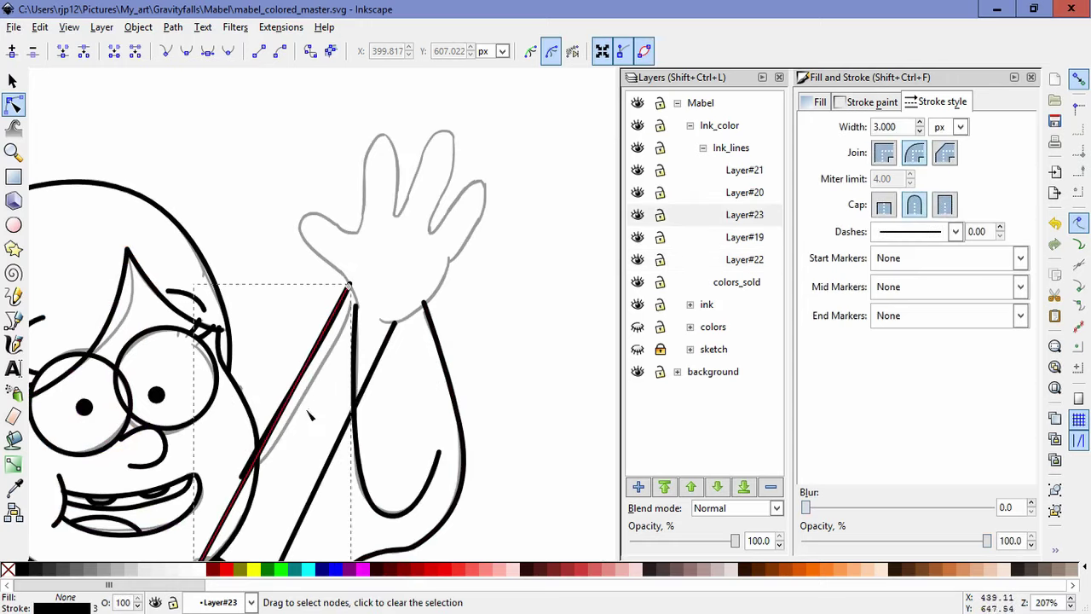
click(15, 79)
key(Escape)
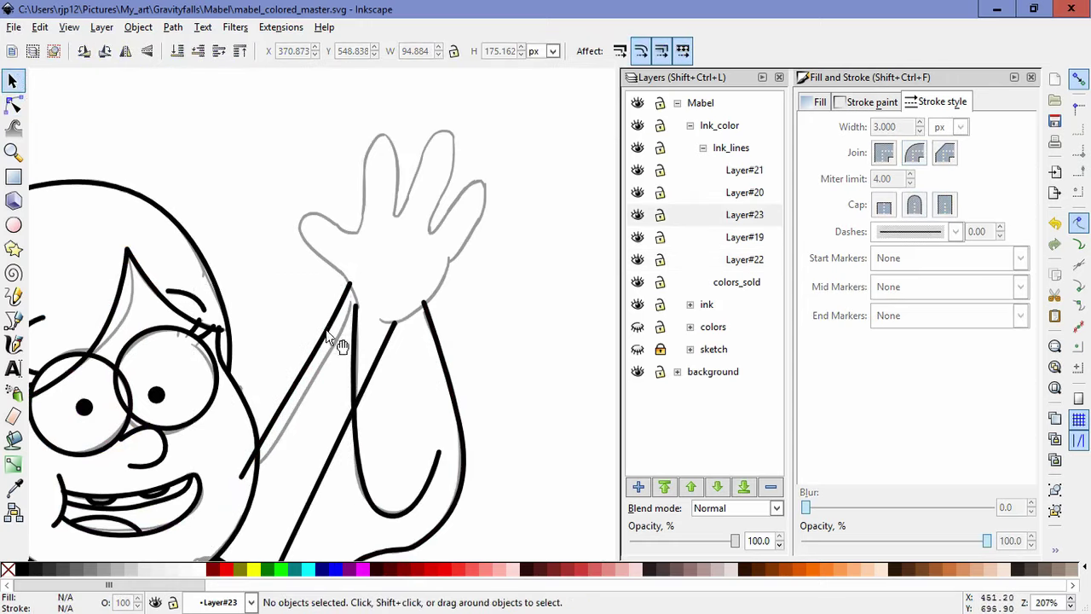
- Nudge the top of the right arm's inner edge and move its lower end onto the face outline
click(365, 329)
click(13, 103)
drag(353, 289, 350, 294)
click(315, 347)
drag(241, 478, 256, 446)
double_click(504, 444)
- Shorten the line from the right wrist so it ends on the sleeve's inner fold line, and bend it slightly
scroll(505, 445, down, 4)
mouse_move(504, 445)
mouse_down()
mouse_move(488, 473)
mouse_move(496, 431)
mouse_up()
scroll(482, 443, up, 2)
click(357, 486)
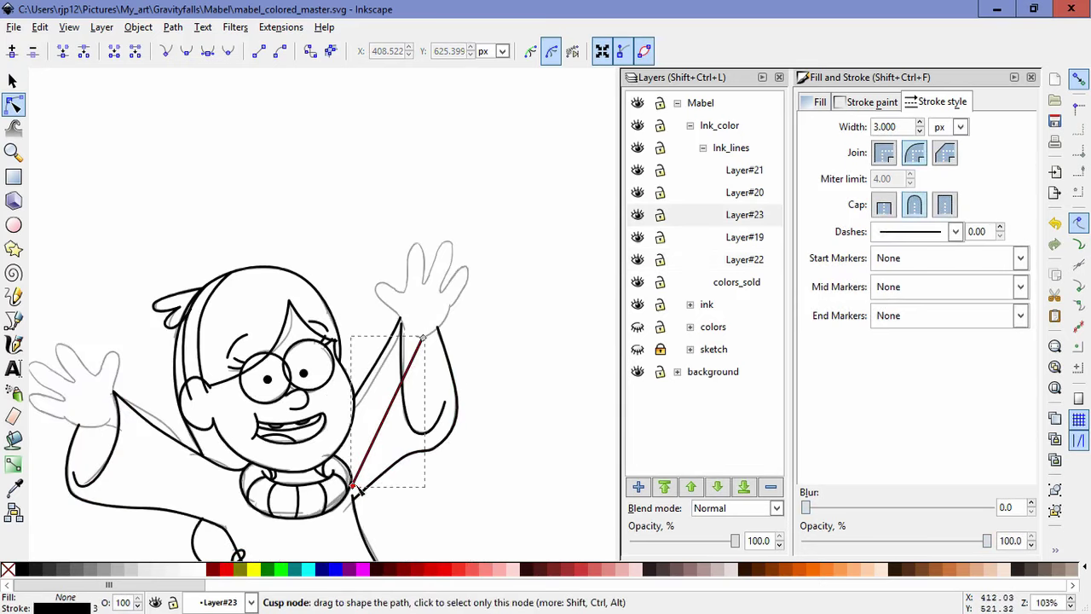
drag(351, 495, 409, 383)
scroll(348, 353, up, 3)
drag(319, 324, 315, 322)
click(497, 370)
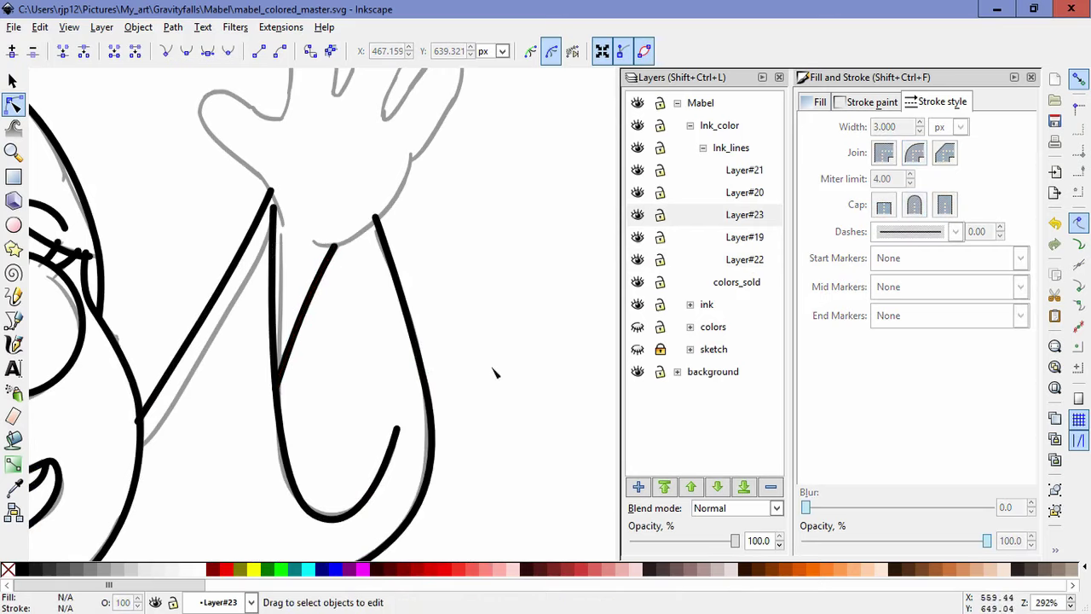
- Draw a straight line from the left hand's wrist across the sleeve to just above the armpit
scroll(499, 412, down, 3)
drag(152, 488, 260, 378)
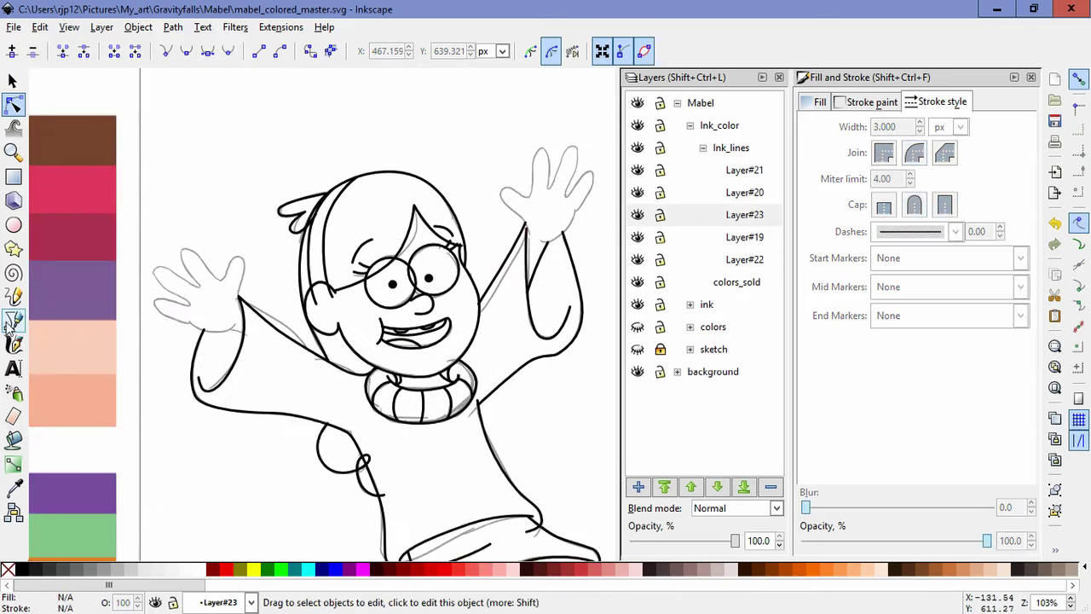
click(13, 321)
click(227, 329)
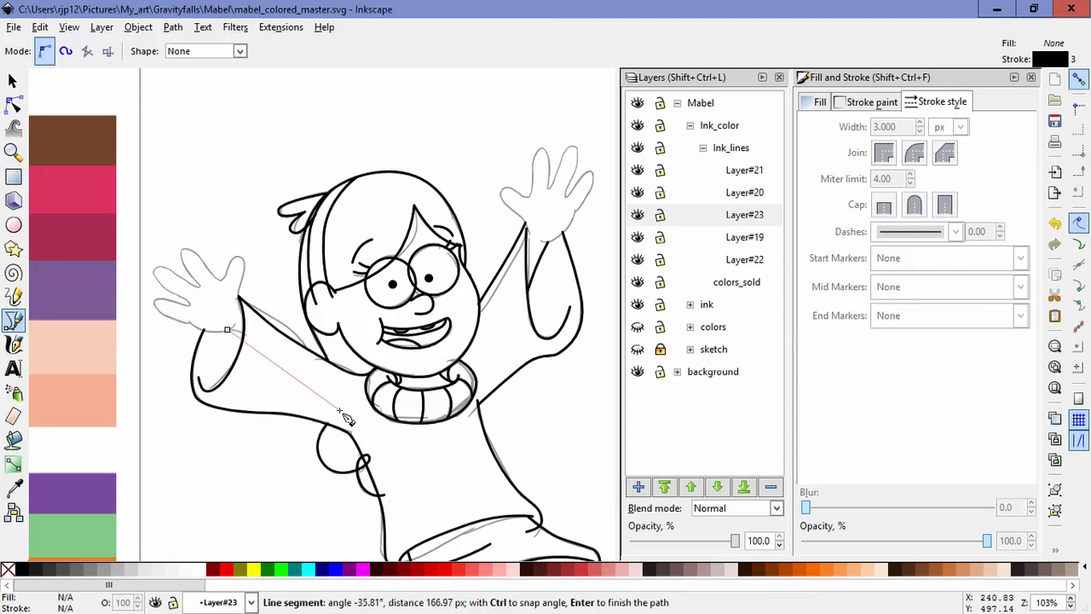
click(350, 414)
key(Return)
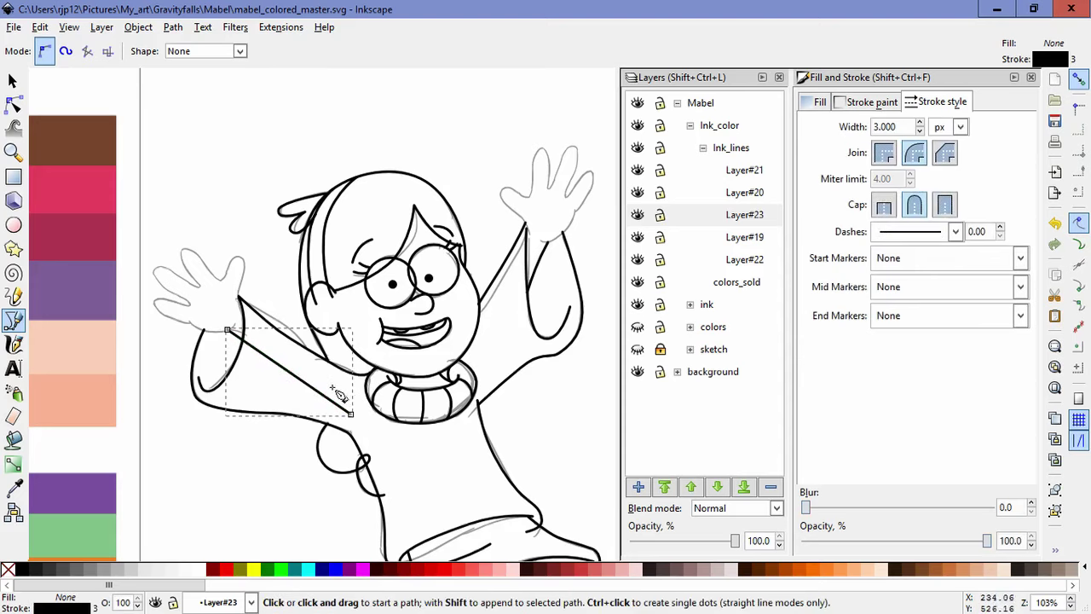
- Shorten the left wrist line by moving its lower end back to the sleeve's inner fold line
scroll(305, 403, up, 3)
scroll(299, 353, down, 2)
key(s)
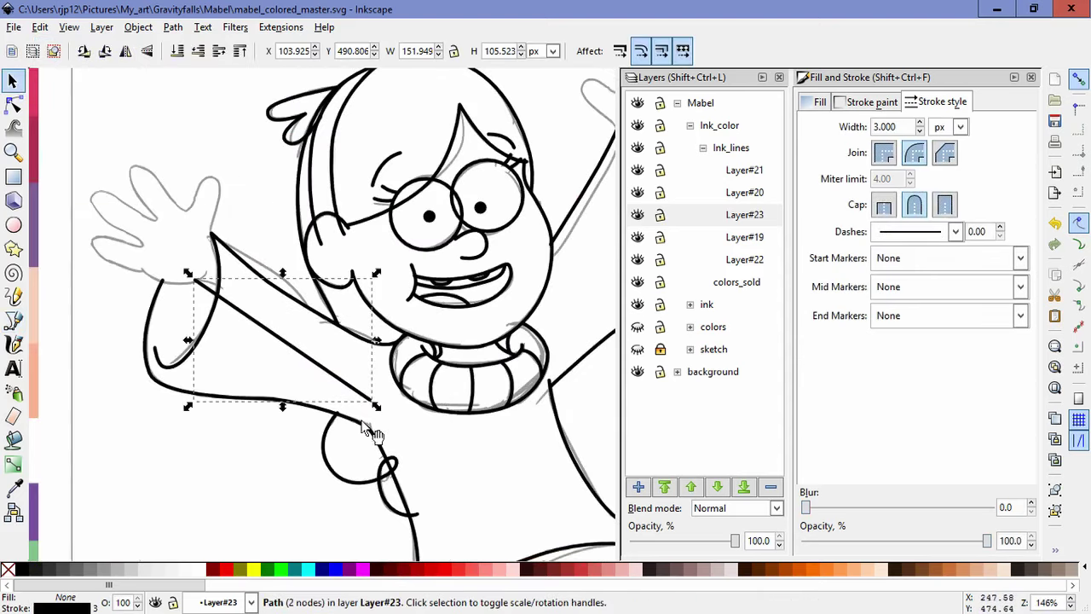
click(13, 104)
mouse_move(373, 400)
mouse_down()
mouse_move(202, 285)
mouse_move(332, 452)
mouse_up()
- Trace the curved base of the left palm across the wrist as a separate path
scroll(372, 460, up, 2)
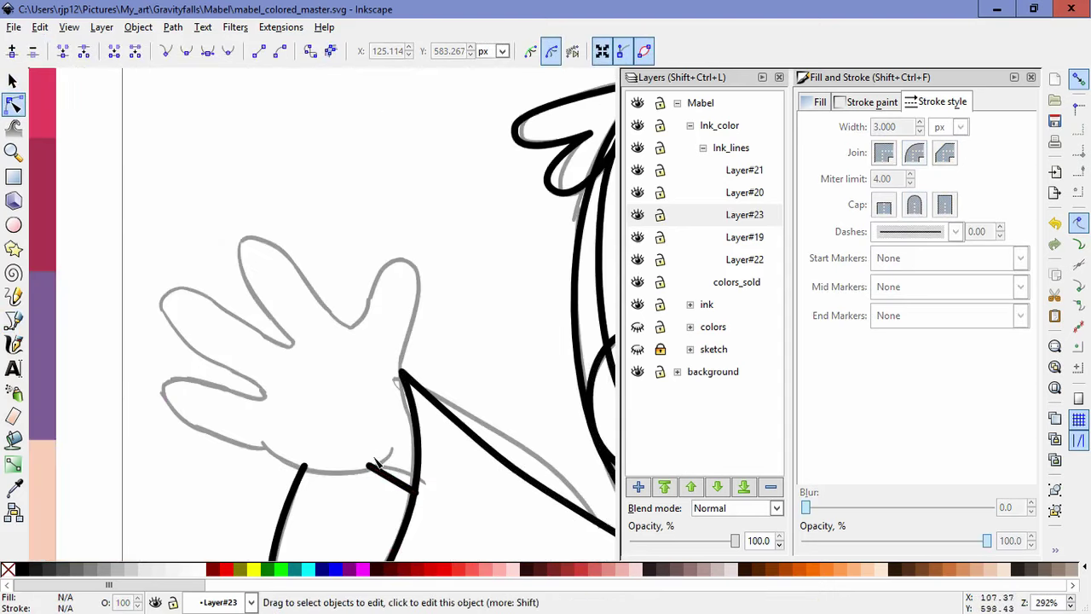
click(13, 321)
click(393, 447)
drag(323, 475, 267, 465)
double_click(263, 444)
- Trace the left hand's outline as one curved path from the palm's outer edge around the fingers and thumb to the wrist
click(262, 444)
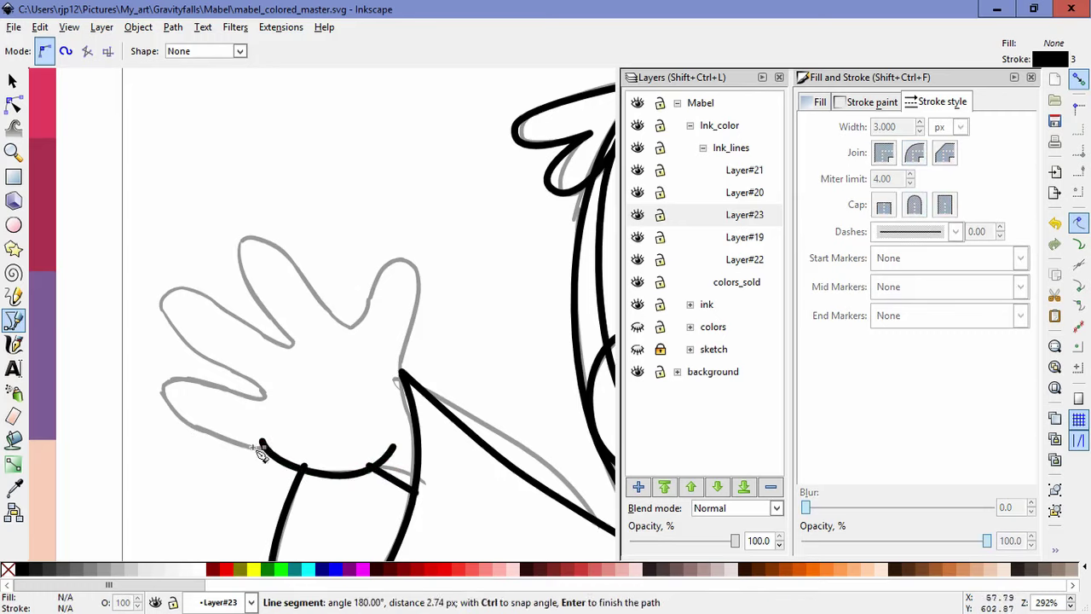
drag(211, 434, 165, 378)
click(261, 397)
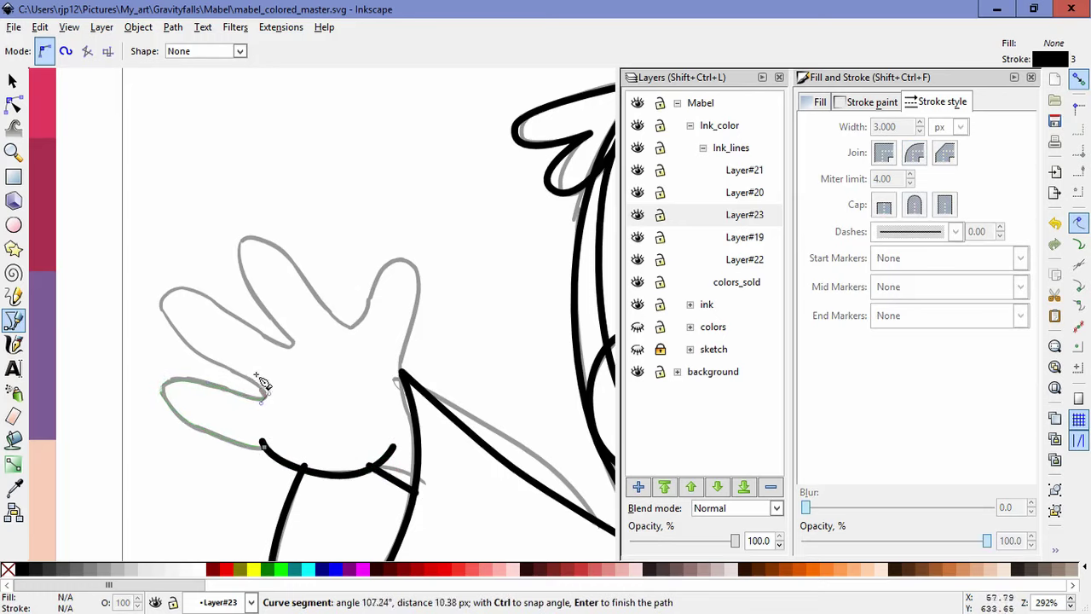
drag(206, 357, 170, 282)
drag(244, 321, 245, 292)
click(294, 344)
drag(242, 238, 290, 252)
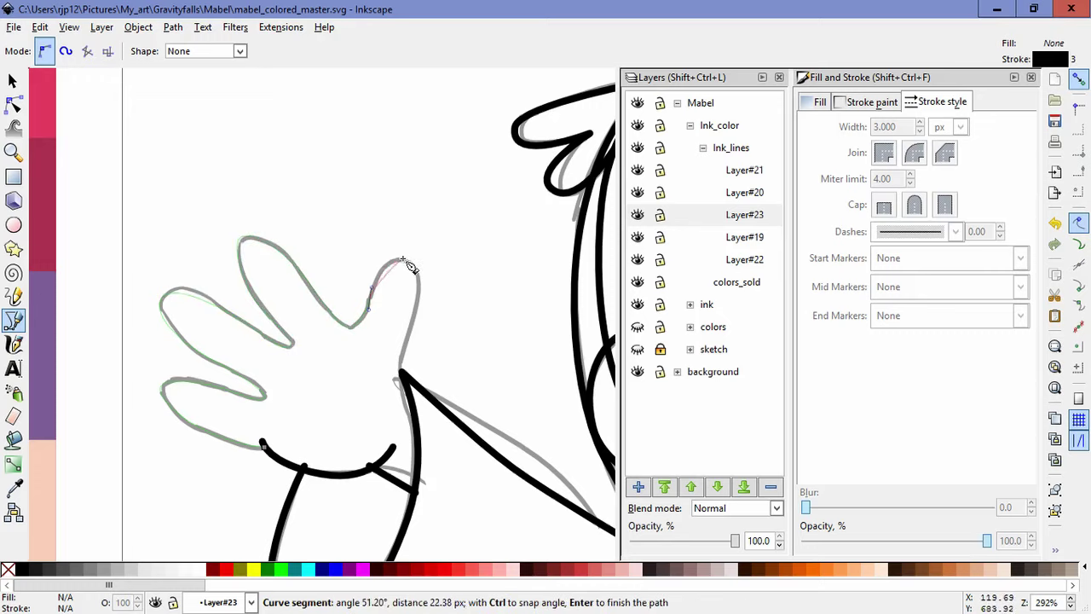
drag(404, 259, 422, 264)
drag(413, 341, 408, 346)
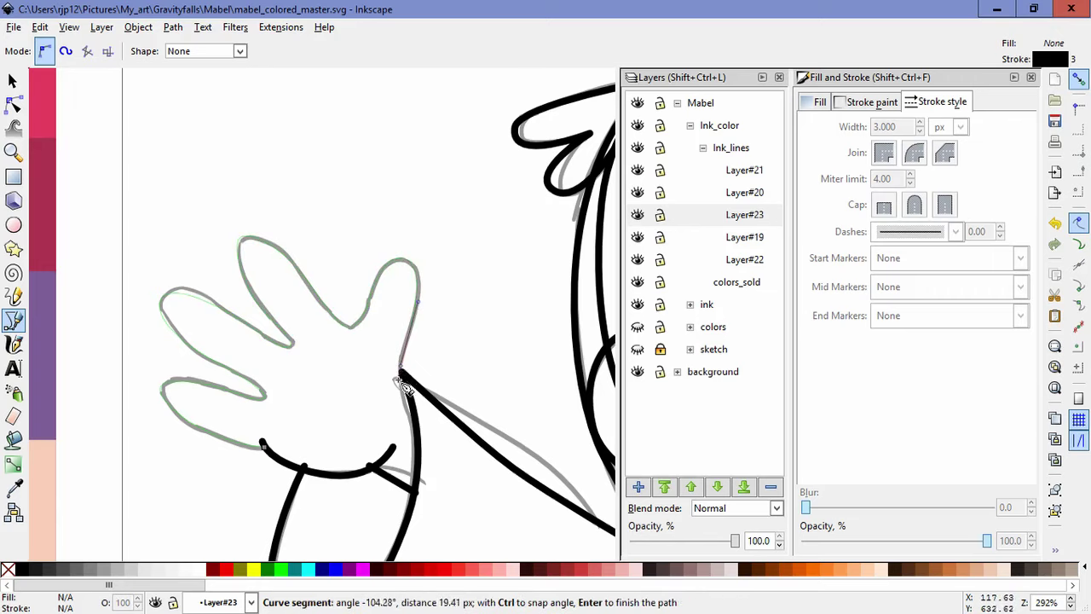
drag(424, 411, 415, 399)
key(Return)
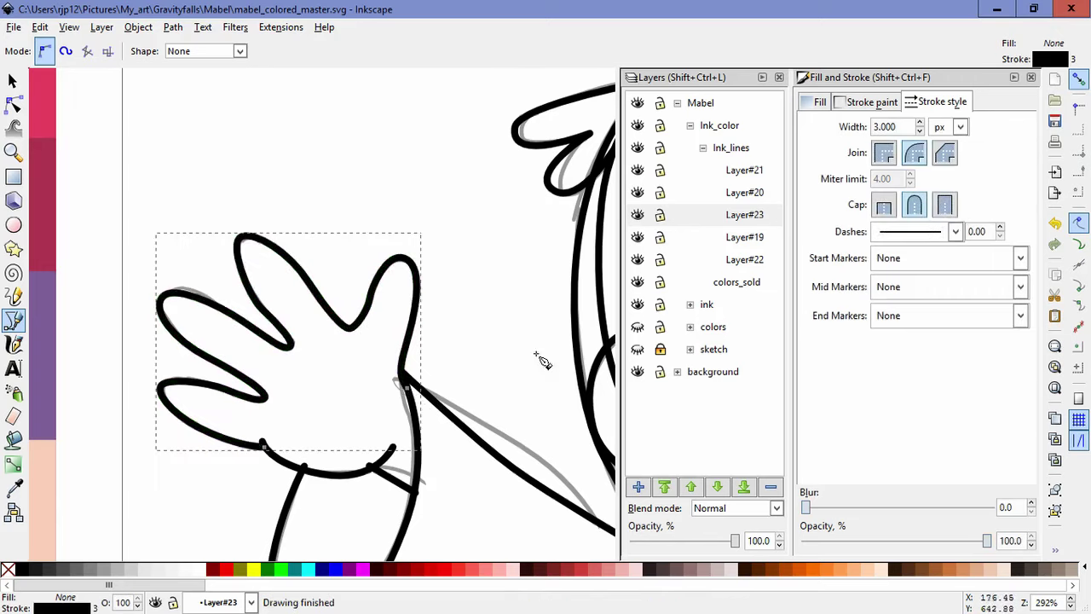
- Adjust the nodes and curve handles of the left hand's two lower fingers to follow the sketch
click(14, 104)
drag(262, 287, 319, 310)
click(323, 361)
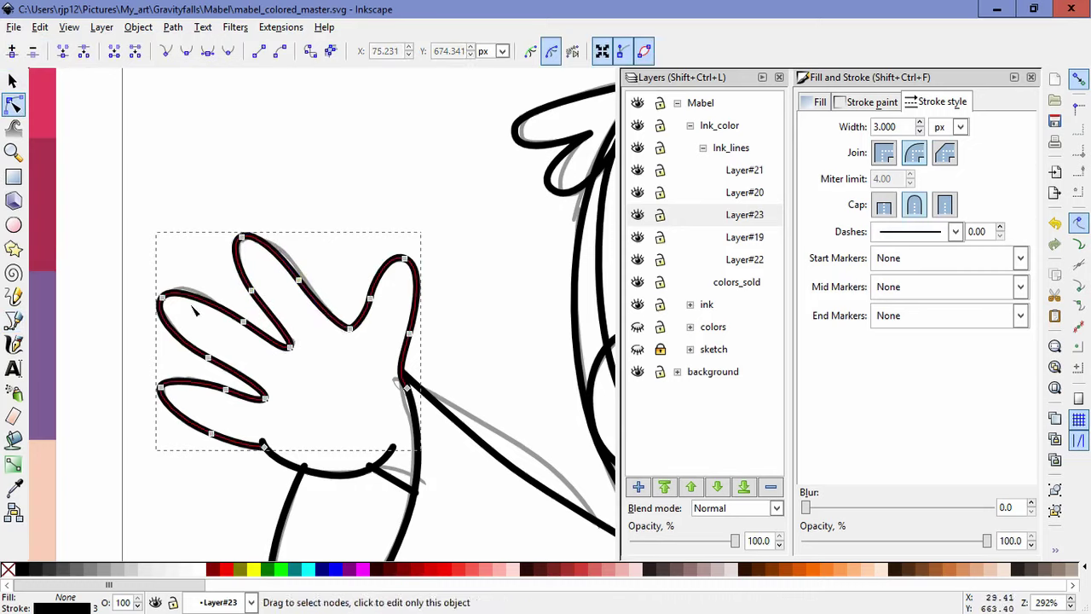
drag(243, 321, 239, 325)
drag(162, 297, 213, 312)
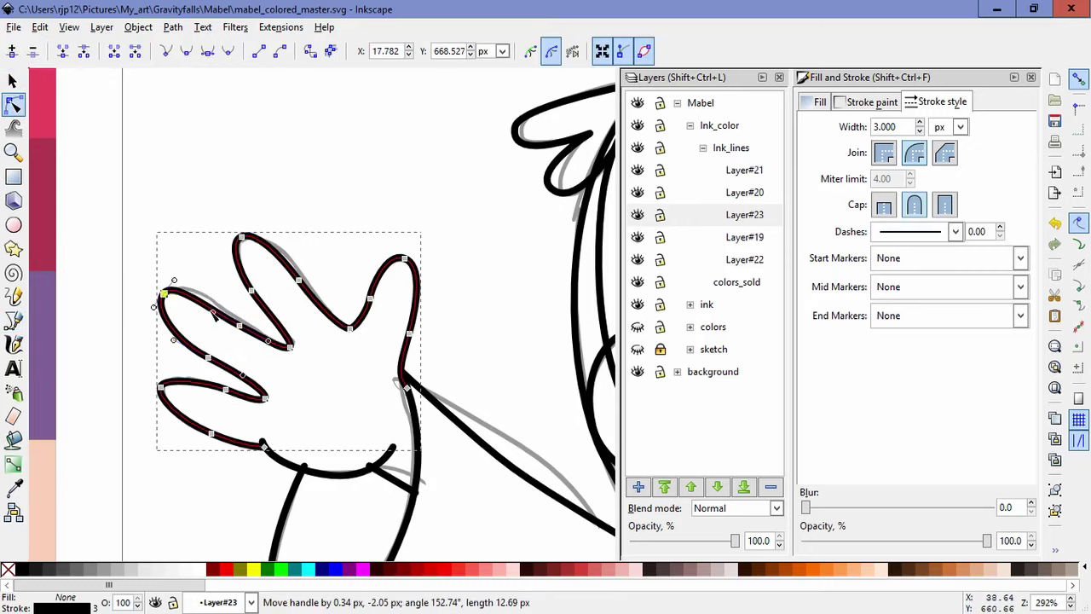
click(226, 390)
drag(169, 368, 172, 368)
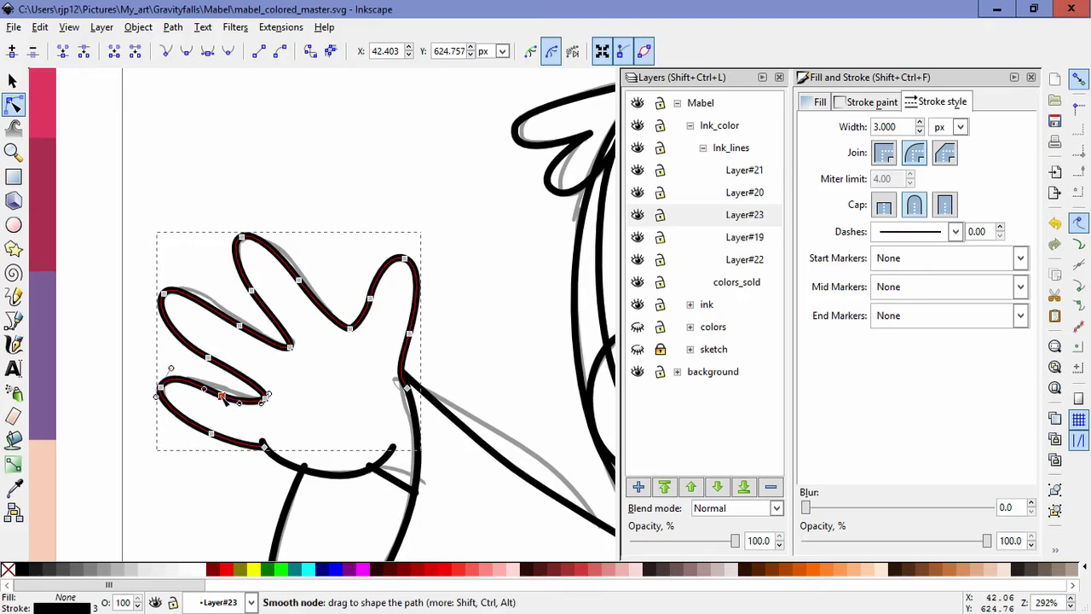
drag(222, 396, 219, 390)
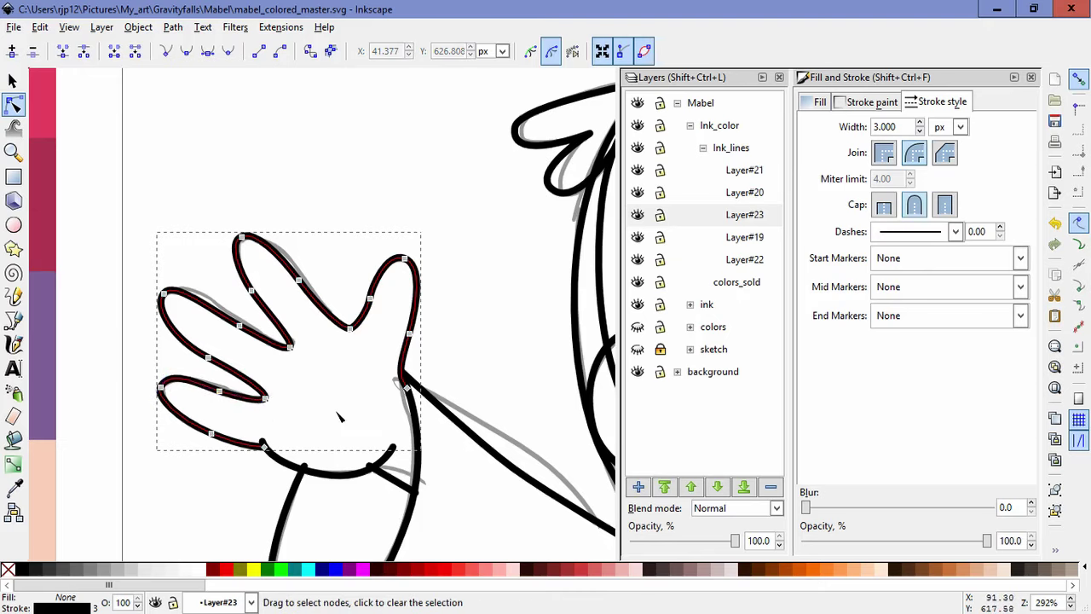
key(Escape)
ctrl+scroll(385, 369, down, 5)
ctrl+scroll(386, 368, up, 3)
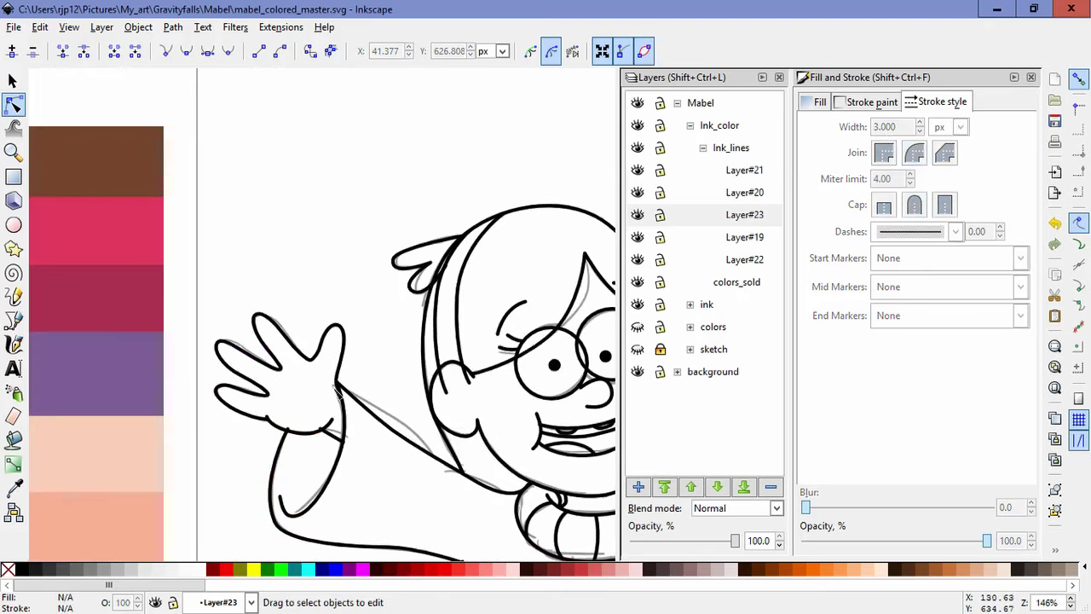
- Reposition the outer end of the left palm's base curve so it meets the hand outline's lower edge
click(340, 382)
drag(276, 418, 276, 425)
click(310, 406)
click(312, 408)
click(309, 435)
scroll(308, 434, up, 2)
drag(263, 372, 294, 402)
double_click(227, 428)
scroll(243, 425, down, 4)
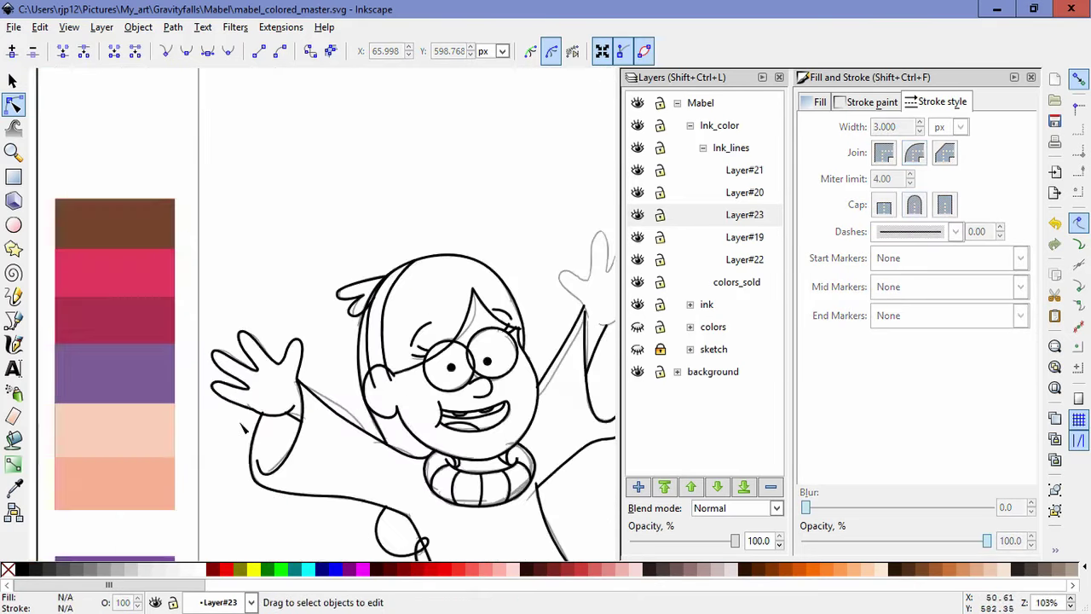
- Duplicate the left hand's outline and palm curve together and flip the copy horizontally
click(12, 81)
scroll(228, 431, up, 4)
click(385, 378)
shift+click(266, 340)
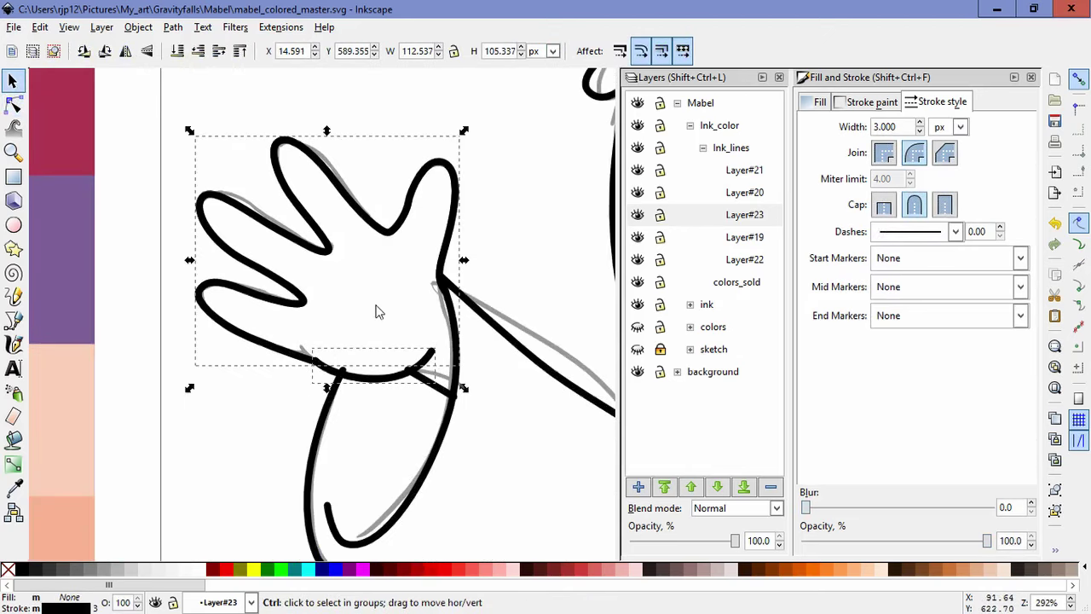
scroll(362, 299, down, 4)
drag(392, 299, 435, 384)
click(125, 51)
- Place the mirrored hand on the right wrist, then rotate, scale and skew it to match the right hand's sketch
scroll(413, 411, up, 2)
drag(366, 364, 343, 409)
click(411, 350)
drag(447, 285, 349, 221)
mouse_move(350, 329)
mouse_down()
mouse_move(369, 347)
mouse_move(406, 347)
mouse_up()
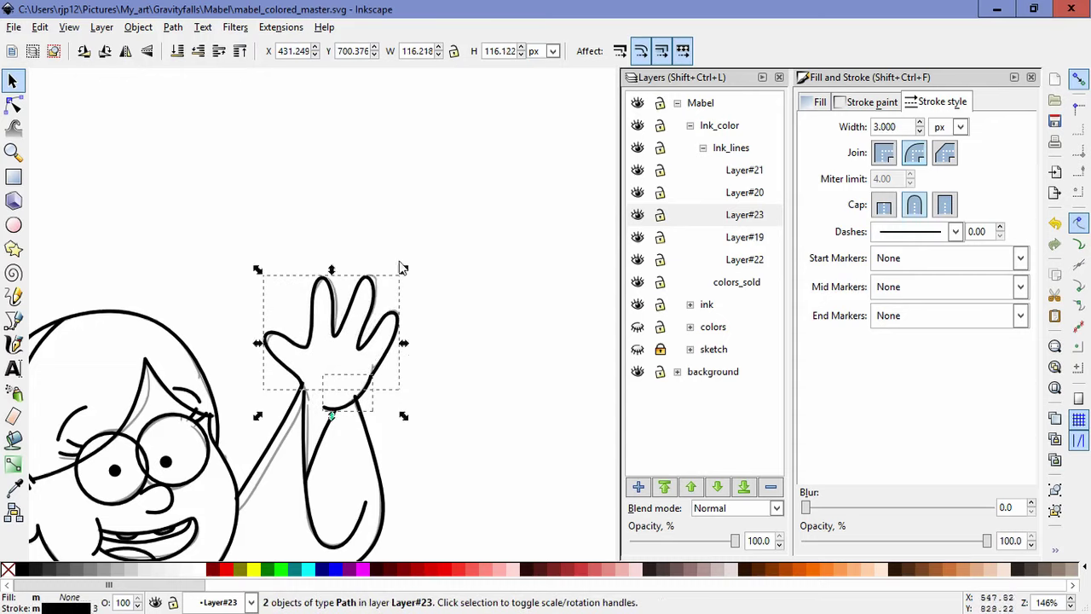
click(368, 292)
drag(332, 271, 335, 272)
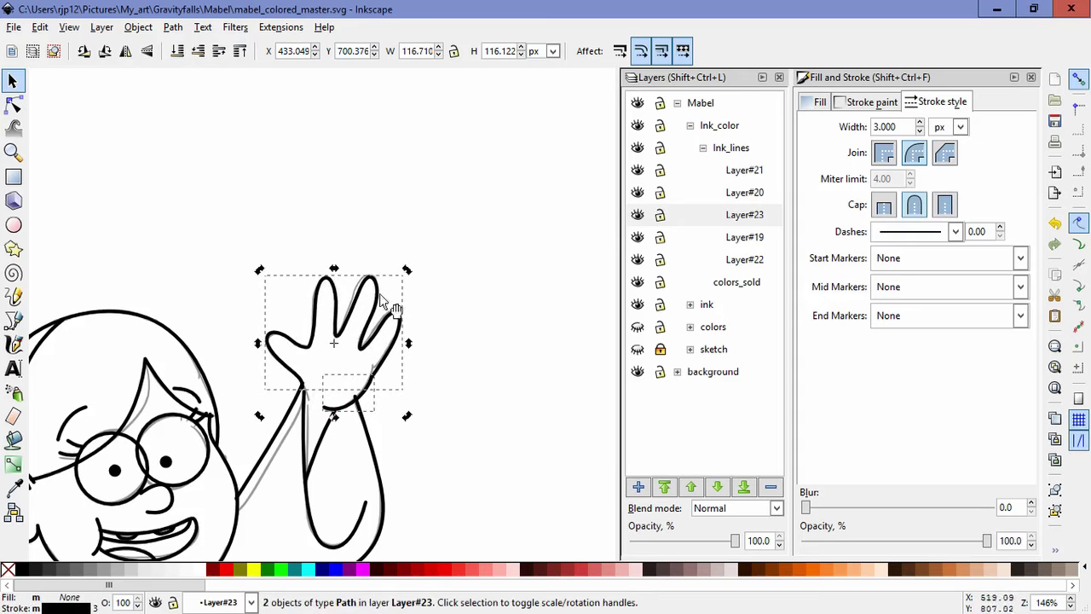
click(443, 402)
- Trace the left leg's right edge from the skirt opening and continue around the whole left shoe as one curved path
ctrl+scroll(443, 402, down, 3)
scroll(463, 295, down, 3)
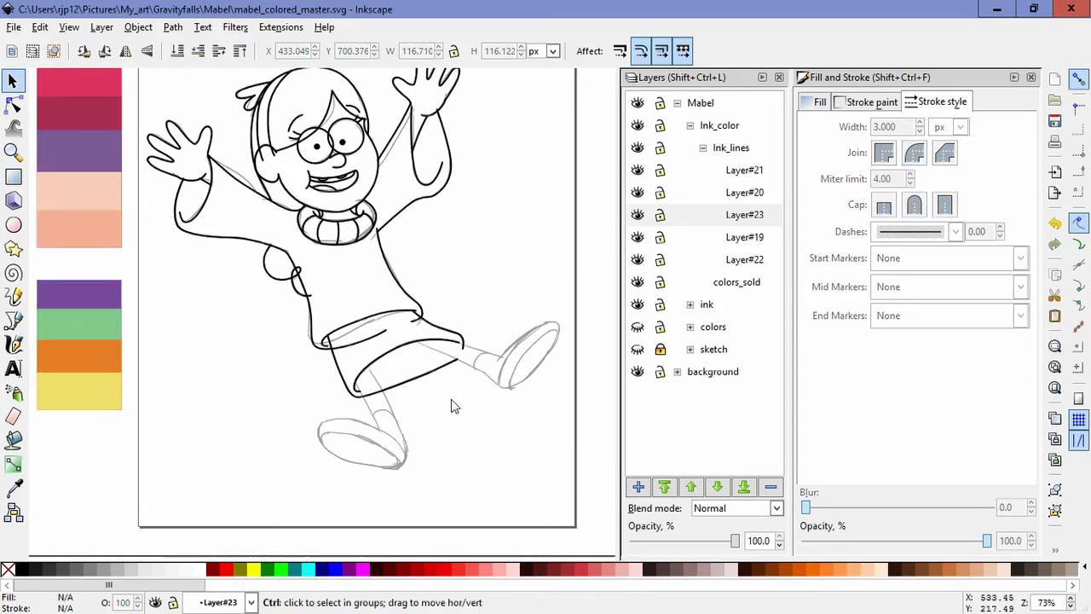
ctrl+scroll(451, 401, up, 2)
click(13, 319)
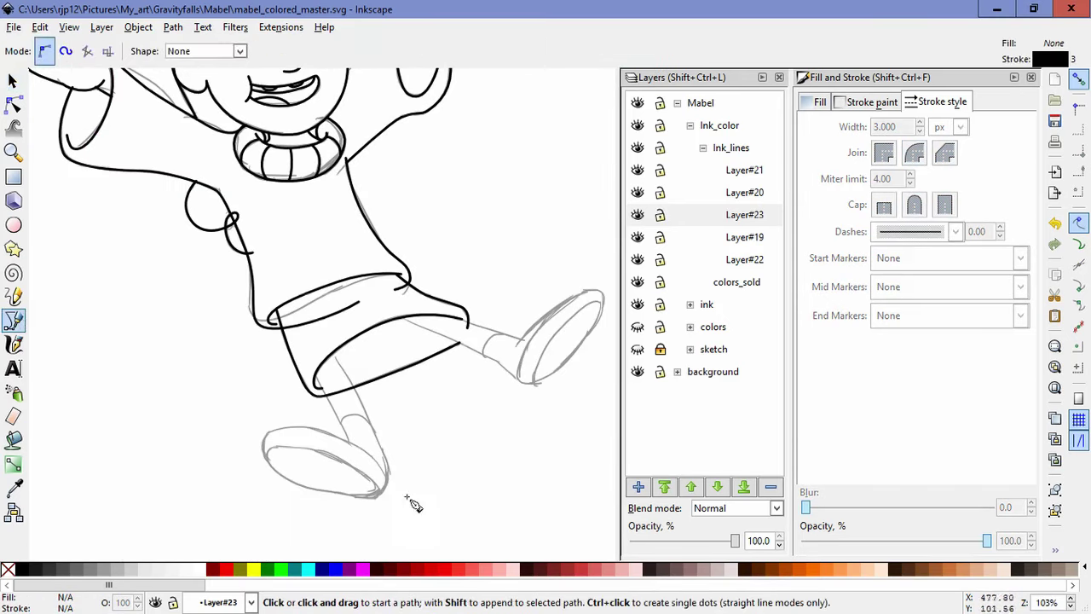
ctrl+scroll(409, 445, up, 2)
click(260, 257)
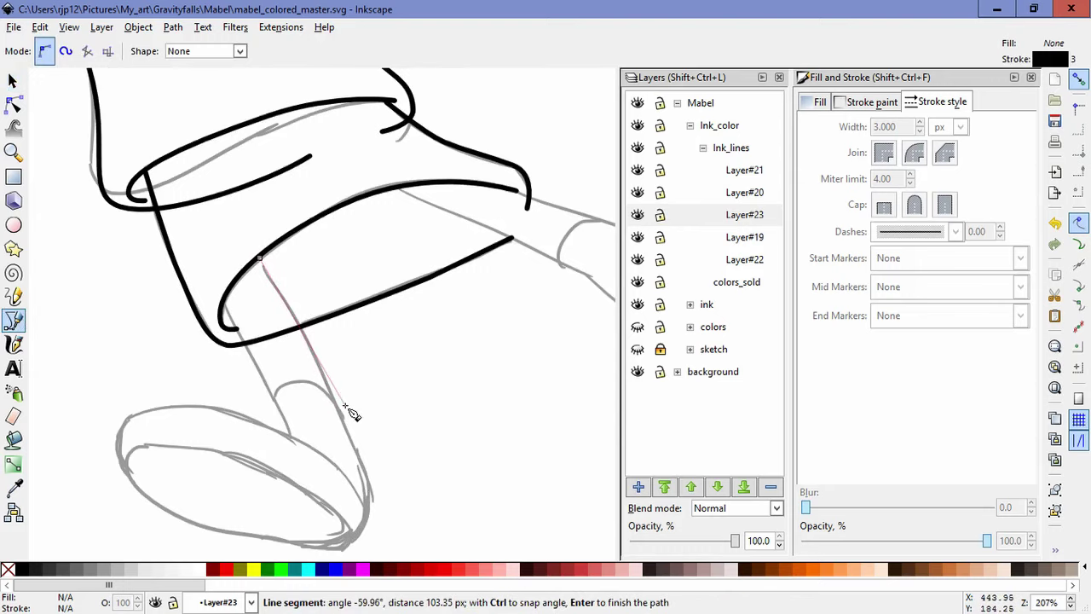
drag(365, 479, 367, 503)
drag(348, 547, 327, 552)
drag(209, 536, 160, 517)
drag(121, 435, 133, 399)
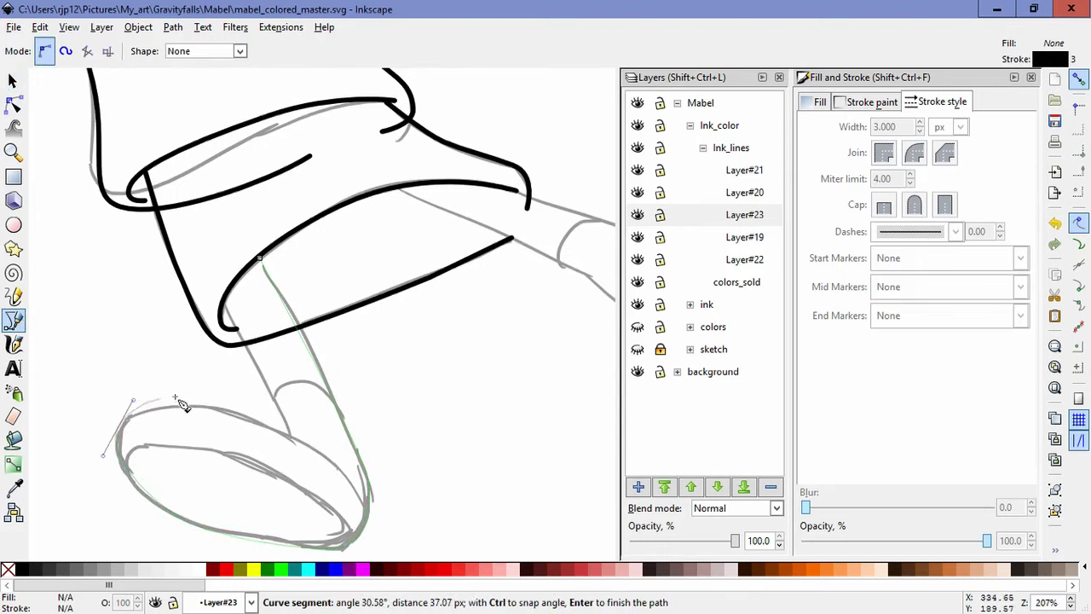
drag(291, 434, 337, 469)
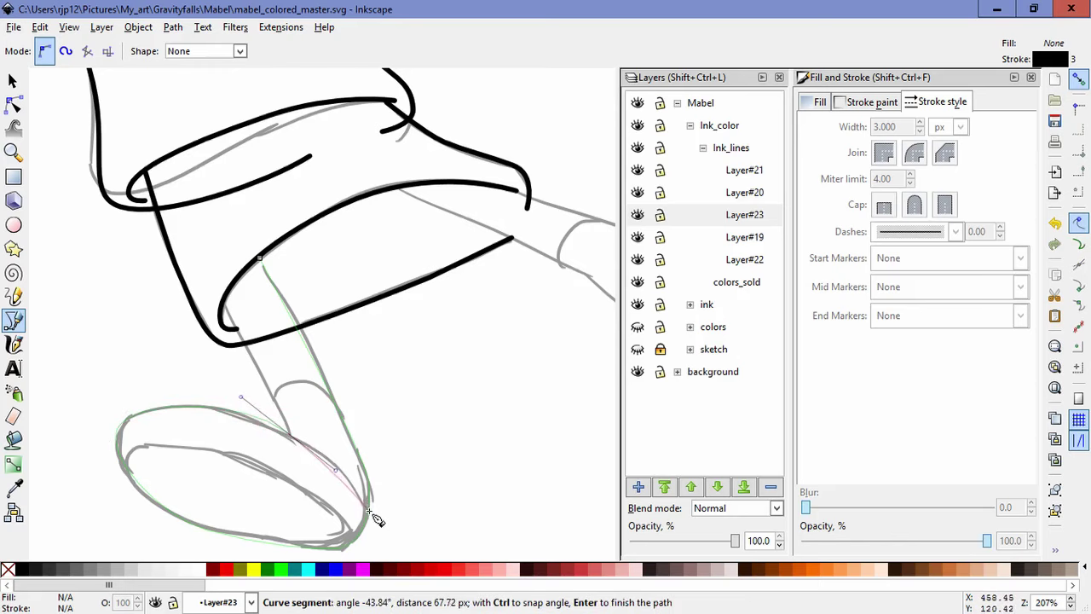
double_click(371, 520)
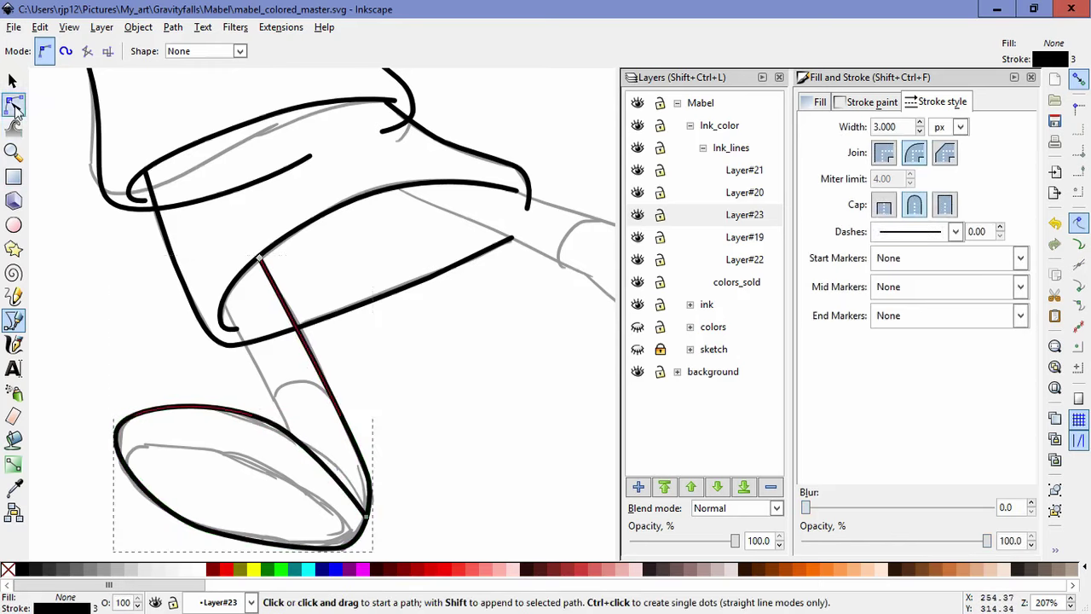
- Reshape the left shoe's outline by moving its nodes and handles on the upper and lower edges
click(12, 104)
drag(291, 435, 284, 442)
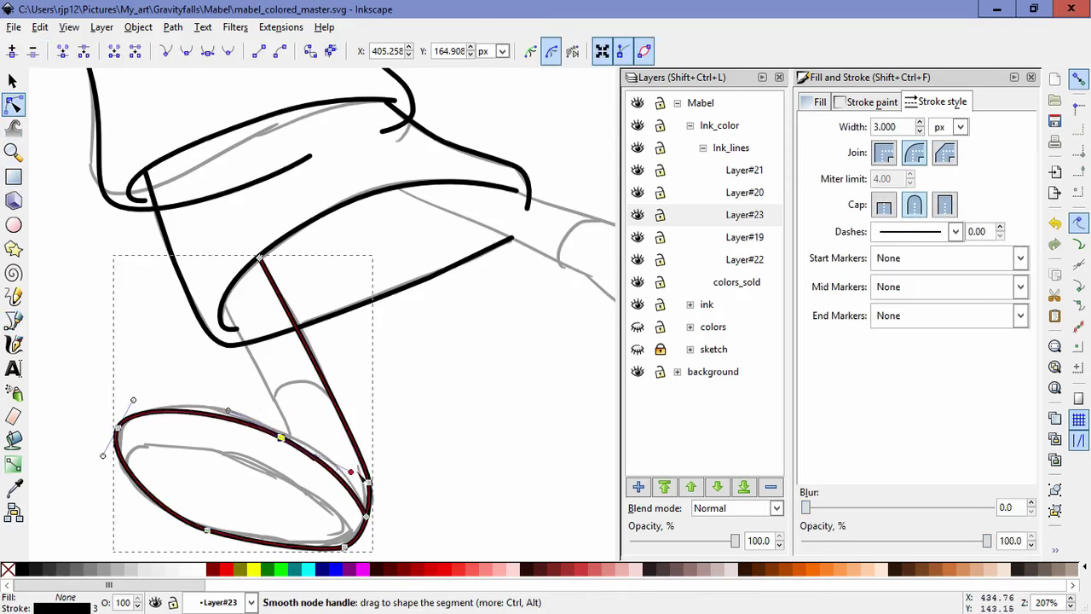
click(208, 531)
key(space)
drag(279, 553, 289, 500)
drag(267, 490, 268, 495)
drag(164, 455, 143, 443)
drag(219, 476, 223, 467)
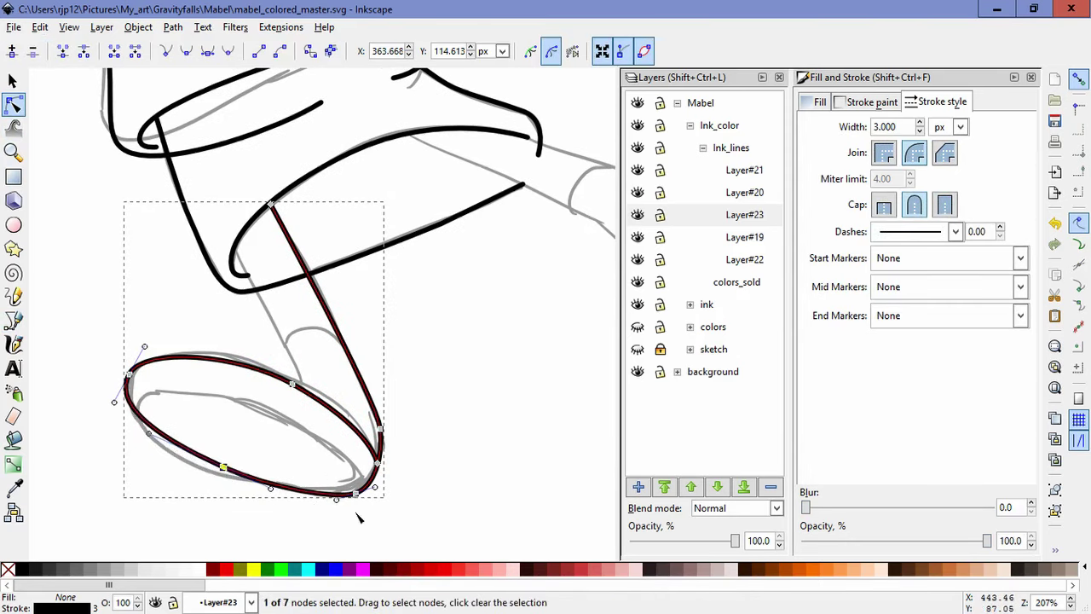
- Draw the left leg's other edge from the shoe's upper edge to the skirt opening
click(13, 321)
click(292, 383)
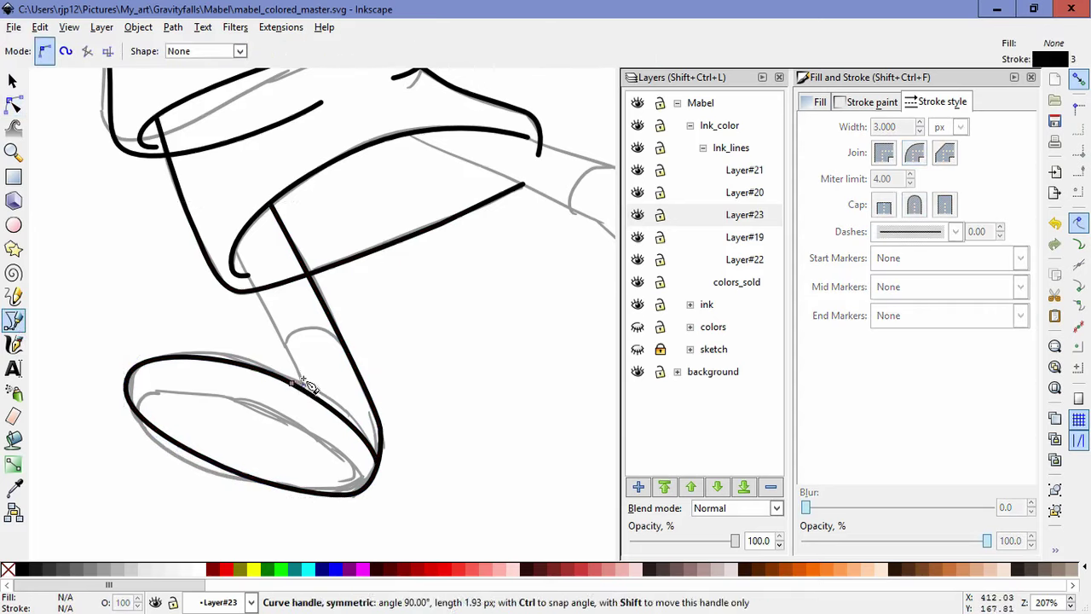
double_click(239, 249)
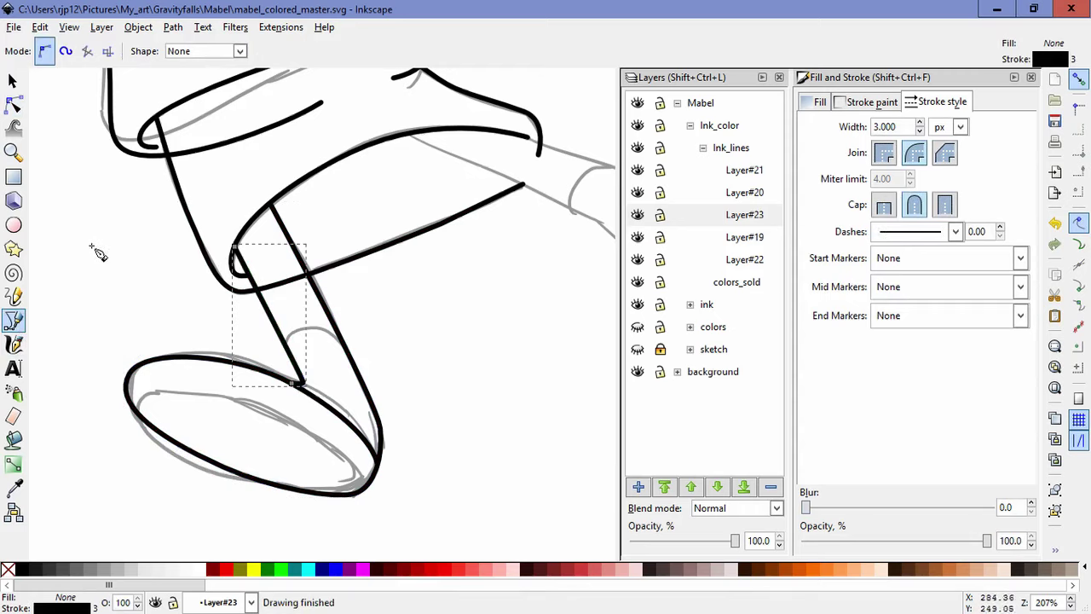
click(12, 103)
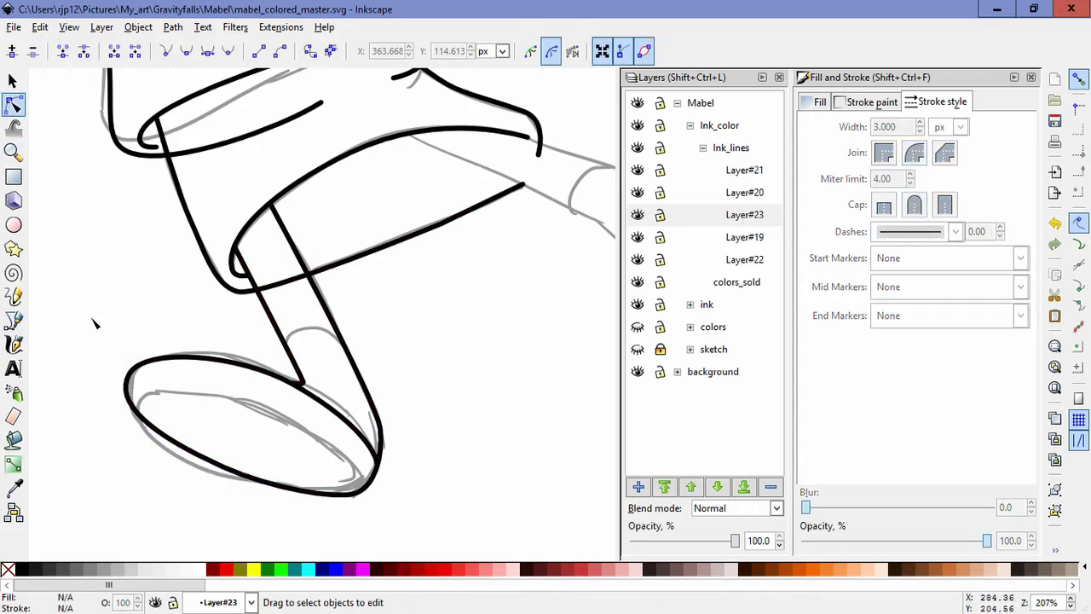
- Trace the curved sock line across the left leg above the shoe and adjust its middle node to form an even arch
click(13, 322)
click(284, 347)
drag(310, 329, 323, 329)
double_click(346, 345)
click(13, 103)
click(308, 332)
mouse_move(327, 331)
mouse_down()
mouse_move(289, 330)
mouse_move(289, 348)
mouse_move(310, 323)
mouse_move(314, 329)
mouse_up()
click(397, 393)
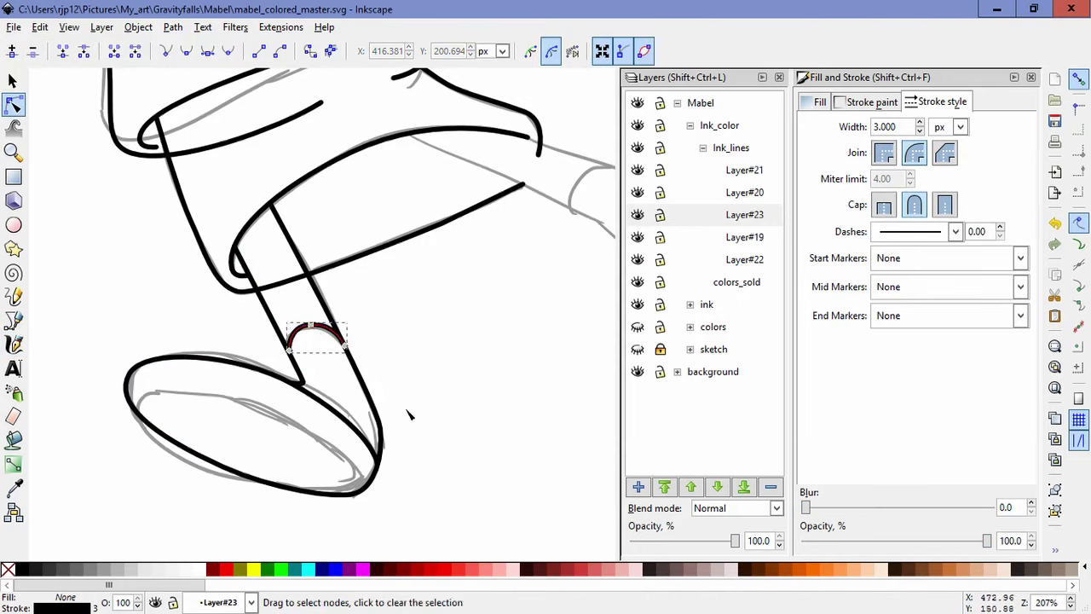
click(252, 512)
- Trace the upper edge of the left shoe's sole as a curved path from the toe to the heel
click(12, 323)
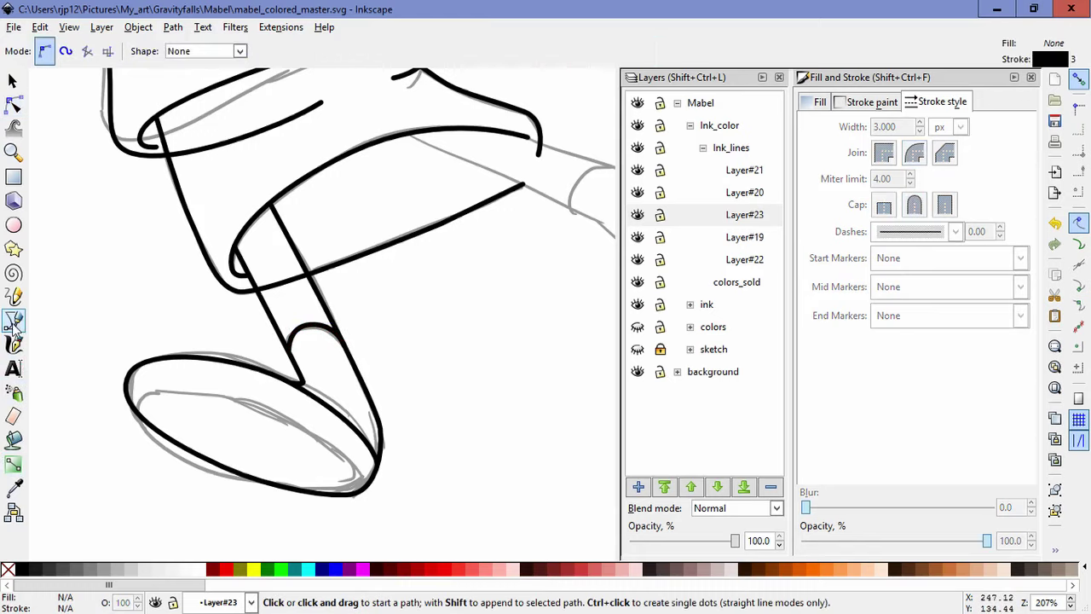
click(145, 421)
drag(268, 409, 332, 439)
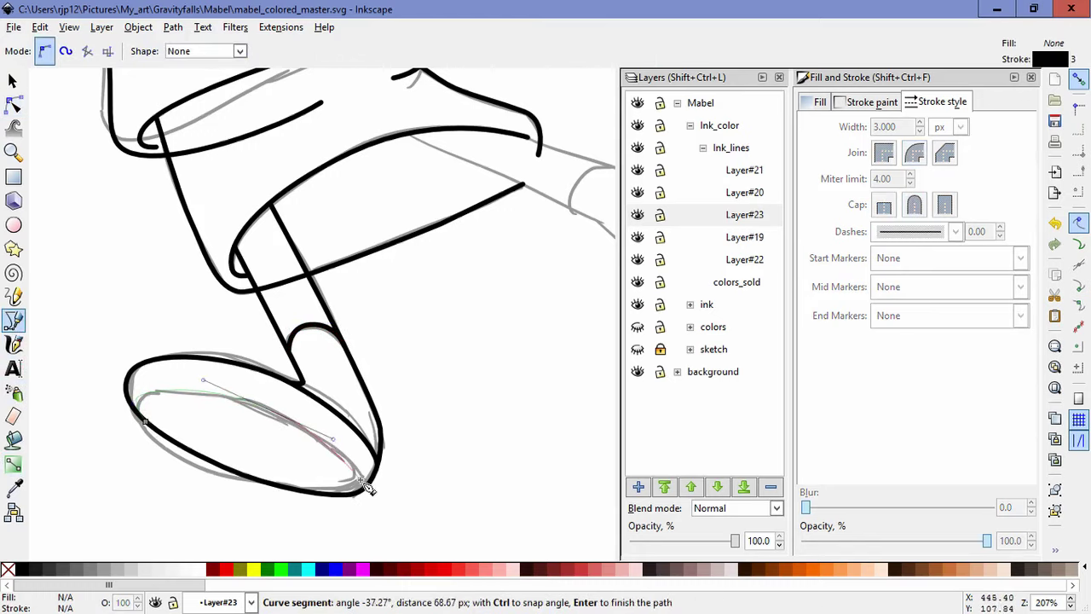
drag(368, 491, 370, 499)
click(334, 494)
- Adjust the sole curve's nodes at the toe and heel so both ends blend into the left shoe's outline
click(13, 104)
click(137, 399)
drag(142, 391, 129, 413)
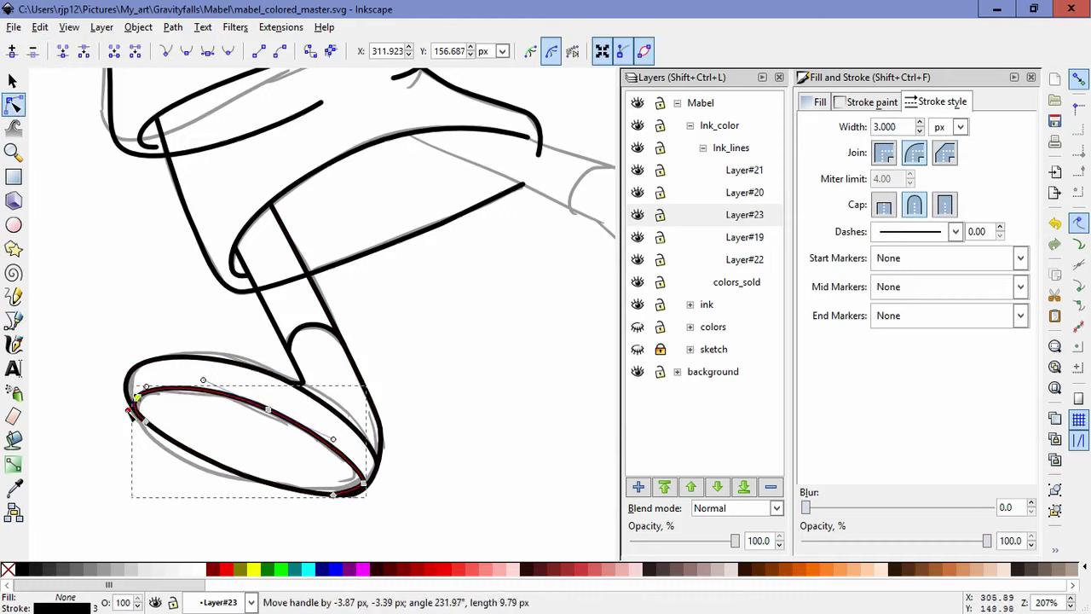
drag(366, 492, 367, 487)
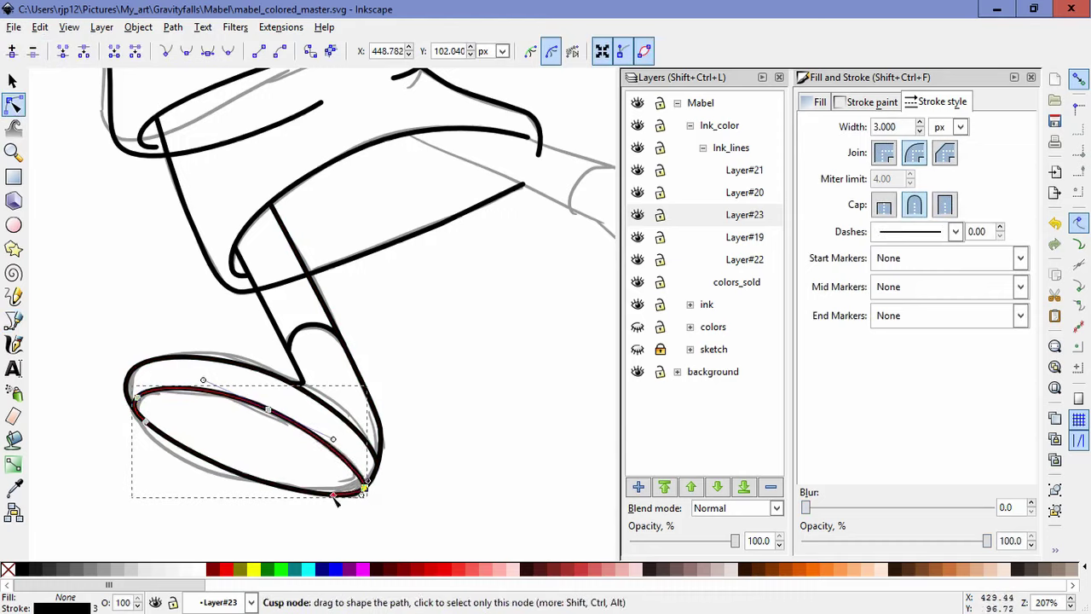
click(333, 495)
key(Delete)
click(299, 517)
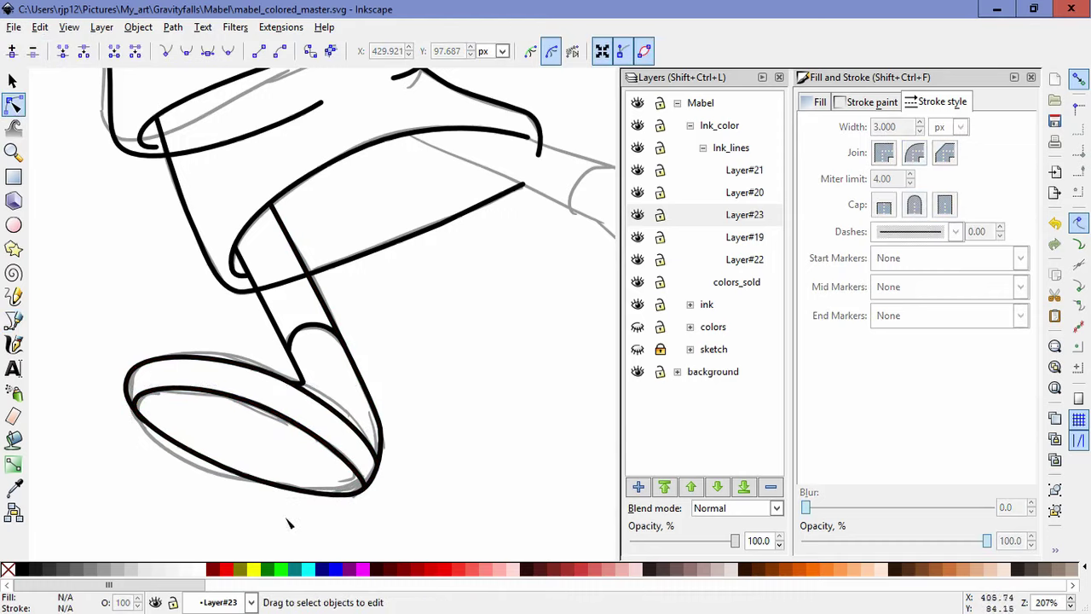
- Try to skew the left shoe's sole curve by transforming its end nodes together
click(141, 419)
drag(86, 376, 167, 433)
drag(370, 531, 309, 483)
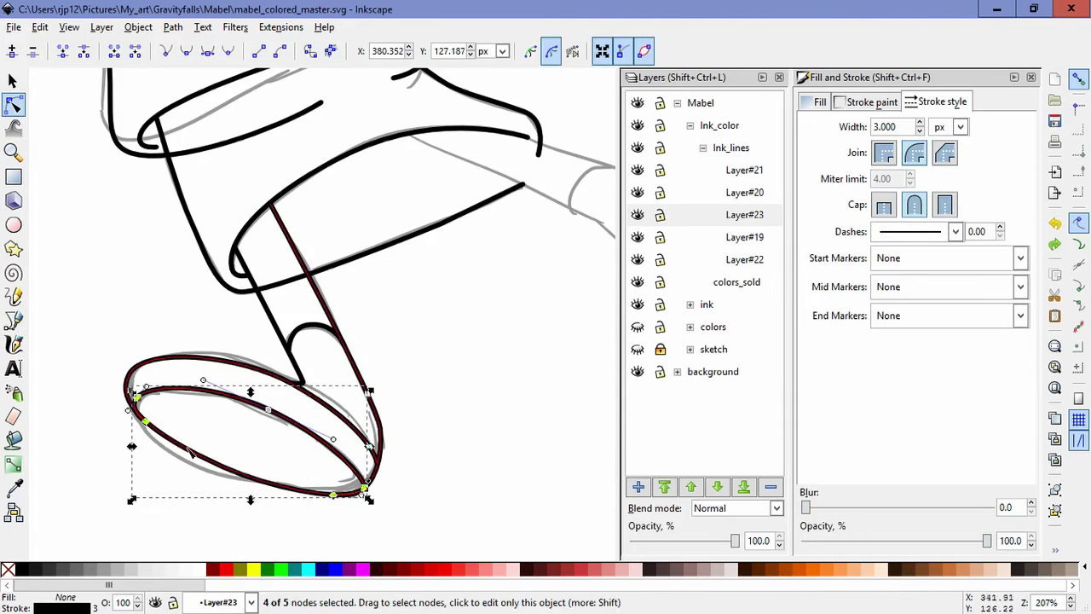
mouse_move(250, 499)
mouse_down()
mouse_move(256, 507)
mouse_move(237, 506)
mouse_move(249, 503)
mouse_up()
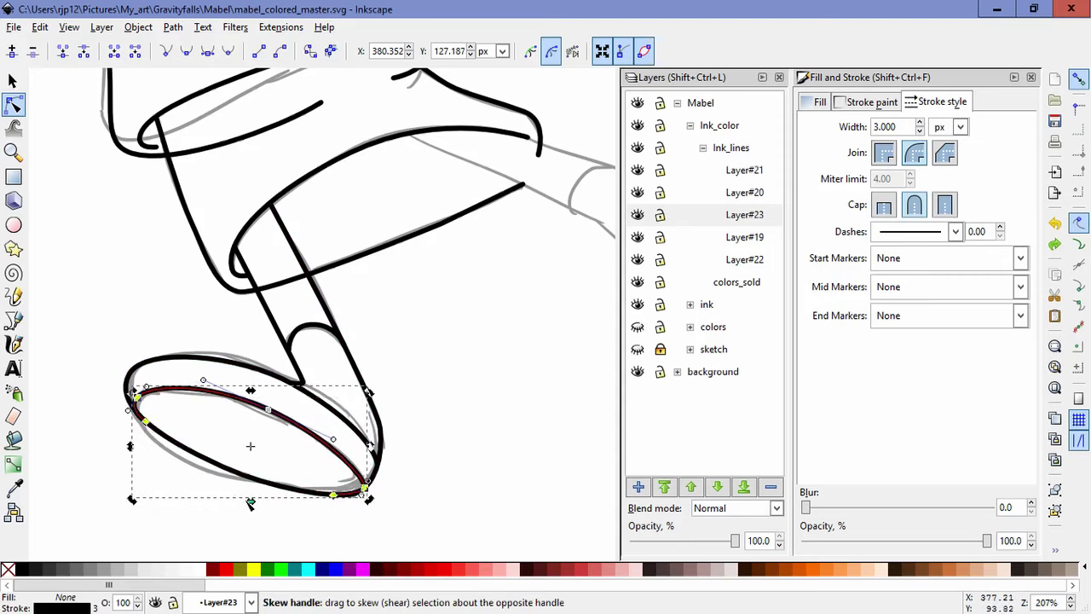
drag(131, 447, 137, 448)
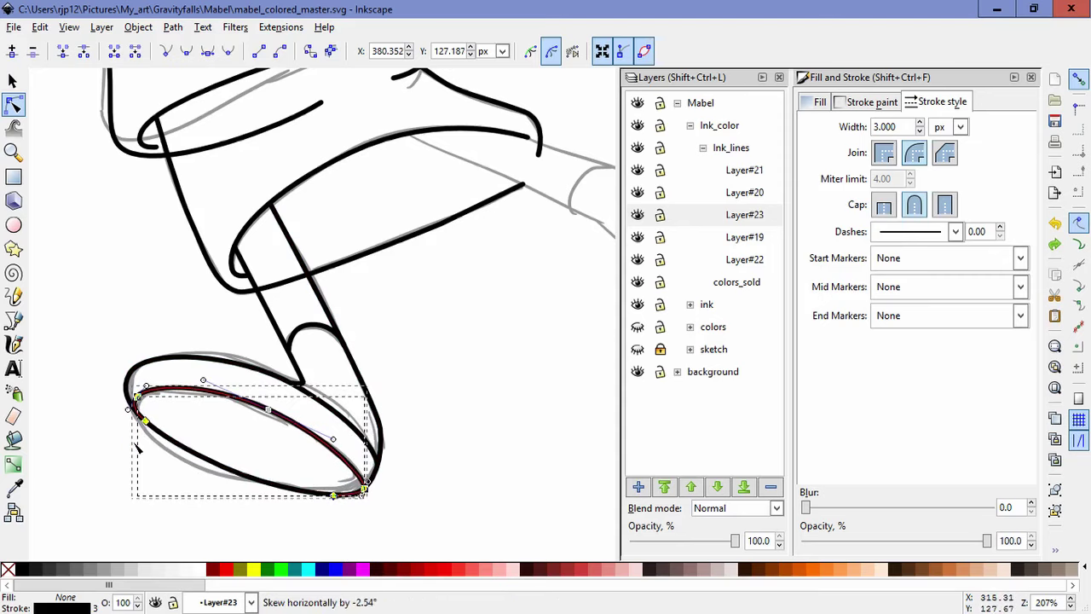
click(439, 488)
click(448, 483)
- Fine-tune the sole curve's heel-end nodes so they sit on the left shoe's outline
click(364, 488)
scroll(365, 521, up, 5)
drag(189, 376, 186, 372)
drag(366, 336, 357, 331)
double_click(414, 404)
scroll(301, 455, down, 4)
- Move the sole curve's toe-end node onto the left shoe's lower outline
key(space)
drag(94, 450, 364, 515)
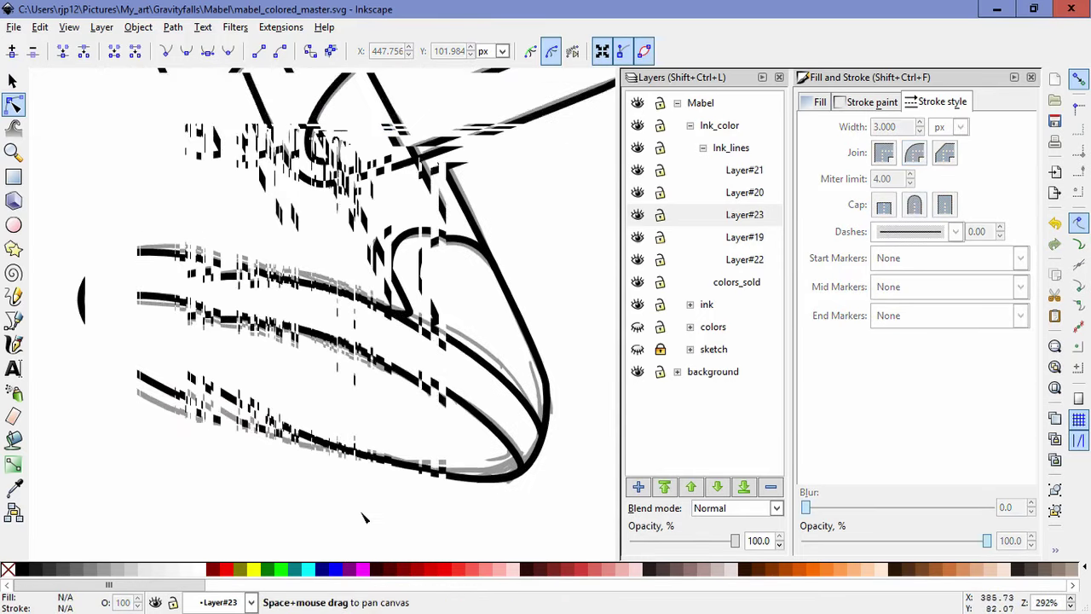
click(265, 373)
scroll(266, 396, up, 2)
click(291, 388)
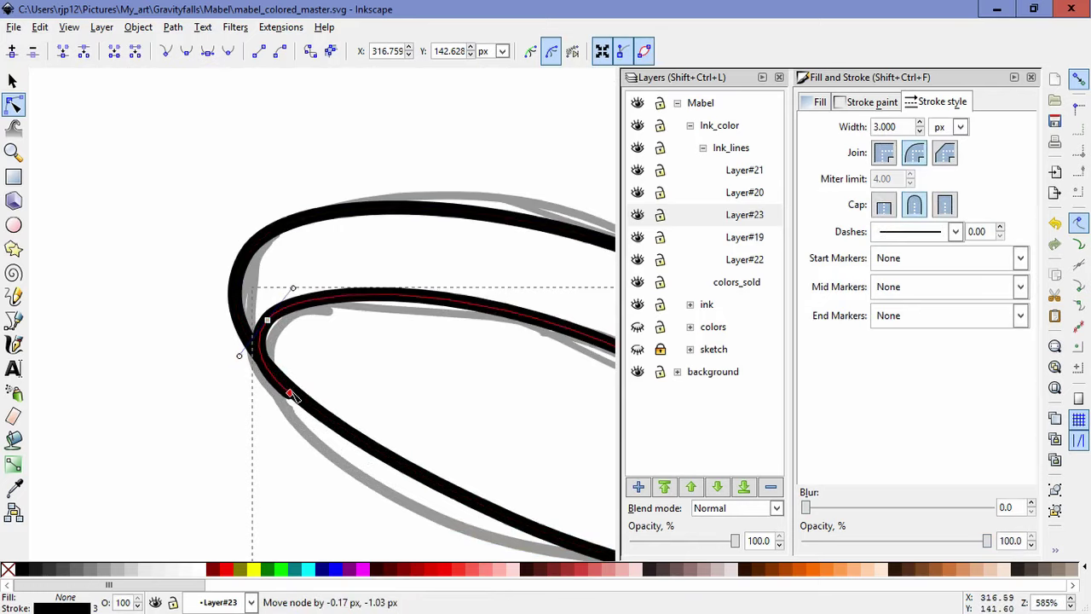
click(333, 388)
scroll(358, 418, down, 5)
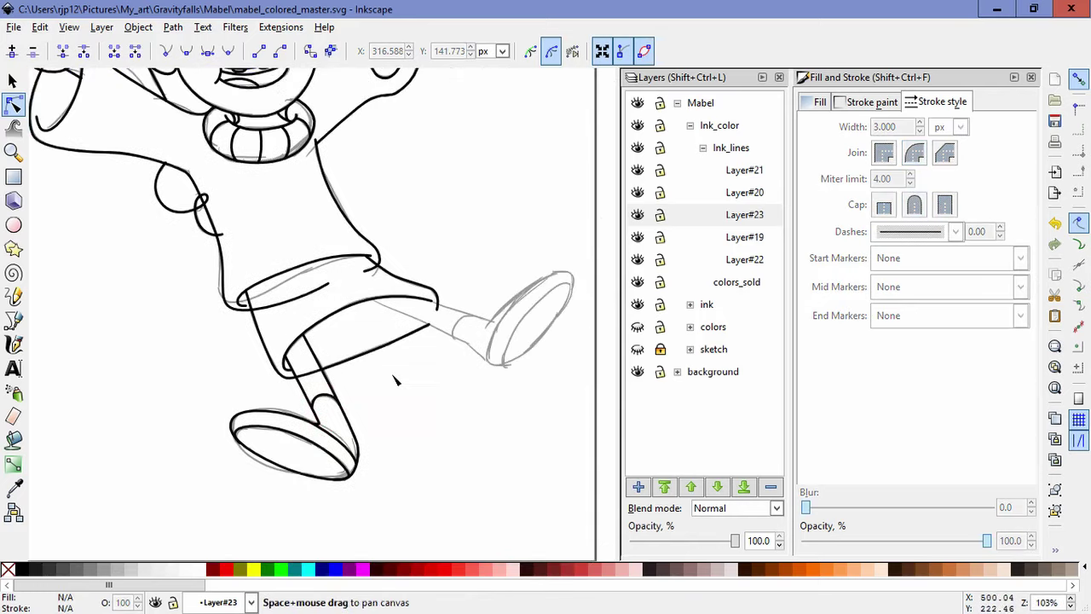
- Draw a path from the skirt hem along the raised right leg's underside and around the right shoe's outline to the ankle
key(b)
scroll(238, 460, up, 2)
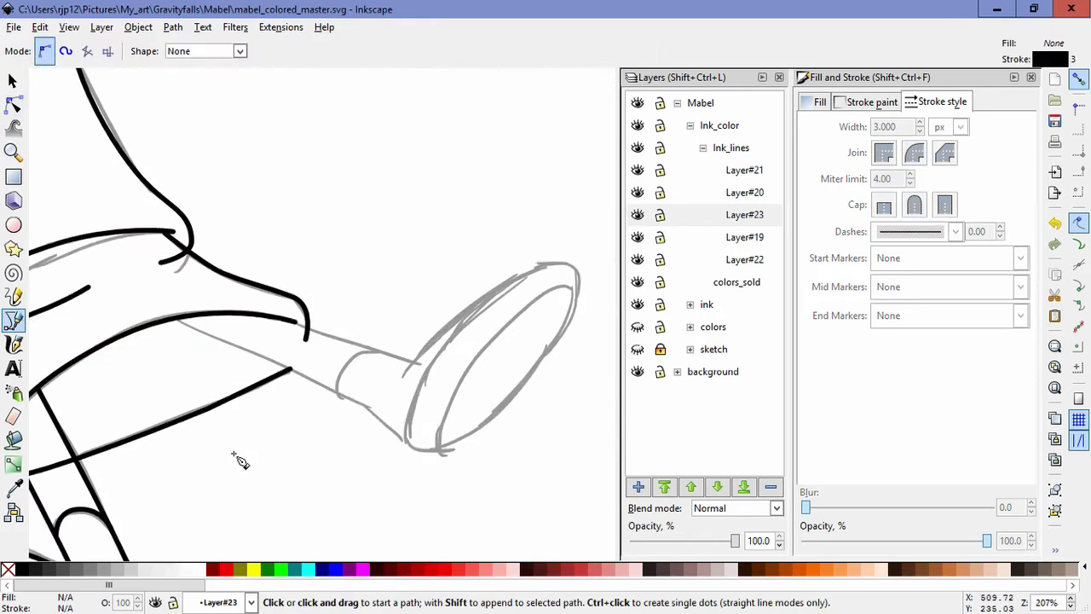
click(169, 320)
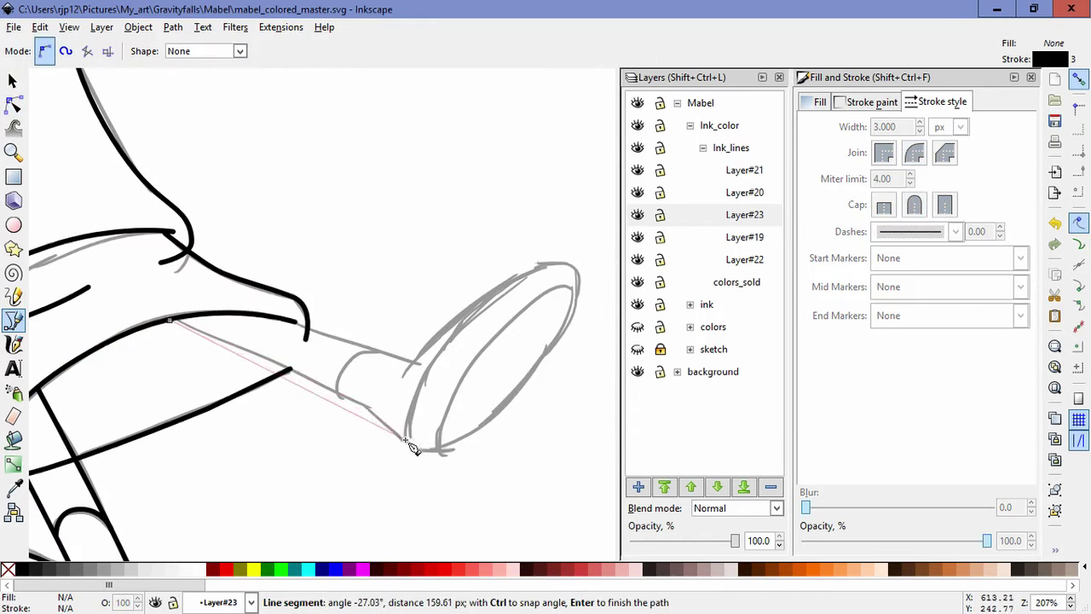
drag(408, 443, 439, 454)
drag(544, 378, 570, 316)
drag(577, 266, 558, 253)
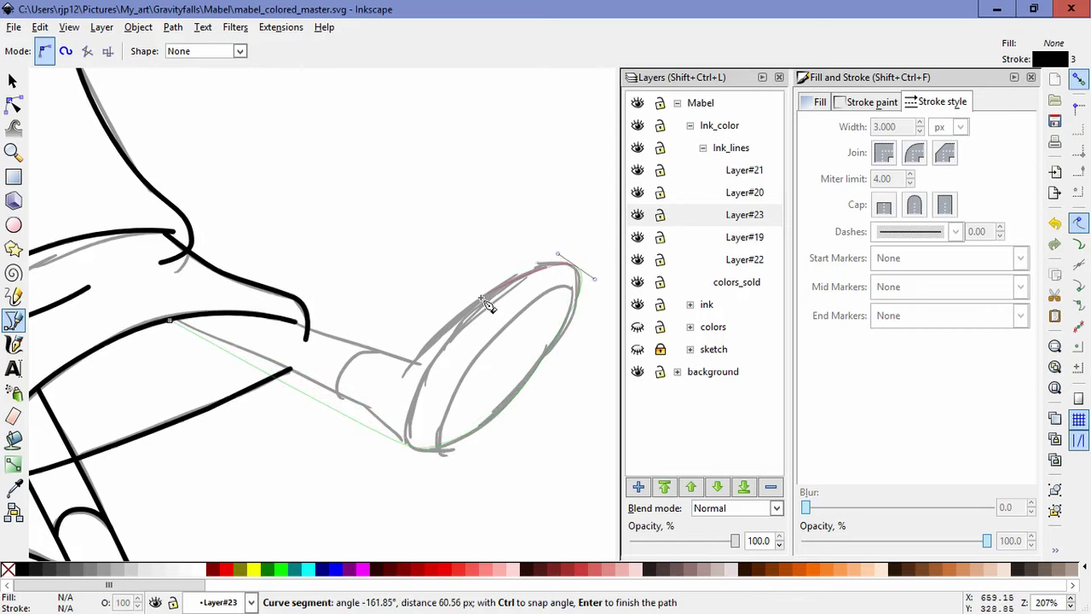
drag(459, 317, 434, 335)
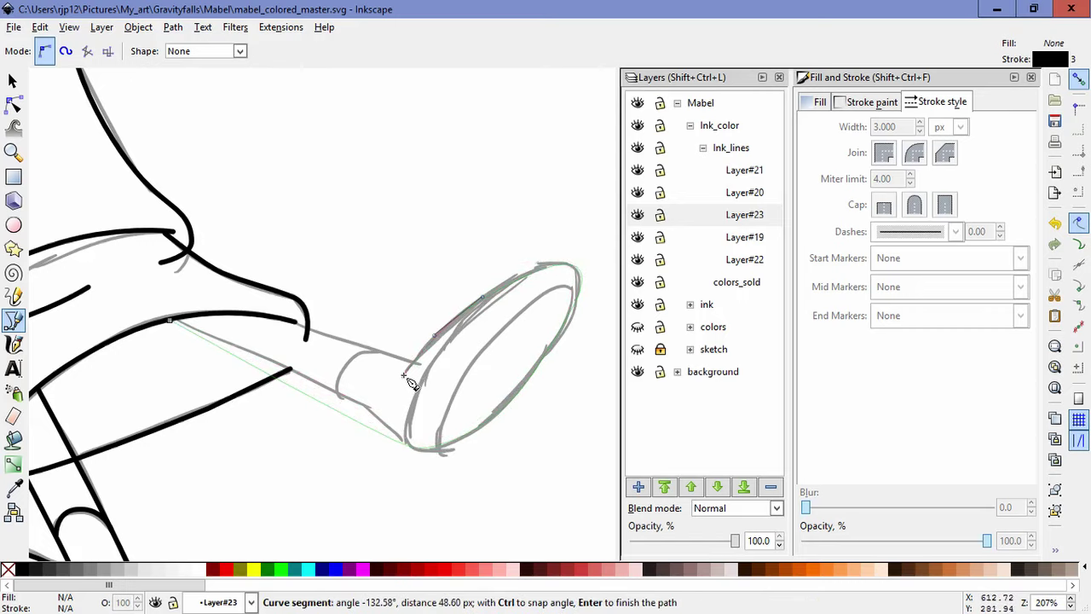
double_click(404, 376)
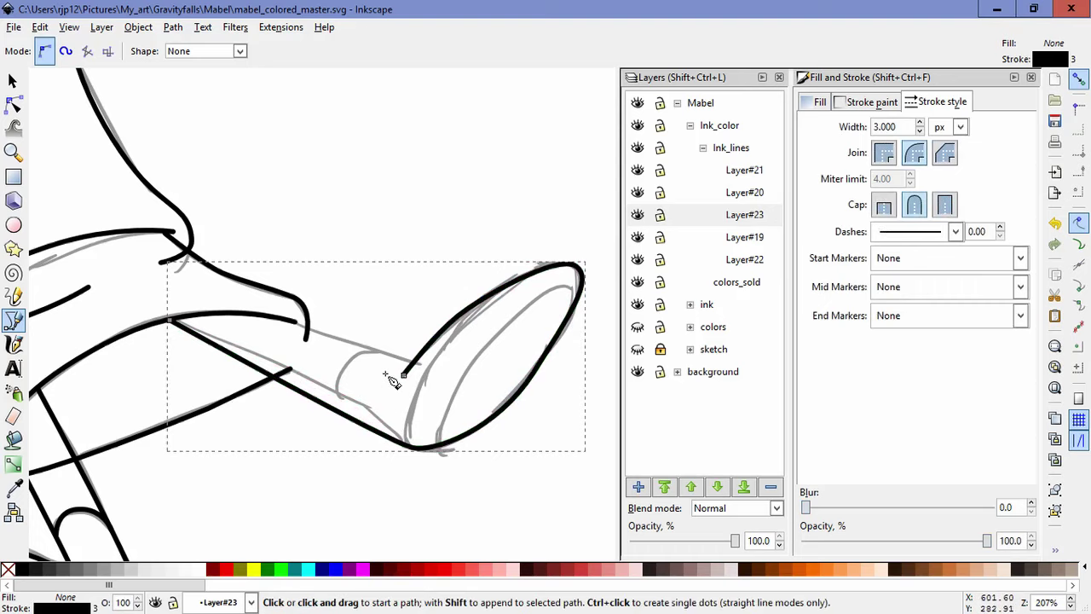
- Adjust the right shoe outline's nodes and handles at the toe, ankle end and sole side to smooth the shape
click(14, 105)
drag(574, 266, 544, 256)
click(404, 382)
drag(436, 344, 435, 341)
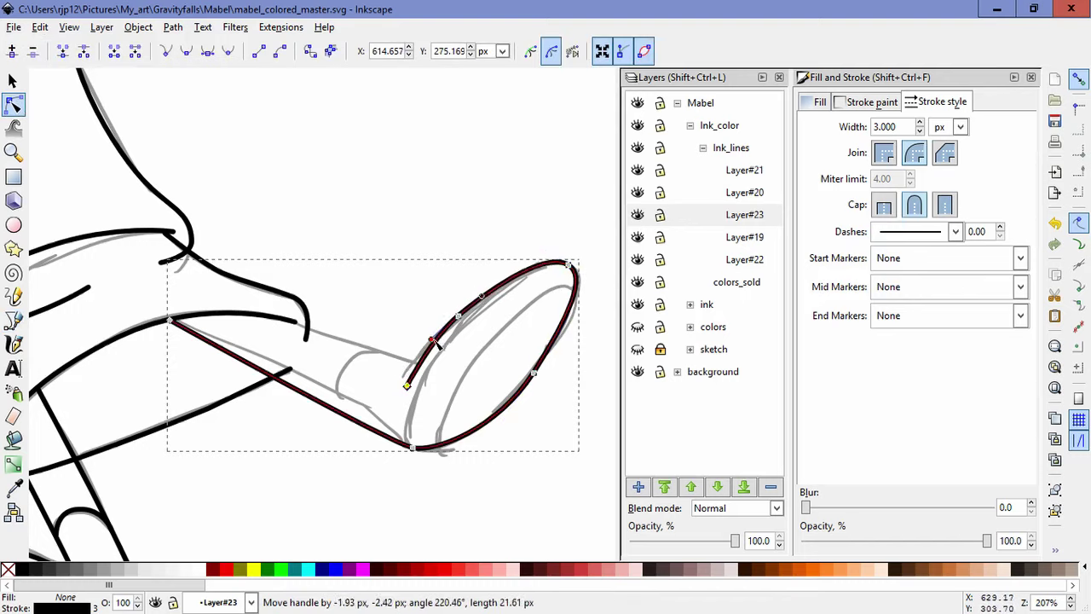
mouse_move(534, 373)
mouse_down()
mouse_move(520, 371)
mouse_move(536, 354)
mouse_up()
drag(504, 416, 488, 430)
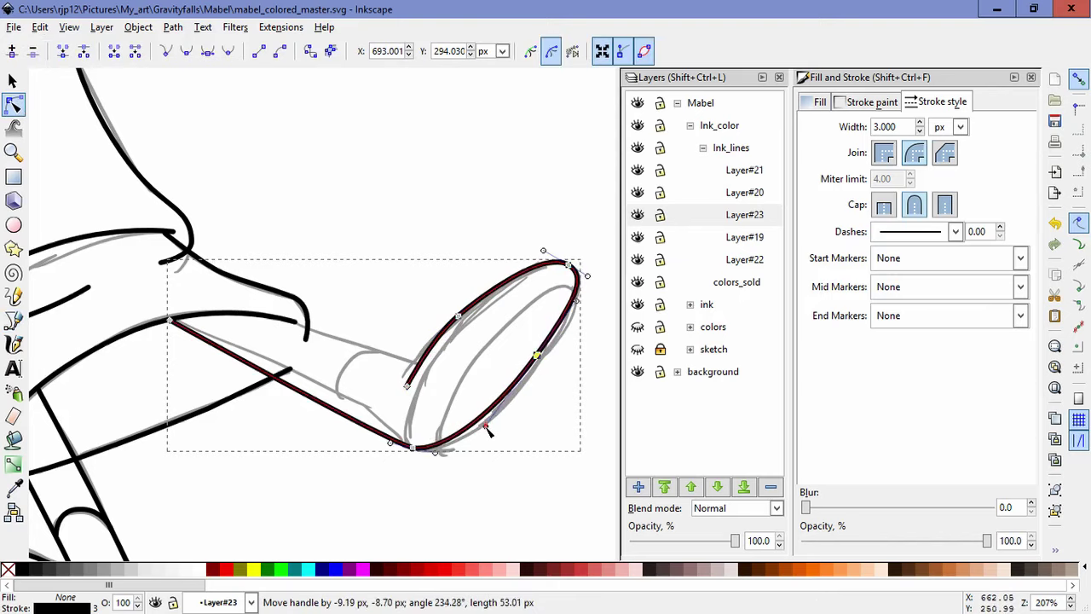
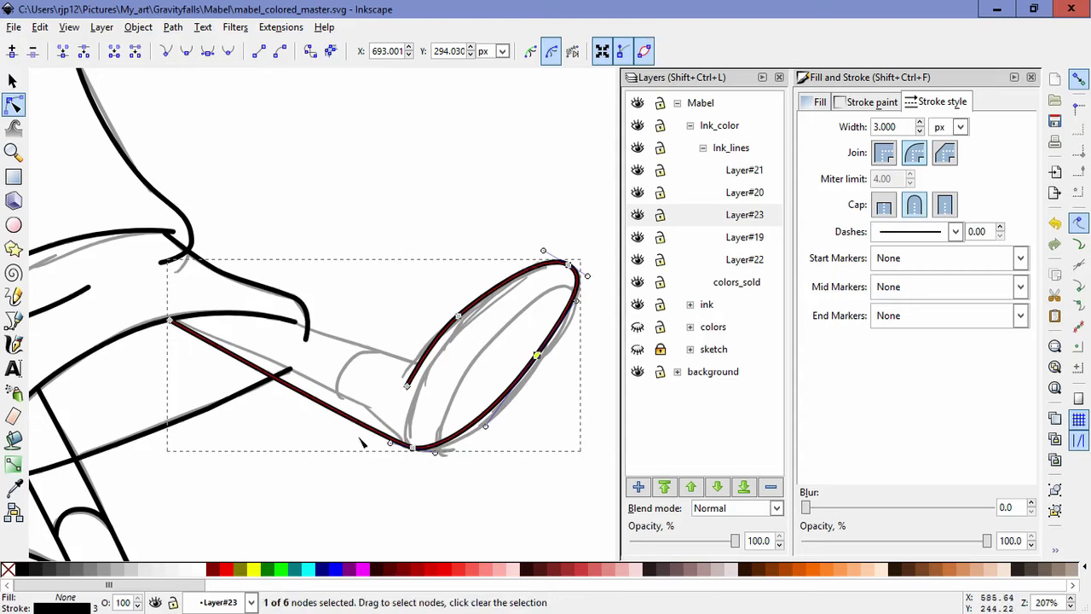
- Draw the raised right leg's upper edge from the skirt hem to the shoe and bend it slightly to follow the sketch
key(b)
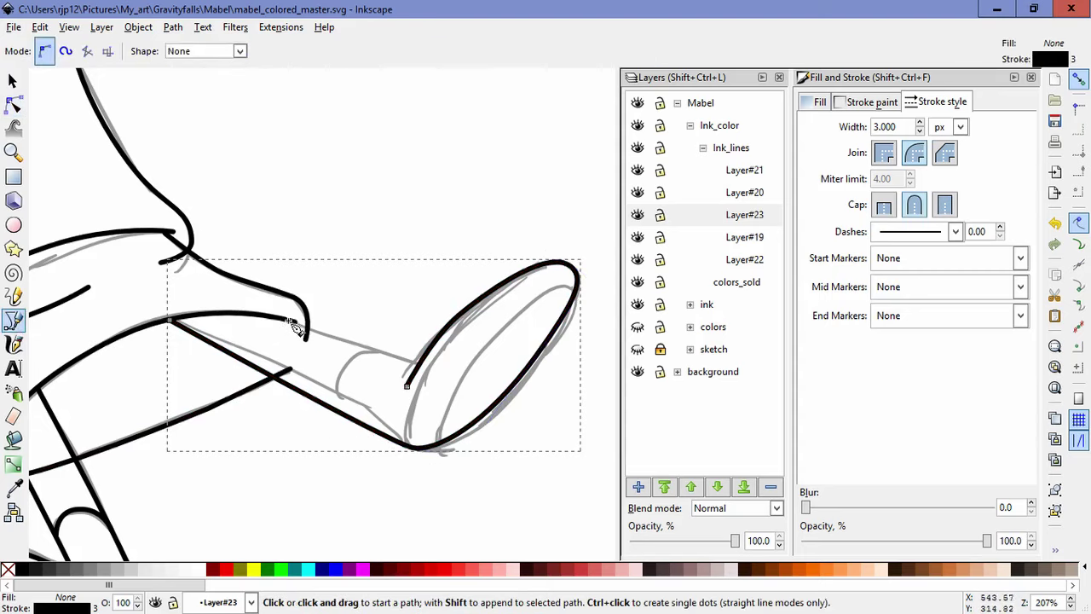
click(288, 322)
drag(368, 353, 401, 365)
click(420, 364)
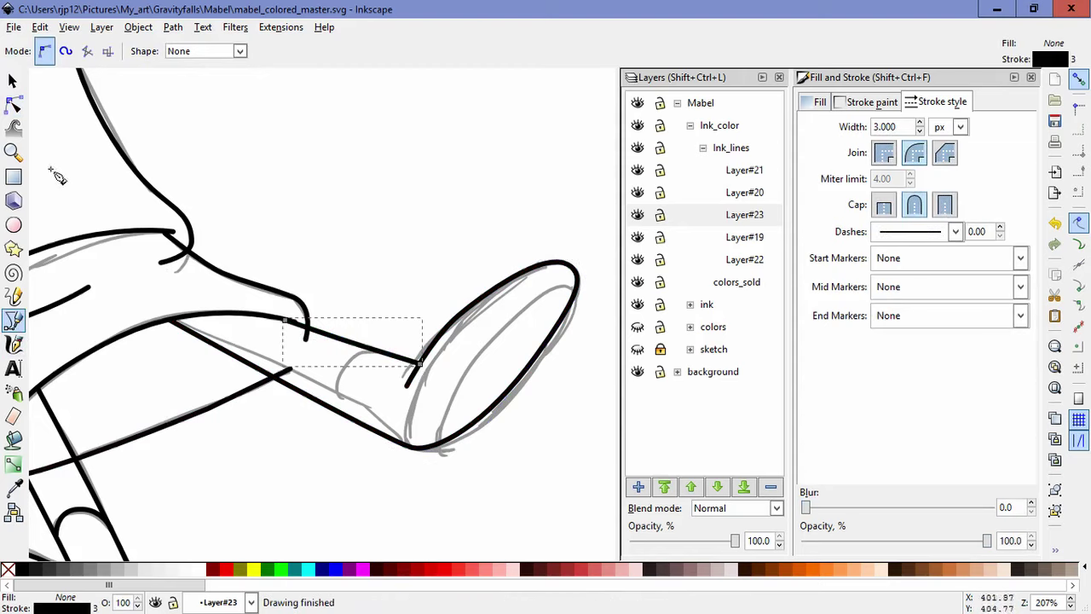
click(13, 103)
mouse_move(364, 356)
mouse_down()
mouse_move(385, 355)
mouse_move(323, 335)
mouse_move(395, 360)
mouse_up()
click(388, 367)
click(386, 467)
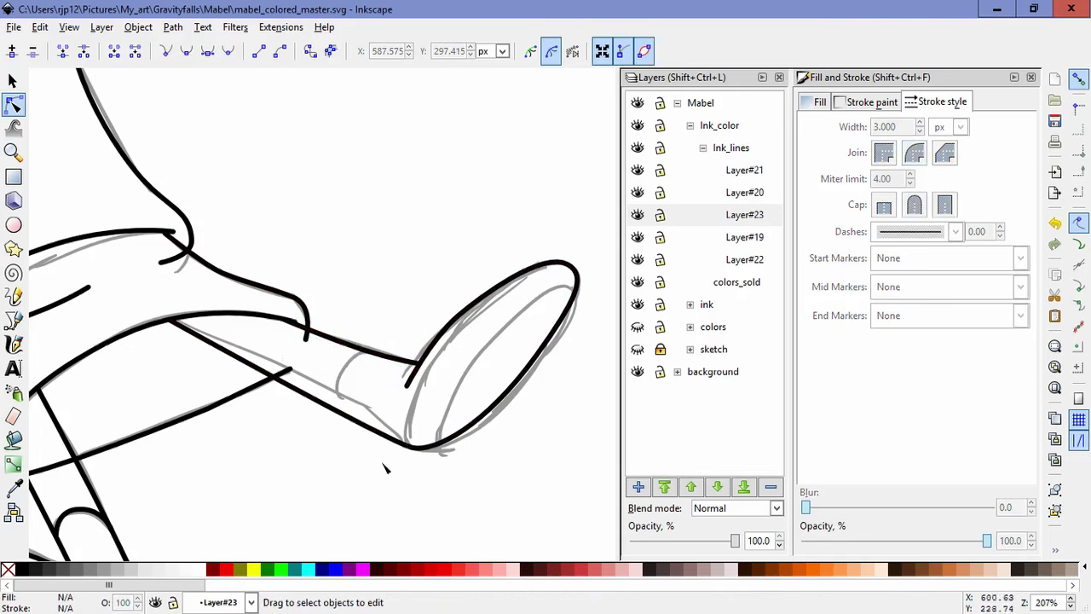
- Draw the curved sock cuff line across the right leg, from its upper edge to its lower edge
click(13, 321)
click(367, 350)
drag(335, 377, 325, 404)
click(337, 412)
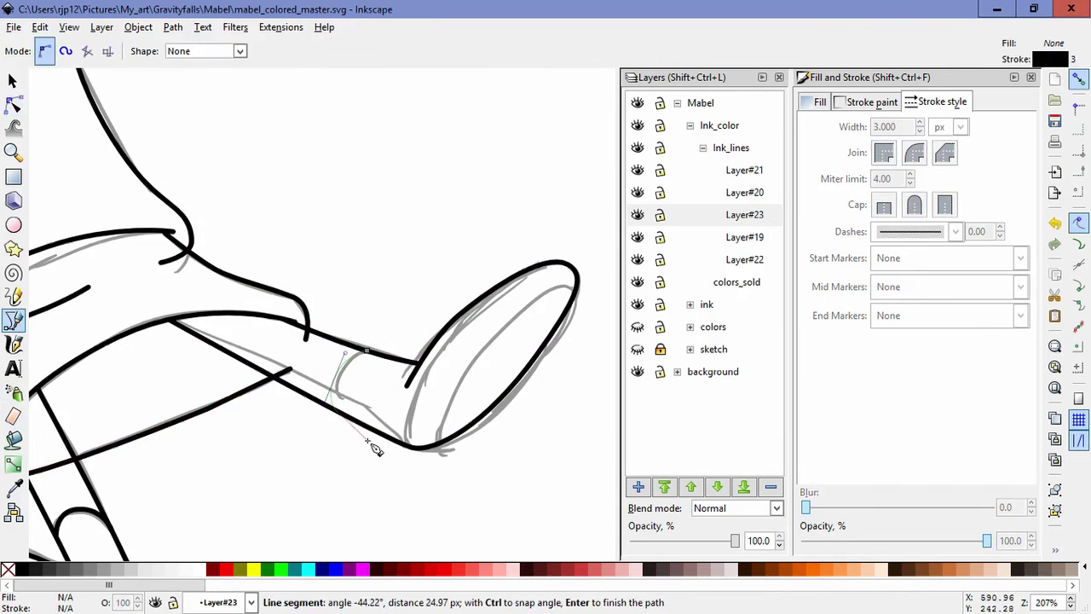
key(Return)
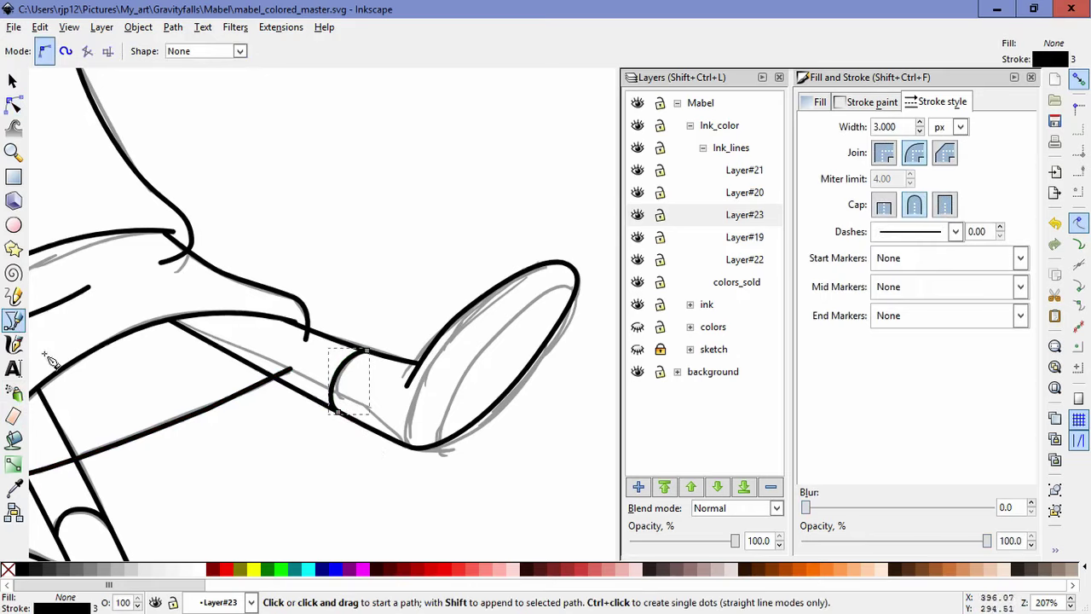
- Draw the right shoe's inner sole curve from the toe to the heel, with both ends running onto the outline
click(572, 298)
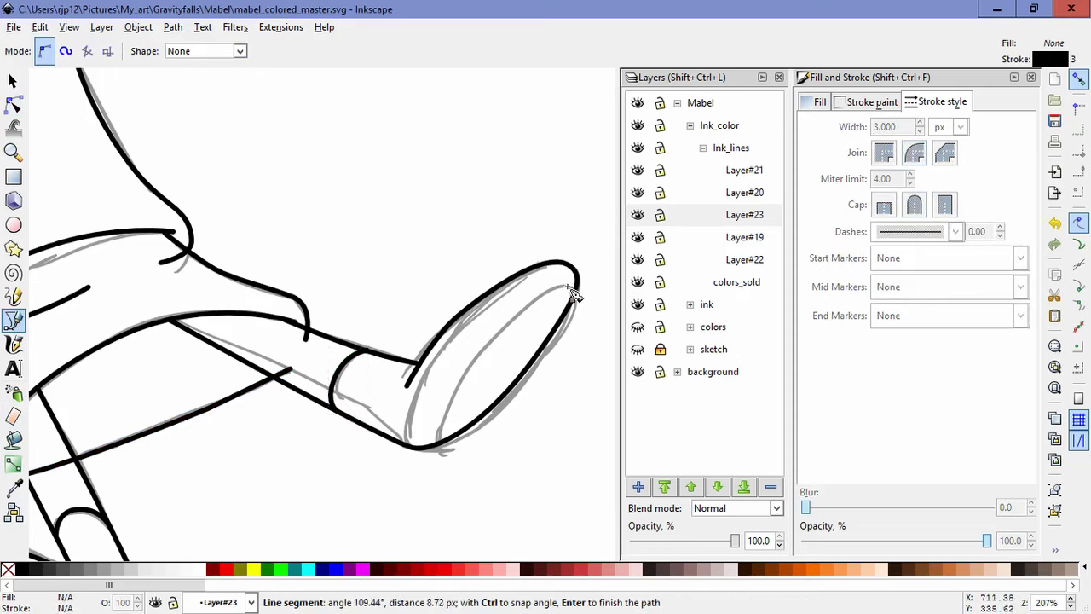
drag(477, 355, 457, 380)
drag(440, 444, 450, 449)
click(469, 435)
key(Return)
- Adjust the right sole curve's toe handle and middle node so the curve runs smoothly along the sketch
key(n)
mouse_move(570, 296)
mouse_down()
mouse_move(560, 279)
mouse_move(571, 316)
mouse_move(581, 296)
mouse_up()
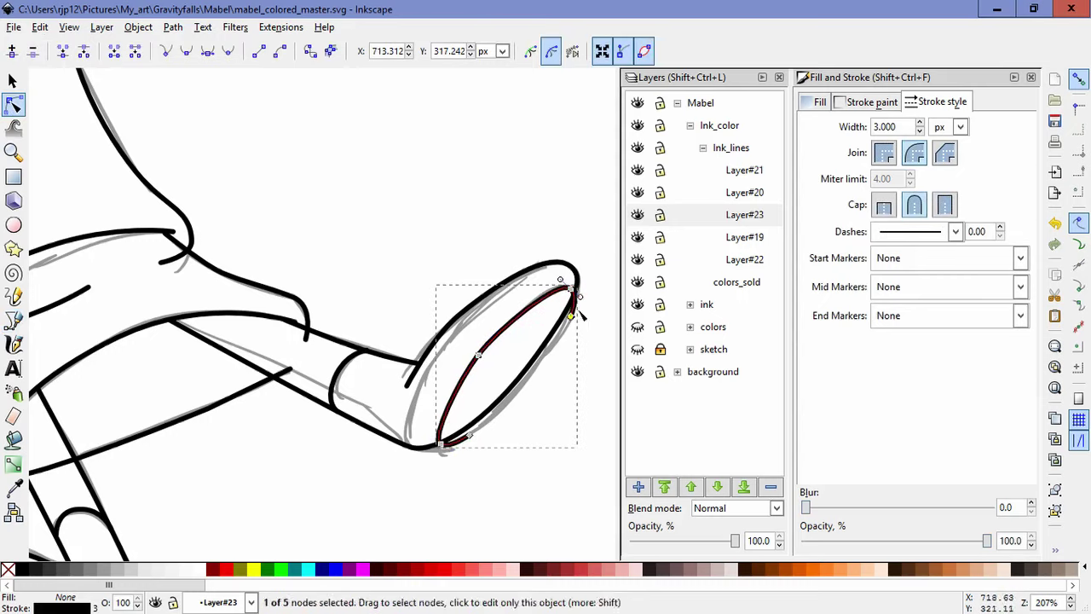
drag(479, 354, 459, 380)
drag(508, 328, 516, 314)
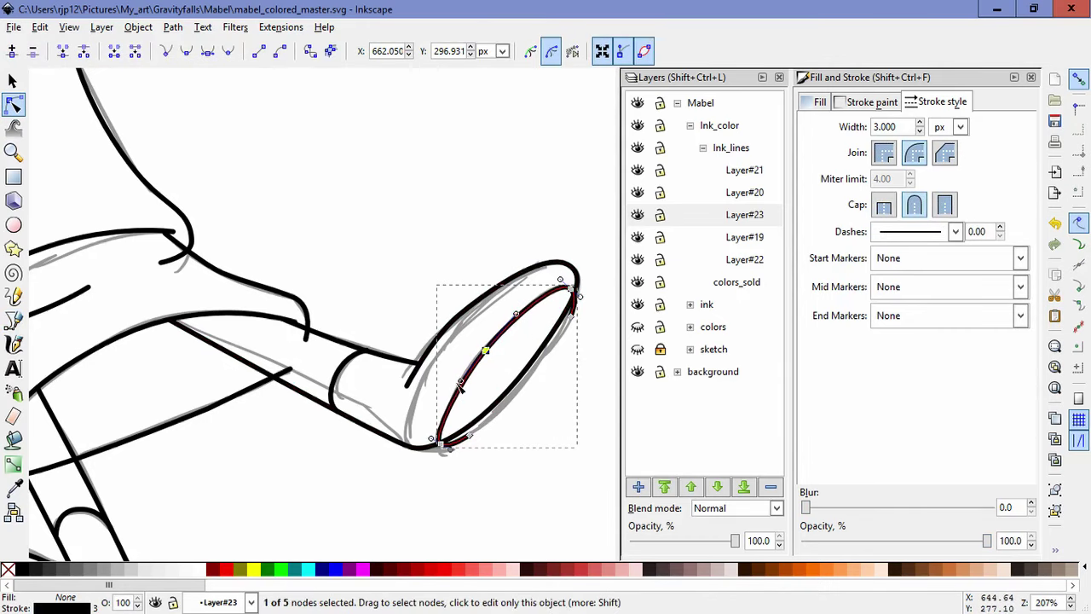
click(537, 507)
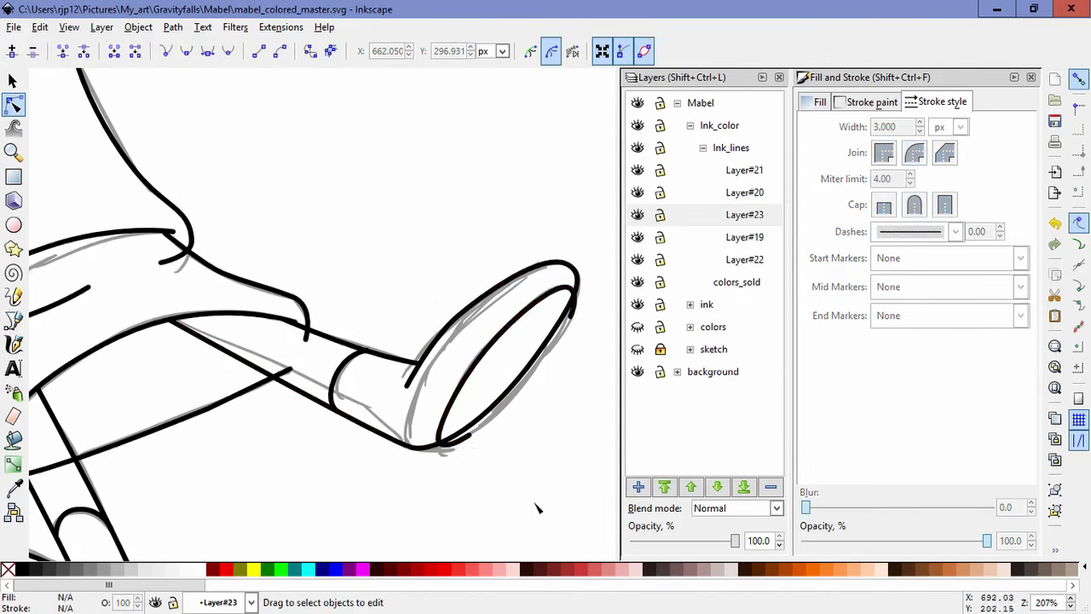
- Fine-tune the right sole curve's toe-end node and handles so its tip blends into the shoe outline
click(576, 320)
scroll(589, 331, up, 3)
drag(547, 214, 557, 233)
drag(508, 190, 510, 196)
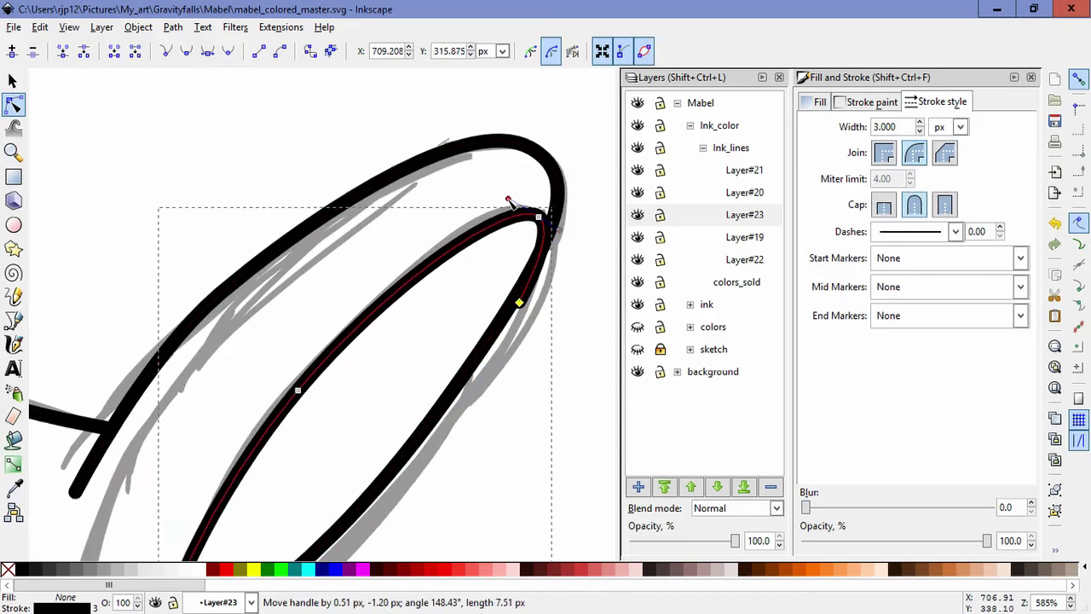
- Adjust the right sole curve's heel-end nodes and handle so the curve meets the shoe outline
click(450, 473)
drag(449, 473, 535, 238)
click(282, 420)
click(282, 418)
drag(255, 418, 238, 401)
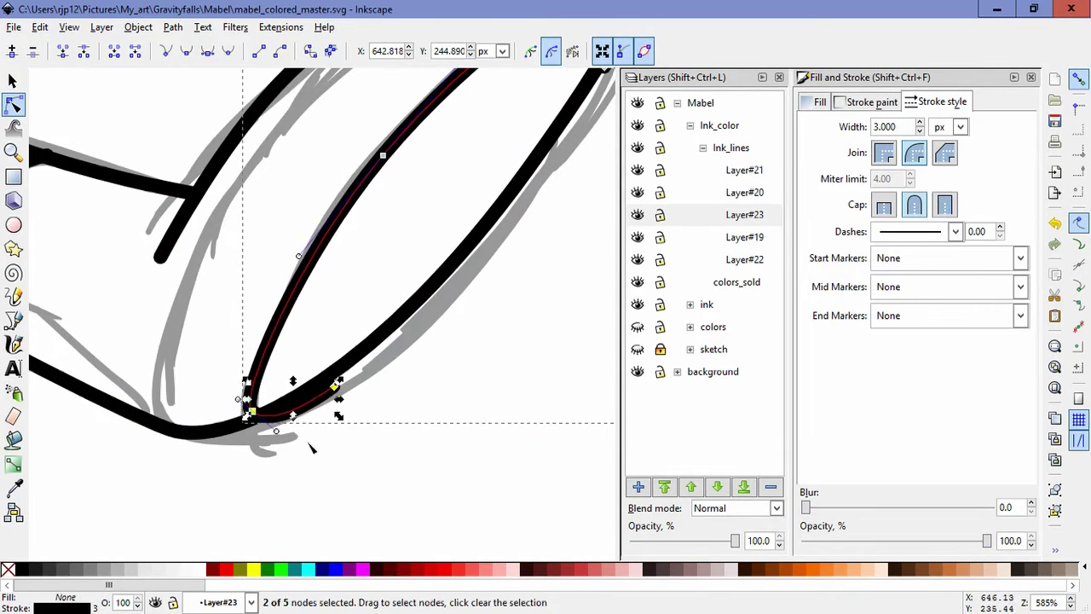
click(449, 399)
click(449, 399)
ctrl+scroll(452, 403, down, 4)
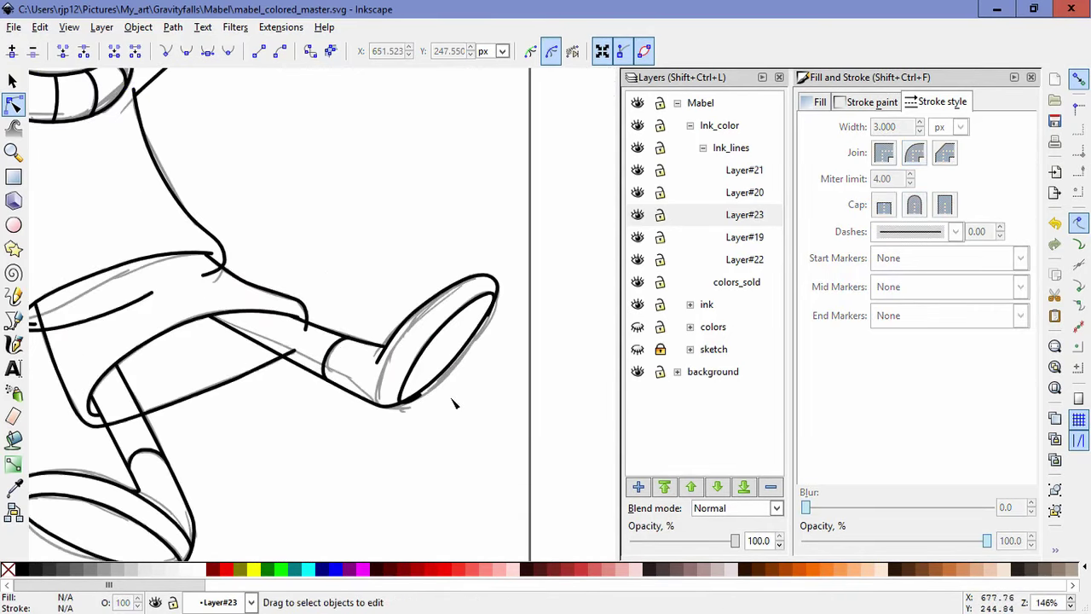
- Draw the right shoe's inner edge curve from the upper outline past the ankle down to the heel
ctrl+scroll(354, 433, up, 1)
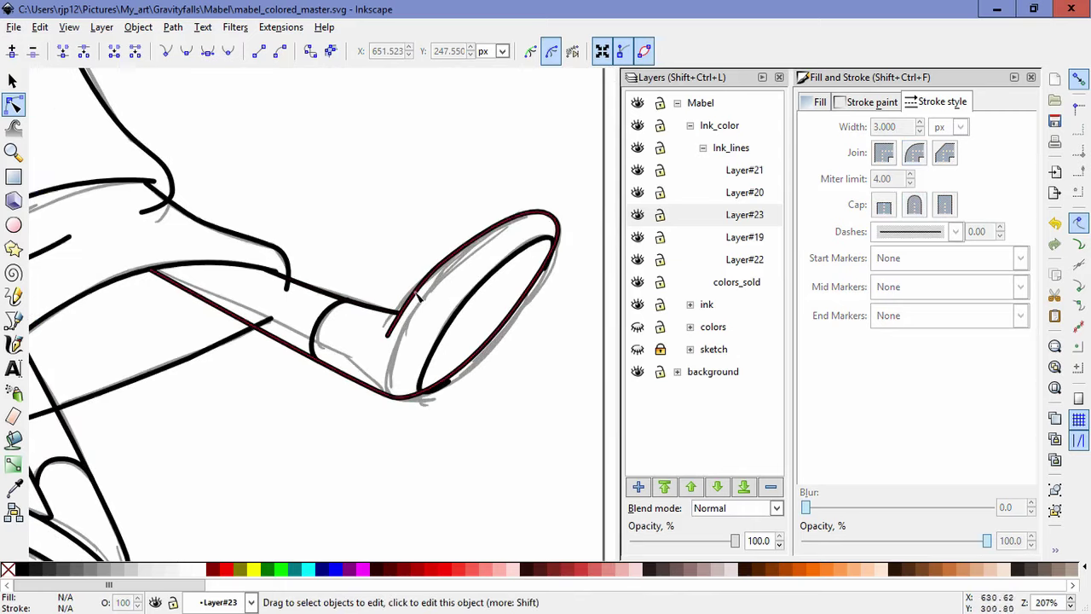
click(14, 319)
click(486, 230)
drag(393, 340, 372, 400)
double_click(394, 399)
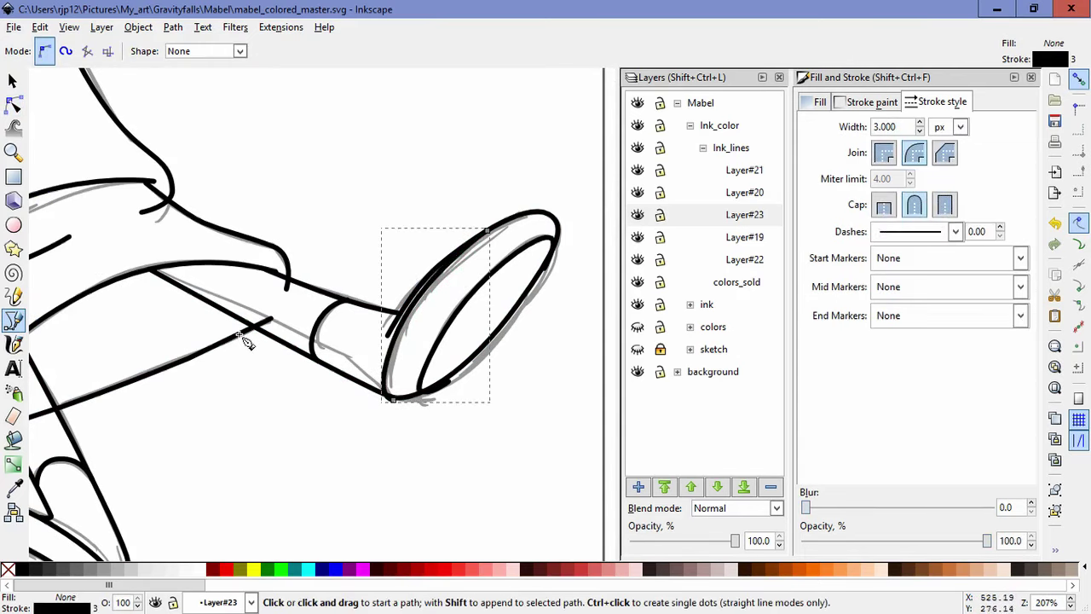
- Adjust the inner edge curve's end node, middle node and handle to round it between the shoe's upper outline and heel
click(13, 100)
drag(393, 400, 379, 391)
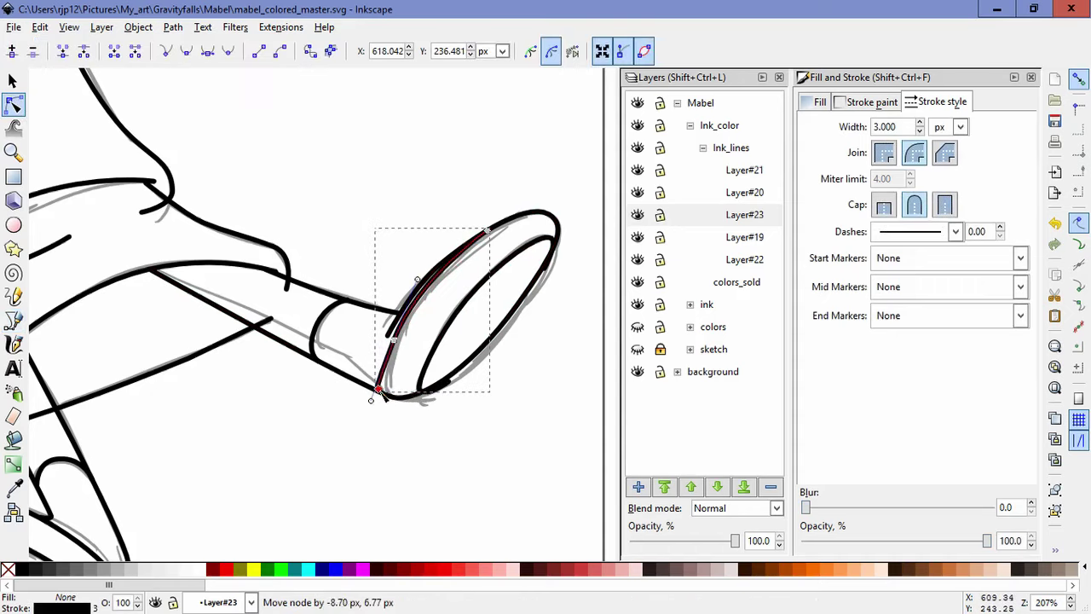
drag(393, 339, 407, 314)
drag(432, 256, 443, 254)
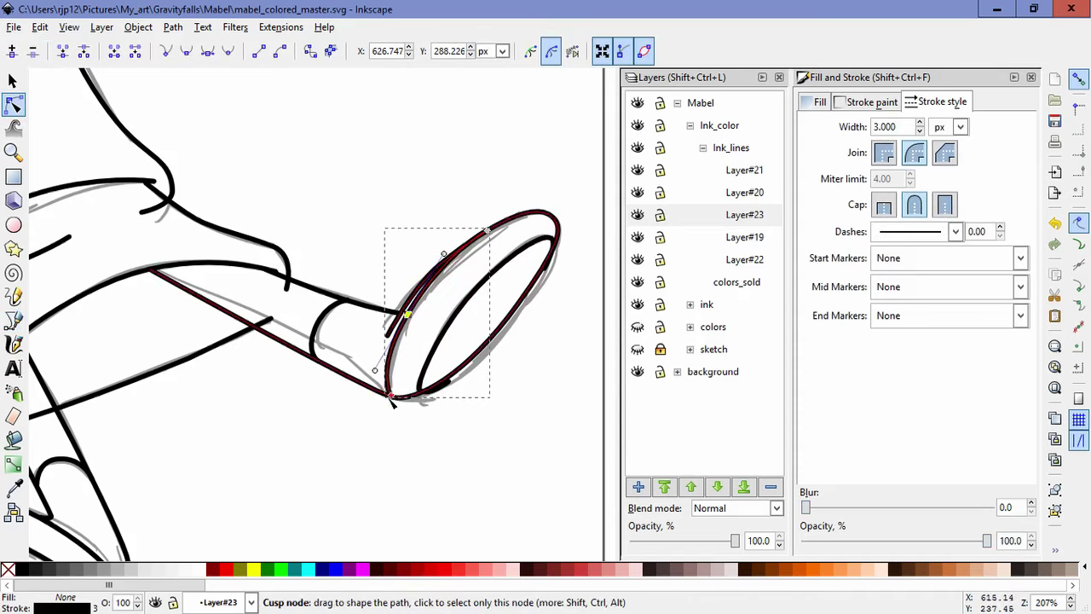
- Try to move the inner edge curve's heel end onto the leg line and shift the shoe outline's ankle end
drag(393, 398, 376, 389)
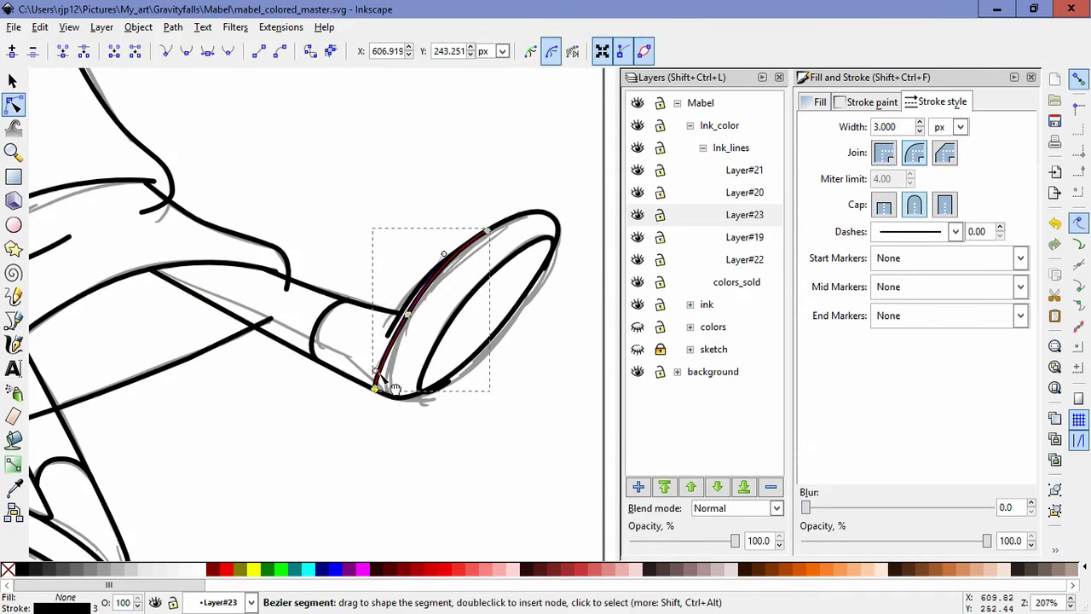
click(390, 334)
drag(388, 335, 387, 335)
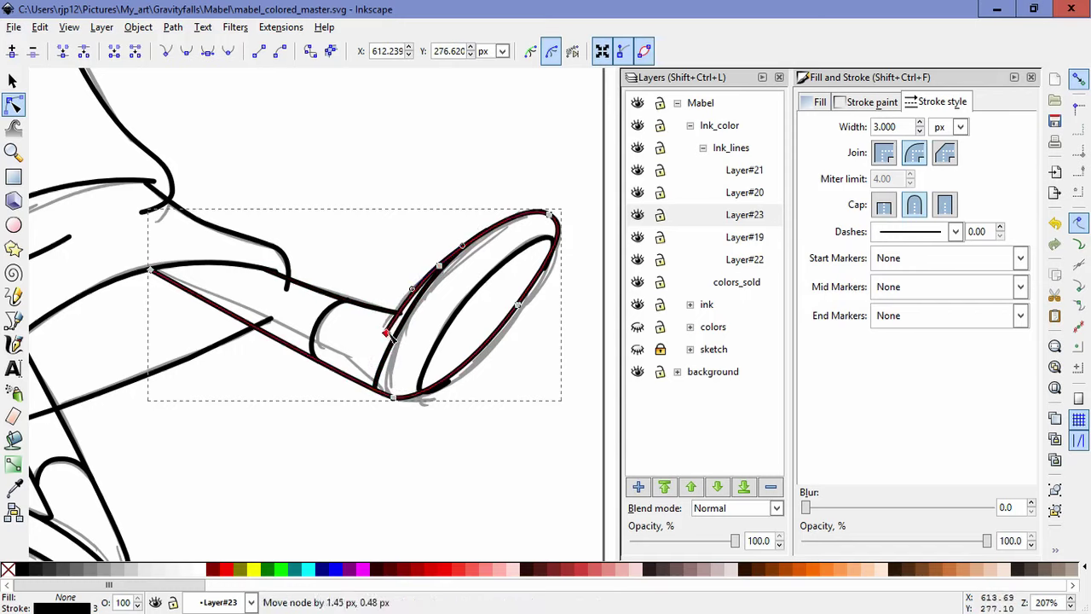
click(409, 464)
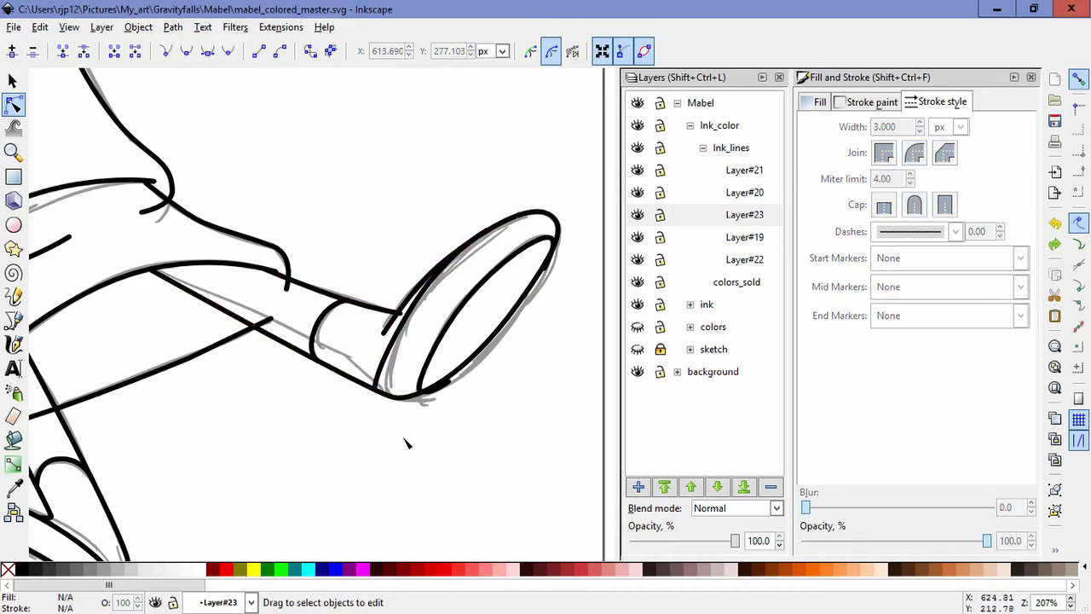
- Reshape the right shoe outline's heel node handle to round out the bottom of the heel
click(407, 394)
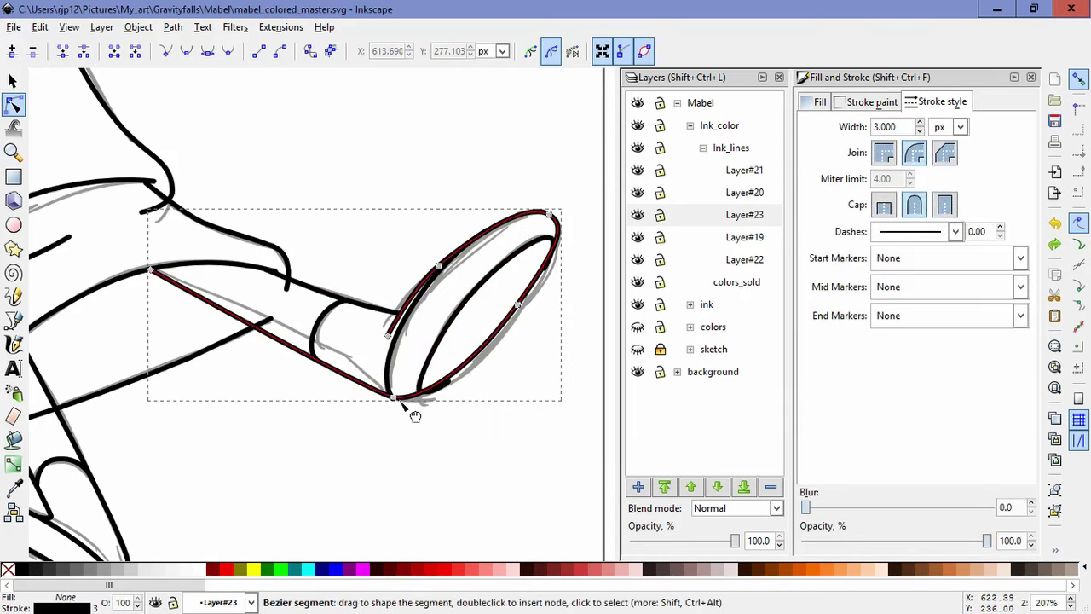
drag(417, 421, 433, 413)
click(415, 502)
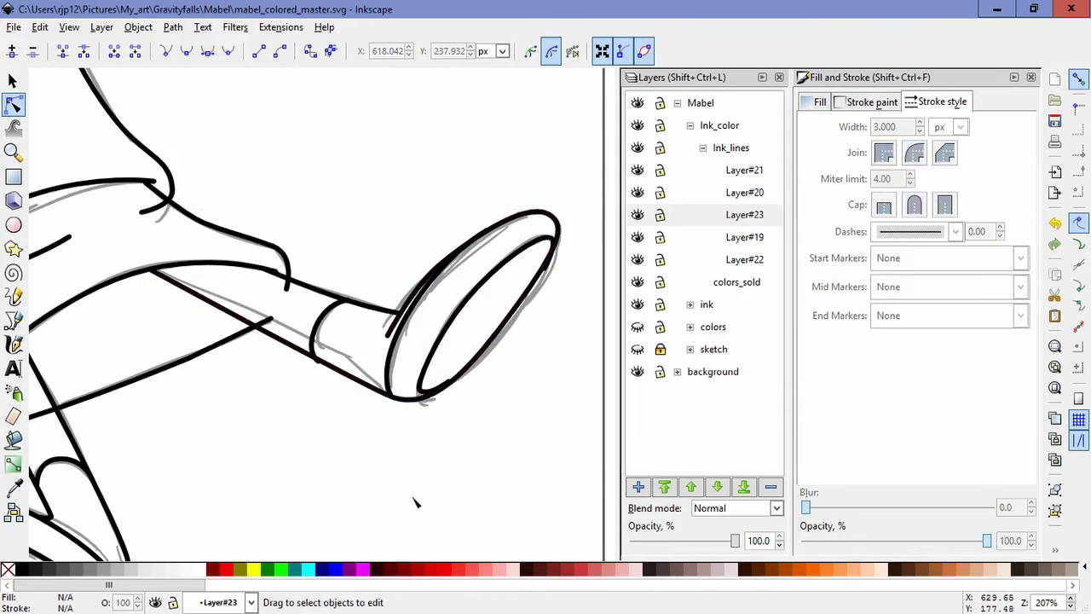
- Move the left leg line's upper end onto the skirt hem and the sock cuff's end onto the leg line
scroll(358, 422, down, 4)
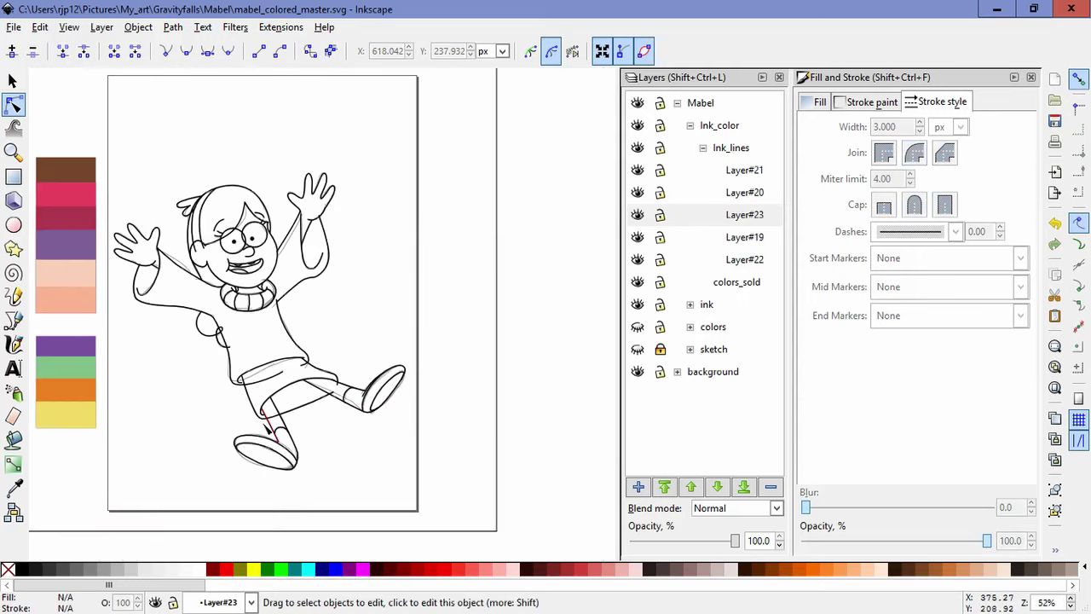
scroll(261, 424, up, 3)
click(284, 344)
drag(280, 336, 289, 342)
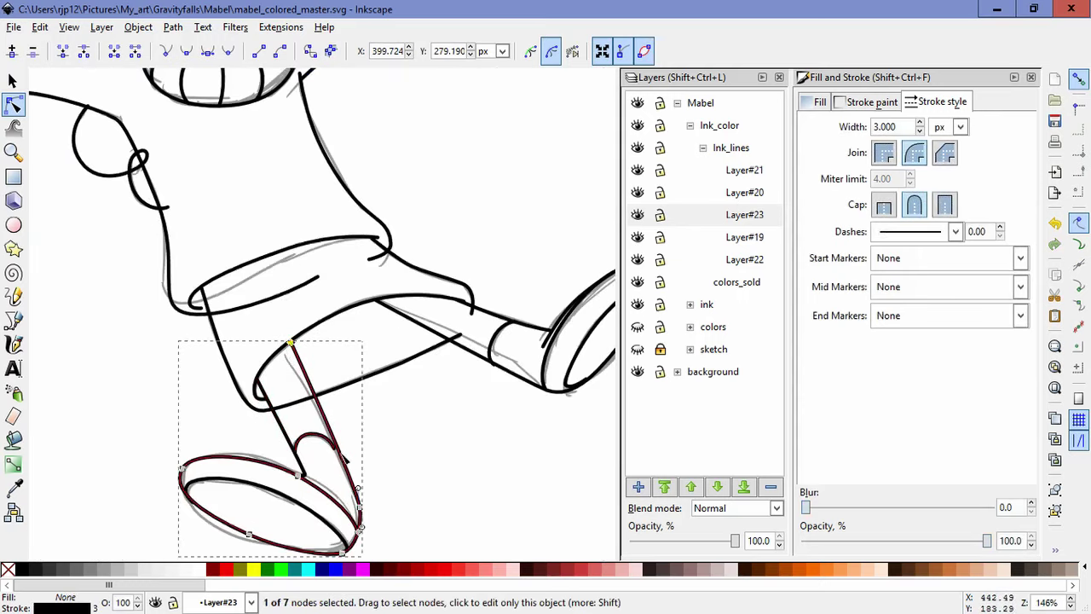
click(333, 445)
drag(333, 447, 337, 445)
click(396, 489)
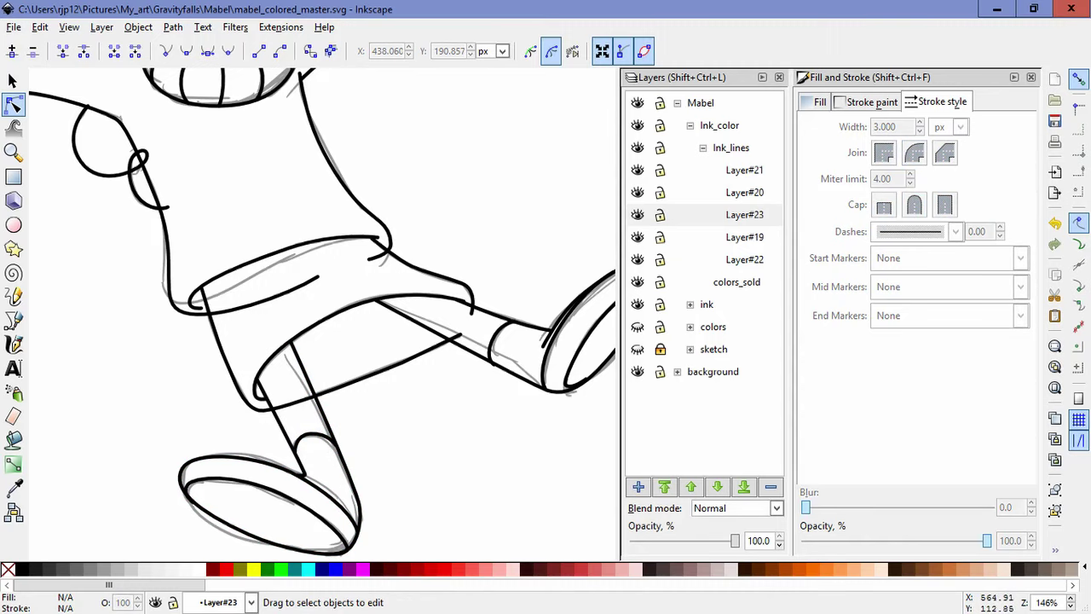
- Toggle the faded ink layer's visibility to review the traced black lines across the whole figure
drag(477, 256, 635, 439)
scroll(475, 286, down, 3)
drag(527, 287, 497, 295)
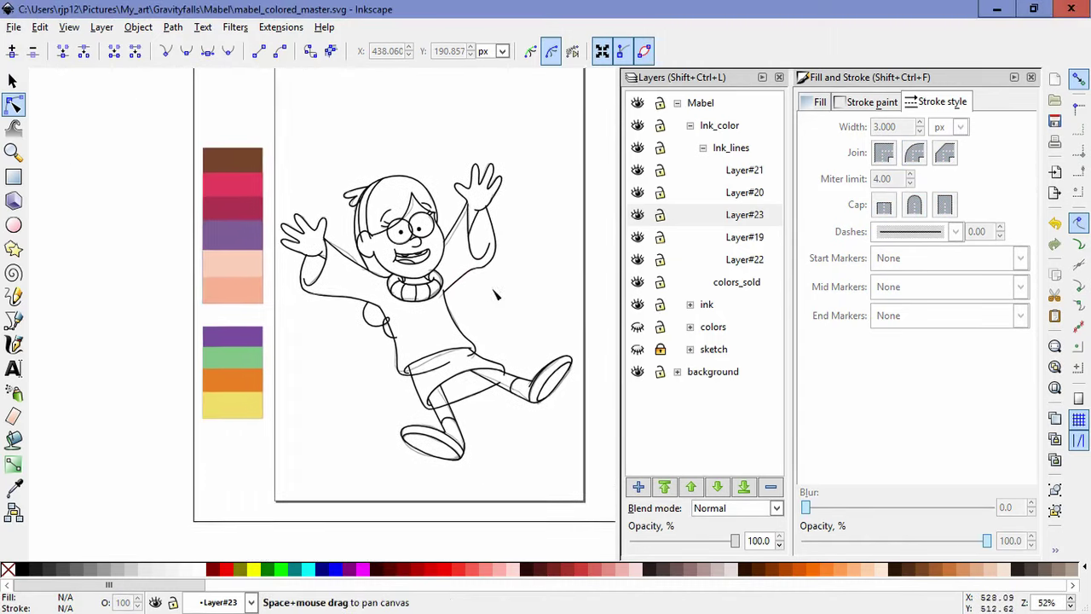
click(634, 306)
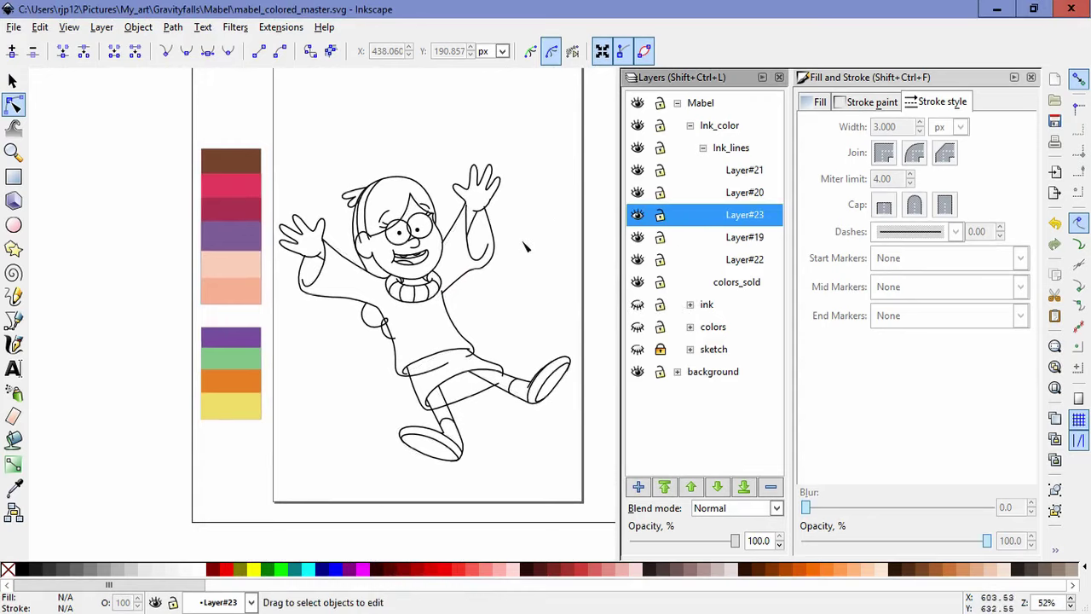
scroll(526, 243, up, 2)
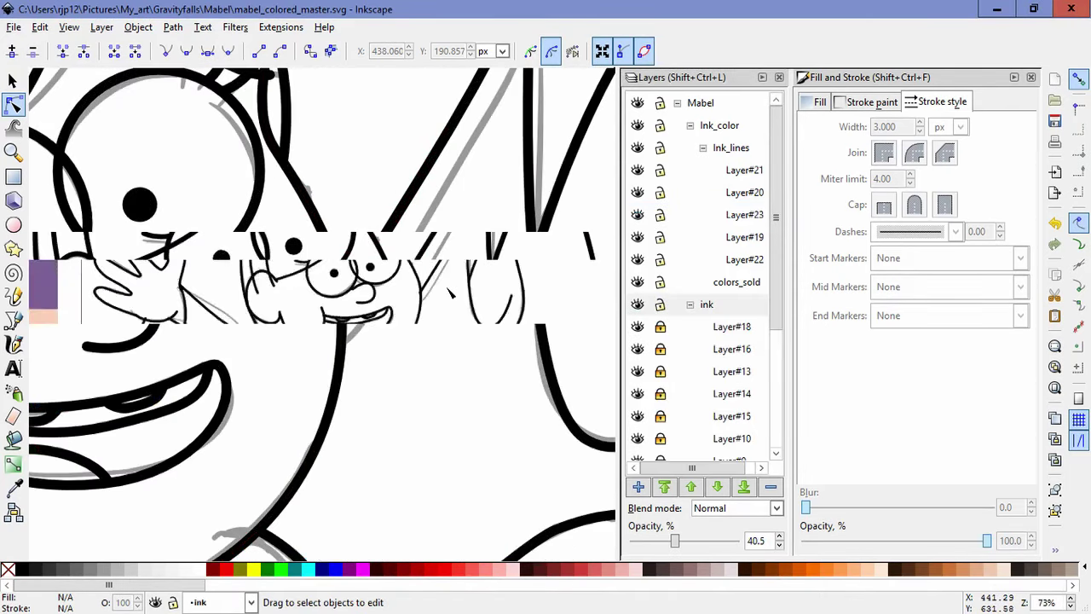
scroll(450, 293, down, 3)
- Lock the ink layer
click(661, 307)
click(661, 307)
click(661, 306)
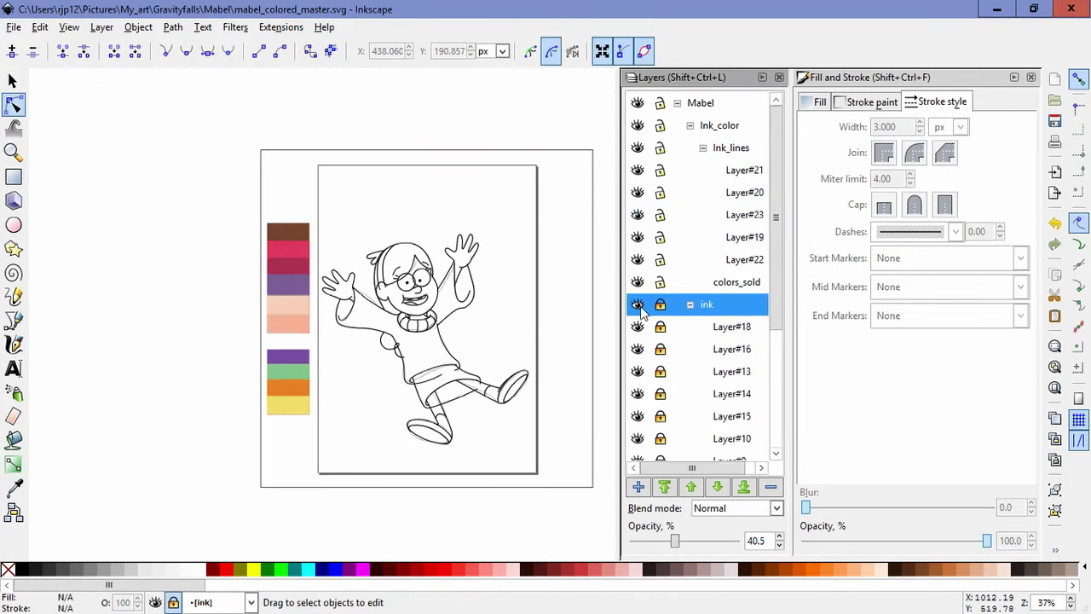
- Hide the ink layer and set the stroke width of all the drawing's objects to 2 px
click(640, 307)
drag(528, 320, 473, 313)
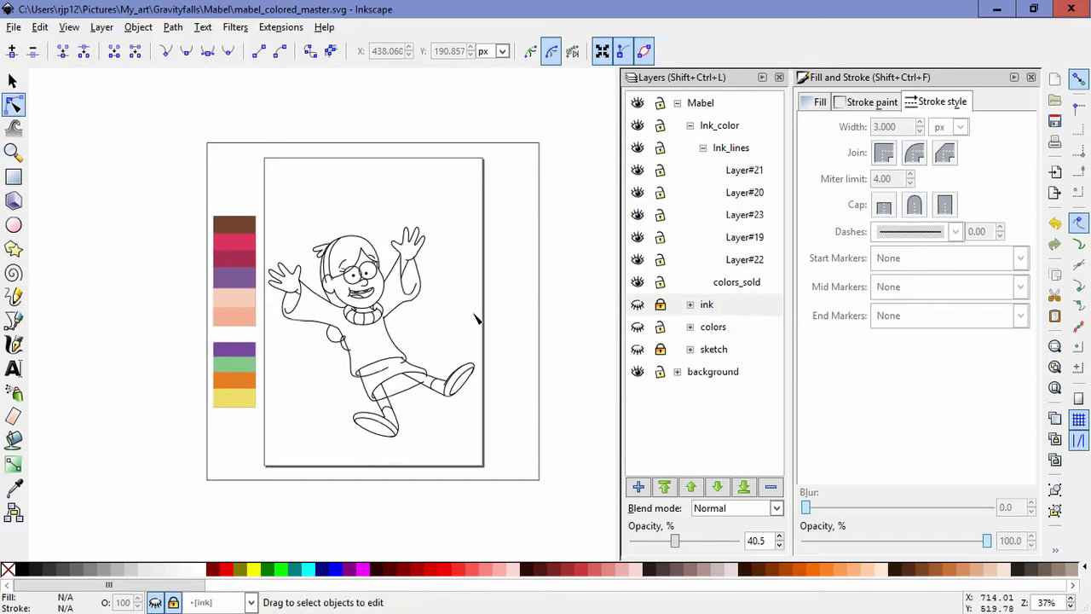
key(5)
key(s)
key(ctrl+alt+a)
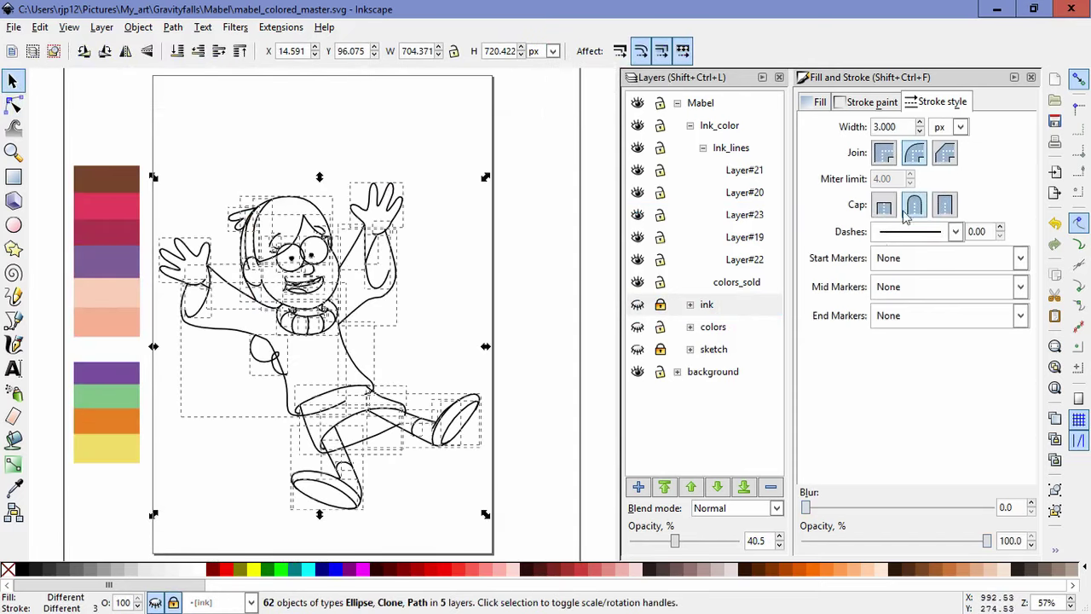
click(904, 123)
scroll(905, 122, down, 14)
scroll(905, 122, down, 3)
scroll(904, 122, up, 8)
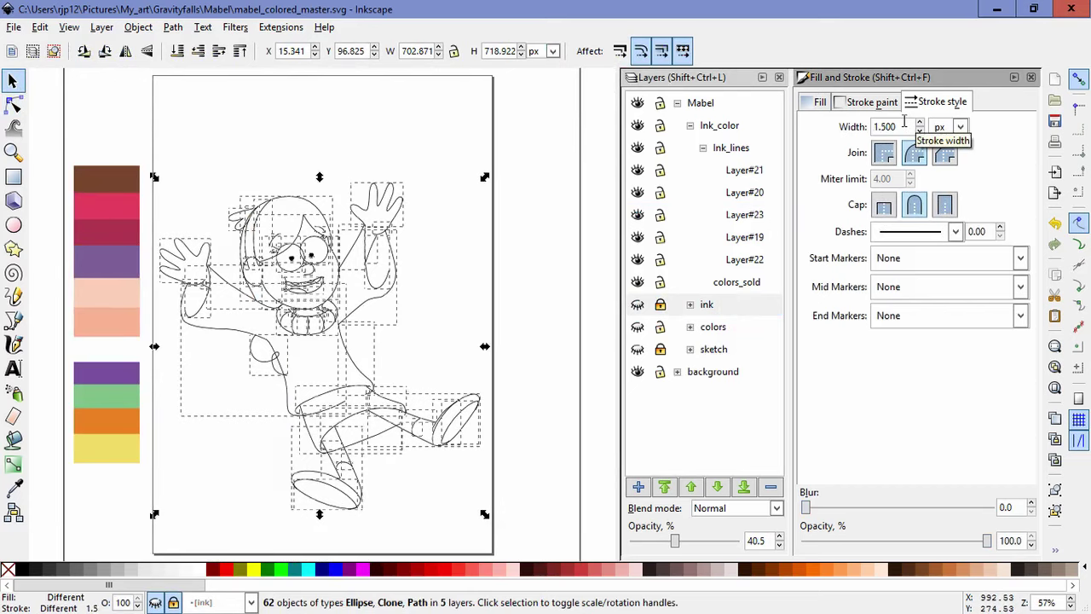
drag(904, 126, 871, 126)
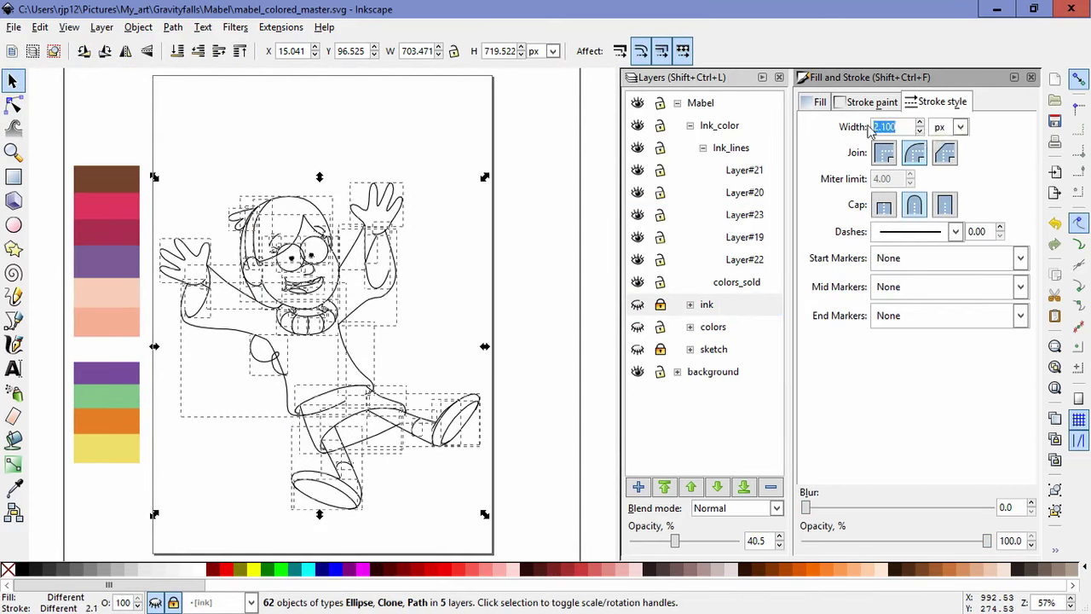
click(504, 292)
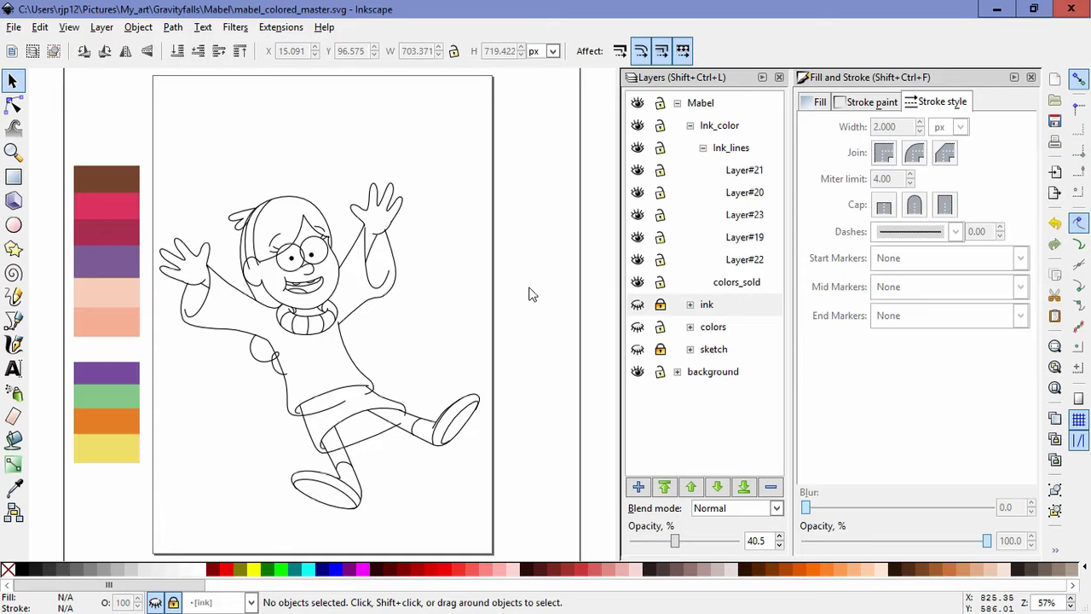
- Move the upper end nodes of the two outer sleeve lines below the raised hand so they meet the hand outline
scroll(440, 283, up, 4)
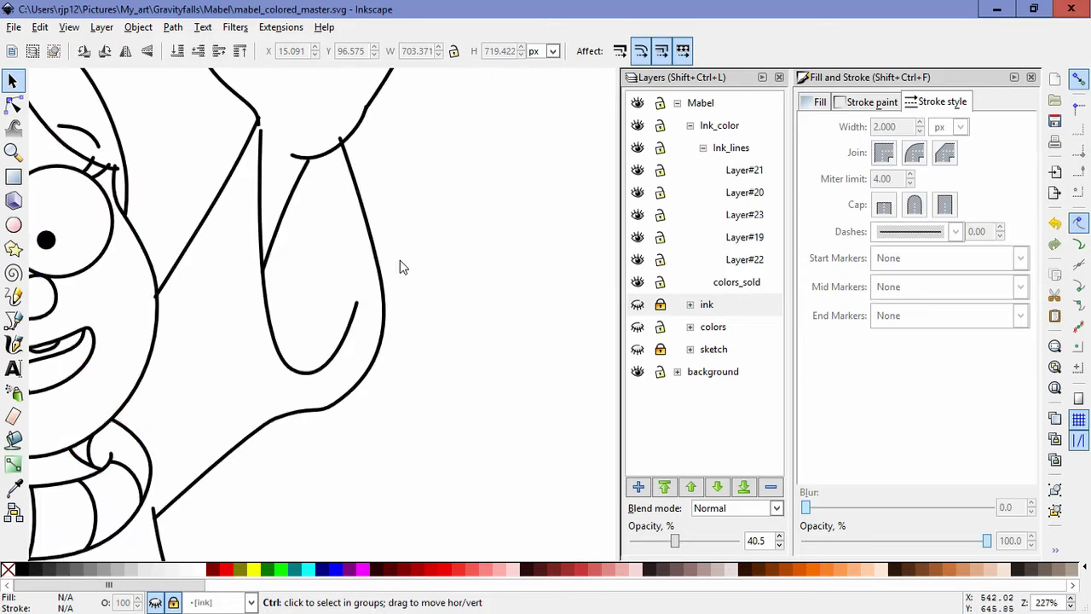
drag(397, 178, 465, 326)
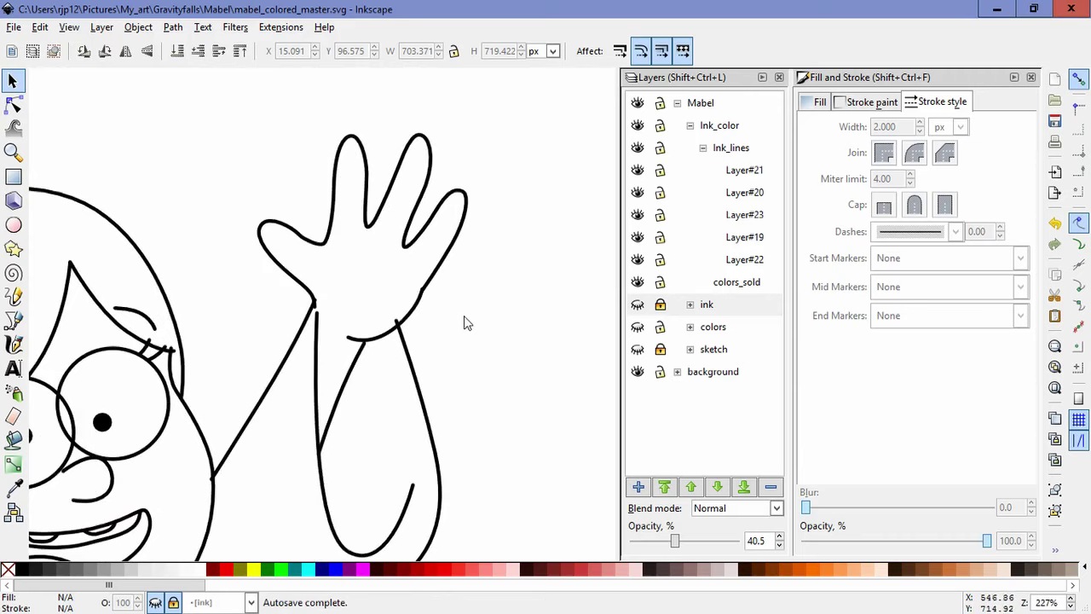
click(305, 316)
key(F2)
drag(316, 300, 312, 315)
click(339, 328)
click(340, 328)
click(317, 321)
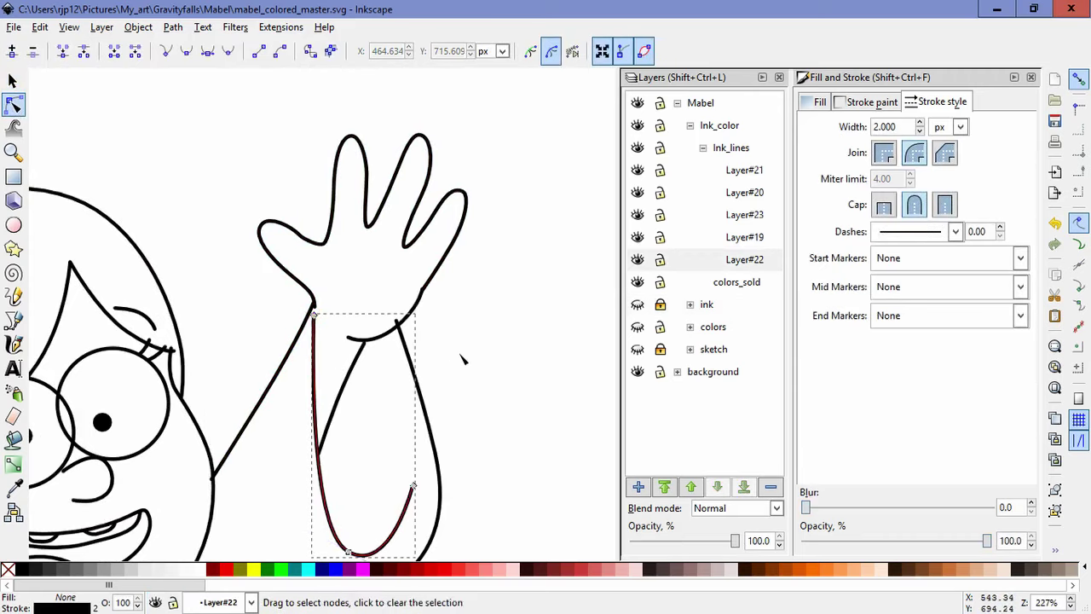
click(435, 358)
click(398, 323)
drag(399, 323, 404, 317)
click(463, 446)
- Move the lower end node of the arm line beside the cheek so it meets the face outline
scroll(300, 316, down, 5)
scroll(300, 315, down, 1)
drag(300, 315, 308, 338)
scroll(288, 296, up, 3)
click(325, 310)
click(378, 436)
- Draw a closed straight-edged mask shape around the hair tuft behind the head, following the head outline on its inner side
scroll(378, 437, down, 6)
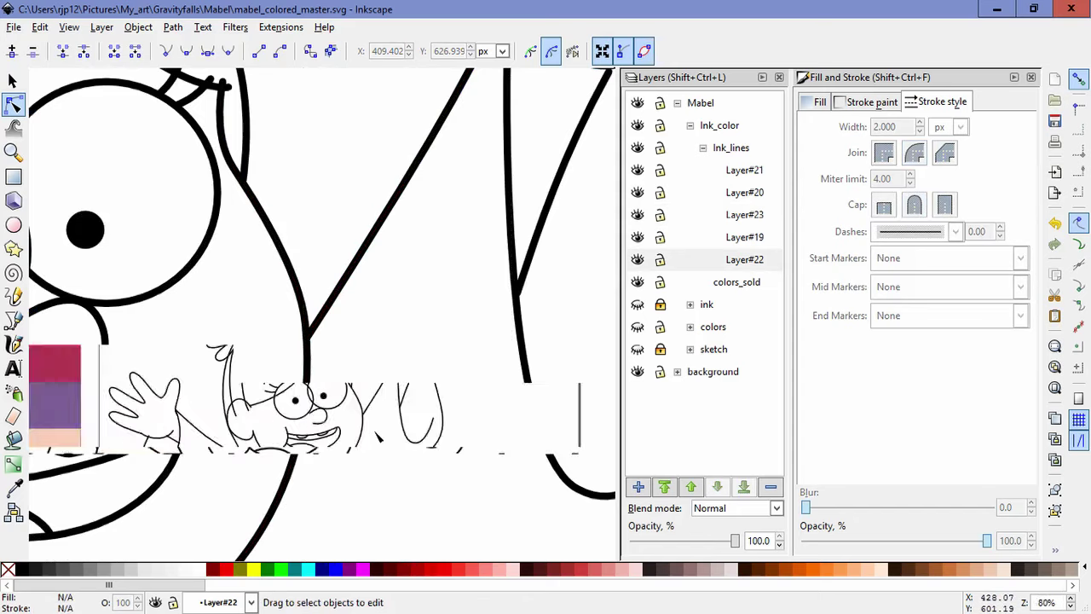
scroll(271, 427, up, 4)
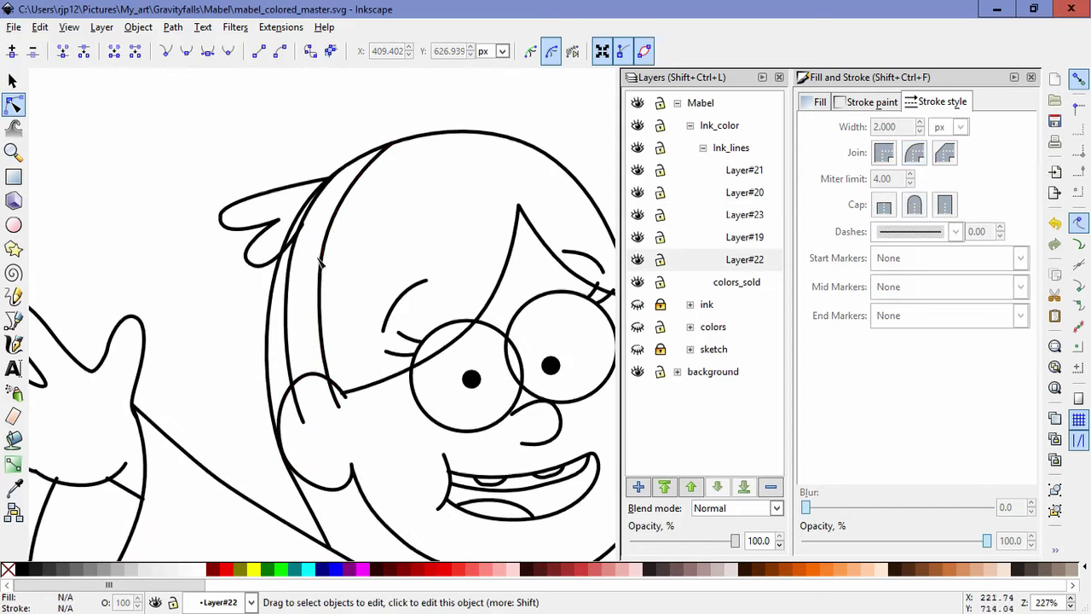
click(286, 249)
click(12, 319)
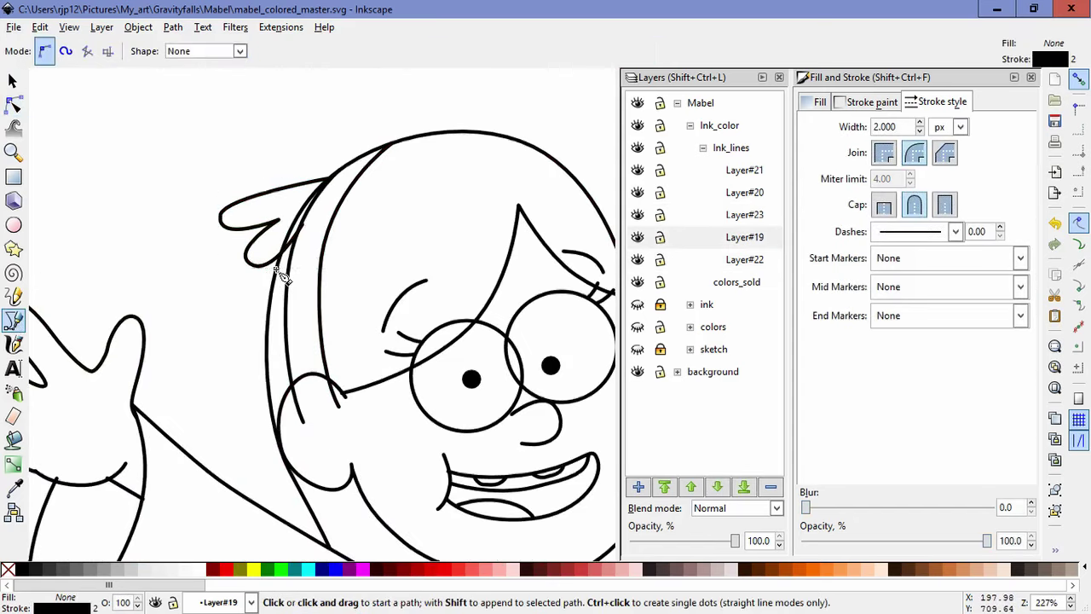
click(275, 268)
click(334, 174)
click(272, 132)
click(138, 187)
click(202, 294)
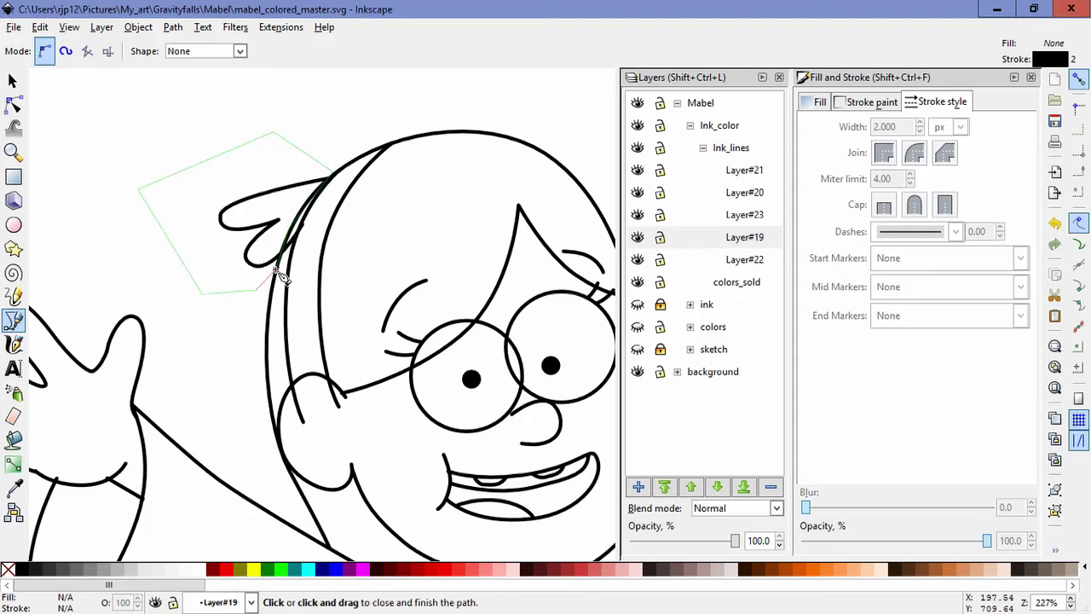
click(274, 268)
- Give the shape around the hair tuft a white flat fill and no stroke
click(820, 102)
click(840, 130)
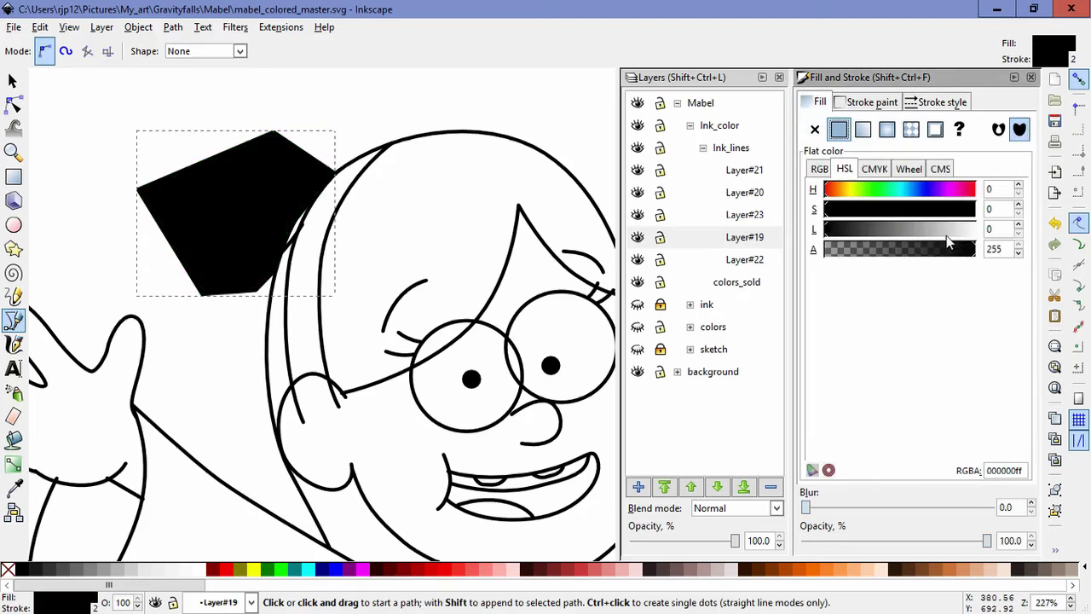
click(974, 229)
click(871, 101)
click(815, 130)
- Mask the hair tuft line with the white shape to trim the part that overlaps the head
click(12, 104)
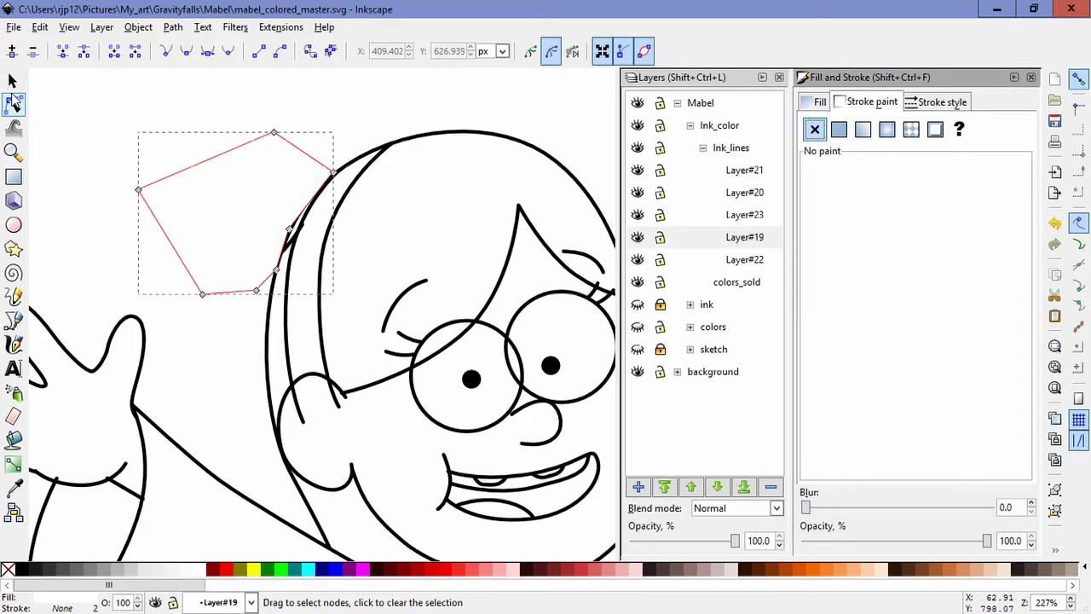
click(290, 245)
click(285, 248)
click(292, 256)
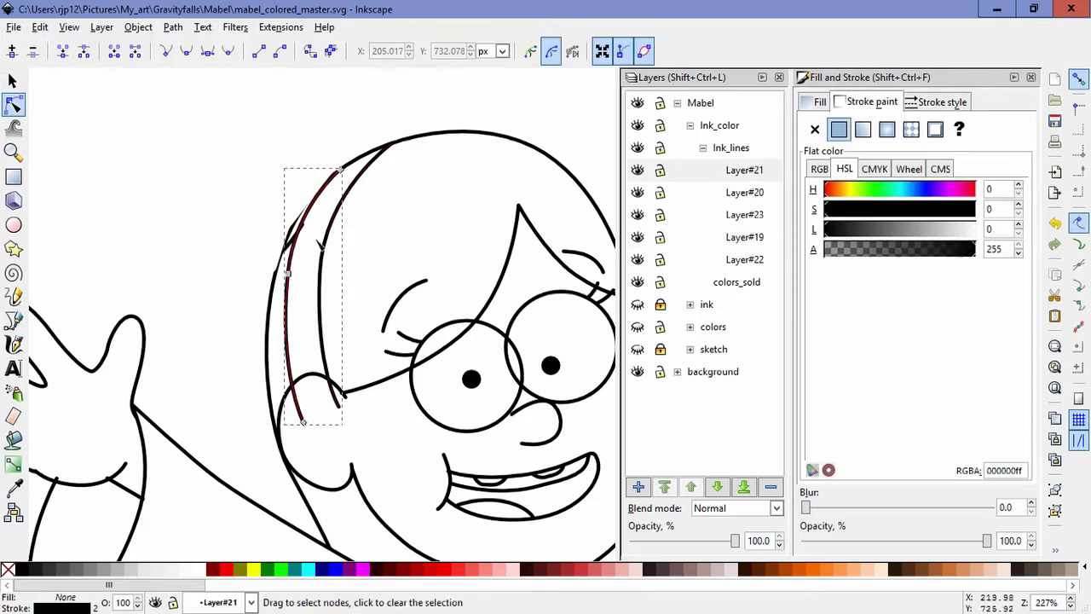
click(294, 248)
click(267, 246)
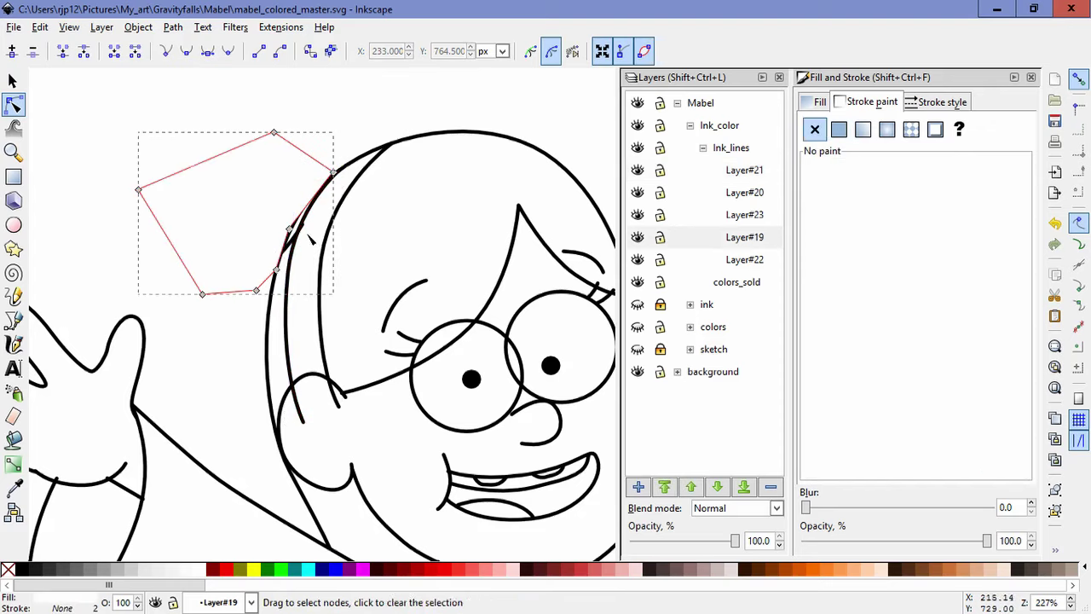
shift+click(311, 239)
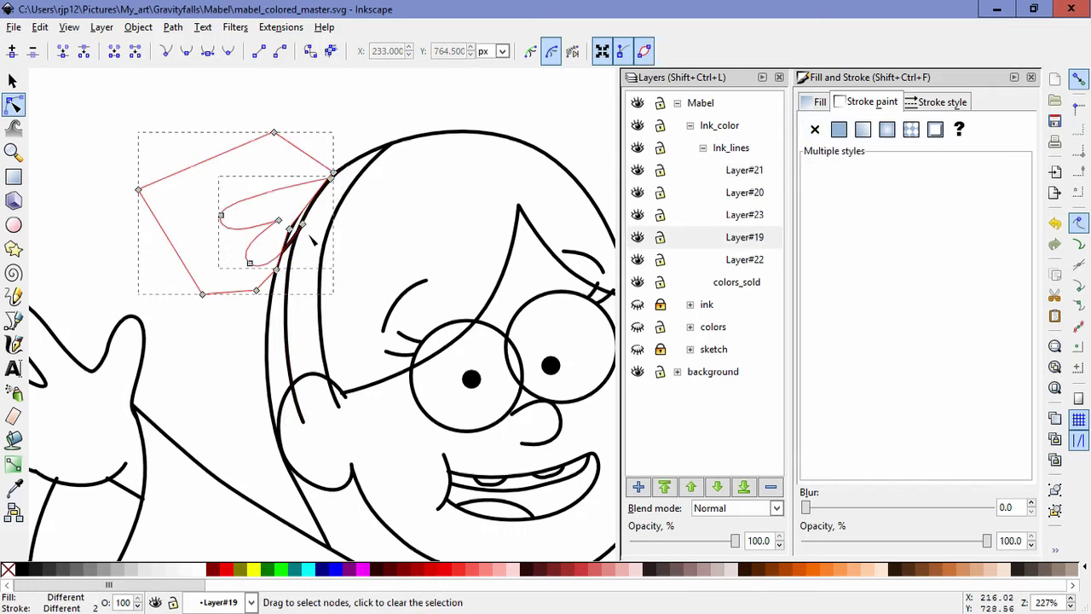
click(138, 26)
mouse_move(149, 148)
click(348, 151)
click(124, 296)
- Draw a closed mask shape around the headband lines, with its lower edge curving along the top of the ear
click(294, 339)
click(287, 352)
click(14, 320)
click(286, 392)
drag(308, 373, 333, 382)
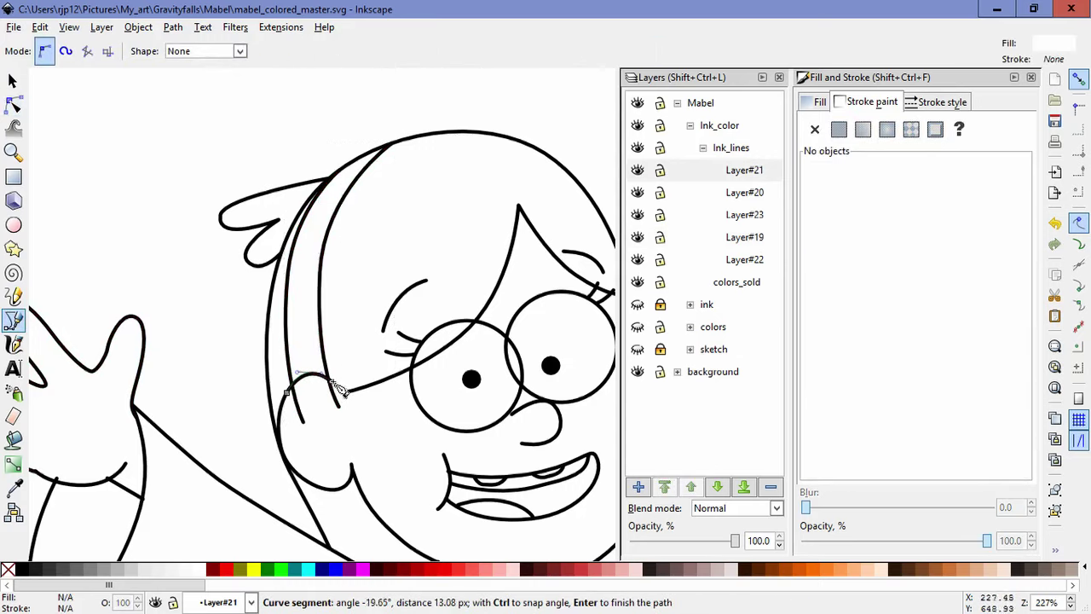
click(339, 388)
click(342, 229)
click(418, 121)
click(351, 106)
click(273, 209)
click(272, 360)
click(291, 394)
- Mask both headband lines with the new shape to trim their ends inside the ear
key(n)
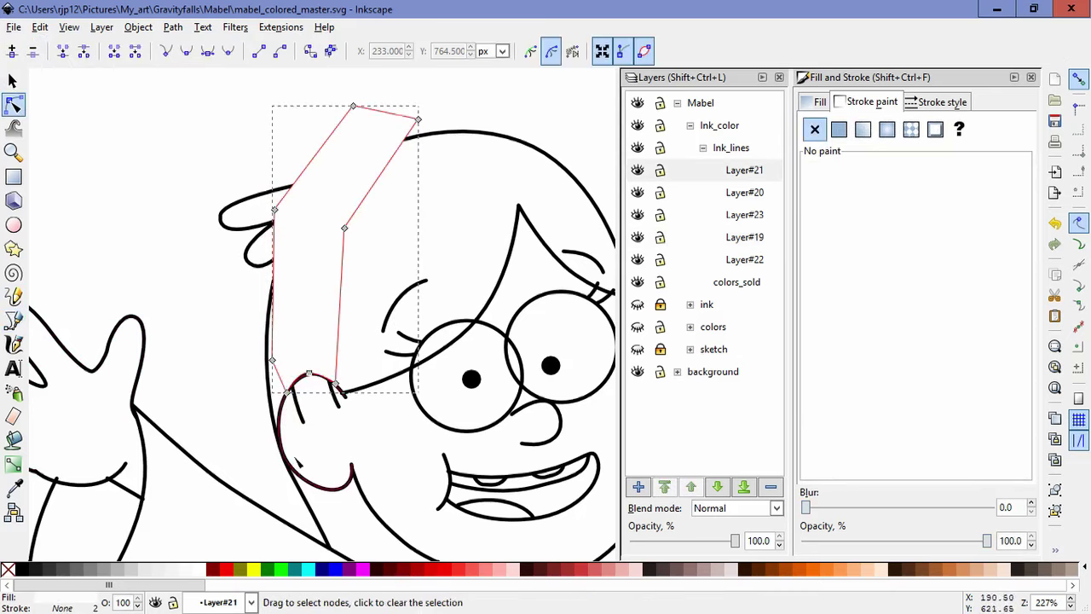
shift+click(300, 411)
shift+click(335, 398)
click(138, 26)
mouse_move(151, 151)
click(352, 151)
click(304, 440)
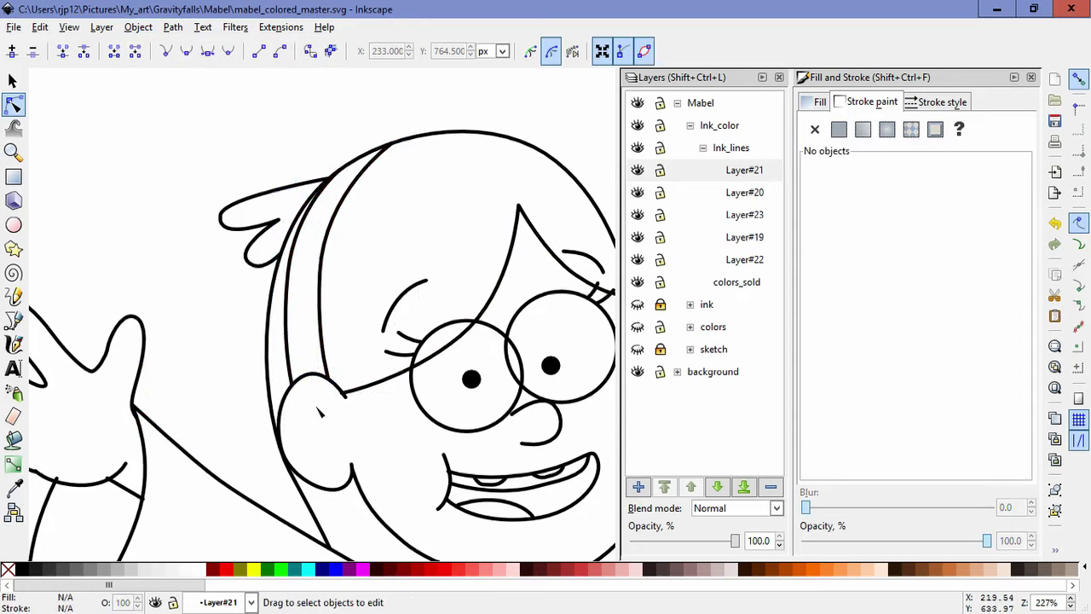
- Move the fringe line's end node beside the ear so it meets the ear outline
click(386, 392)
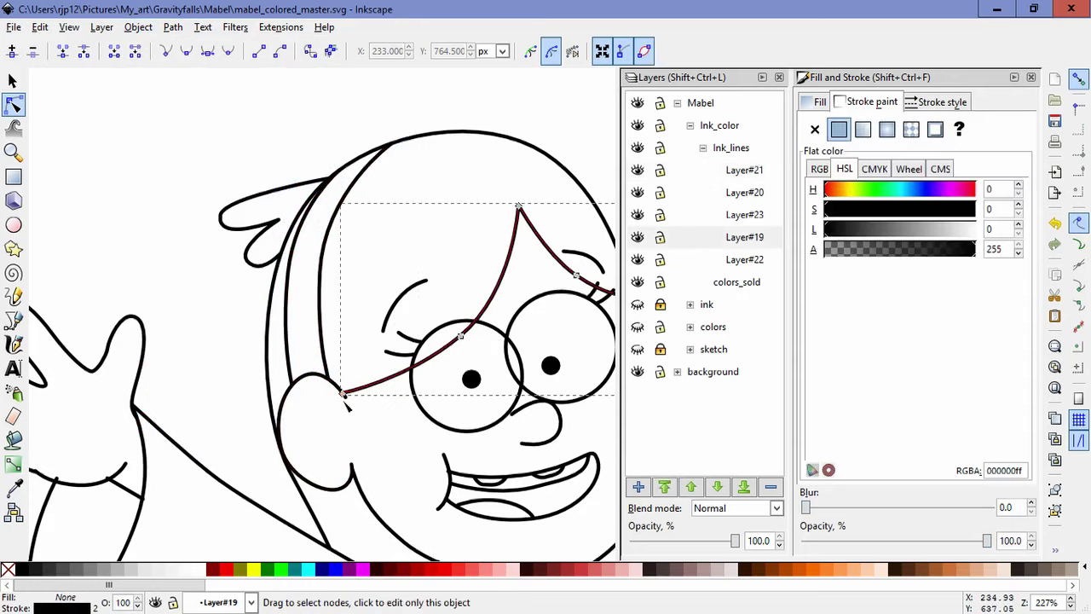
scroll(344, 400, up, 3)
drag(333, 473, 342, 471)
click(442, 515)
click(442, 515)
- Draw a closed mask shape around the fringe line that leaves out the part inside the eye circle nearest the ear
scroll(442, 515, down, 3)
scroll(443, 520, down, 2)
click(368, 385)
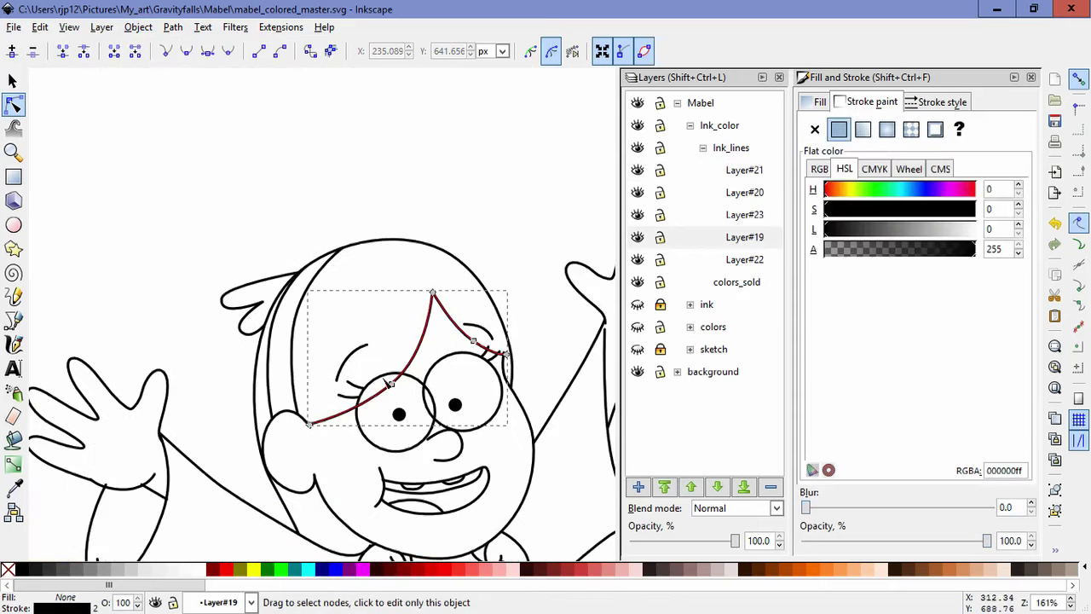
key(b)
scroll(367, 425, up, 4)
click(346, 407)
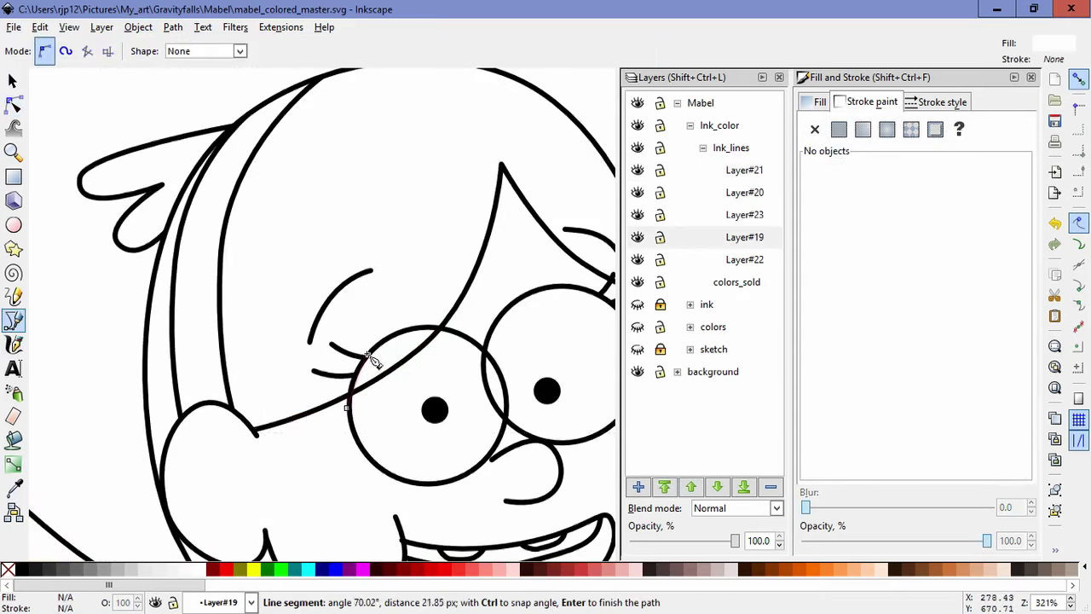
click(375, 328)
click(468, 327)
drag(565, 285, 451, 285)
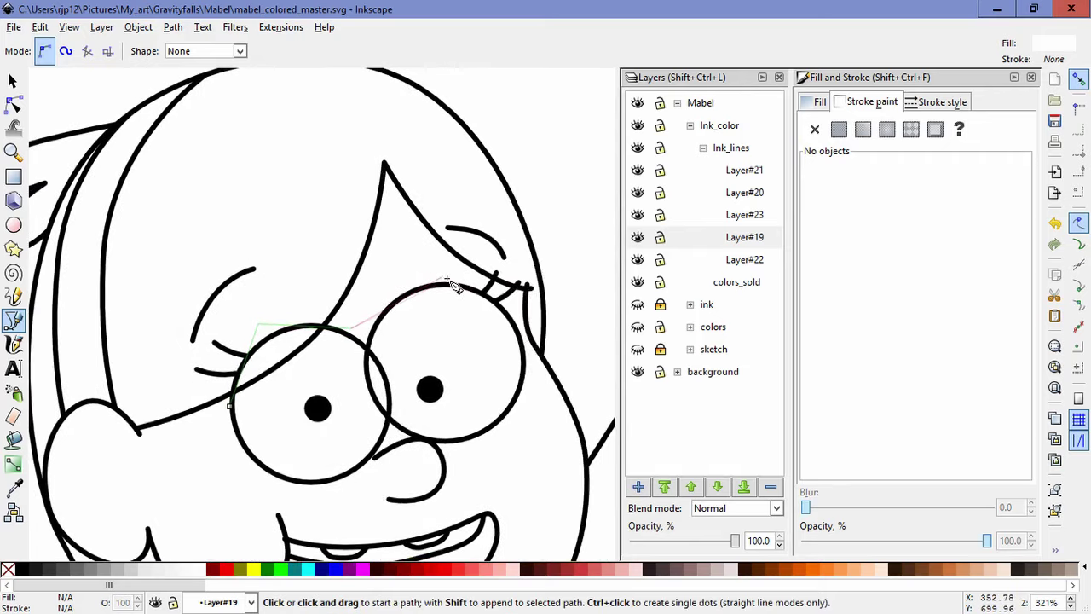
click(535, 292)
click(555, 229)
click(355, 100)
click(299, 274)
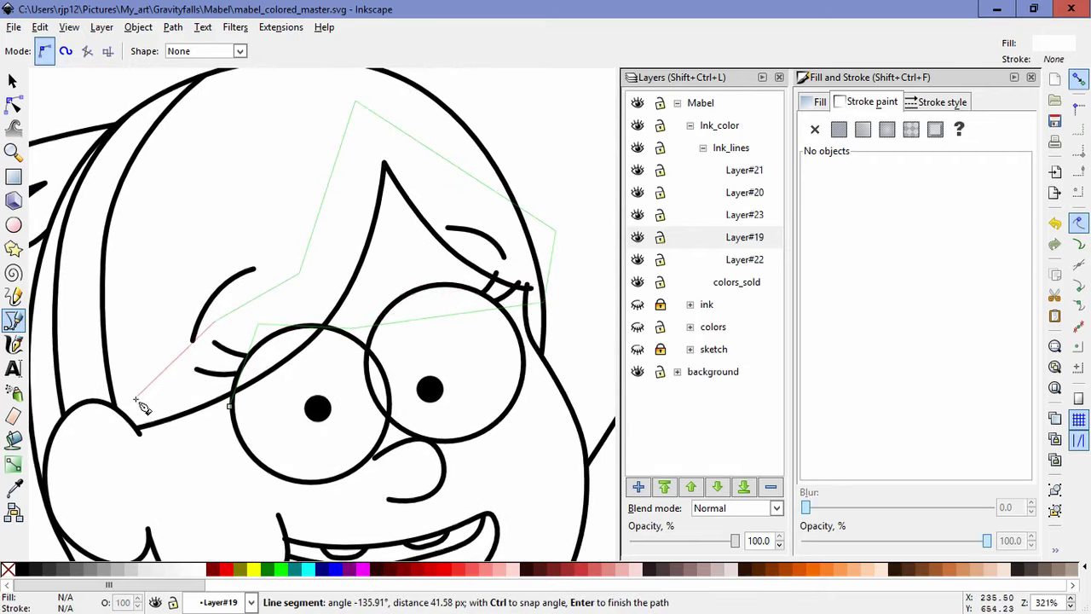
click(104, 426)
click(167, 475)
click(230, 407)
- Mask the fringe line with the new shape to remove the segment crossing the eye circle
click(13, 126)
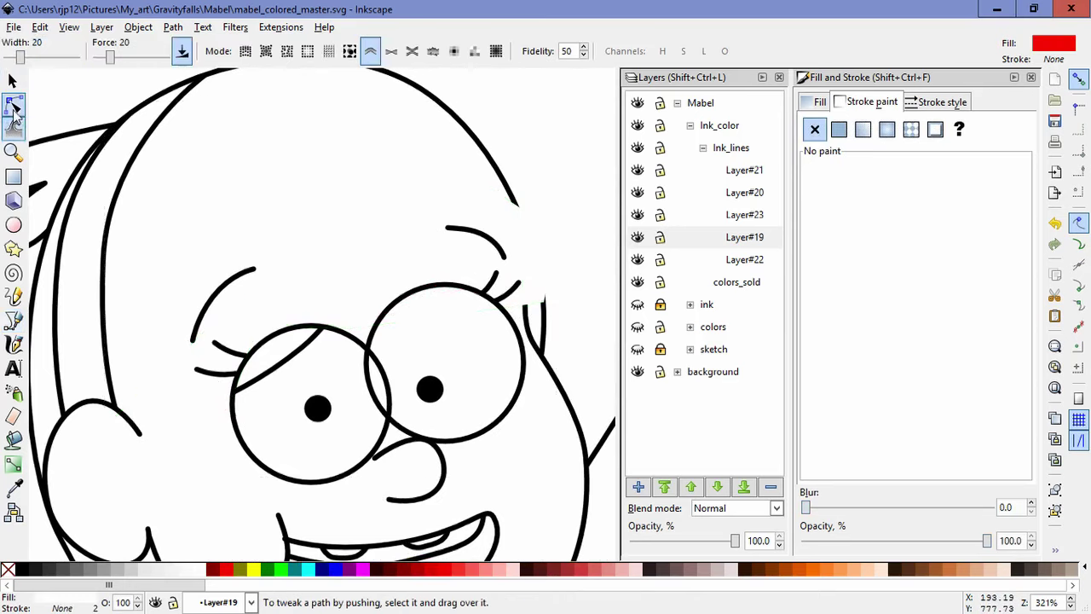
click(13, 103)
shift+click(282, 364)
click(139, 28)
mouse_move(228, 150)
click(342, 150)
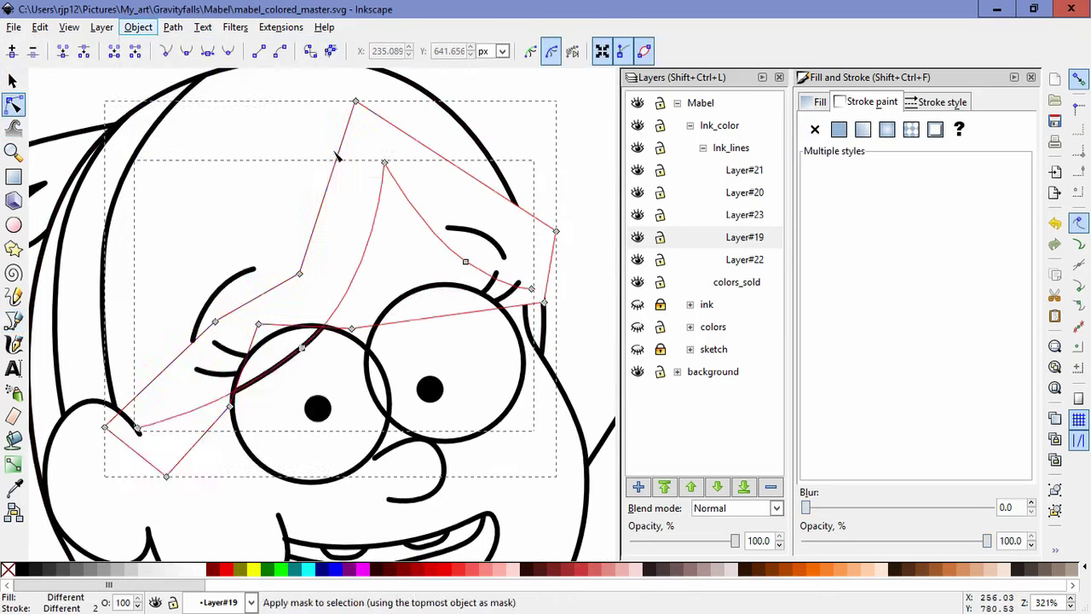
click(601, 336)
- Draw a closed mask shape around the eye circle farther from the ear, leaving out its overlap with the other eye
click(407, 441)
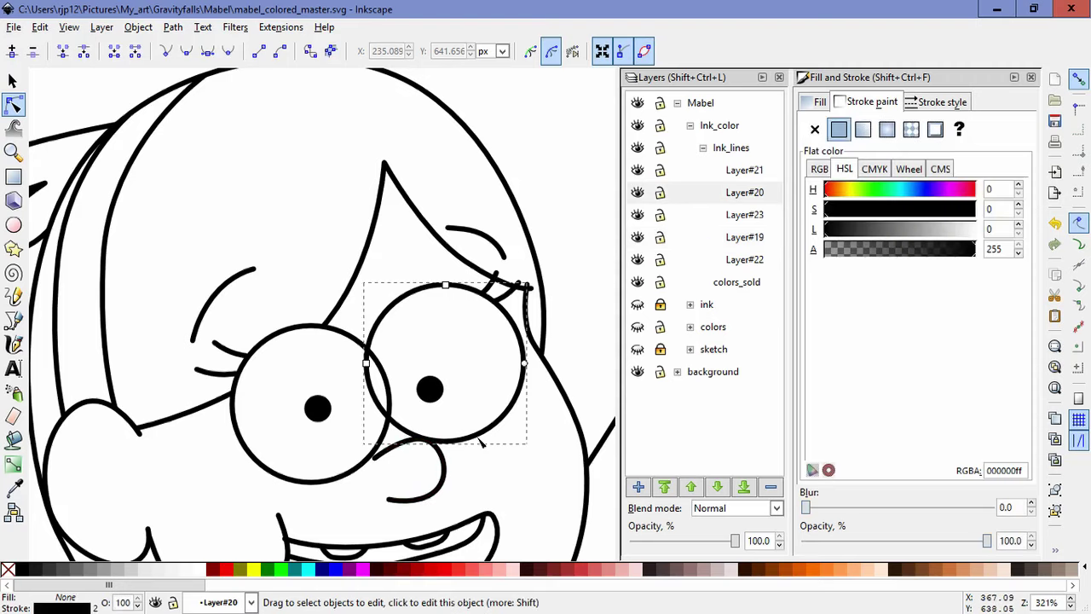
key(b)
click(358, 339)
click(396, 377)
click(385, 447)
click(486, 486)
click(566, 349)
click(431, 225)
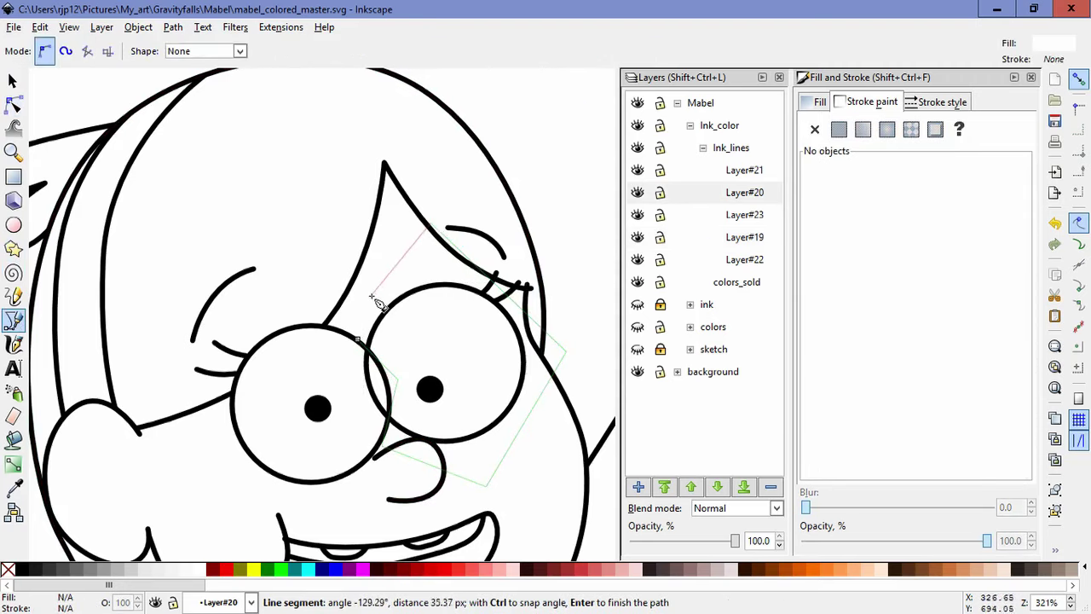
click(358, 339)
- Mask the farther eye circle with the new shape to hide its arc inside the other eye
click(13, 103)
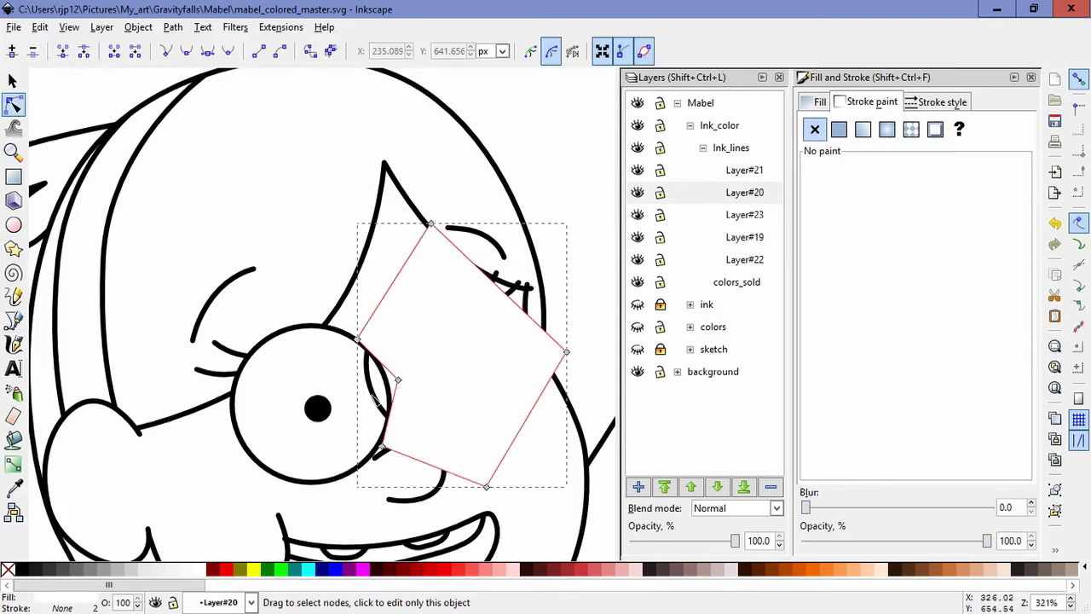
shift+click(374, 397)
click(139, 30)
mouse_move(247, 154)
click(338, 157)
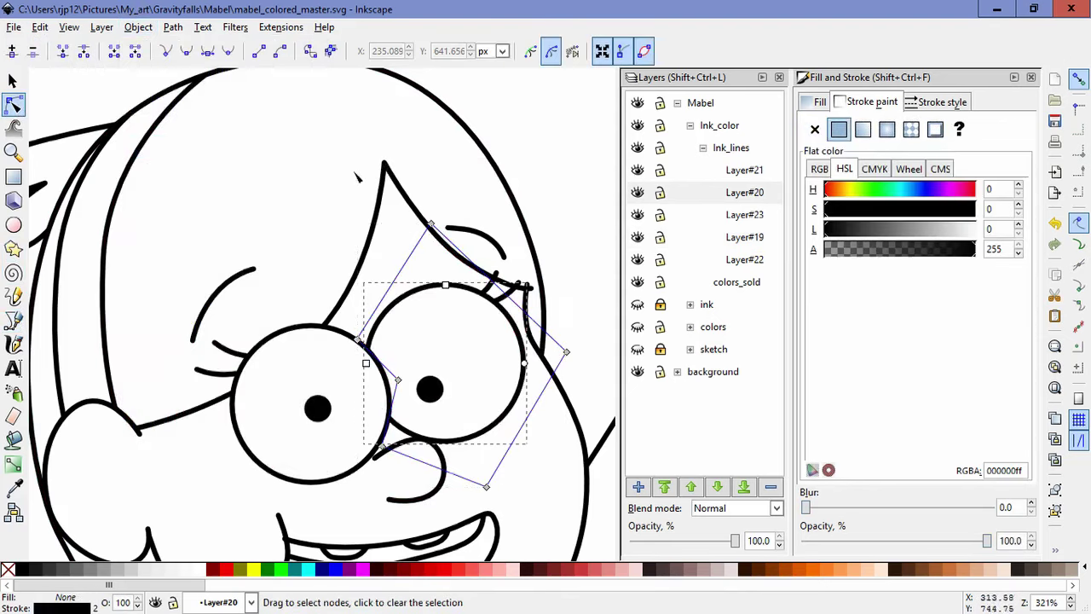
click(586, 424)
- Move the end node of the upper mouth line so it meets the cheek line at the mouth corner
key(space)
drag(494, 393, 451, 242)
scroll(225, 438, up, 1)
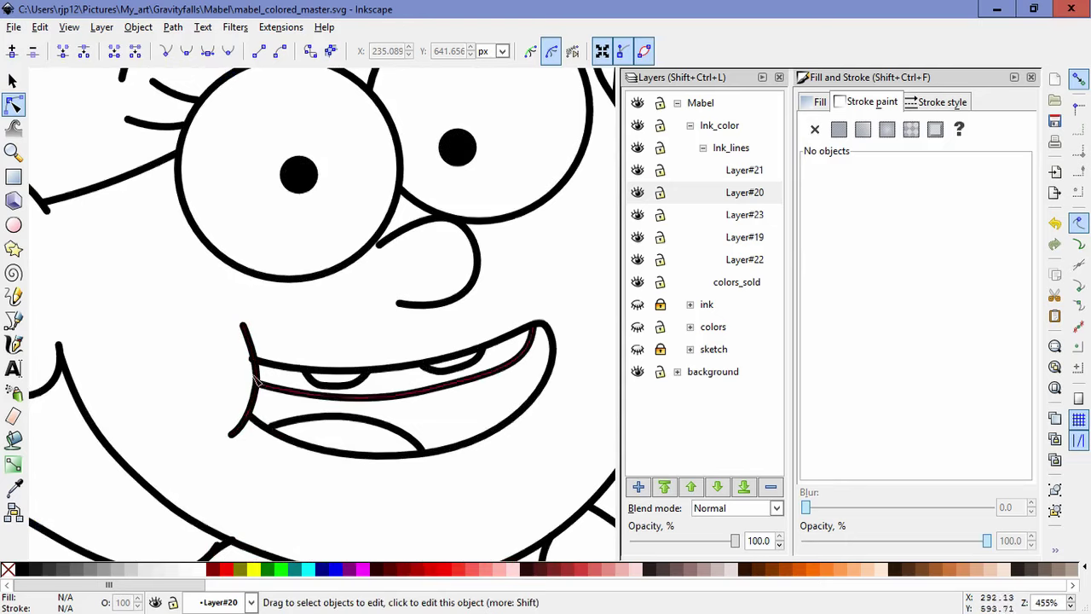
click(265, 363)
drag(253, 358, 260, 359)
click(418, 547)
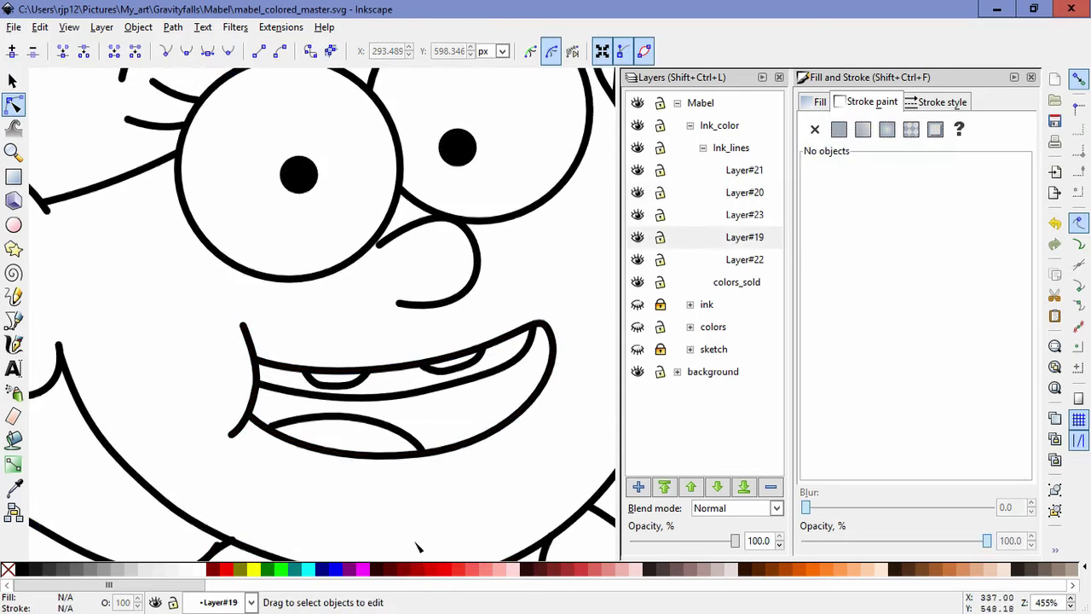
- Move the nose line slightly away from the eye circle nearest the ear
ctrl+scroll(498, 482, down, 3)
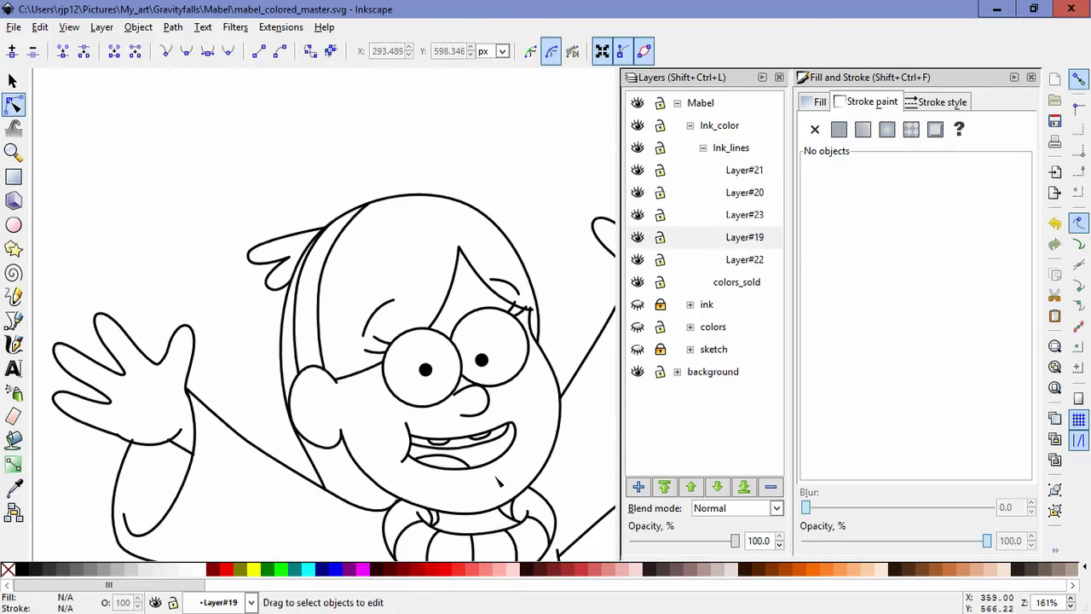
scroll(526, 404, up, 1)
drag(537, 424, 484, 430)
click(13, 81)
click(424, 417)
mouse_move(424, 381)
mouse_down()
mouse_move(434, 373)
mouse_move(429, 406)
mouse_up()
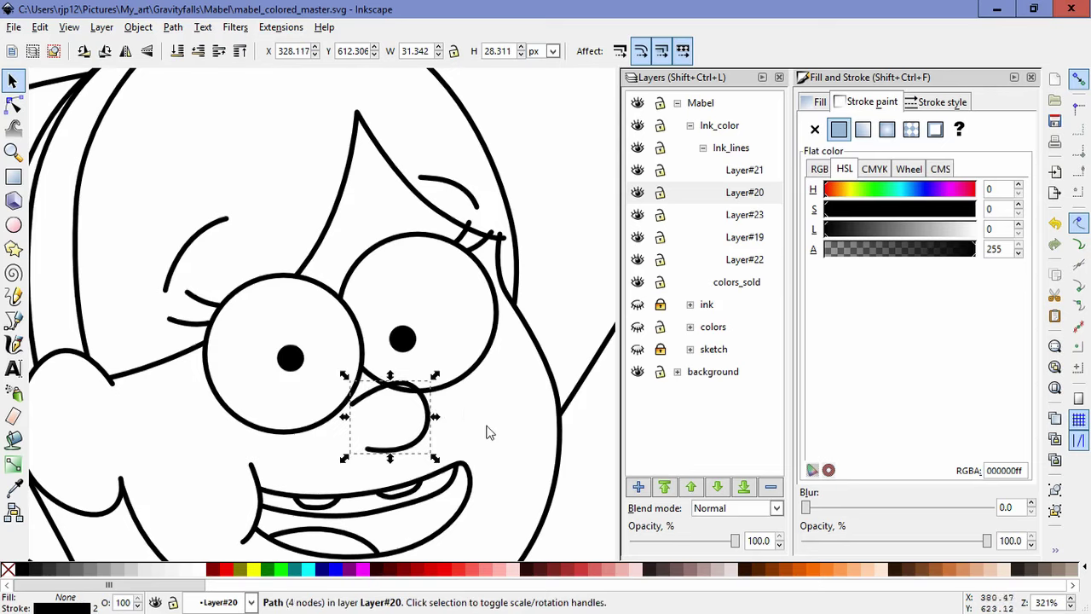
- Scale the nose line down to about 28.9 × 26.1 px and shift it slightly away from the eye nearest the ear
click(486, 432)
ctrl+scroll(488, 434, down, 3)
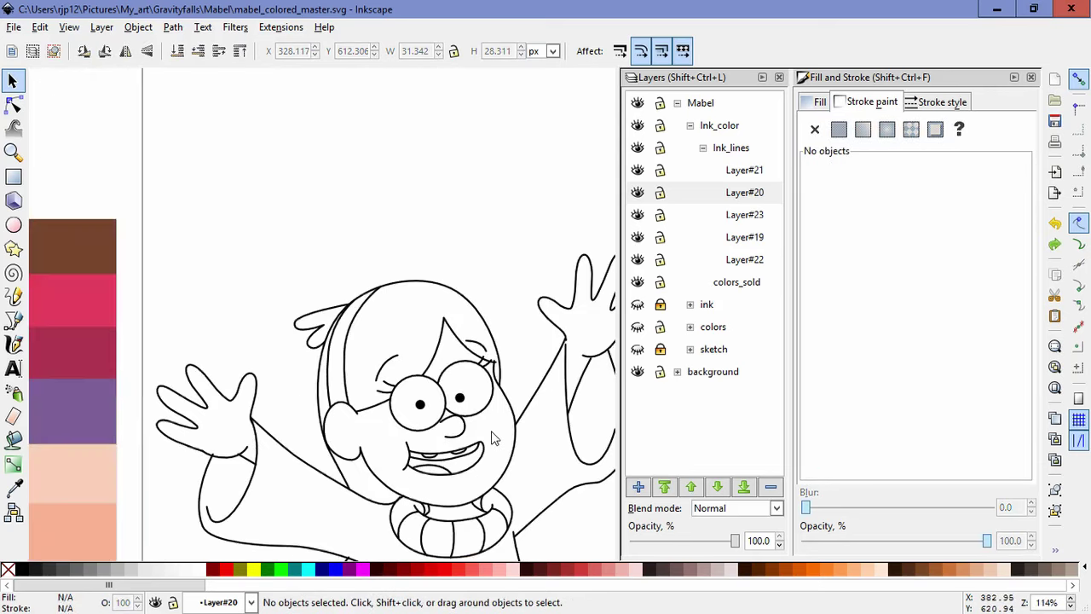
ctrl+scroll(492, 437, up, 2)
click(456, 426)
drag(458, 423, 464, 421)
click(508, 425)
ctrl+scroll(515, 439, down, 3)
ctrl+scroll(515, 443, up, 3)
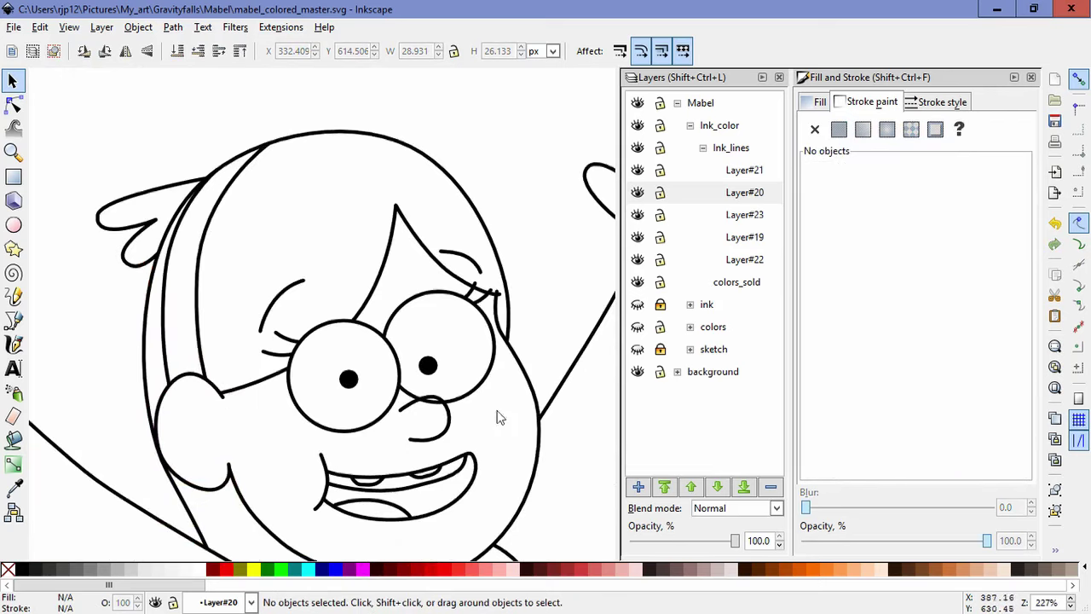
- Adjust the lower nodes of the mask on the eye circle farther from the ear, where it borders the nose line
click(490, 397)
key(n)
drag(381, 393, 381, 394)
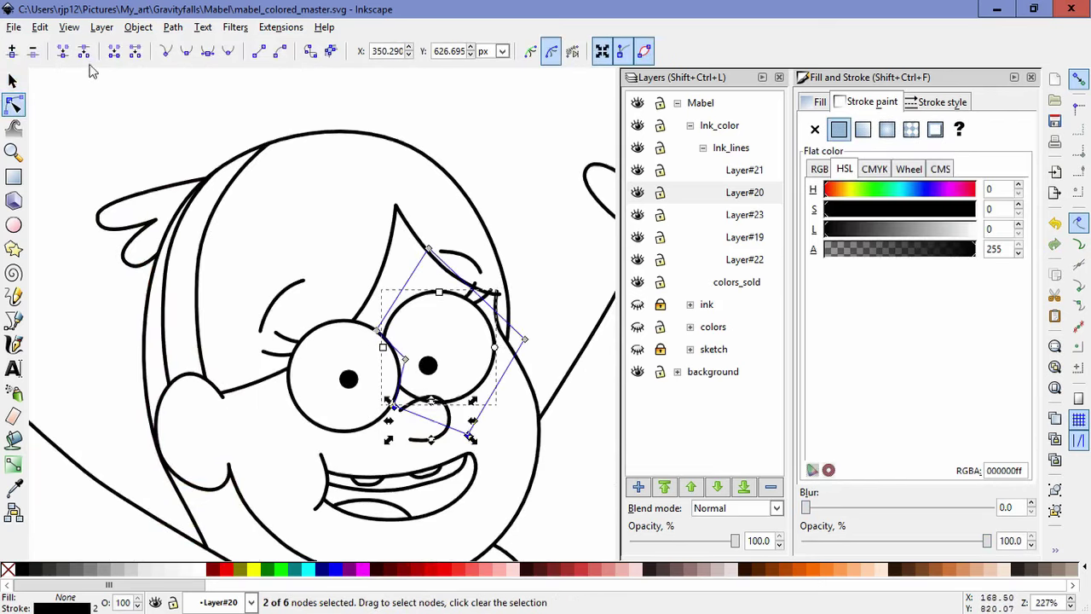
drag(431, 421, 436, 397)
click(394, 456)
ctrl+scroll(529, 442, down, 2)
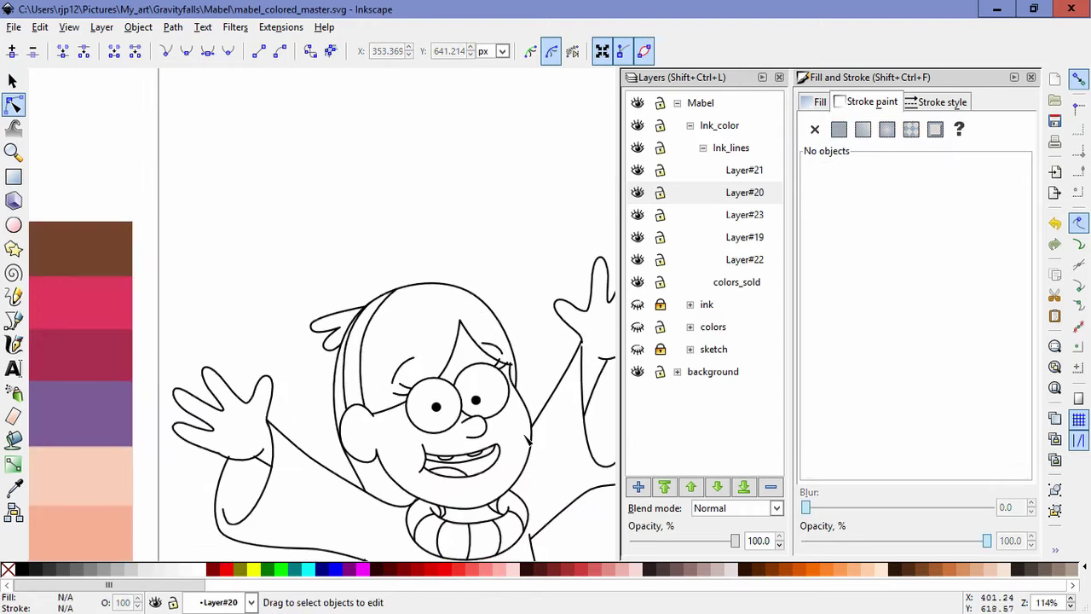
- Flatten the hair outline, headband lines and hair tuft to about 224.6 px high and skew their top slightly toward the face side
drag(563, 476, 498, 384)
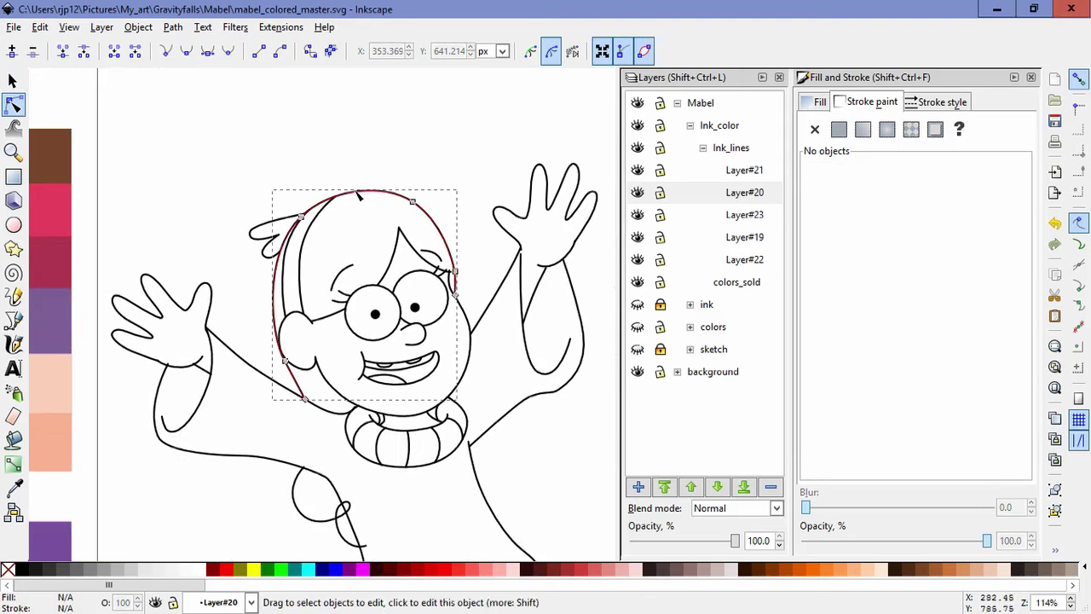
click(358, 196)
key(s)
shift+click(267, 256)
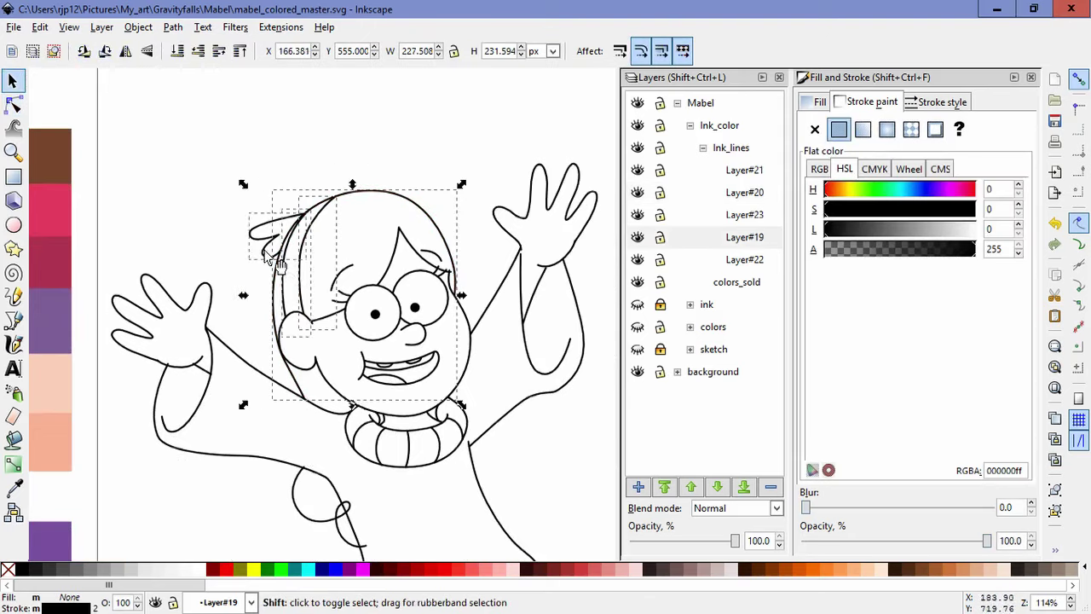
drag(352, 184, 355, 197)
key(ctrl+z)
key(ctrl+z)
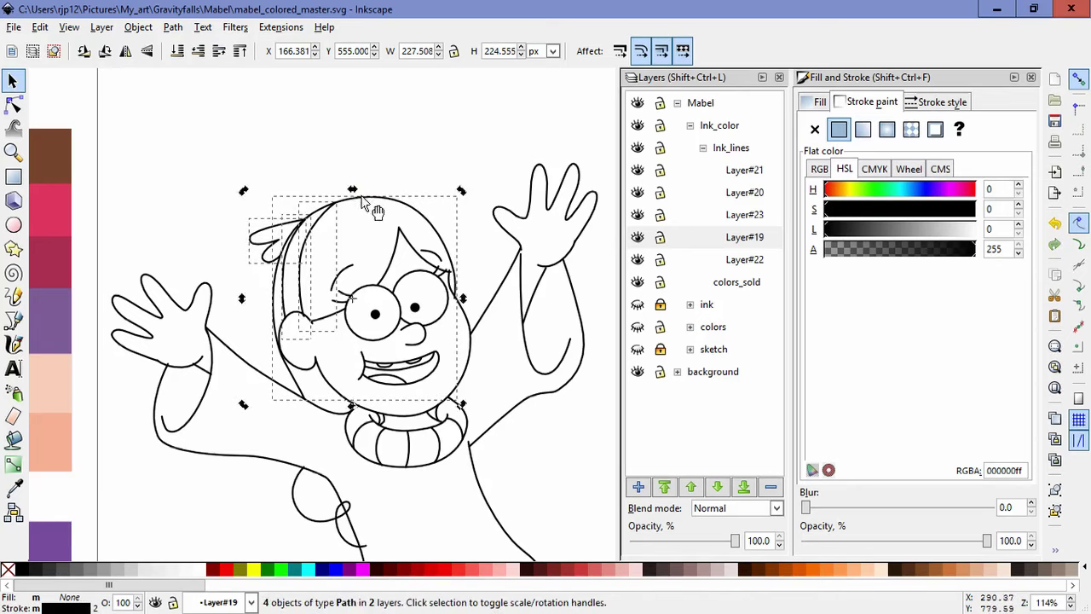
click(431, 151)
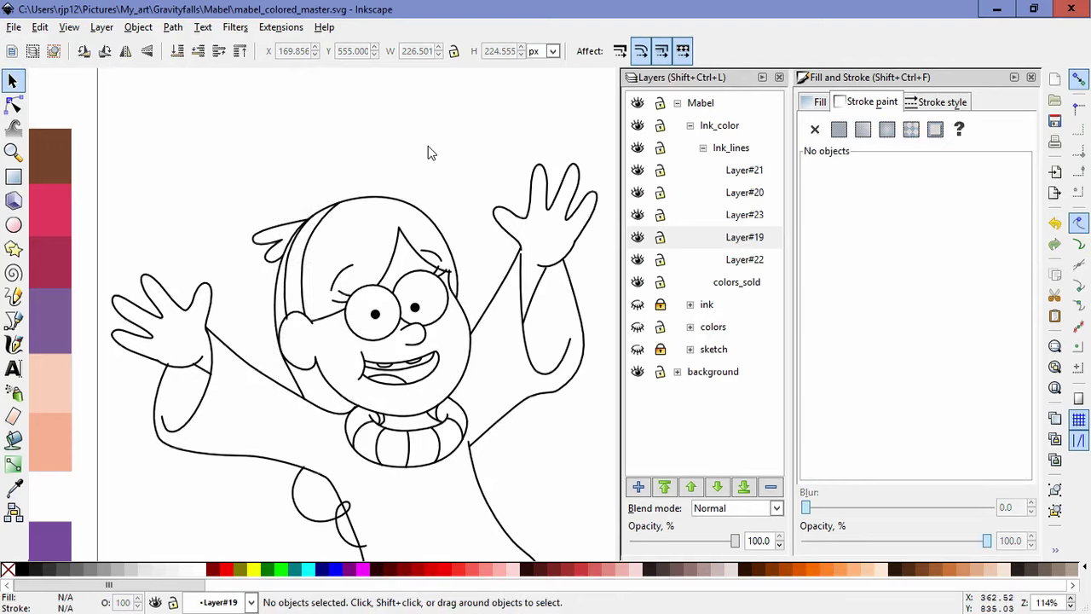
- Reshape the hair outline so it bulges slightly outward on the side of the head farther from the ear
key(n)
click(449, 240)
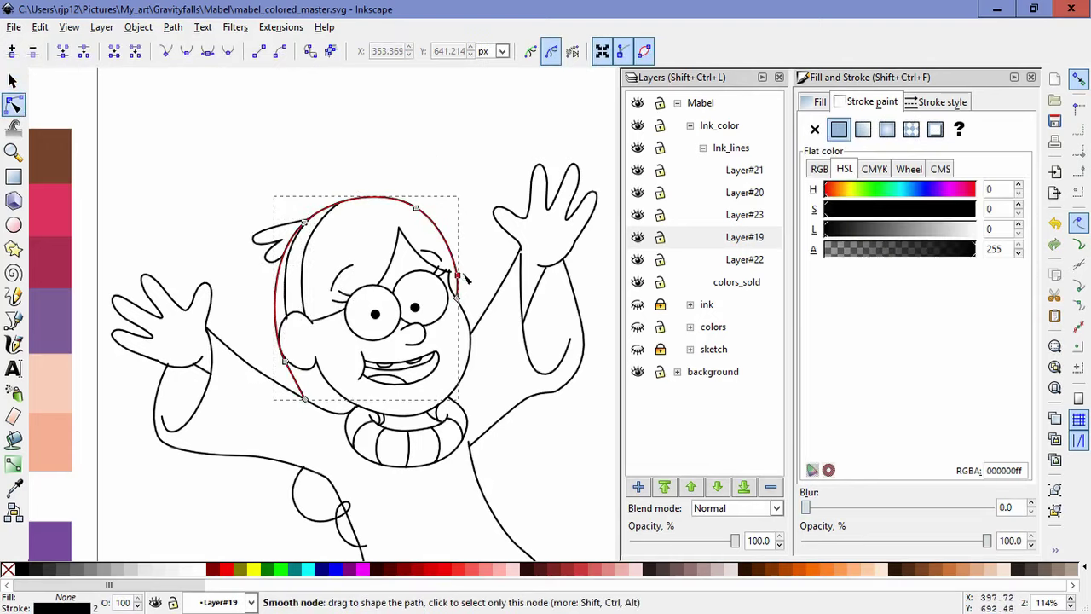
drag(418, 210, 460, 226)
click(490, 260)
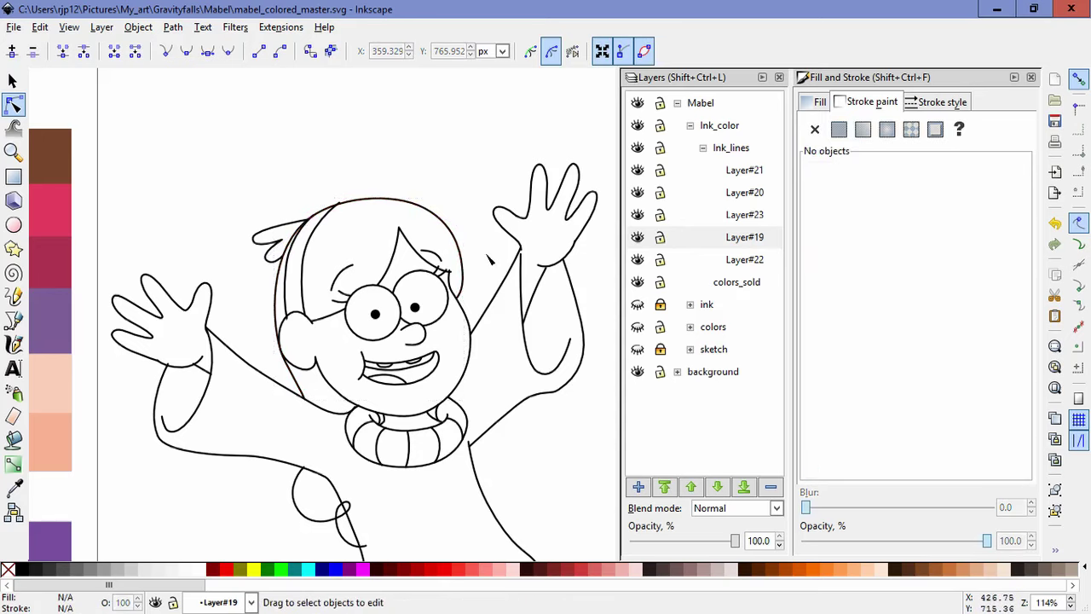
- Adjust the front headband line's mask node beside the ear and bring its top end onto the hair outline
click(341, 220)
scroll(341, 220, up, 2)
drag(223, 415, 221, 409)
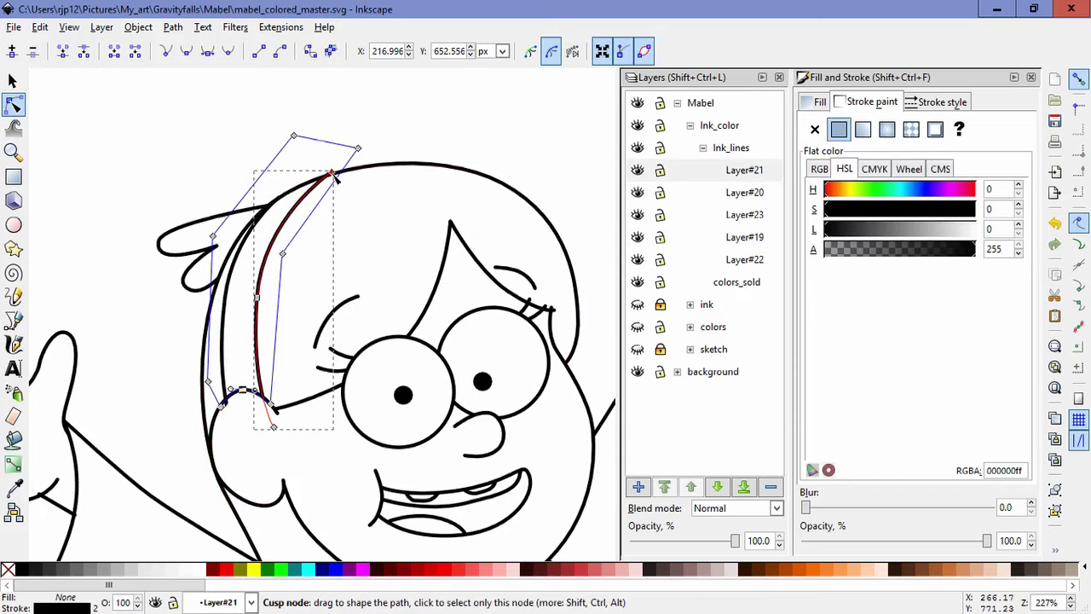
drag(335, 175, 339, 178)
key(Escape)
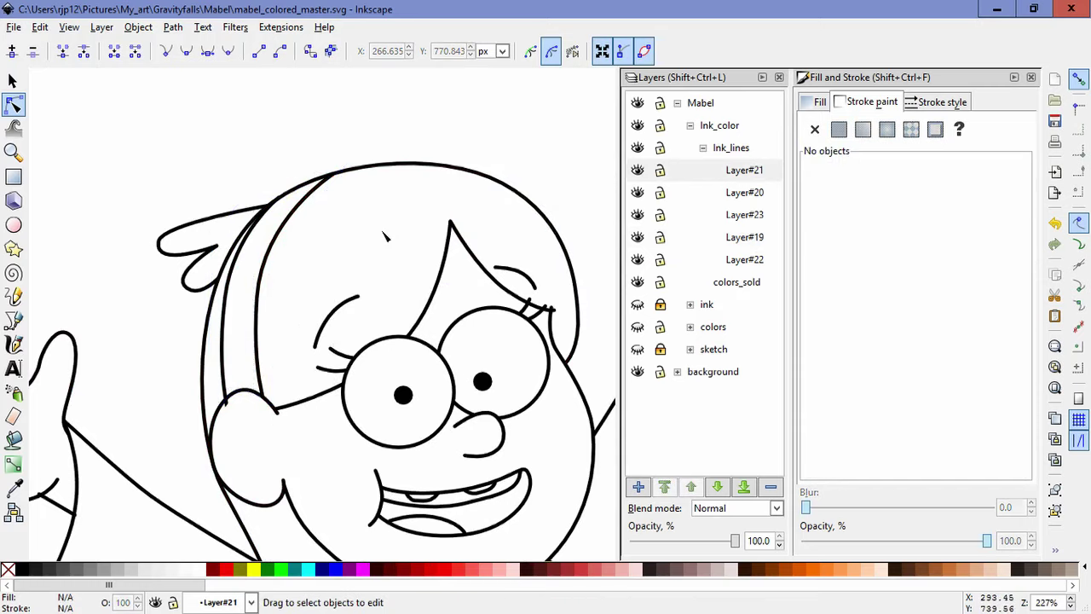
- Draw a closed mask shape around the two hair curls under the arm, following the sweater's side line
key(5)
scroll(397, 362, up, 3)
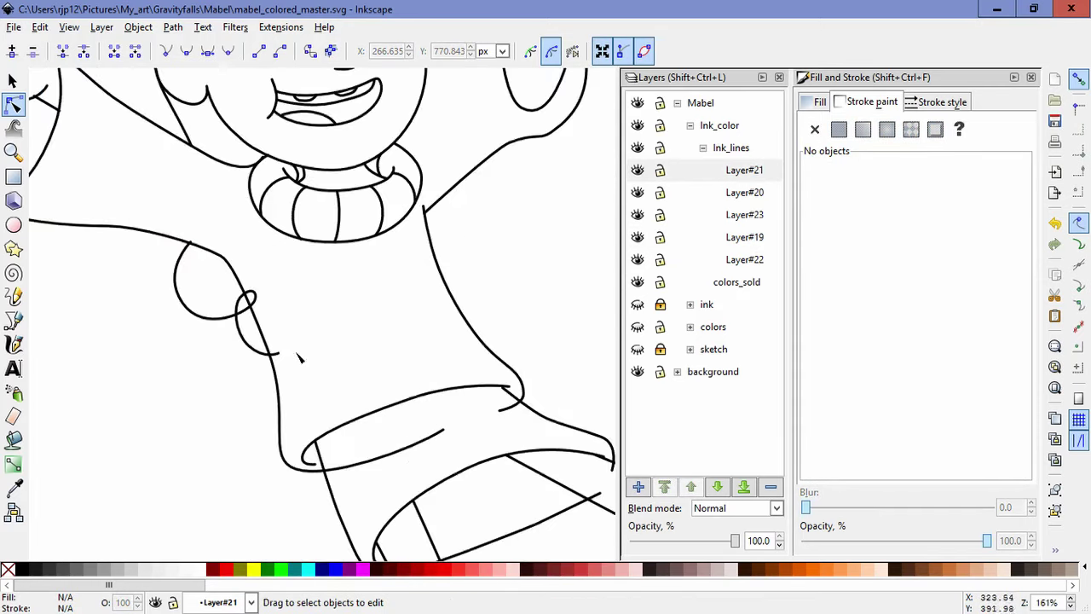
click(258, 351)
click(13, 322)
click(179, 239)
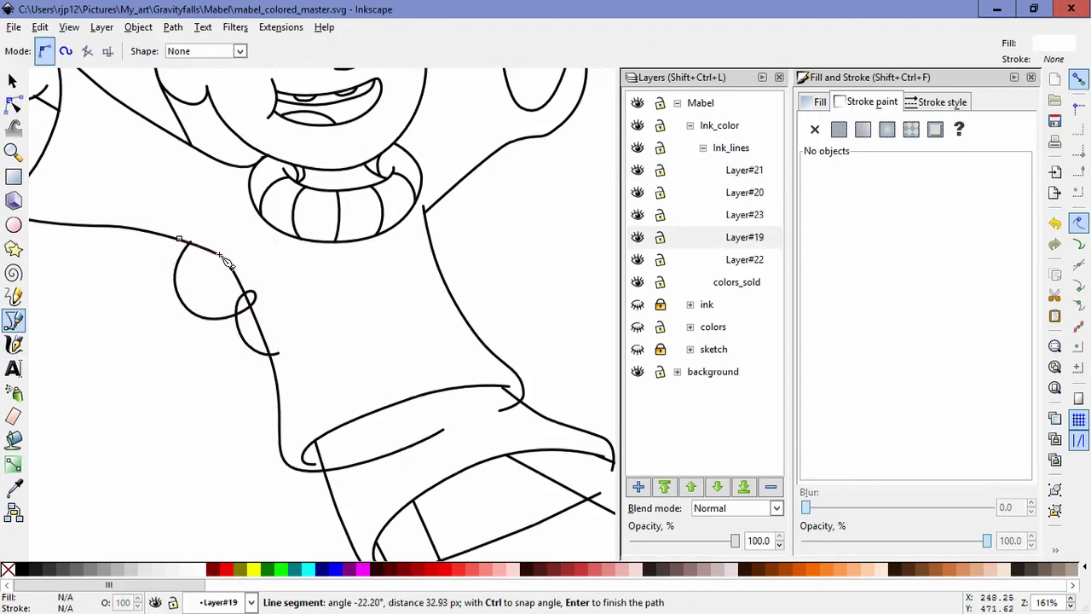
click(202, 359)
click(147, 299)
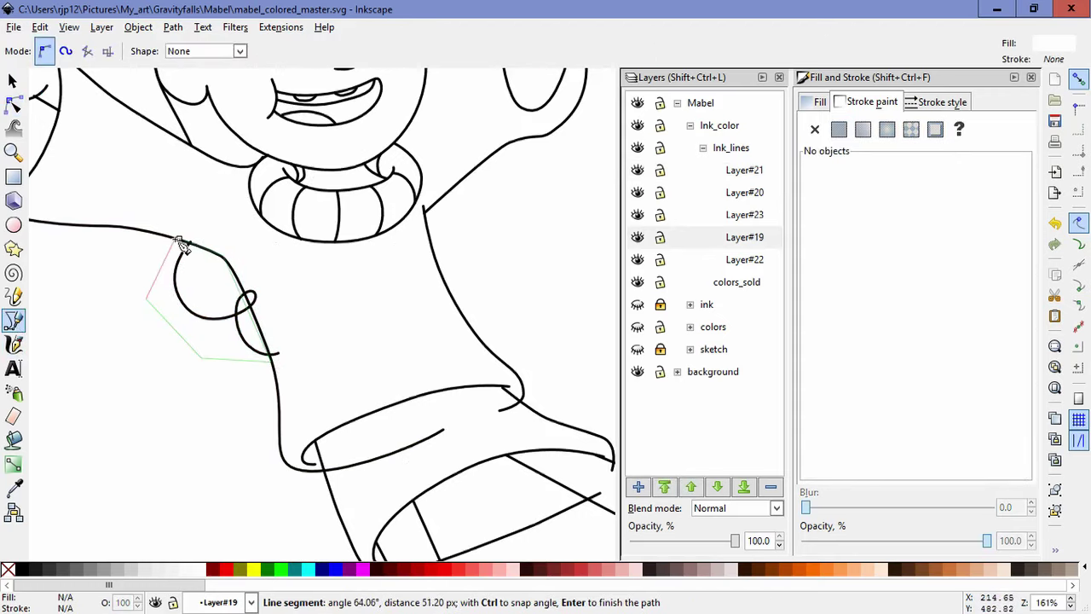
click(179, 238)
- Fit the mask shape's nodes and edges to the curve of the sweater line beside the hair curls
click(13, 103)
scroll(208, 294, up, 2)
drag(240, 219, 216, 207)
drag(152, 183, 147, 186)
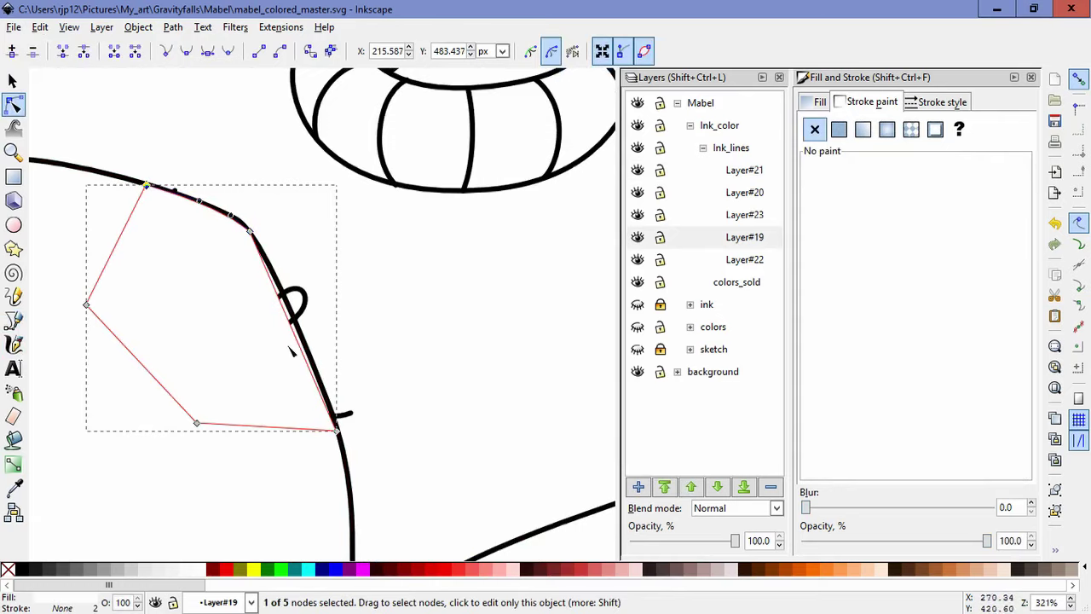
drag(230, 215, 224, 205)
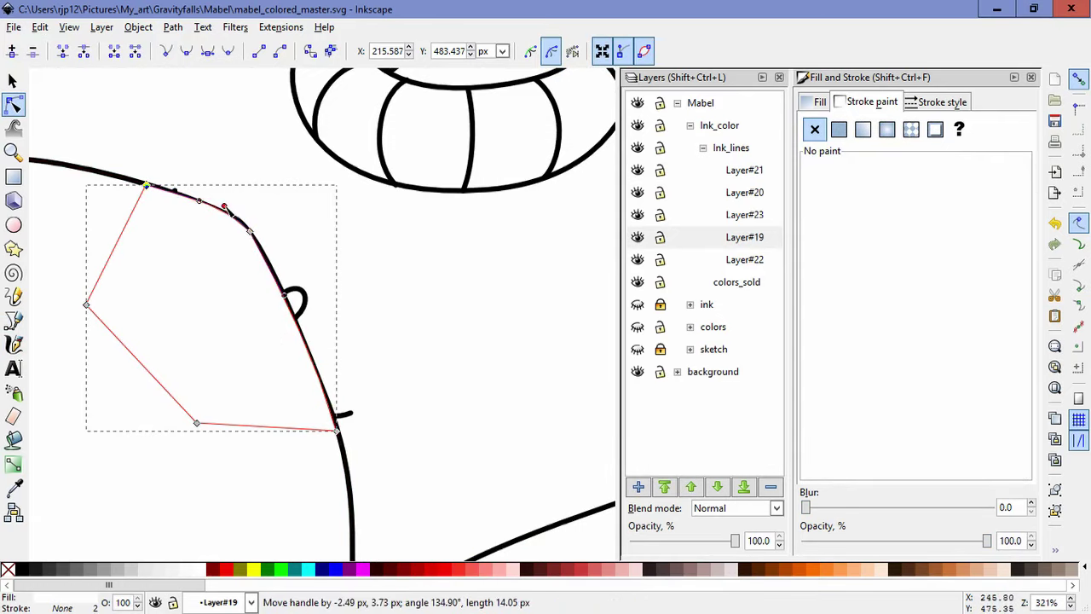
drag(284, 296, 279, 277)
- Mask the hair curl path with the new shape to hide the parts overlapping the sweater
click(304, 299)
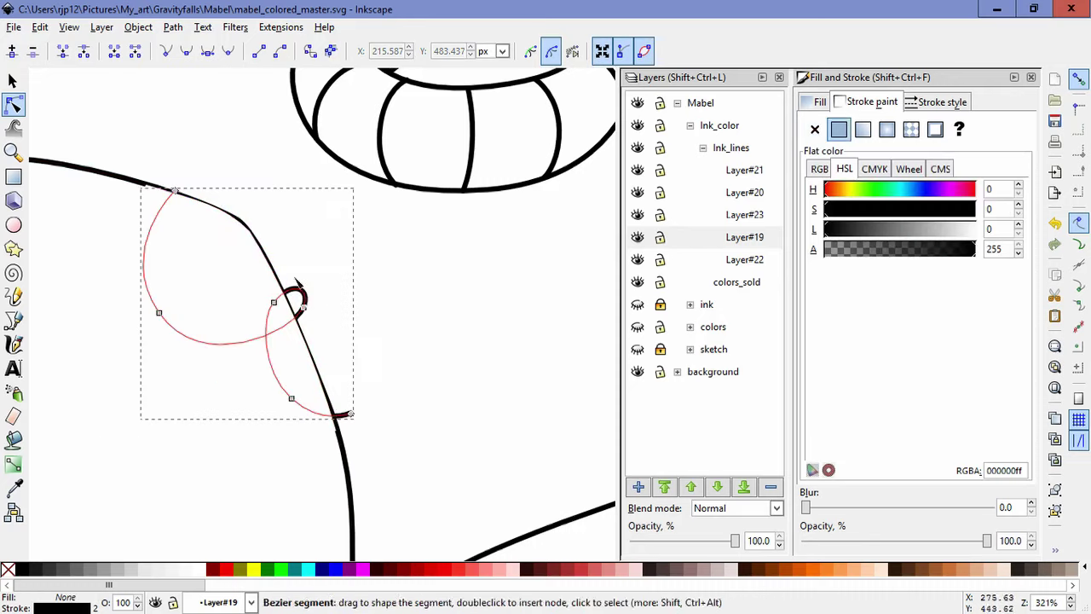
click(138, 27)
click(469, 360)
click(471, 365)
click(291, 366)
shift+click(290, 397)
click(138, 27)
mouse_move(240, 150)
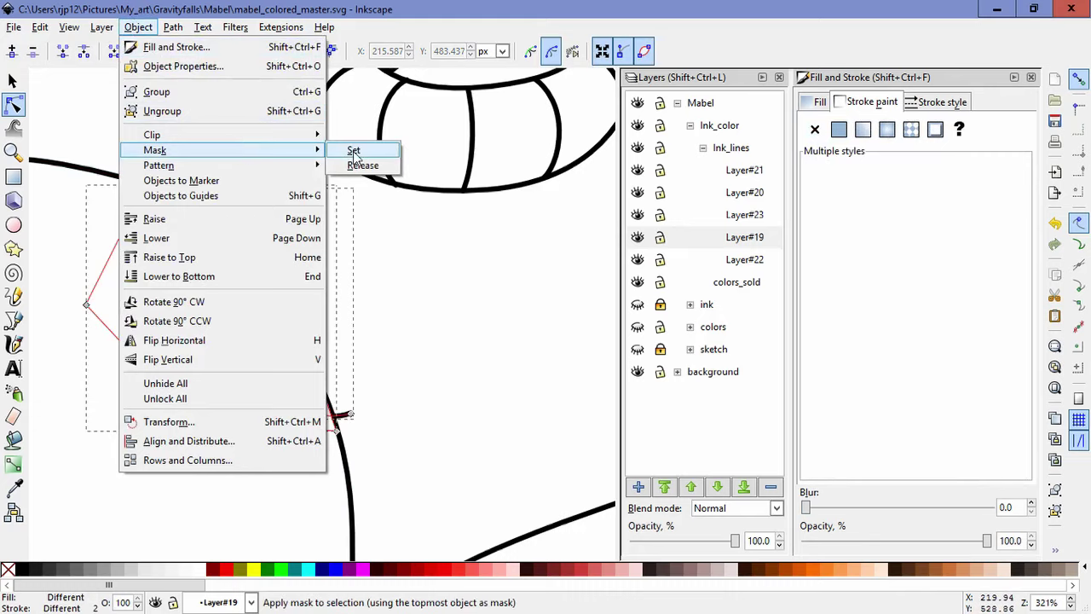
click(353, 151)
- Draw a closed mask shape around the sweater outline from the wrist down to the skirt's side edge, excluding the hem overlap
key(5)
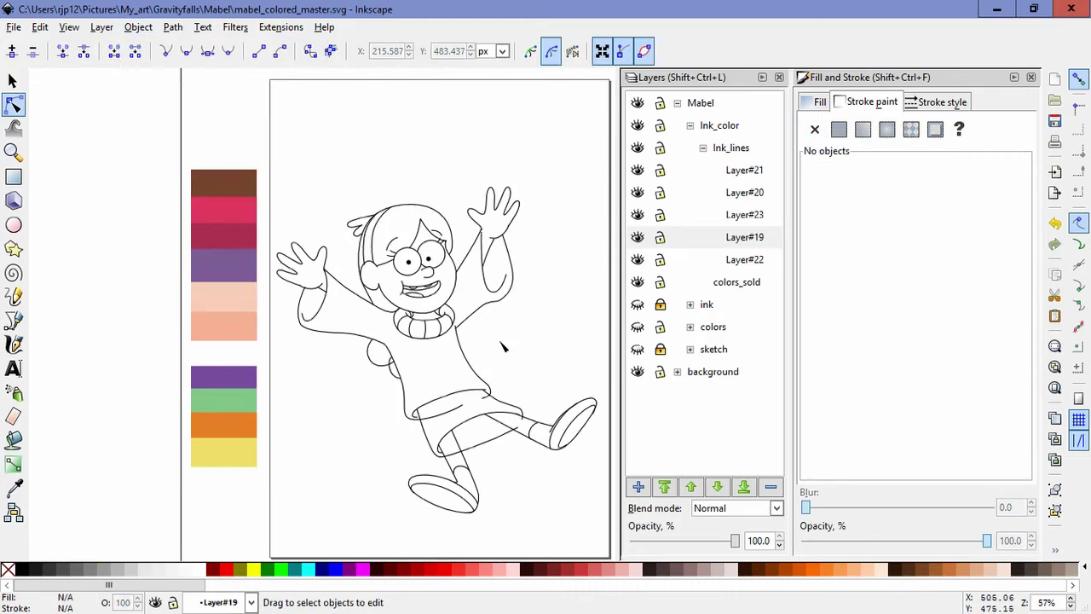
click(430, 413)
scroll(416, 420, up, 2)
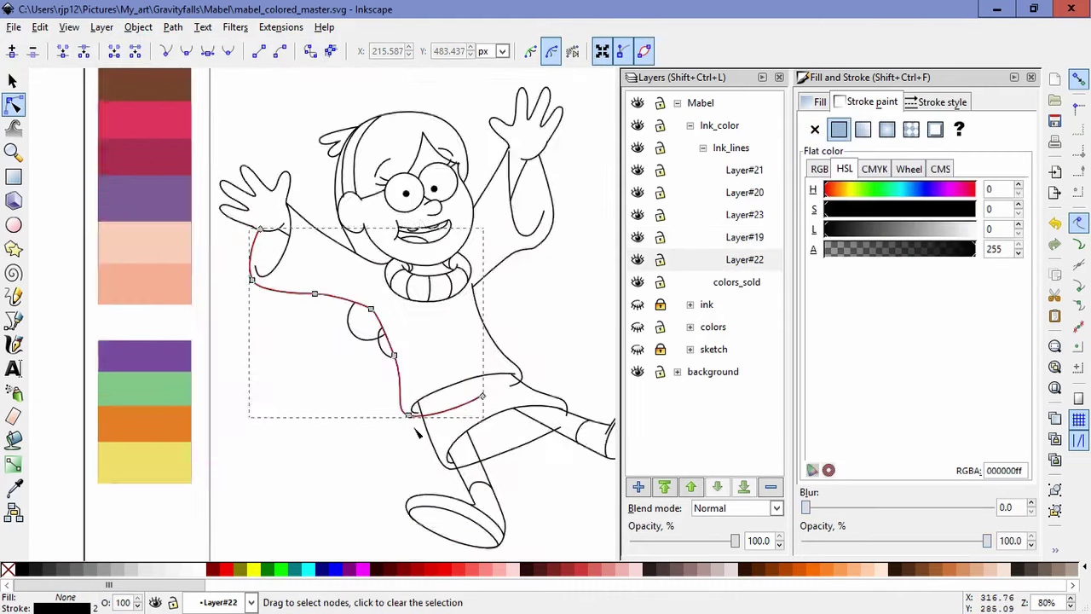
click(14, 319)
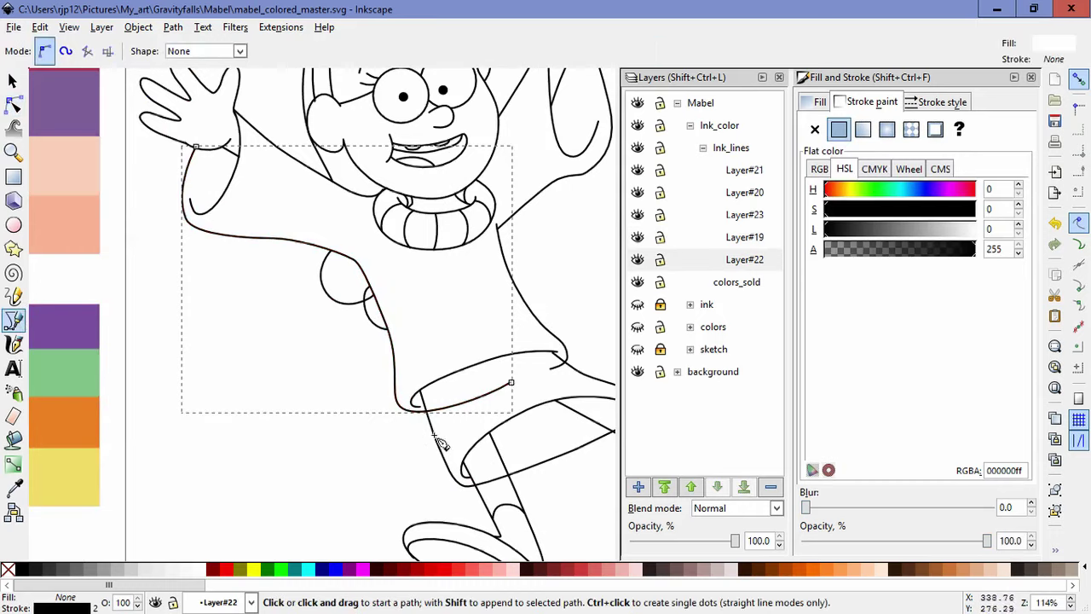
click(413, 379)
click(358, 282)
click(179, 148)
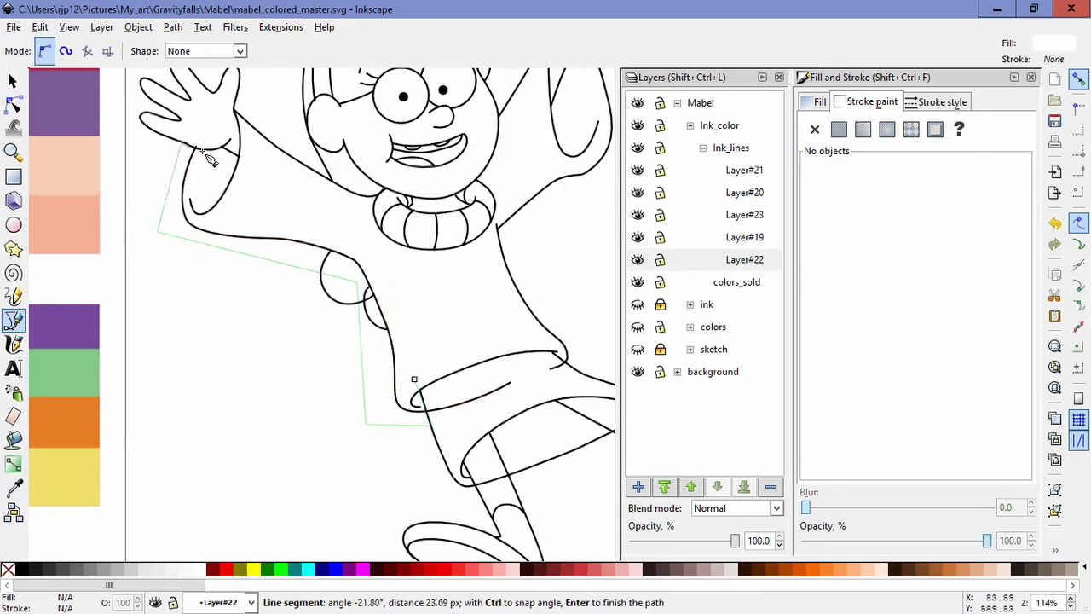
click(414, 378)
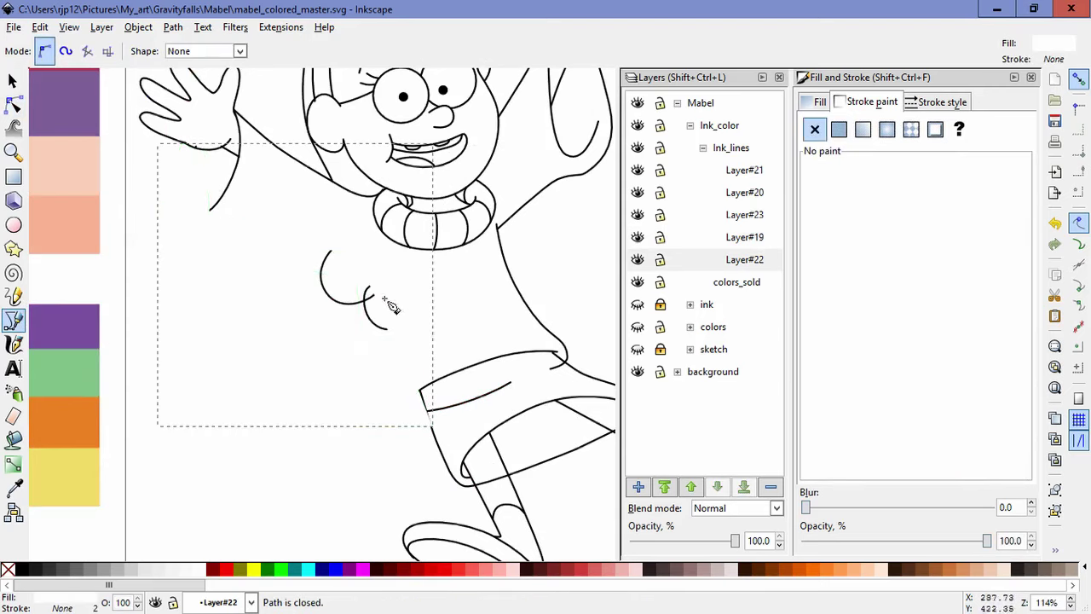
- Mask the sweater outline with the new shape to hide its end crossing the skirt
key(n)
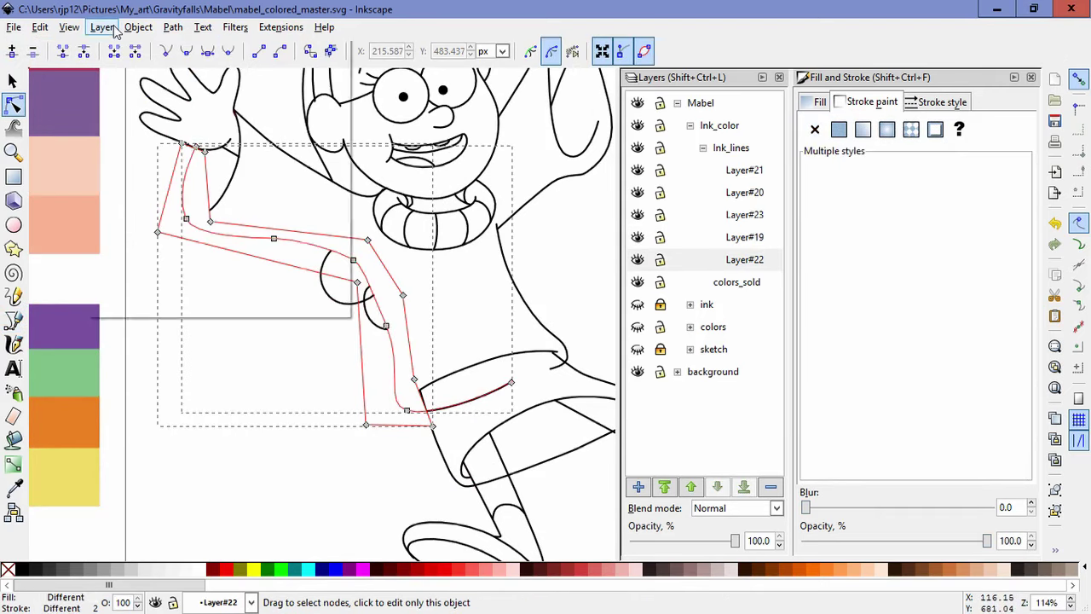
click(139, 27)
mouse_move(214, 151)
click(349, 151)
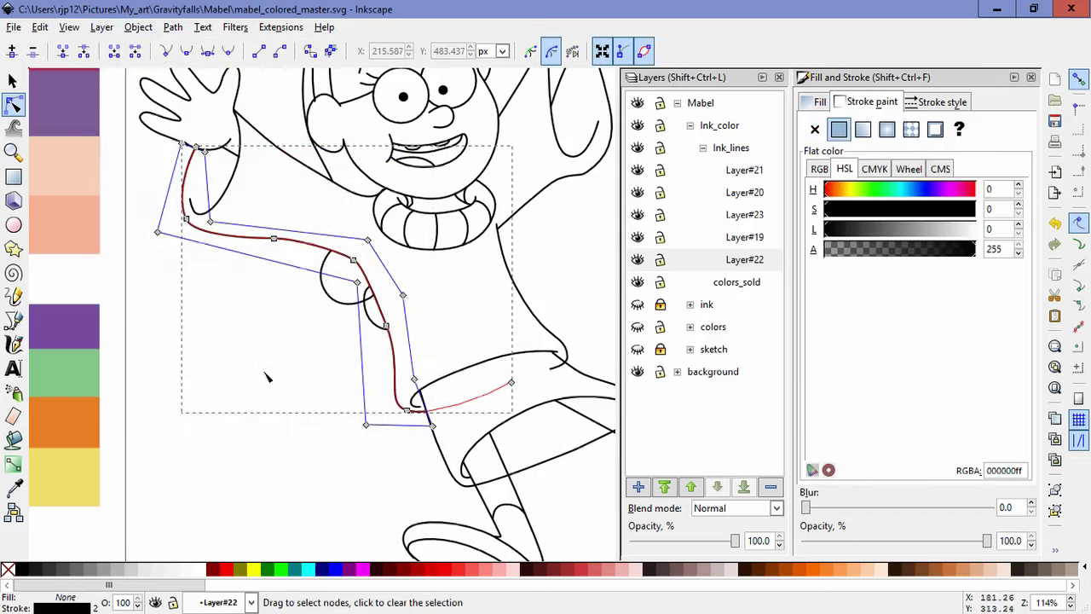
- Move the sweater mask's wrist nodes onto the lower line of the hand
scroll(167, 228, up, 5)
drag(326, 94, 283, 309)
drag(343, 209, 345, 199)
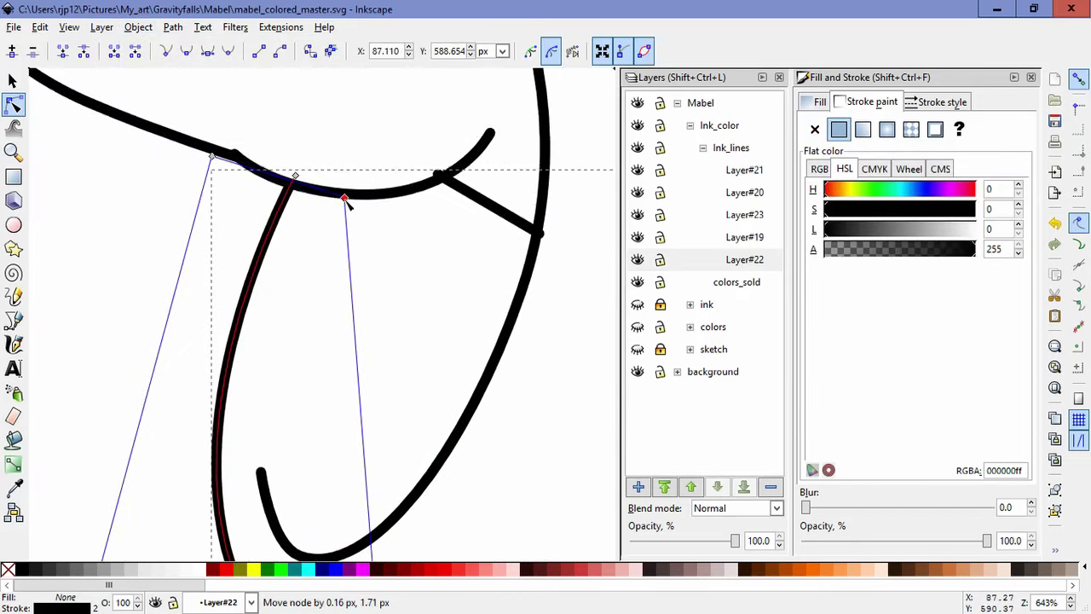
drag(212, 156, 227, 159)
click(302, 300)
click(302, 300)
- Move the sweater mask's nodes at the hem so its edge follows the skirt's side line
scroll(446, 401, down, 5)
drag(486, 507, 162, 286)
scroll(361, 415, up, 5)
click(151, 353)
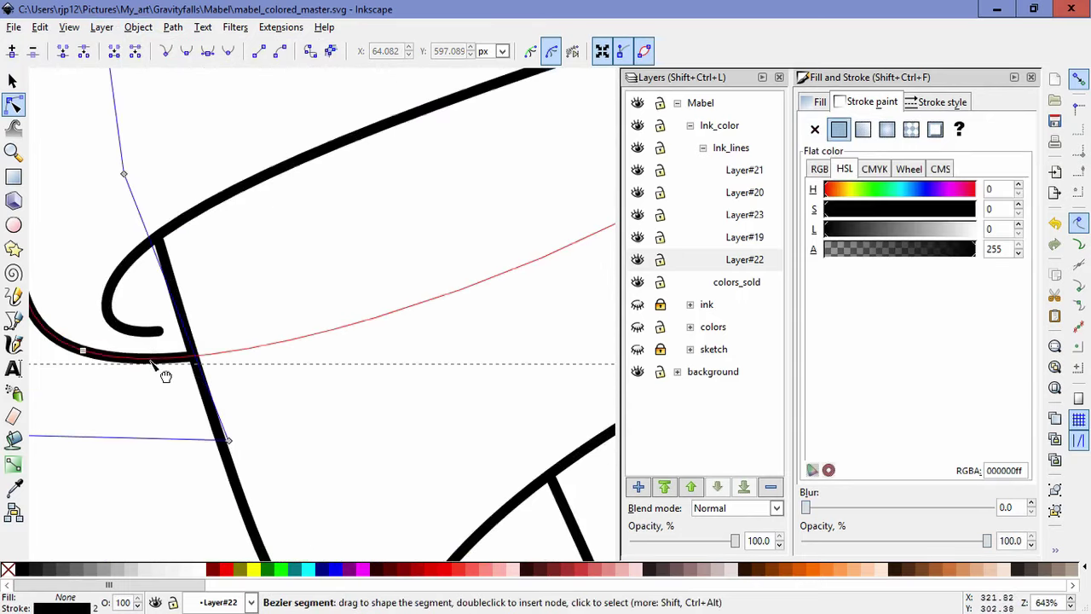
drag(131, 173, 132, 175)
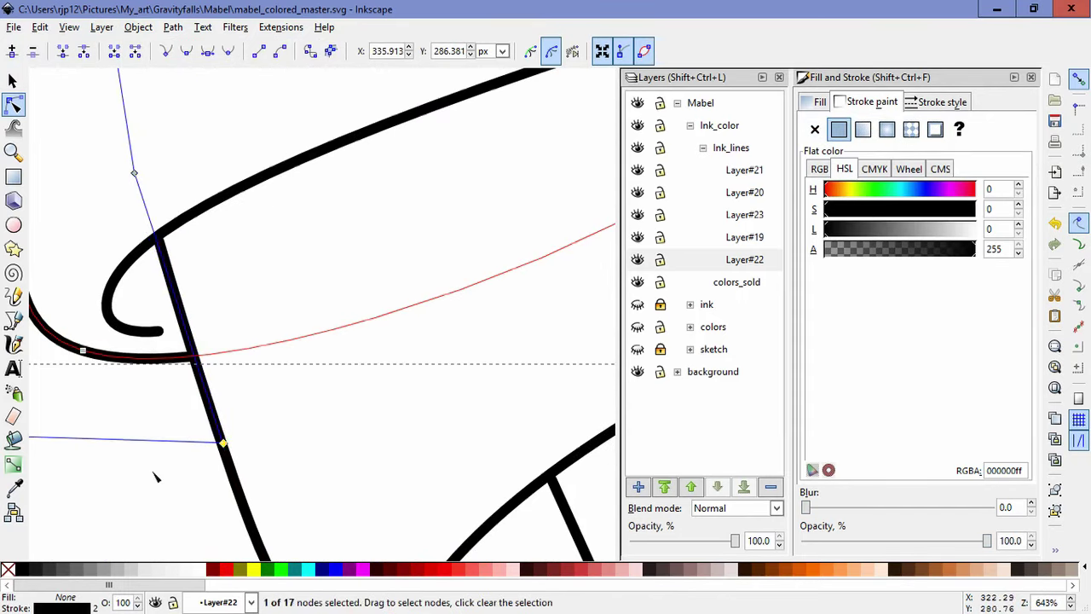
key(Escape)
- Align both ends of the short sleeve-opening line with the hand line and the adjoining sleeve line
scroll(368, 376, down, 5)
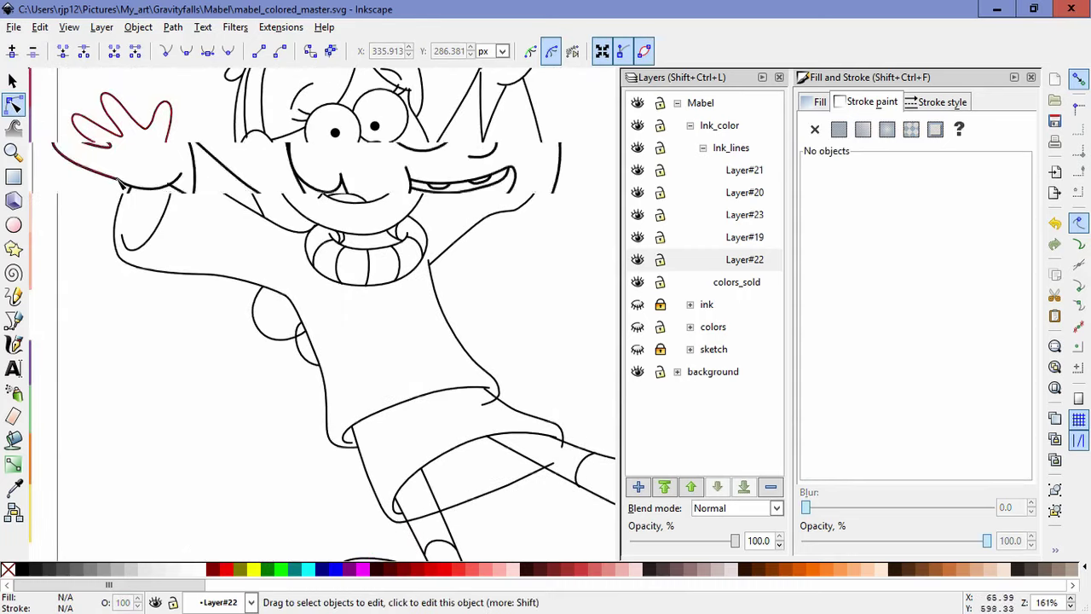
scroll(124, 164, up, 4)
click(263, 195)
drag(263, 195, 265, 197)
double_click(210, 260)
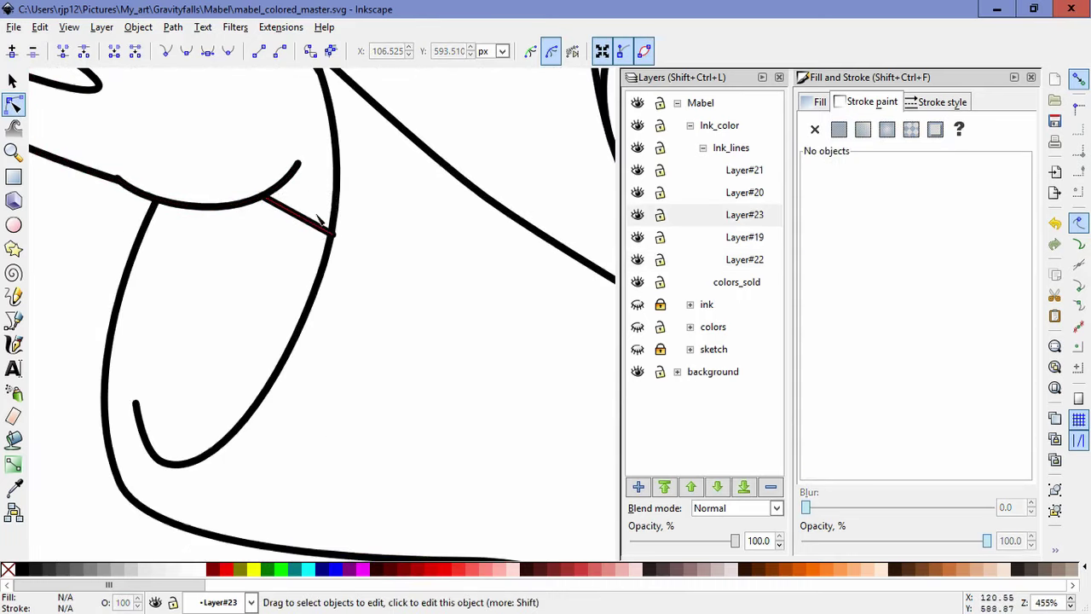
click(324, 229)
drag(334, 235, 328, 239)
double_click(383, 365)
scroll(395, 378, down, 7)
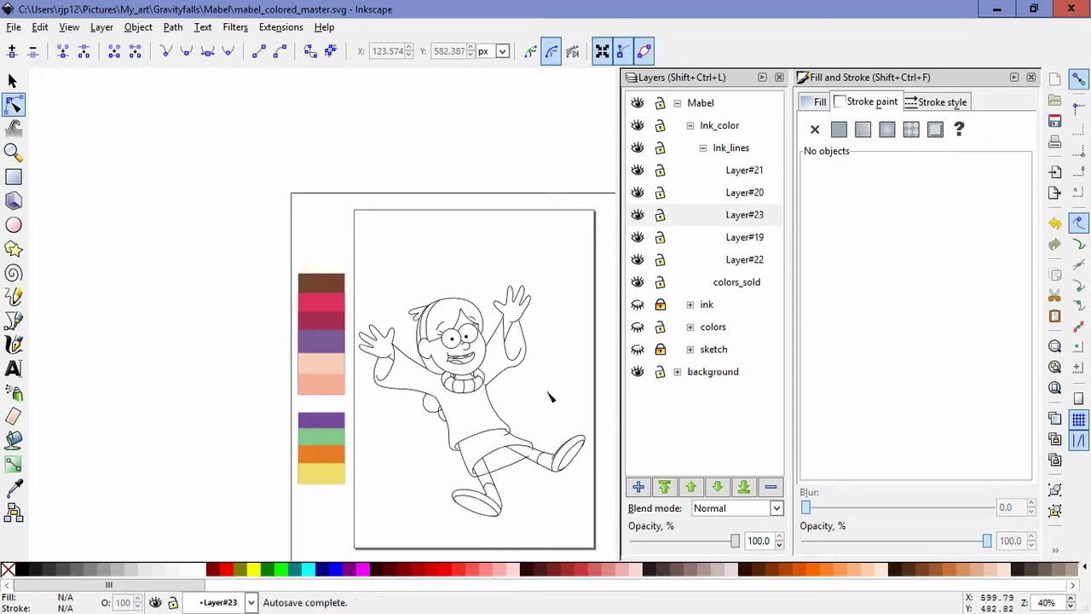
- Draw a closed mask shape around the sweater's opposite side line, from the collar to the top edge of the skirt
scroll(546, 426, up, 3)
click(452, 425)
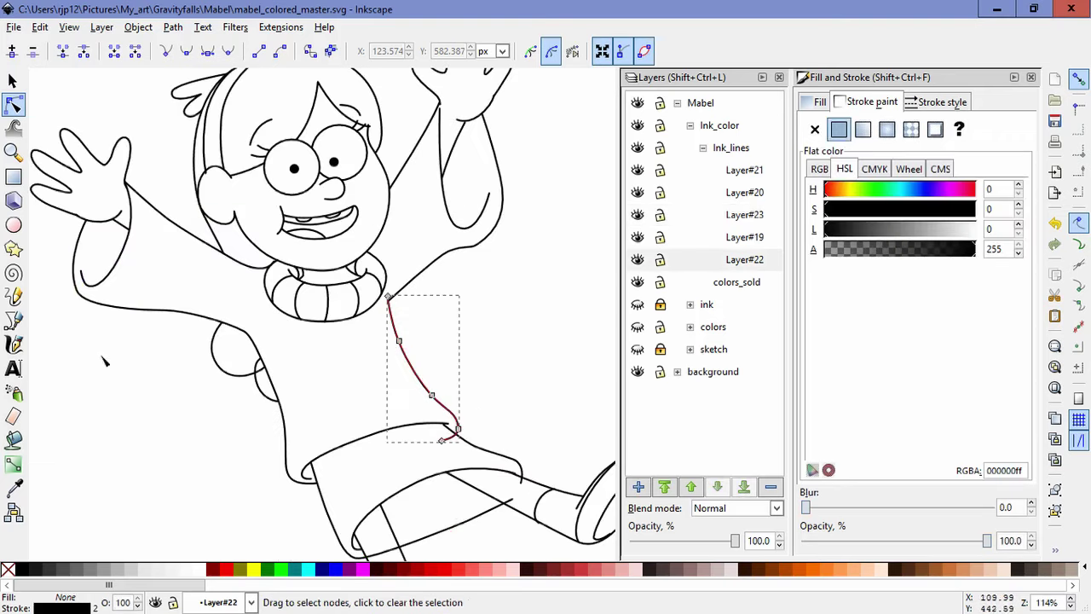
key(b)
click(443, 424)
drag(469, 444, 480, 449)
click(477, 369)
click(396, 274)
click(368, 295)
click(444, 424)
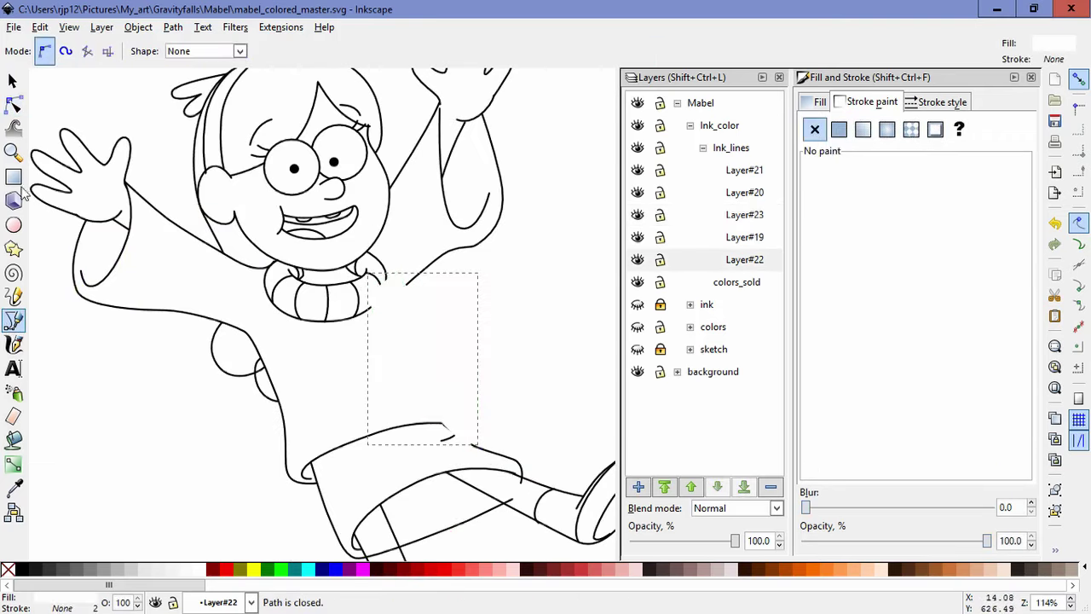
- Align the mask shape's lower node with the skirt's side line and apply the shape as a mask to the sweater's side line
key(n)
shift+click(469, 445)
scroll(474, 452, up, 3)
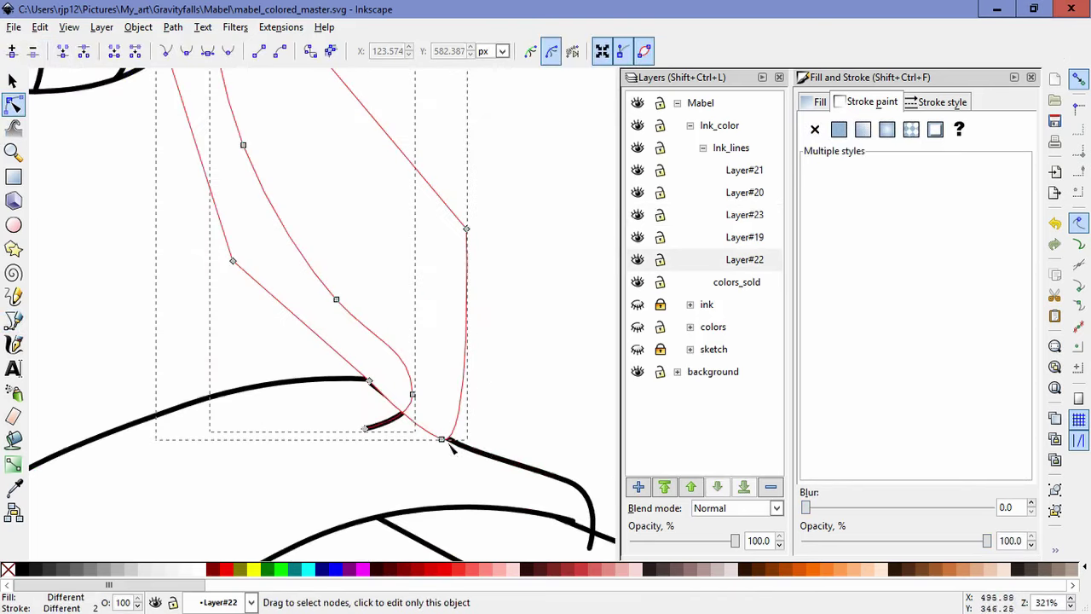
drag(443, 439, 447, 436)
click(139, 27)
mouse_move(154, 150)
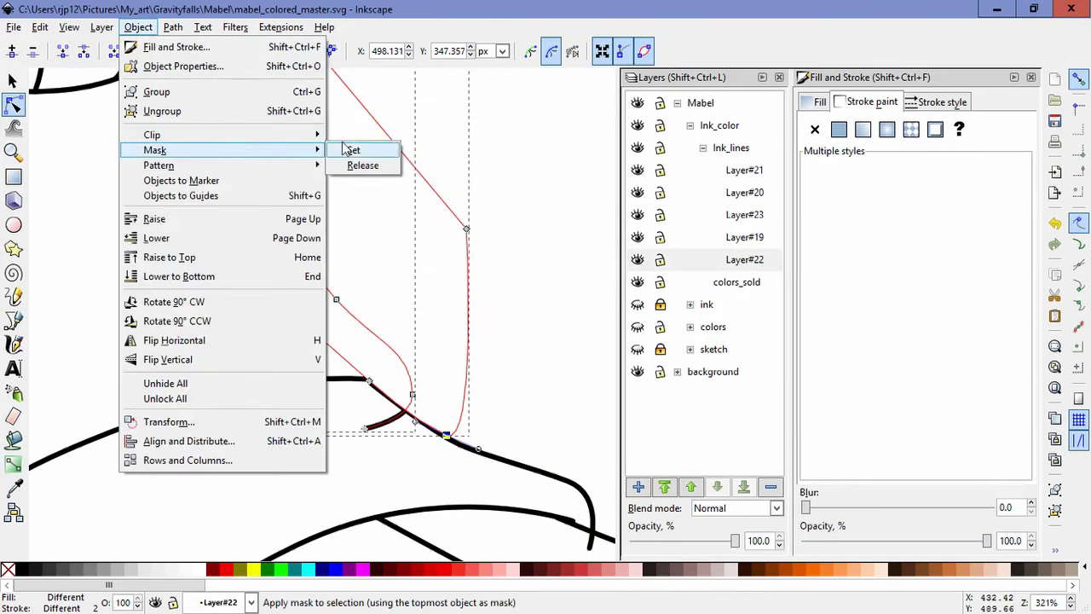
click(351, 150)
click(535, 379)
- Smooth the upper part of the skirt's side line by adjusting the curve handle of its node below the sweater
click(368, 382)
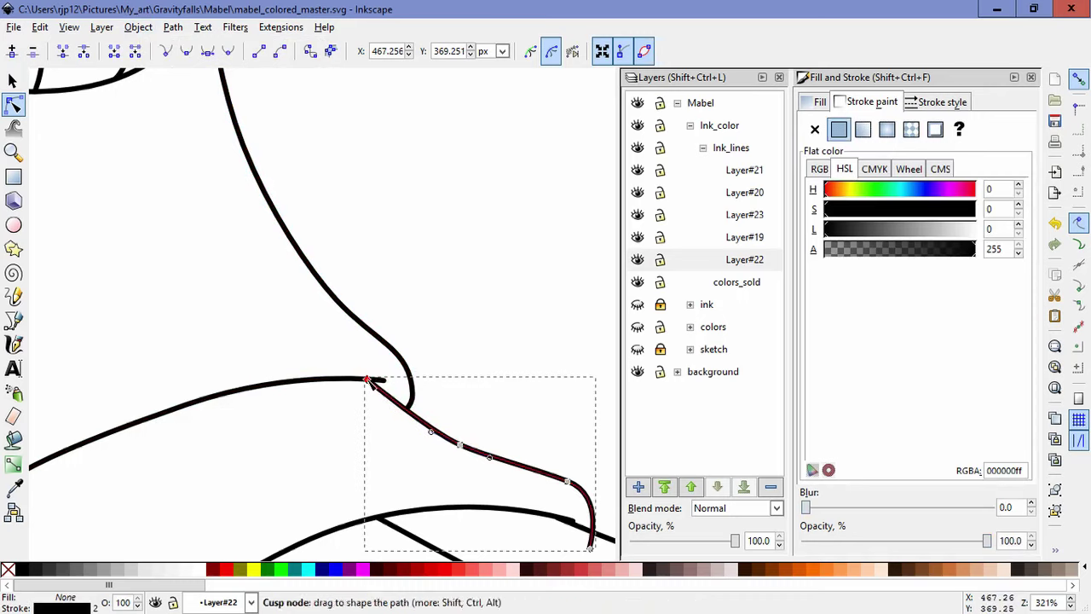
click(496, 408)
click(453, 456)
drag(435, 439, 425, 430)
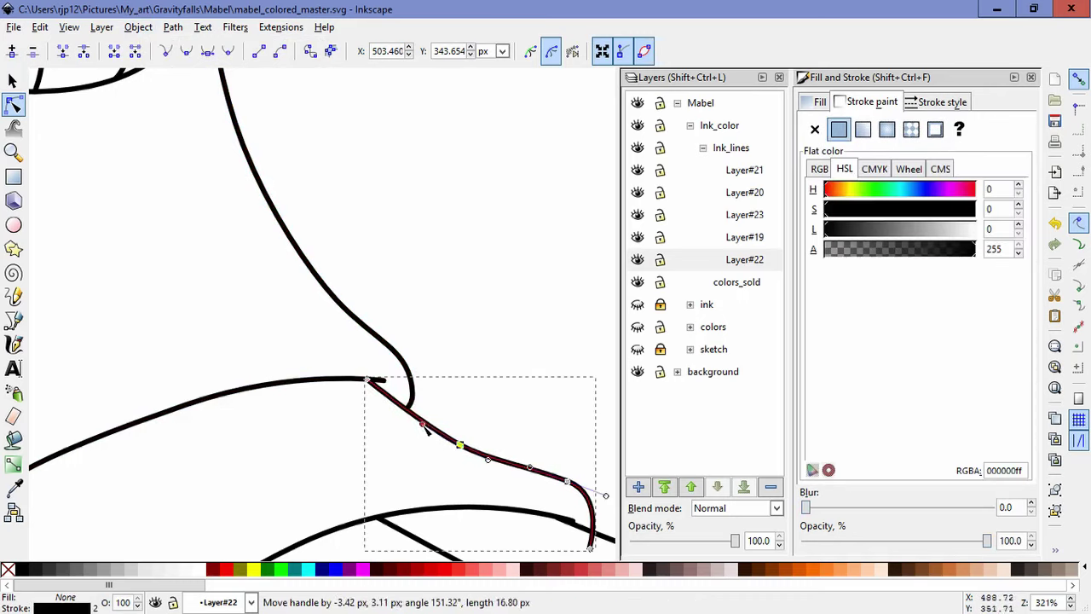
click(522, 411)
- Nudge the line's end node at the collar, where the raised sleeve's underside meets the sweater's side line
key(space)
mouse_move(473, 306)
mouse_down()
mouse_move(478, 362)
mouse_move(520, 486)
mouse_up()
drag(420, 255, 384, 488)
click(281, 402)
drag(227, 442, 228, 444)
click(388, 473)
scroll(388, 473, down, 4)
scroll(438, 445, up, 3)
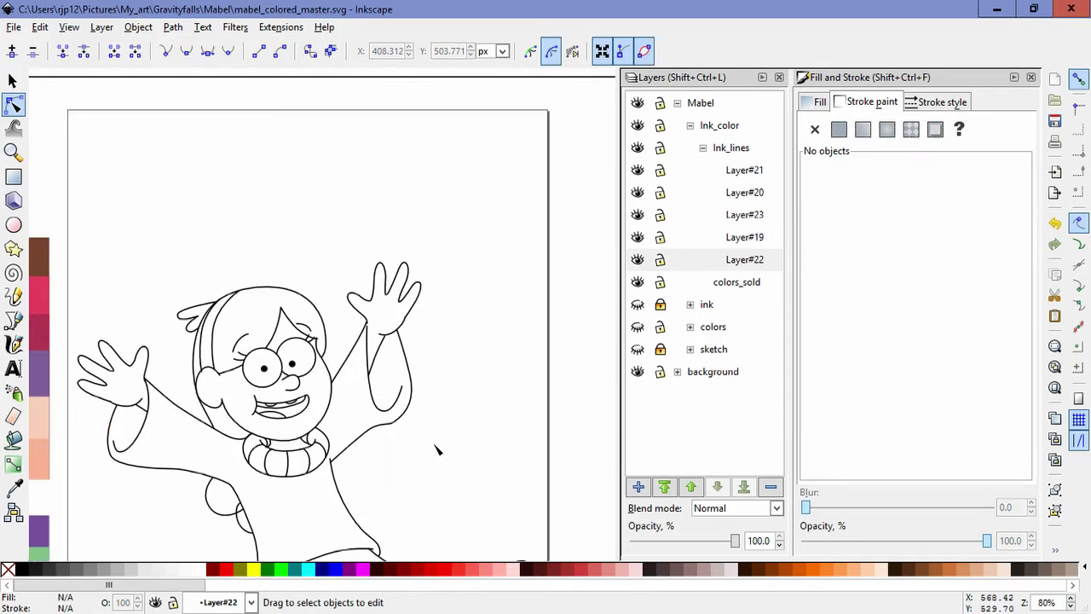
- Extend the short inner sleeve line's lower end so it meets the raised sleeve's opening curve
click(379, 413)
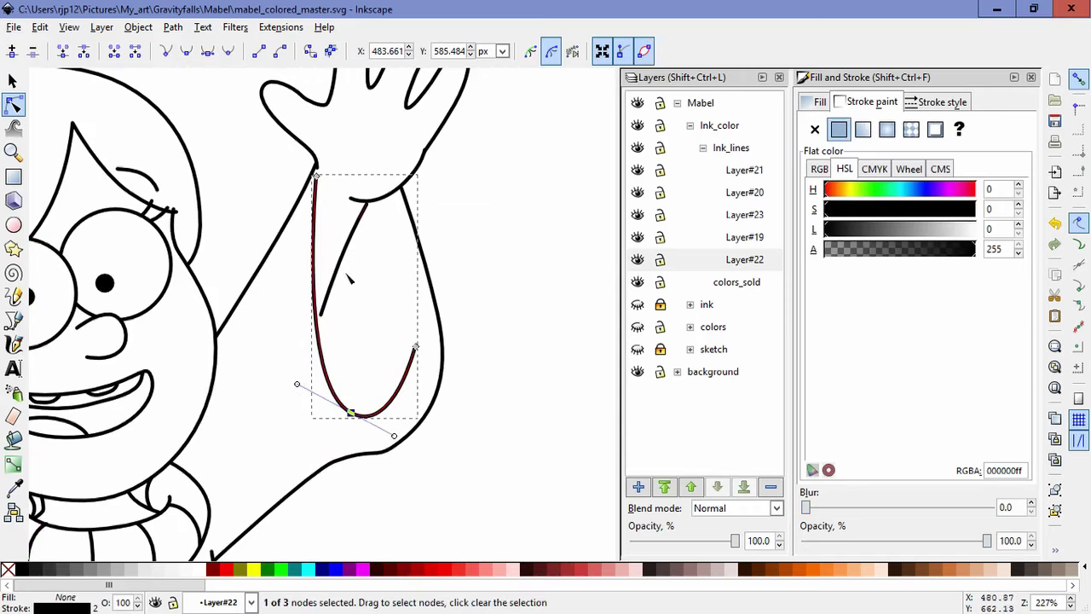
click(324, 313)
drag(322, 315, 318, 328)
click(493, 385)
scroll(372, 208, up, 4)
- Adjust the raised hand's wrist line node beside the sleeve-opening line
click(351, 189)
drag(351, 188, 357, 179)
click(429, 287)
scroll(429, 287, down, 8)
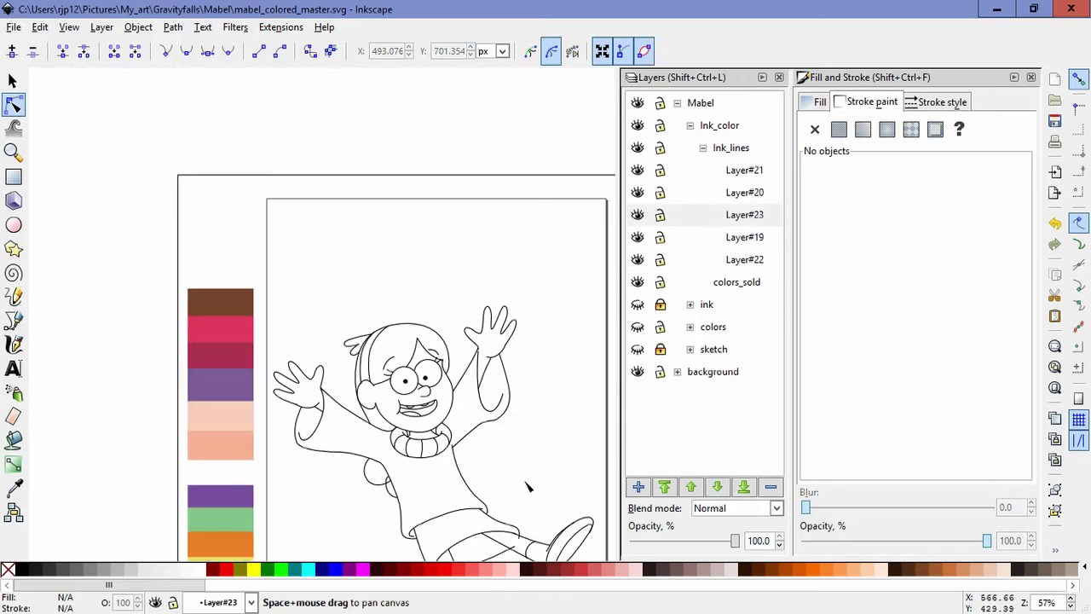
- Reshape the raised sleeve's underside line by shifting its bend node toward the collar
click(429, 338)
scroll(428, 341, up, 5)
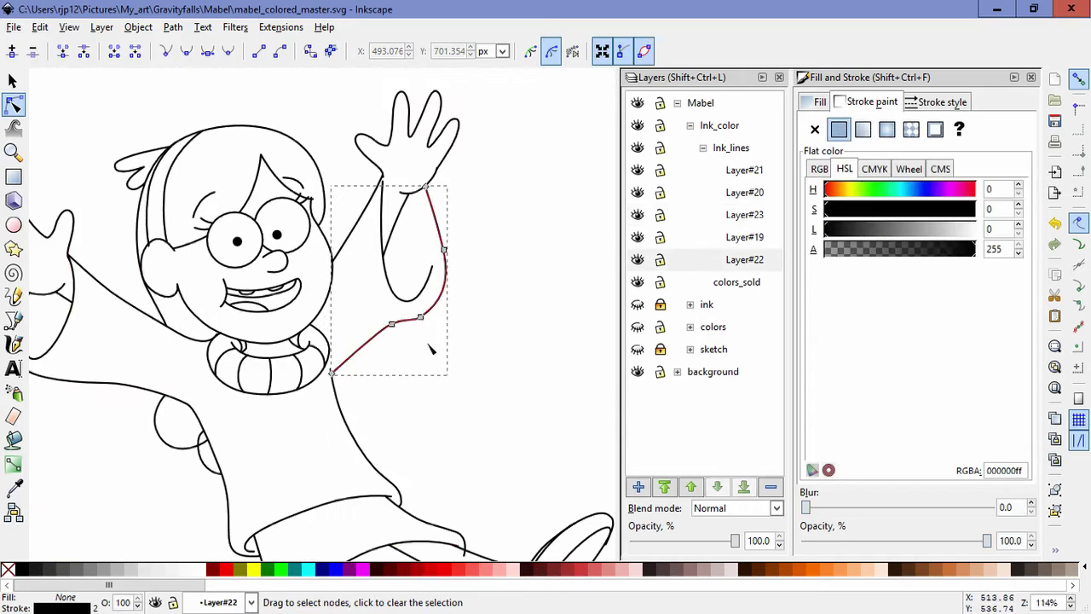
mouse_move(388, 285)
mouse_down()
mouse_move(305, 300)
mouse_move(353, 269)
mouse_move(368, 289)
mouse_up()
click(471, 418)
scroll(471, 418, down, 4)
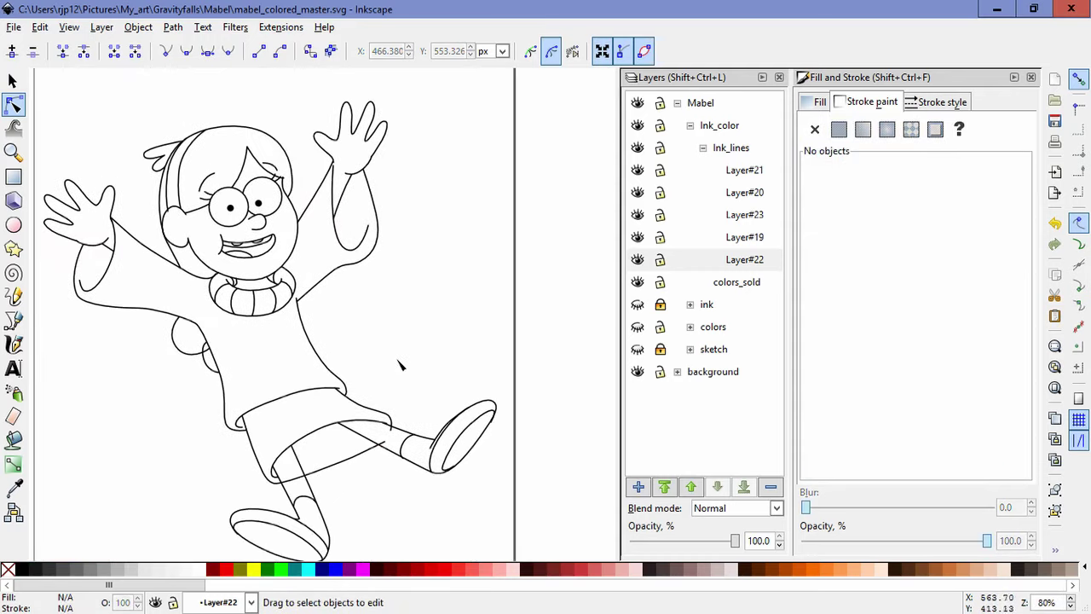
- Reshape the raised sleeve's opening curve by moving its free end node down and inward, away from the outer sleeve line
click(348, 249)
scroll(374, 266, up, 3)
drag(345, 312, 361, 415)
drag(405, 392, 287, 248)
click(419, 288)
scroll(419, 287, down, 4)
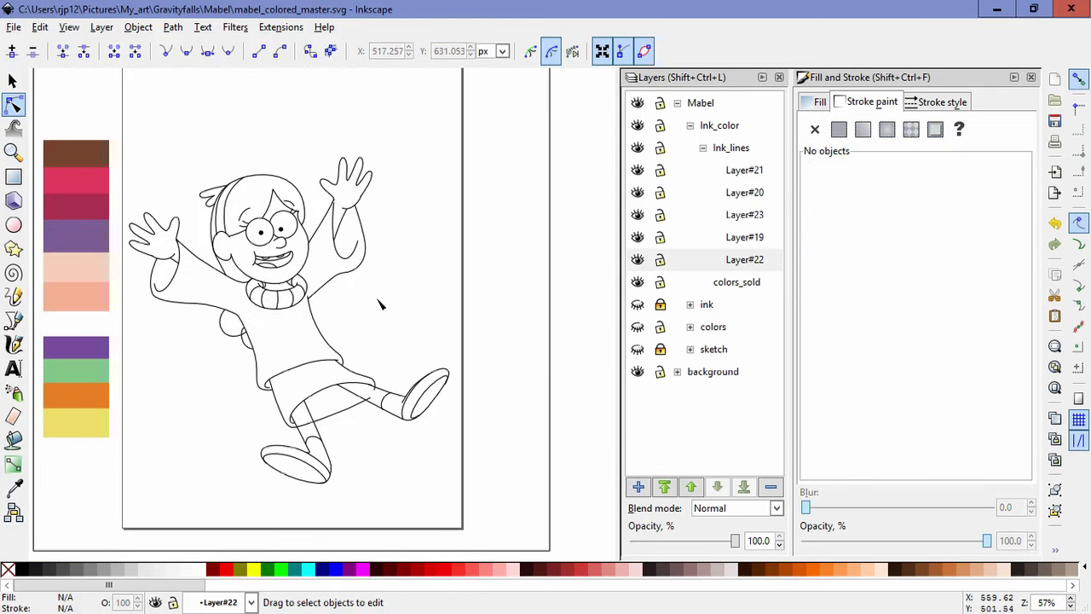
scroll(375, 270, up, 2)
click(341, 214)
drag(341, 212, 333, 221)
click(418, 281)
scroll(427, 326, down, 2)
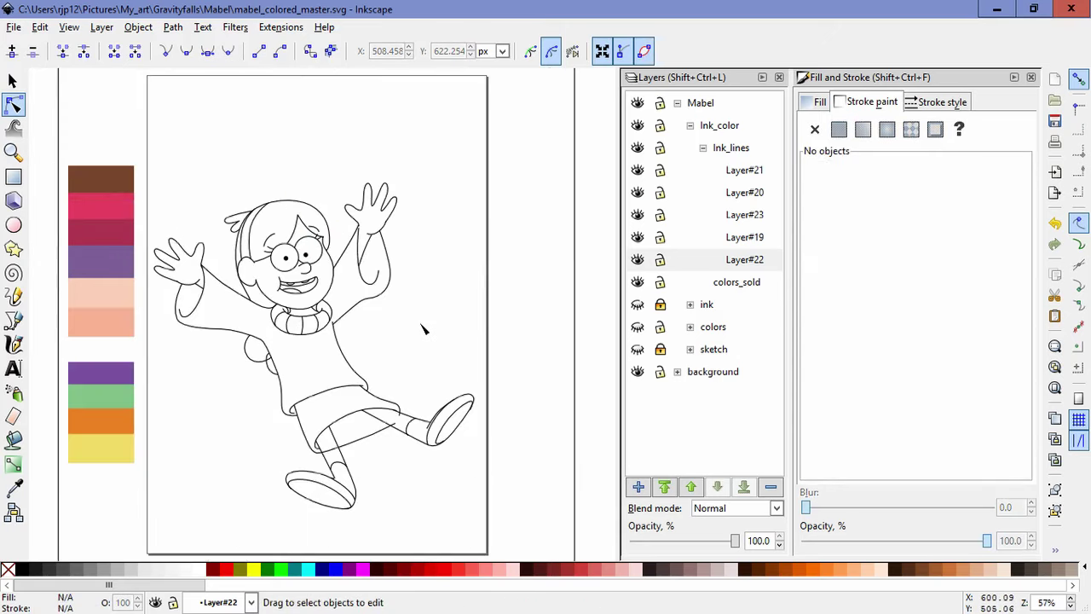
- Draw a closed mask shape around the skirt's side and lower edge, leaving out the part that crosses the lower leg
scroll(373, 482, up, 4)
click(311, 341)
key(b)
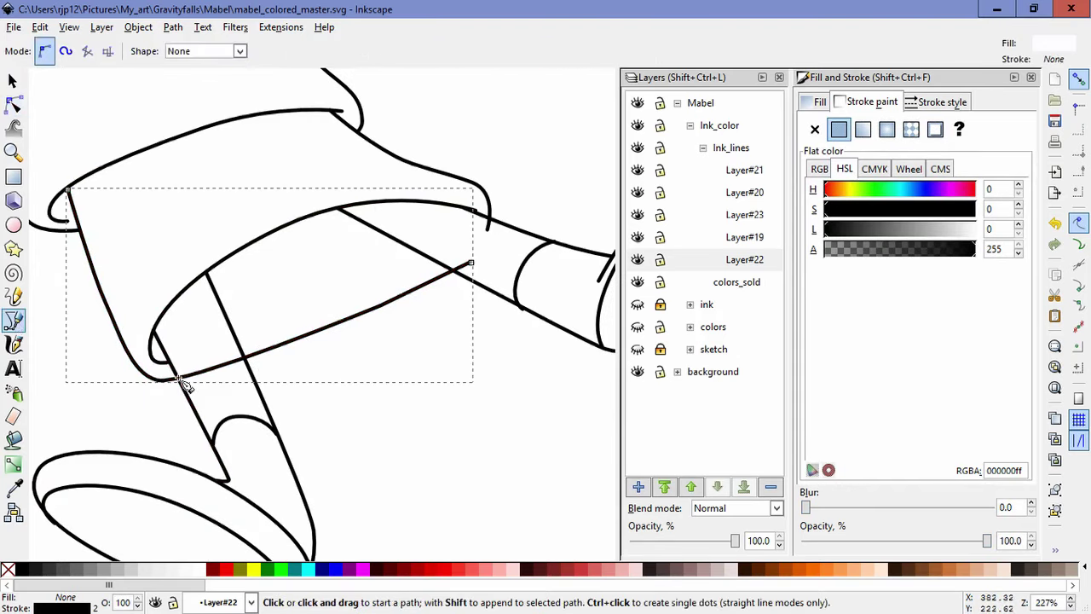
click(435, 261)
click(257, 369)
click(246, 333)
click(171, 365)
click(124, 386)
click(51, 192)
click(73, 157)
click(140, 335)
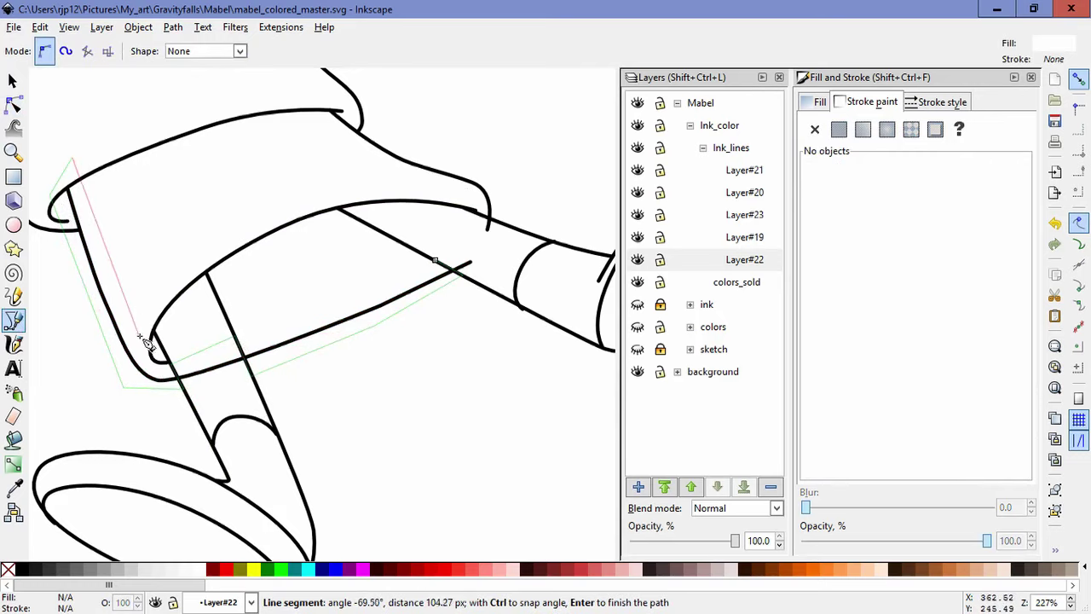
click(434, 259)
- Apply the closed shape as a mask to the skirt's side and lower edge line
key(n)
shift+click(213, 369)
click(138, 27)
mouse_move(211, 154)
click(353, 150)
- Draw a closed mask shape around the skirt's opposite side line, from the sweater hem to the top line of the outstretched leg
click(484, 186)
drag(487, 190, 382, 361)
key(b)
click(365, 382)
click(407, 396)
click(399, 326)
click(213, 254)
click(196, 296)
click(281, 357)
click(366, 384)
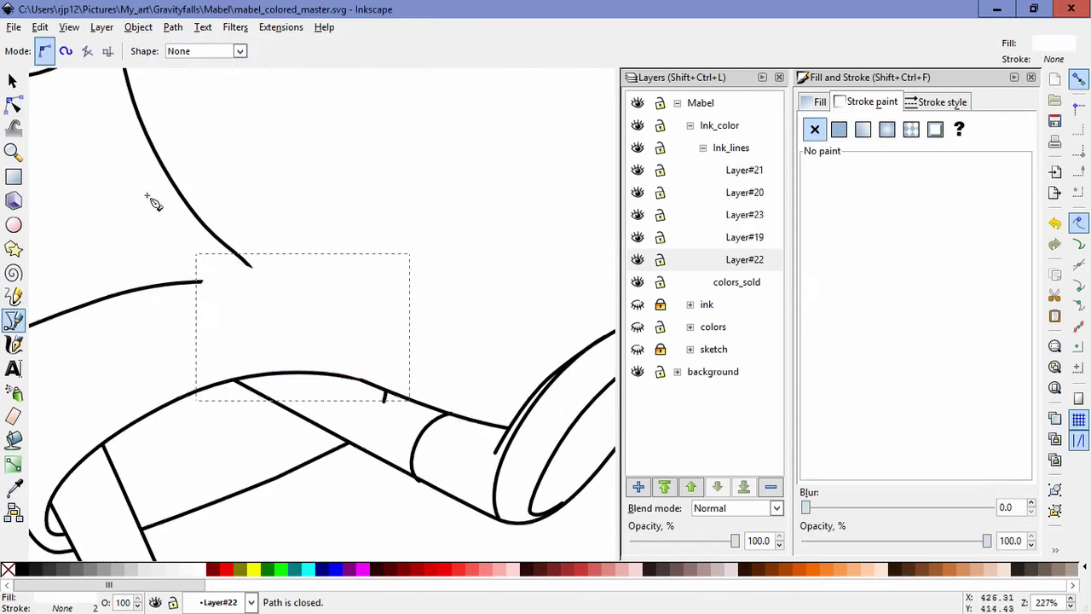
- Apply the closed shape as a mask to the skirt's side line above the outstretched leg
click(13, 103)
shift+click(383, 392)
click(138, 26)
mouse_move(170, 150)
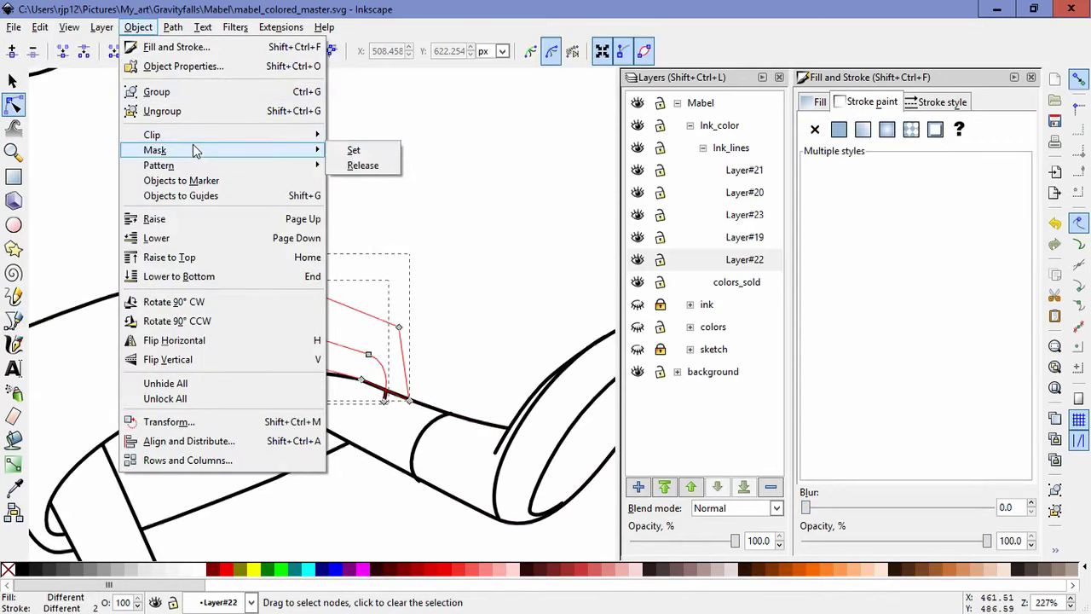
click(349, 151)
click(404, 413)
- Adjust the sweater's hem line near its end at the skirt's side line
click(230, 288)
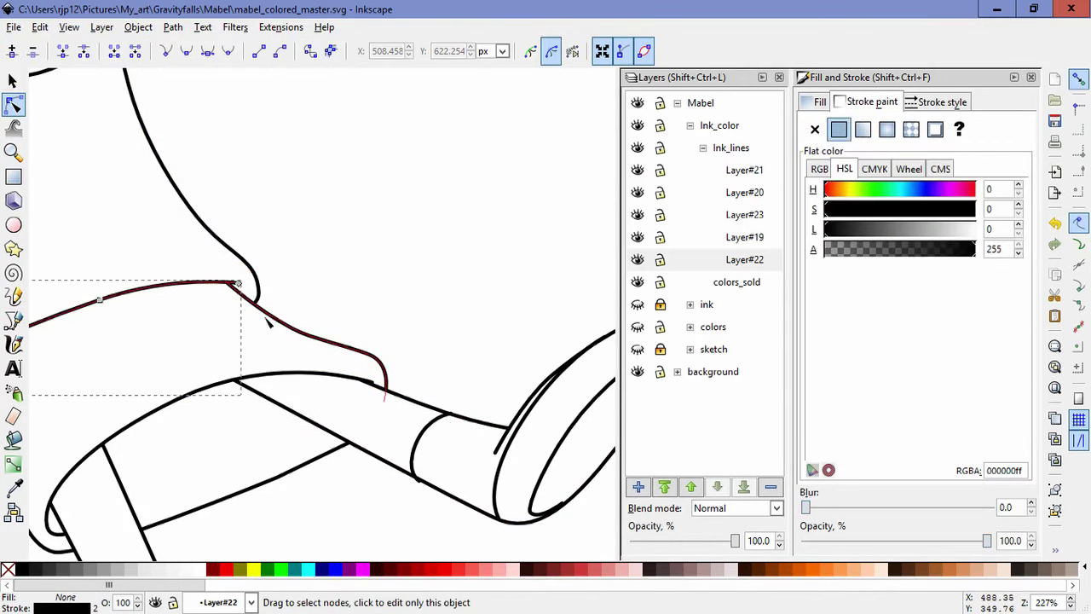
scroll(267, 312, up, 2)
scroll(131, 281, up, 2)
drag(396, 299, 490, 418)
drag(317, 470, 292, 414)
click(402, 392)
click(375, 483)
scroll(378, 486, down, 8)
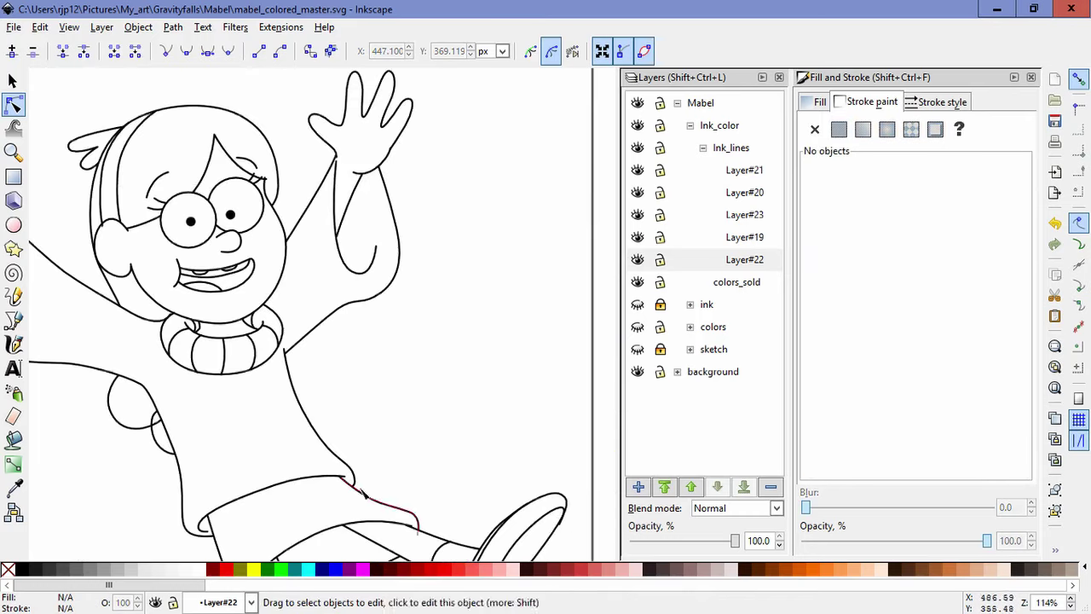
- Align the lower end of the outstretched leg's sock line with the leg's lower line
scroll(395, 316, up, 2)
scroll(414, 429, up, 4)
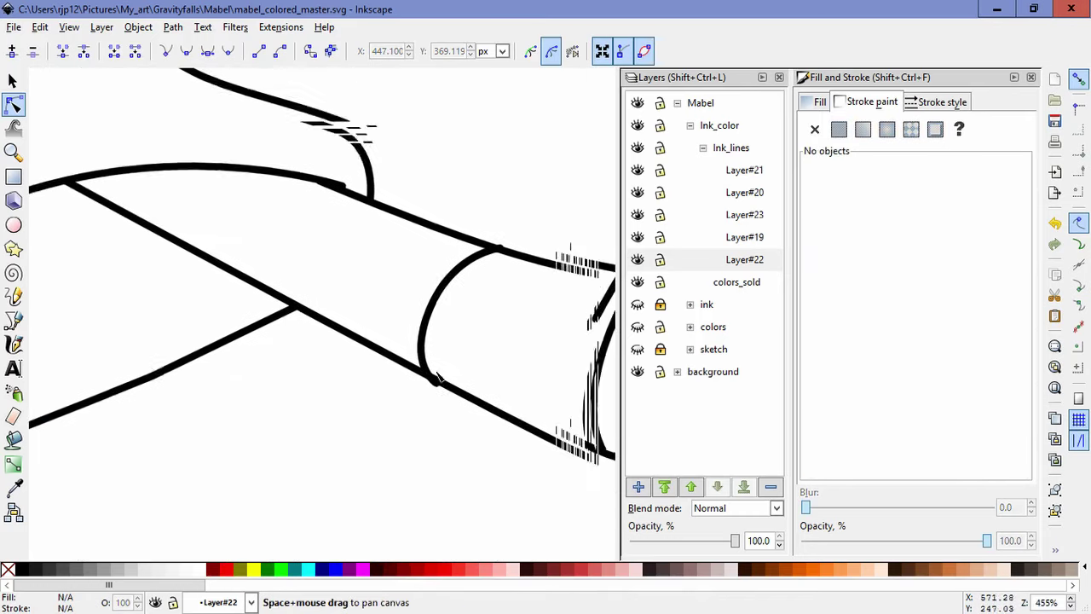
click(470, 287)
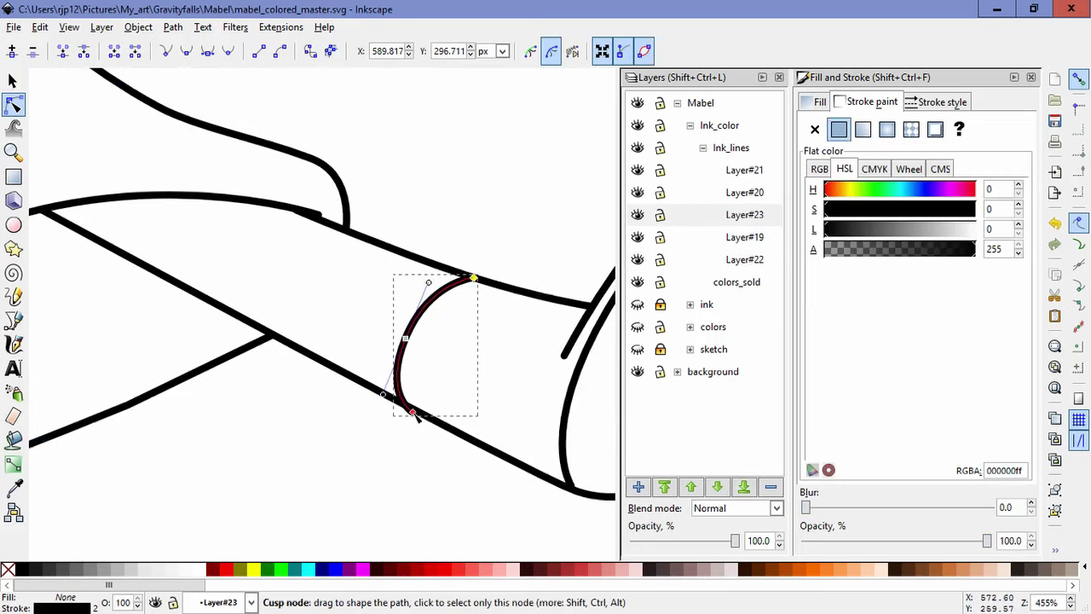
drag(413, 413, 416, 411)
click(413, 479)
click(438, 495)
scroll(299, 431, down, 5)
- Draw a closed mask shape around the outstretched foot's sole line, following the shoe's outer edge
key(space)
scroll(400, 413, up, 4)
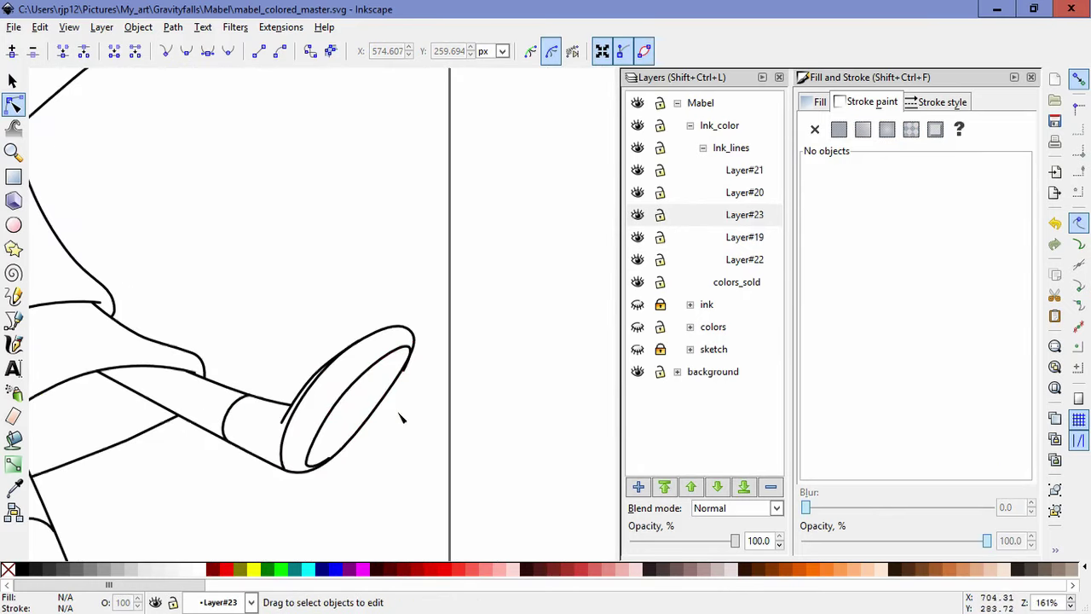
click(291, 373)
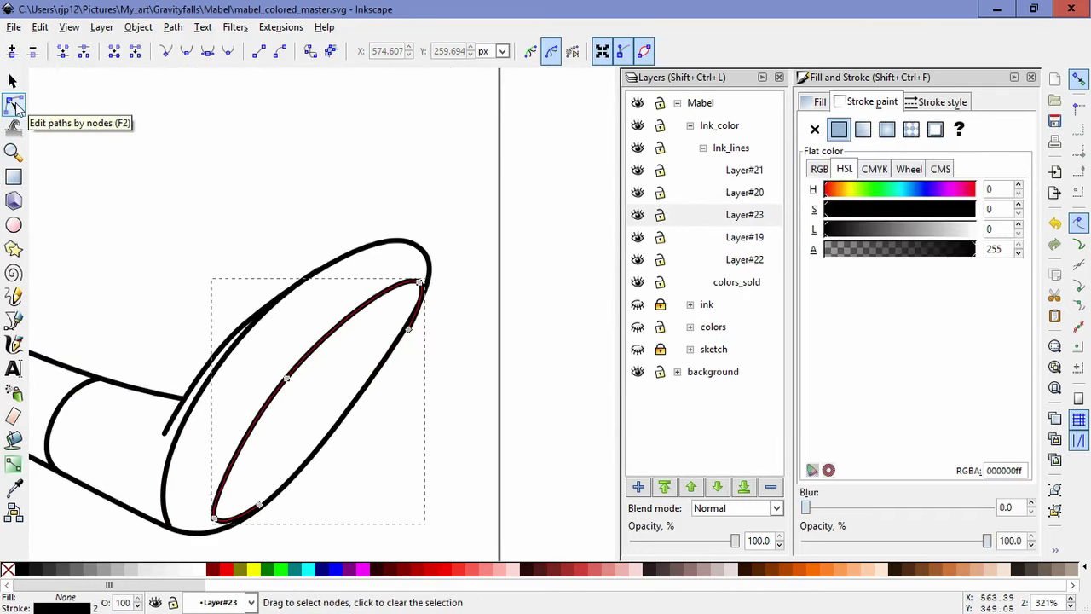
key(b)
click(222, 528)
drag(368, 398, 420, 317)
click(429, 275)
click(180, 484)
click(220, 527)
click(16, 103)
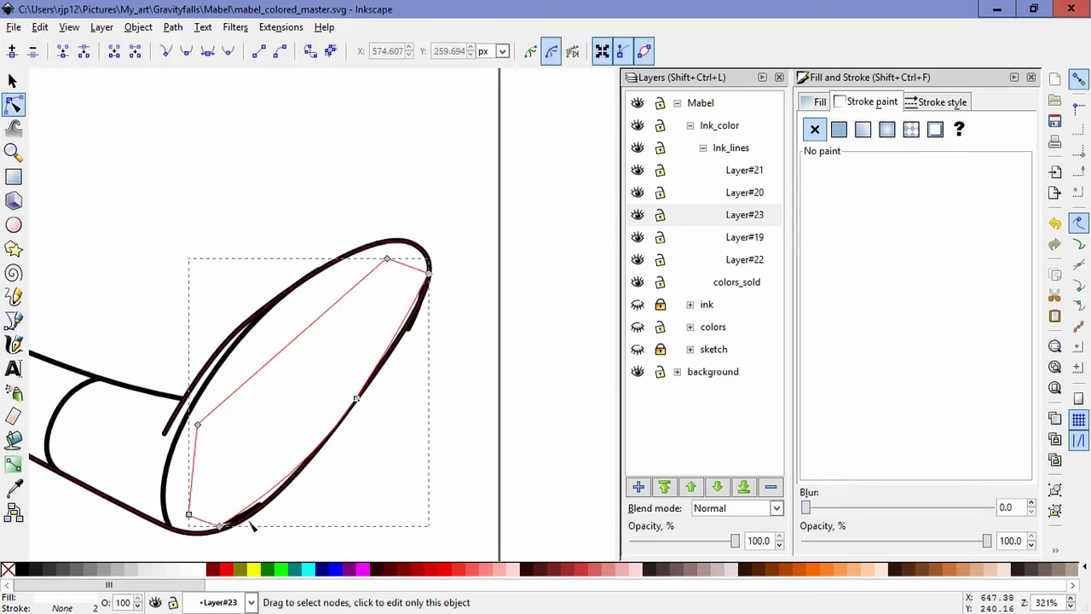
- Apply the closed shape as a mask to the outstretched foot's sole line
shift+click(256, 504)
shift+click(257, 504)
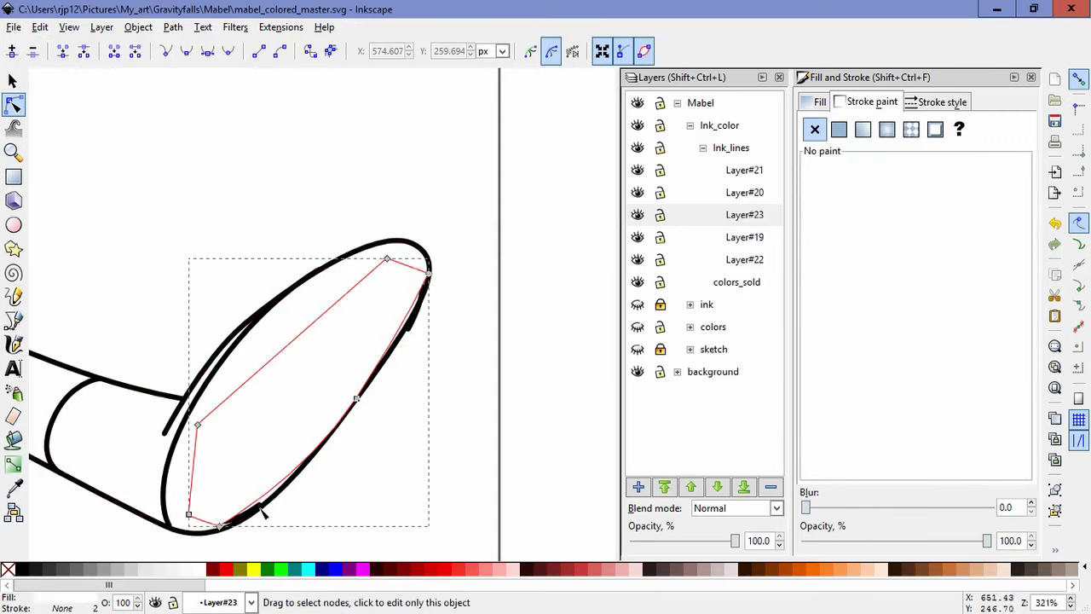
shift+click(258, 507)
click(100, 32)
mouse_move(176, 154)
click(332, 151)
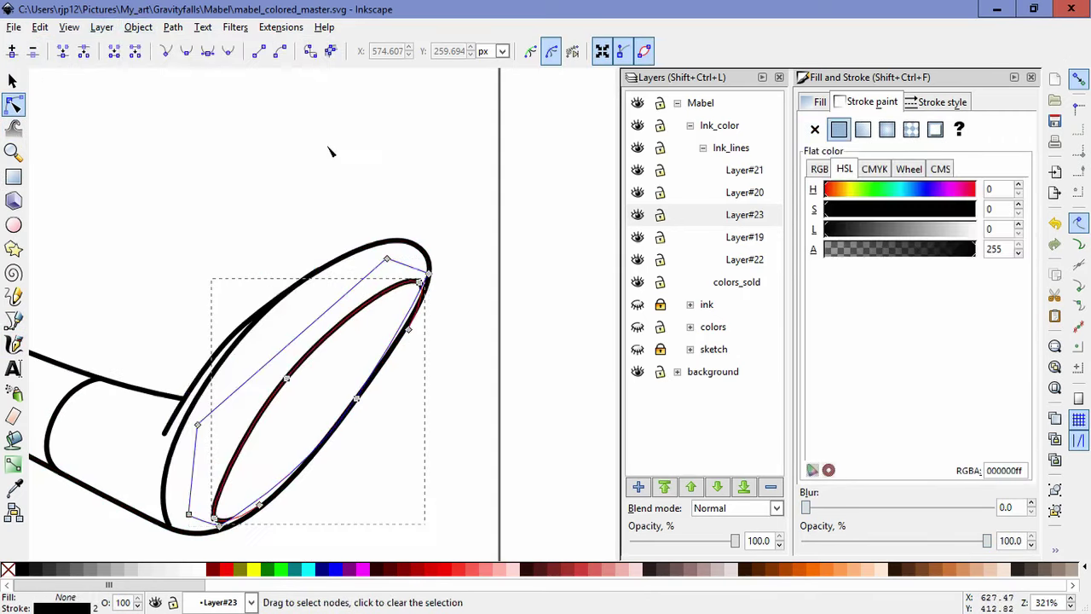
- Adjust the sole mask's heel node and curve handles so its edge follows the shoe's outline
drag(219, 526, 230, 531)
mouse_move(302, 479)
mouse_down()
mouse_move(298, 498)
mouse_move(288, 489)
mouse_up()
drag(409, 329, 423, 317)
drag(287, 491, 281, 503)
drag(233, 529, 270, 512)
drag(422, 315, 439, 303)
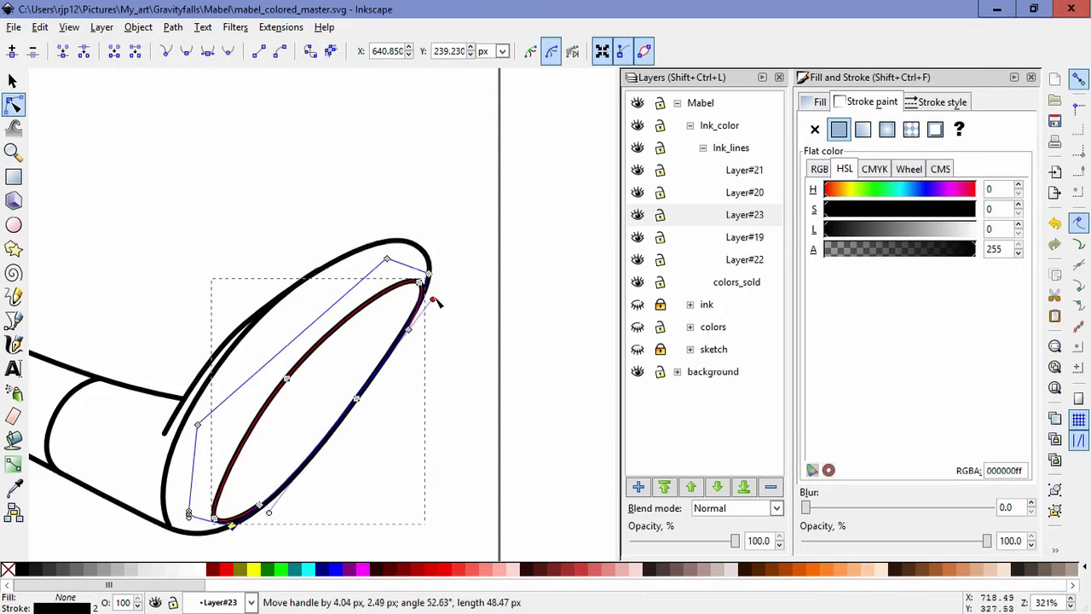
- Nudge the sole line's lower end node onto the shoe's outline near the heel
click(454, 366)
click(454, 367)
click(266, 404)
click(461, 449)
click(292, 393)
drag(262, 510, 266, 509)
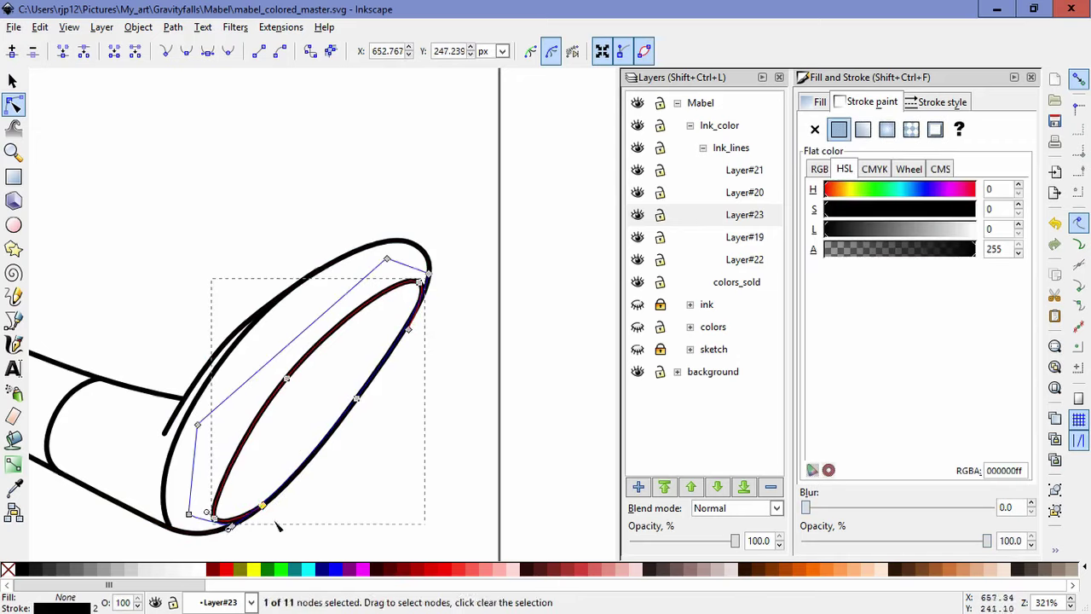
click(361, 504)
- Move the sole line's heel-tip node closer to the shoe's outline and undo the last adjustment
click(214, 514)
drag(206, 513, 218, 534)
click(361, 462)
click(223, 503)
key(ctrl+z)
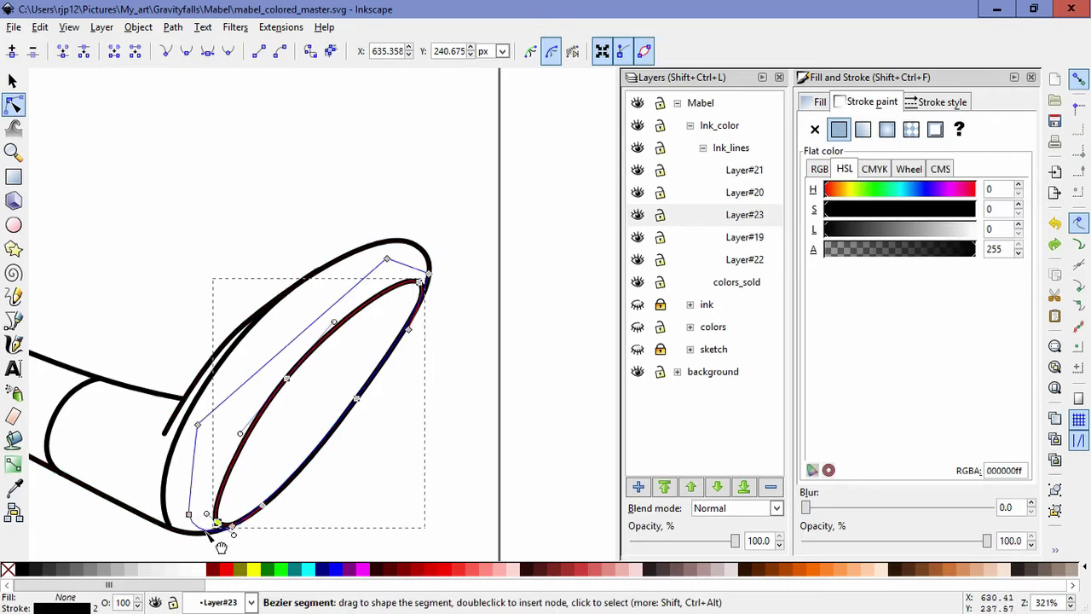
click(409, 471)
scroll(424, 448, down, 2)
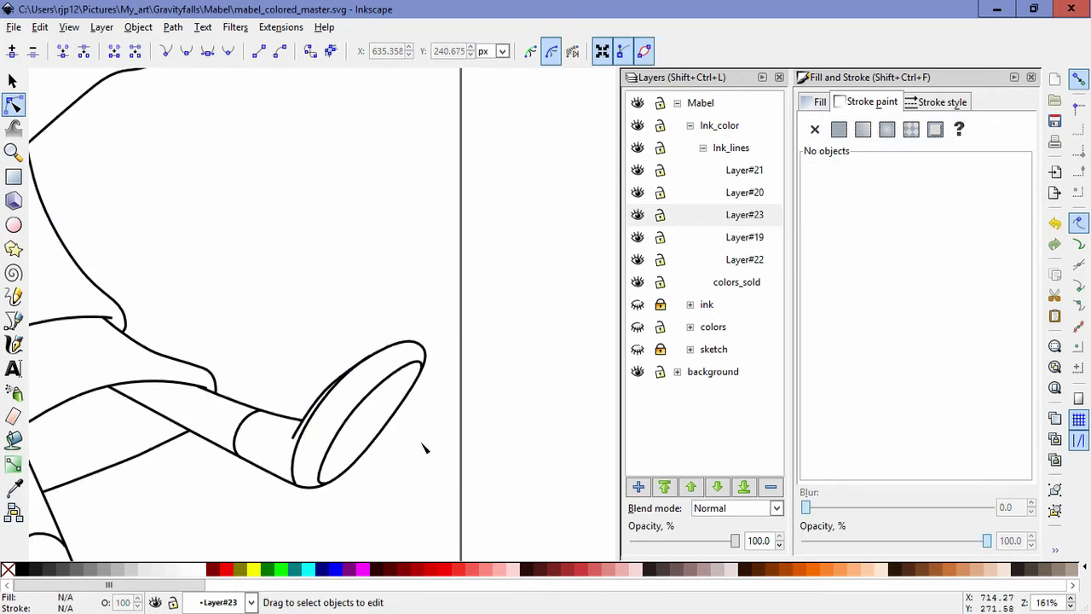
- Align the upper end of the outstretched shoe's inner edge line with the shoe's top outline
scroll(421, 446, up, 1)
click(291, 363)
click(290, 386)
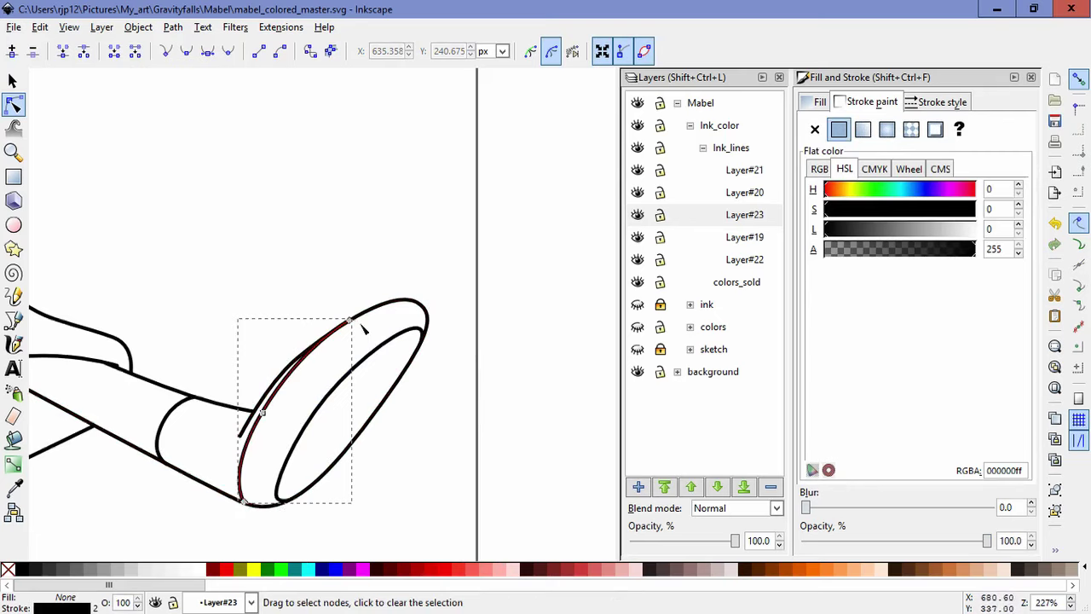
scroll(360, 329, up, 2)
drag(340, 316, 344, 314)
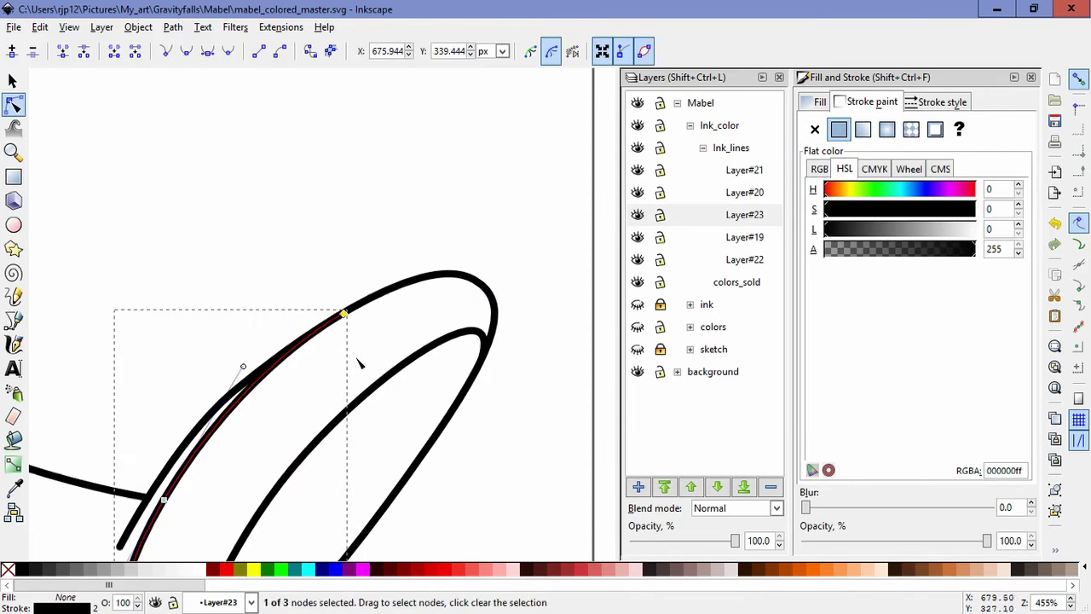
click(390, 407)
scroll(518, 498, down, 3)
- Draw a closed mask shape around the other foot's sole line, following the lower outline of the shoe
mouse_move(300, 553)
mouse_down()
mouse_move(360, 384)
mouse_move(446, 295)
mouse_up()
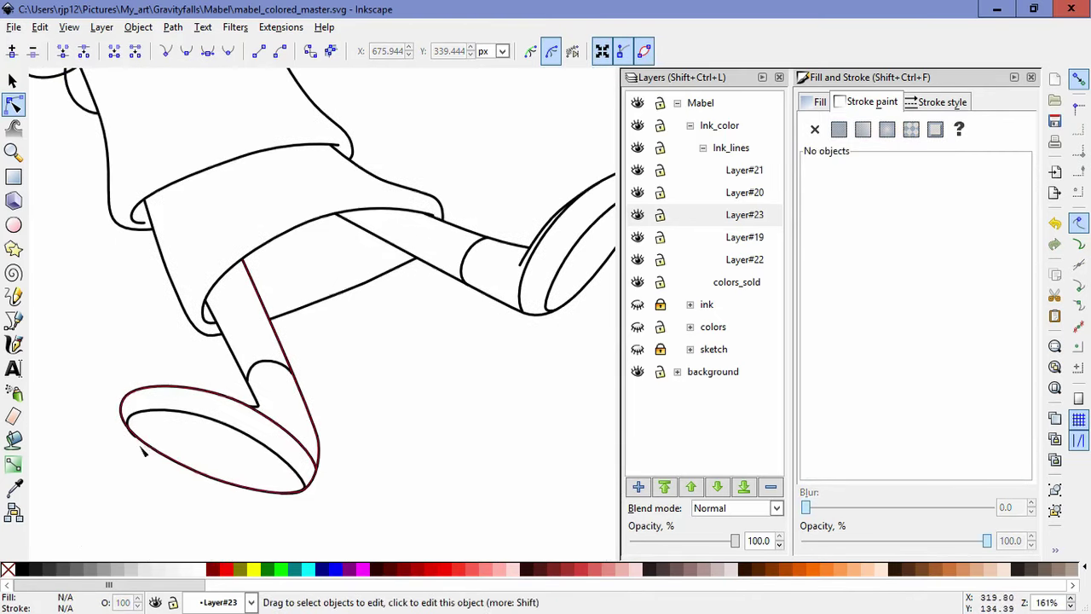
scroll(157, 460, up, 1)
click(163, 390)
click(19, 326)
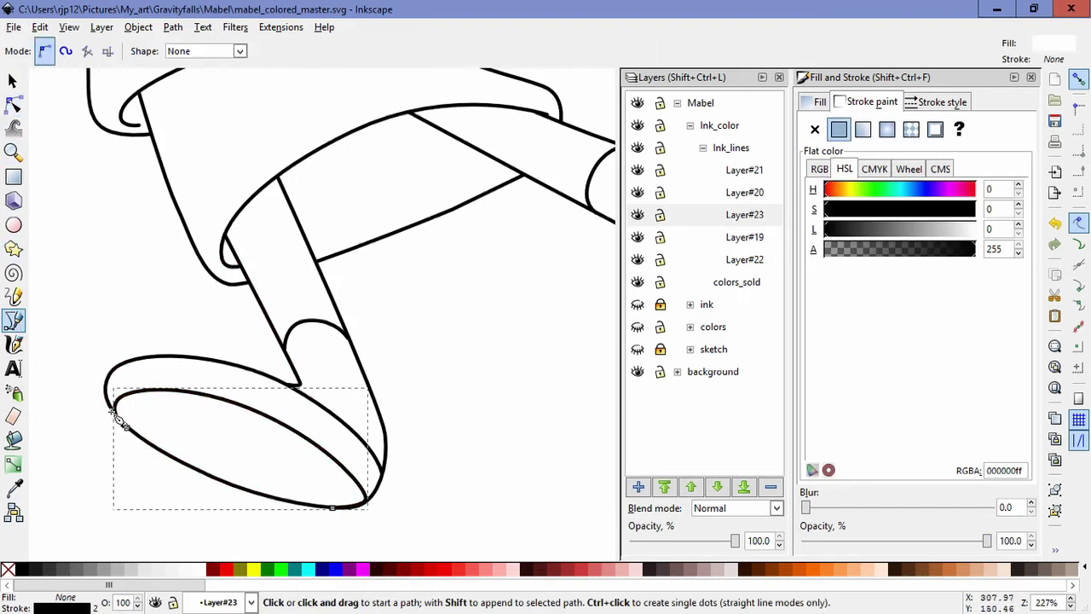
click(106, 394)
drag(232, 484, 343, 523)
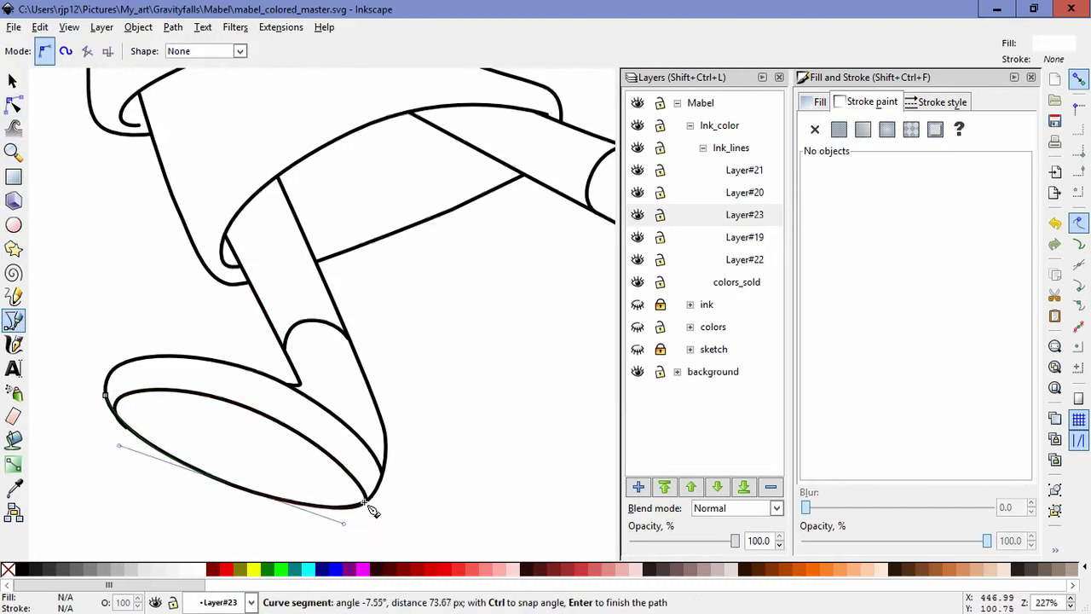
click(367, 504)
click(377, 492)
click(301, 402)
click(146, 367)
click(106, 393)
click(13, 104)
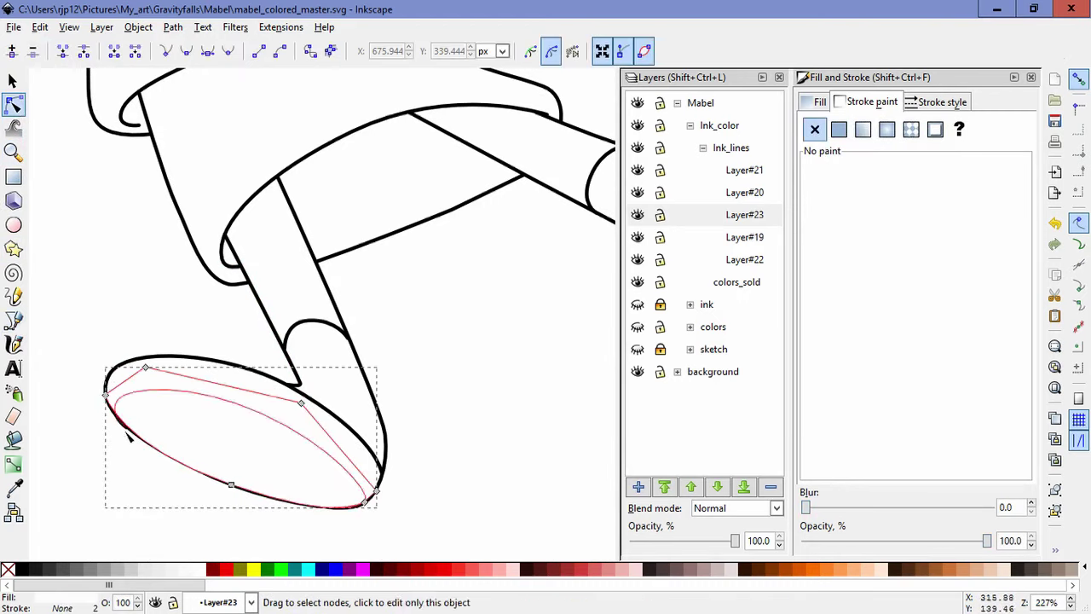
- Mask the foot's sole line with the closed shape drawn around it, and save the drawing
click(128, 431)
click(123, 428)
shift+click(124, 429)
click(136, 27)
mouse_move(247, 150)
click(344, 151)
click(417, 548)
scroll(475, 368, down, 3)
scroll(448, 433, down, 1)
scroll(438, 438, down, 1)
scroll(436, 437, up, 1)
key(ctrl+s)
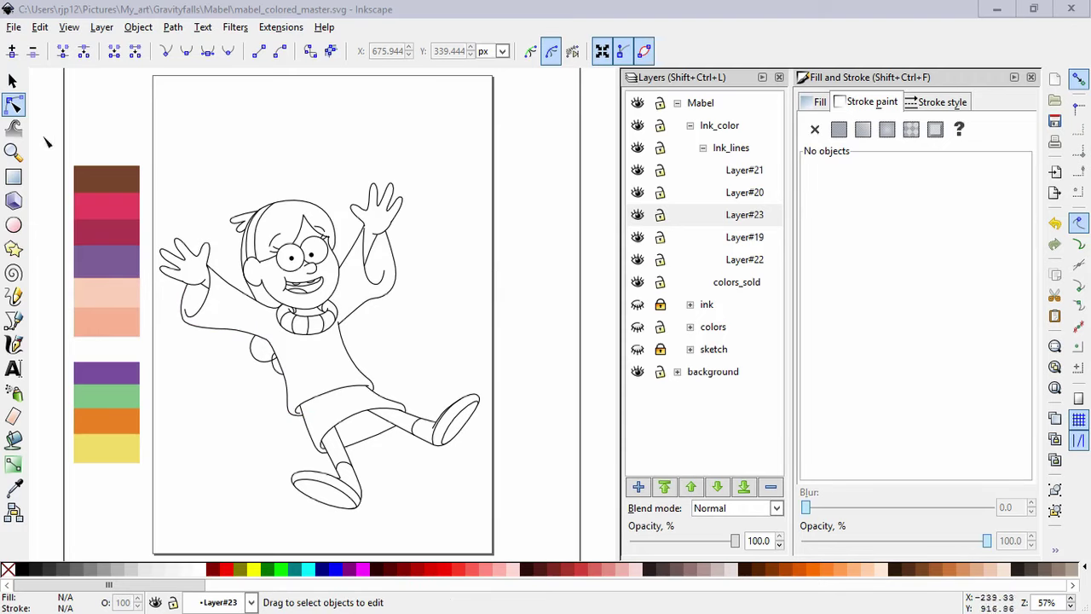
- Convert the stroke of the turtleneck collar's inner rim line to a path
scroll(324, 319, up, 3)
click(310, 303)
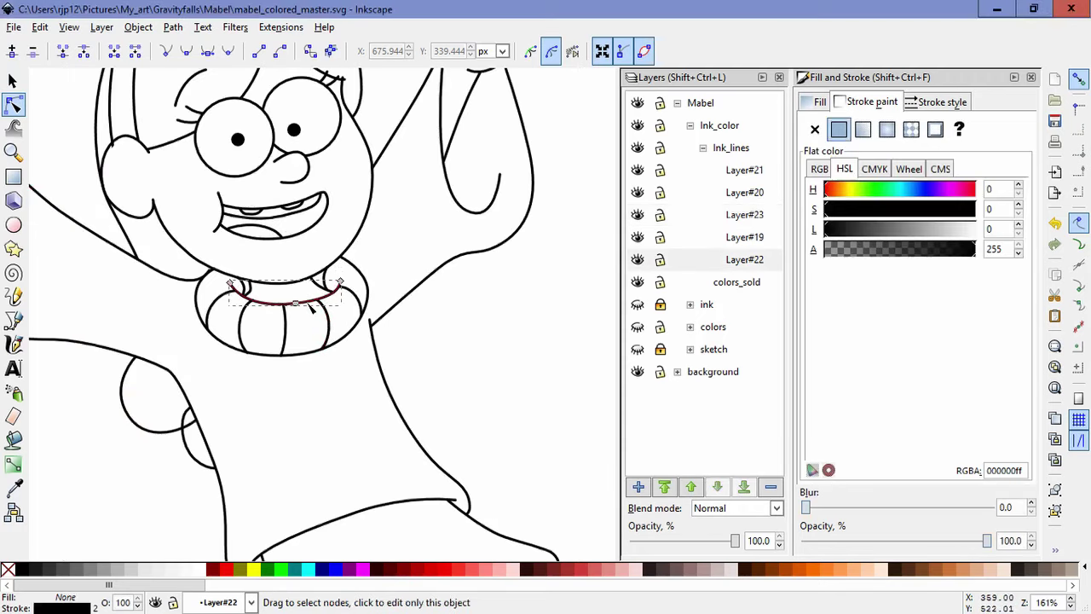
click(172, 28)
click(189, 66)
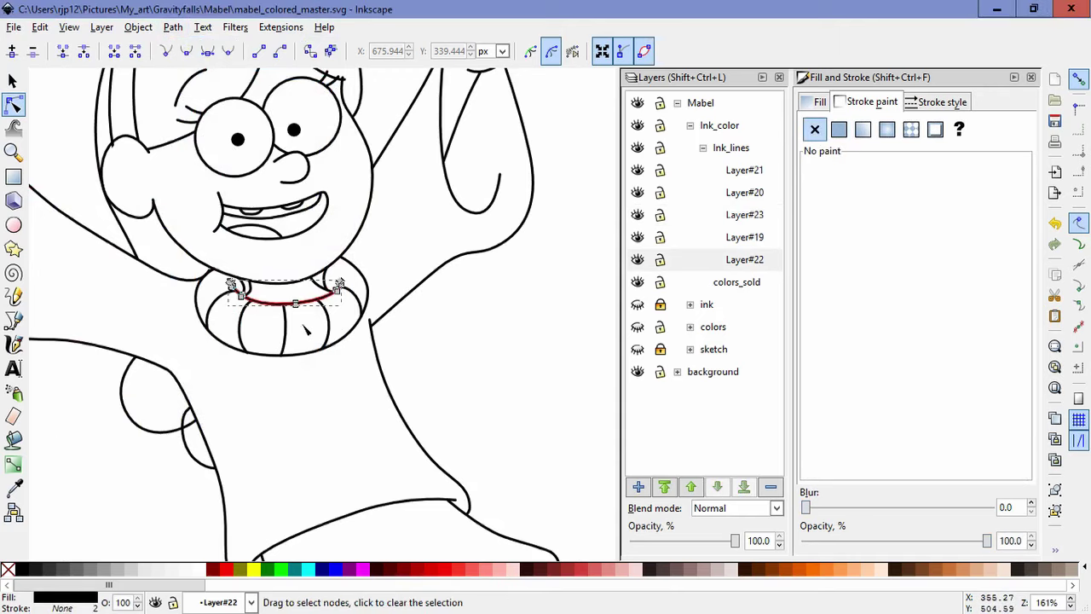
- Join the end nodes of the collar rim's right end and reshape it into a tapered tip
scroll(305, 328, up, 2)
click(392, 240)
click(381, 243)
click(376, 236)
scroll(387, 247, up, 3)
drag(386, 257, 377, 235)
click(362, 199)
drag(330, 194, 357, 214)
key(shift+j)
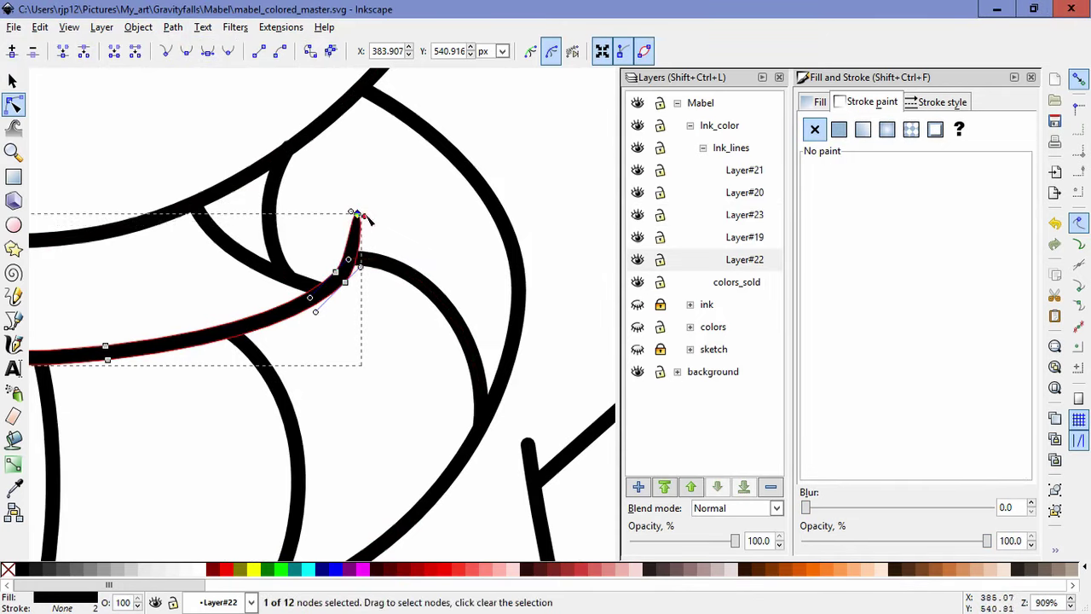
drag(361, 267, 358, 248)
click(336, 272)
double_click(412, 264)
scroll(394, 333, down, 2)
- Collapse the end nodes at the collar rim's left end into a single pointed tip
key(space)
drag(348, 390, 472, 390)
click(216, 308)
scroll(185, 296, up, 2)
drag(216, 277, 203, 255)
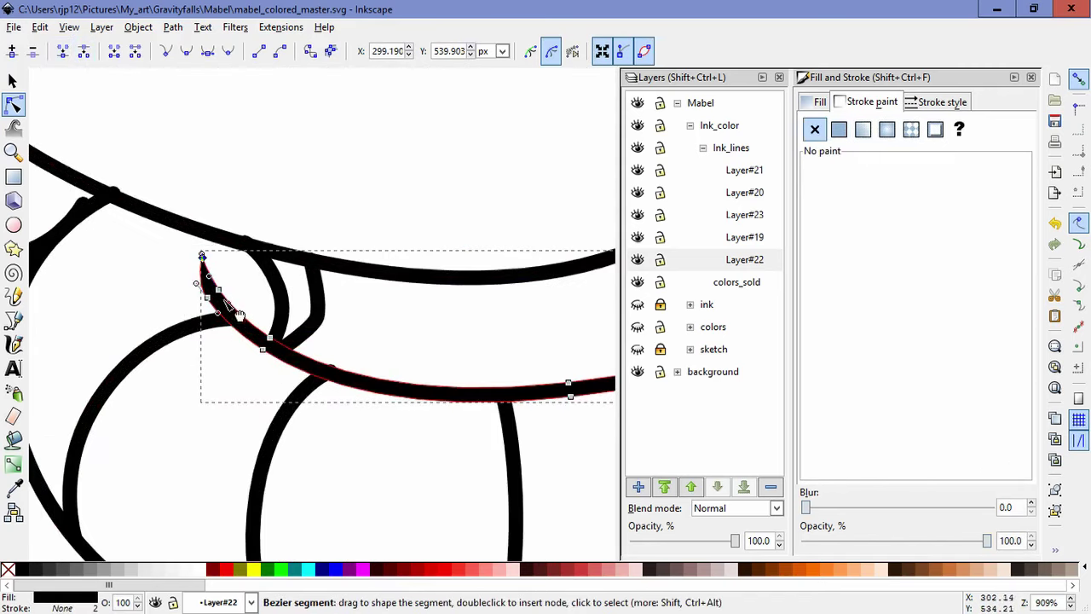
- Try reshaping the curve edges beside the collar rim's left tip and undo the adjustments
drag(228, 302, 196, 277)
click(165, 311)
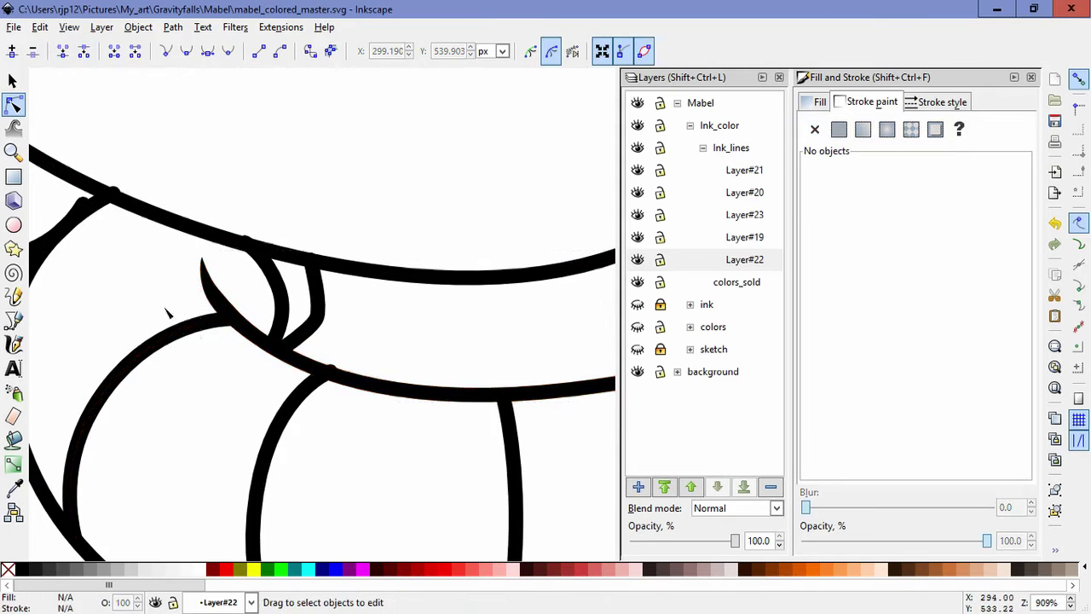
click(203, 256)
key(ctrl+z)
drag(218, 269, 183, 257)
key(ctrl+z)
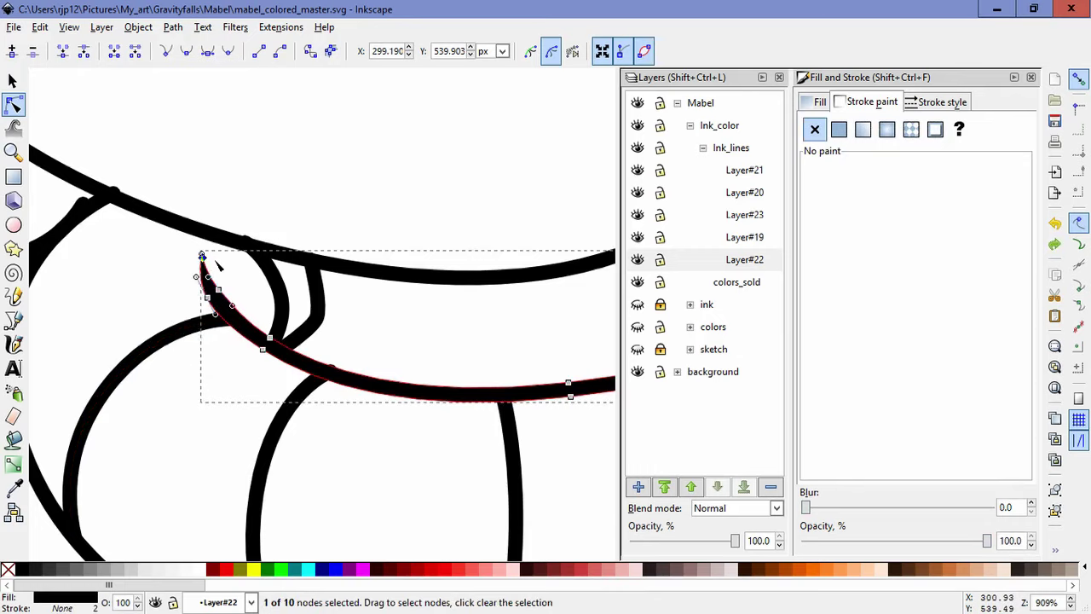
- Adjust the tip handles and adjacent edge nodes so the collar rim's left end tapers smoothly
click(185, 54)
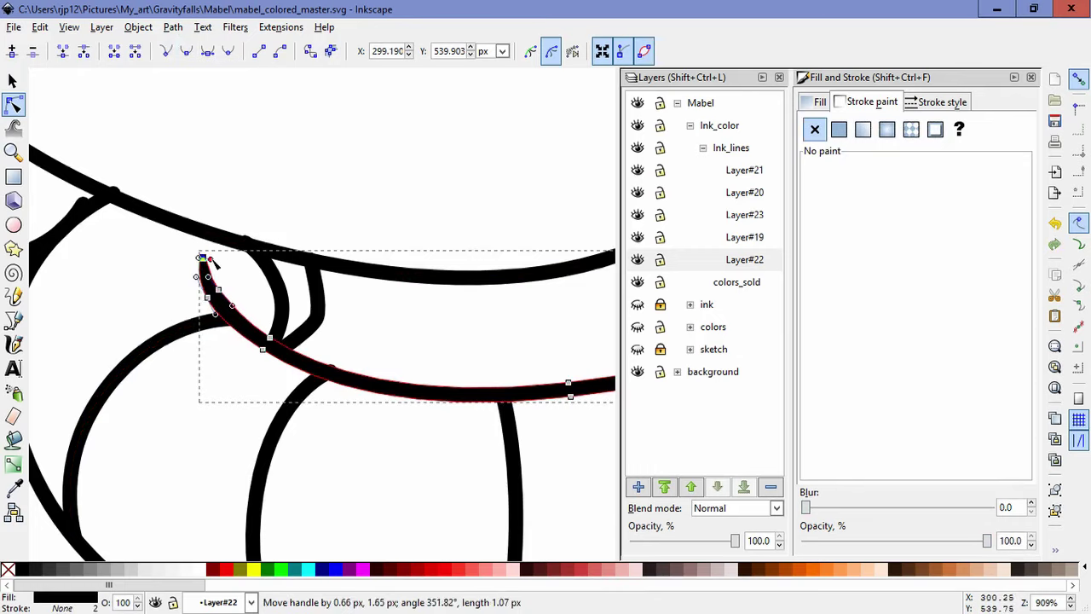
click(223, 274)
click(205, 291)
drag(207, 298, 215, 305)
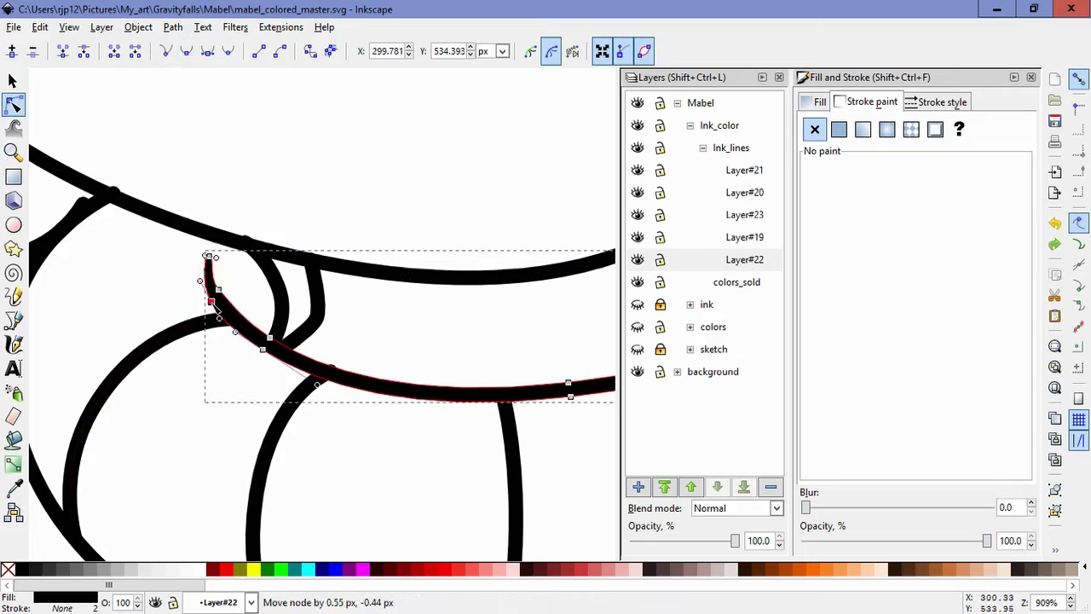
click(162, 275)
click(219, 291)
click(161, 290)
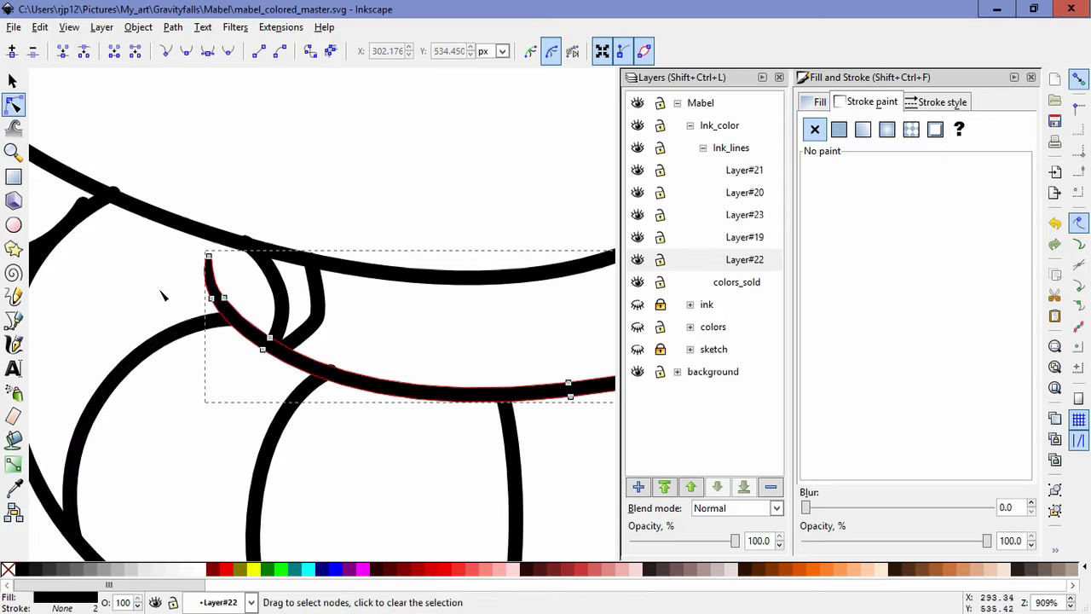
click(163, 292)
- Align both ends of the left-center collar rib line with the rim and the collar's lower outline
scroll(179, 300, down, 2)
scroll(210, 330, up, 1)
click(251, 326)
drag(257, 320, 256, 323)
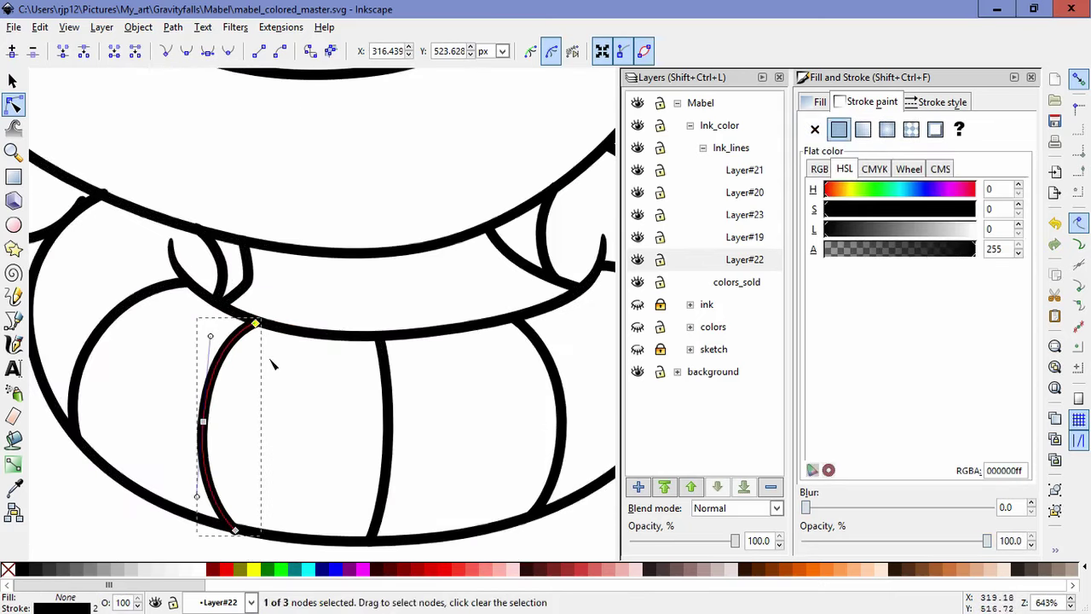
double_click(313, 395)
click(232, 525)
click(235, 531)
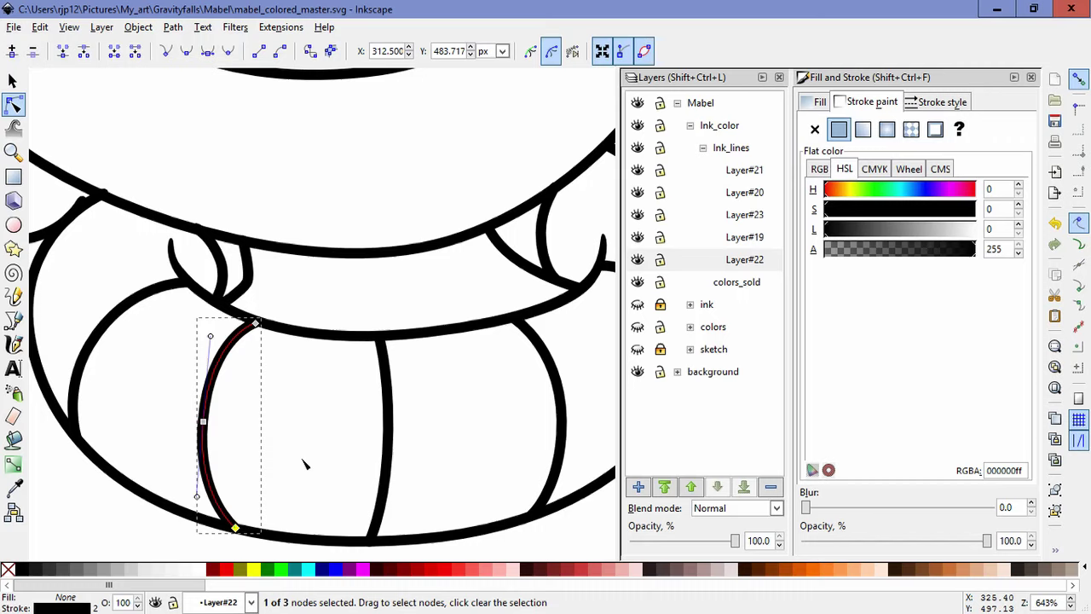
click(301, 463)
- Nudge the upper ends of the small left collar fold and the collar outline onto the chin line
click(216, 256)
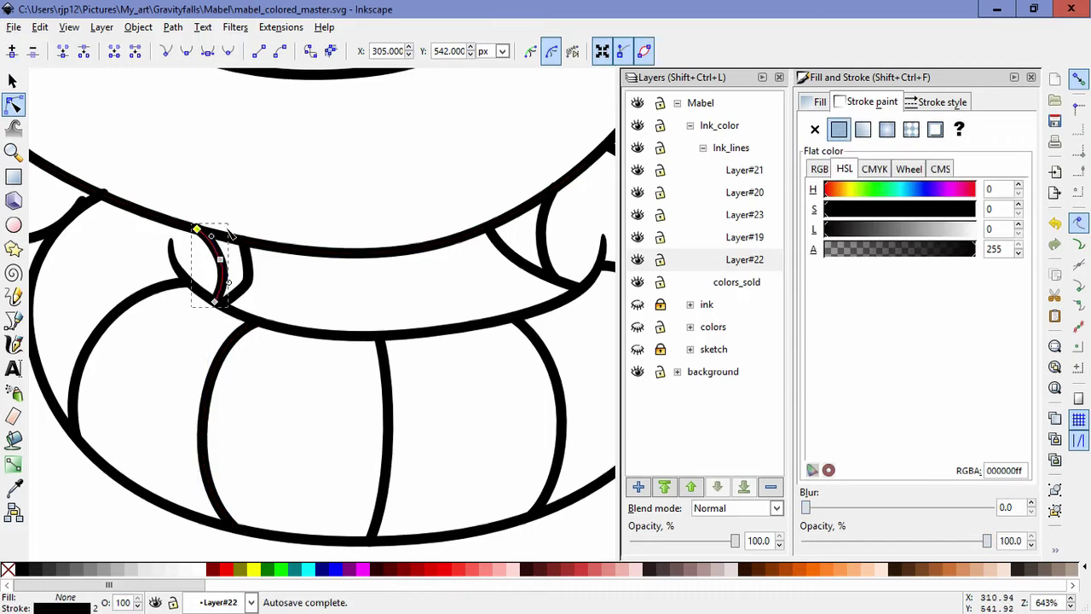
key(alt+Up)
click(101, 195)
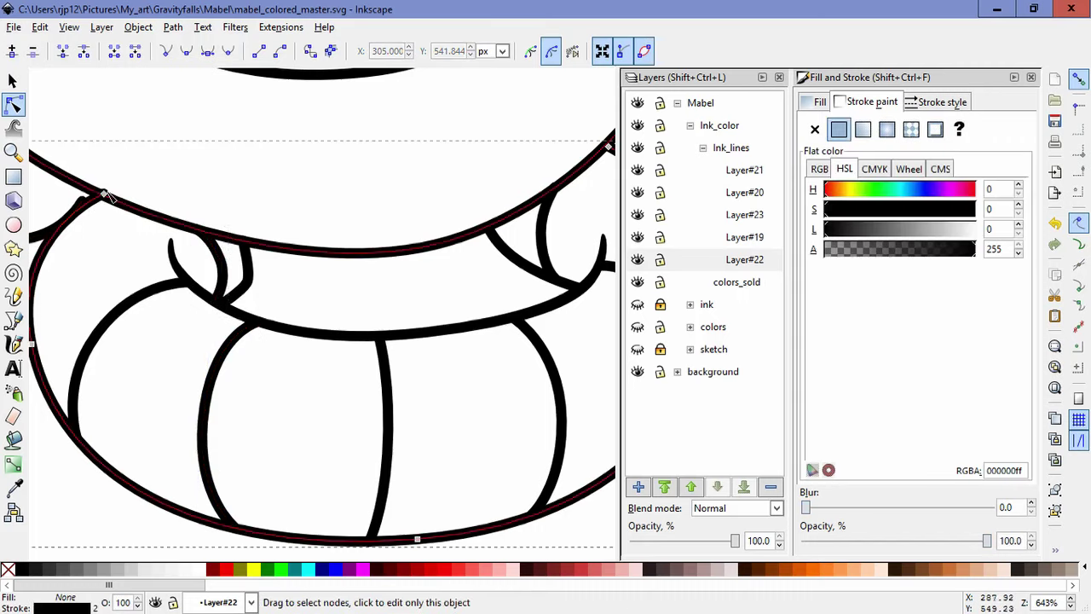
key(alt+Up)
click(367, 221)
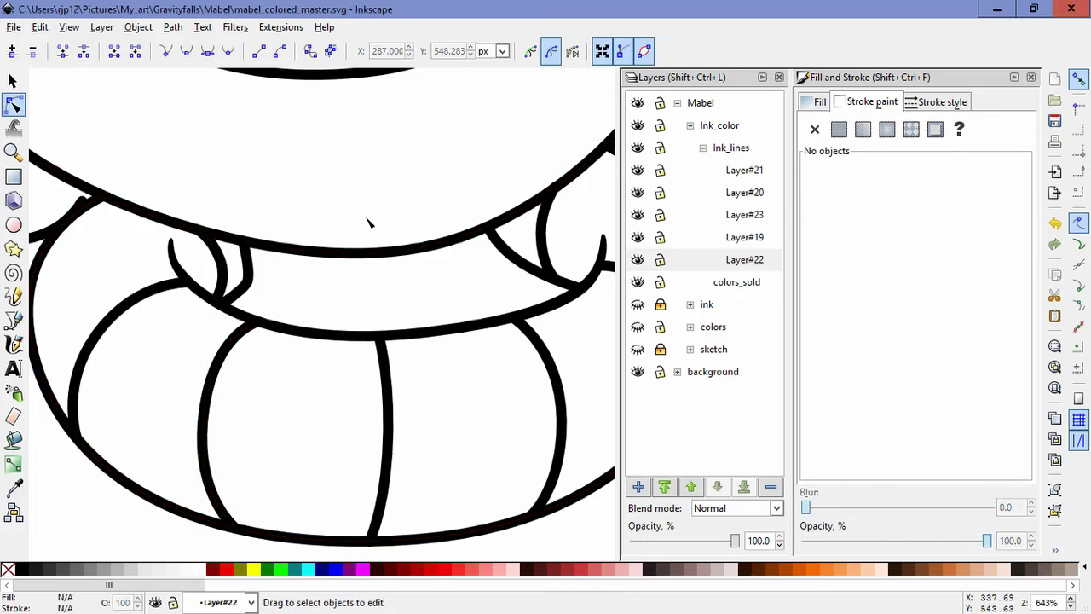
- Convert the stroke of the sweater's right side line to a path
scroll(367, 222, down, 4)
scroll(406, 341, up, 2)
click(479, 380)
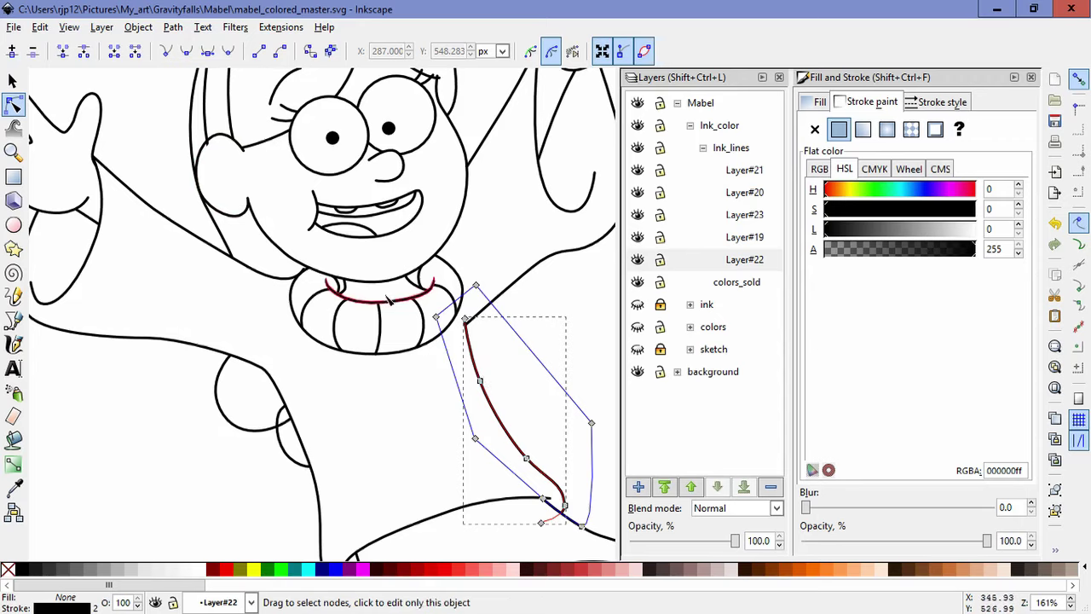
click(13, 80)
click(172, 26)
click(180, 66)
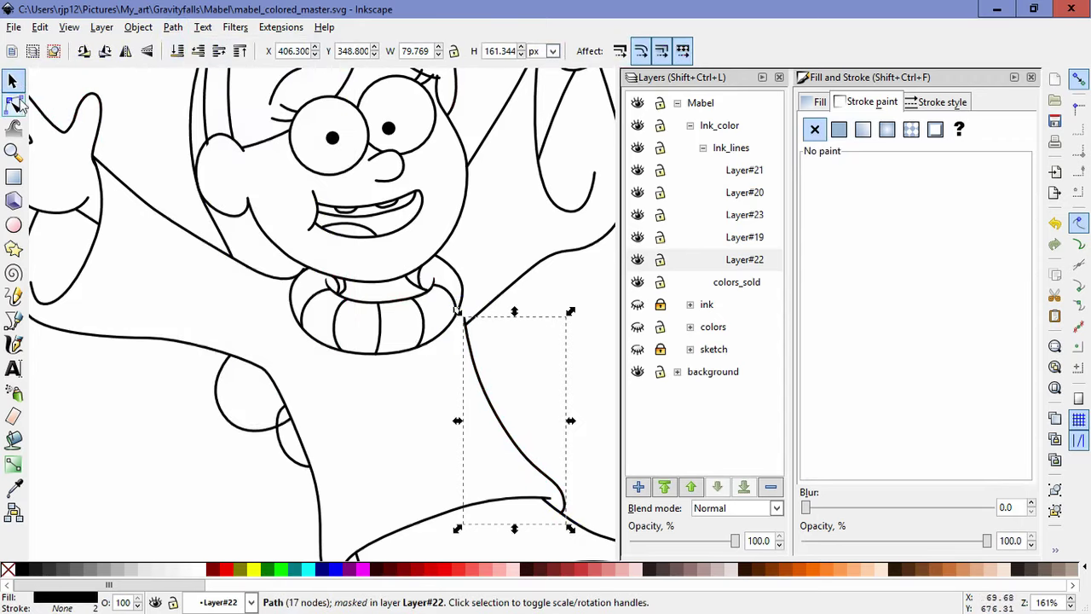
- Reshape the upper end of the sweater's right side line into a narrow point beside the sleeve line
click(13, 104)
scroll(481, 344, up, 8)
scroll(383, 286, down, 3)
drag(311, 160, 356, 199)
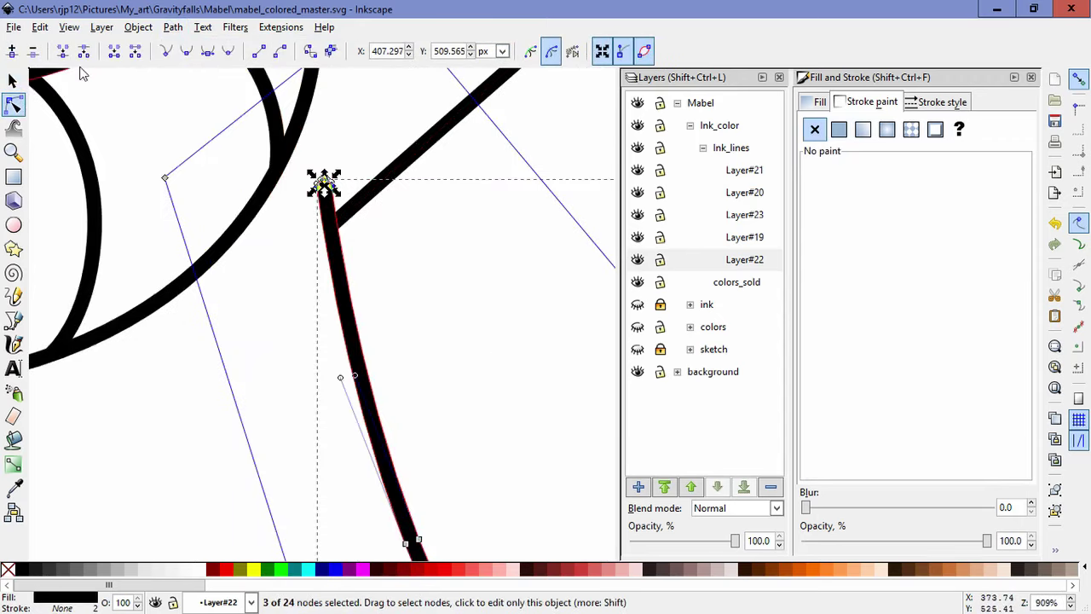
click(342, 215)
click(330, 225)
drag(328, 190, 326, 229)
click(376, 259)
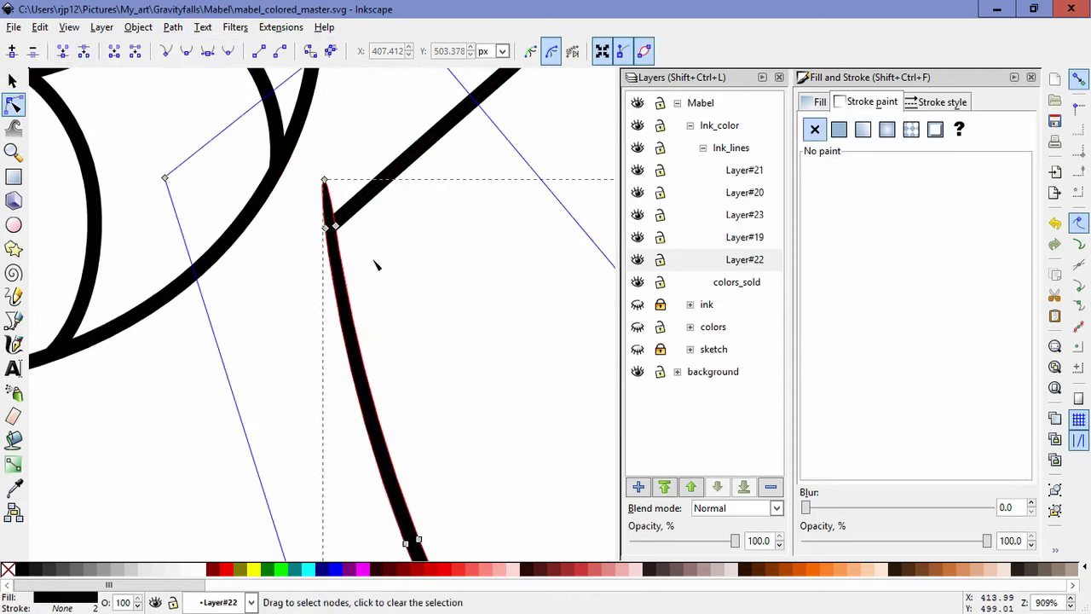
click(412, 289)
- Convert the stroke of the sleeve opening line on the raised right arm to a path
scroll(412, 290, down, 6)
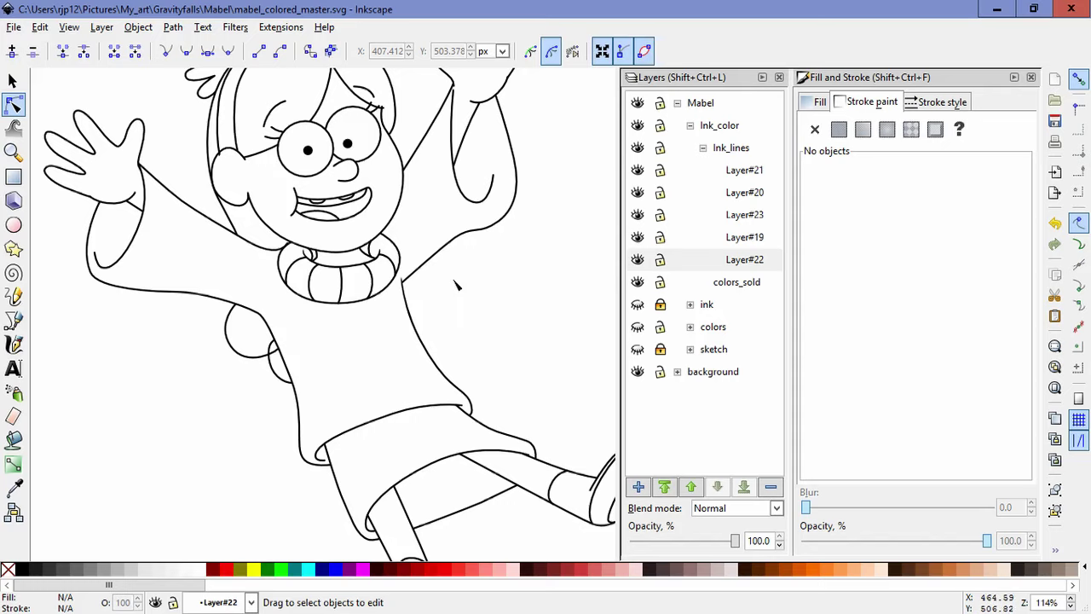
drag(426, 204, 443, 279)
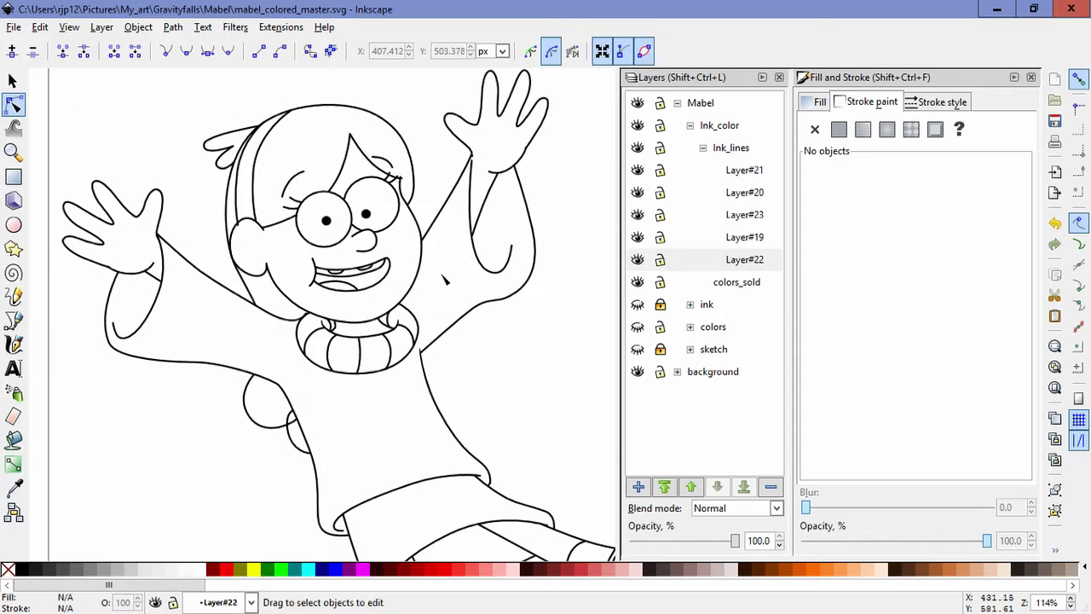
click(510, 256)
scroll(509, 259, up, 5)
click(515, 190)
click(173, 27)
click(208, 58)
- Taper the free end of the right sleeve opening line by repositioning its end nodes and smoothing the curve
drag(512, 189, 514, 209)
click(515, 185)
ctrl+scroll(525, 195, up, 3)
drag(497, 165, 491, 166)
drag(484, 230, 487, 222)
drag(470, 221, 480, 261)
click(186, 55)
double_click(544, 288)
scroll(544, 292, down, 8)
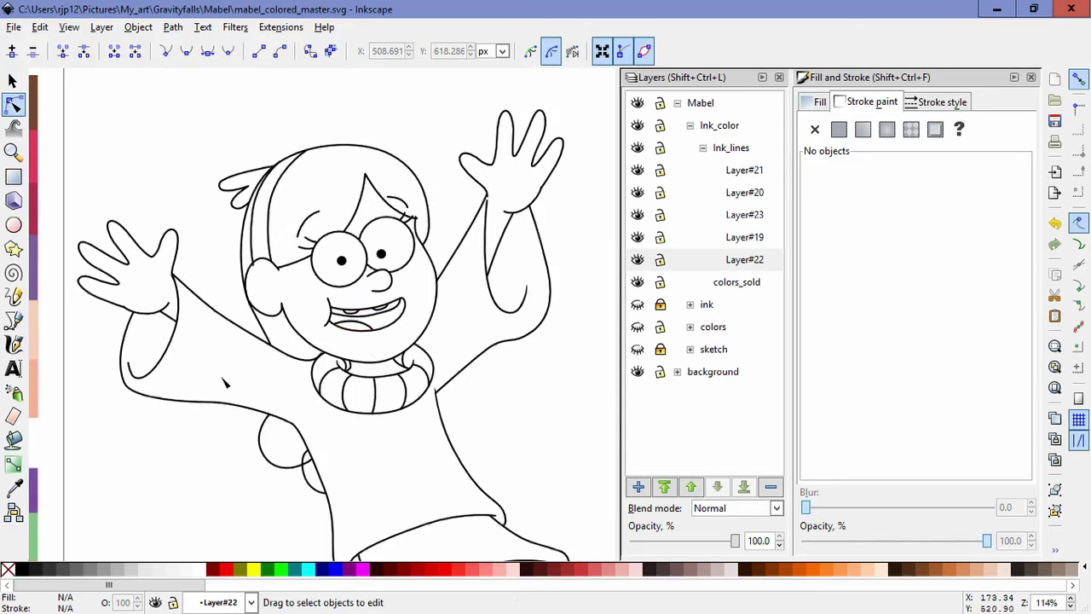
- Adjust the node at the top of the ear where the headband line meets the ear's outline
scroll(256, 293, up, 3)
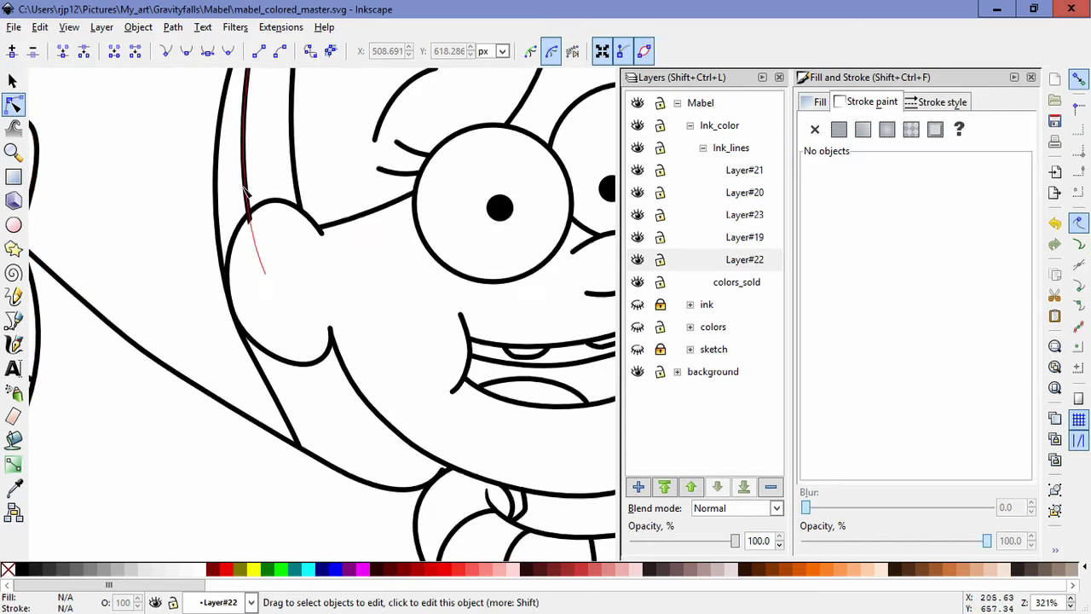
click(249, 220)
drag(329, 194, 224, 247)
drag(274, 207, 271, 198)
double_click(365, 294)
- Move the lower end node of the hair strand beside the right eye onto the face outline
scroll(365, 298, down, 5)
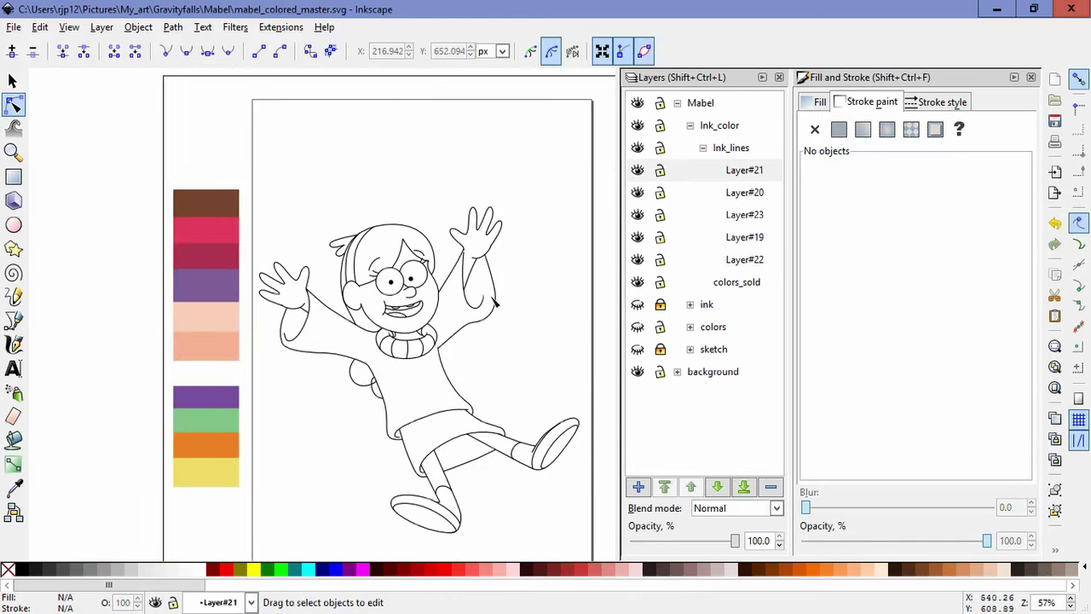
scroll(467, 290, up, 3)
click(373, 239)
drag(369, 255, 370, 249)
double_click(525, 414)
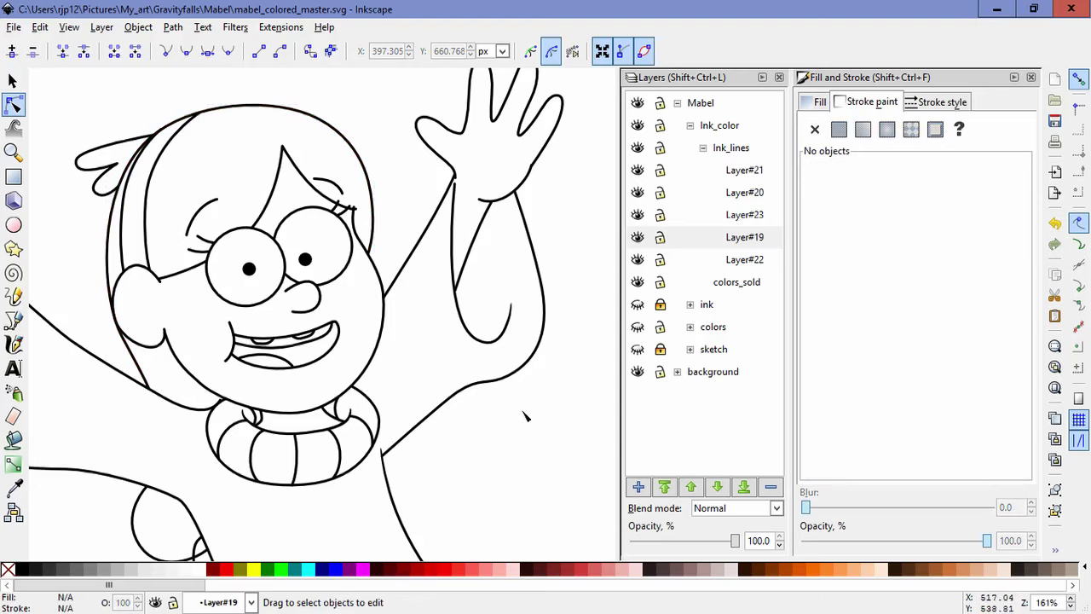
scroll(526, 416, down, 2)
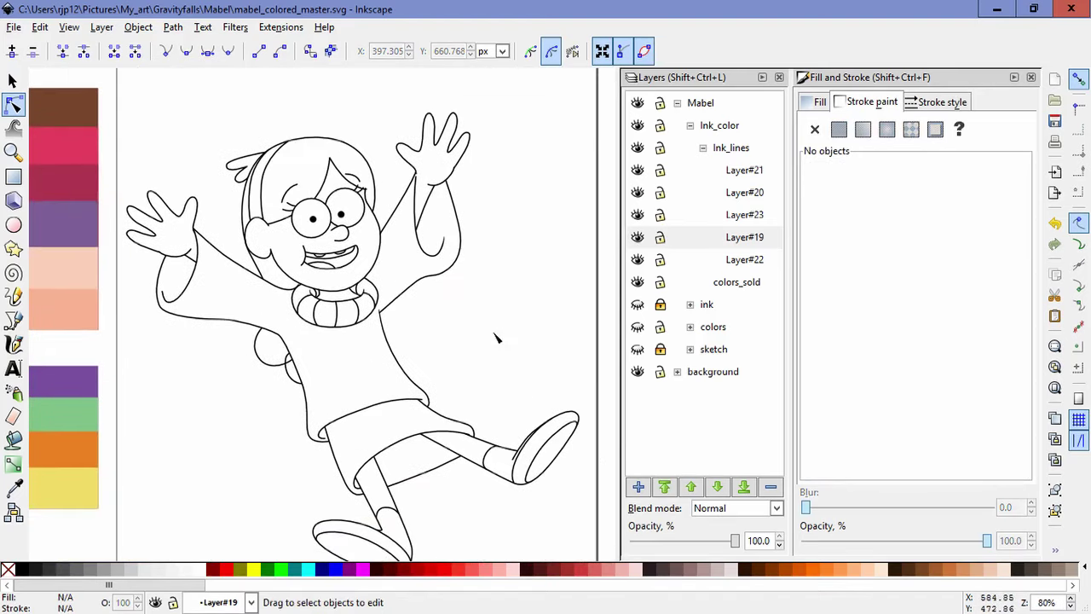
- Collapse the Ink_lines group and add a new sublayer inside the colors_sold layer
key(minus)
click(704, 148)
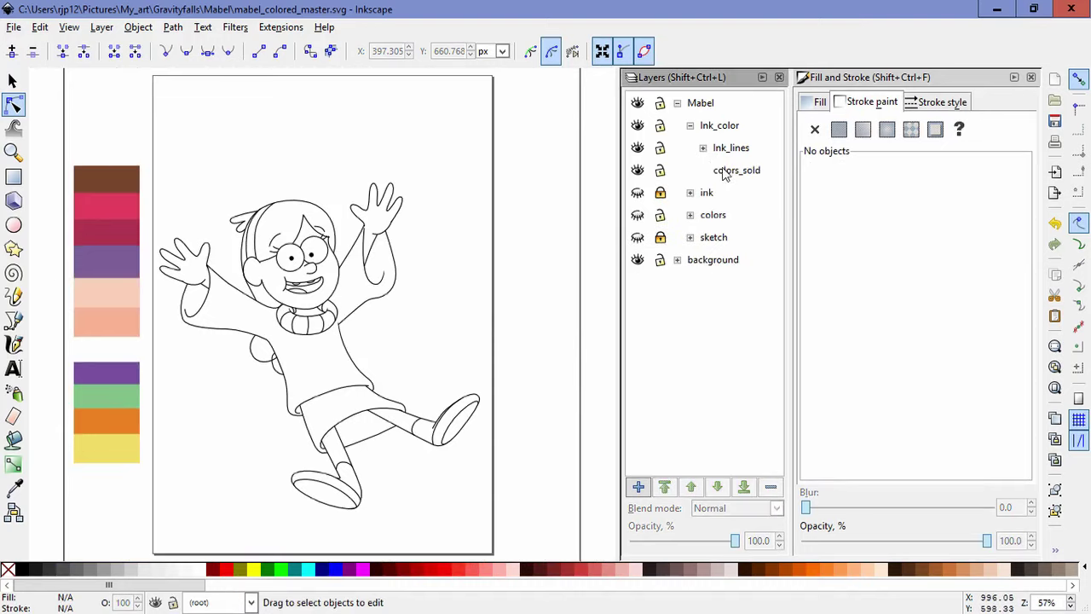
click(726, 167)
key(ctrl+shift+n)
click(587, 333)
click(587, 348)
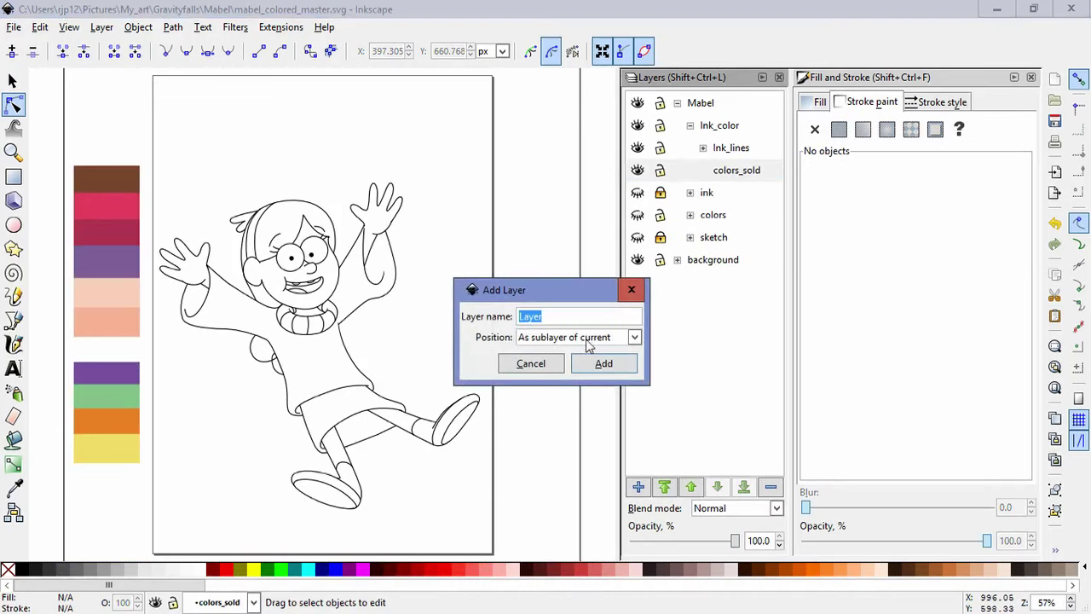
click(600, 360)
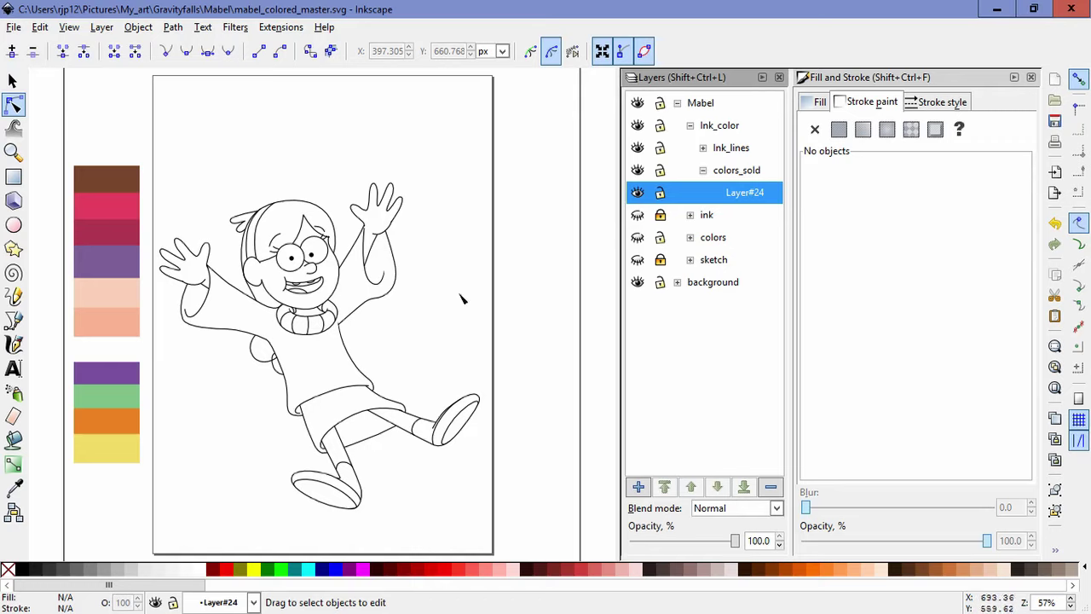
- Pick the dark brown swatch #74432c as the fill color and activate the Paint Bucket tool
key(F7)
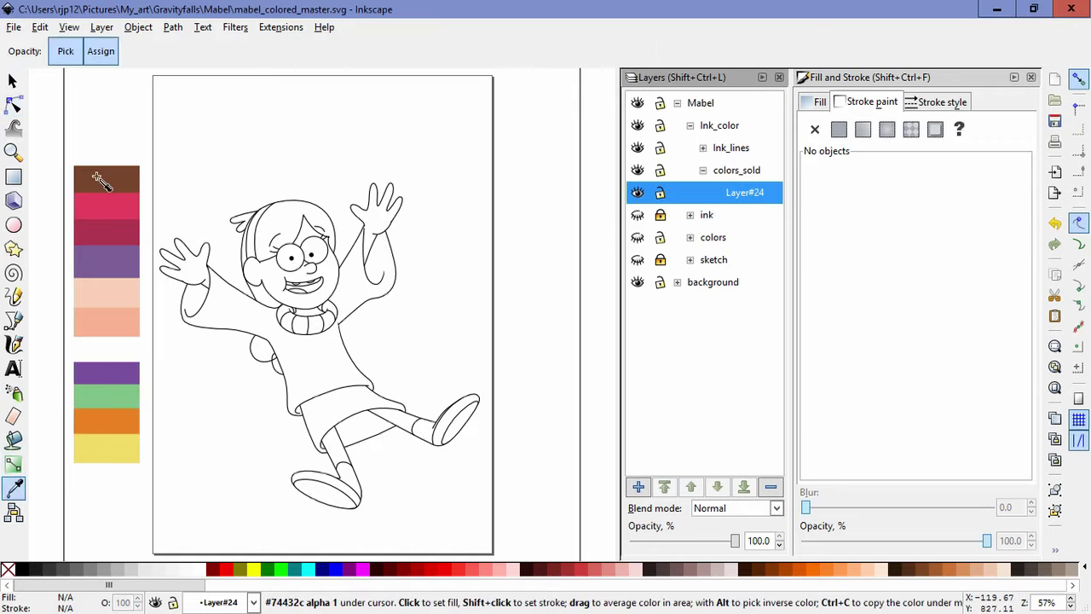
click(13, 440)
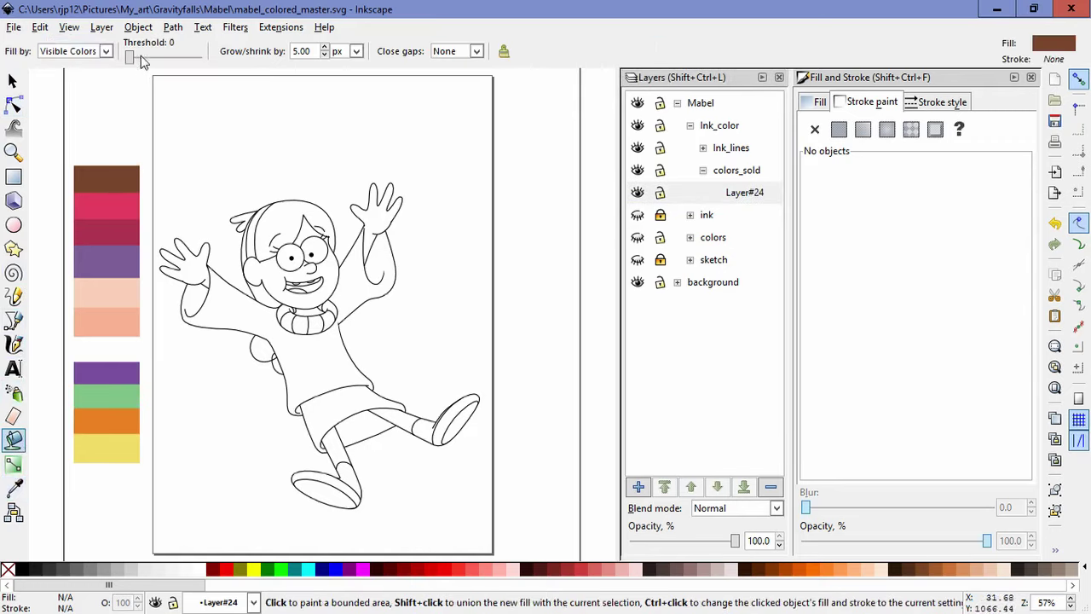
- Try bucket-filling the hair with reduced grow amounts and undo each test fill
click(324, 55)
click(324, 55)
click(232, 310)
key(ctrl+z)
click(324, 56)
click(324, 56)
click(324, 57)
click(324, 55)
click(325, 56)
click(325, 55)
click(325, 55)
click(324, 55)
click(286, 207)
scroll(312, 192, up, 3)
key(ctrl+z)
click(265, 212)
key(ctrl+z)
- Set the Paint Bucket's grow amount to 1.00 px, testing a fill on the hair along the way
click(325, 55)
click(325, 55)
click(324, 55)
click(324, 56)
click(325, 56)
click(325, 56)
click(324, 55)
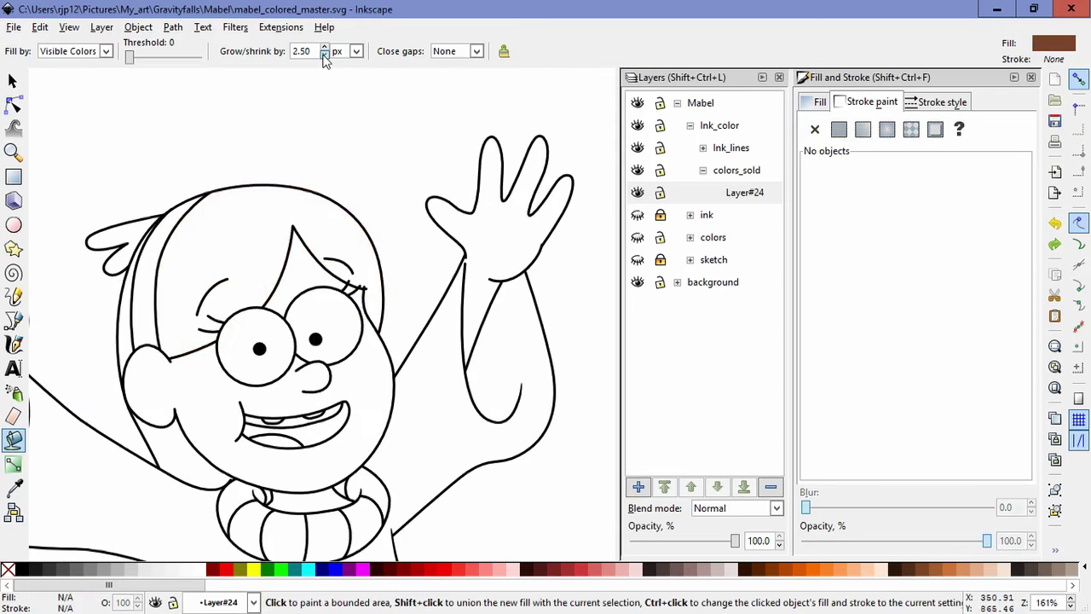
click(324, 48)
click(324, 48)
click(323, 47)
click(236, 219)
click(323, 56)
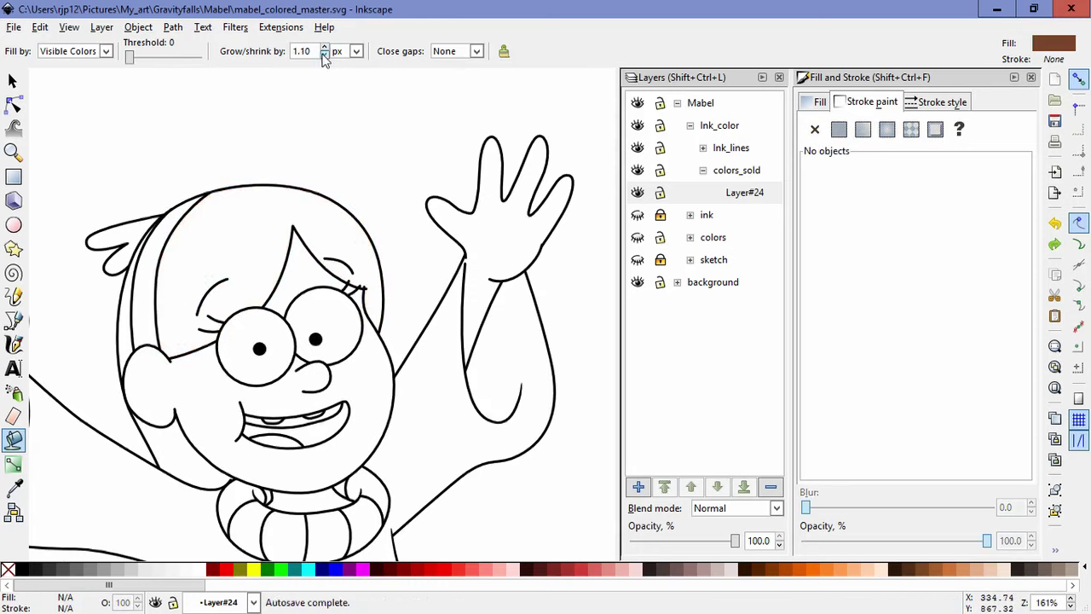
- Bucket-fill the front hair, the hair behind the headband and below the ear, and both locks behind the sweater in brown
click(245, 218)
click(128, 320)
click(179, 450)
scroll(406, 256, left, 10)
click(467, 132)
click(496, 179)
drag(523, 163, 338, 375)
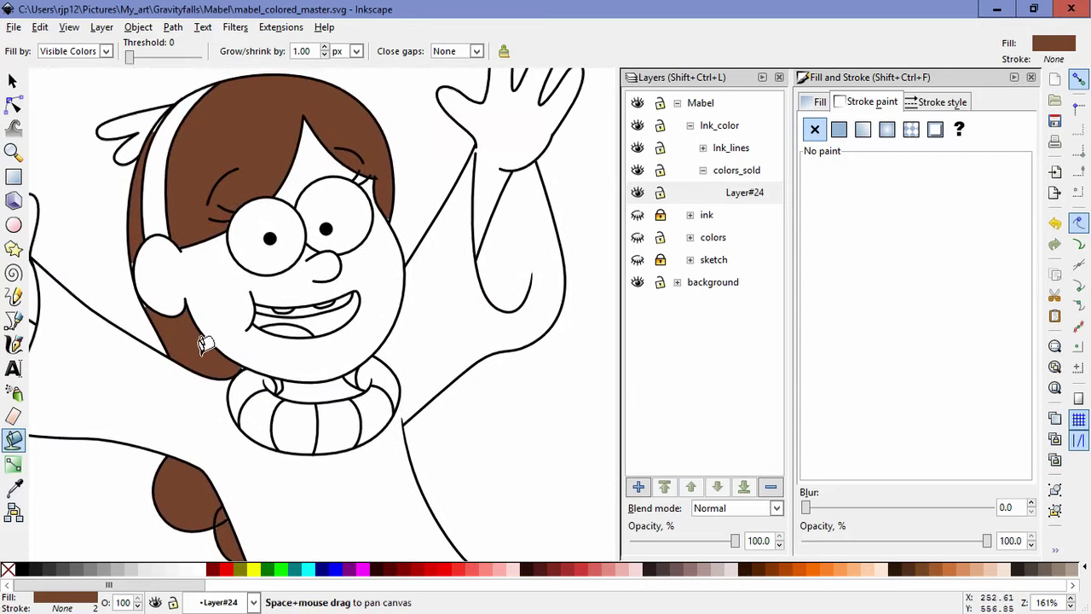
scroll(204, 344, down, 3)
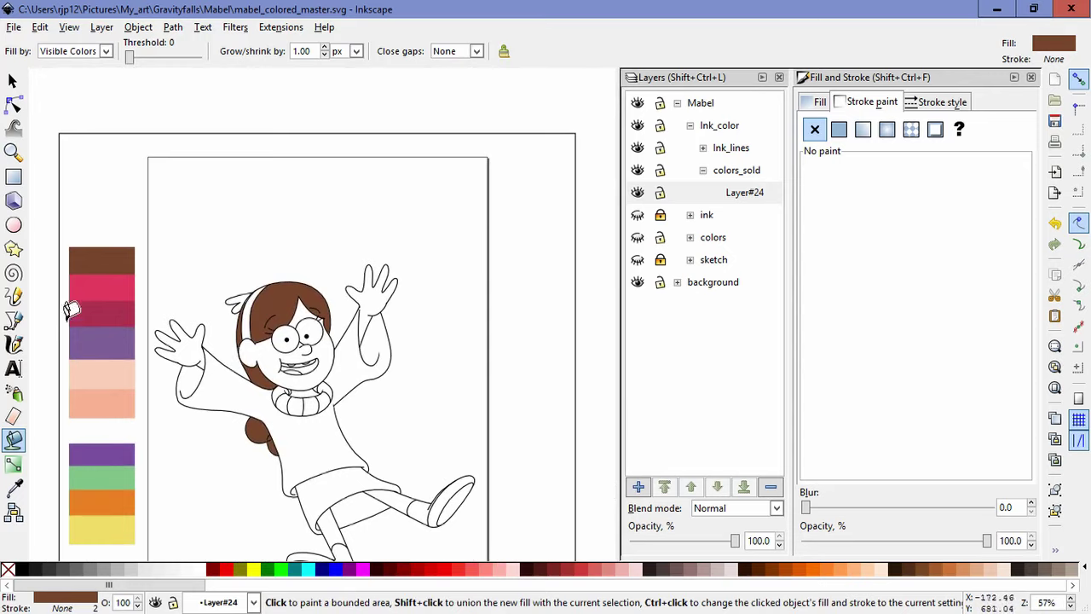
- Bucket-fill the hair tufts sticking out behind the headband in brown
click(245, 283)
scroll(247, 289, up, 4)
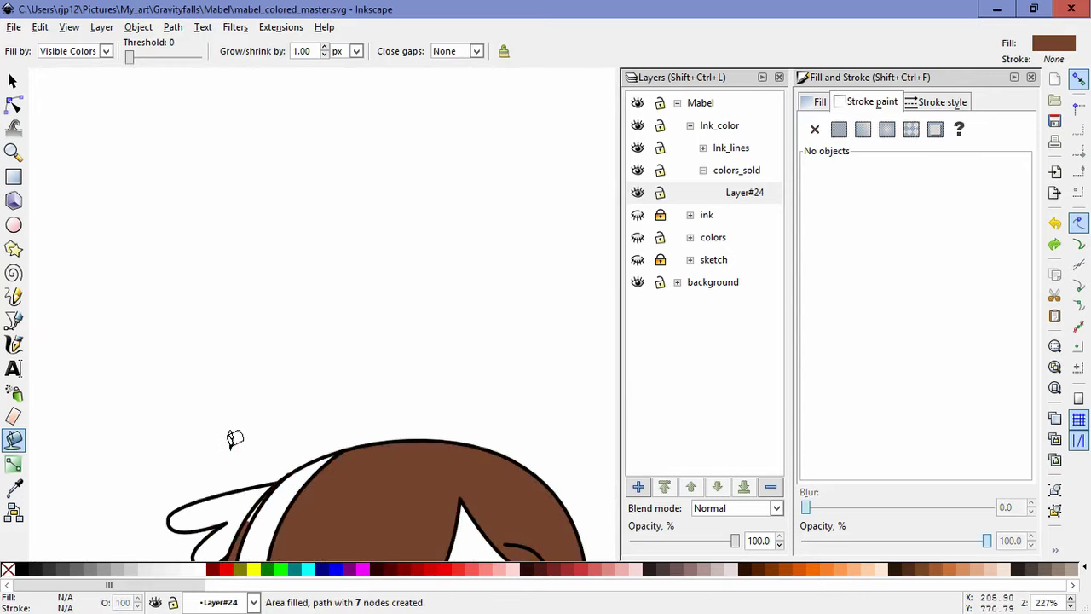
click(269, 319)
- Try bucket-filling the sweater with Close gaps at Small and at Large, undo each fill, and set Close gaps back to None
scroll(269, 319, down, 3)
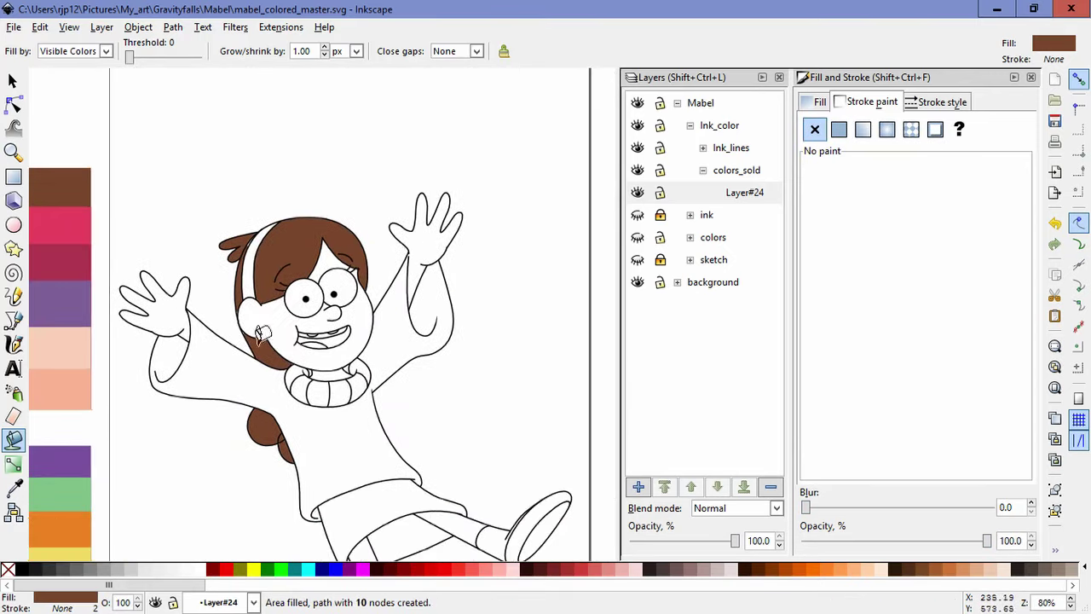
click(477, 51)
click(469, 84)
click(425, 288)
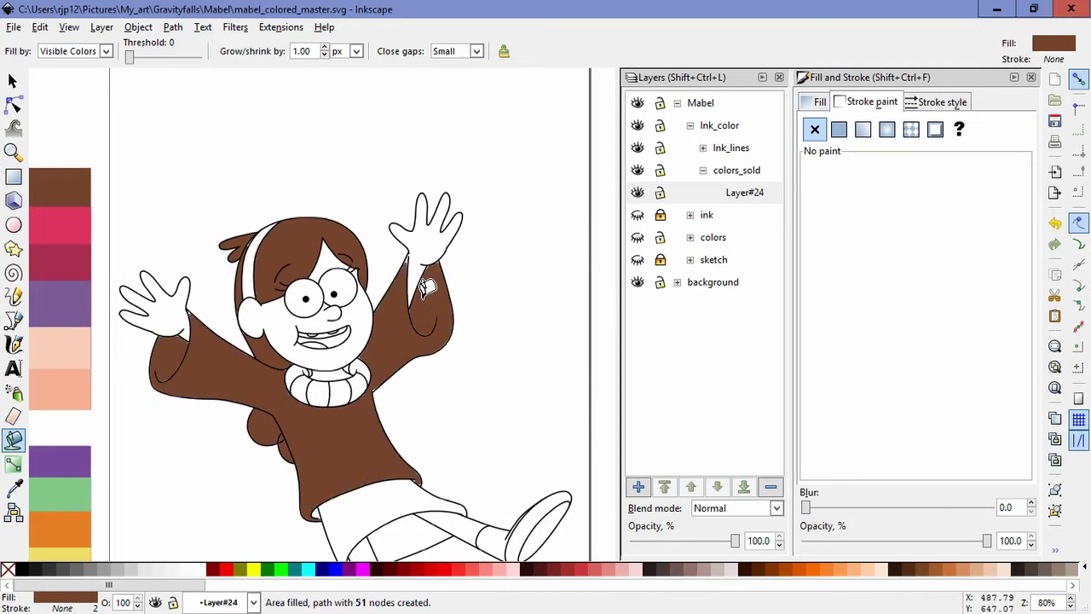
key(ctrl+z)
click(477, 52)
click(461, 122)
click(393, 336)
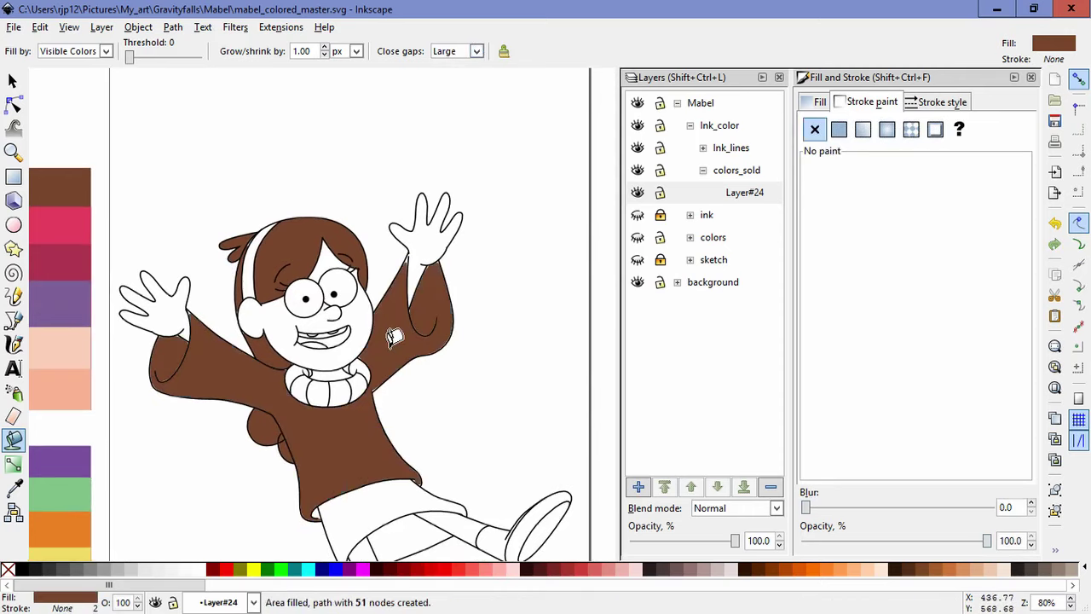
key(ctrl+z)
click(476, 51)
click(459, 68)
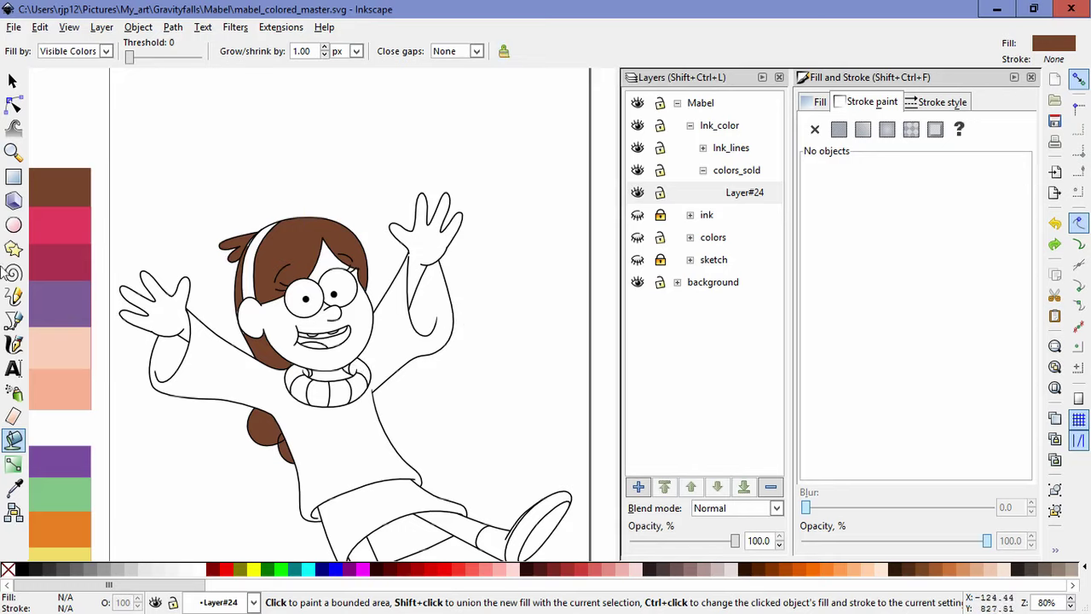
- Pick the bright pink swatch and bucket-fill the headband with it, undoing a trial fill on the sweater
click(14, 487)
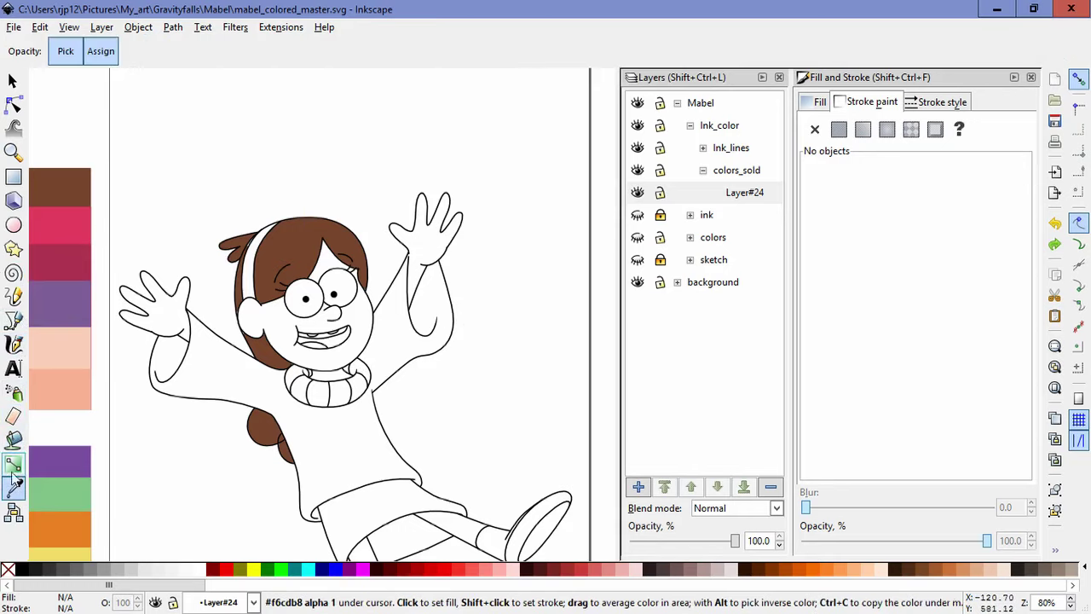
click(13, 439)
click(291, 397)
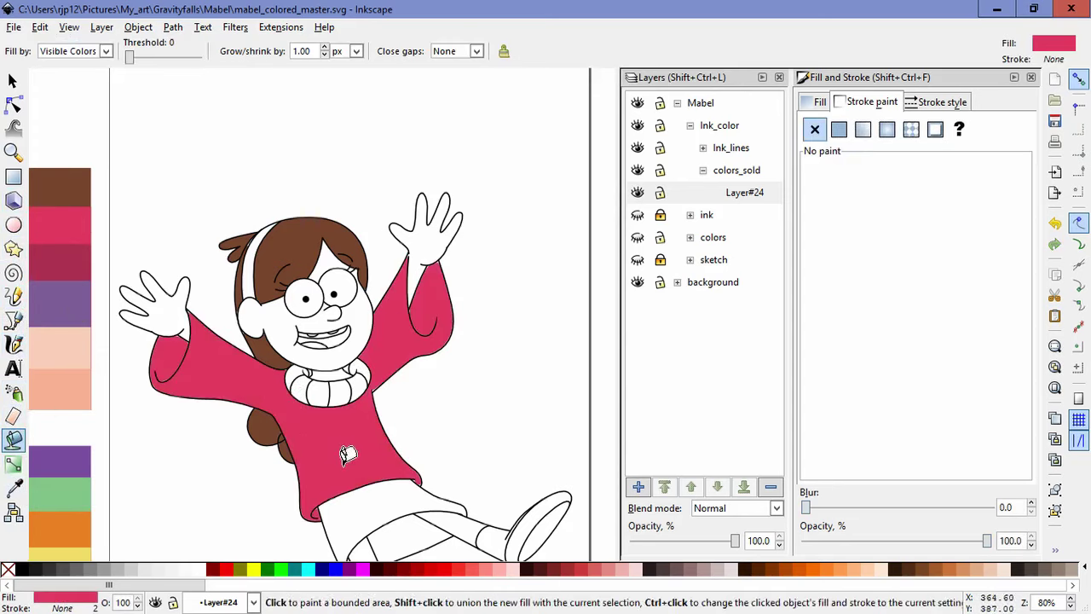
key(ctrl+z)
click(249, 268)
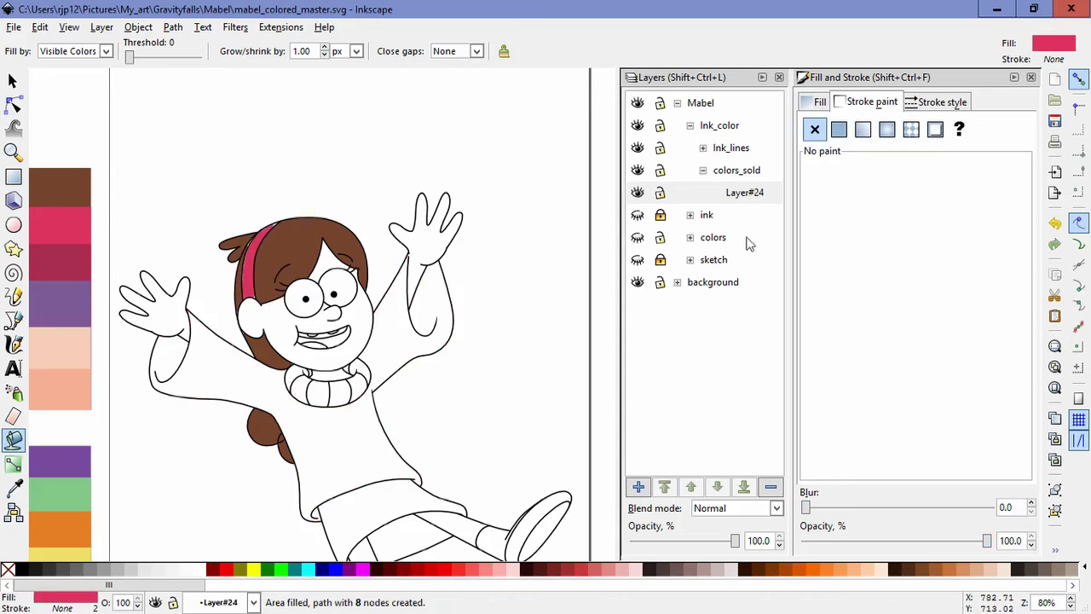
- Tone down the headband's flat fill to the muted pink #cb365e in HSL
click(839, 129)
click(815, 128)
click(818, 102)
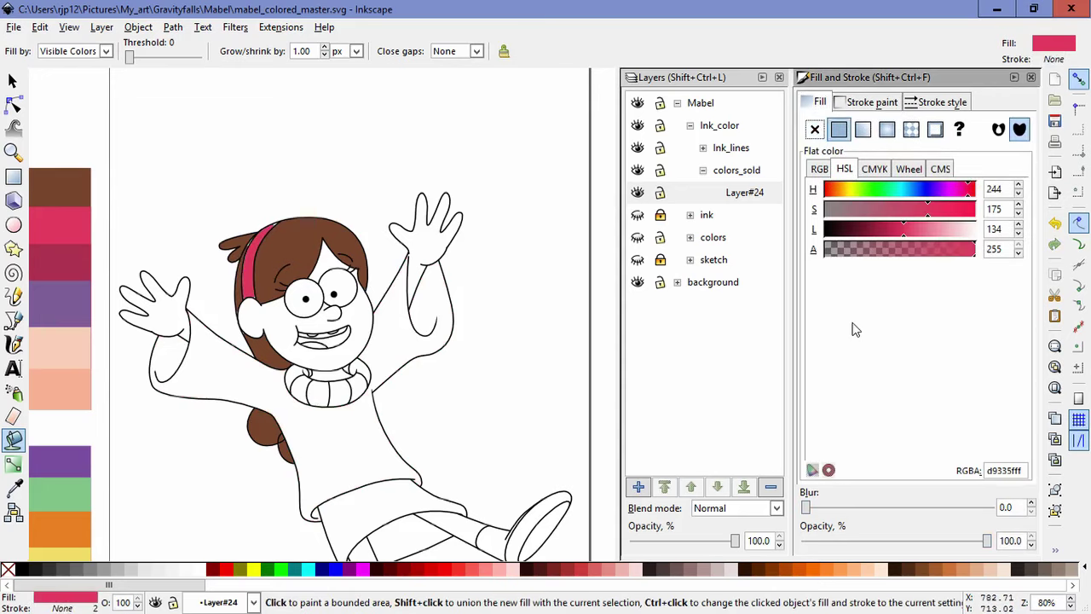
drag(924, 210, 917, 210)
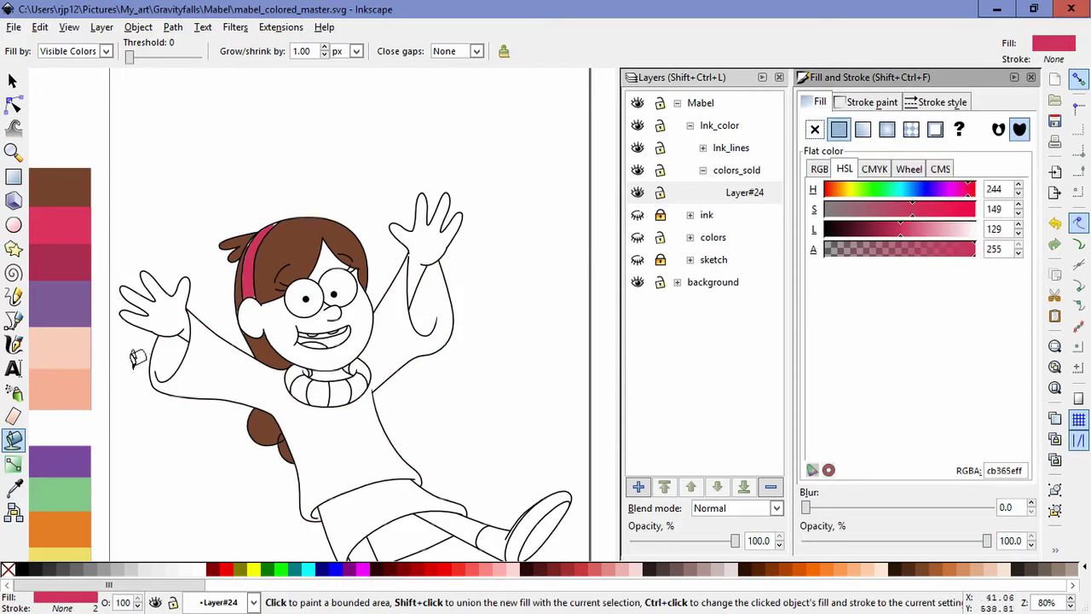
- Pick the headband's muted pink #cb365e and bucket-fill the sweater's body and sleeves with it
click(12, 81)
click(201, 459)
key(space)
drag(201, 459, 237, 419)
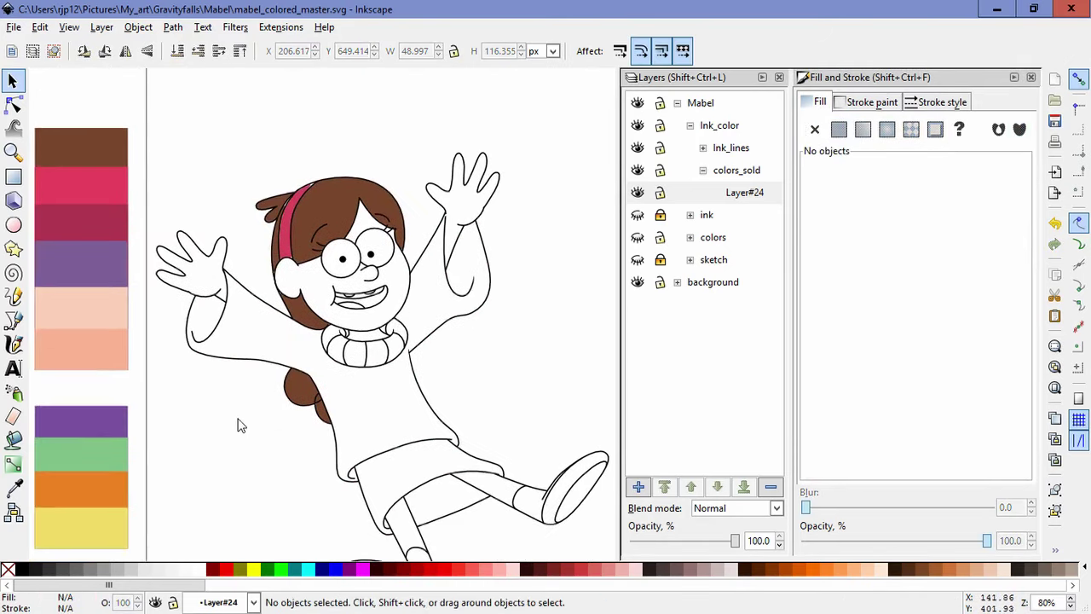
key(d)
click(13, 439)
click(366, 405)
- Bucket-fill every ribbed section of the turtleneck collar in the muted pink
scroll(381, 361, up, 3)
click(364, 316)
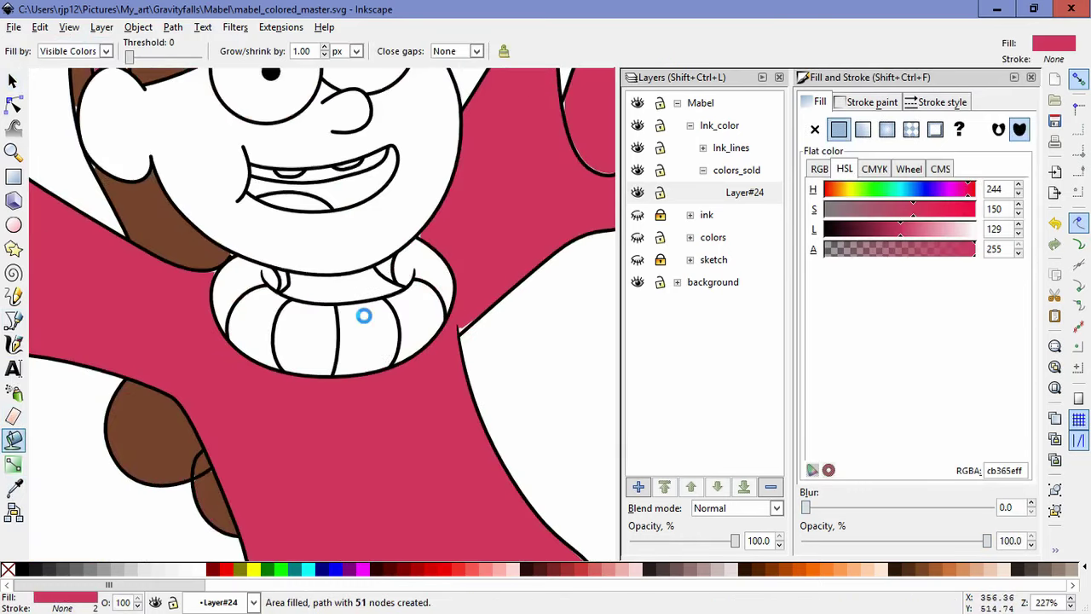
click(305, 320)
click(247, 315)
click(235, 283)
click(285, 278)
click(388, 265)
click(419, 263)
click(417, 315)
- Pick the muted purple swatch #7c5b96 and bucket-fill the skirt's front, its underside and its small folded corner
scroll(373, 364, down, 5)
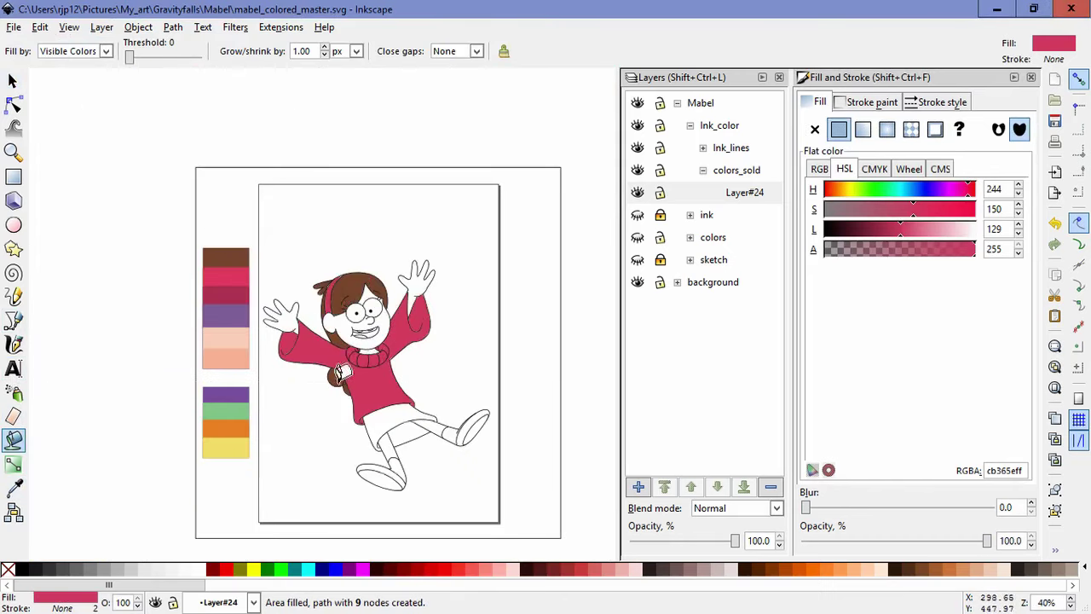
key(d)
click(226, 314)
key(d)
scroll(390, 437, up, 4)
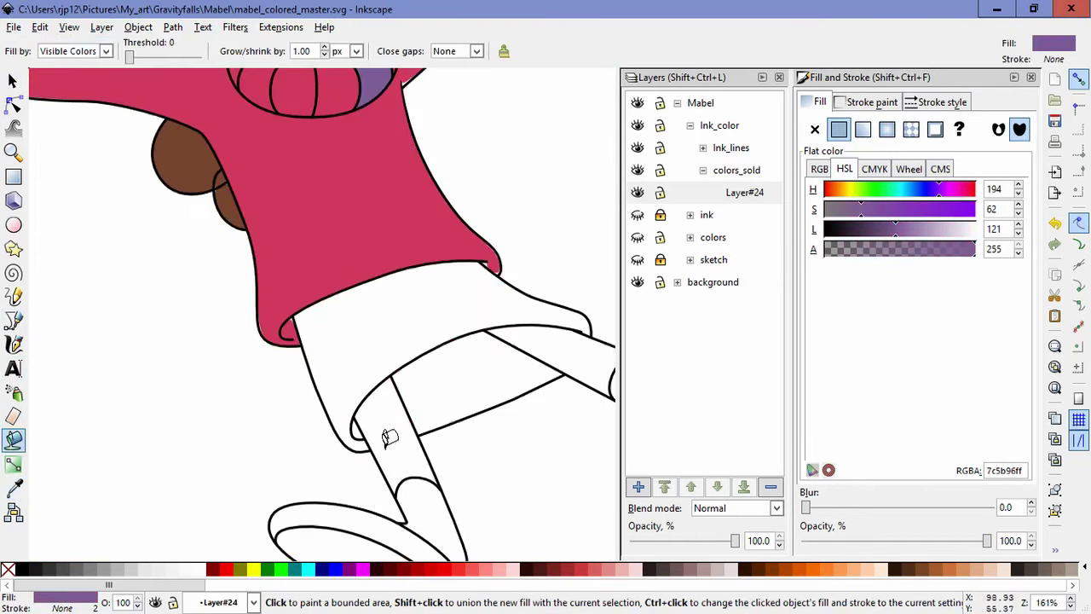
click(418, 315)
click(455, 361)
click(356, 426)
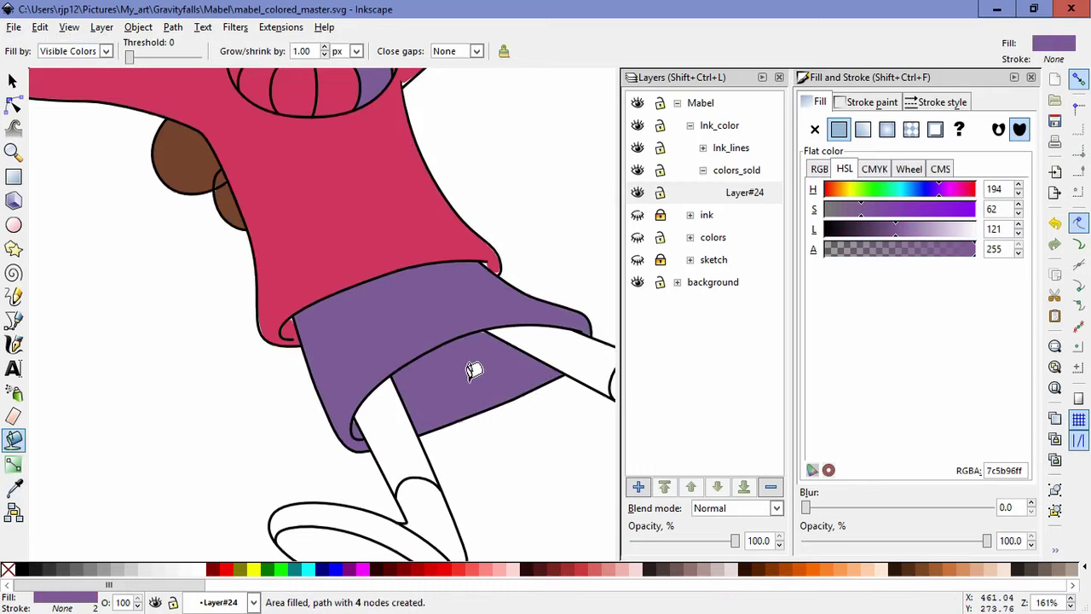
- Pick the light skin swatch #f6cdb8 and bucket-fill the face, neck, forehead and the small area beside the eye
scroll(474, 370, down, 4)
scroll(443, 379, up, 1)
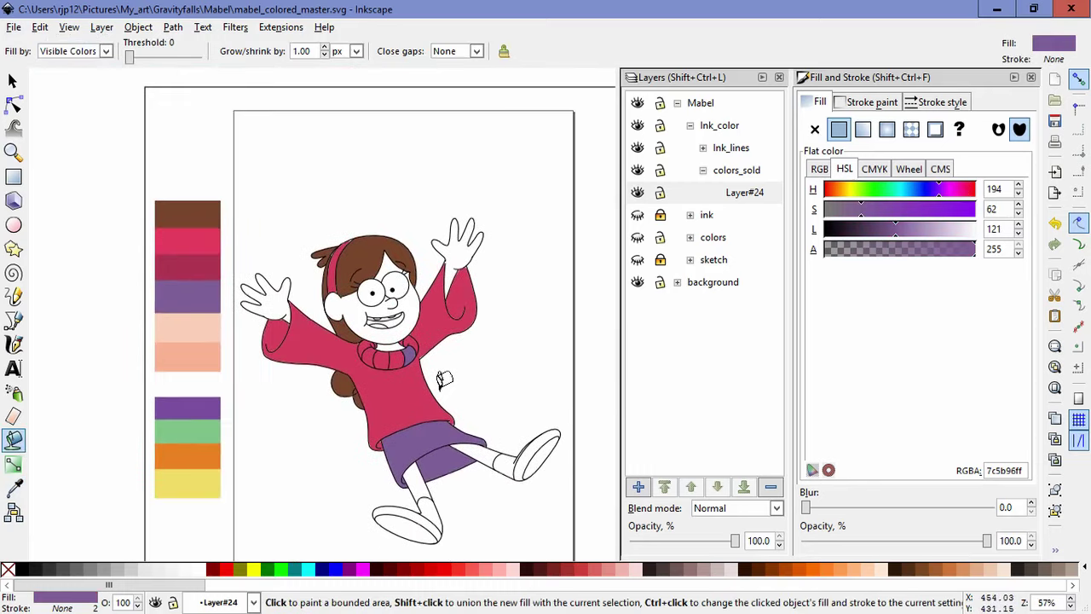
key(d)
click(178, 329)
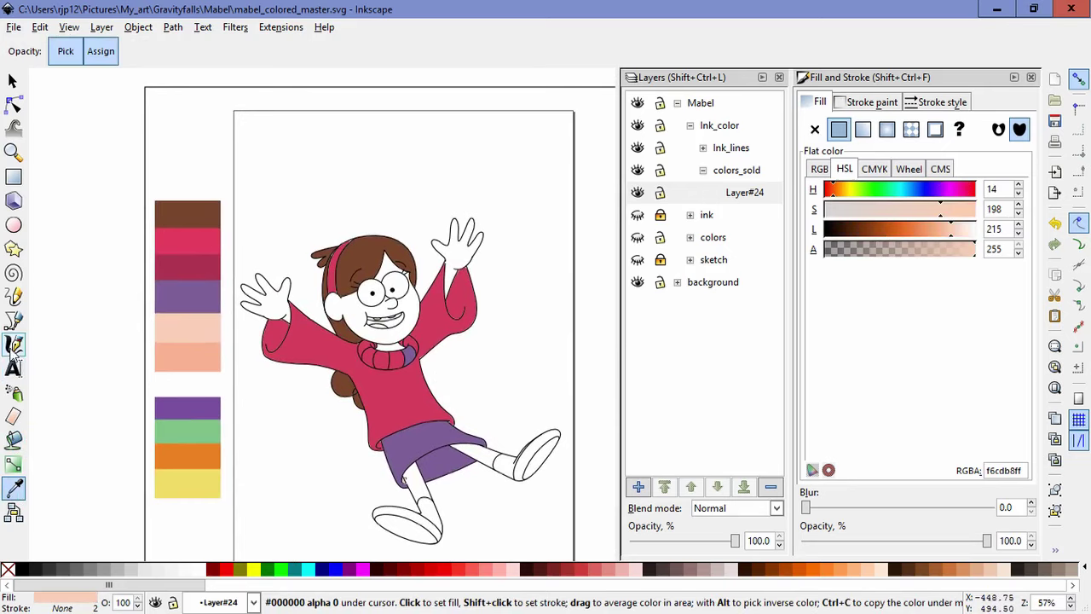
key(d)
scroll(440, 279, up, 3)
click(440, 280)
click(379, 388)
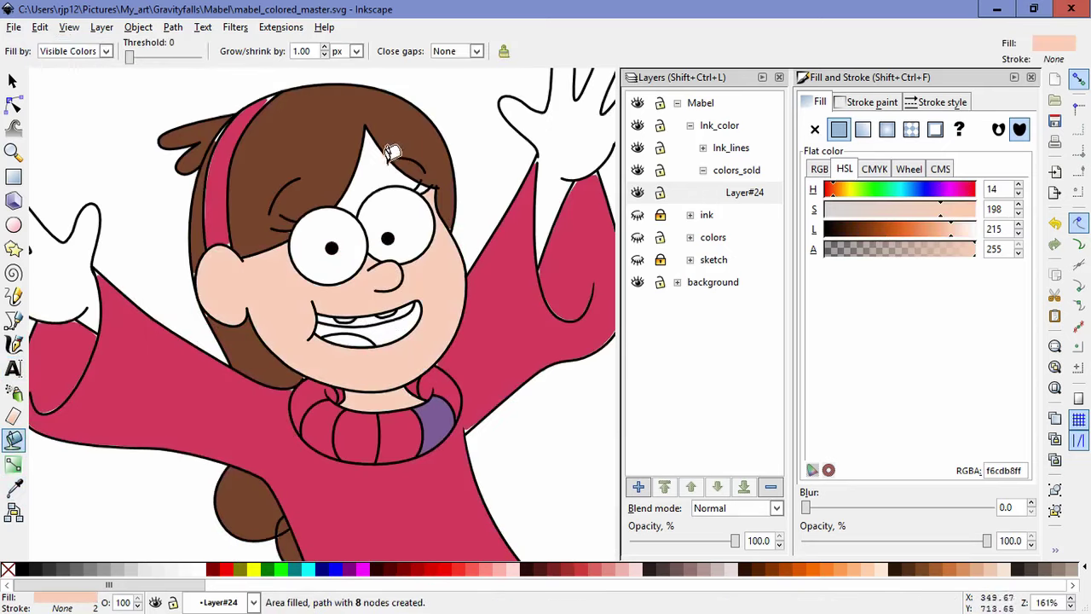
click(379, 175)
click(426, 190)
- Bucket-fill both hands and both bare legs in the skin color #f6cdb8
click(560, 160)
drag(314, 186, 231, 260)
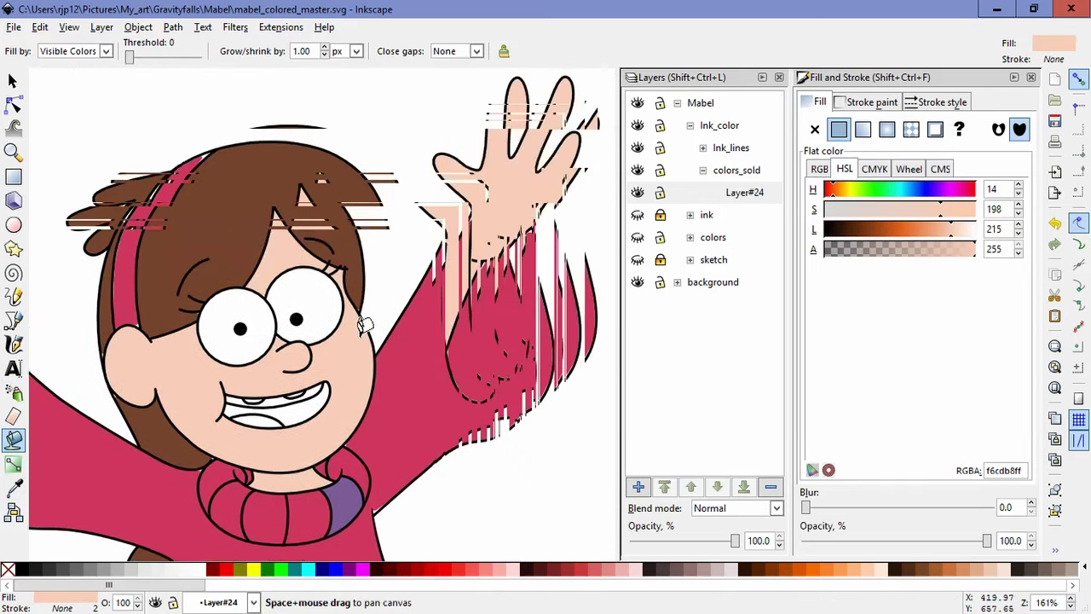
drag(403, 215, 335, 295)
drag(518, 287, 929, 183)
click(309, 312)
drag(588, 341, 194, 102)
click(151, 345)
click(357, 290)
- Lock the Ink_lines layer so the small skin-colored piece at the skirt's folded corner can be selected without its outlines
click(14, 127)
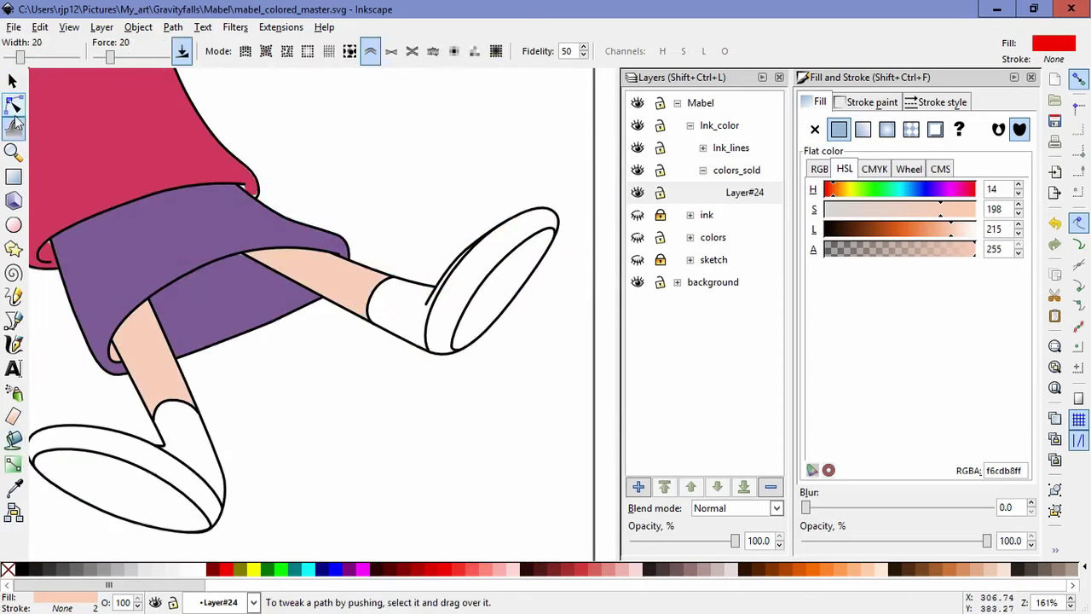
click(13, 83)
click(125, 365)
click(113, 354)
click(115, 354)
click(109, 356)
click(661, 147)
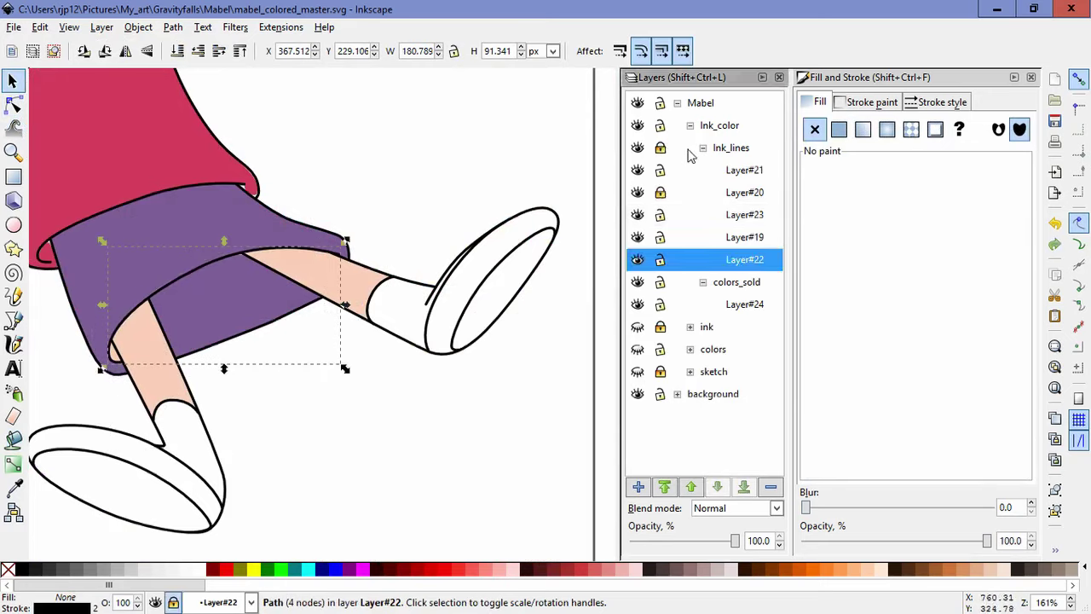
- Select the skin-colored piece at the skirt's folded corner and recolor it with the skirt's purple #7c5b96
click(116, 357)
key(Escape)
click(114, 353)
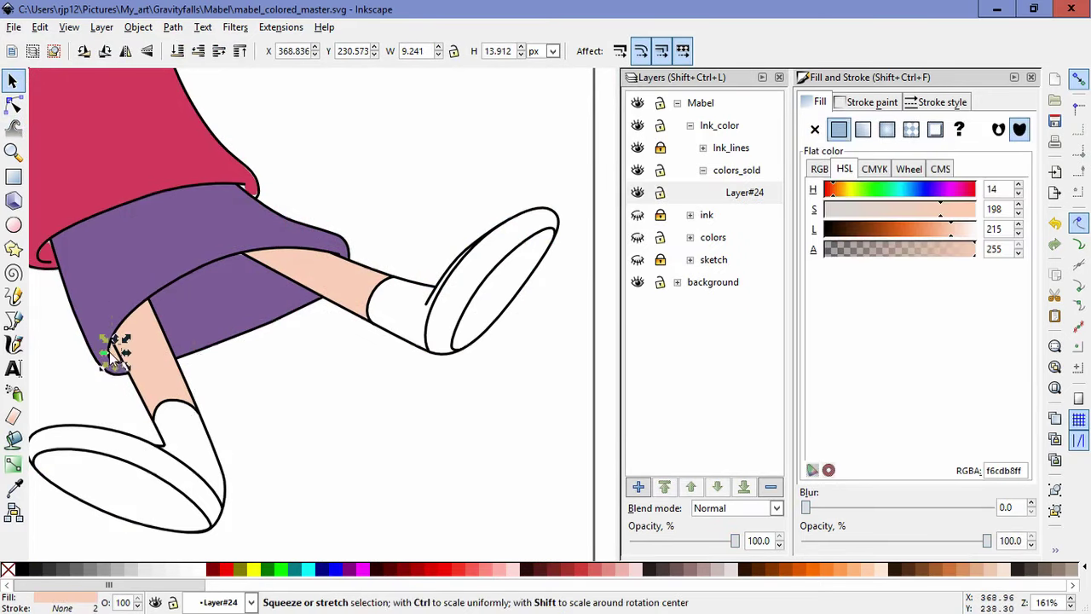
click(13, 488)
click(138, 306)
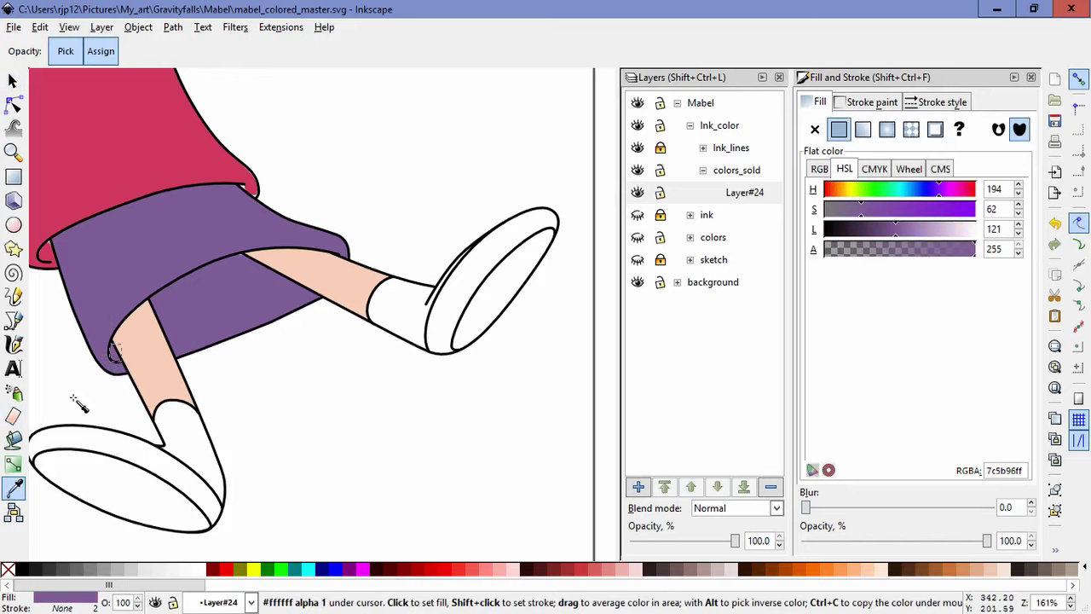
- Set the fill color to black and bucket-fill the upper parts of both shoes, leaving the soles white
click(13, 439)
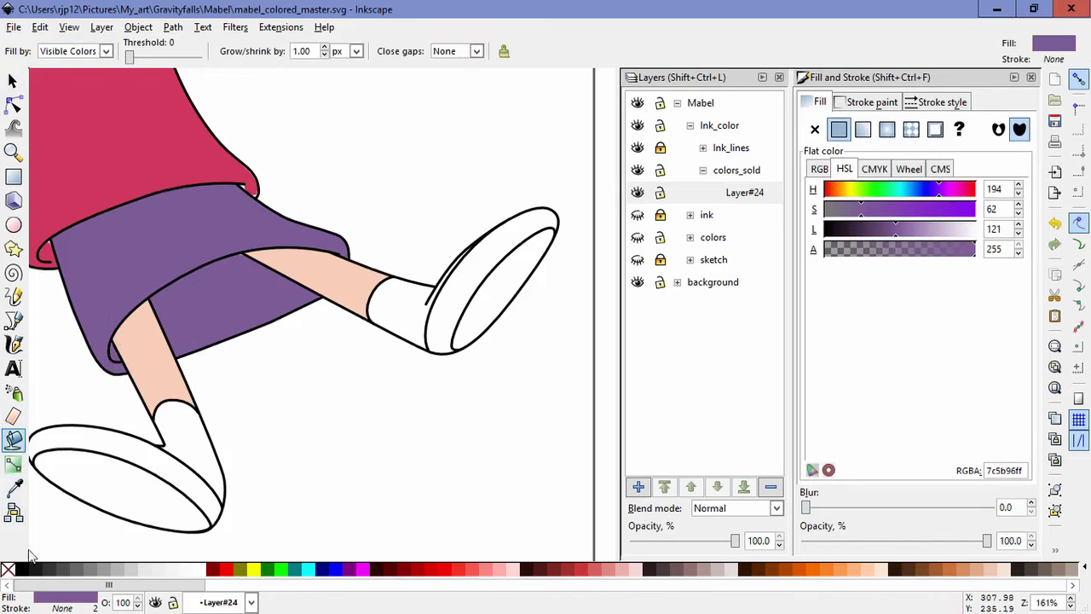
click(23, 568)
click(139, 457)
click(468, 270)
- Pick the green swatch, try bucket-filling the two small shapes on the upper teeth, and undo the fills
scroll(373, 331, down, 2)
drag(366, 217, 482, 394)
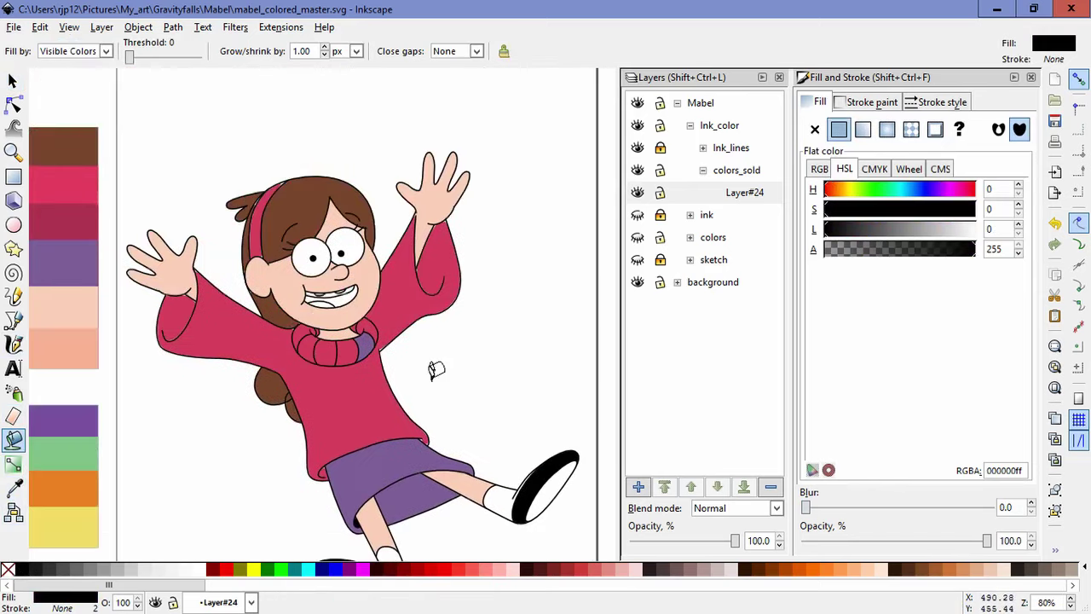
click(12, 488)
click(50, 461)
key(ctrl+z)
click(14, 440)
scroll(345, 271, up, 5)
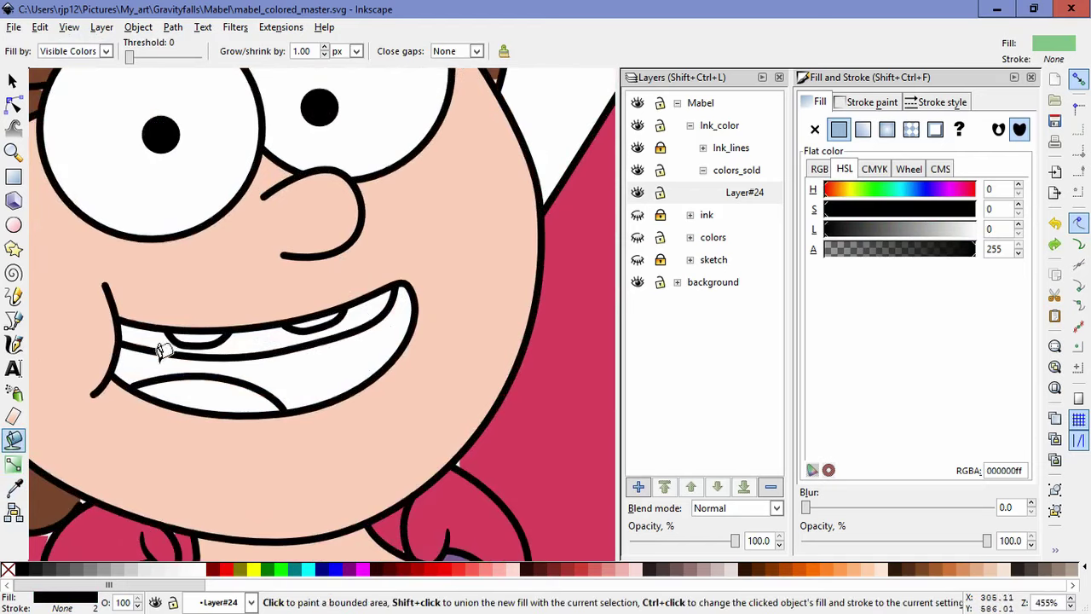
click(203, 329)
click(303, 326)
click(317, 311)
key(ctrl+z)
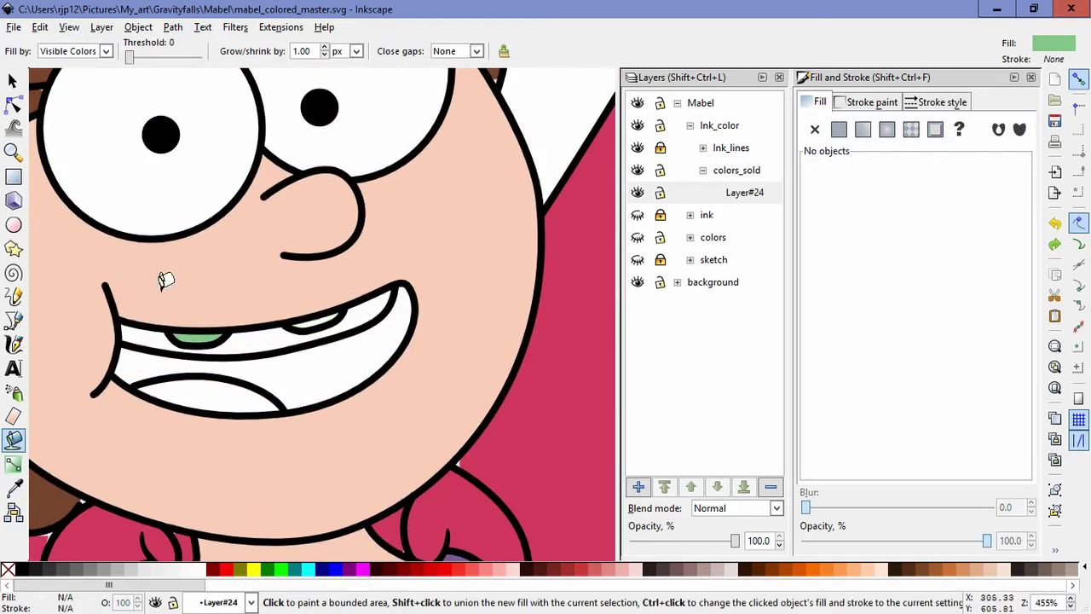
key(ctrl+z)
- Unlock the Ink_lines layer and cut the two small curved shapes from the upper teeth
key(s)
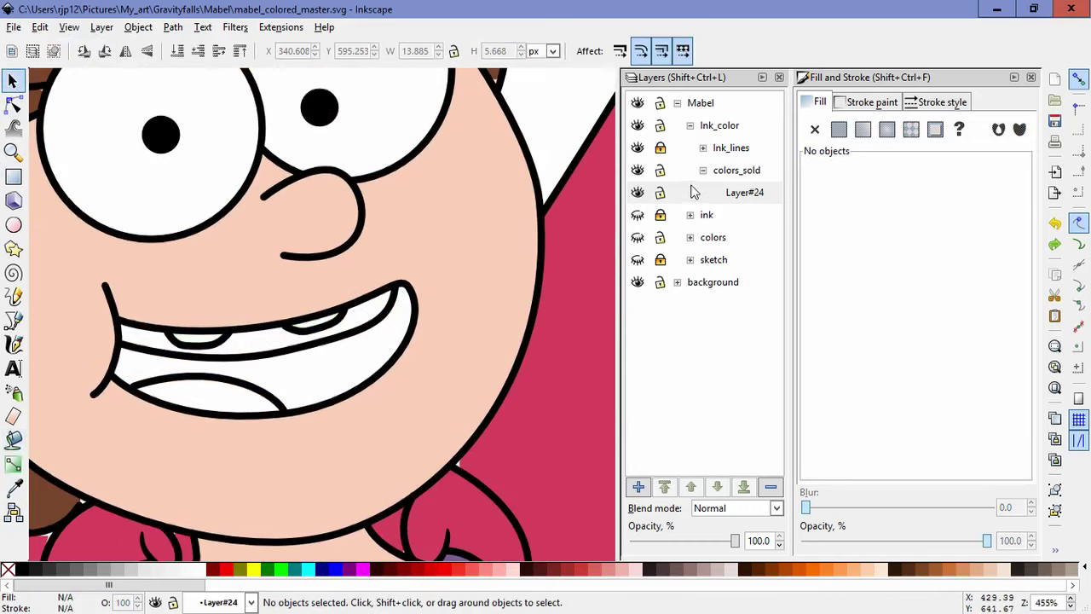
click(660, 148)
click(208, 348)
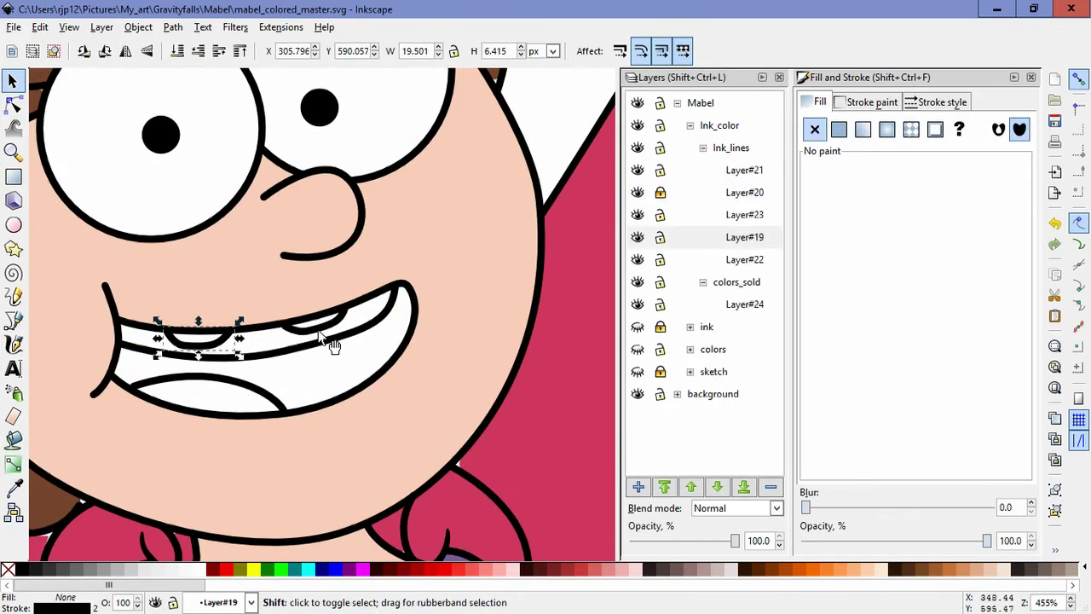
key(Escape)
click(702, 147)
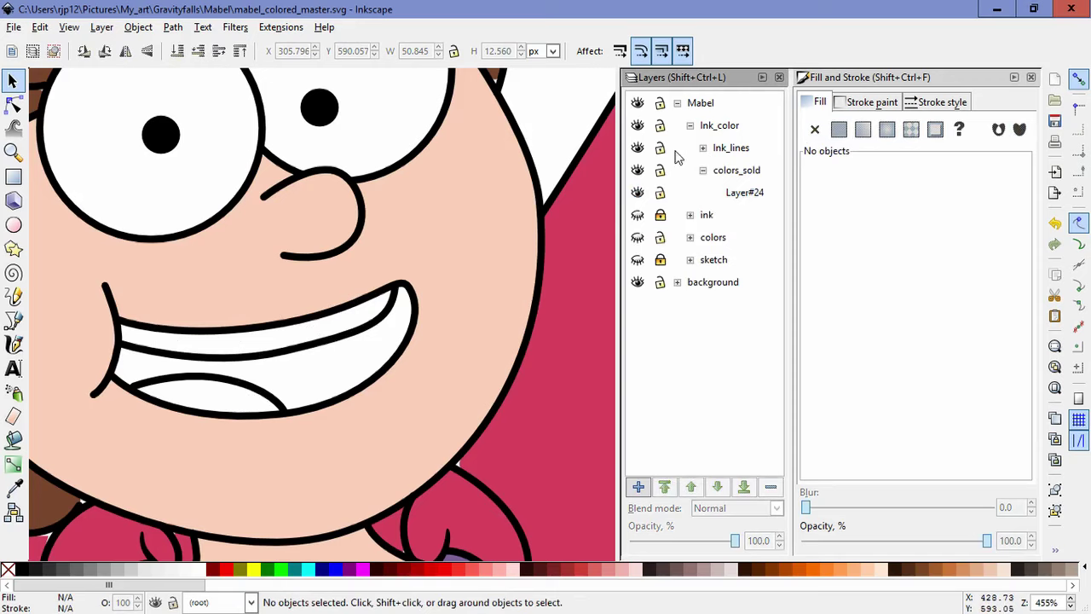
- With Ink_lines locked again, add a layer above Layer#24 in colors_sold and paste the two tooth shapes in place
click(726, 193)
click(639, 487)
click(601, 365)
click(40, 27)
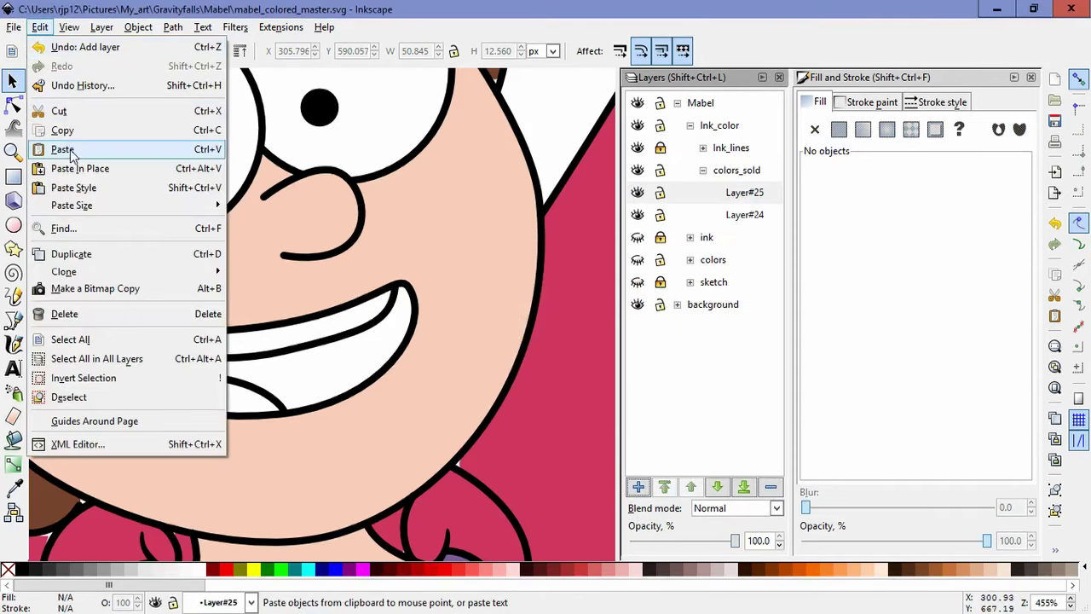
click(68, 150)
- Give the two pasted tooth shapes a flat pink fill with no stroke and deselect them
click(840, 129)
click(872, 101)
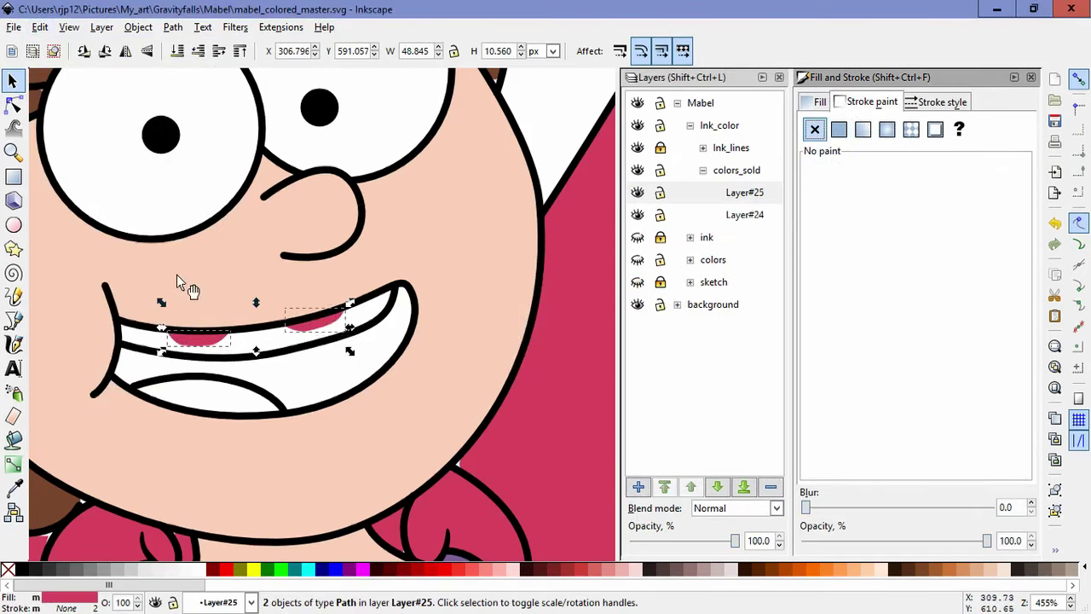
scroll(153, 397, down, 5)
click(66, 268)
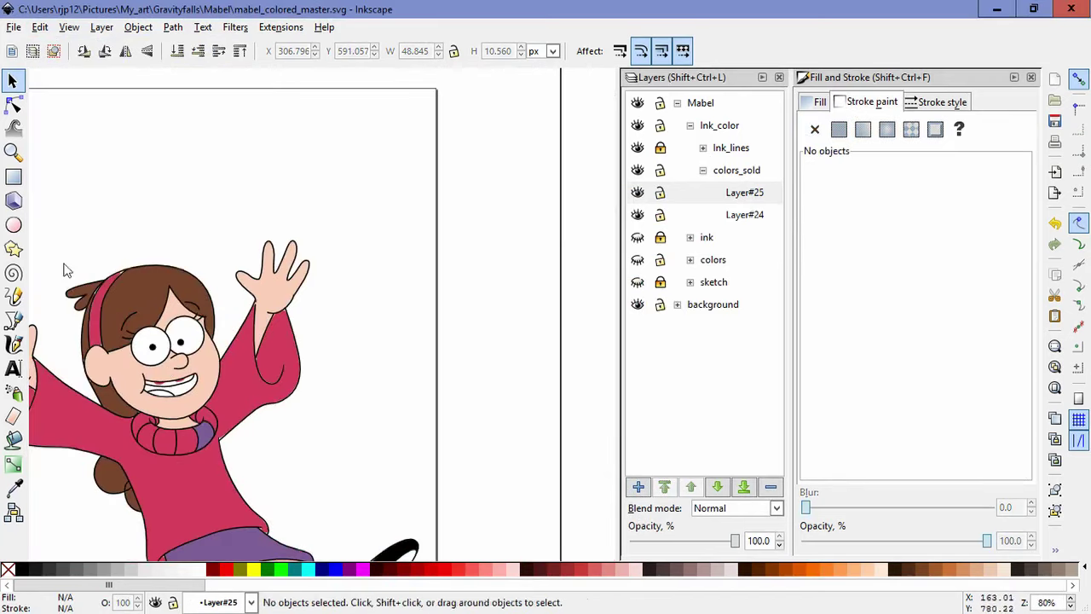
- Select the two shapes on the upper teeth and recolor them with the palette's green swatch, undoing an accidental move
drag(181, 234, 486, 231)
drag(487, 389, 458, 371)
key(ctrl+z)
drag(538, 330, 452, 404)
click(14, 488)
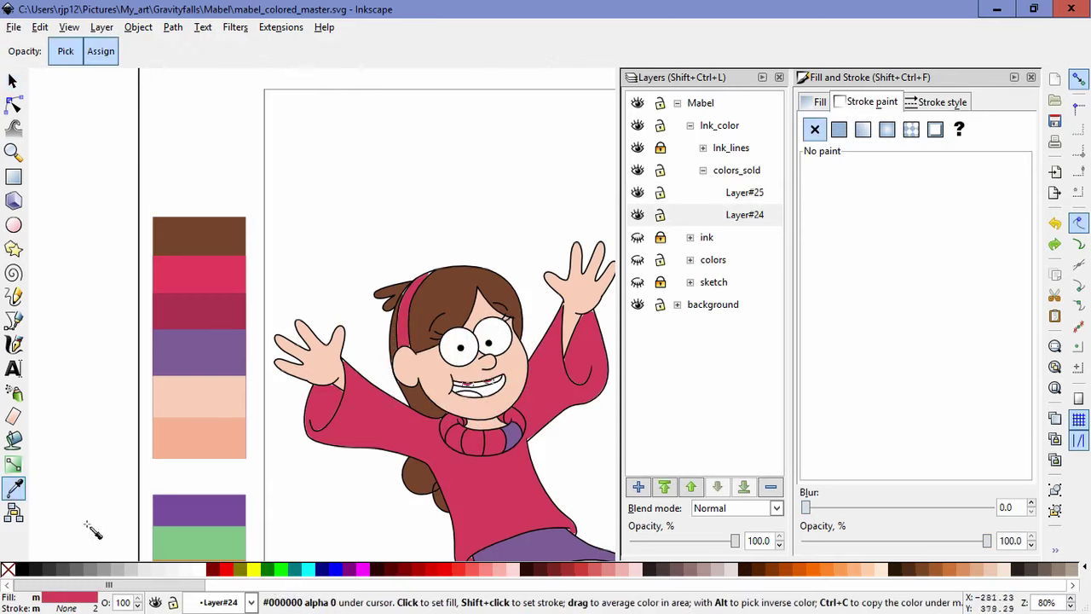
click(194, 540)
key(n)
key(Escape)
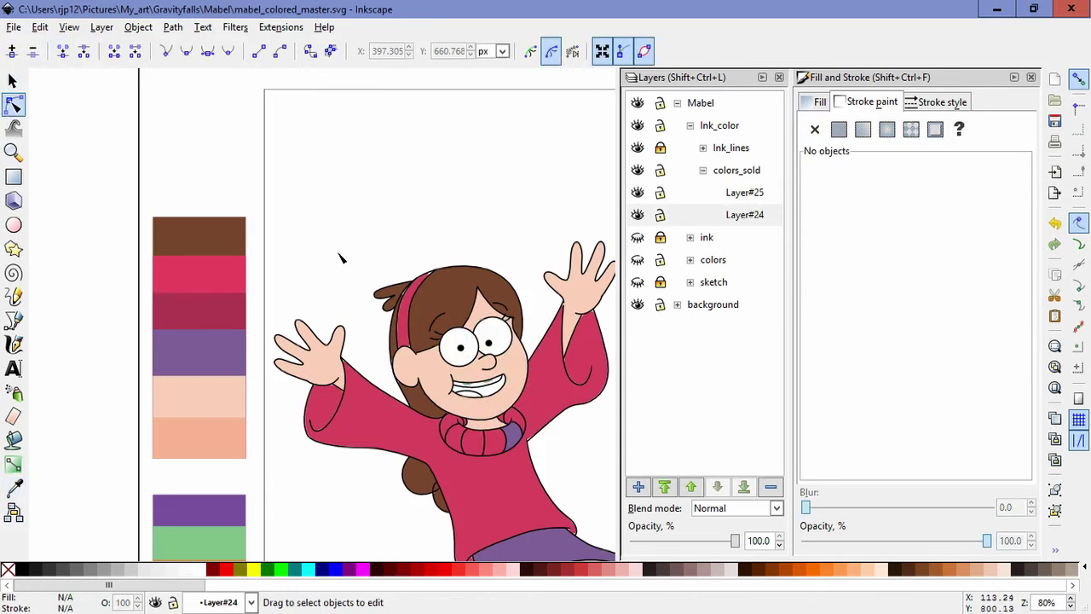
- Select the two green tooth shapes and mute their fill to a greyer, darker green, then deselect them
scroll(566, 452, up, 3)
click(345, 265)
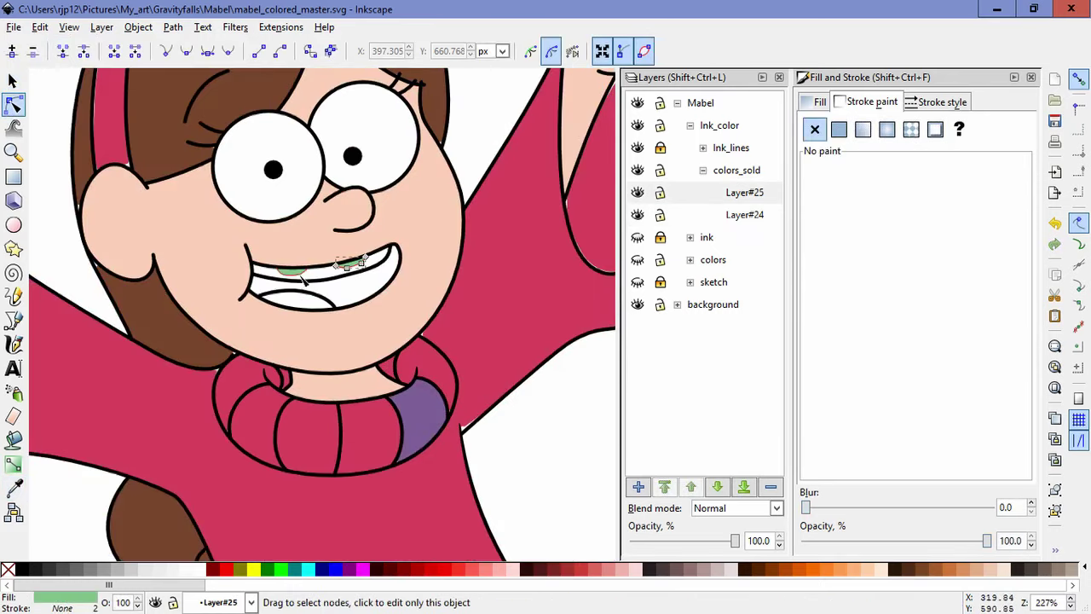
click(819, 103)
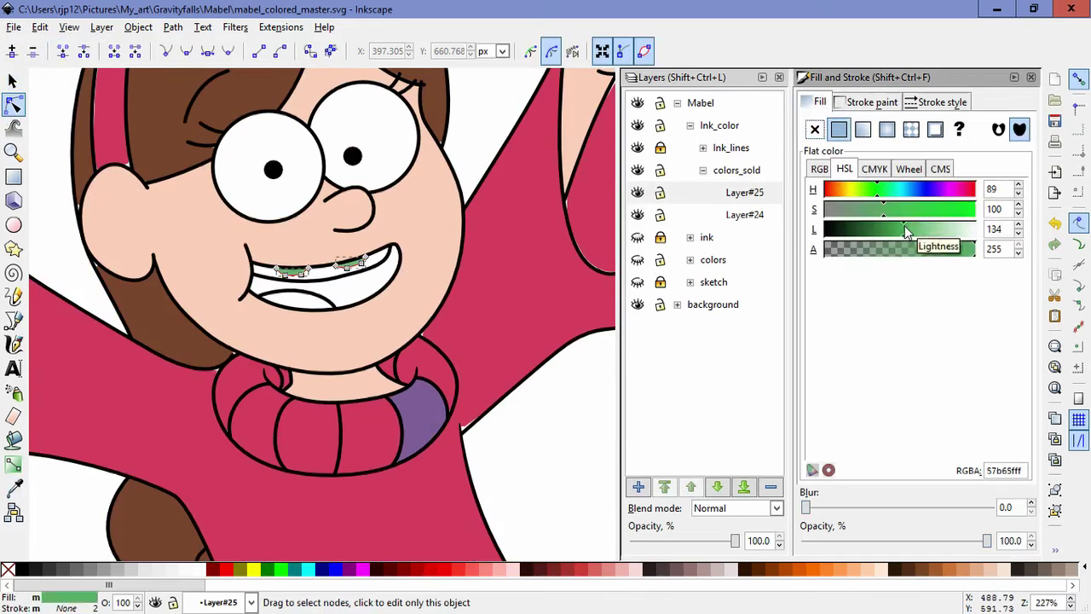
drag(884, 211, 831, 213)
key(Escape)
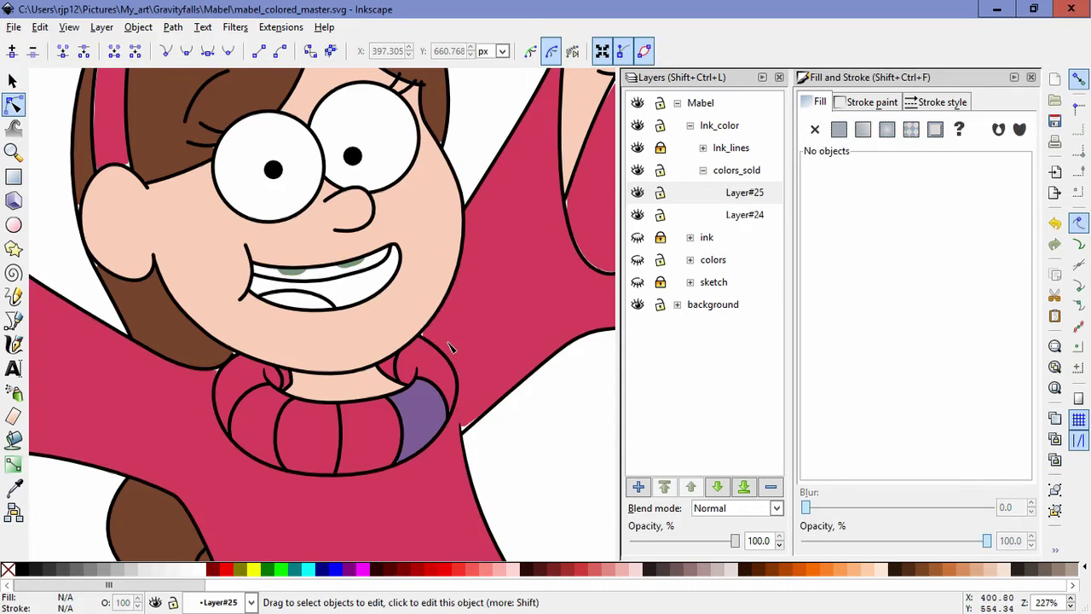
- Sample the palette's darker peach swatch and bucket-fill the tongue with it on Layer#24
scroll(450, 345, down, 2)
drag(110, 380, 336, 353)
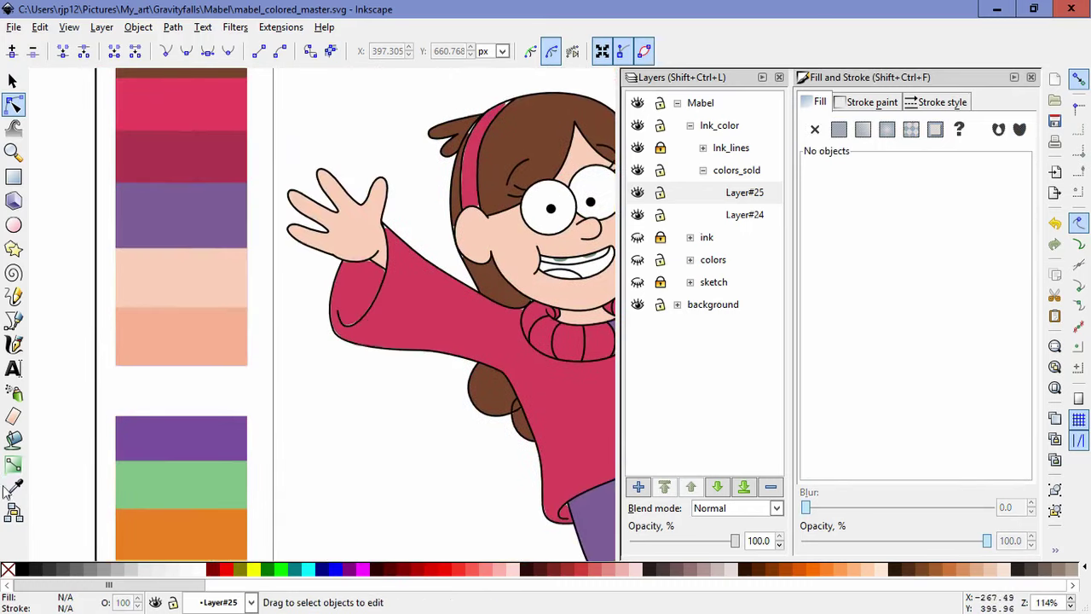
key(d)
click(154, 345)
key(shift+F7)
scroll(592, 294, up, 3)
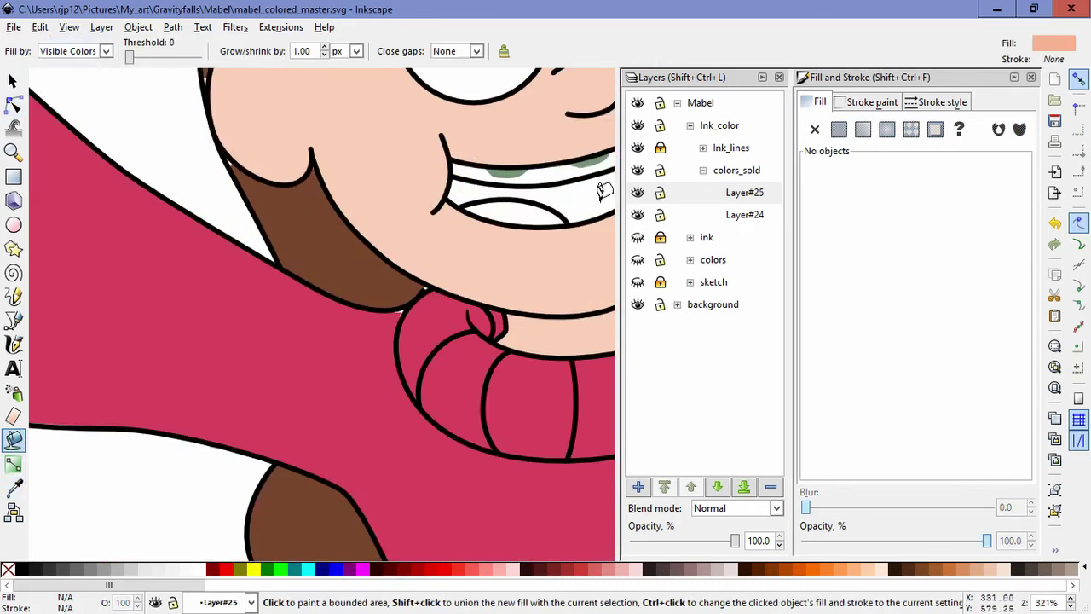
click(772, 214)
click(526, 215)
drag(538, 261, 302, 427)
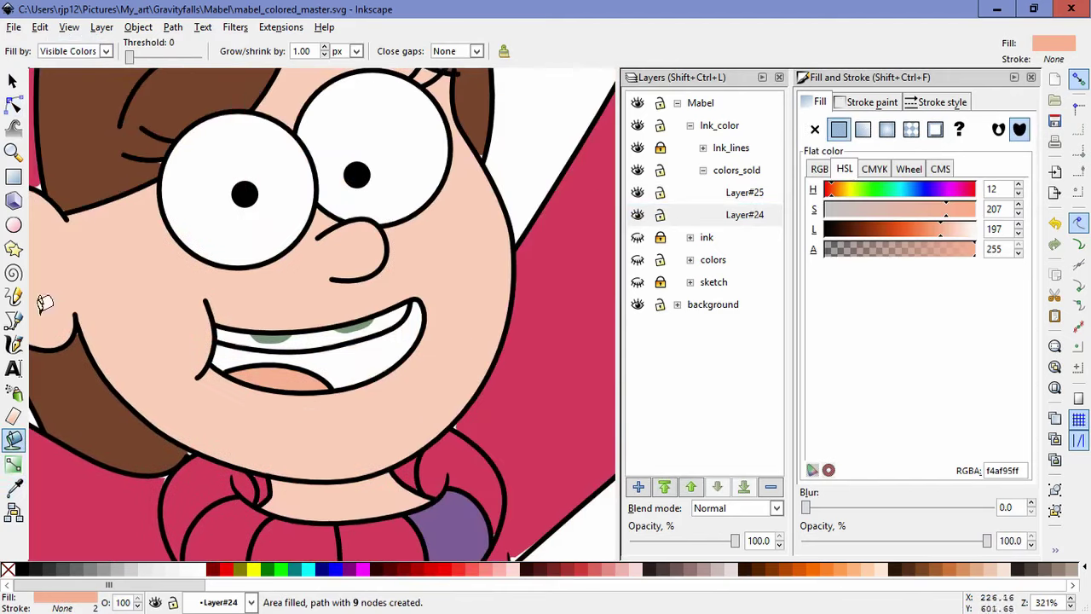
- Shift the tongue's fill to a muted red with HSL values 1, 155, 170
click(13, 80)
drag(941, 228, 932, 228)
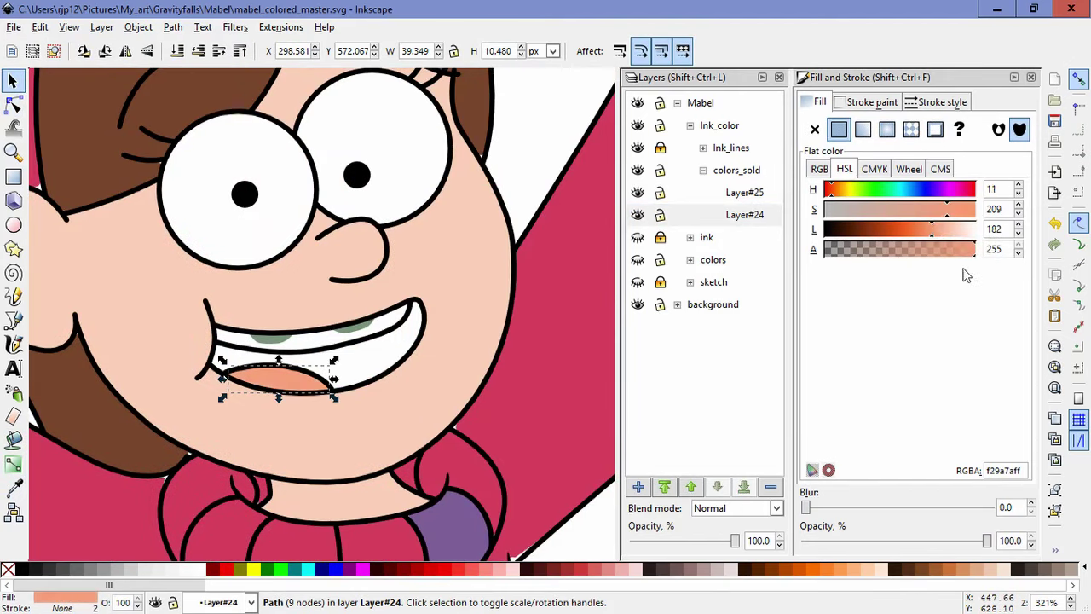
drag(878, 190, 830, 191)
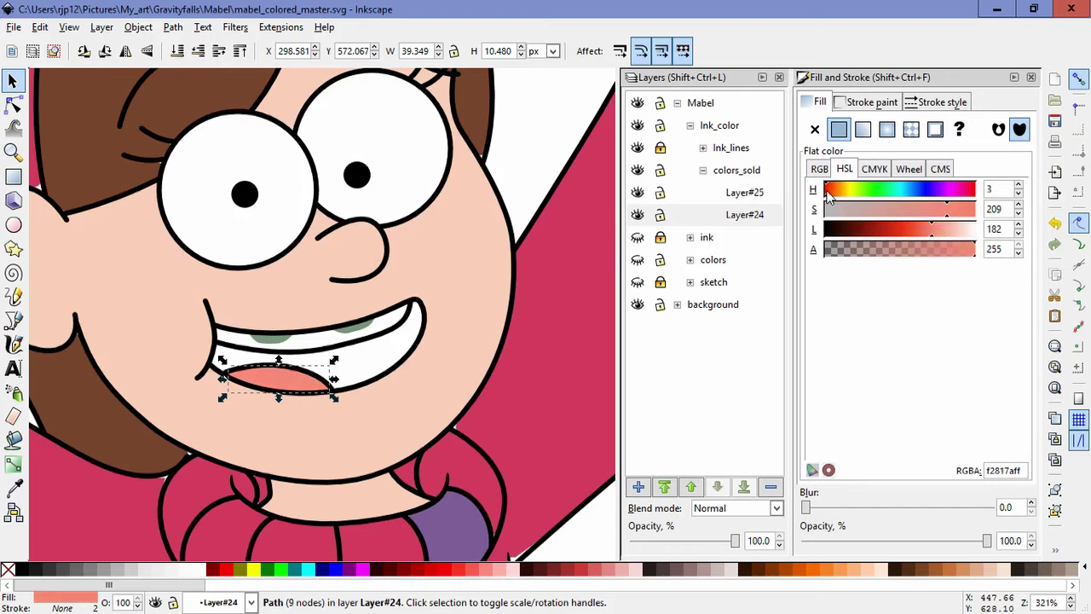
click(925, 228)
drag(937, 211, 916, 210)
click(825, 192)
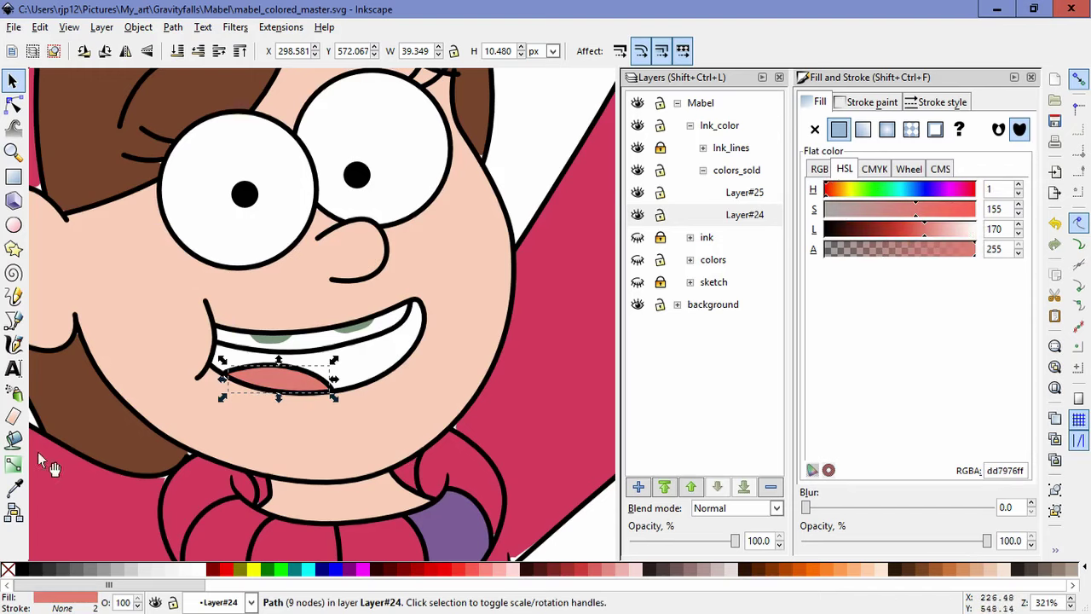
- Bucket-fill the mouth interior around the tongue and recolor it to a dark muted purple, HSL 234, 50, 90
click(14, 439)
click(353, 358)
key(s)
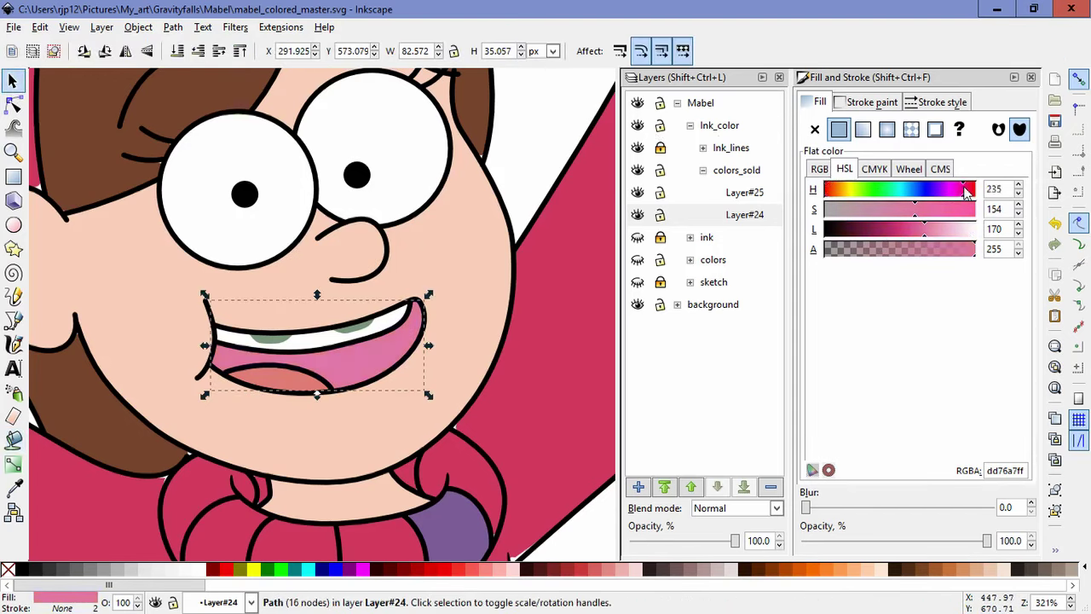
click(878, 230)
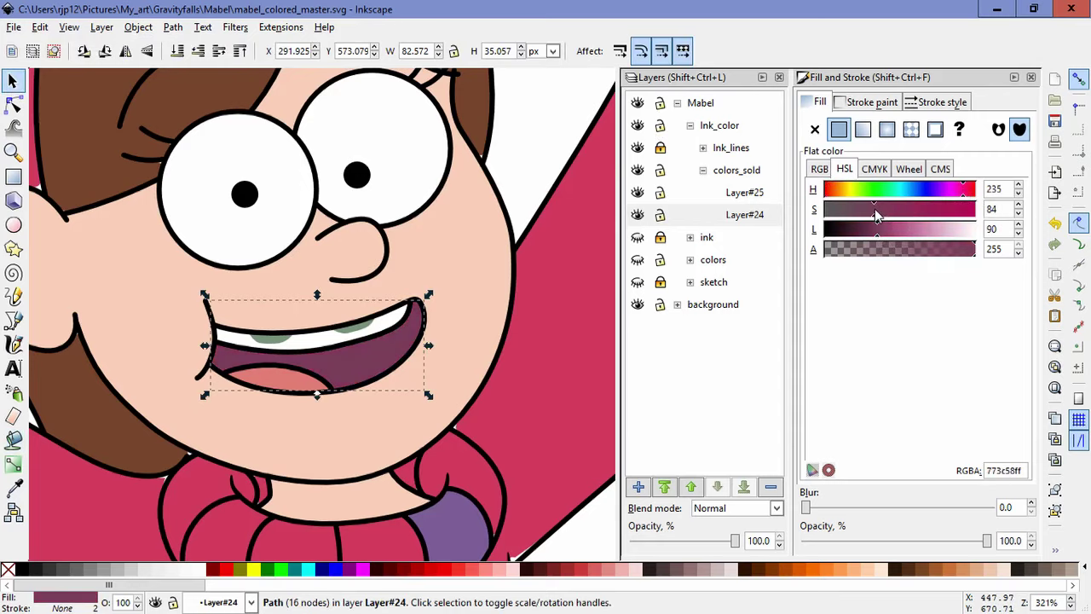
click(856, 214)
click(521, 177)
- Draw a blush ellipse about 24 by 26 px on the cheek beside the mouth and color it with the palette's darker peach
scroll(532, 212, down, 3)
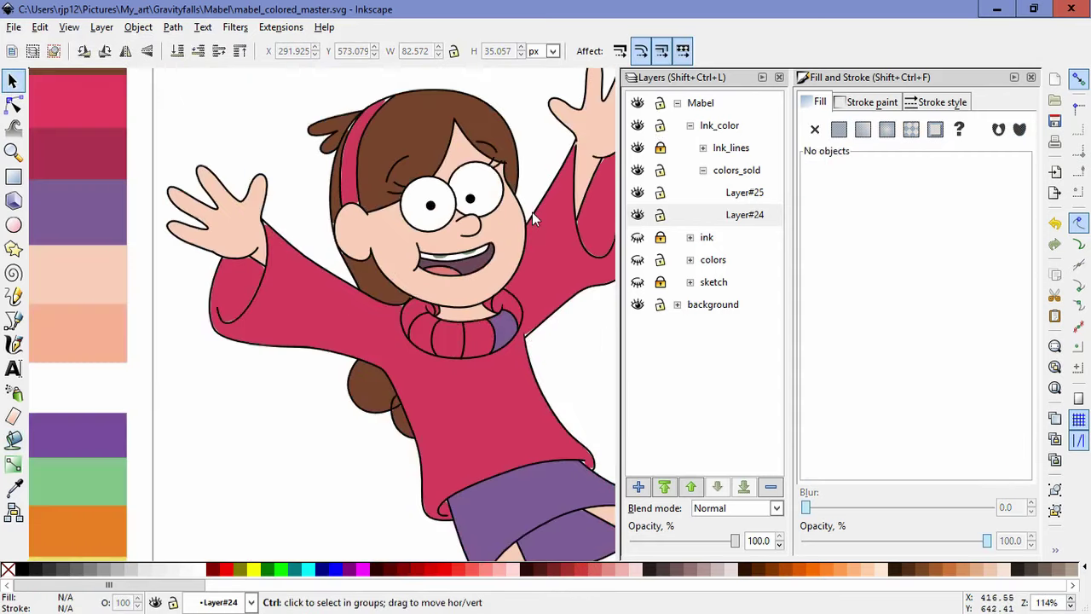
scroll(574, 344, down, 3)
scroll(553, 362, up, 3)
scroll(171, 455, up, 1)
key(e)
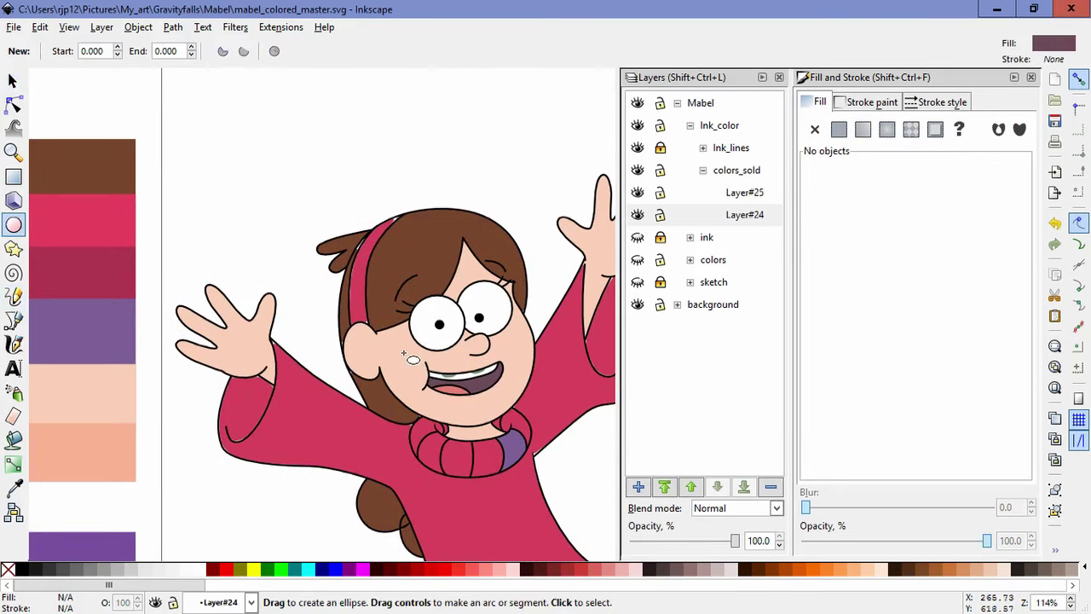
drag(401, 358, 423, 378)
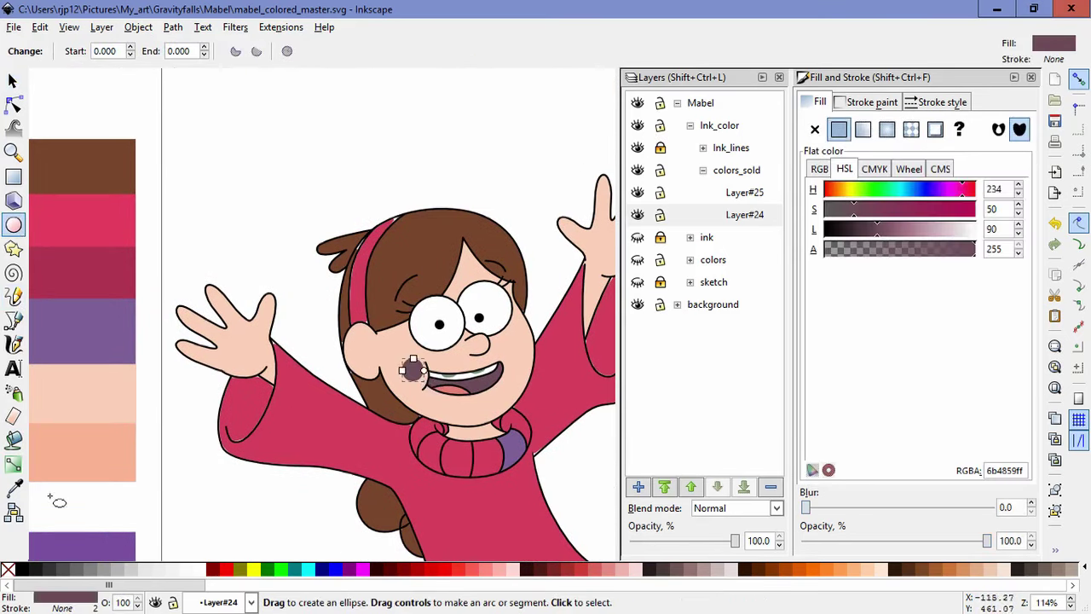
click(13, 487)
click(81, 452)
- Place a copy of the blush ellipse on the other cheek and fine-tune the placement of both
click(13, 80)
click(415, 383)
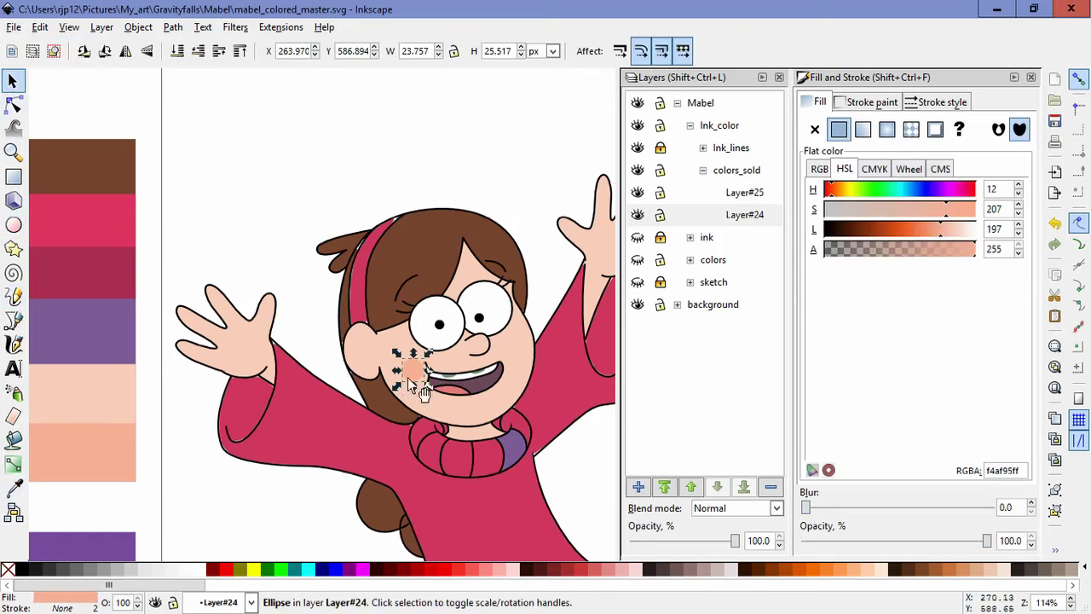
drag(415, 383, 517, 344)
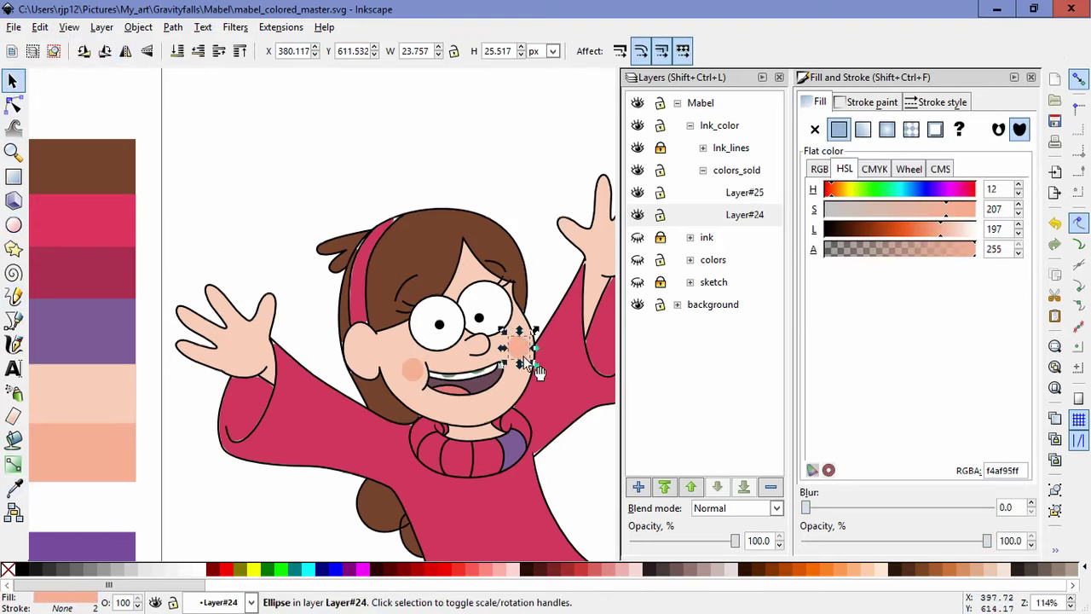
click(546, 314)
click(520, 350)
click(521, 346)
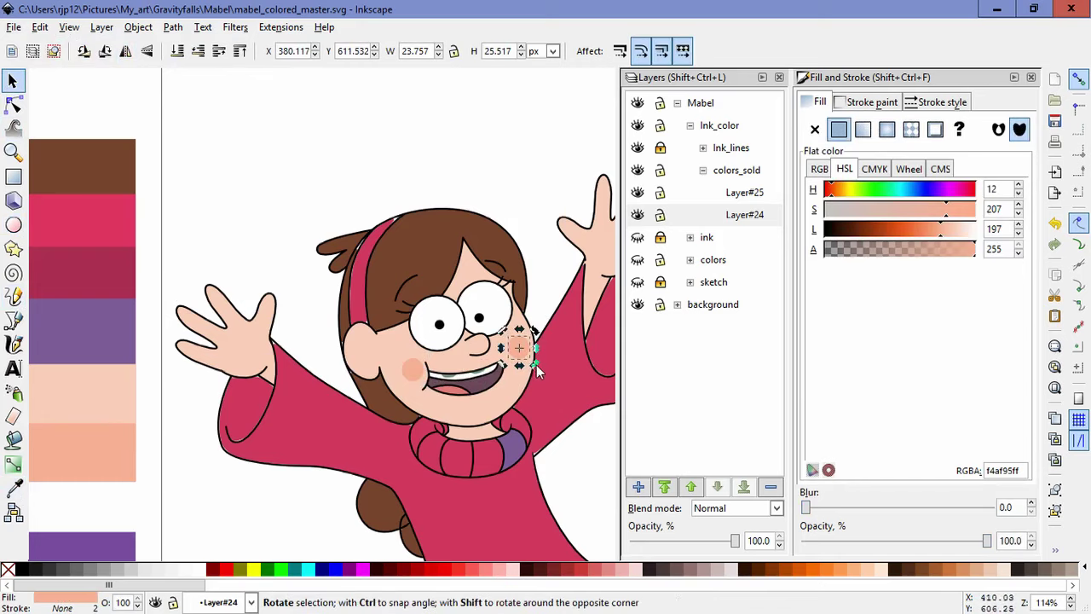
drag(536, 365, 524, 333)
click(547, 282)
drag(408, 372, 405, 366)
click(532, 219)
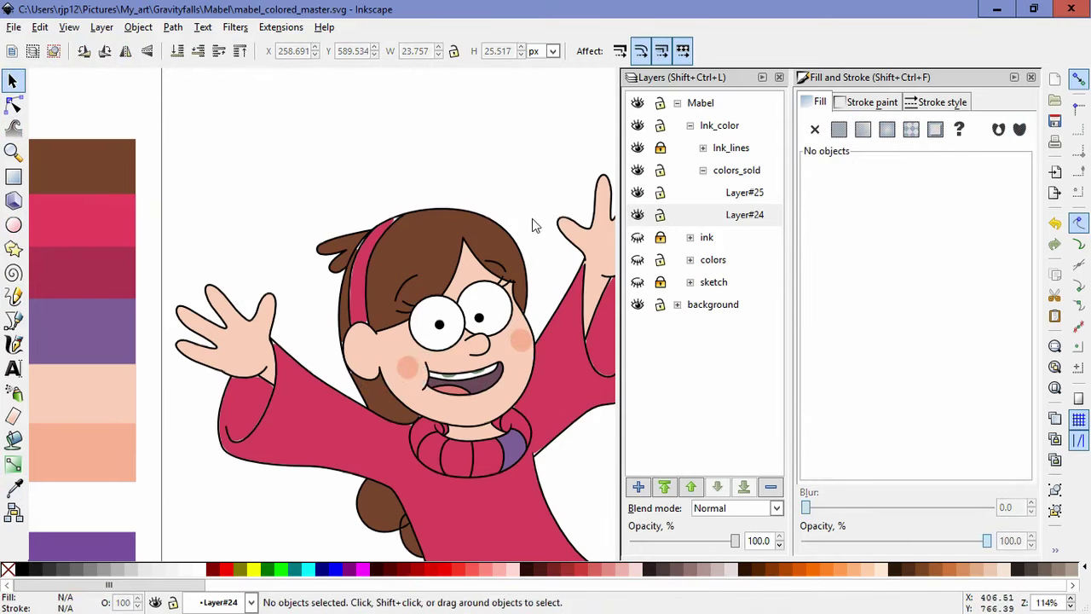
- Enlarge the first cheek's blush slightly and reshape the second one to about 21 by 32 px
click(396, 375)
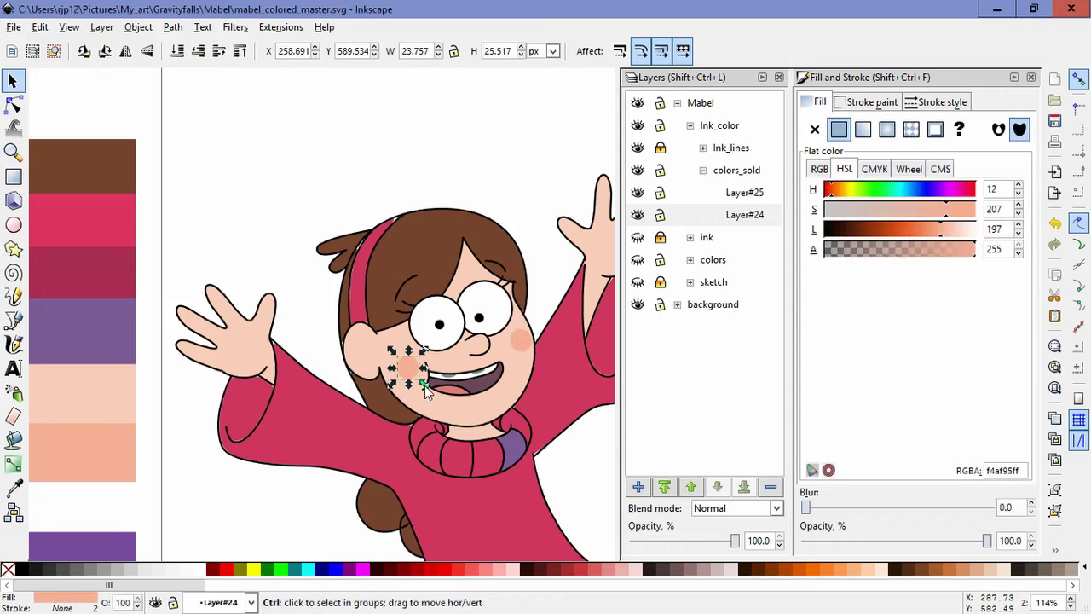
click(519, 345)
drag(510, 358, 508, 363)
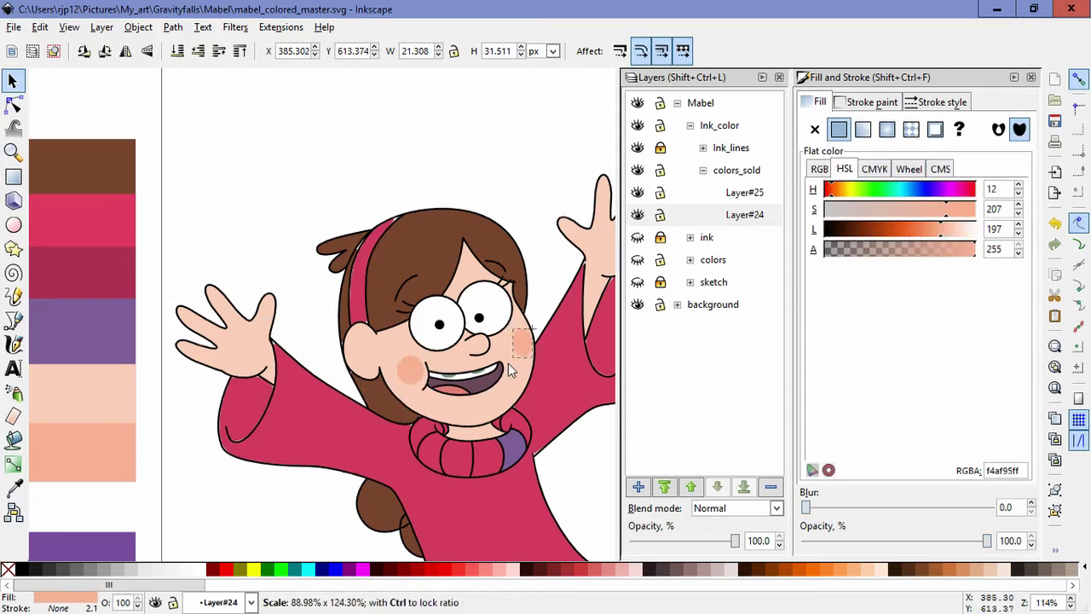
click(547, 295)
- Recolor the purple segment of the turtleneck collar with the sweater's crimson and deselect it
scroll(546, 253, down, 4)
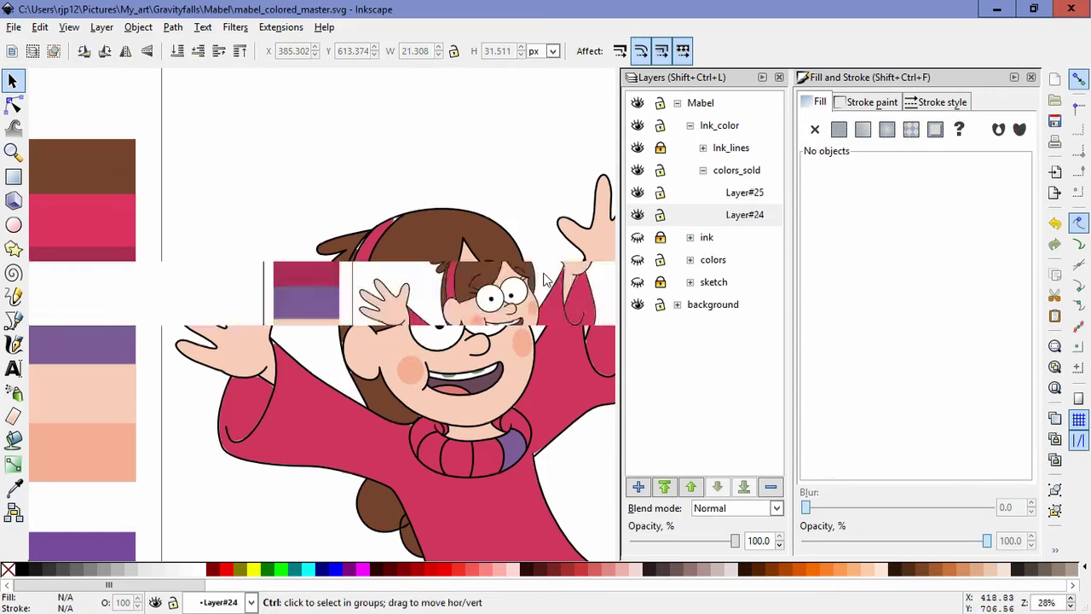
scroll(540, 319, up, 2)
click(513, 275)
scroll(545, 290, up, 3)
click(444, 247)
key(d)
click(414, 255)
key(s)
click(562, 325)
scroll(563, 325, down, 3)
drag(562, 333, 483, 364)
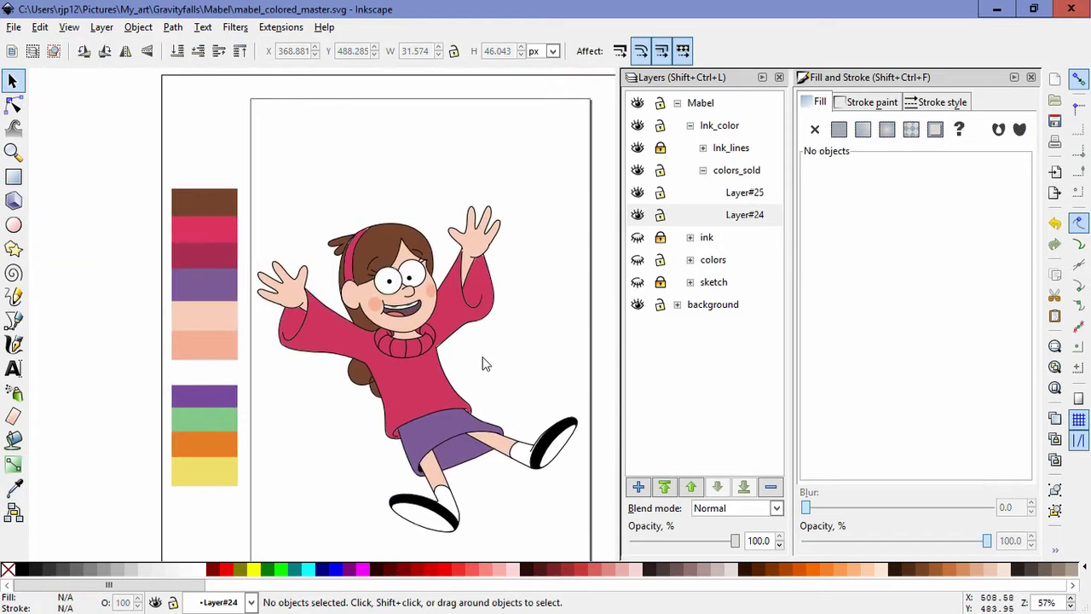
- Add a layer named star above Layer#25 and create a sublayer inside it
click(731, 195)
click(639, 487)
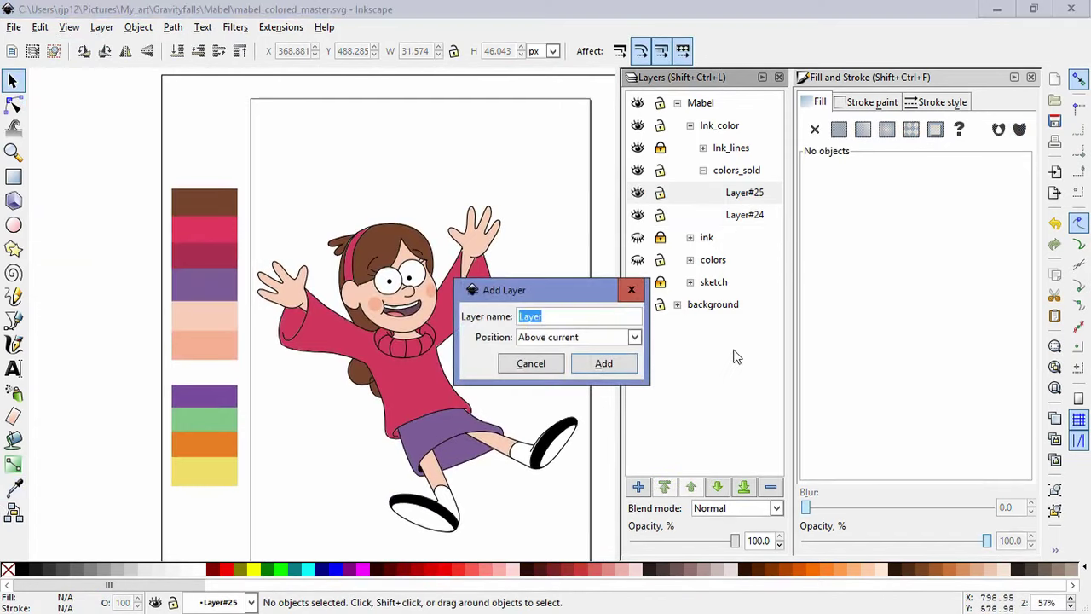
text(star)
key(Return)
click(639, 486)
scroll(607, 338, down, 2)
click(603, 364)
- Draw a closed five-pointed star on the sweater's chest with the Pen tool, filled with the palette's yellow
key(b)
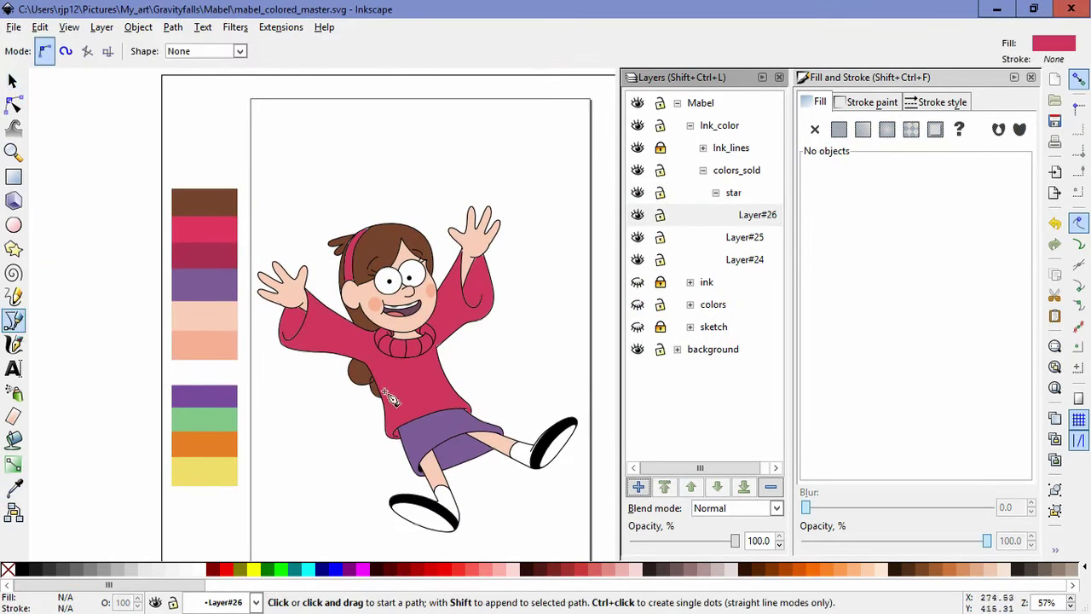
scroll(405, 400, up, 2)
click(14, 489)
click(53, 543)
click(14, 320)
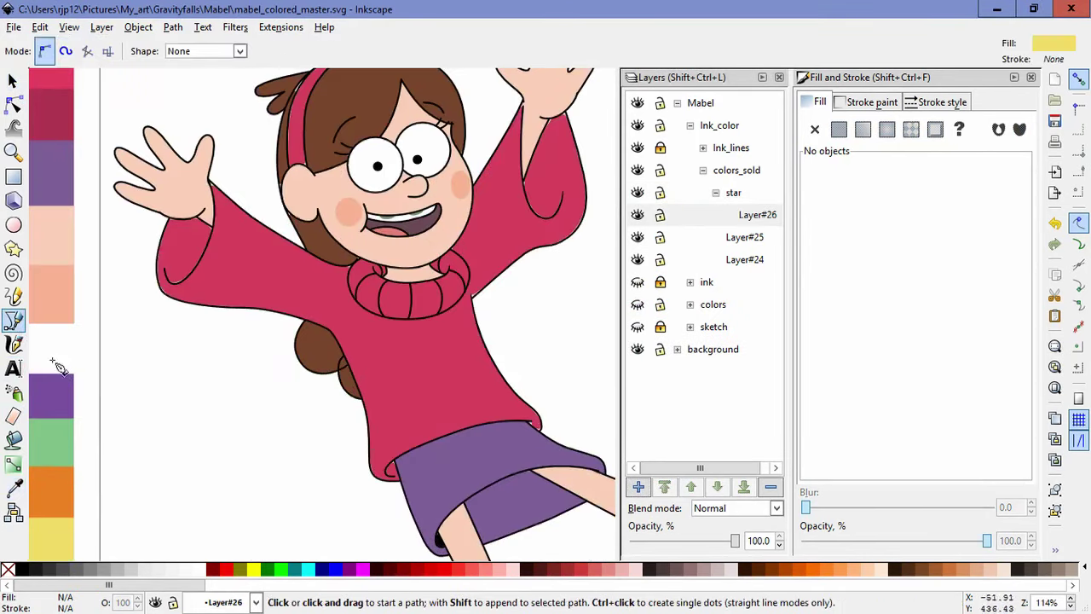
click(379, 358)
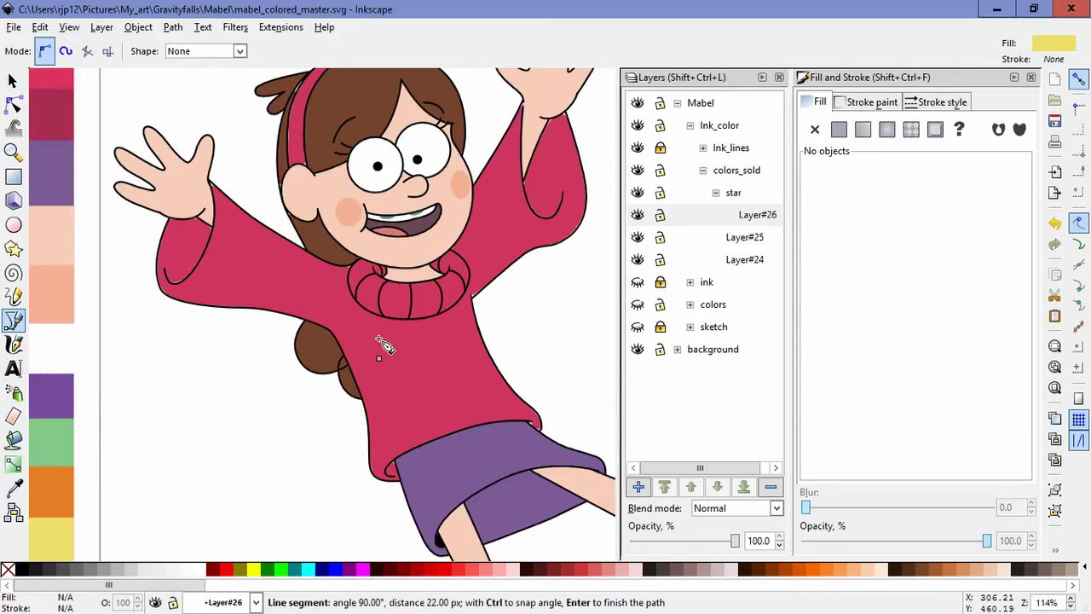
click(414, 350)
click(407, 372)
click(422, 383)
click(395, 378)
click(383, 399)
click(378, 374)
click(362, 366)
click(381, 365)
- Adjust the yellow star's tips and inner corners by moving its nodes to even out the shape
key(n)
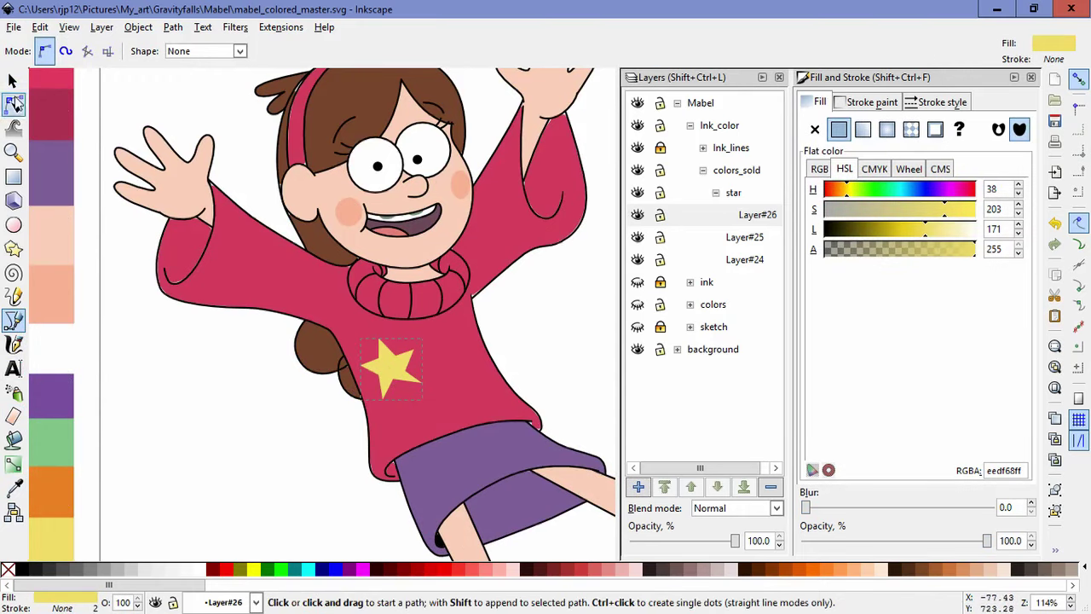
scroll(402, 373, up, 2)
drag(397, 411, 396, 394)
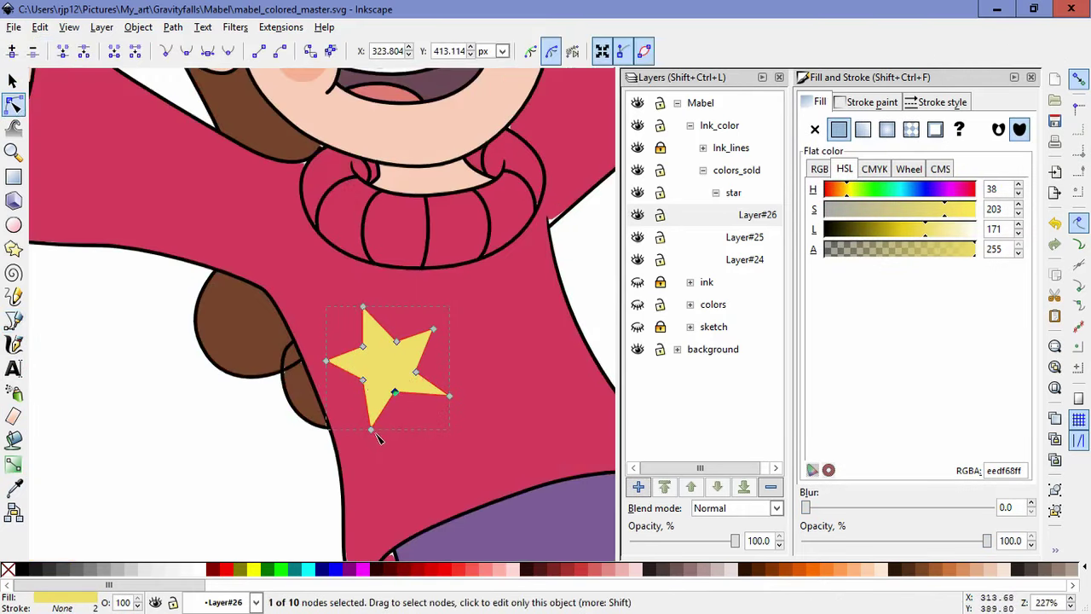
drag(372, 430, 364, 430)
drag(447, 395, 446, 404)
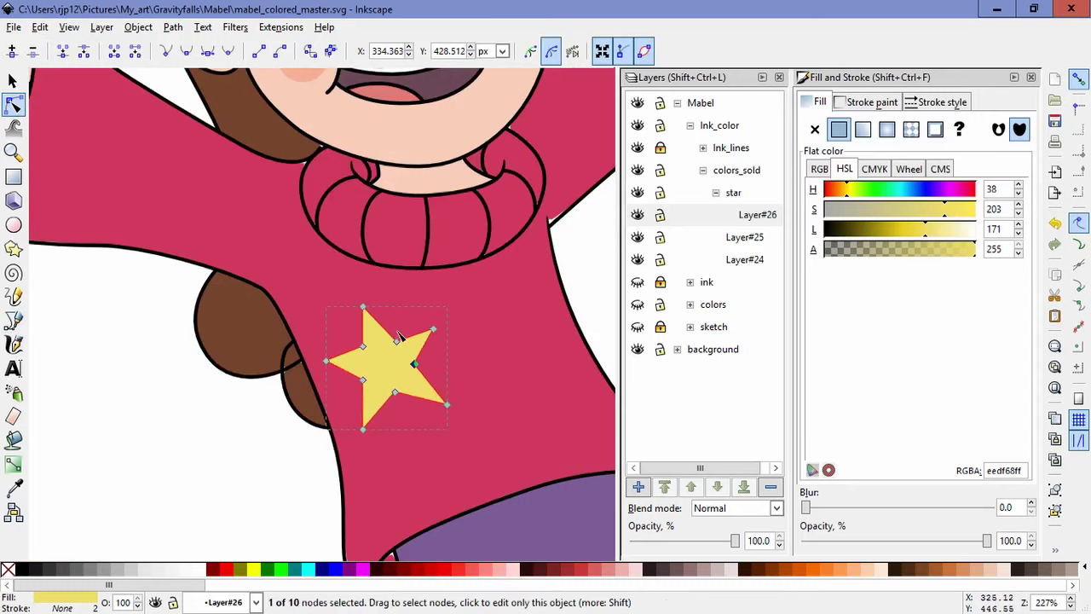
click(395, 340)
drag(364, 348, 380, 382)
- Move the yellow star so that it overlaps the sweater's side edge next to the hair
click(12, 82)
key(Up)
drag(390, 350, 358, 358)
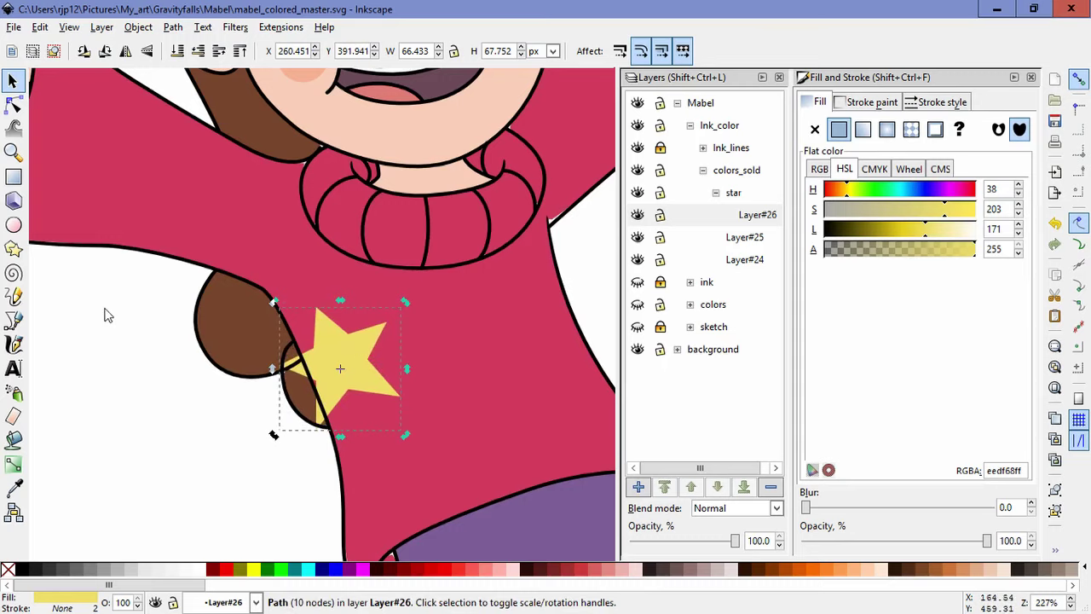
- Draw a closed five-sided outline around the star with the Pen tool, running one side along the sweater's edge
key(c)
click(13, 319)
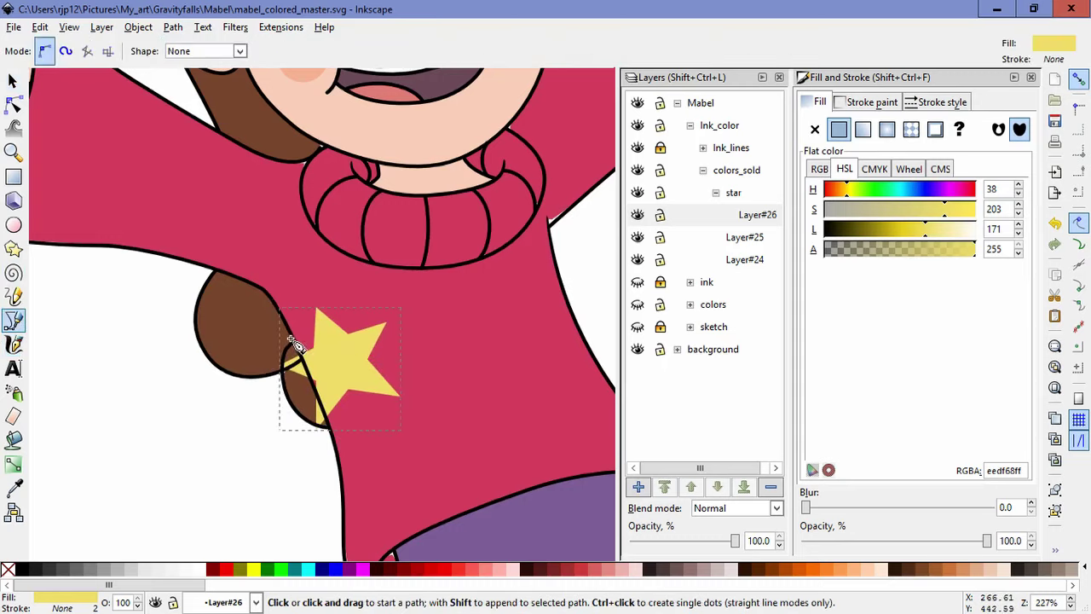
click(292, 335)
click(334, 285)
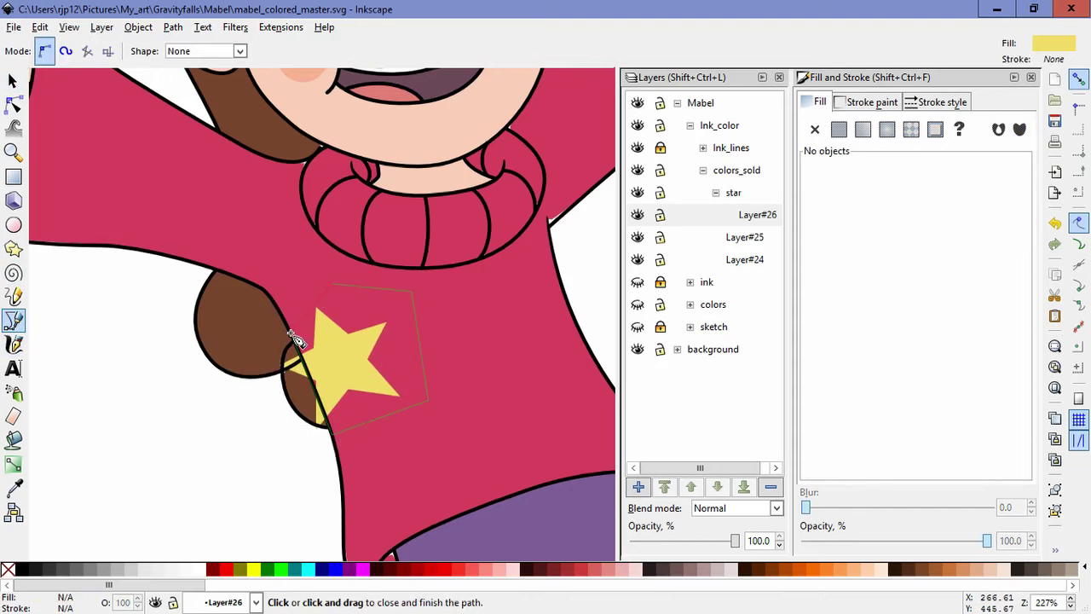
click(293, 336)
- Make the outline white and clip the star with it so nothing extends past the sweater's edge
click(19, 111)
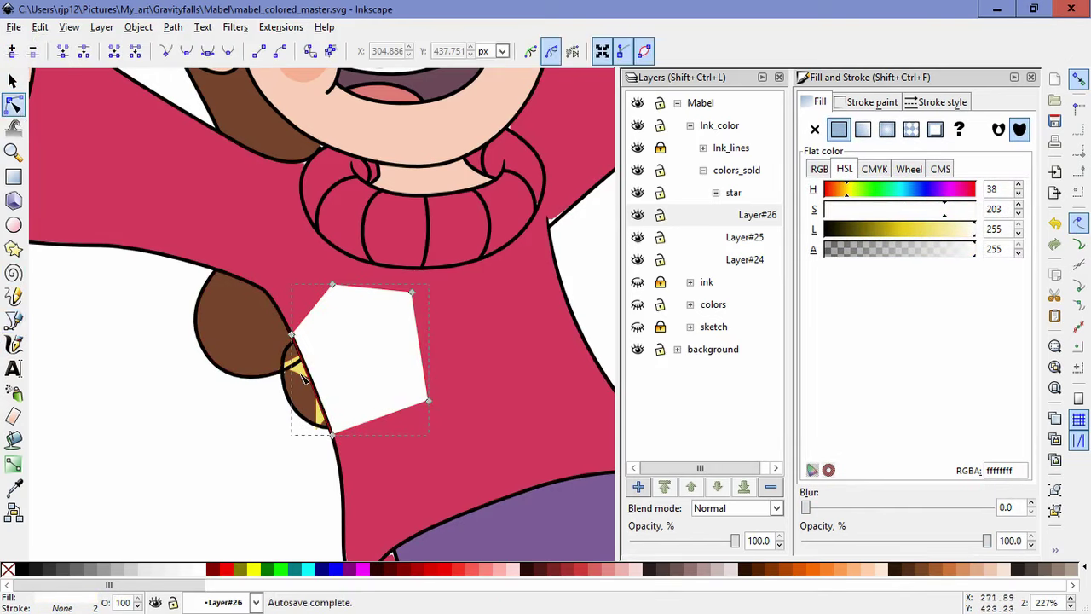
shift+click(302, 372)
click(134, 28)
mouse_move(231, 152)
click(348, 150)
click(224, 447)
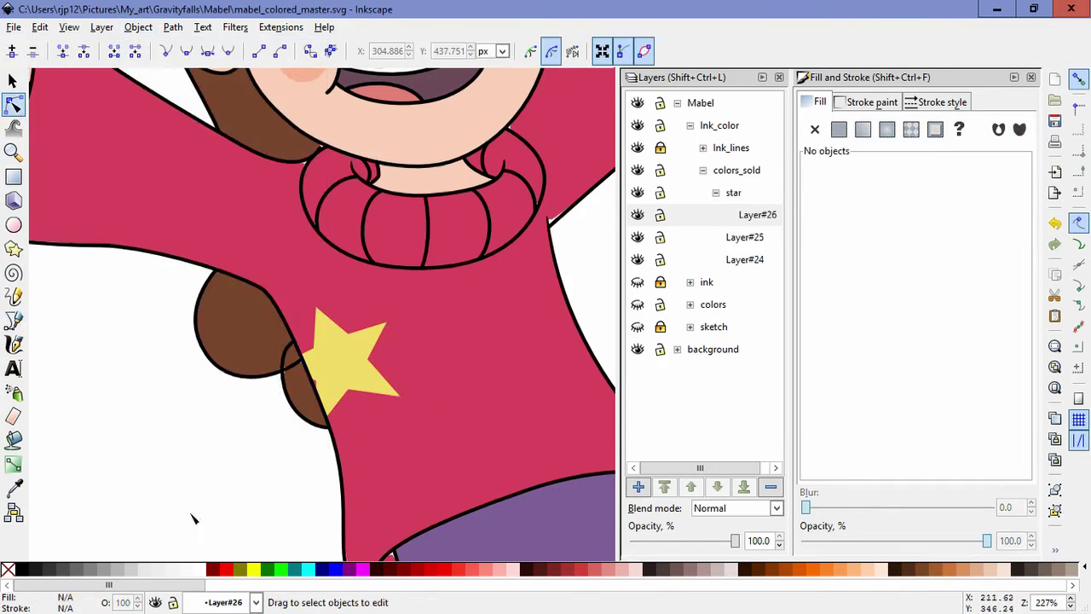
- Pick the palette's bright purple as fill and draw a closed curved stripe from the star across the sweater with the Pen tool
key(b)
drag(162, 502, 516, 437)
scroll(339, 435, down, 2)
click(16, 494)
click(115, 409)
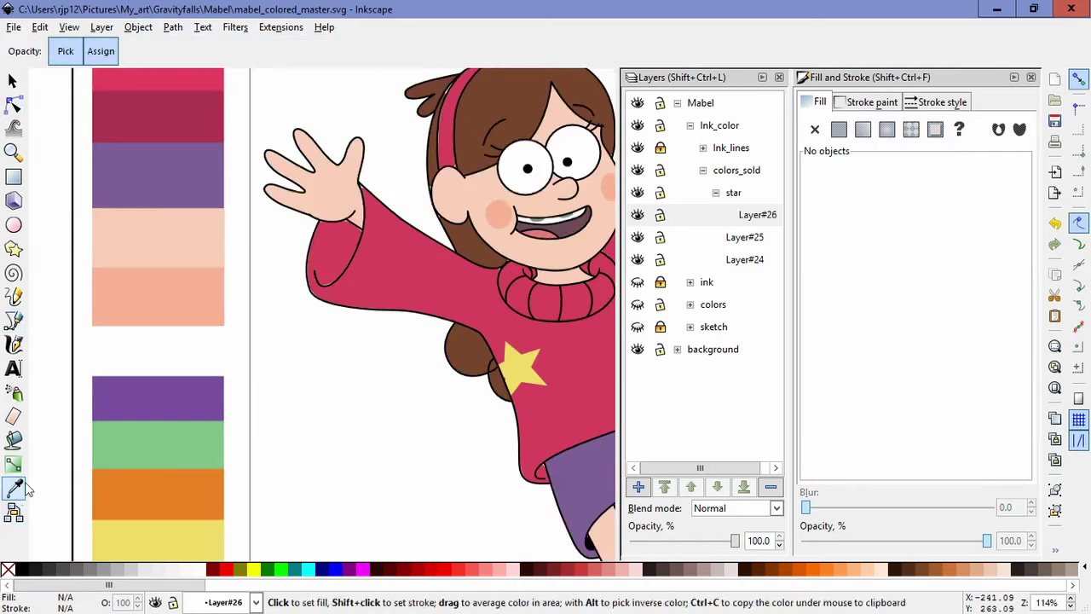
click(14, 328)
drag(564, 376, 401, 407)
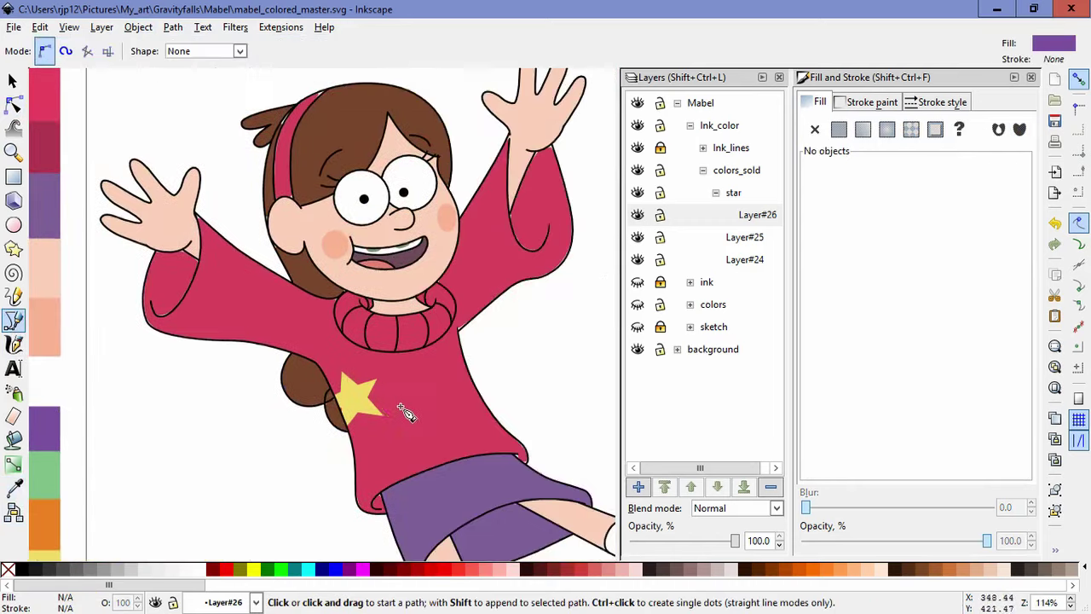
scroll(404, 413, up, 2)
click(304, 392)
drag(409, 311, 491, 291)
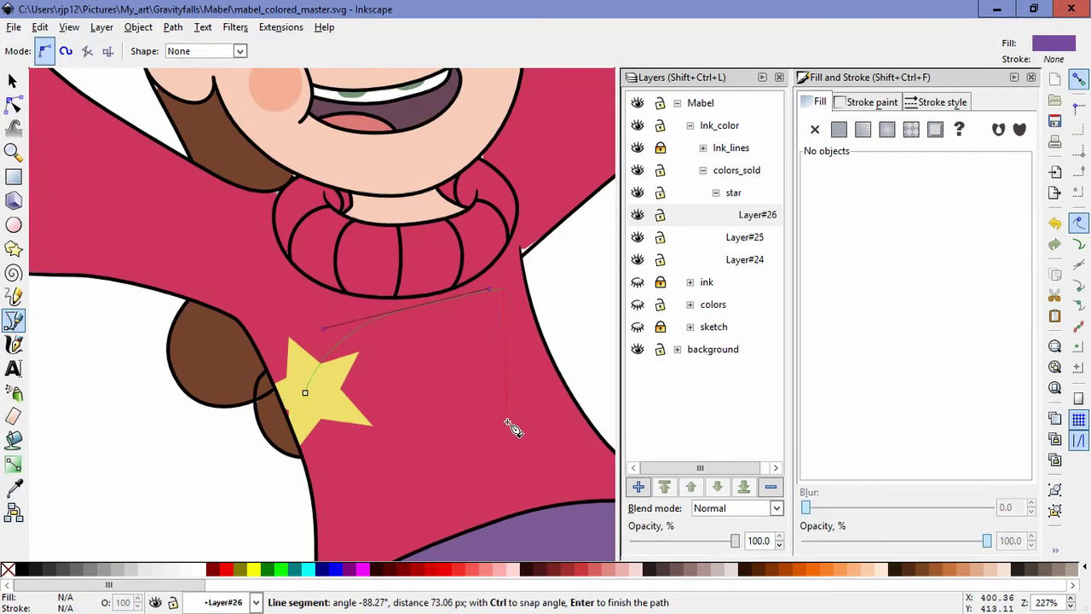
drag(406, 411, 341, 413)
click(305, 392)
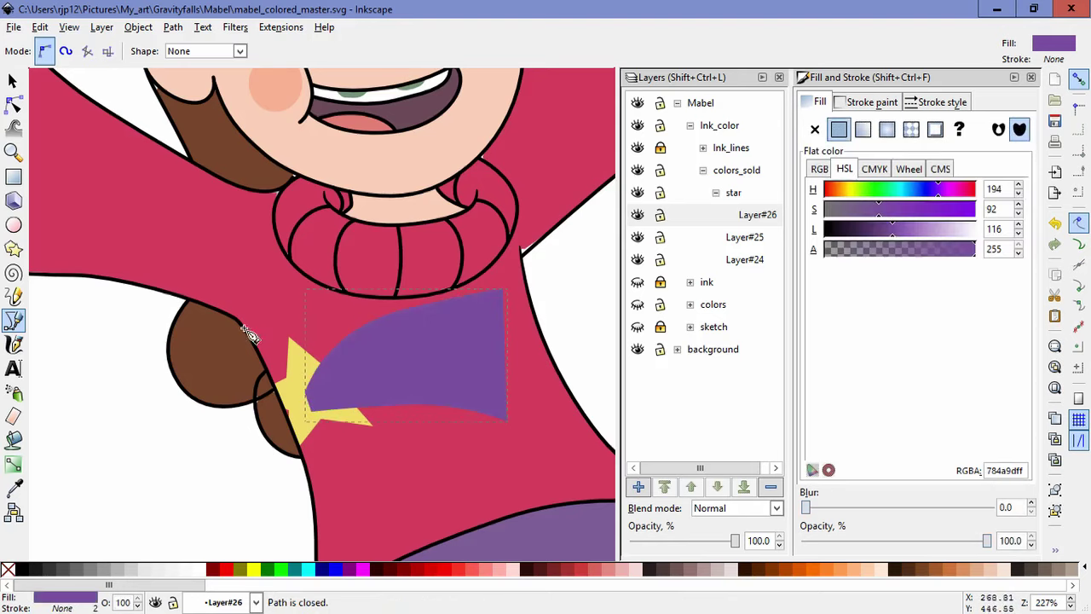
- Reshape the purple stripe's corners and upper curve by moving its nodes, and lower it behind the yellow star
click(12, 104)
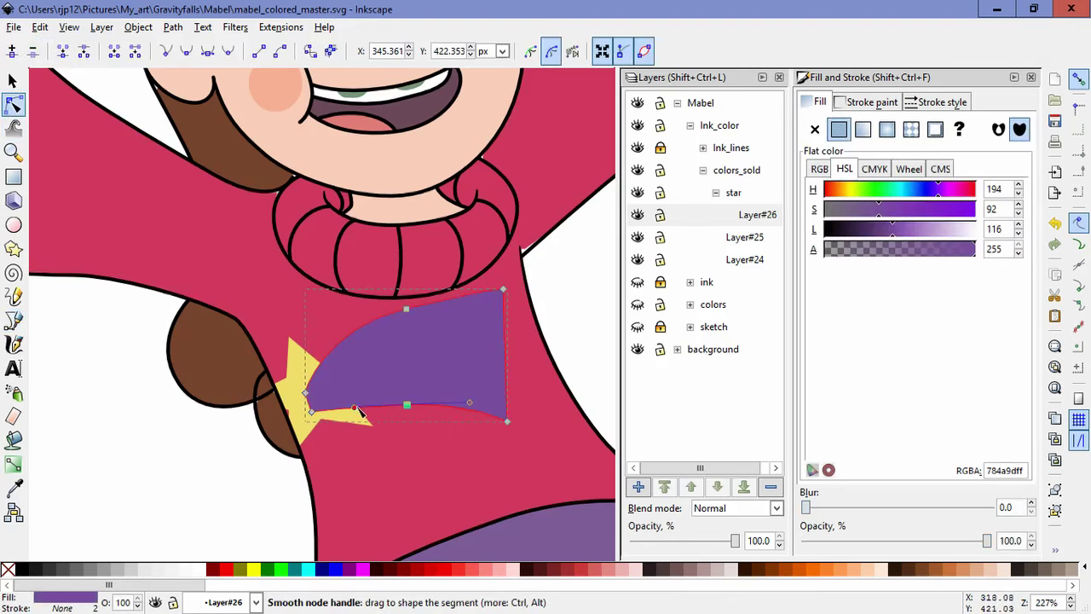
drag(344, 407, 344, 407)
drag(507, 420, 535, 417)
drag(507, 291, 510, 315)
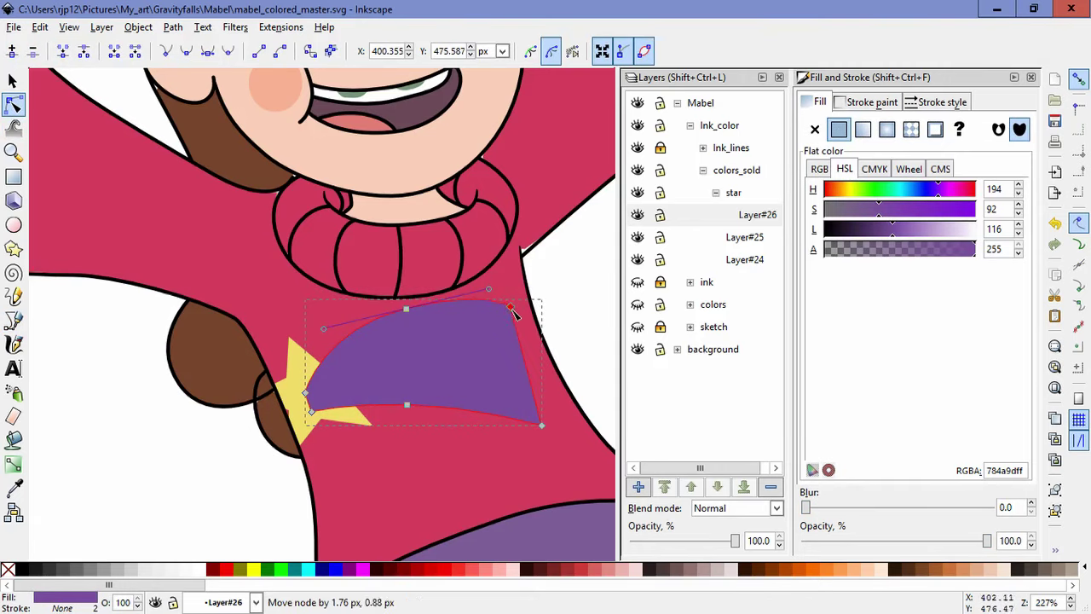
drag(407, 308, 424, 308)
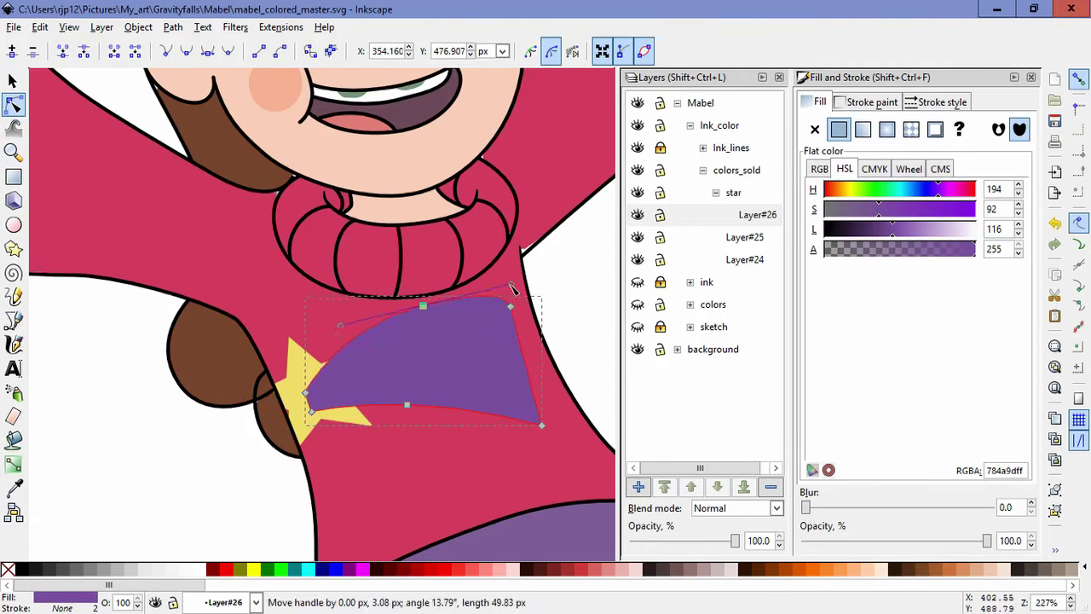
click(12, 80)
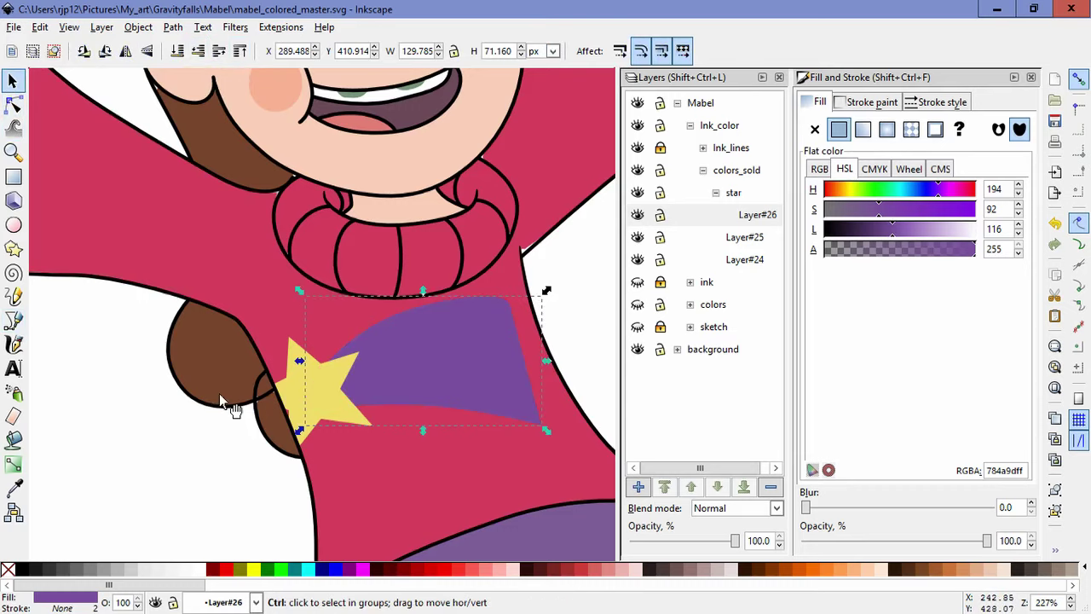
- Pick the palette's green as fill and draw a closed curved stripe from the star, overlapping the lower part of the purple one
scroll(219, 397, down, 3)
drag(93, 461, 230, 409)
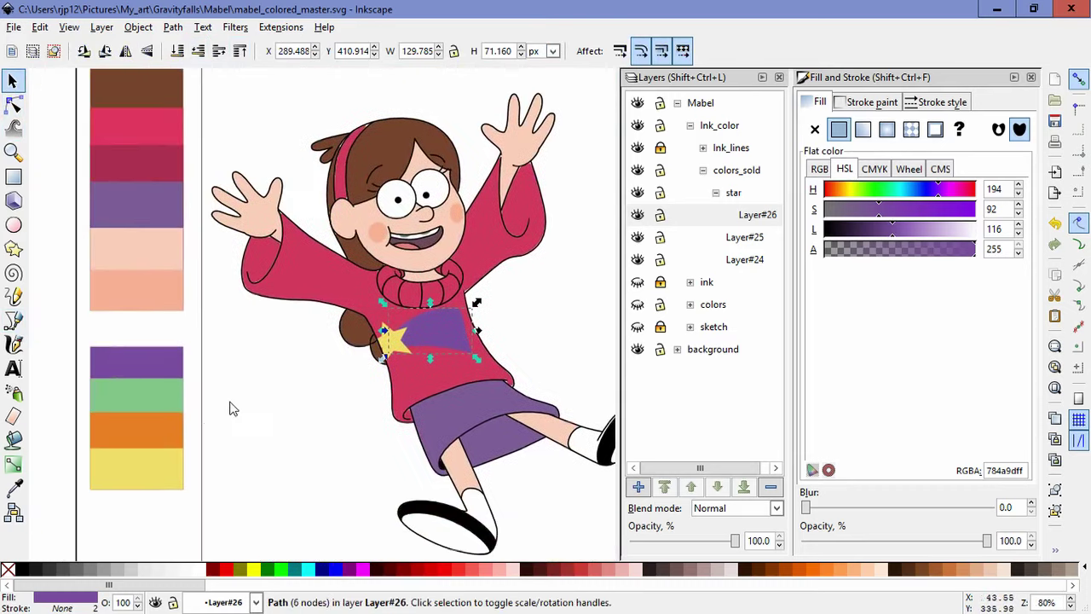
click(17, 483)
click(105, 395)
key(ctrl+z)
click(14, 320)
scroll(441, 367, up, 2)
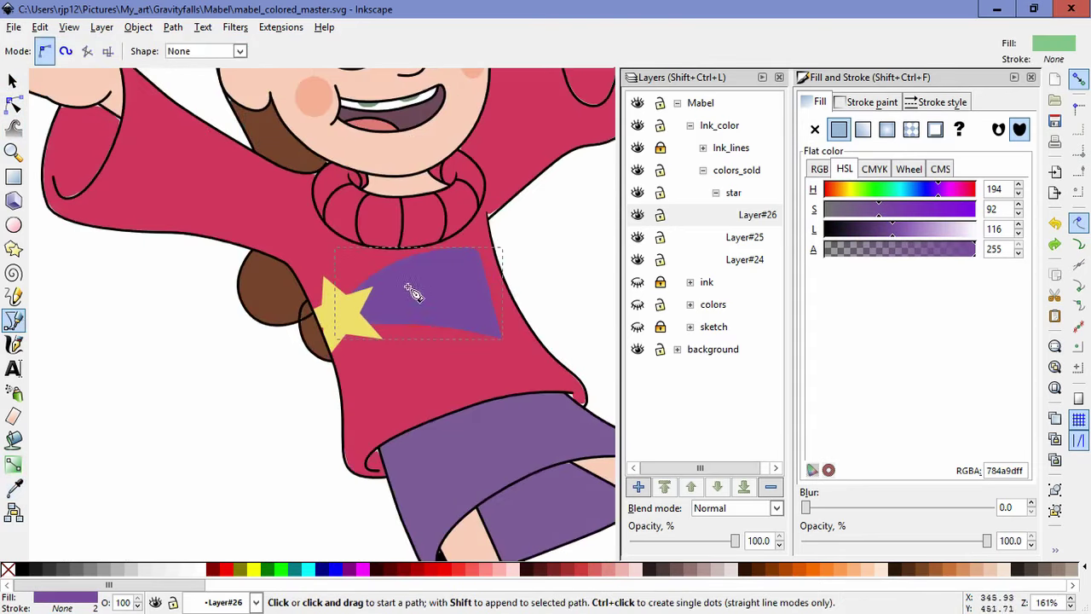
click(346, 313)
drag(430, 274, 483, 273)
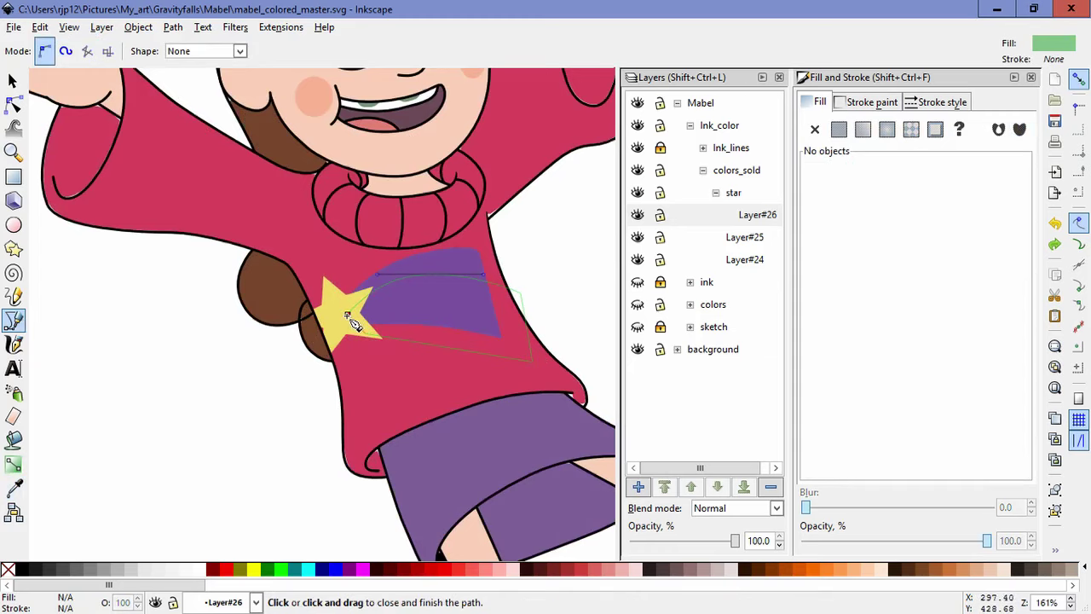
click(347, 316)
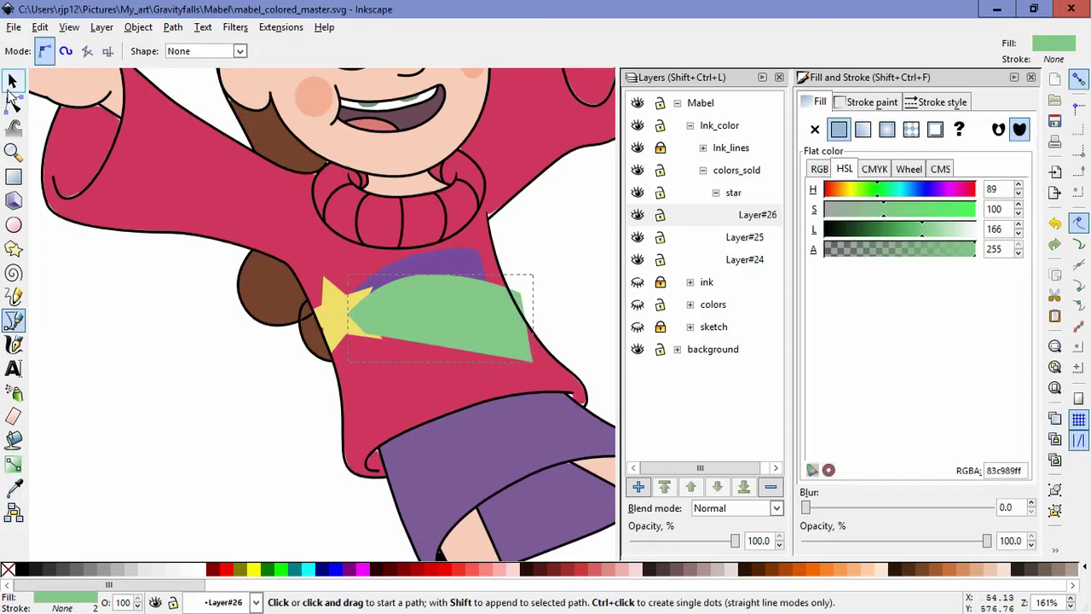
- Pick the palette's orange as fill and draw a closed curved stripe from the star, overlapping the lower part of the green one
click(13, 81)
click(216, 362)
key(5)
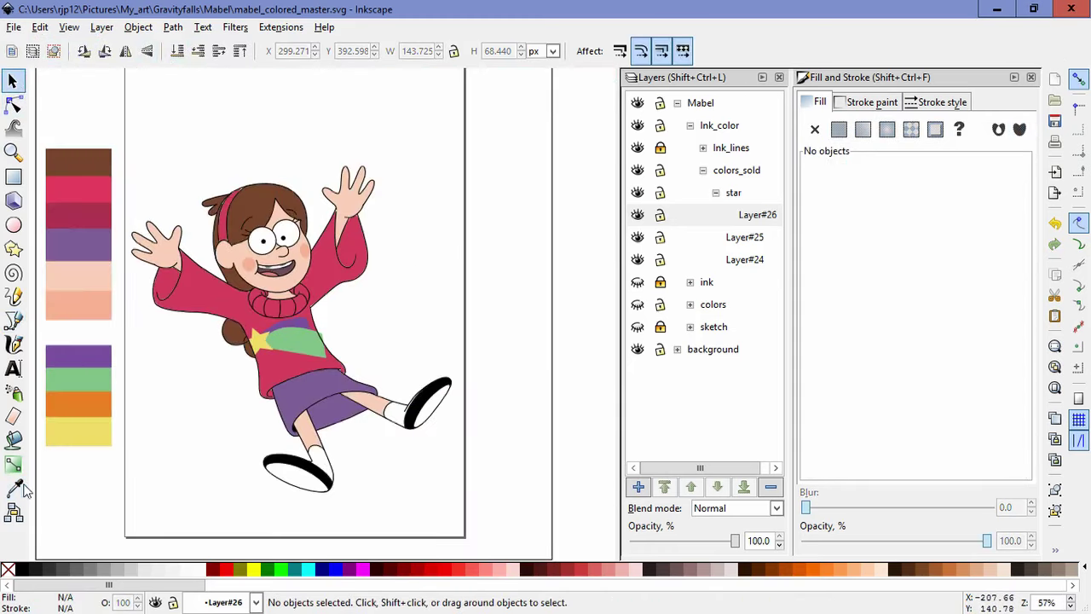
click(14, 486)
click(68, 408)
click(13, 319)
scroll(260, 353, up, 6)
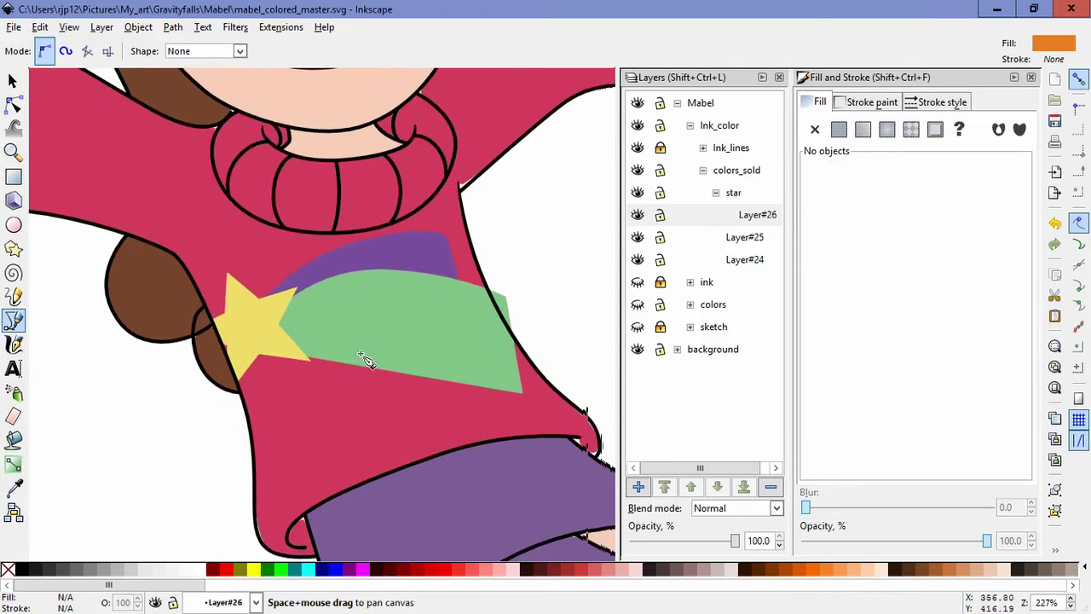
click(259, 333)
drag(362, 307, 412, 312)
click(475, 332)
click(260, 336)
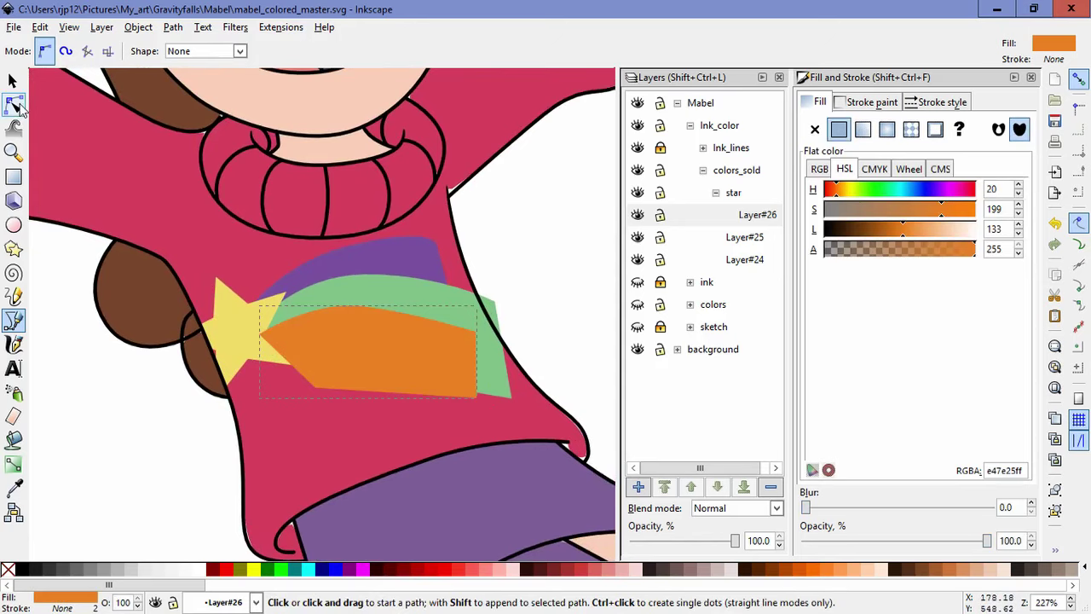
- Move the orange stripe's near nodes further under the star and its far corner outward, and adjust the green stripe's upper curve
click(13, 103)
drag(259, 335, 237, 337)
drag(315, 388, 271, 386)
drag(476, 331, 482, 329)
click(373, 274)
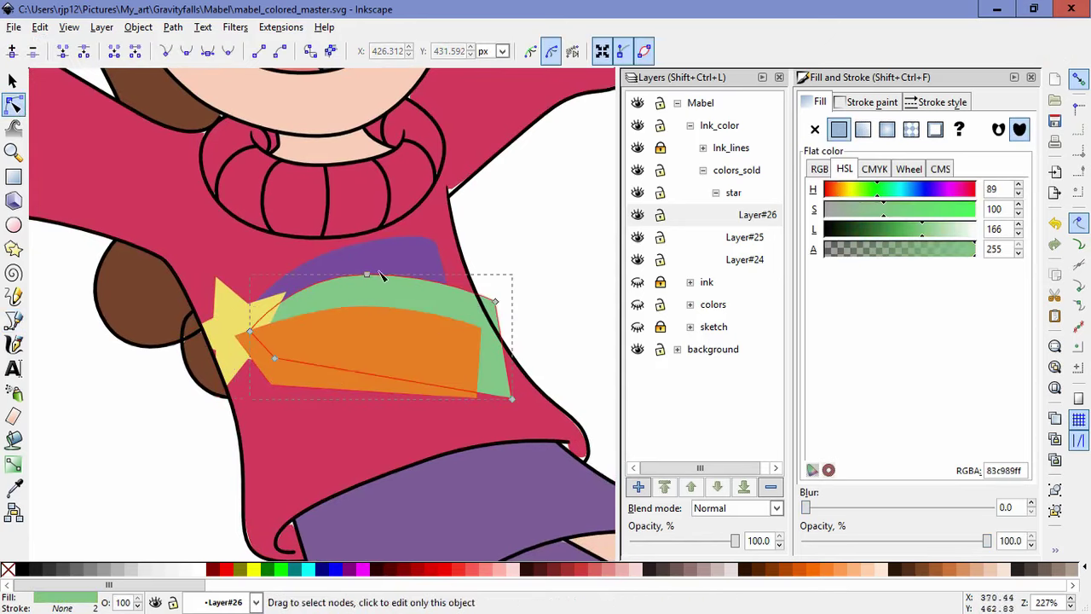
click(366, 274)
drag(447, 280, 454, 272)
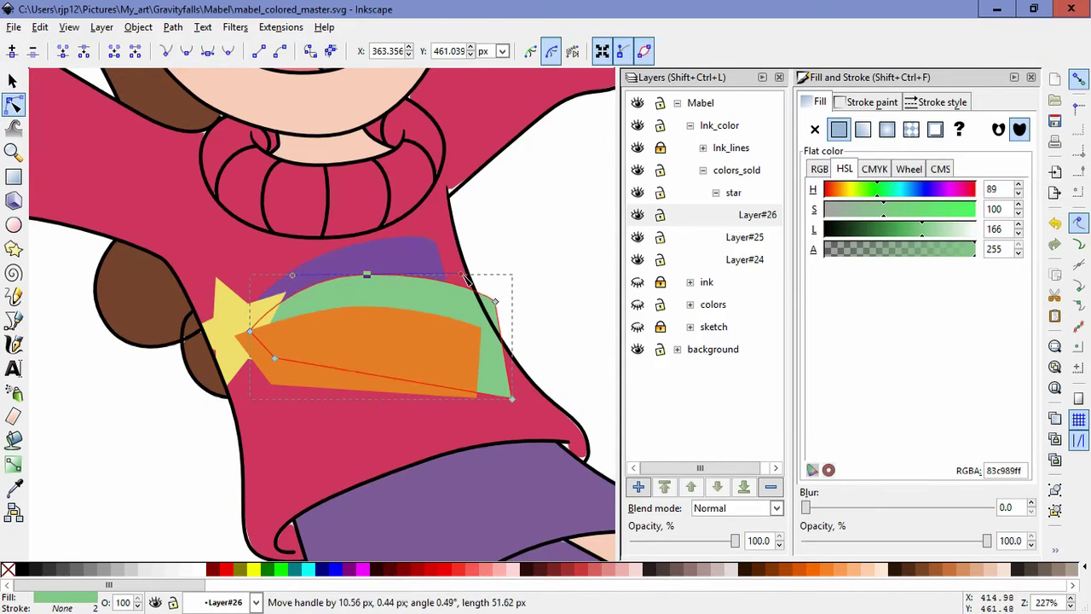
- Lower the orange stripe behind the yellow star
click(396, 264)
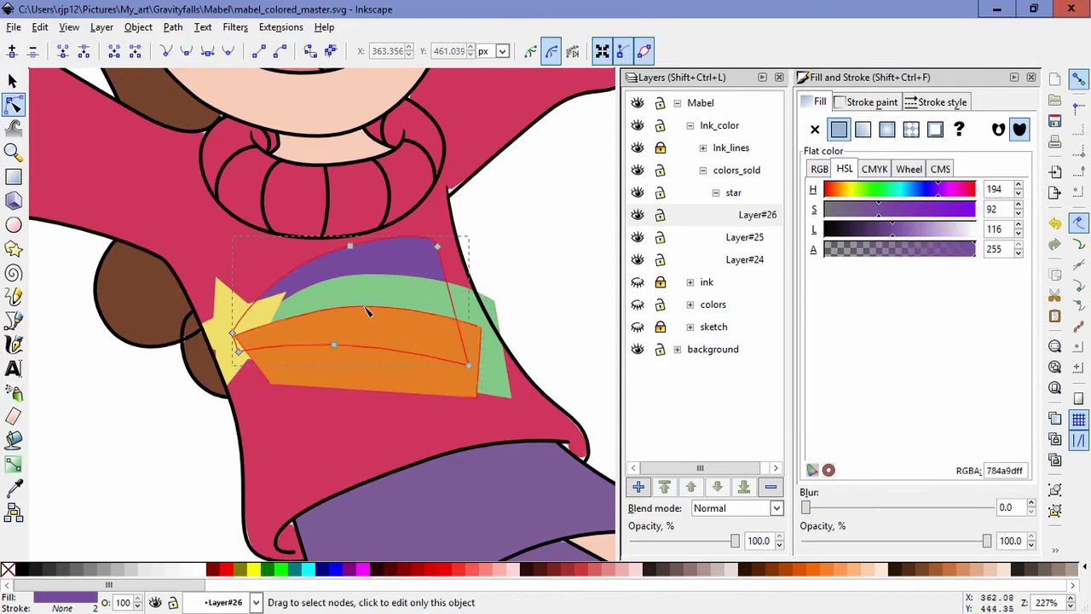
click(366, 317)
click(13, 81)
click(199, 52)
click(13, 104)
- Duplicate the purple stripe, raise the copy above all shapes and make it white
click(383, 249)
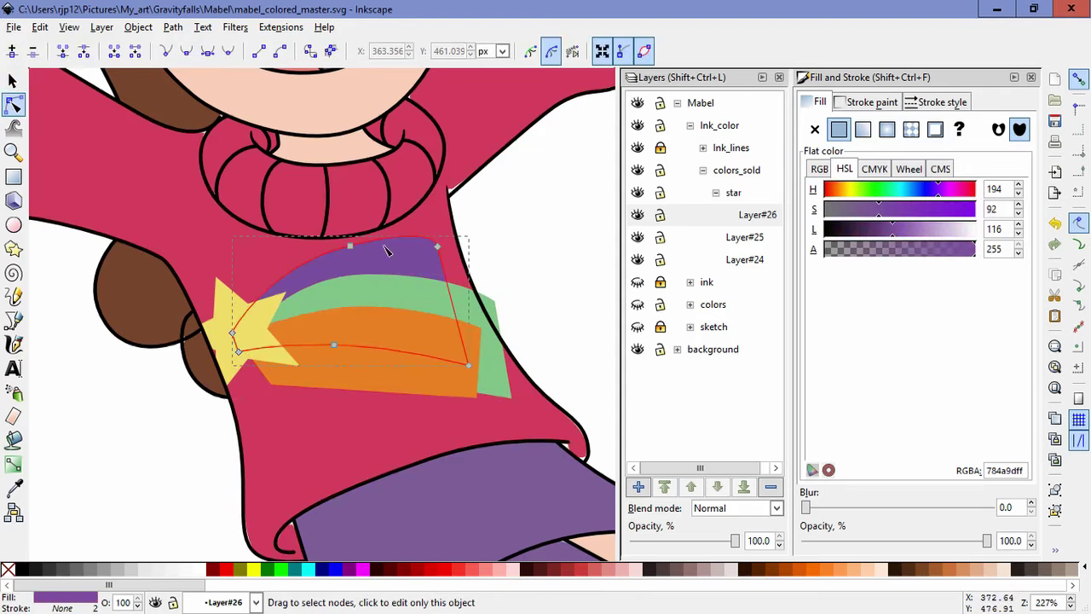
key(s)
key(Home)
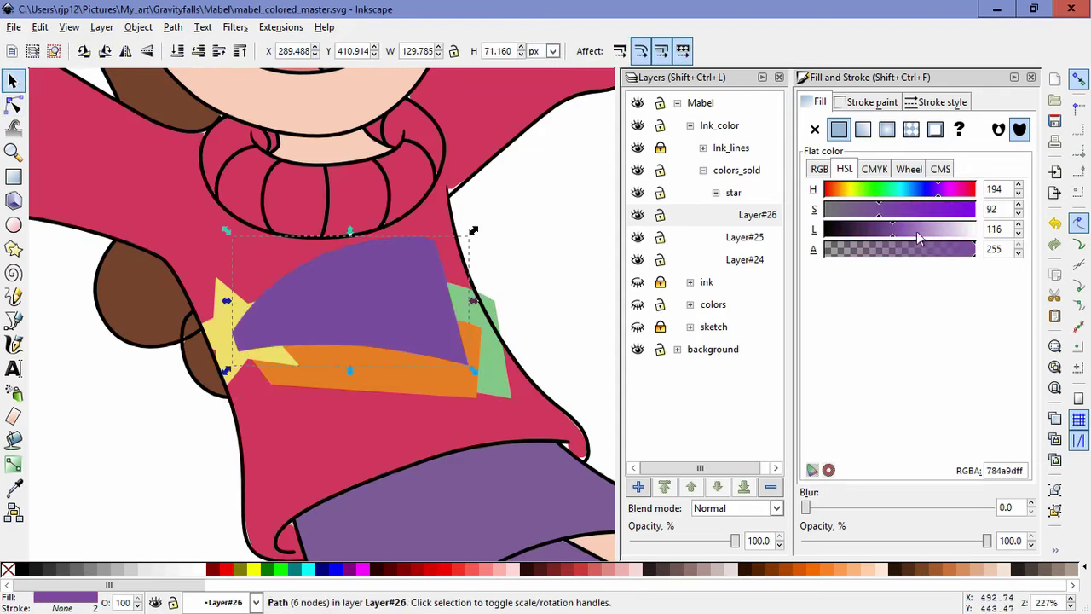
drag(916, 233, 977, 231)
- Clip the green and orange stripes with the white copy so they stay within the purple stripe's outline
shift+click(469, 308)
shift+click(441, 385)
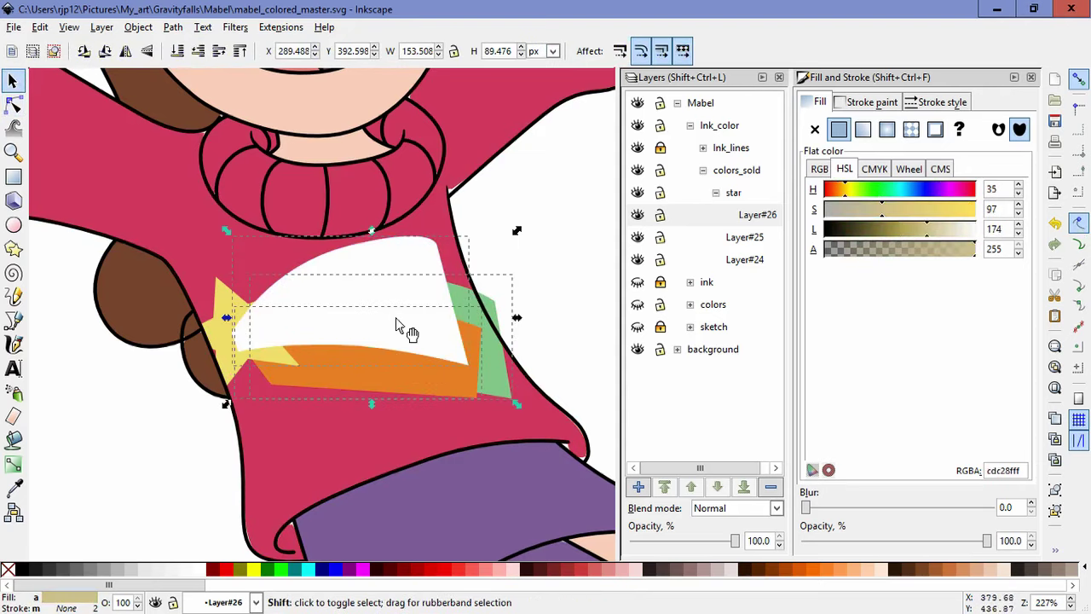
click(138, 27)
mouse_move(267, 151)
click(349, 151)
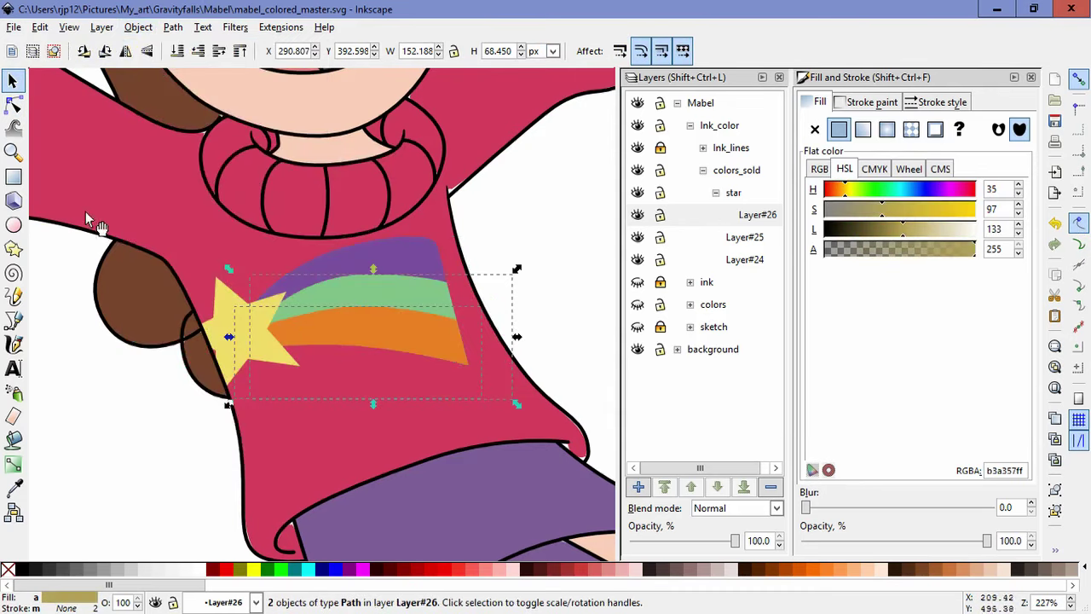
- Adjust the upper curves of the clipped green and orange stripes with their nodes and handles to even out the band widths
key(n)
click(366, 284)
click(365, 279)
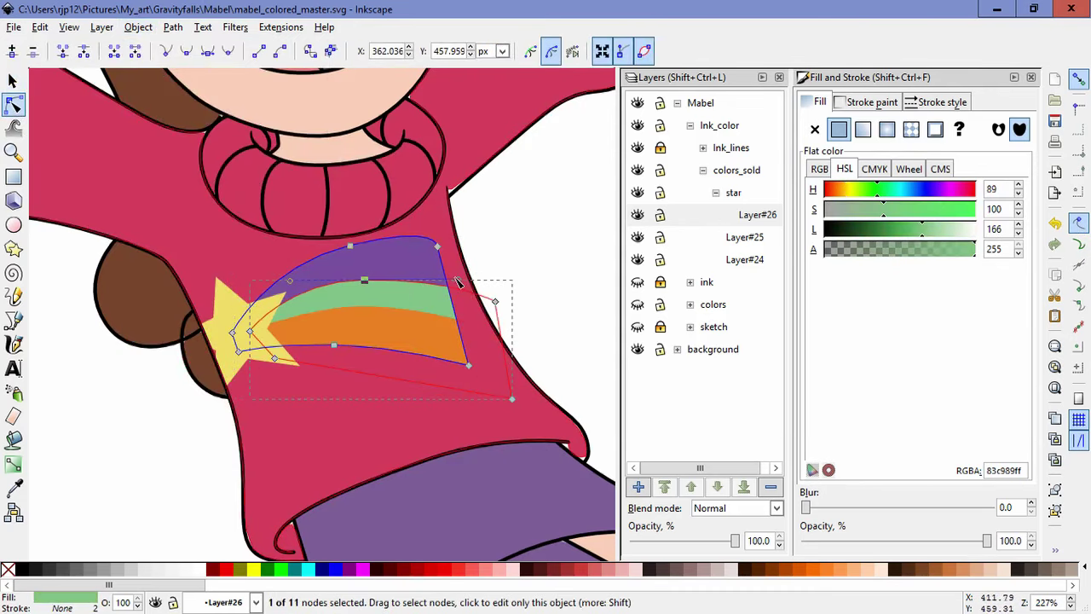
mouse_move(437, 224)
mouse_down()
mouse_move(409, 232)
mouse_move(430, 232)
mouse_up()
click(423, 265)
click(364, 294)
drag(366, 282, 358, 283)
click(365, 309)
click(363, 312)
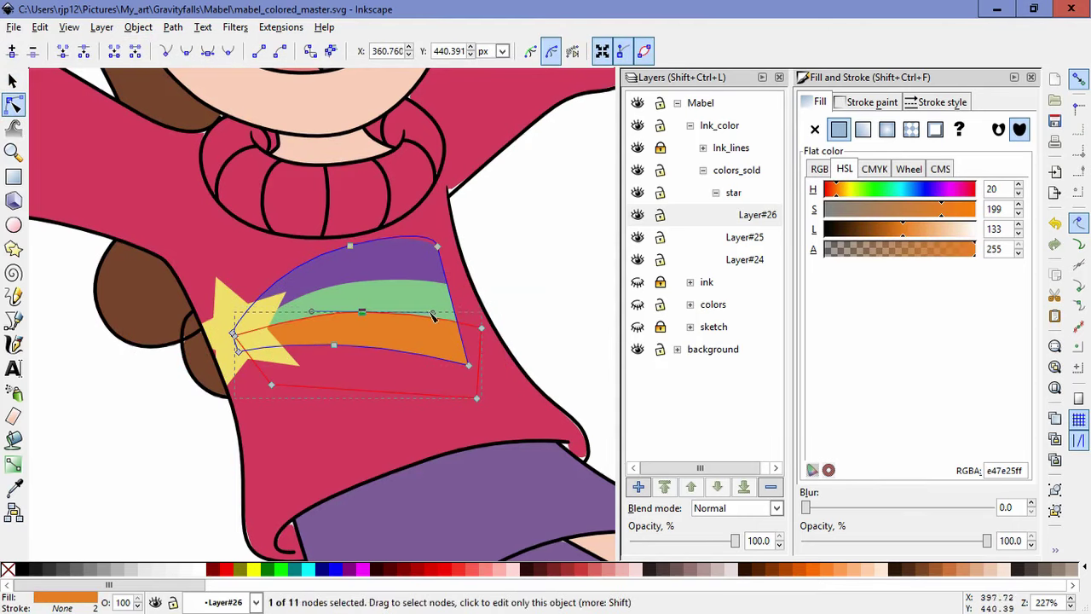
click(539, 325)
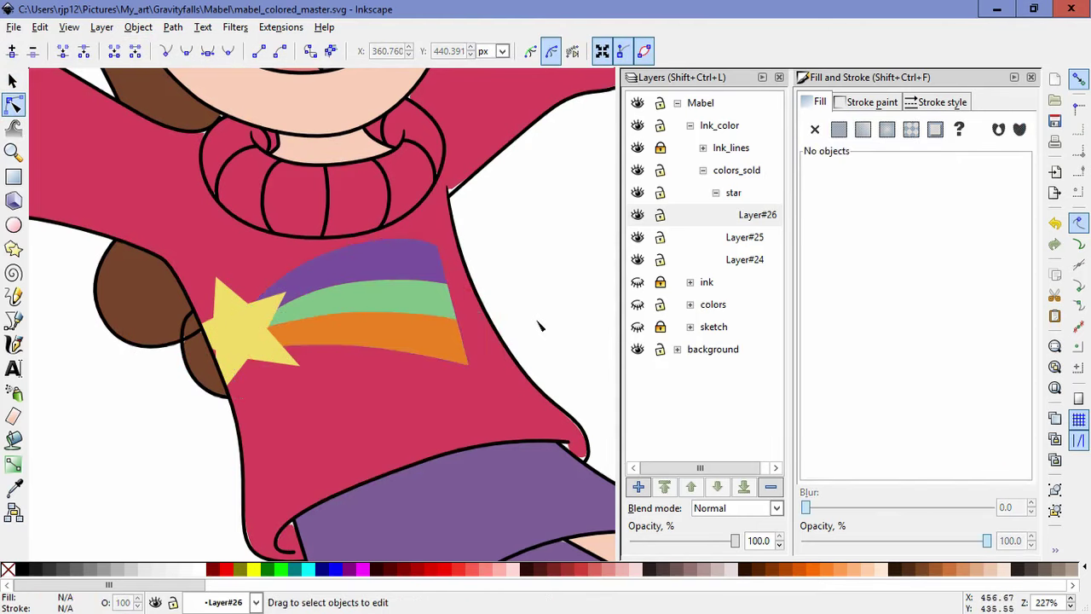
- Tilt the star and three stripes together so the rainbow's far end rises slightly, and nudge them into position on the sweater
click(13, 81)
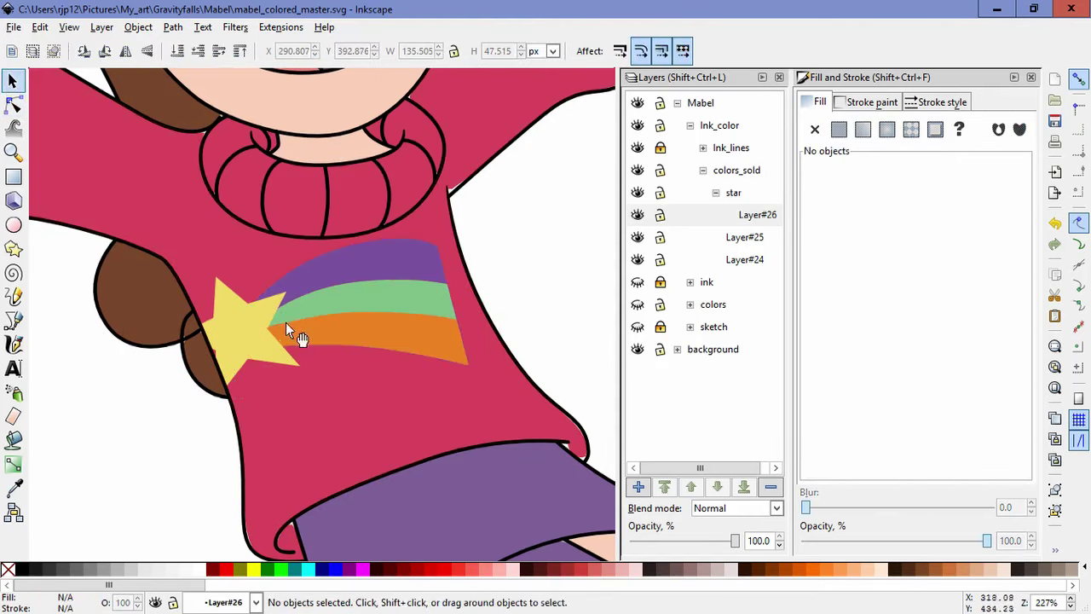
click(288, 329)
shift+click(312, 299)
shift+click(330, 271)
shift+click(226, 337)
drag(520, 321, 519, 299)
drag(365, 288, 370, 299)
- Adjust the lower node of the star's clip outline where it meets the sweater's side edge
click(577, 312)
click(232, 306)
click(13, 103)
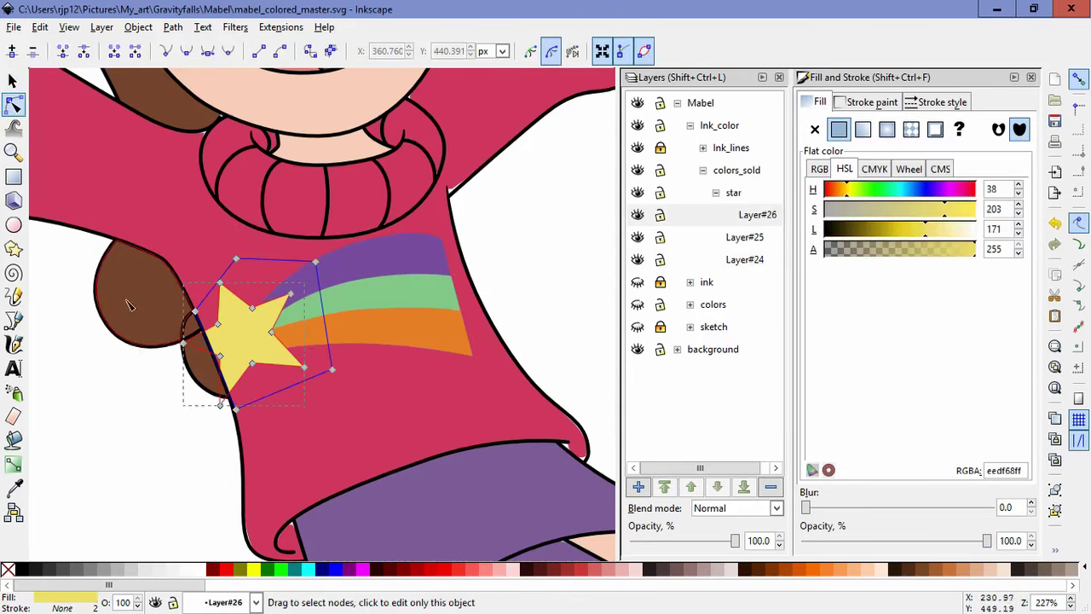
click(237, 412)
click(539, 267)
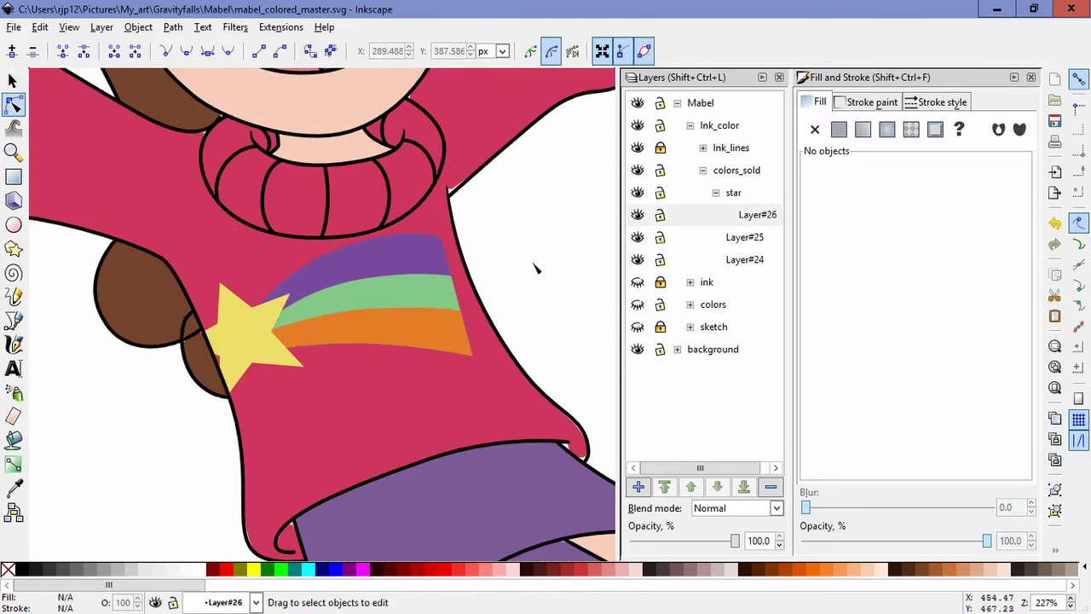
- Move the star and all three stripes together slightly inward, away from the sweater's edge beside the hair
scroll(535, 268, down, 3)
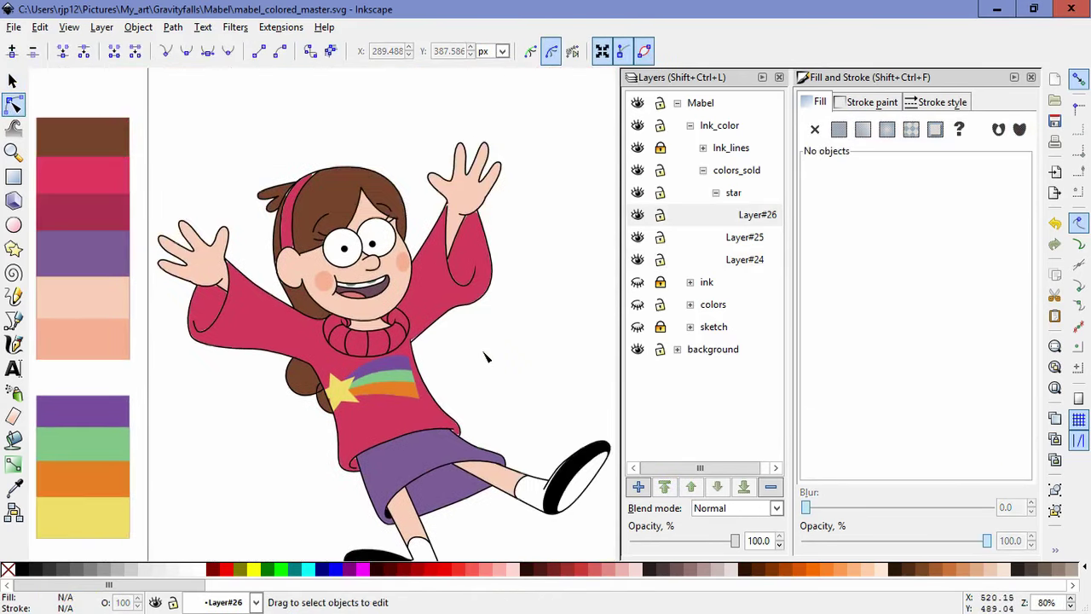
click(13, 81)
scroll(289, 367, up, 3)
click(442, 435)
shift+click(513, 432)
shift+click(539, 399)
shift+click(551, 364)
drag(580, 401, 402, 383)
- Realign the star's clip outline with the sweater's side edge and save the drawing
click(14, 103)
drag(194, 407, 191, 404)
click(540, 366)
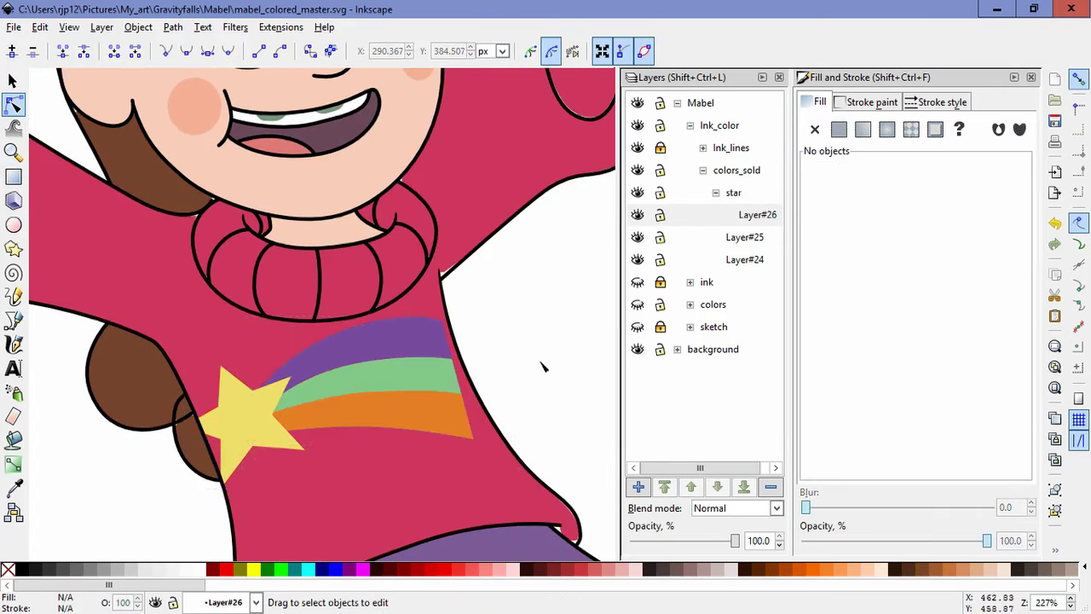
scroll(540, 366, down, 3)
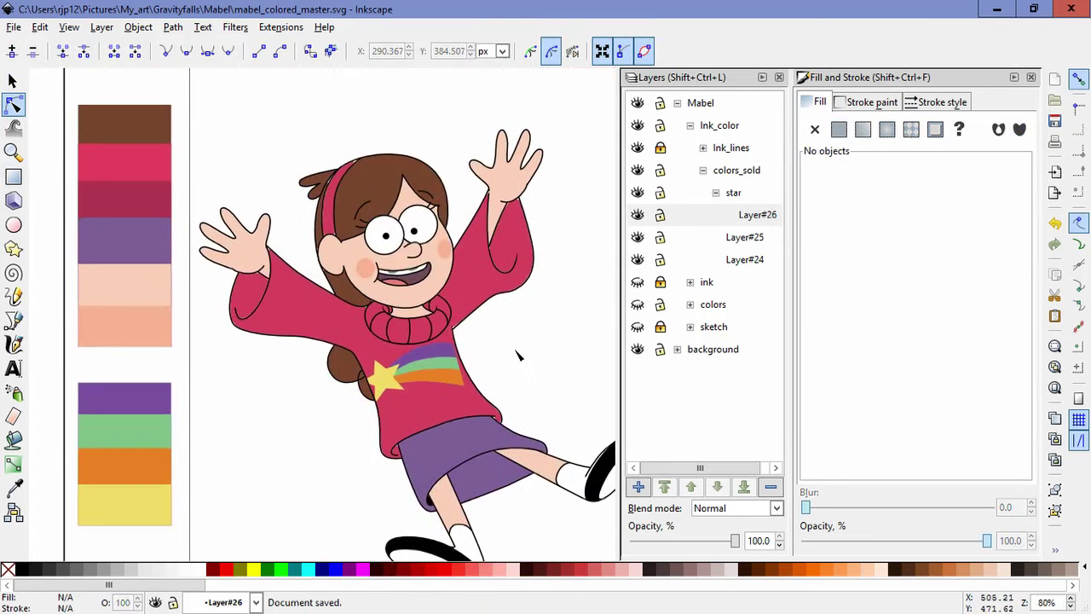
- Delete the extra node on the red sweater fill by the hem's curl and move the nearby nodes onto the ink lines
scroll(450, 441, up, 5)
click(294, 491)
scroll(286, 484, down, 1)
drag(292, 490, 247, 490)
key(Delete)
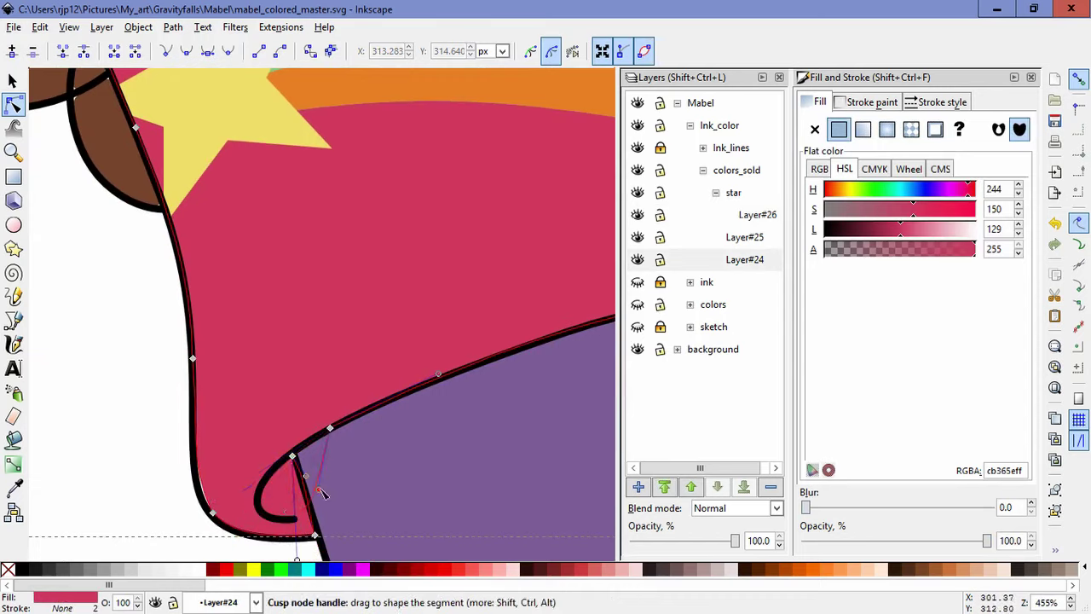
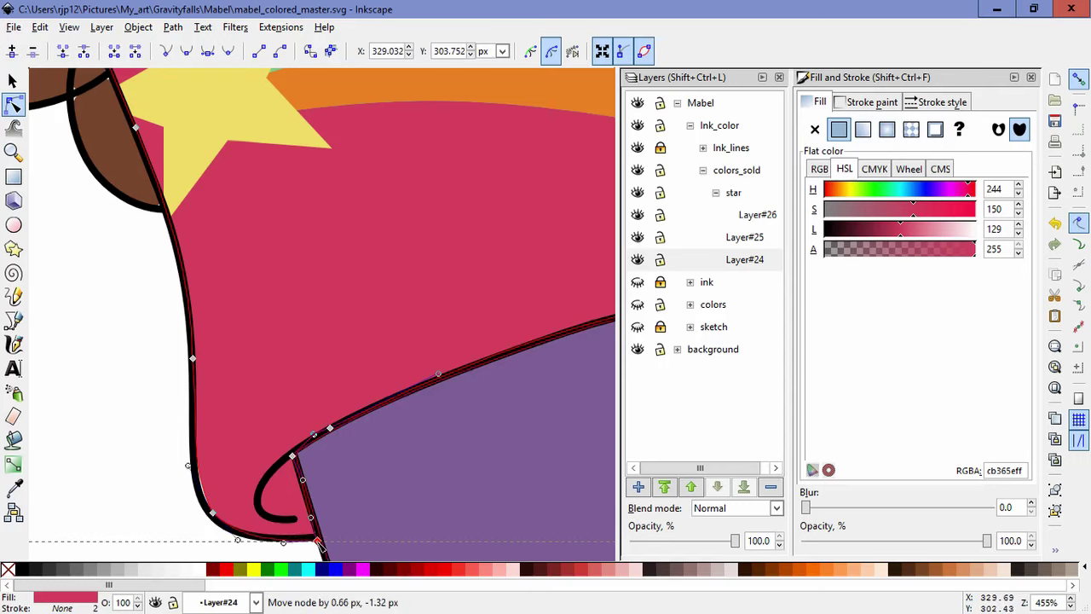
drag(213, 513, 206, 516)
- Move the nodes of the small brown hair piece beside the star so its fill reaches under the surrounding ink lines
click(109, 167)
drag(103, 166, 262, 512)
scroll(263, 511, up, 2)
click(227, 358)
drag(210, 392, 202, 362)
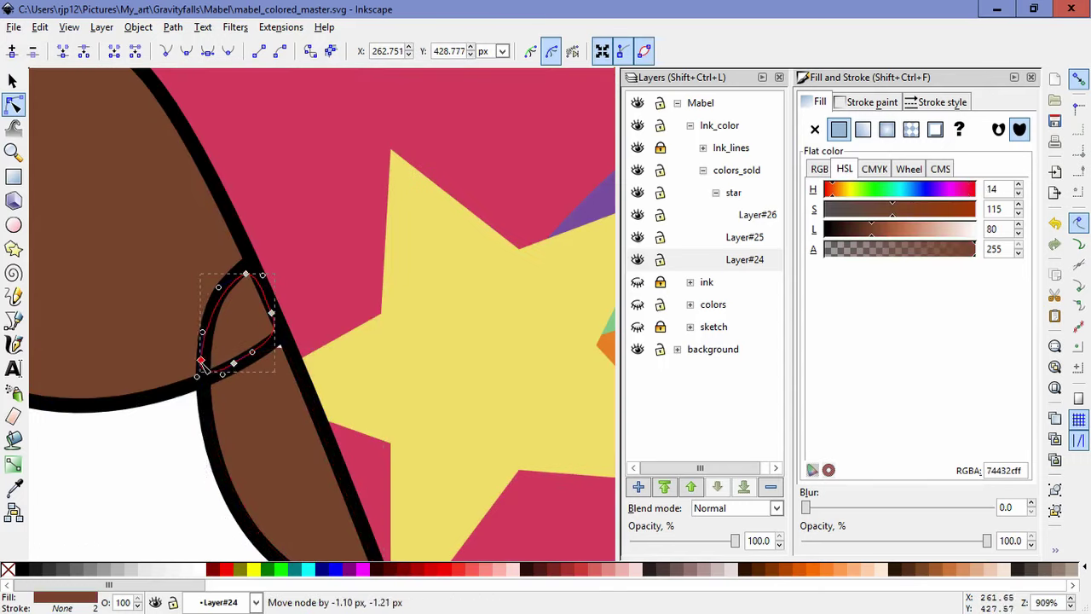
drag(246, 273, 246, 265)
drag(271, 313, 274, 319)
click(277, 365)
click(192, 492)
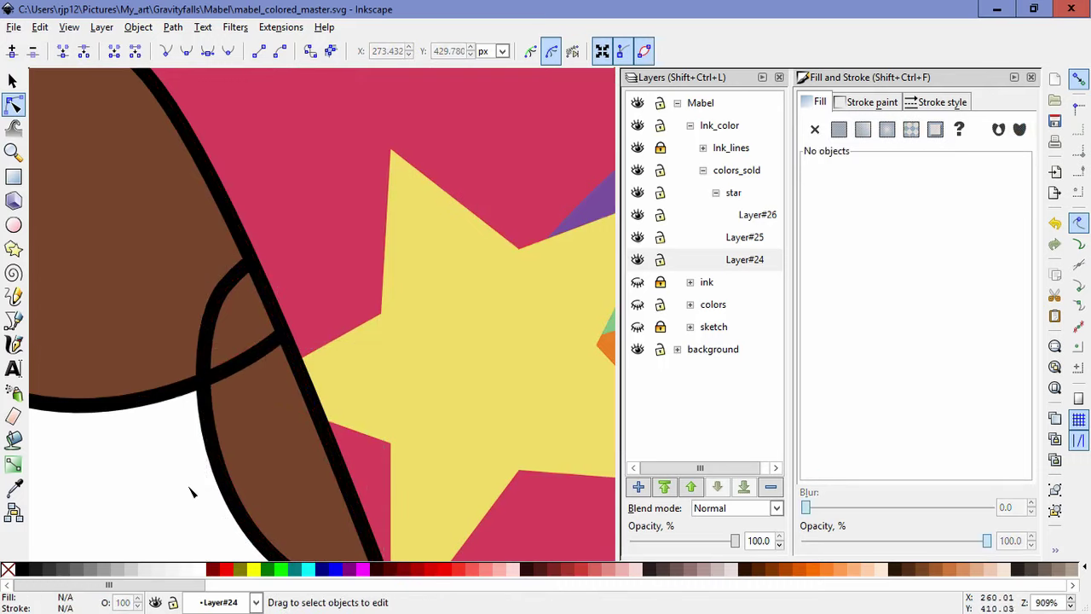
- Move the red sweater fill's corner node under the raised arm into the ink corner beside the collar
scroll(197, 502, down, 2)
click(267, 275)
click(260, 402)
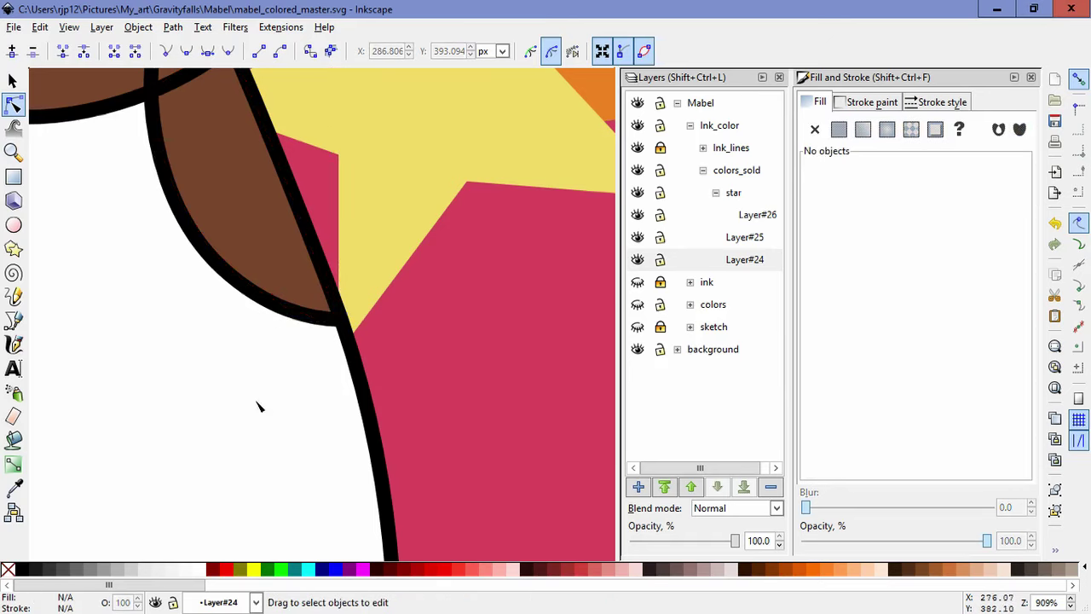
scroll(265, 395, down, 2)
scroll(266, 395, down, 1)
drag(539, 136, 398, 383)
scroll(400, 367, up, 3)
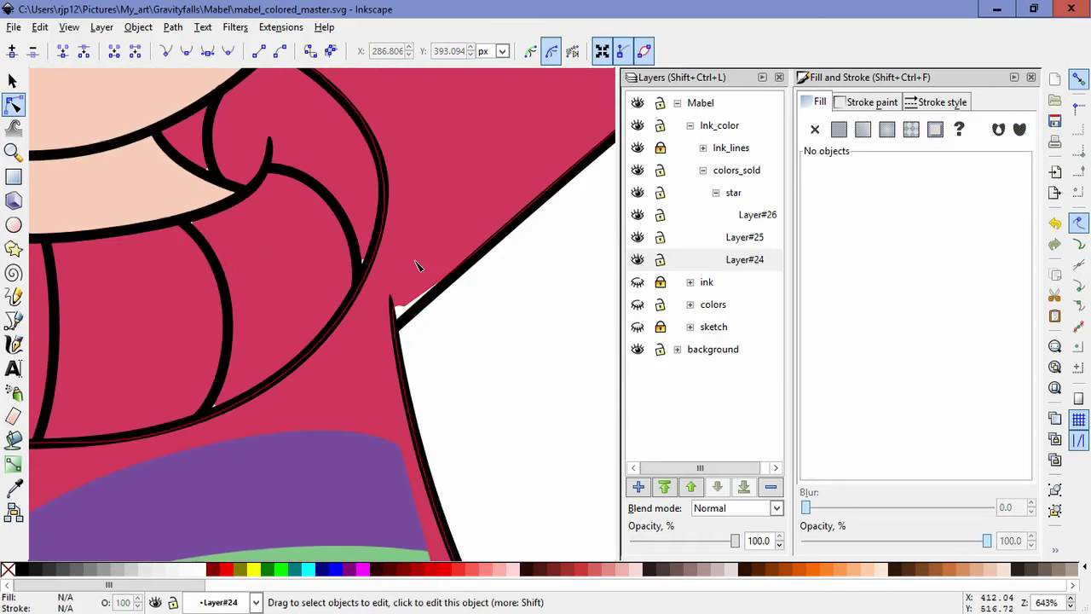
click(418, 265)
drag(405, 307, 397, 323)
- Move the upper and lower corner nodes of the outer turtleneck segments under the surrounding ink lines
click(366, 246)
drag(362, 257, 359, 270)
drag(247, 378, 367, 358)
click(405, 329)
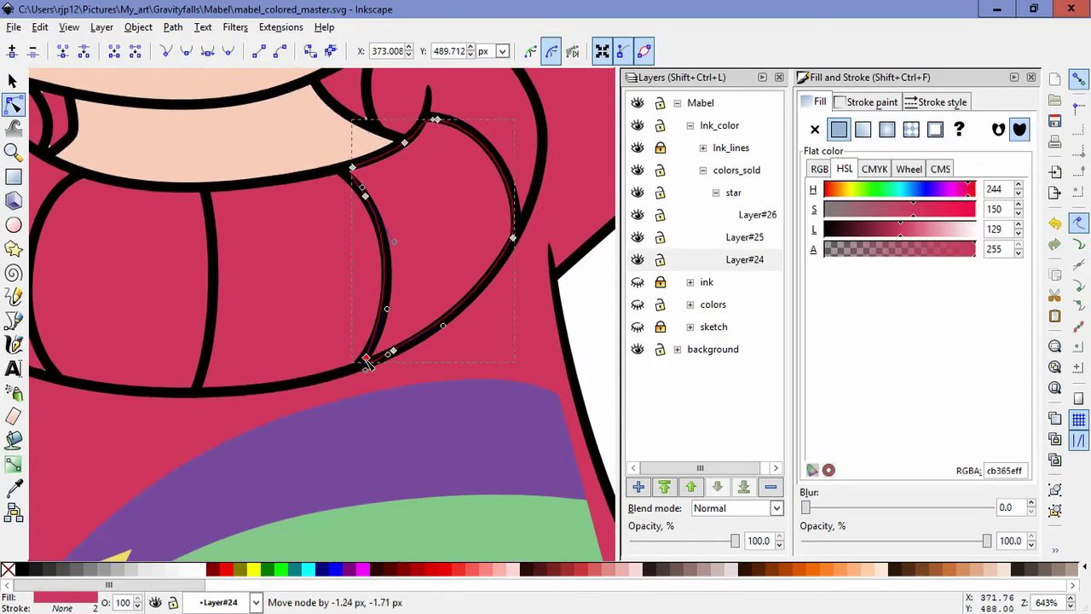
click(573, 369)
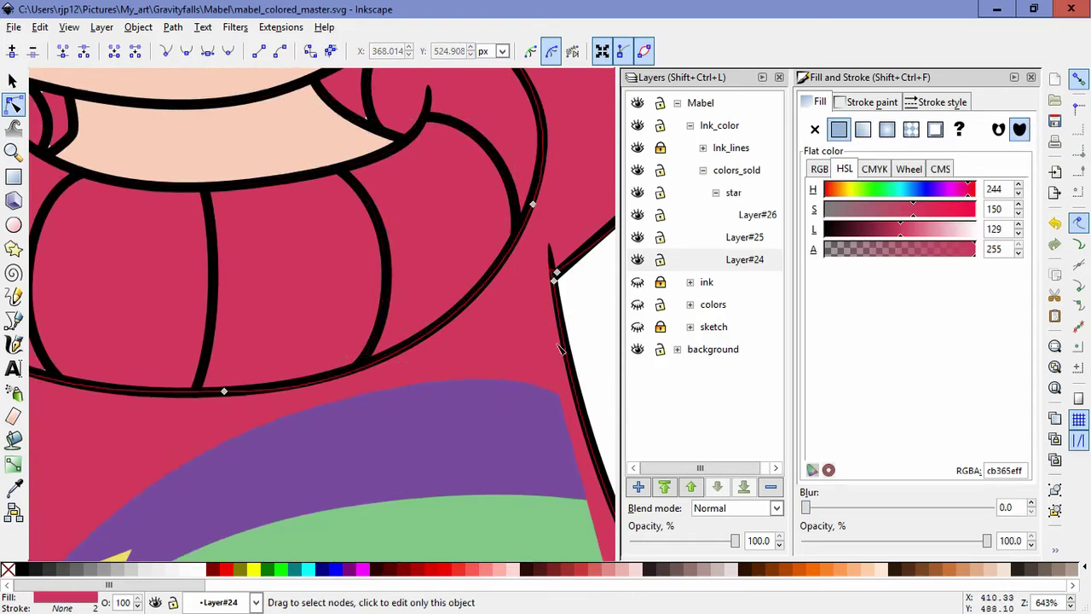
- Move the fill nodes where the turtleneck and sweater meet the chin outline under the ink lines
click(584, 332)
drag(585, 334, 362, 559)
click(133, 331)
drag(140, 346, 148, 348)
click(248, 235)
drag(224, 214, 214, 214)
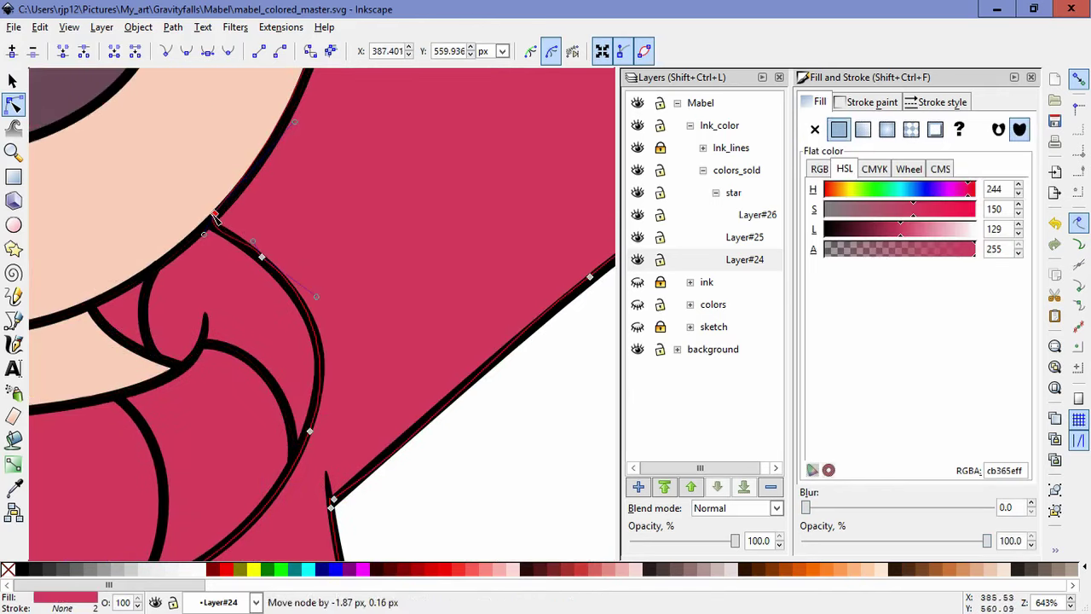
click(528, 417)
click(290, 358)
click(419, 492)
scroll(439, 495, down, 4)
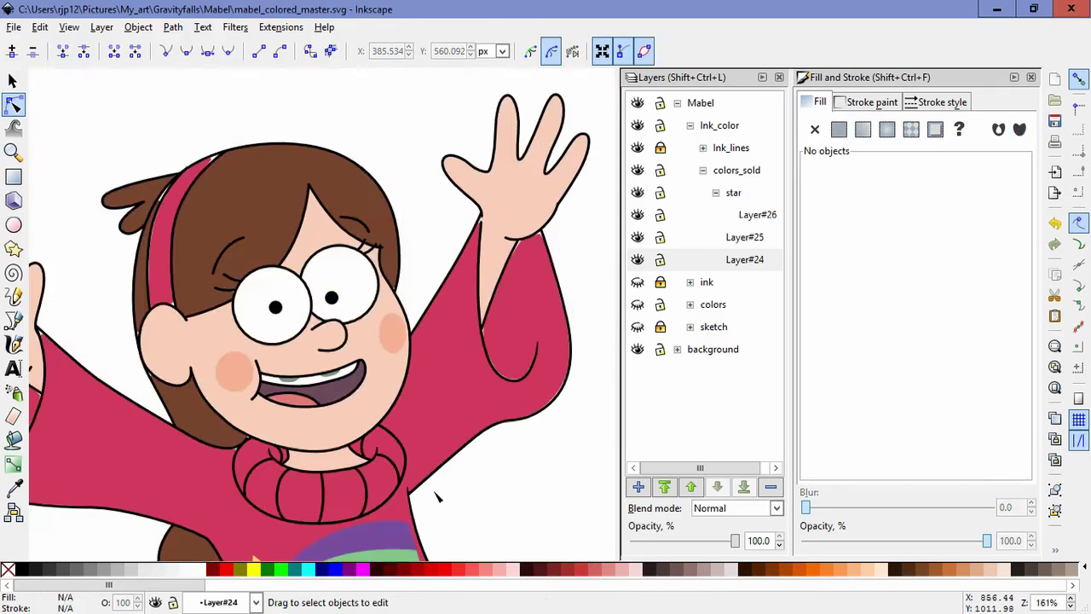
- Move the fill nodes where the shoulder, hair and turtleneck meet so the colors end under the ink lines
scroll(187, 469, up, 3)
scroll(304, 455, up, 2)
click(382, 341)
drag(421, 324, 431, 321)
click(305, 434)
drag(351, 393, 366, 381)
drag(277, 388, 279, 392)
- Unlock the ink lines, extend the lower hair outline's end node to the face outline, and lock them again
click(657, 277)
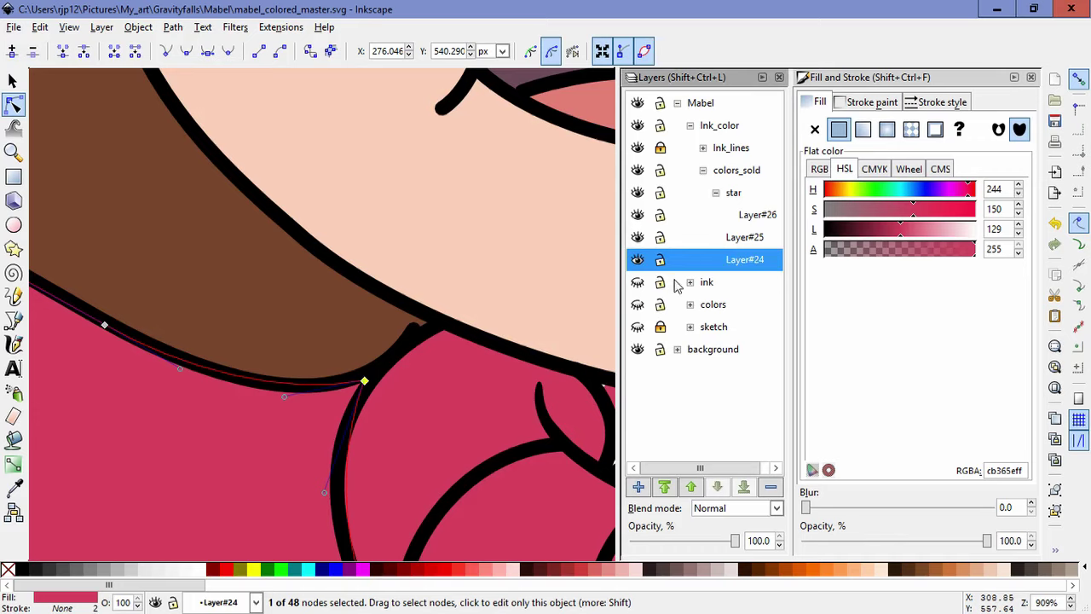
click(413, 327)
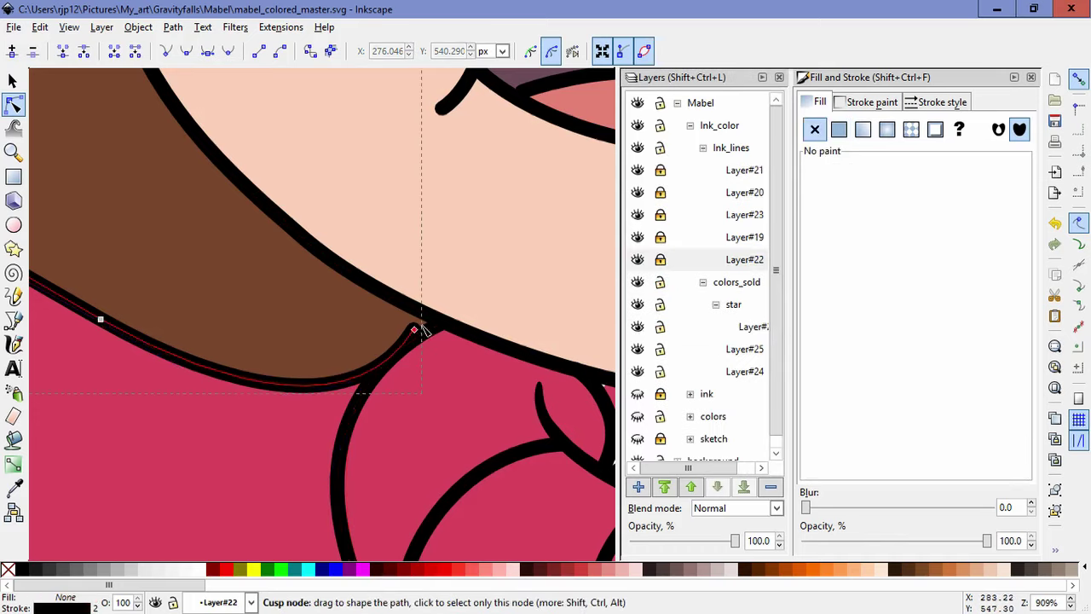
click(422, 322)
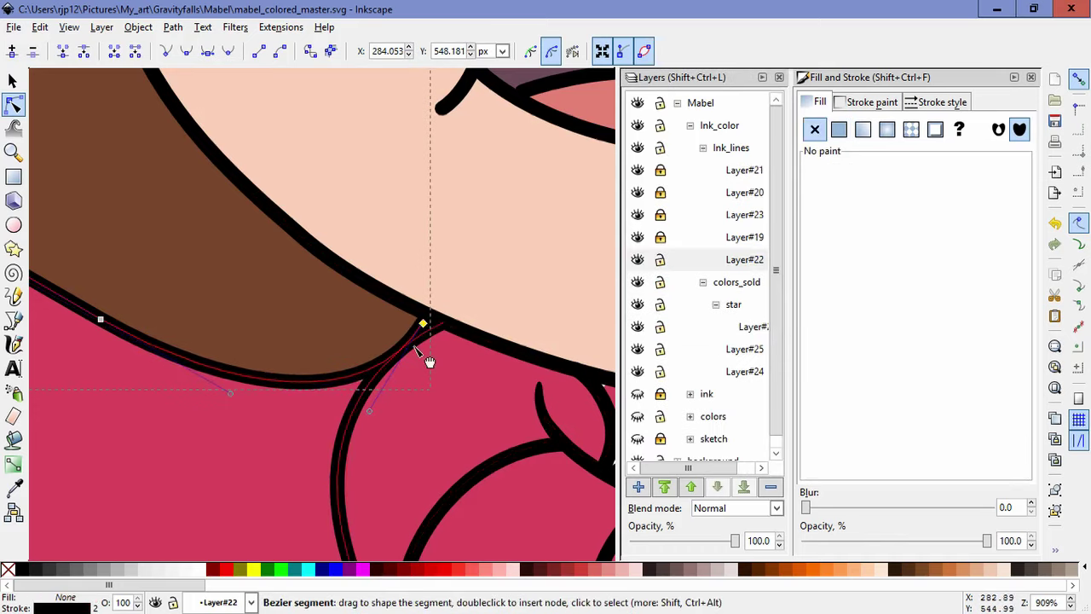
click(703, 149)
click(367, 375)
- Move the upper nodes of the small turtleneck fill beside the neck under the ink lines
scroll(233, 424, down, 3)
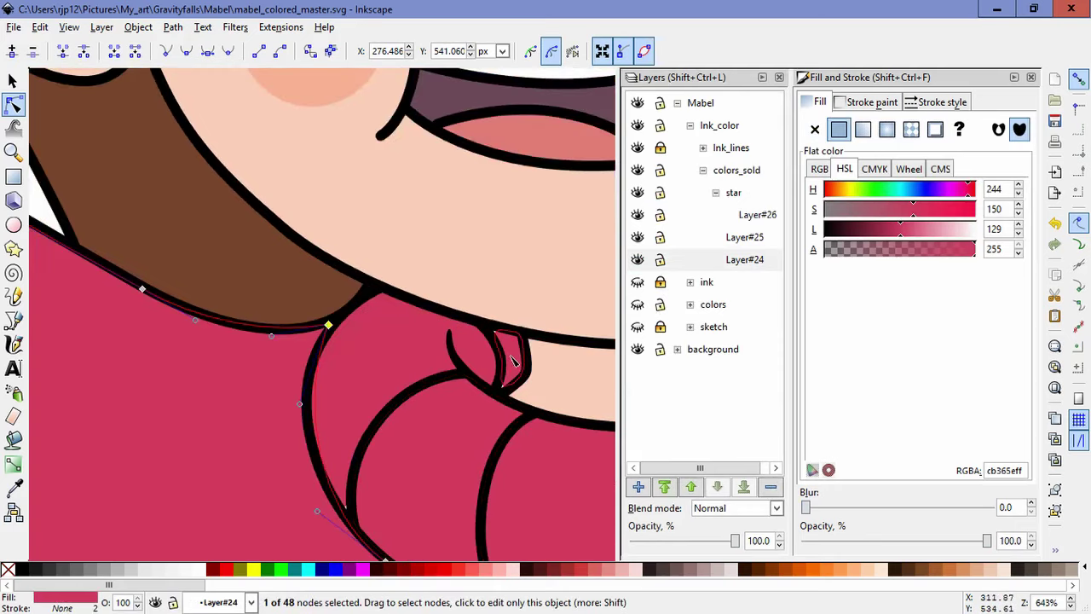
click(522, 366)
scroll(527, 373, up, 3)
click(460, 424)
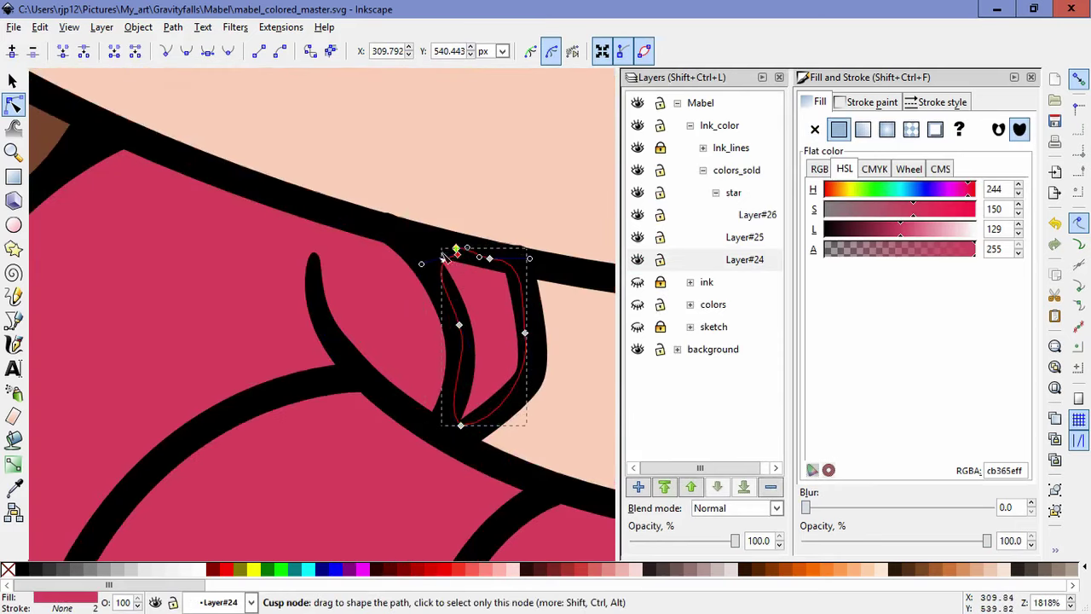
scroll(388, 383, down, 6)
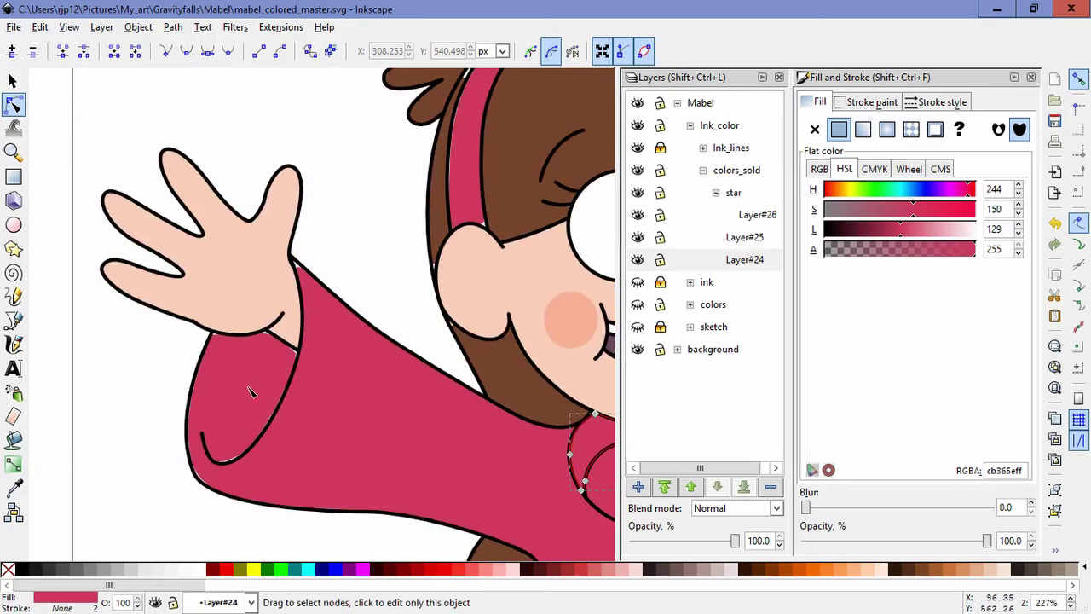
- Delete the extra sweater fill nodes inside the sleeve opening below the hand beside the color swatches
scroll(251, 392, up, 4)
scroll(285, 309, down, 3)
click(290, 357)
drag(339, 463, 213, 356)
key(Delete)
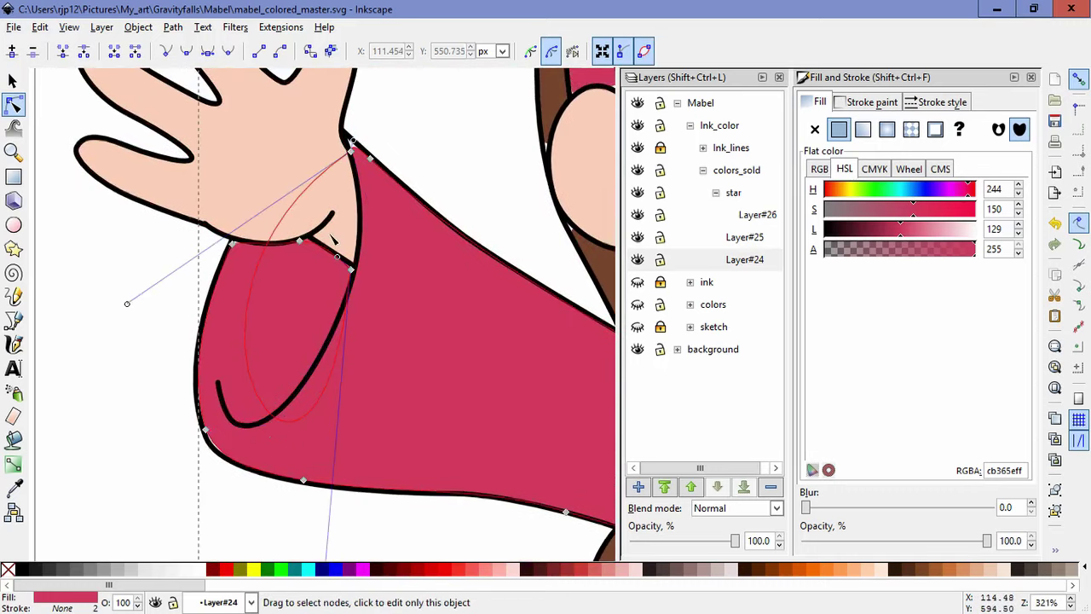
- Reshape the sleeve fill's edge along the wrist and move the cuff's corner nodes under the ink lines
drag(128, 306, 377, 349)
scroll(345, 499, down, 2)
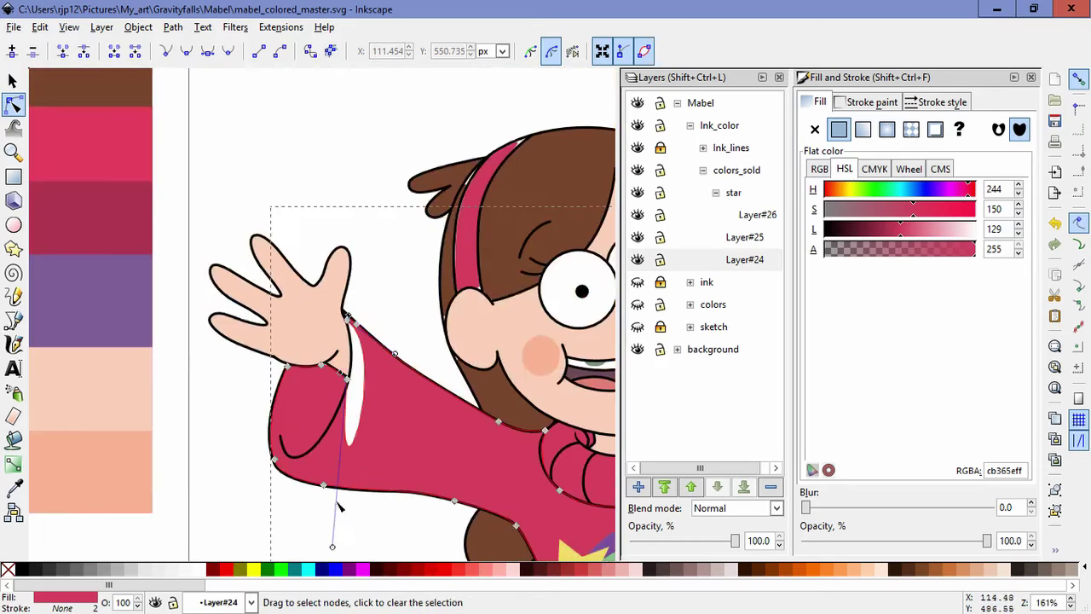
scroll(358, 375, up, 3)
drag(287, 430, 292, 434)
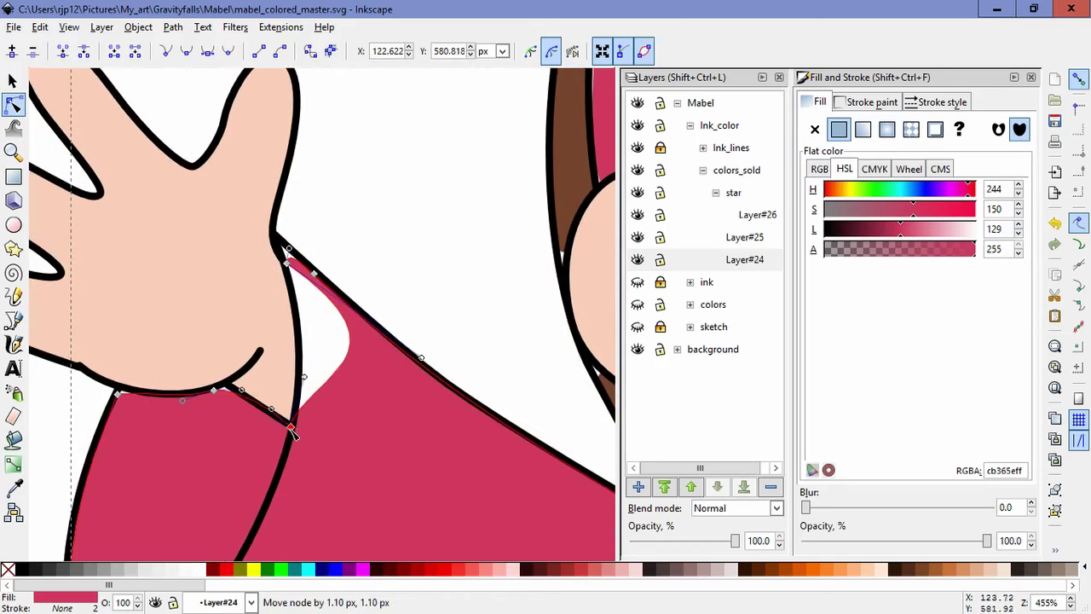
drag(286, 263, 276, 245)
drag(413, 335, 302, 301)
drag(218, 402, 230, 392)
drag(118, 393, 120, 387)
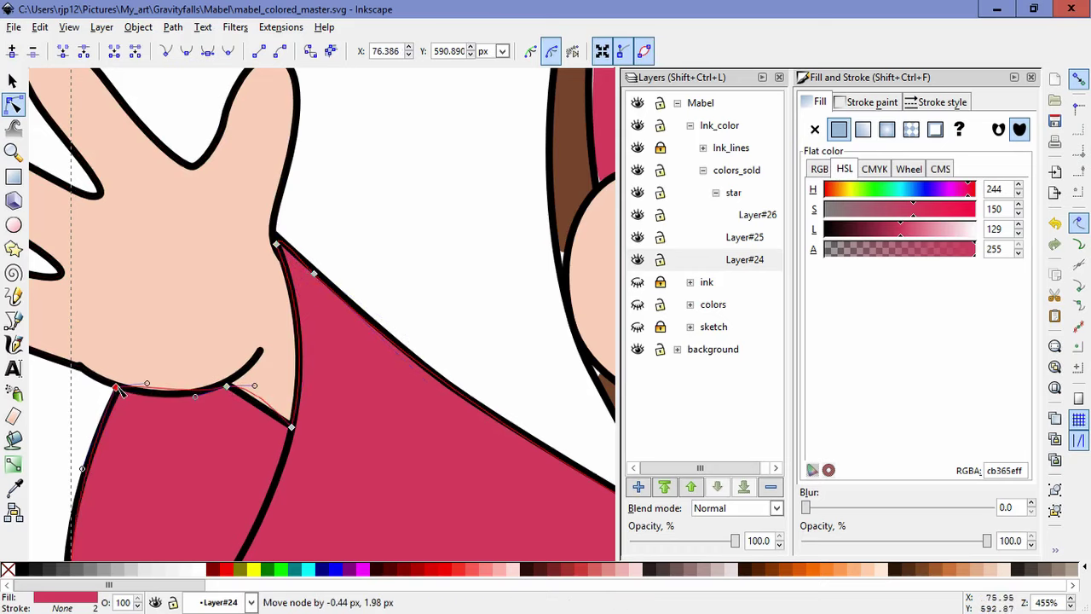
click(429, 271)
- Move the sleeve fill's node on the drooping cuff's outer curve under the ink line
scroll(429, 273, down, 3)
drag(463, 370, 350, 368)
scroll(215, 410, up, 2)
click(212, 406)
scroll(179, 405, up, 3)
drag(153, 384, 148, 392)
click(90, 349)
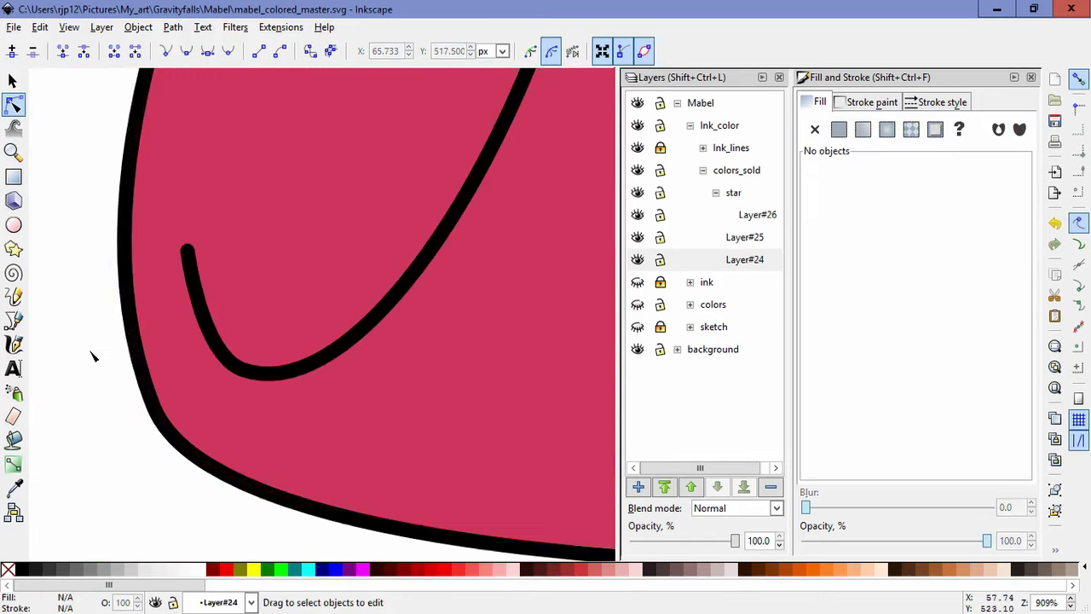
- Move the node on the same sleeve's lower fill edge under the ink line
scroll(89, 349, down, 4)
click(237, 394)
scroll(217, 444, up, 2)
drag(133, 345, 133, 353)
click(276, 423)
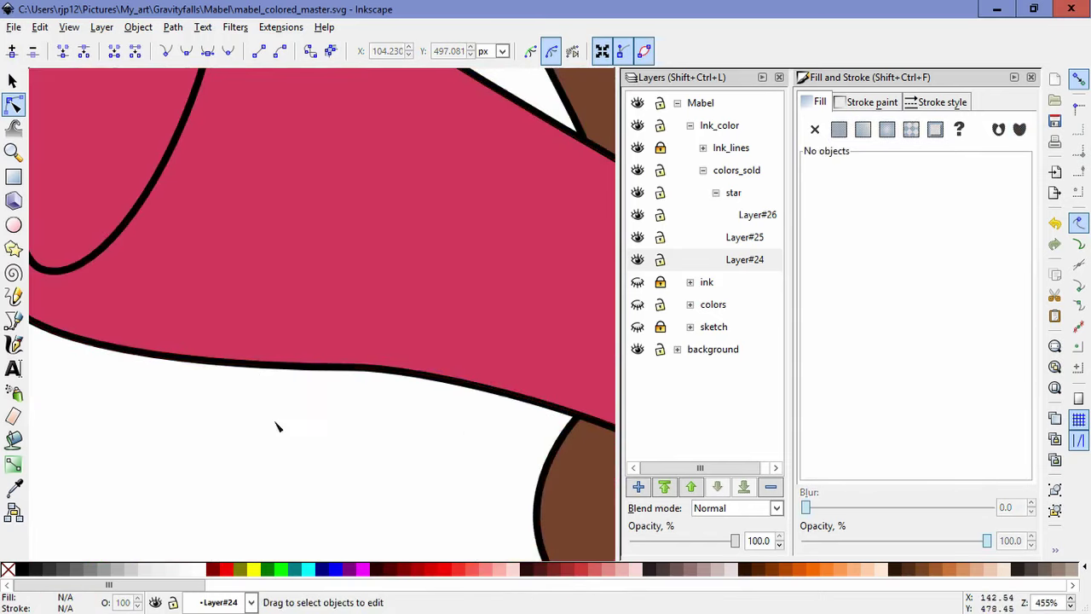
- Reshape the red fill at the sweater hem's rounded tip, moving its nodes and handle under the ink lines
scroll(294, 427, down, 5)
scroll(523, 460, up, 4)
drag(521, 480, 518, 266)
click(366, 382)
scroll(425, 403, up, 3)
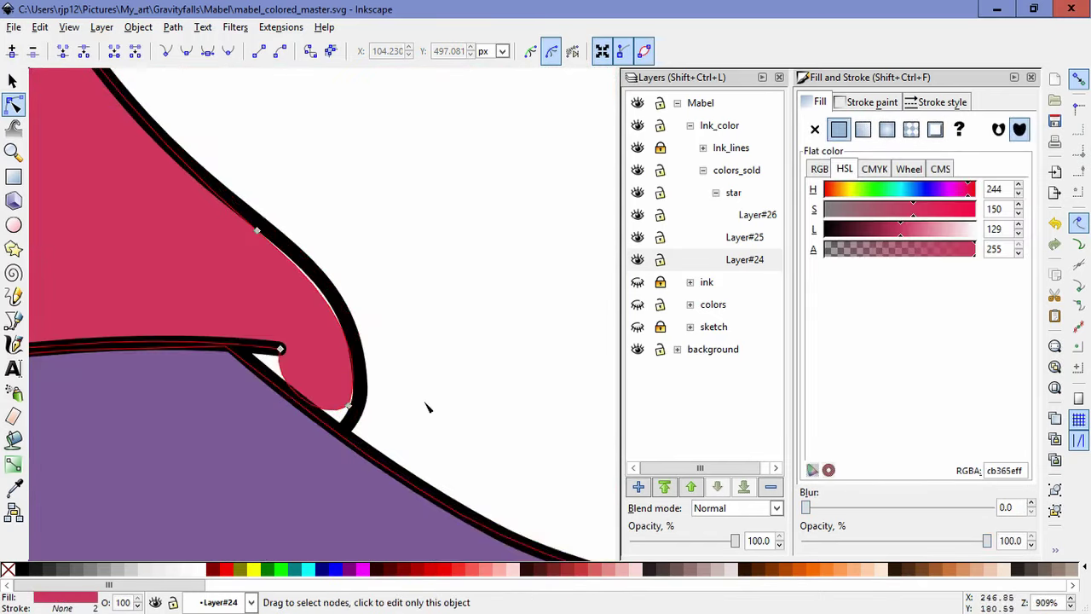
drag(274, 349, 265, 395)
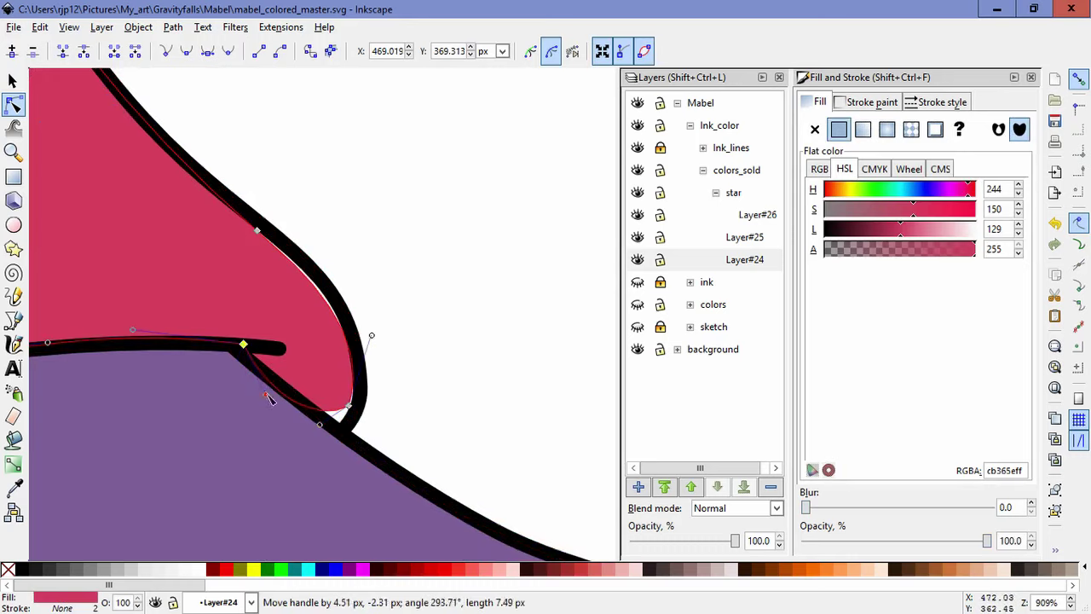
drag(348, 405, 359, 420)
drag(258, 230, 278, 241)
double_click(344, 207)
- Move the top corner node of the purple panel between the legs onto the skirt's ink line
scroll(381, 241, down, 6)
scroll(348, 348, up, 4)
click(358, 320)
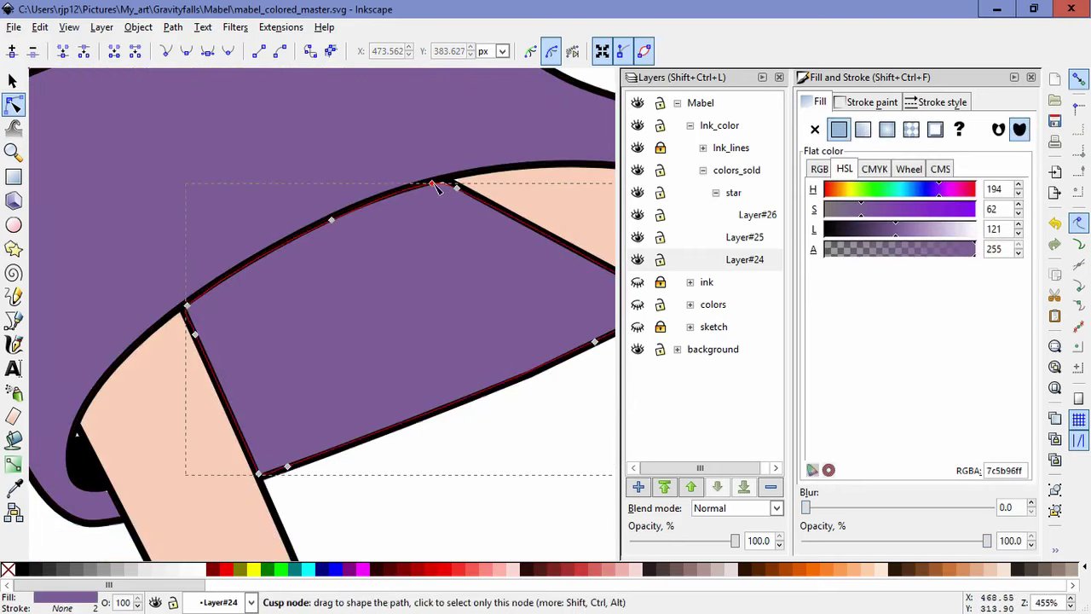
click(439, 182)
- Fill the small black piece inside the skirt's hem with the skirt's purple (7c5b96) using the color picker
click(88, 481)
click(14, 488)
click(318, 386)
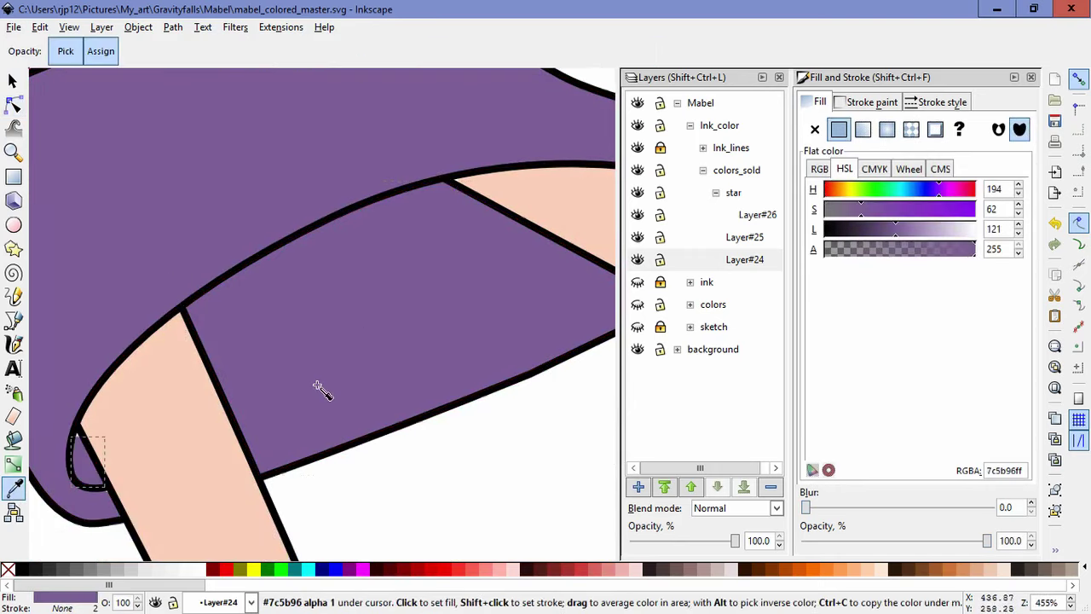
- Move the nodes of the small hem piece and adjoining skirt fill under the ink lines beside the leg
click(13, 104)
scroll(103, 477, up, 3)
drag(238, 401, 242, 383)
click(170, 463)
click(305, 514)
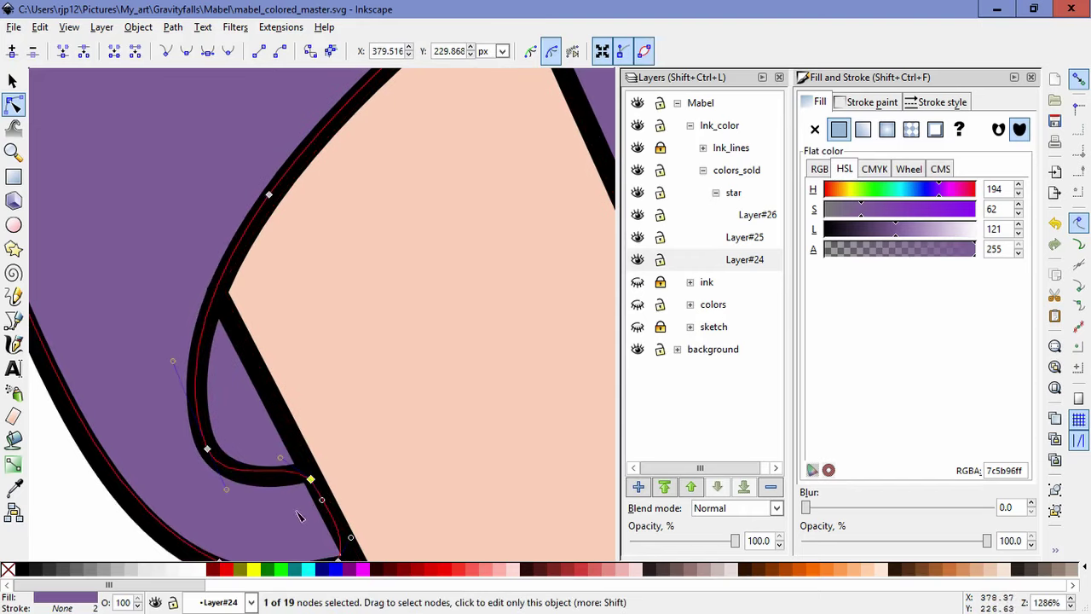
- Darken both inner skirt pieces by setting their fill lightness to 95
scroll(305, 514, down, 5)
scroll(515, 491, right, 2)
click(412, 475)
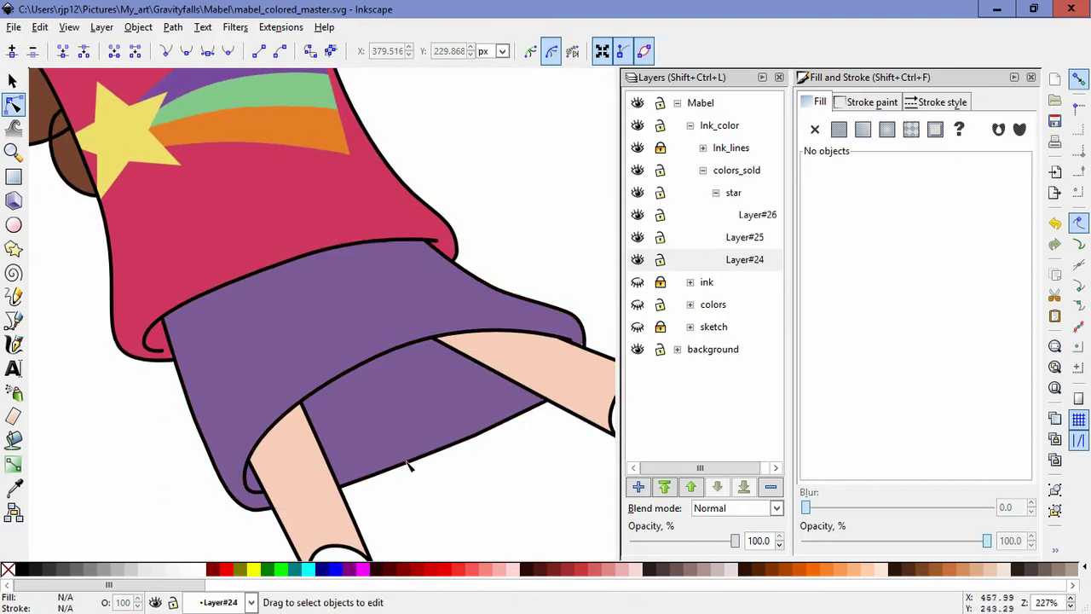
click(385, 412)
click(881, 230)
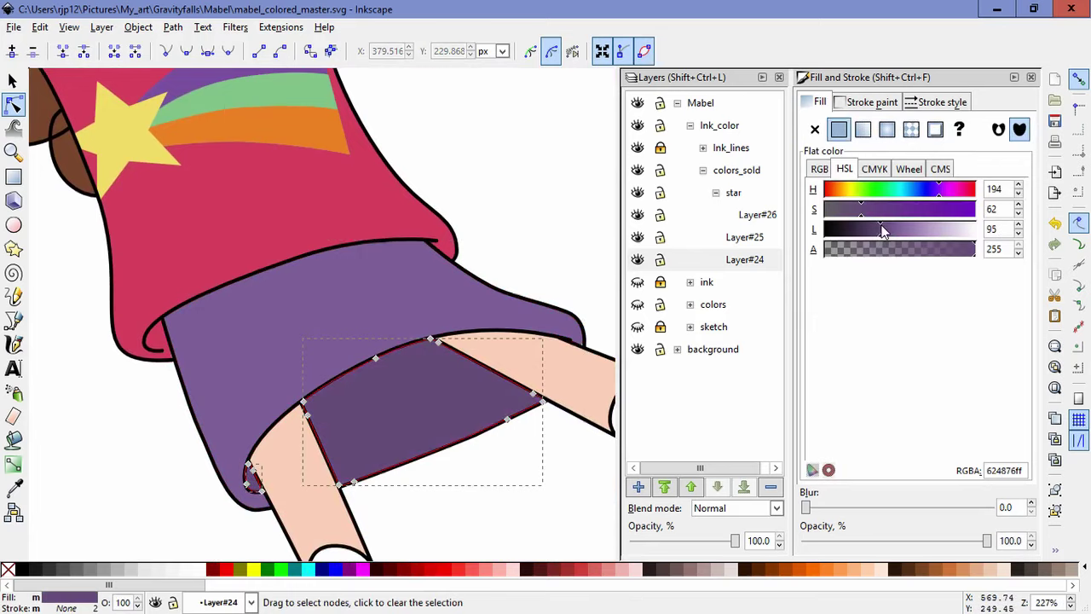
click(496, 513)
- Move the dark inner skirt panel's outer corner node under the extended leg's ink line
scroll(547, 431, up, 3)
click(489, 347)
drag(535, 348, 541, 346)
double_click(549, 404)
- Move the purple skirt fill's tip node into the ink corner above the extended leg
scroll(534, 428, down, 3)
scroll(536, 412, up, 5)
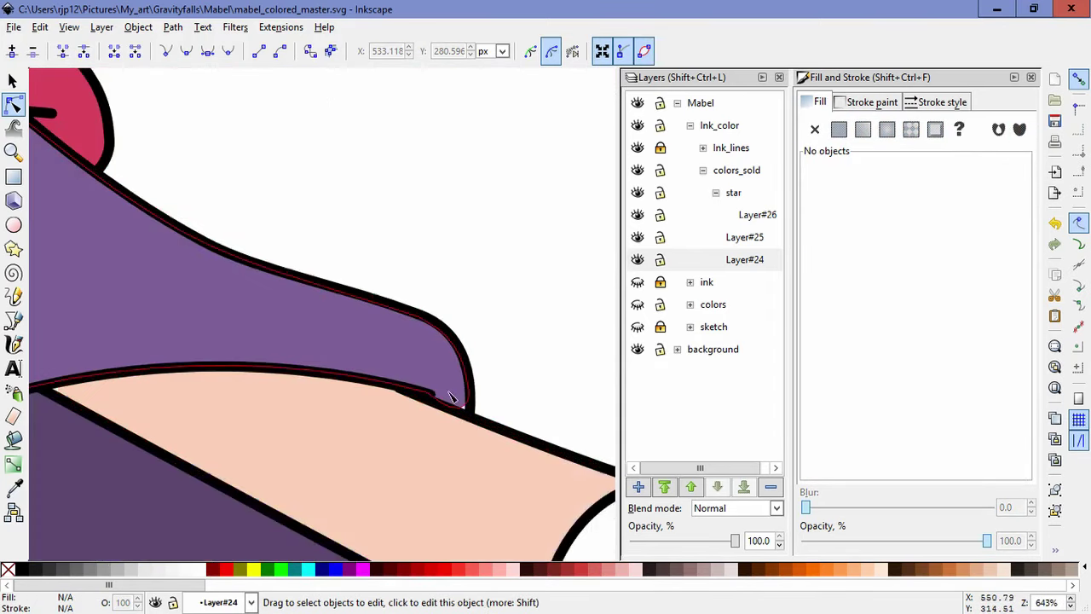
click(475, 426)
drag(480, 434, 483, 436)
key(Escape)
scroll(433, 451, down, 5)
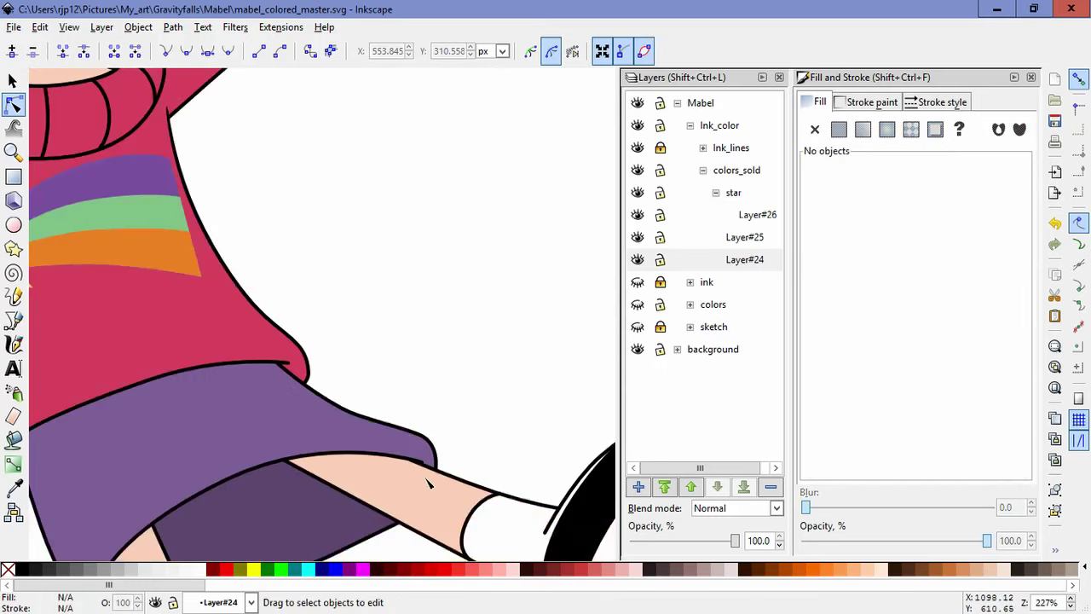
- Move the red hem fill's lower corner node under the ink lines where the sweater's curl meets the skirt
scroll(311, 523, up, 5)
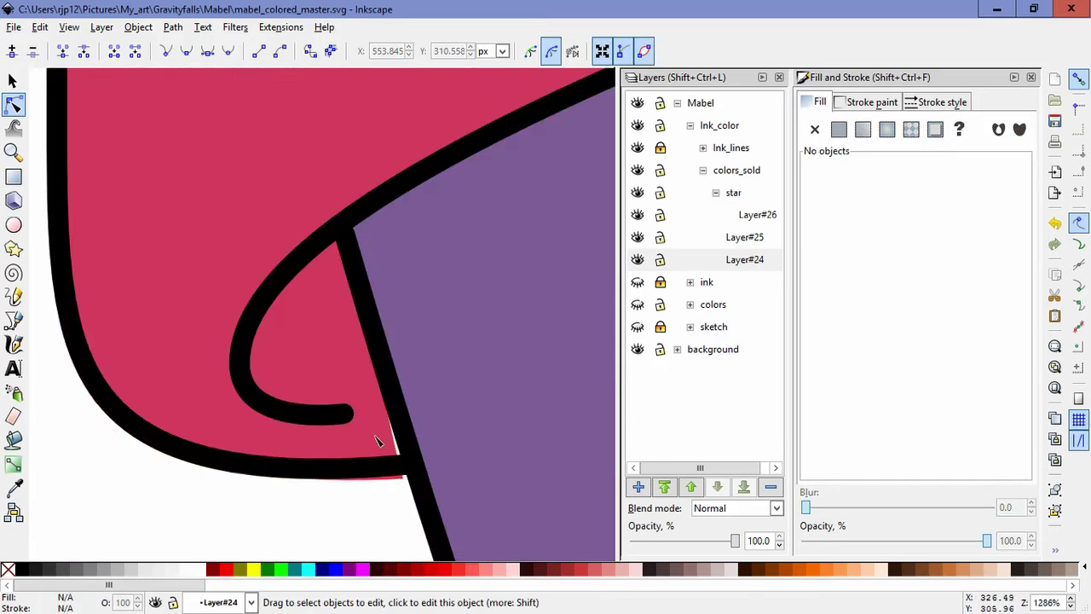
click(377, 444)
key(Escape)
scroll(339, 504, down, 8)
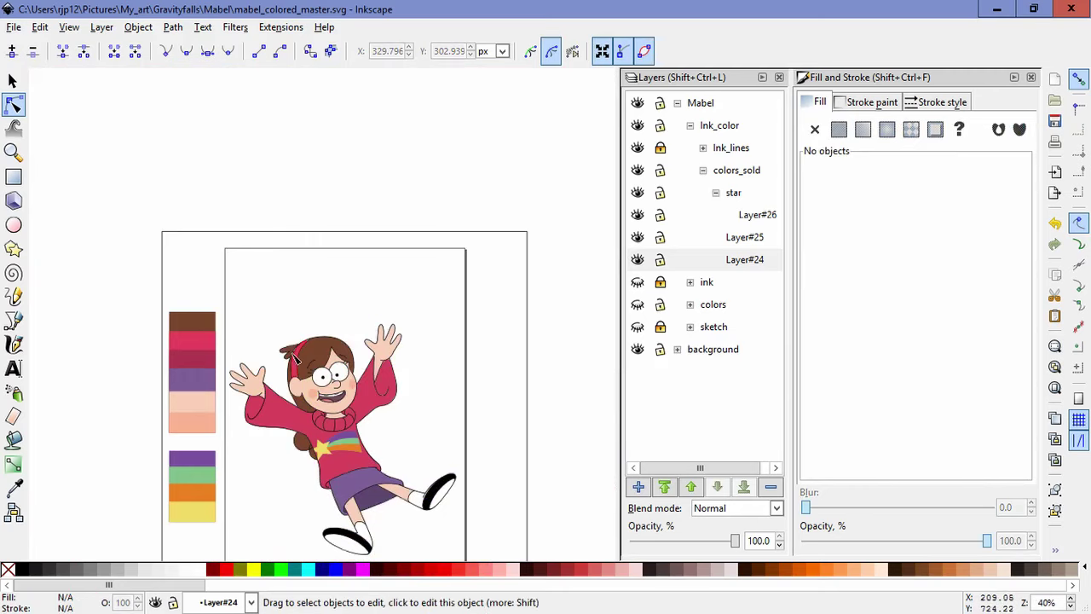
- Move the headband fill's lower nodes above the ear and along its sides under the ink lines
scroll(268, 415, up, 5)
click(282, 422)
click(239, 509)
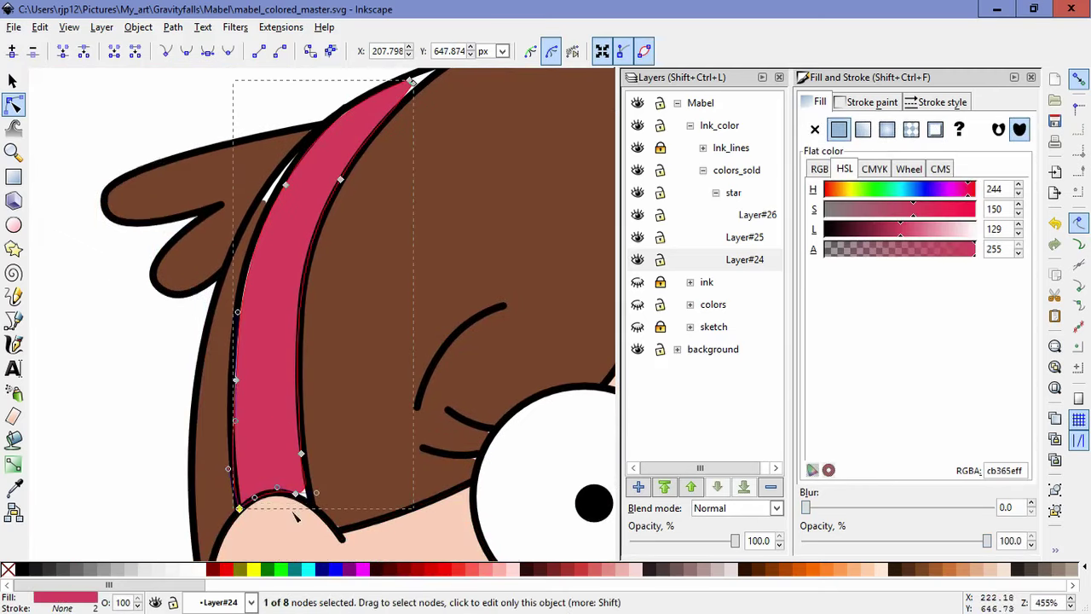
drag(313, 506, 314, 505)
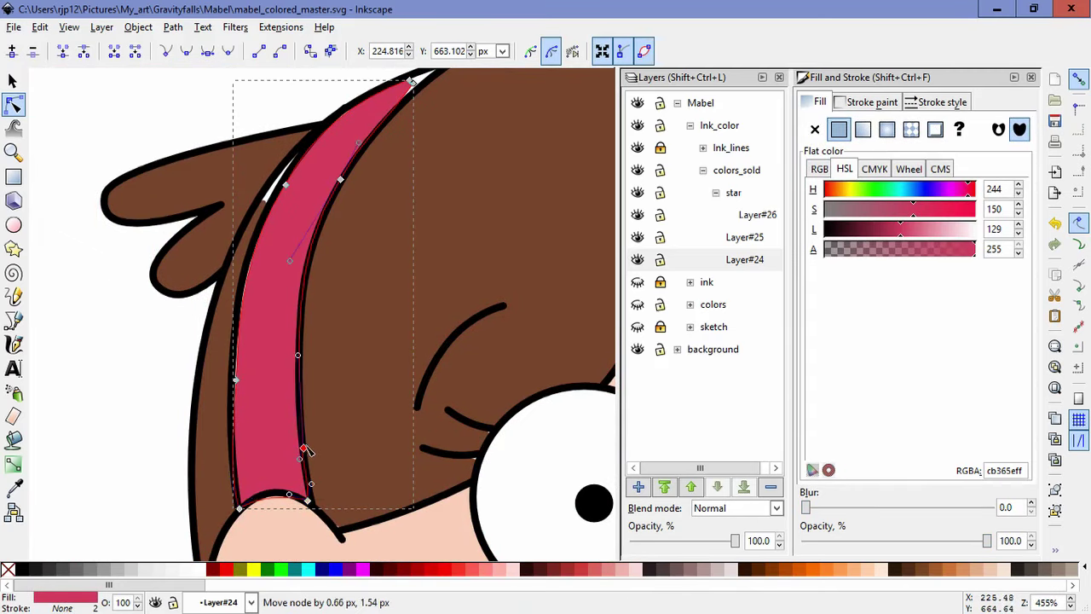
drag(236, 381, 230, 378)
- Move the nodes of the brown hair strip and hair tufts behind the headband under the ink lines
drag(267, 327, 273, 452)
click(226, 450)
drag(264, 330, 277, 298)
drag(224, 416, 220, 416)
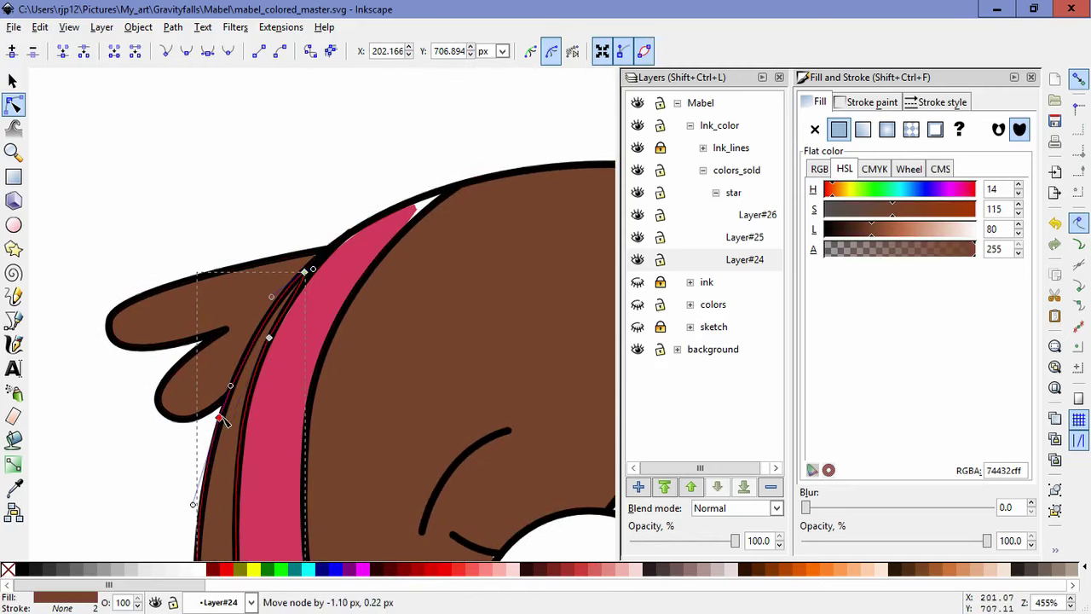
click(298, 267)
drag(312, 256, 317, 254)
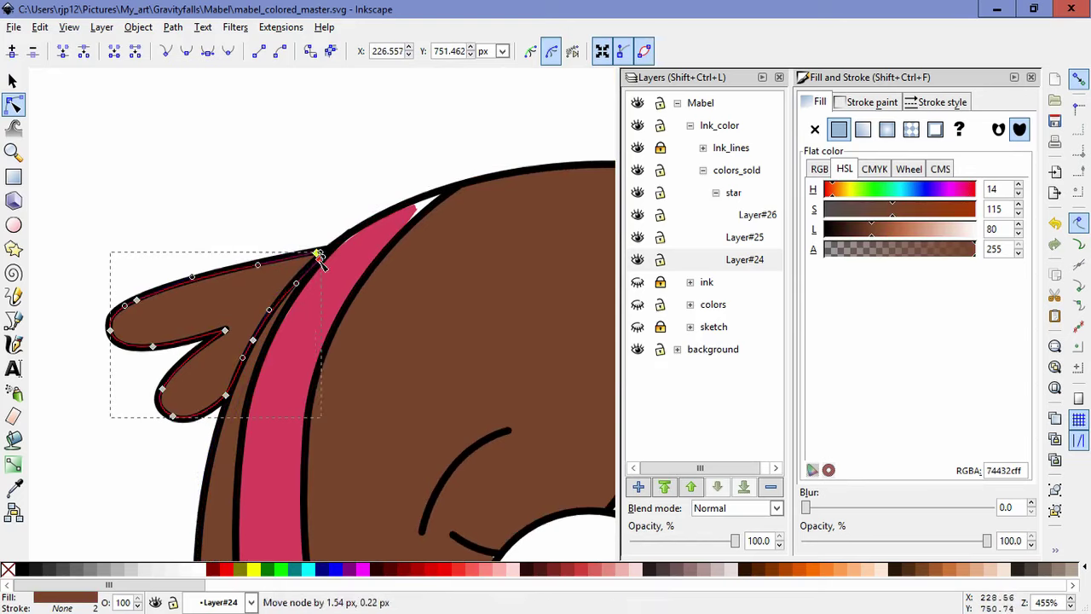
- Extend the headband fill's top nodes into the tip and align its outer edge with the ink line
click(415, 210)
mouse_move(418, 206)
mouse_down()
mouse_move(441, 193)
mouse_move(417, 219)
mouse_up()
drag(316, 260, 330, 242)
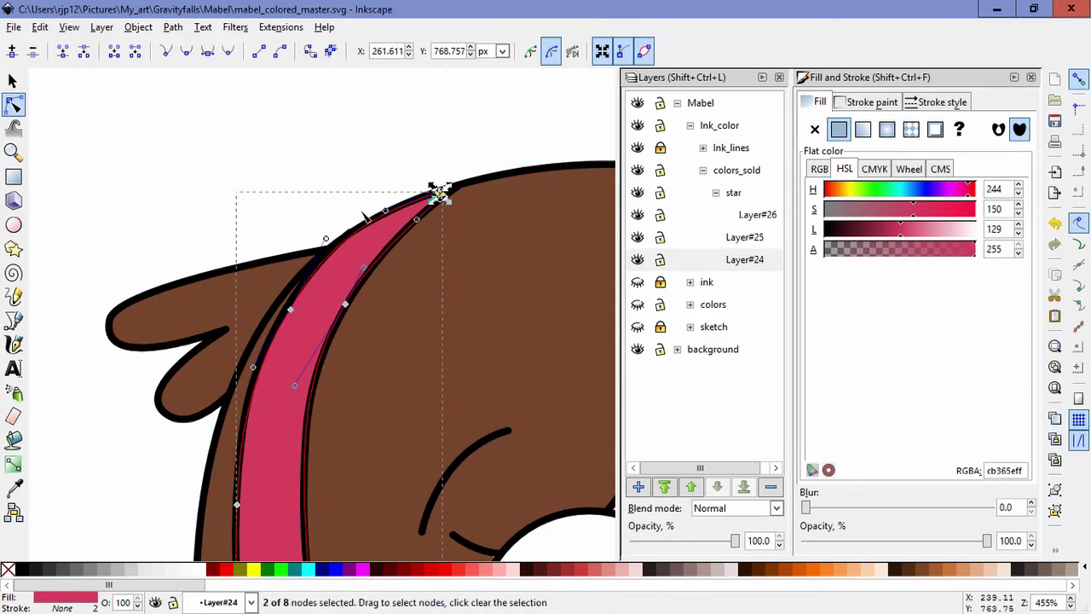
drag(290, 310, 286, 309)
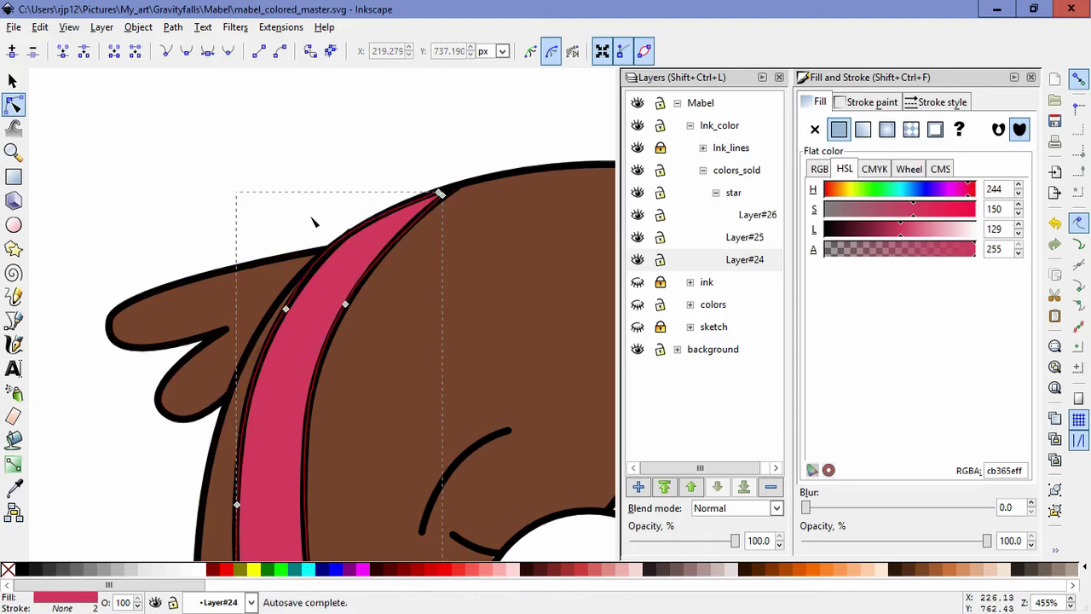
- Move the end node of the headband fill's upper tip further under the converging ink lines
click(313, 222)
click(437, 194)
drag(439, 192, 451, 189)
click(254, 243)
- Move the lowest node of the raised forearm's skin fill down to where the sleeve opening's ink lines meet
scroll(251, 272, down, 5)
scroll(437, 337, up, 3)
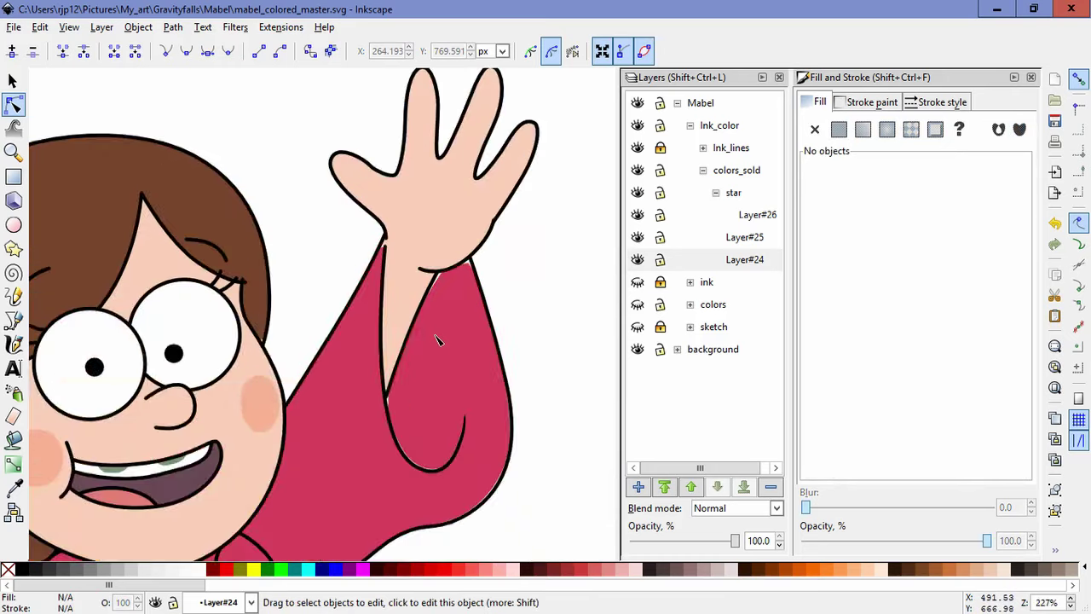
scroll(438, 337, up, 3)
scroll(433, 452, down, 4)
scroll(435, 486, up, 2)
click(359, 310)
scroll(357, 407, up, 2)
drag(344, 348, 342, 366)
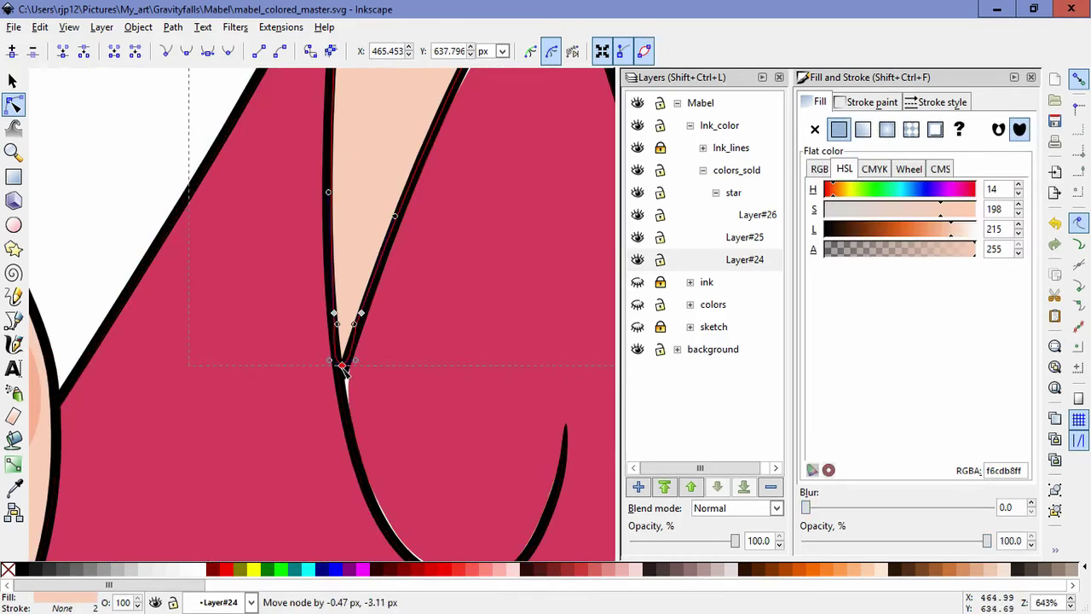
- Delete the sweater fill's extra nodes inside the raised sleeve's cuff and bend the remaining curve along the forearm's ink lines
click(420, 455)
scroll(420, 455, down, 2)
drag(507, 535, 371, 425)
key(Delete)
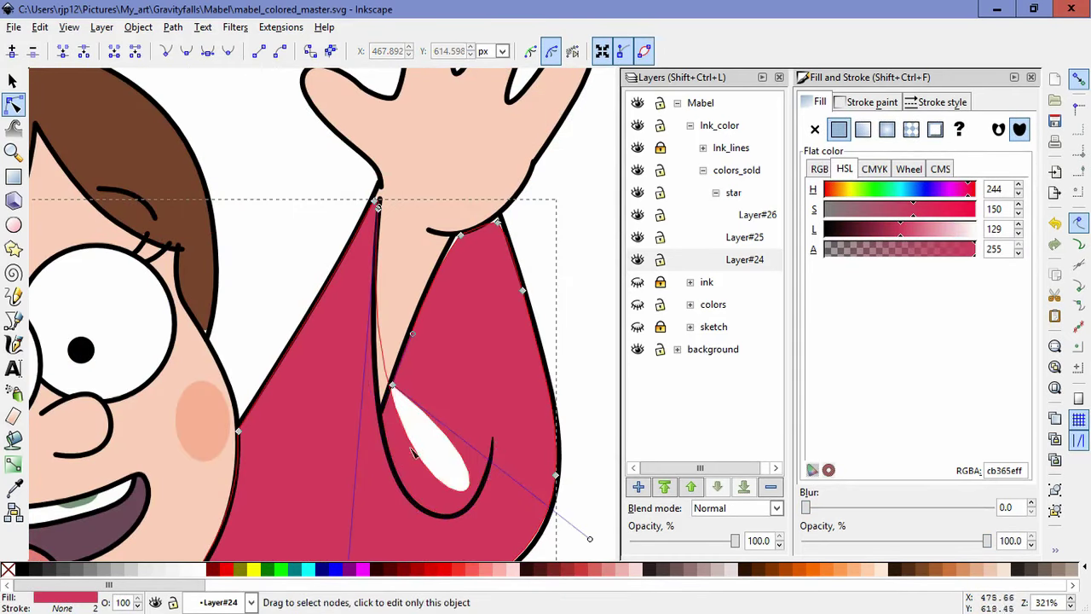
drag(588, 539, 385, 411)
key(space)
drag(368, 500, 351, 361)
drag(331, 433, 352, 307)
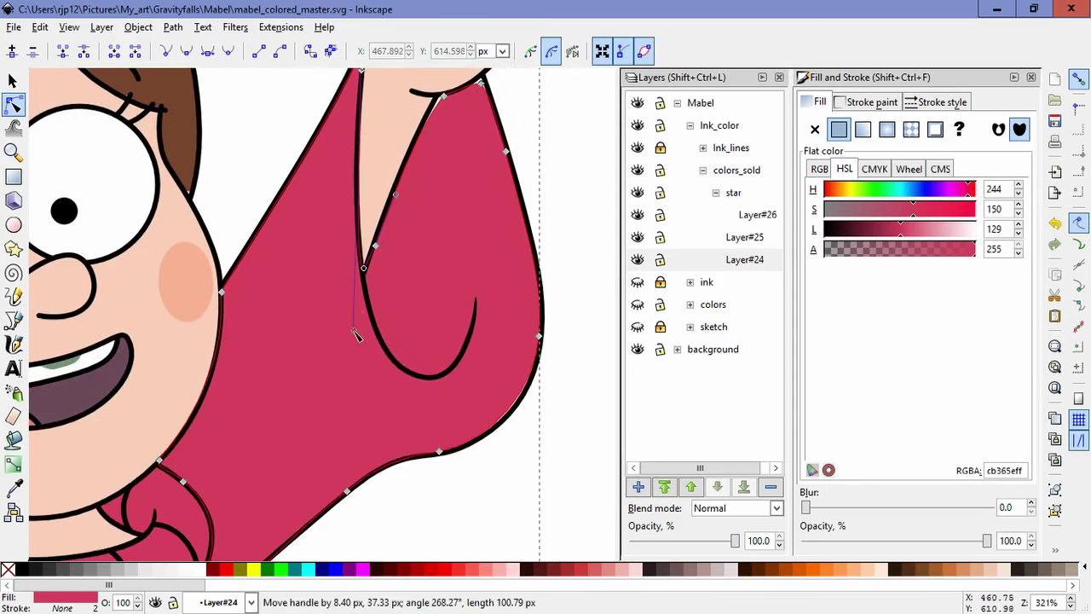
- Move the sweater fill's upper cuff nodes and the adjoining outer sleeve node under the ink below the raised hand
drag(446, 123, 417, 424)
scroll(426, 408, up, 3)
drag(395, 379, 378, 377)
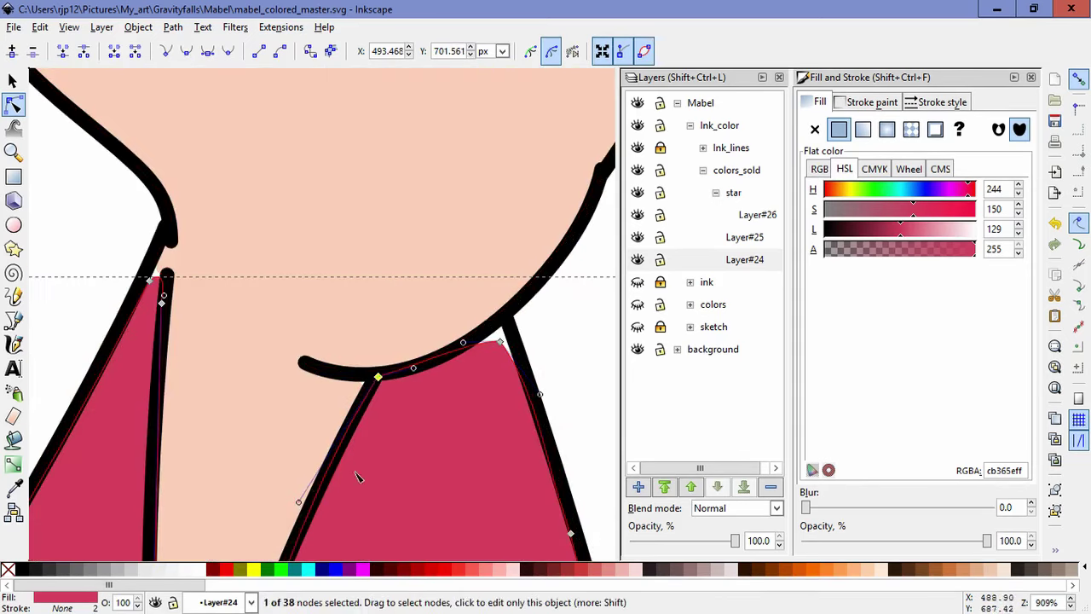
drag(500, 341, 504, 322)
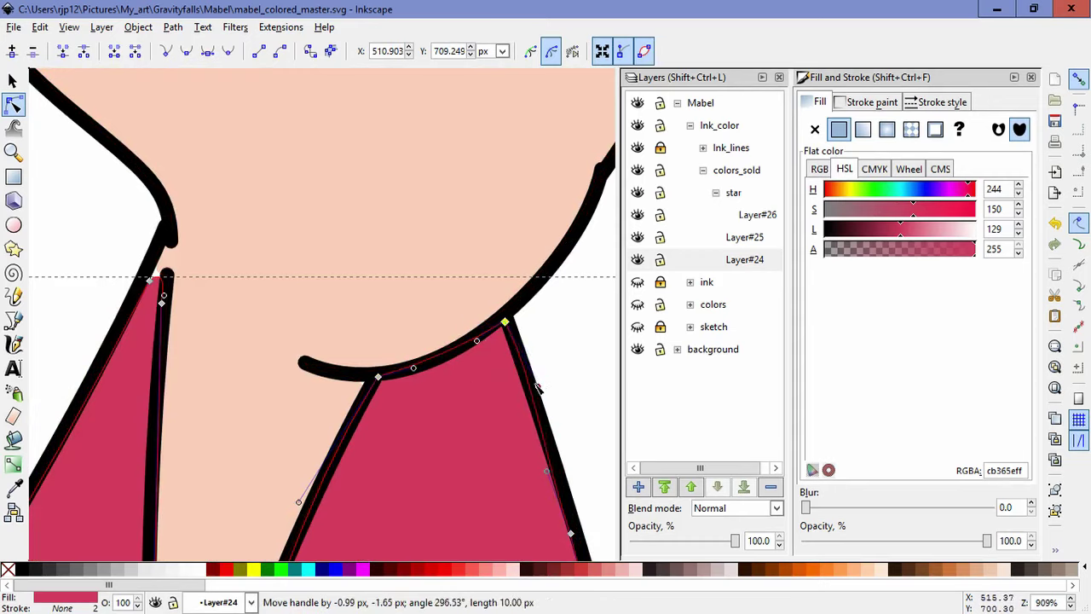
drag(572, 535, 579, 534)
- Extend the sleeve fill's narrow tip up to the raised wrist and adjust the skin fill's node there under the ink
drag(150, 280, 173, 254)
click(172, 269)
click(169, 275)
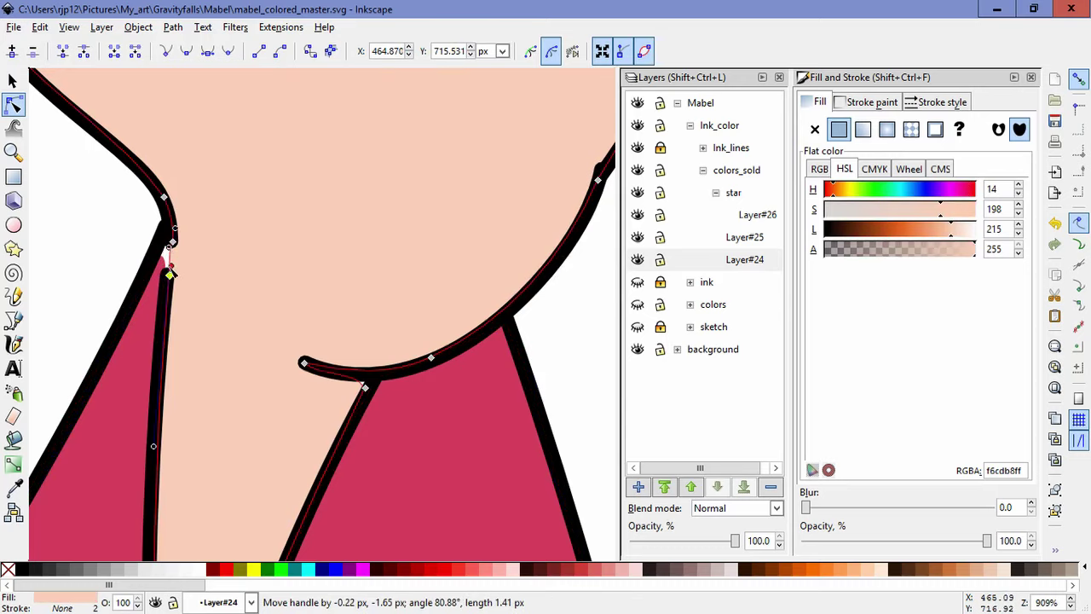
click(162, 270)
drag(158, 258, 167, 241)
double_click(110, 275)
- Move the hair fill's corner above the ear and the tip of the hair strip behind the ear under the ink lines
scroll(101, 278, down, 6)
drag(185, 422, 542, 399)
scroll(157, 312, up, 6)
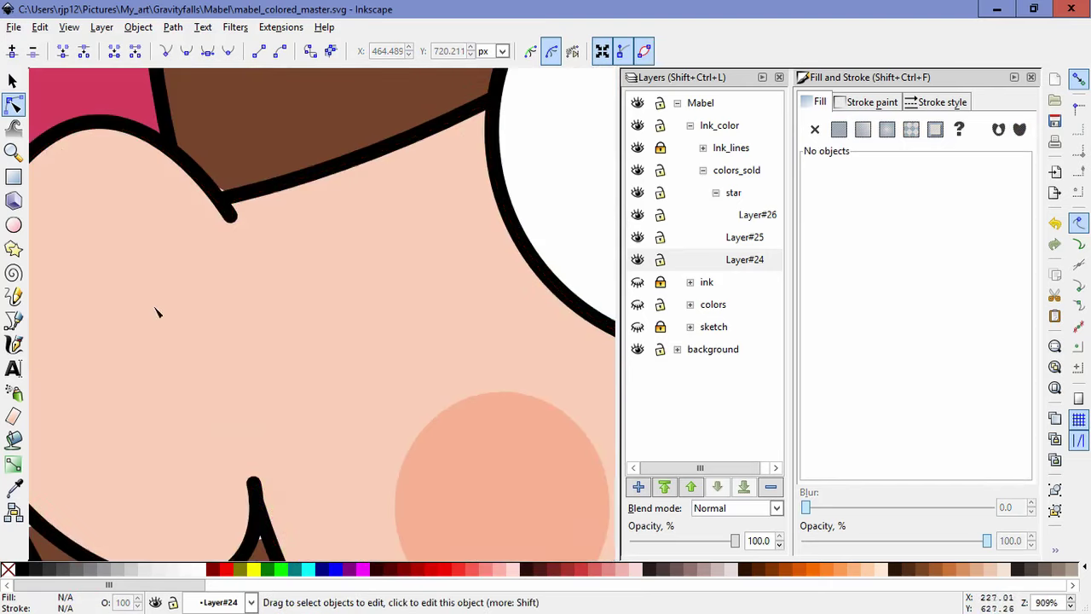
click(238, 167)
drag(233, 193, 225, 197)
drag(153, 323, 412, 205)
click(215, 124)
drag(238, 179, 220, 191)
click(239, 189)
key(Escape)
click(219, 183)
- Move the lower hair fill's two top corners under the ink lines beneath the ear
click(294, 422)
drag(287, 410, 268, 385)
drag(521, 423, 521, 413)
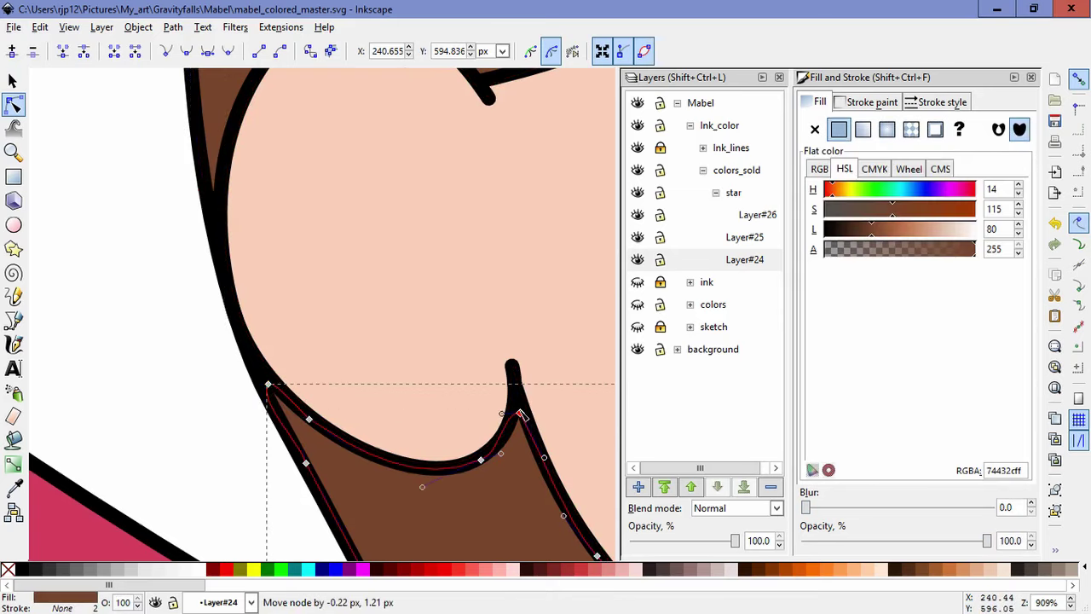
key(Escape)
- Examine the face, sweater and whole figure for remaining gaps between the fills and ink lines
scroll(389, 454, down, 3)
drag(395, 463, 161, 153)
drag(485, 320, 266, 284)
ctrl+scroll(264, 282, down, 3)
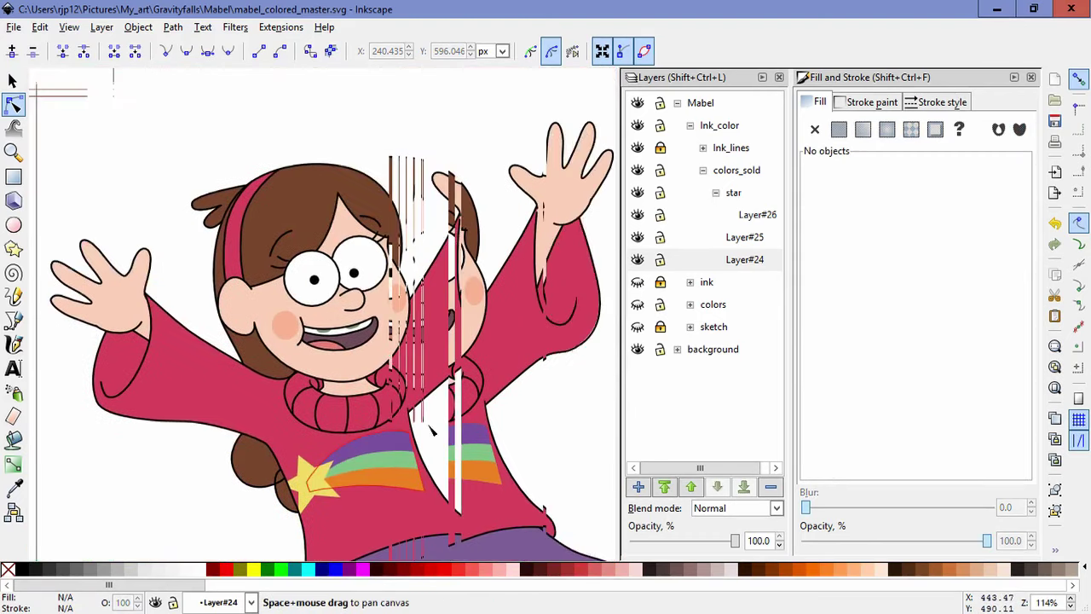
ctrl+scroll(395, 426, up, 5)
scroll(395, 427, up, 1)
click(365, 356)
key(Escape)
scroll(426, 407, down, 8)
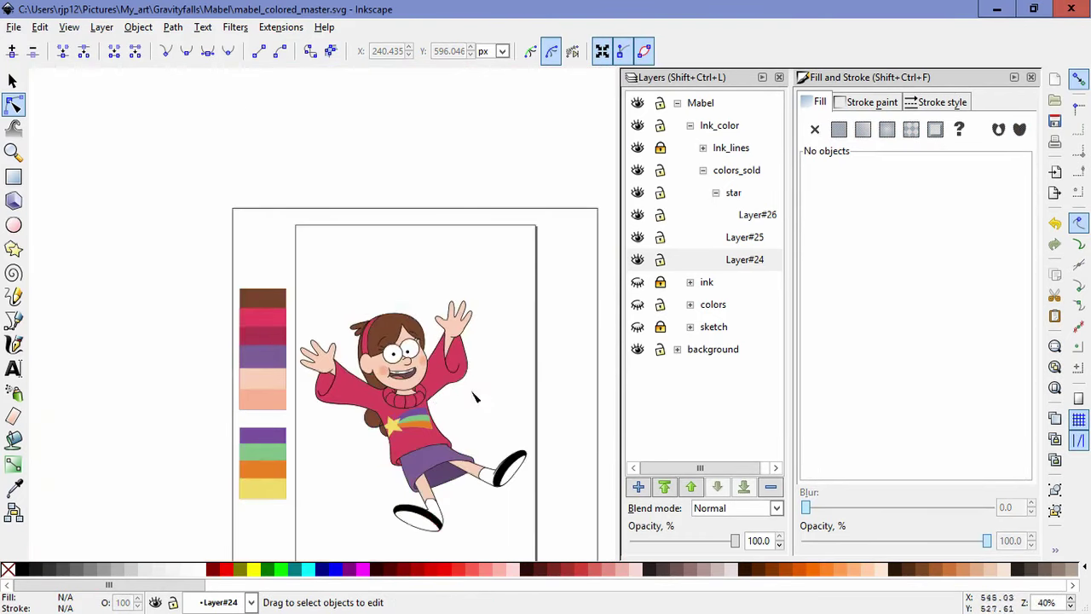
- Move the hair fill's pointed end by the cheek and its node at the eyelashes under the ink lines
scroll(395, 254, up, 8)
drag(386, 171, 419, 484)
click(369, 339)
click(367, 375)
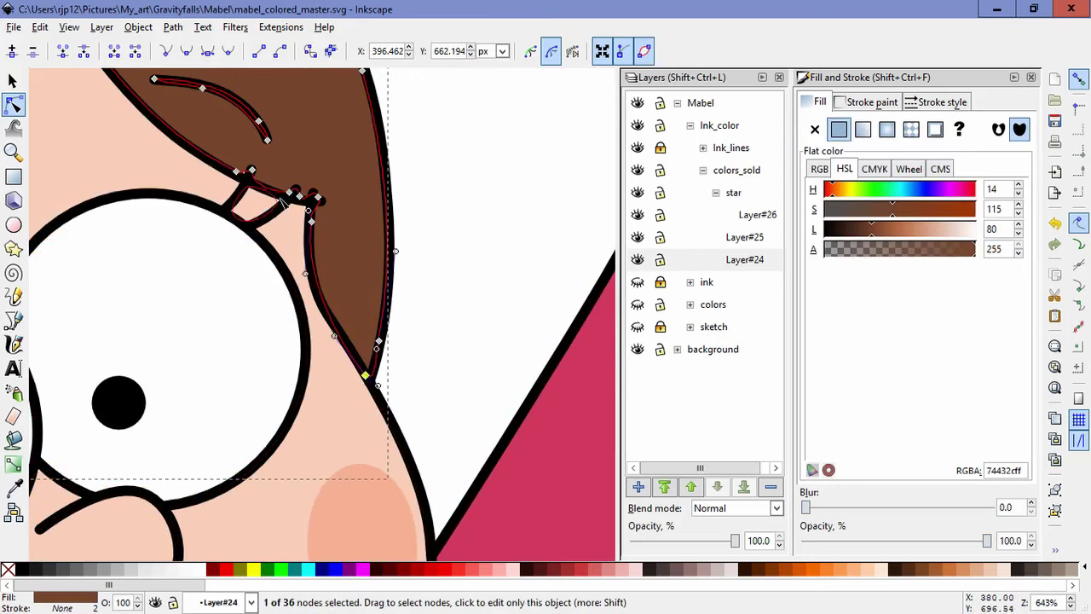
click(271, 205)
drag(277, 204, 242, 179)
click(236, 165)
- Move the skin and hair fill nodes at the eye's outer corner under the ink lines
click(423, 262)
click(331, 240)
drag(311, 222, 300, 203)
click(307, 234)
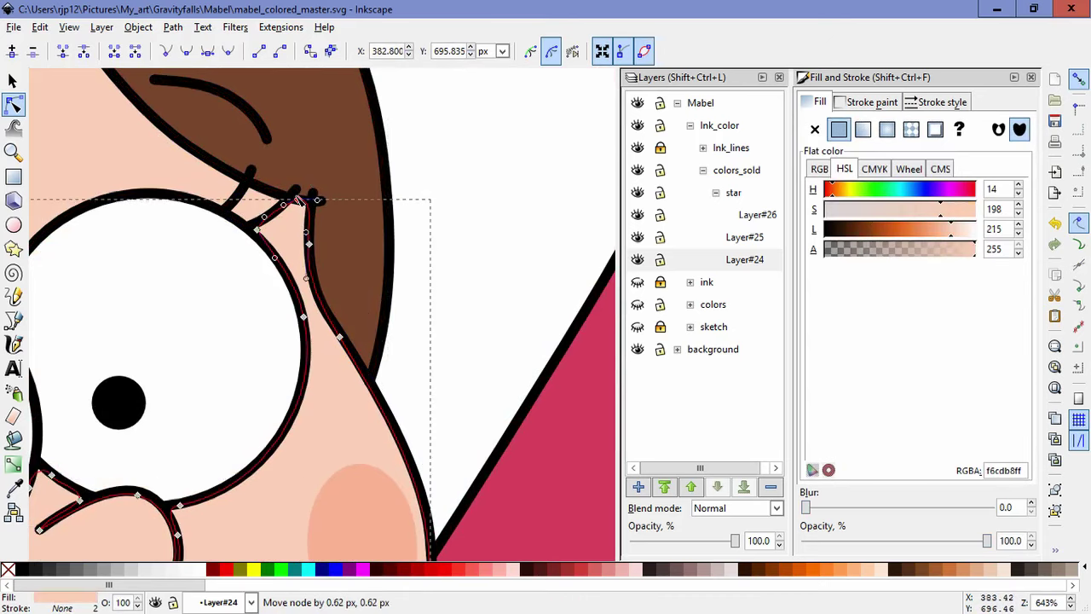
- Adjust the hair fill's eyelash node and delete the four nodes cutting out the eyebrow beside the cheek
click(251, 176)
click(249, 176)
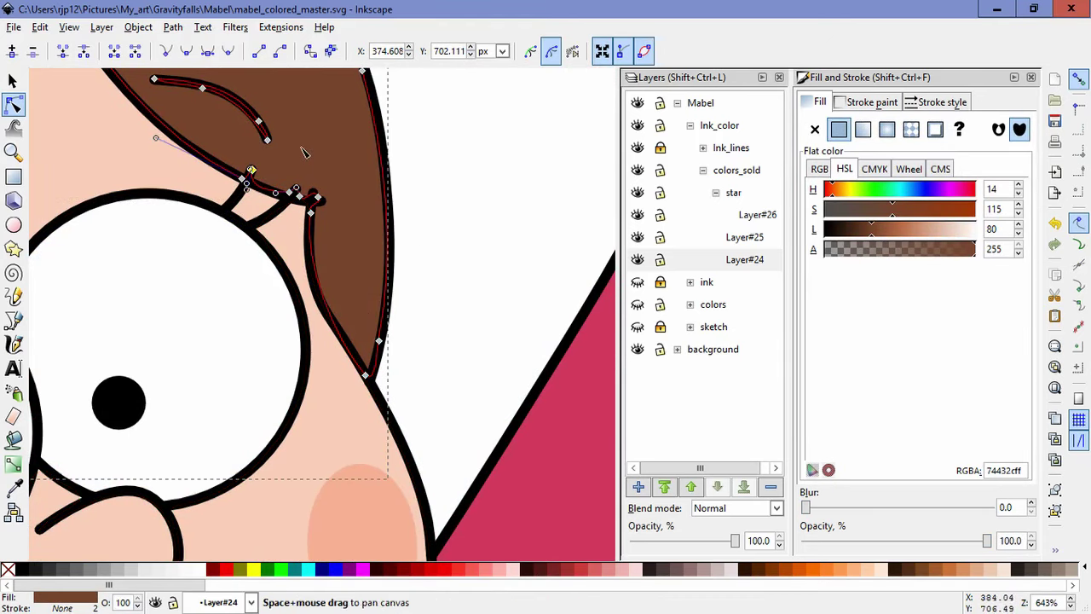
drag(303, 149, 342, 265)
drag(329, 265, 184, 154)
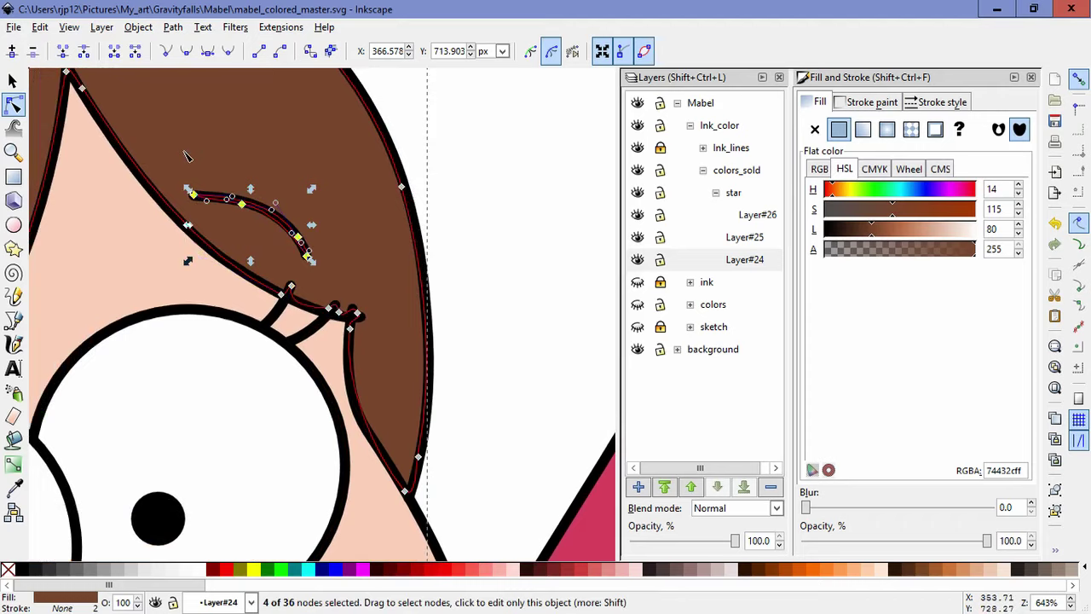
key(Delete)
- Delete the hair fill's nodes that cut out the eyebrow on the headband side
drag(104, 81, 500, 193)
drag(117, 389, 223, 315)
drag(132, 279, 315, 417)
drag(163, 428, 201, 465)
key(Delete)
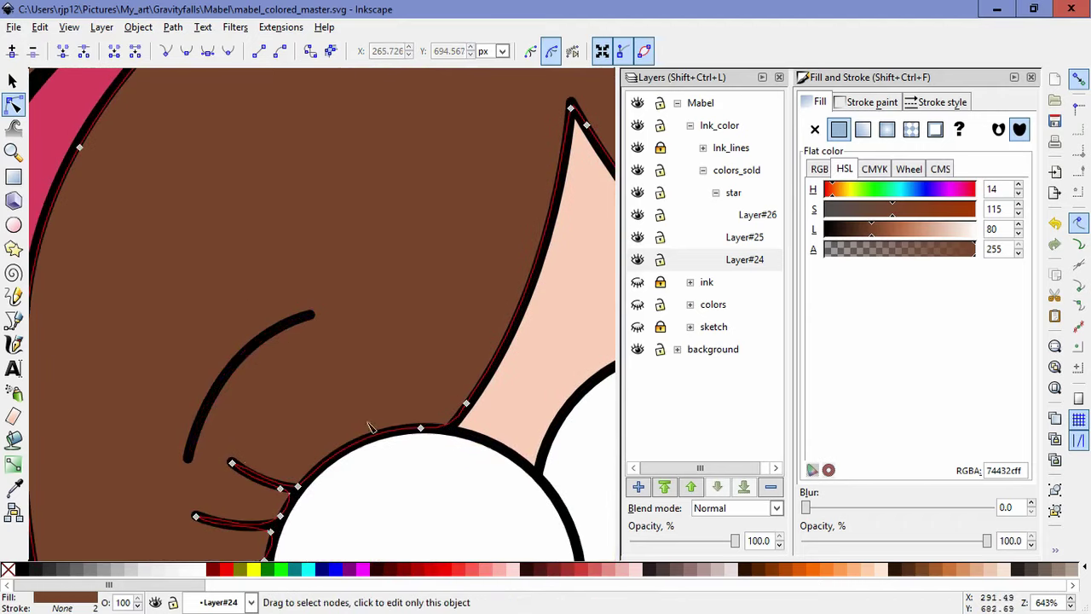
- Delete the hair fill's nodes that trace the two eyelashes beside the eye on the headband side
scroll(372, 418, down, 2)
scroll(265, 405, left, 1)
drag(317, 442, 317, 444)
drag(211, 442, 273, 476)
key(Delete)
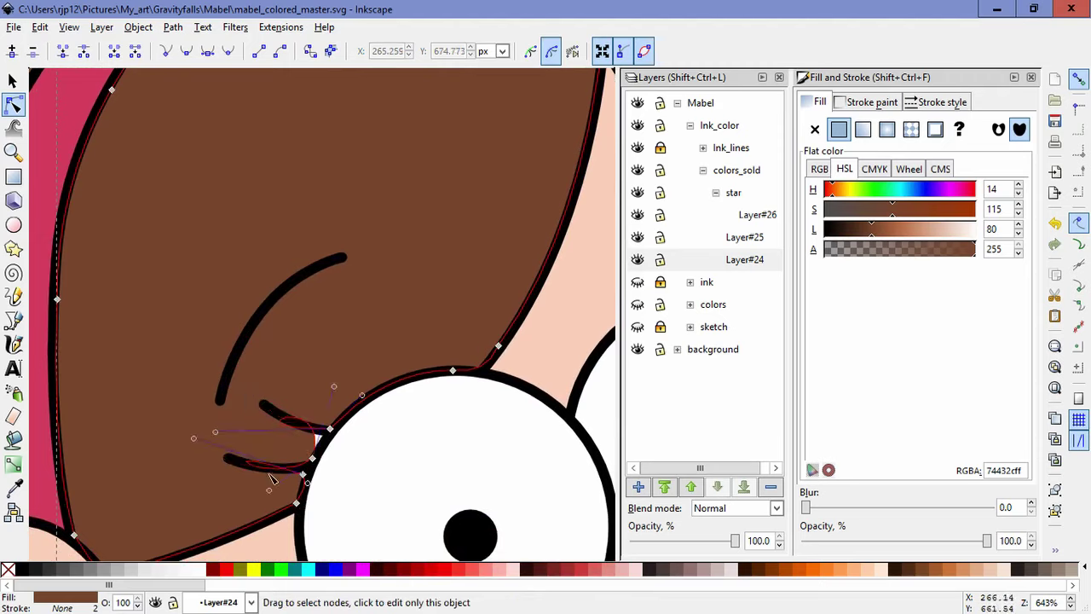
- Remove the two extra nodes between the eyelashes and reshape the hair fill's edge along the eye outline
drag(285, 416, 284, 415)
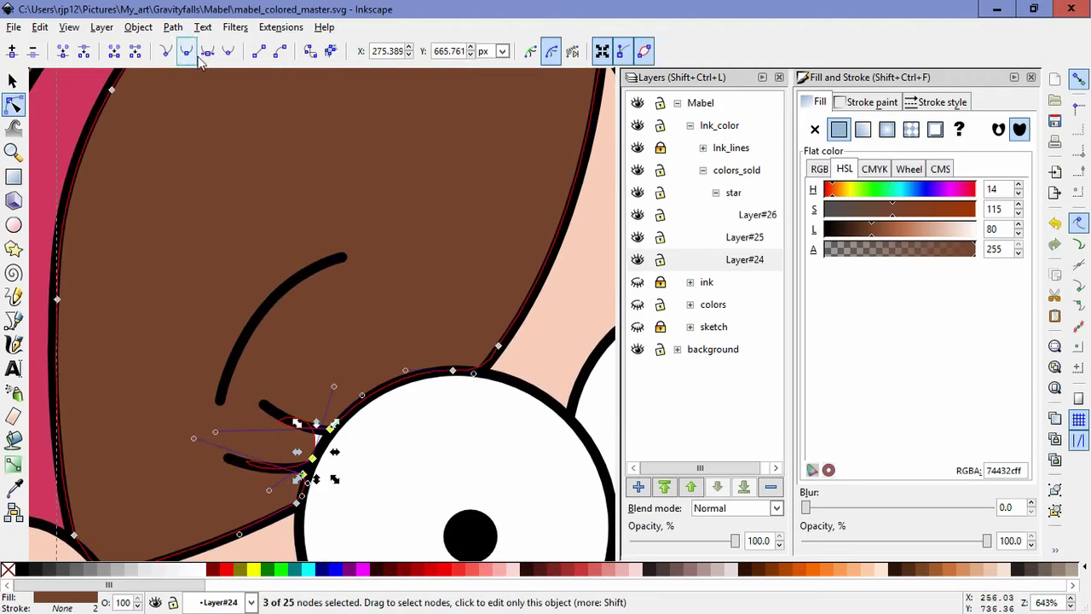
drag(272, 467, 295, 451)
click(312, 457)
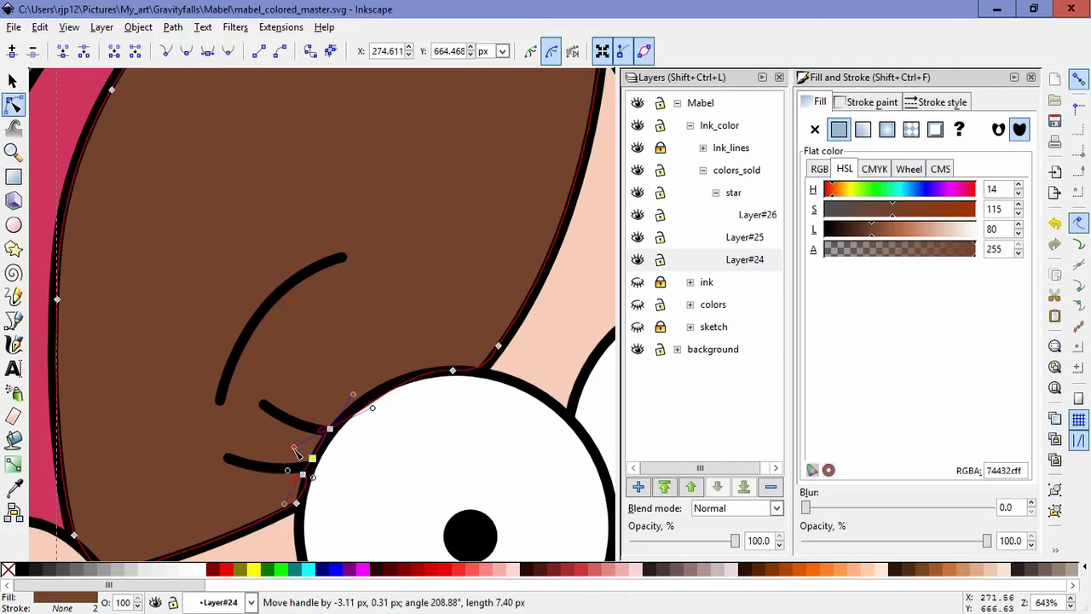
drag(319, 488, 186, 410)
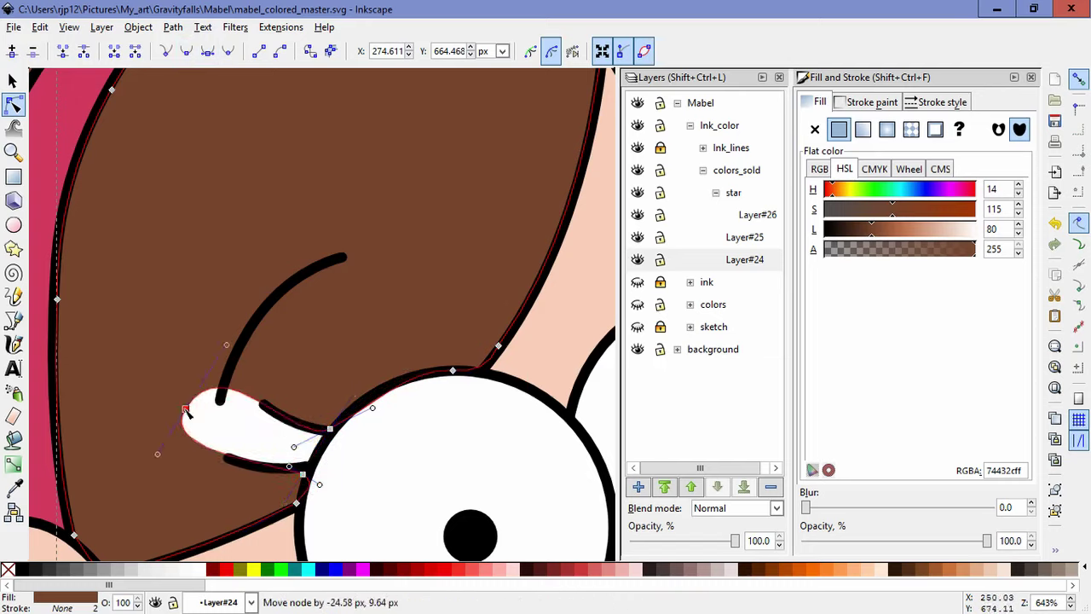
click(304, 475)
shift+click(186, 410)
key(Delete)
drag(267, 333, 314, 482)
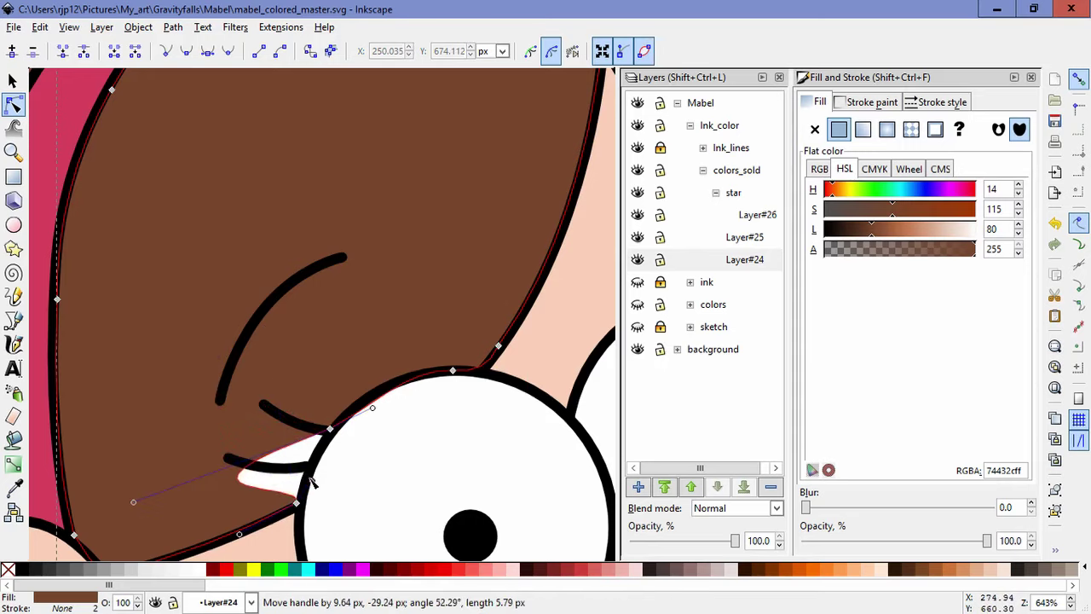
drag(135, 503, 316, 439)
click(401, 467)
- Move the bottom corner node of the lower shoe's black sole fill under the ink line
scroll(432, 444, down, 5)
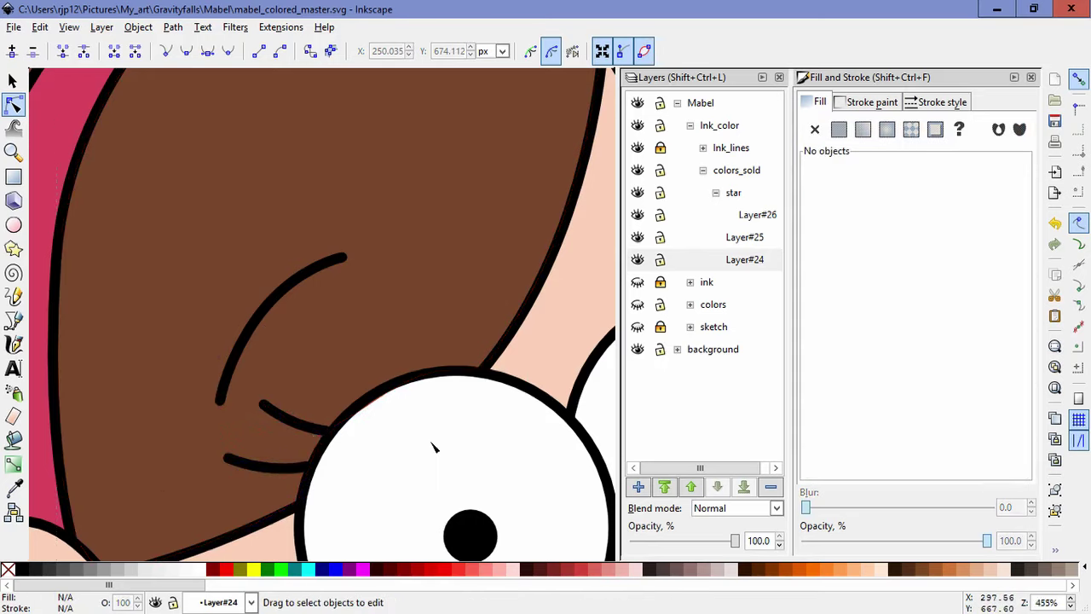
drag(554, 409, 464, 274)
drag(521, 503, 469, 305)
scroll(515, 409, down, 1)
scroll(383, 507, up, 1)
scroll(421, 452, up, 1)
drag(421, 452, 421, 377)
scroll(391, 464, up, 5)
click(457, 509)
drag(469, 525, 461, 539)
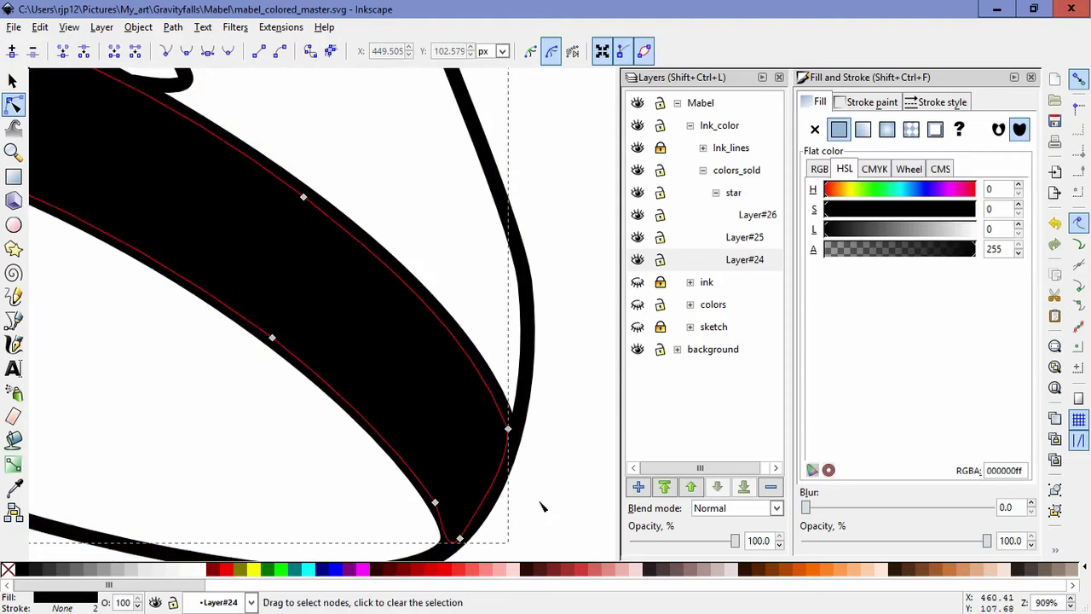
click(542, 506)
- Move the node at the opposite, upper end of the lower shoe's black sole fill under the ink line
scroll(537, 498, down, 3)
click(157, 367)
scroll(124, 391, up, 3)
drag(191, 358, 195, 367)
click(219, 479)
click(220, 481)
scroll(220, 481, down, 2)
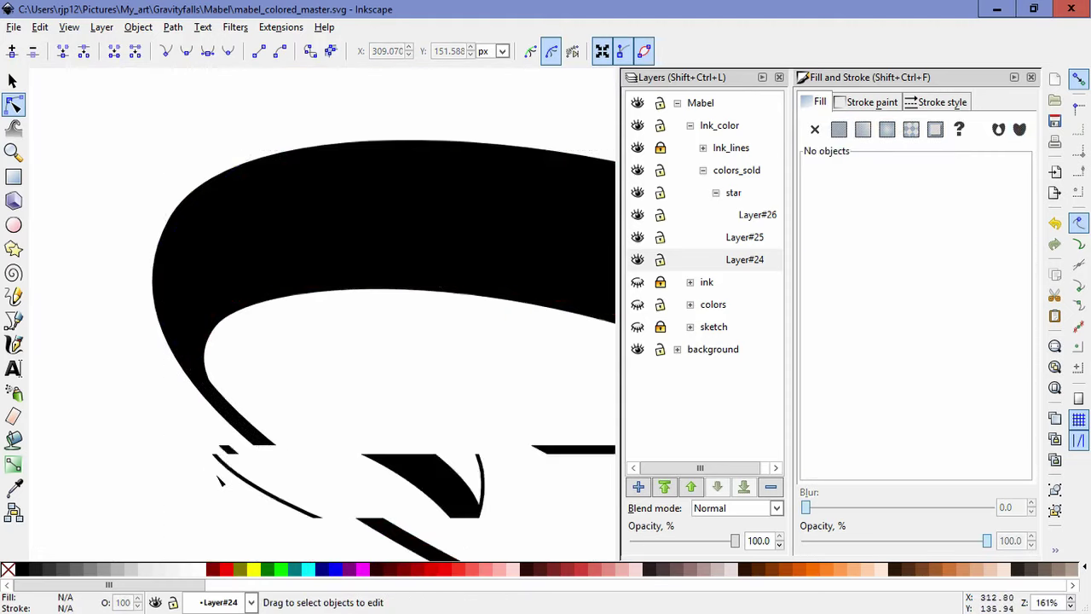
- Move the node at the lower end of the raised shoe's black sole fill under the ink line
ctrl+scroll(219, 481, down, 3)
click(331, 316)
scroll(274, 407, up, 4)
drag(192, 505, 199, 509)
click(466, 408)
- Move the node at the upper end of the raised shoe's black sole fill to close the small gap
scroll(463, 400, down, 4)
scroll(466, 362, up, 10)
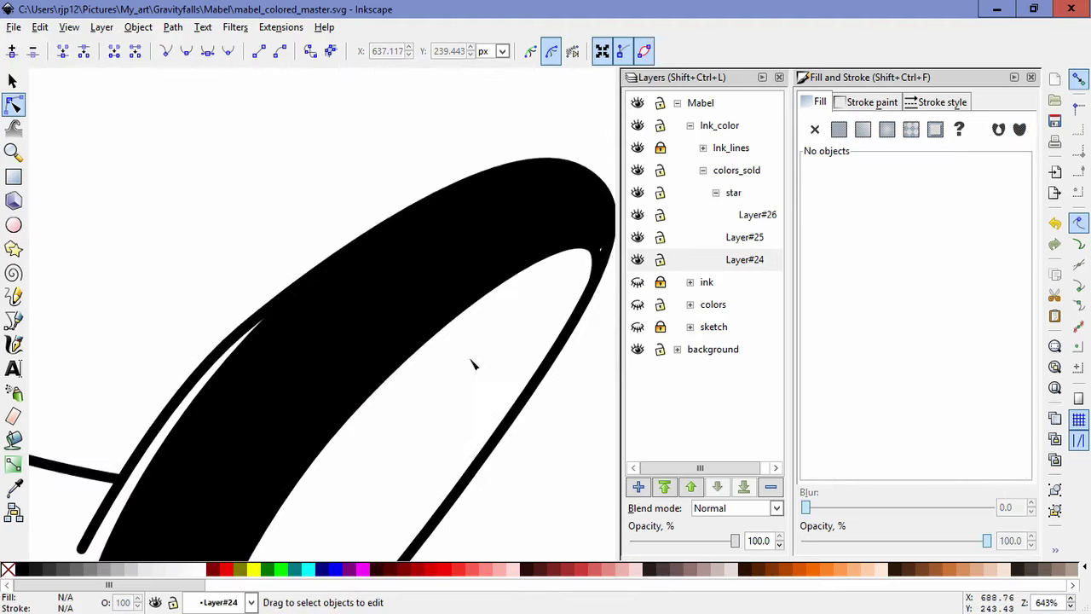
click(555, 233)
drag(599, 250, 590, 247)
key(Escape)
- Move the lower leg's skin fill tip down to where the leg outline meets the sock's ink line
ctrl+scroll(429, 397, down, 5)
click(345, 368)
scroll(346, 368, up, 9)
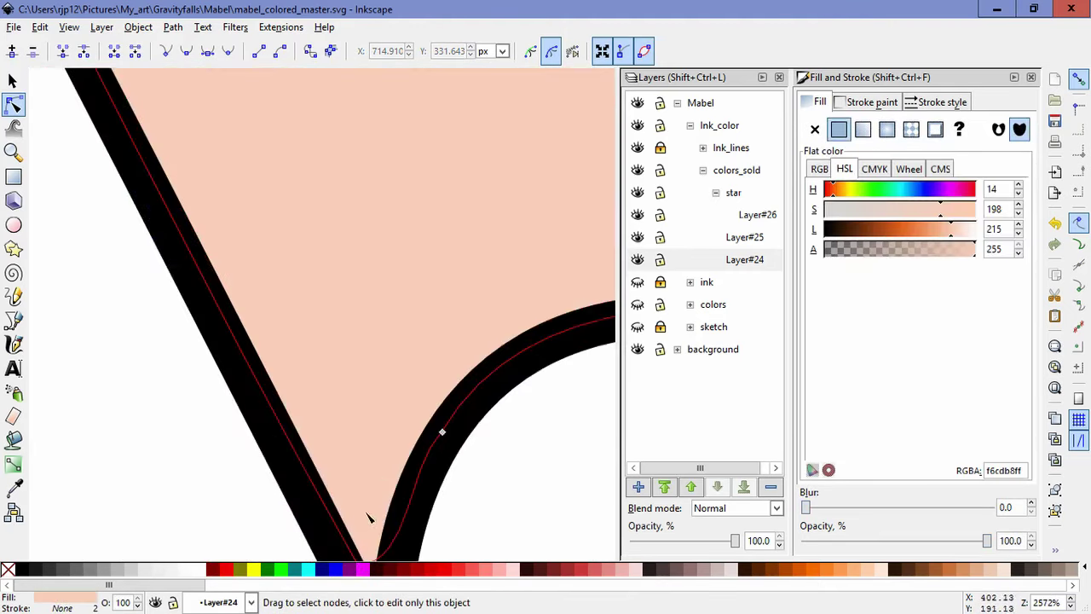
scroll(369, 516, down, 5)
drag(343, 418, 349, 443)
click(458, 474)
click(460, 475)
- Move the lower leg's other skin fill corner into the opposite end of the sock line
scroll(460, 475, down, 4)
drag(553, 456, 378, 438)
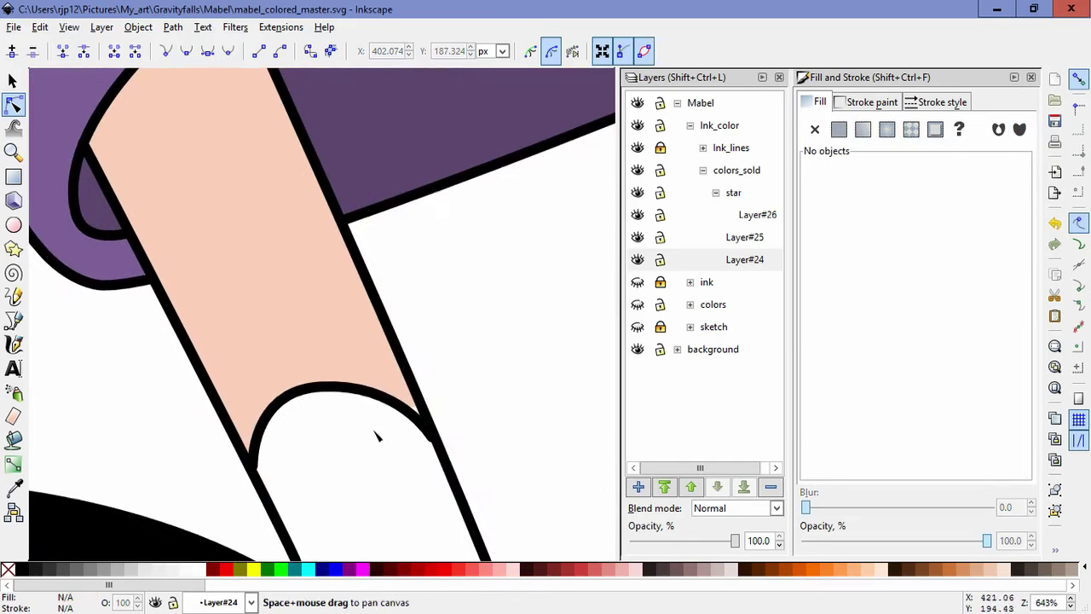
scroll(416, 418, up, 1)
click(406, 370)
drag(427, 392, 444, 408)
click(271, 423)
click(268, 422)
- Move both sock-side corner nodes of the raised leg's skin fill under the ink lines
scroll(271, 424, down, 3)
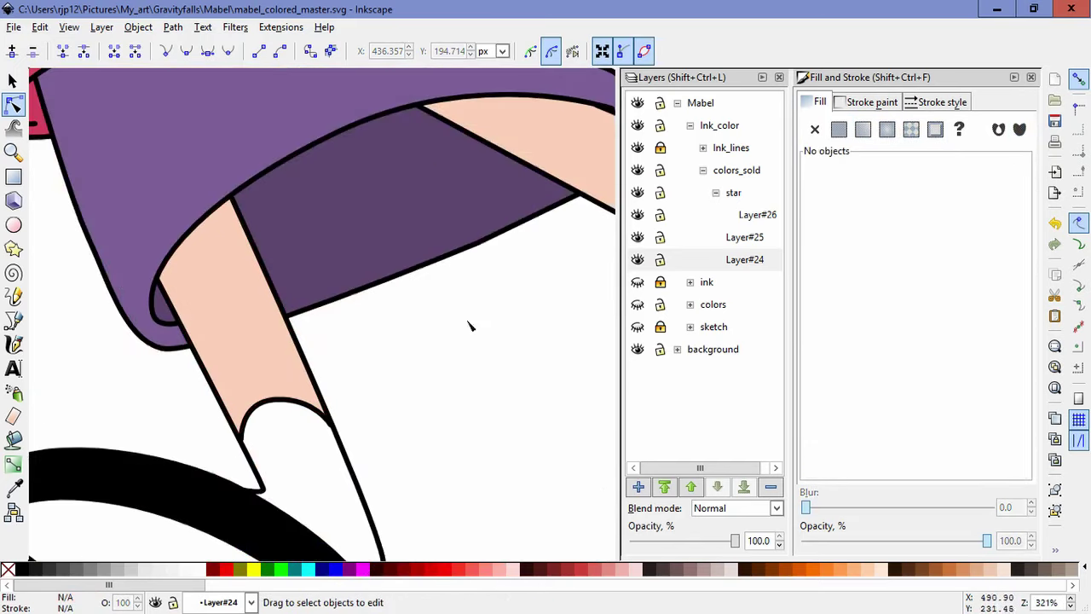
drag(470, 327, 277, 429)
drag(588, 340, 401, 378)
scroll(282, 316, up, 2)
click(364, 422)
drag(362, 448, 367, 454)
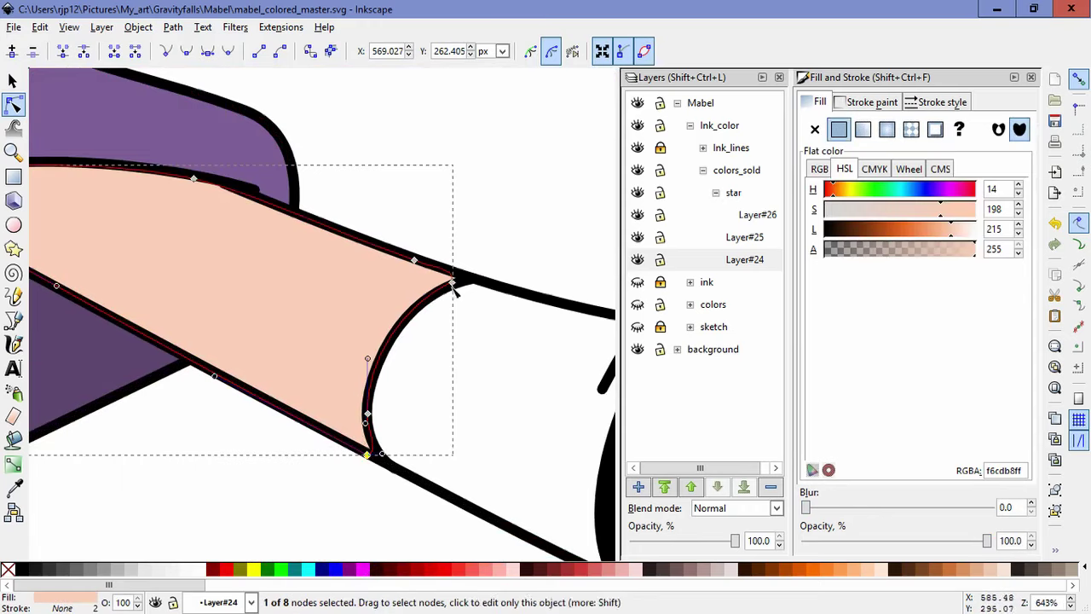
drag(452, 282, 461, 279)
click(426, 364)
key(5)
key(5)
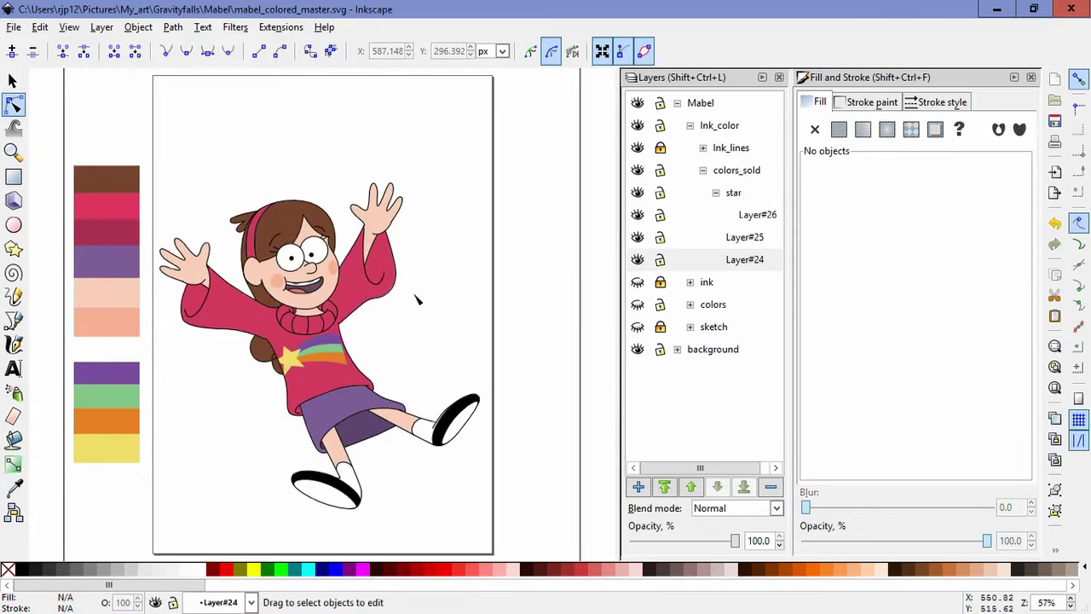